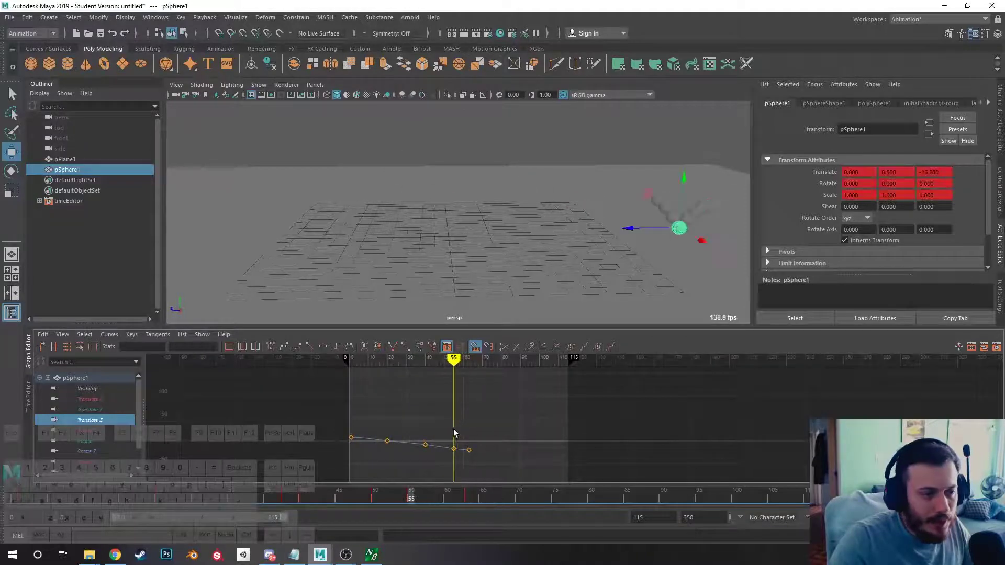
Undo the last keyframe edit and move the final Translate Z key of pSphere1 to about frame 69.
left_click(468, 451)
key("ctrl+z")
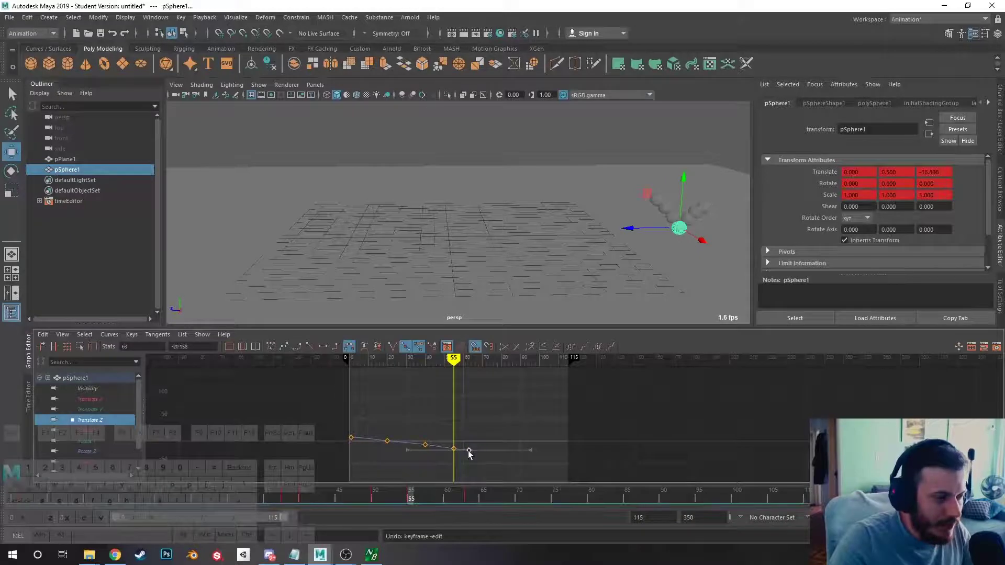
key("shift")
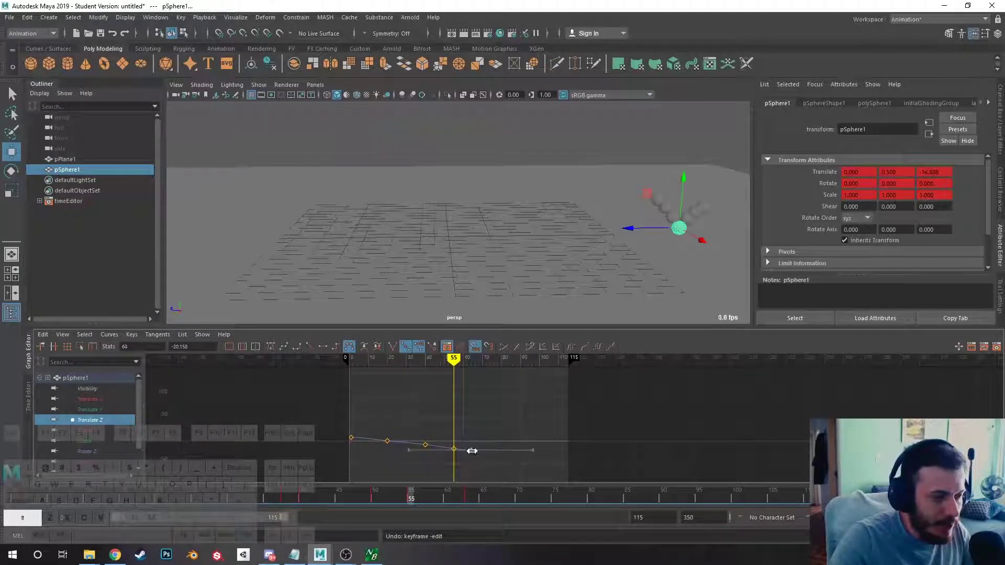
right_click_drag(481, 450, 487, 414, "alt")
left_click(486, 416)
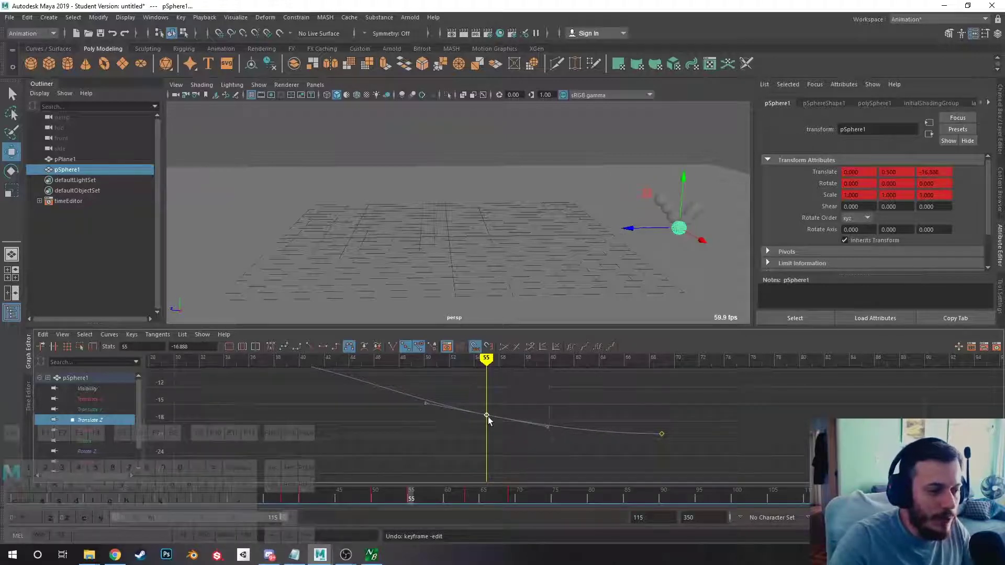
Try moving the frame 55 key on the Translate Z curve, and undo the edit.
key("a")
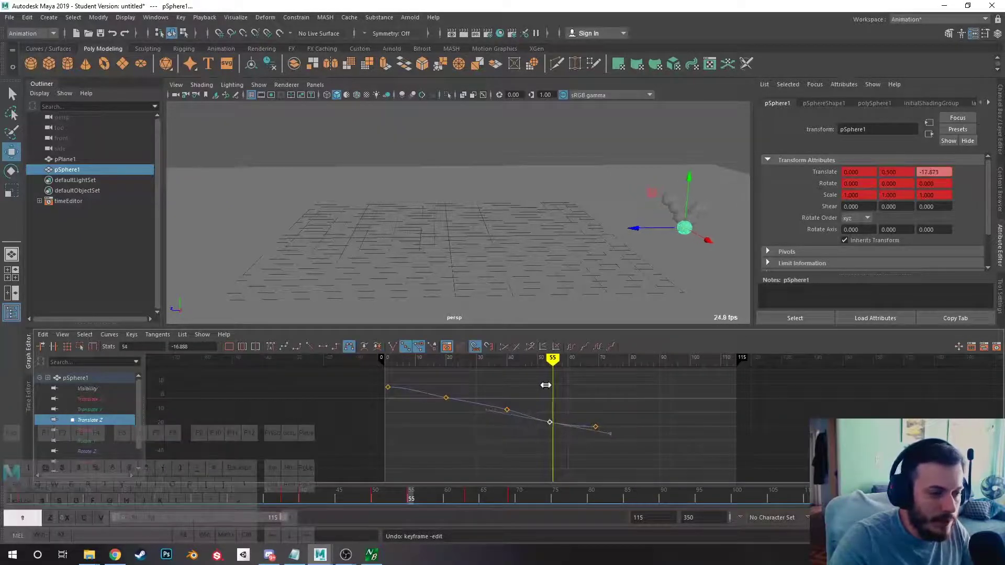
left_click_drag(551, 422, 494, 459)
key("ctrl+z")
middle_click_drag(560, 412, 555, 443, "shift")
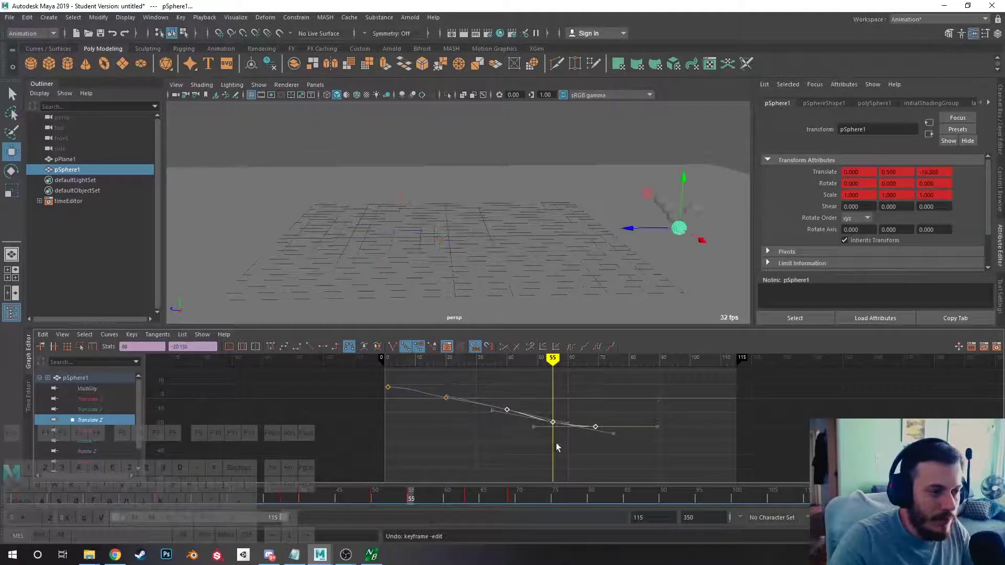
left_click(579, 444)
Shift the last three Translate Z keys later so the final one sits at frame 73, and play back the animation.
middle_click_drag(632, 399, 614, 415, "alt")
mouse_move(615, 415)
right_mouse_down("alt")
mouse_move(601, 442)
mouse_move(610, 418)
mouse_move(626, 426)
right_mouse_up("alt")
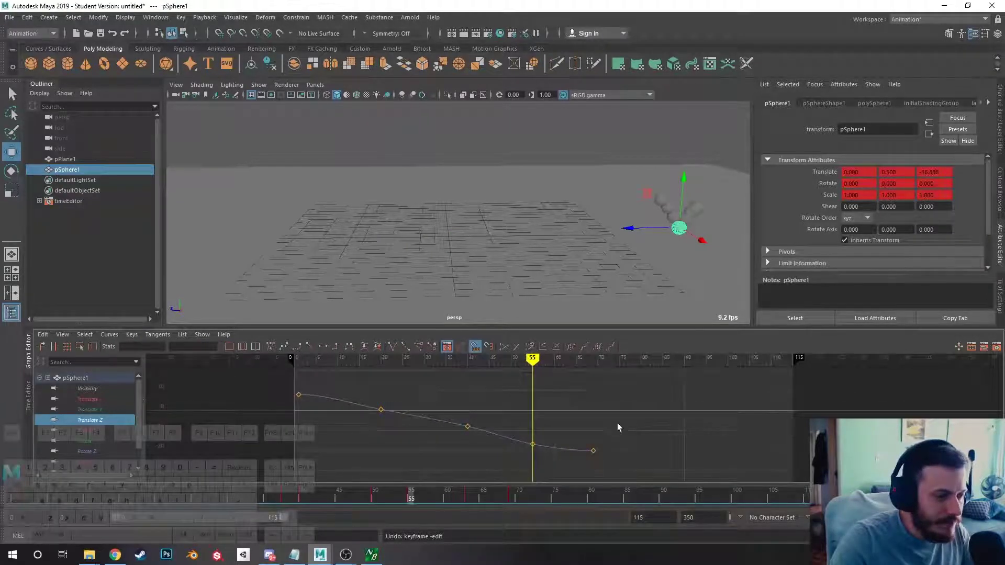
mouse_move(541, 359)
left_mouse_down()
mouse_move(316, 392)
mouse_move(544, 410)
mouse_move(393, 408)
mouse_move(432, 417)
left_mouse_up()
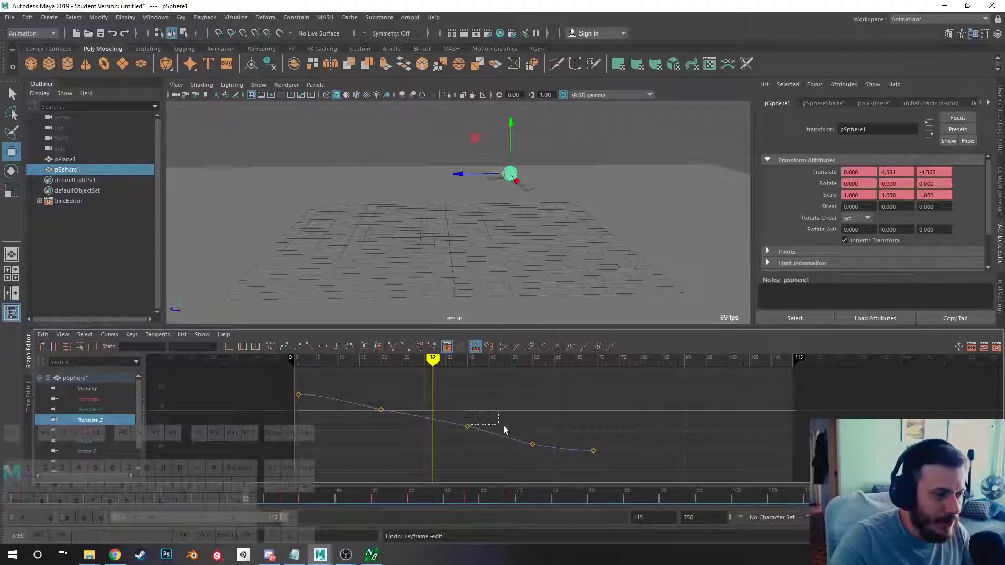
left_click_drag(505, 429, 622, 475)
middle_click_drag(466, 426, 484, 428, "shift")
key("alt+v")
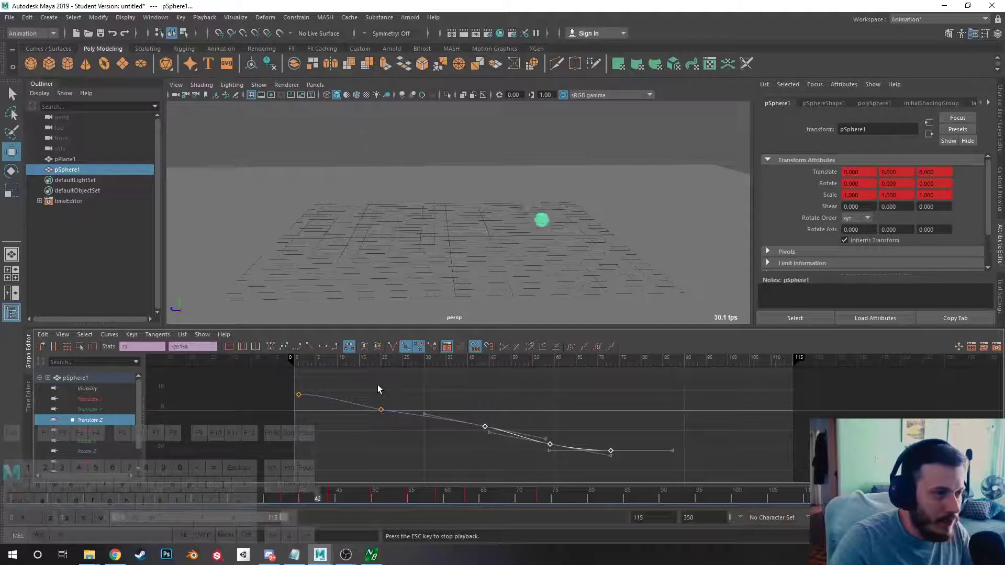
left_click(470, 461)
key("Escape")
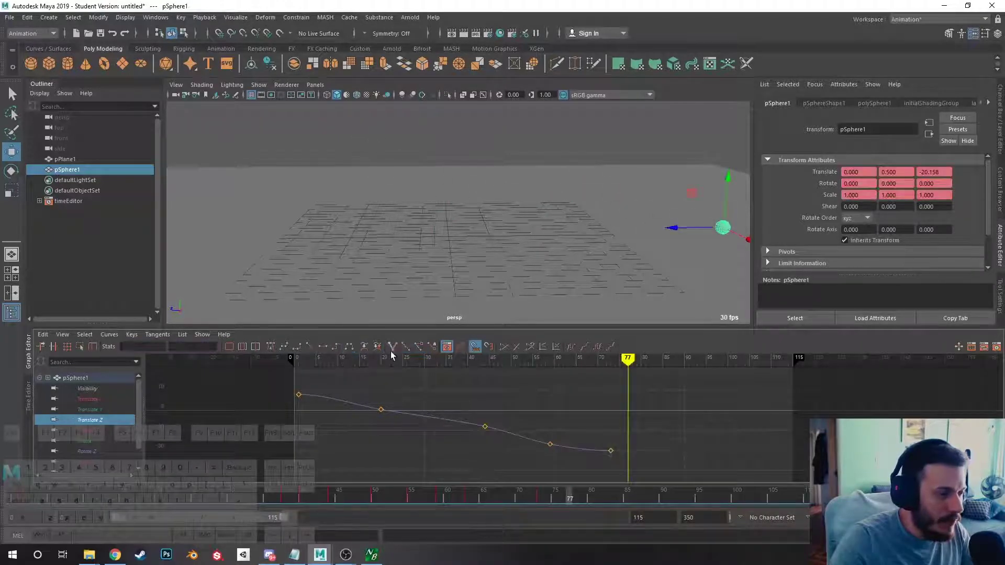
left_click_drag(301, 360, 446, 381)
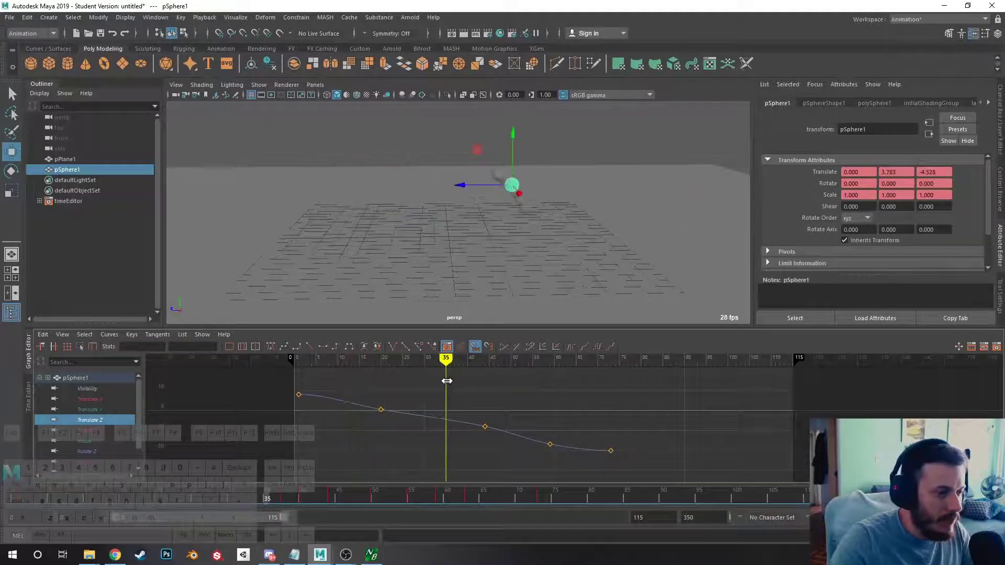
Shift the last three Translate Z keys further along until the final one is at frame 81, and play back the bounce.
left_click_drag(646, 463, 645, 463)
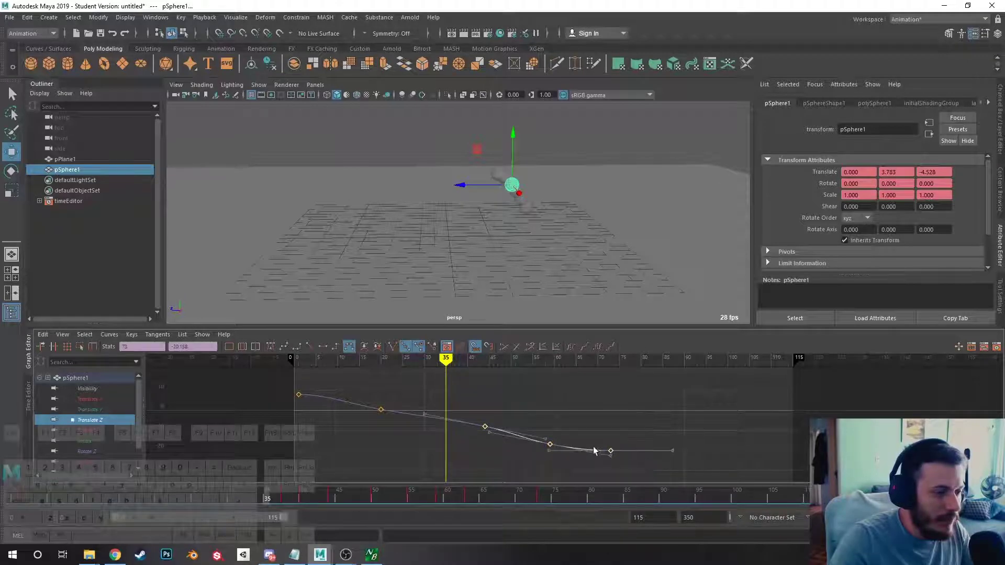
mouse_move(579, 439)
left_mouse_down()
mouse_move(596, 440)
mouse_move(585, 441)
left_mouse_up()
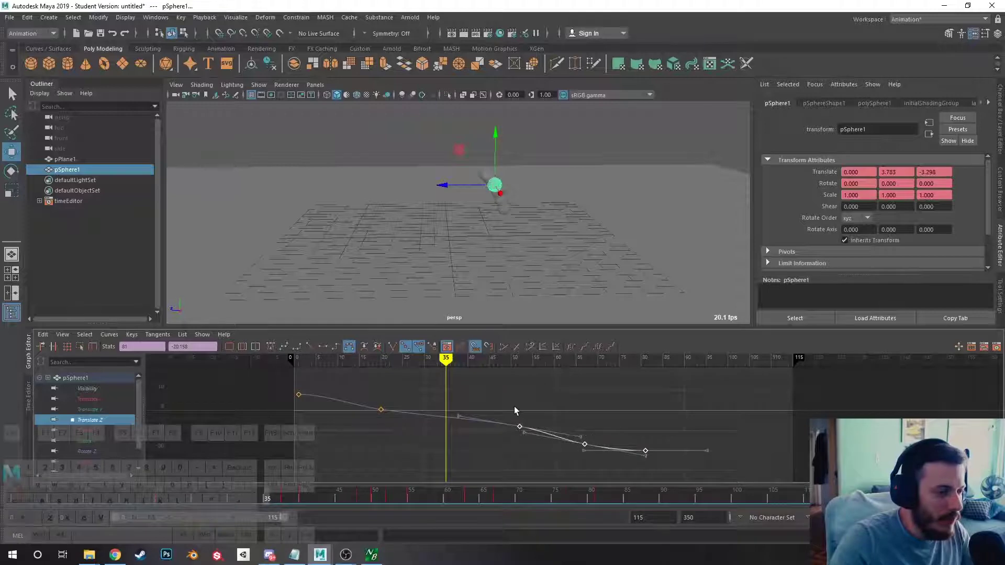
key("alt+v")
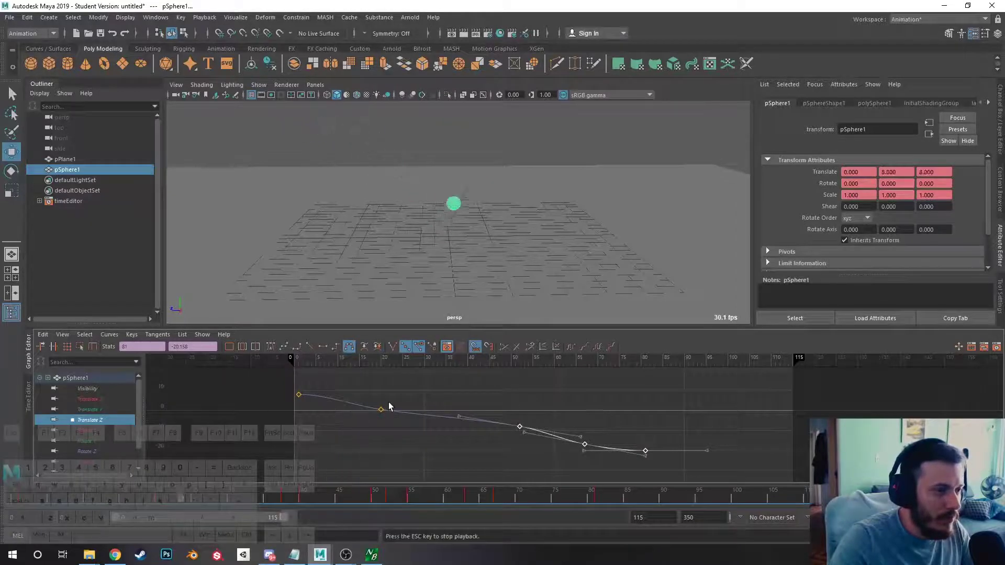
key("alt+v")
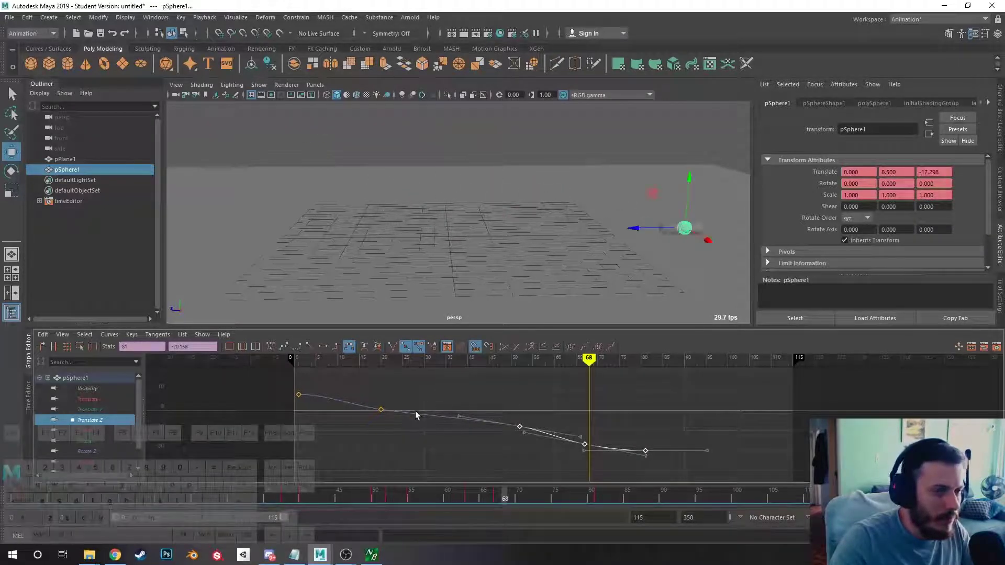
left_click(453, 447)
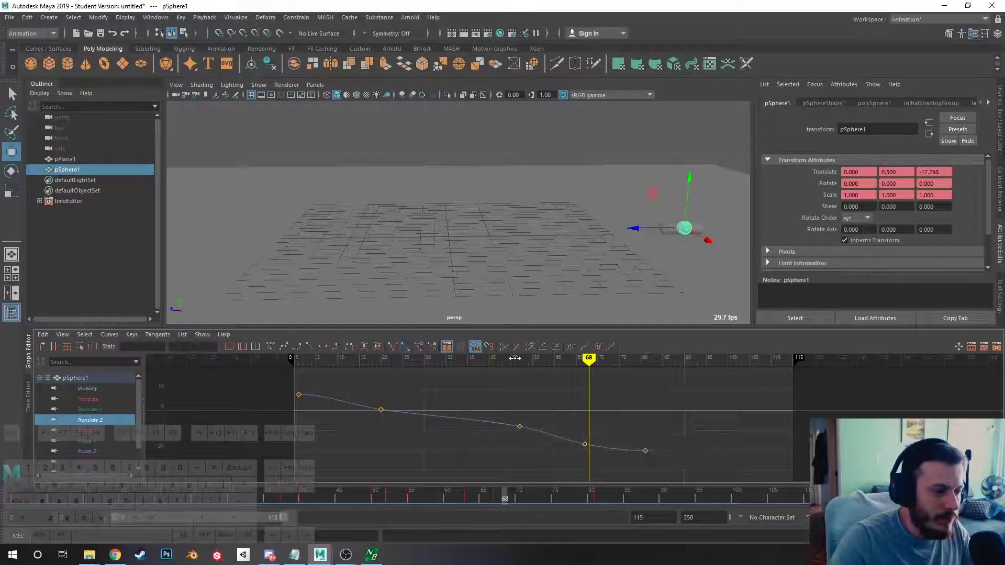
left_click_drag(512, 358, 302, 360)
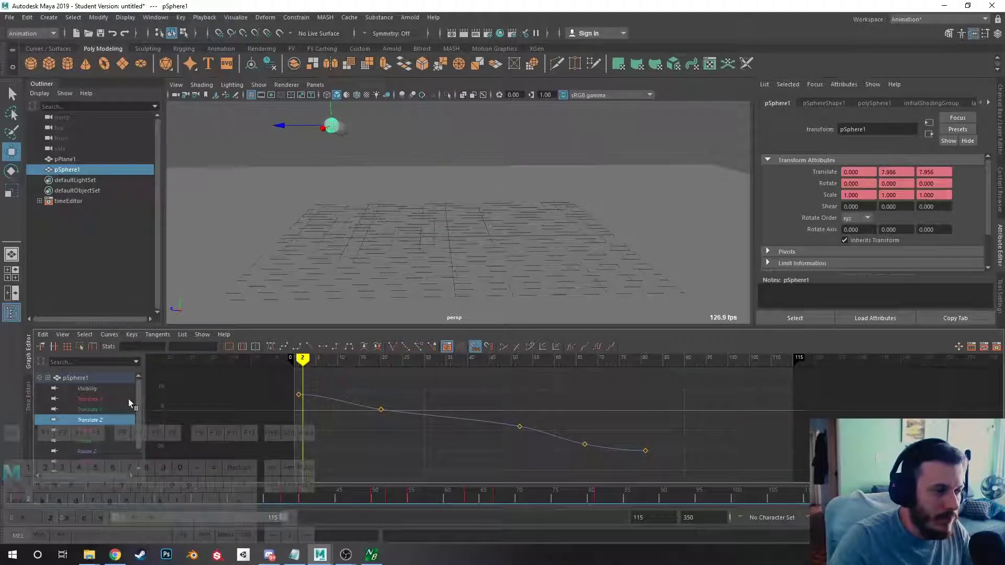
Compare the sphere's Translate Y and Translate Z curves one at a time, and display both together in the graph.
left_click(98, 410)
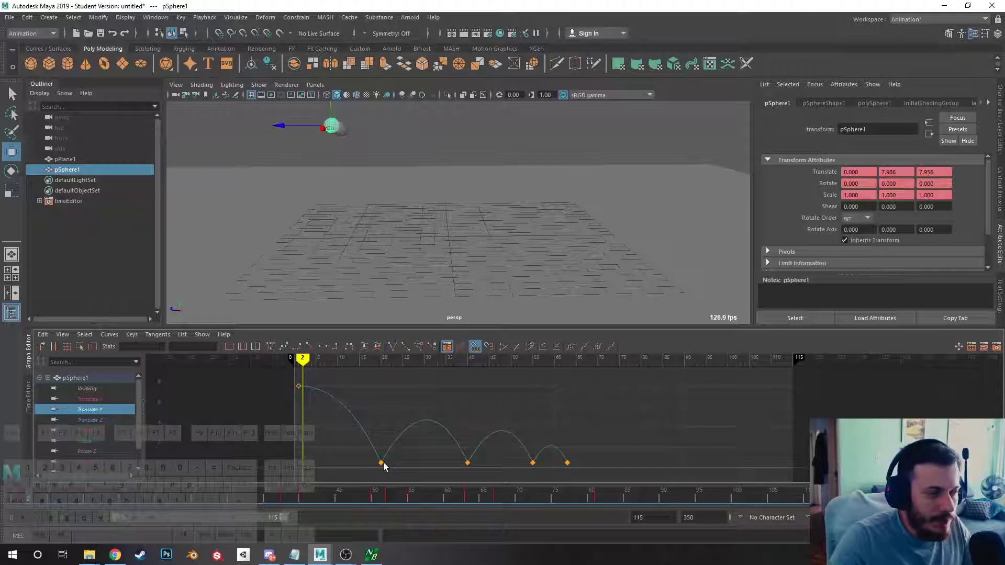
left_click(102, 419)
left_click(90, 411)
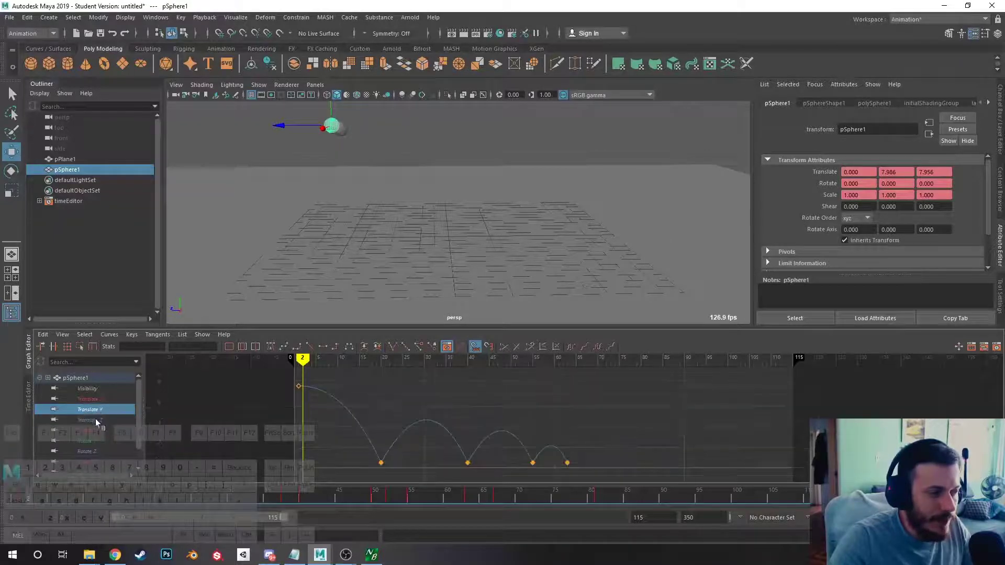
left_click(95, 418)
left_click(90, 409)
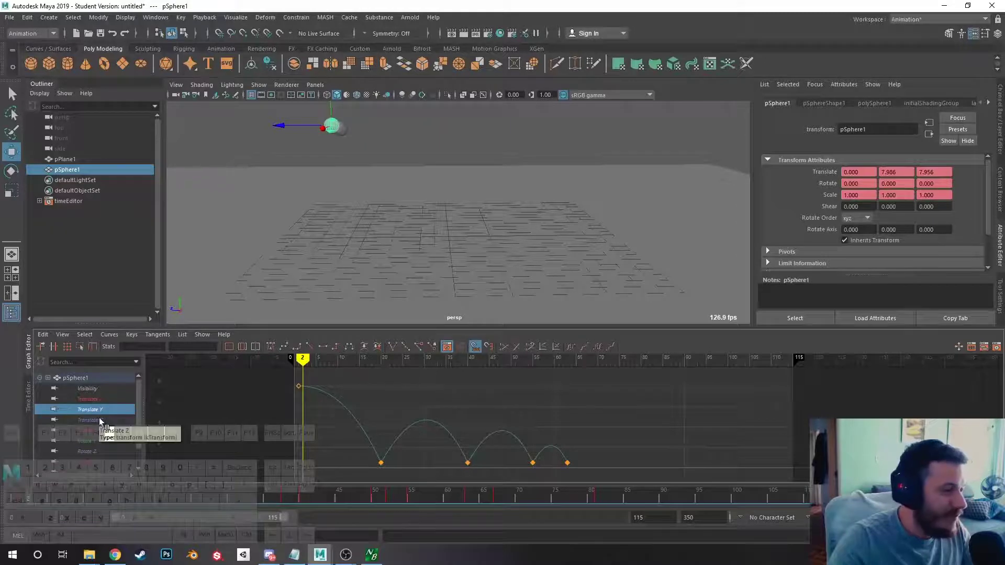
left_click(100, 420)
key("shift")
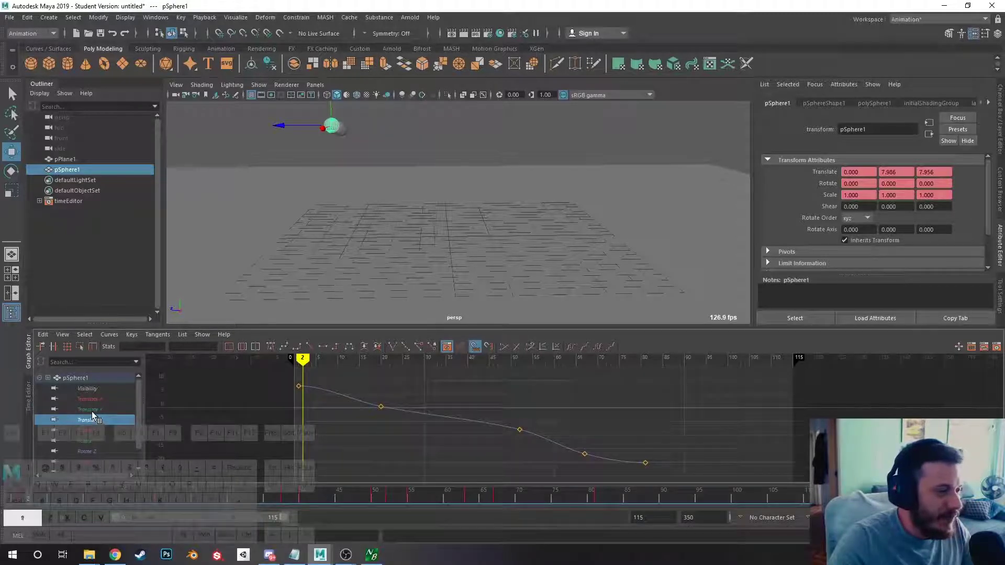
left_click(92, 412, "shift")
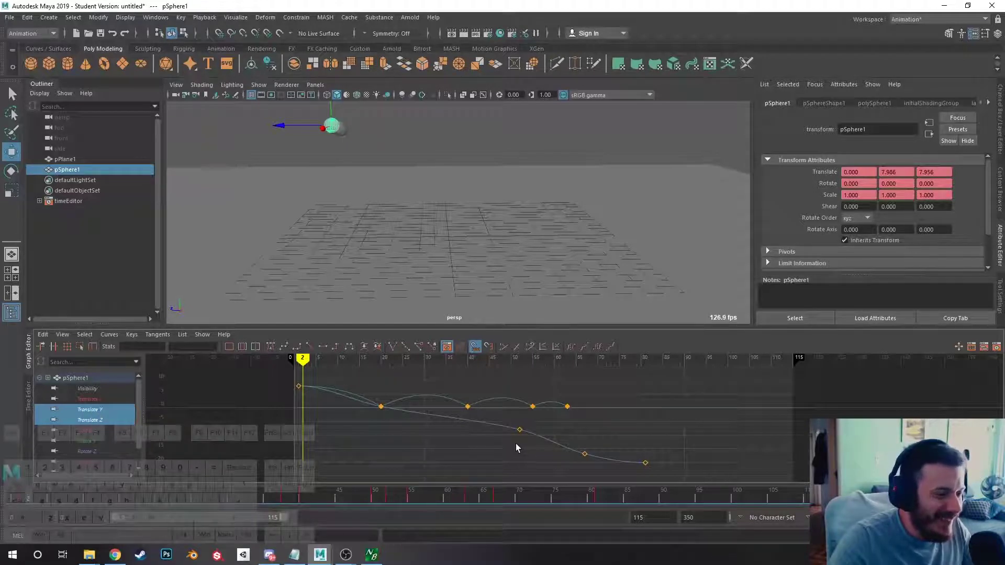
Move the last three Translate Z keys earlier and lower, ending at frame 69 and -24.19, and play back the animation.
left_click_drag(505, 423, 674, 479)
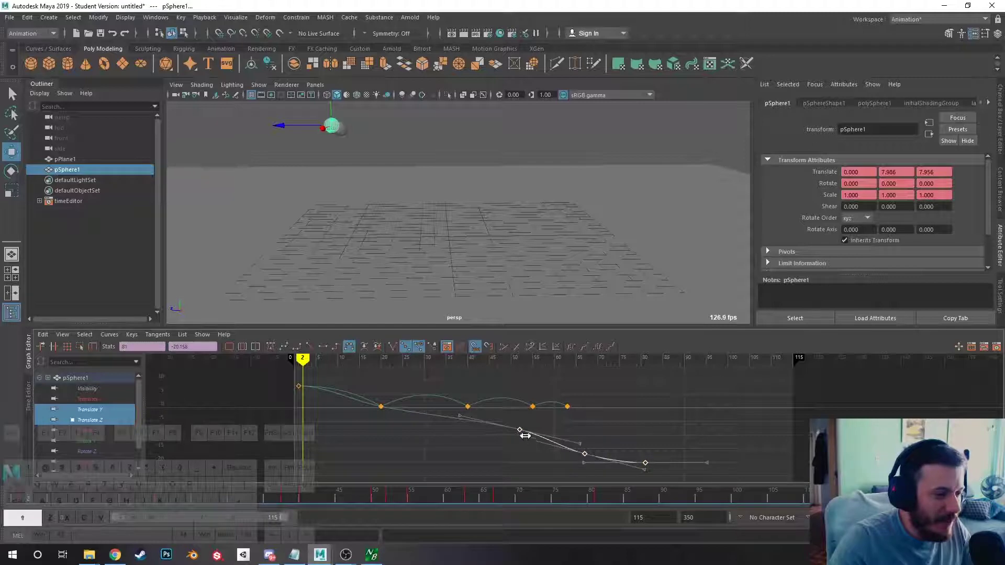
middle_click_drag(523, 437, 471, 443, "shift")
left_click(453, 453)
key("alt+v")
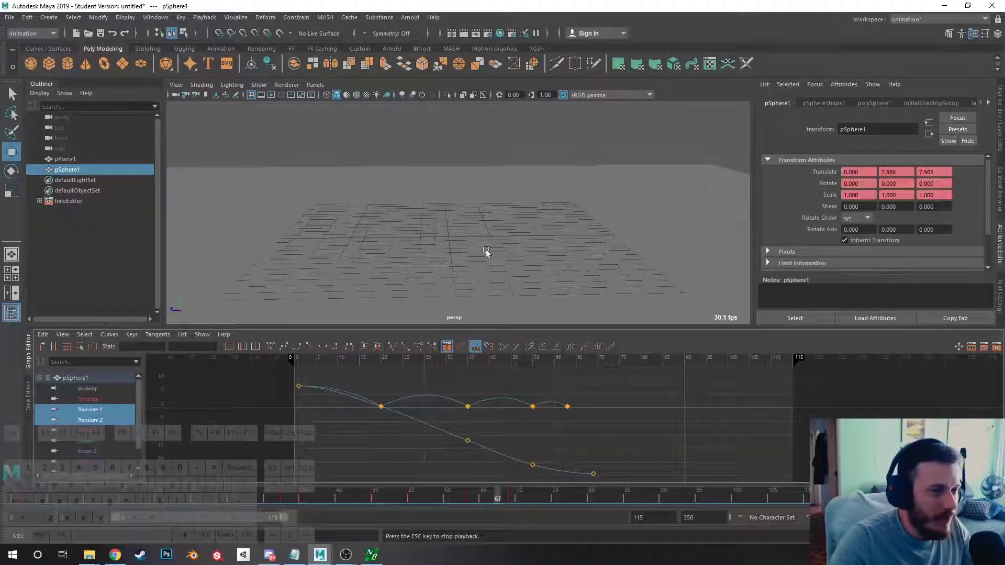
key("Escape")
scroll(494, 236, "down", 3)
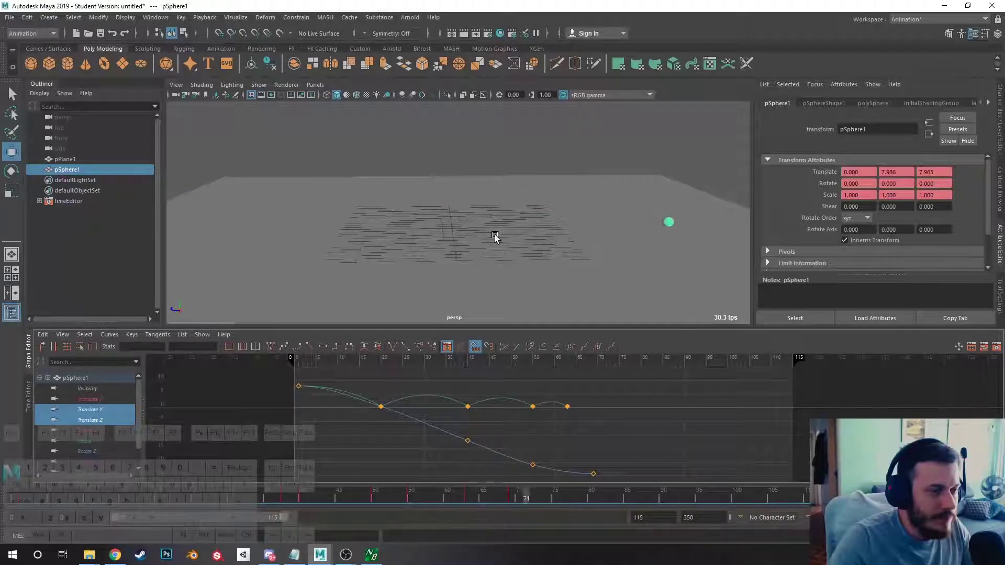
key("Escape")
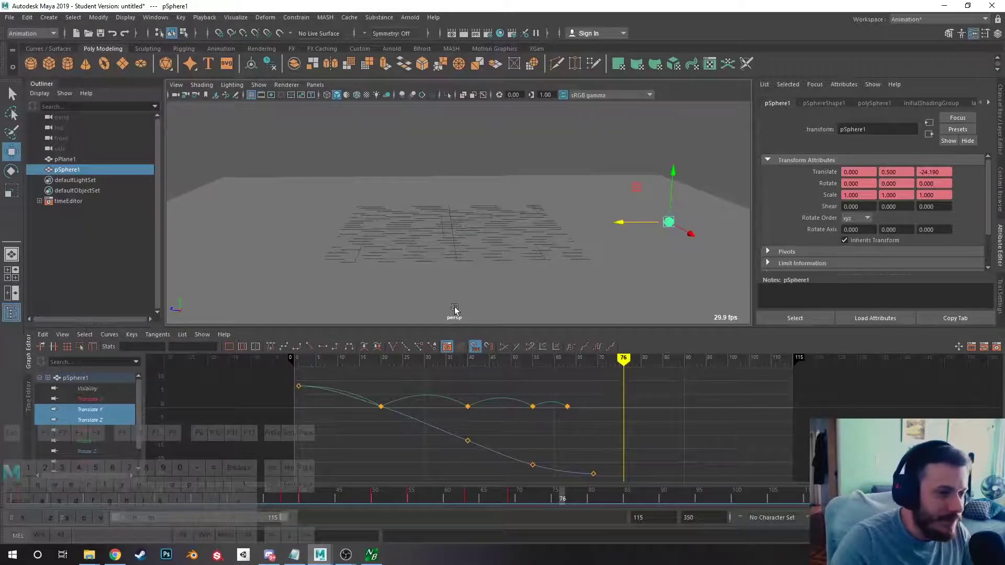
Move the final Translate Z key to frame 72 with a value of -28.605, and scrub through the bounce.
mouse_move(519, 360)
left_mouse_down()
mouse_move(348, 366)
mouse_move(584, 377)
mouse_move(517, 383)
mouse_move(611, 391)
mouse_move(554, 397)
mouse_move(604, 401)
mouse_move(568, 403)
left_mouse_up()
left_click(594, 474)
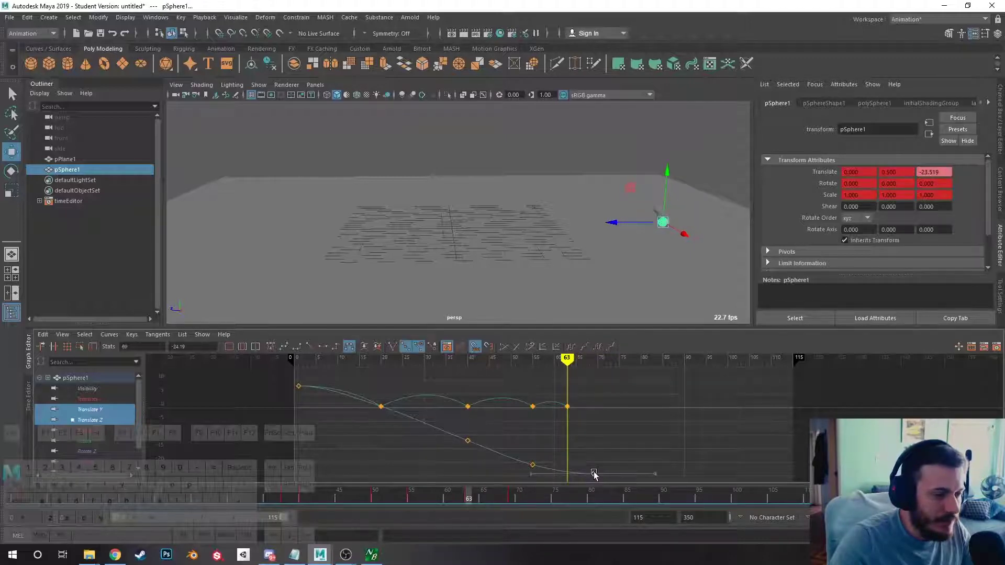
middle_click_drag(594, 472, 565, 476, "shift")
left_click_drag(568, 361, 301, 379)
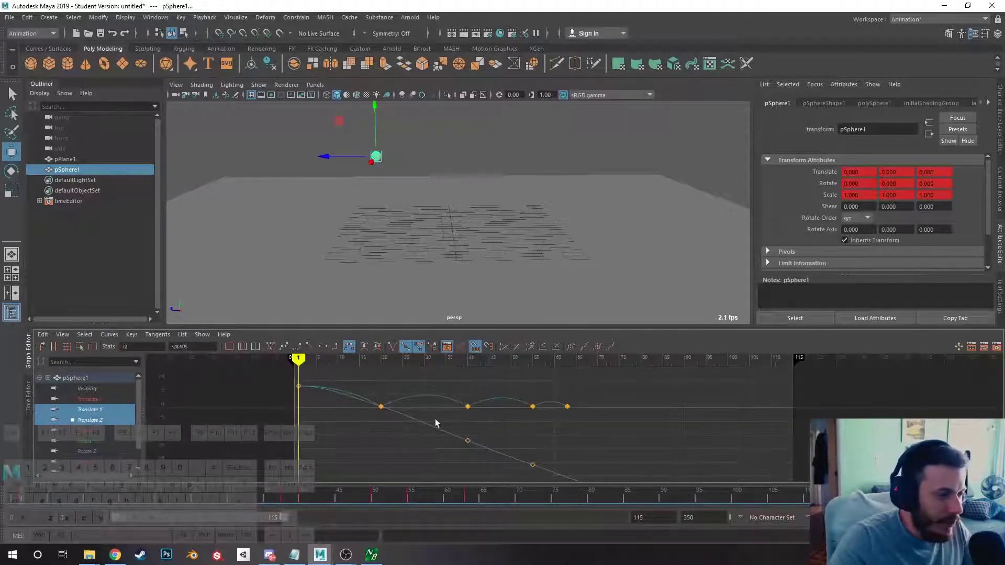
scroll(359, 410, "up", 3)
scroll(357, 407, "down", 3)
mouse_move(407, 371)
left_mouse_down()
mouse_move(253, 376)
mouse_move(271, 369)
mouse_move(515, 383)
left_mouse_up()
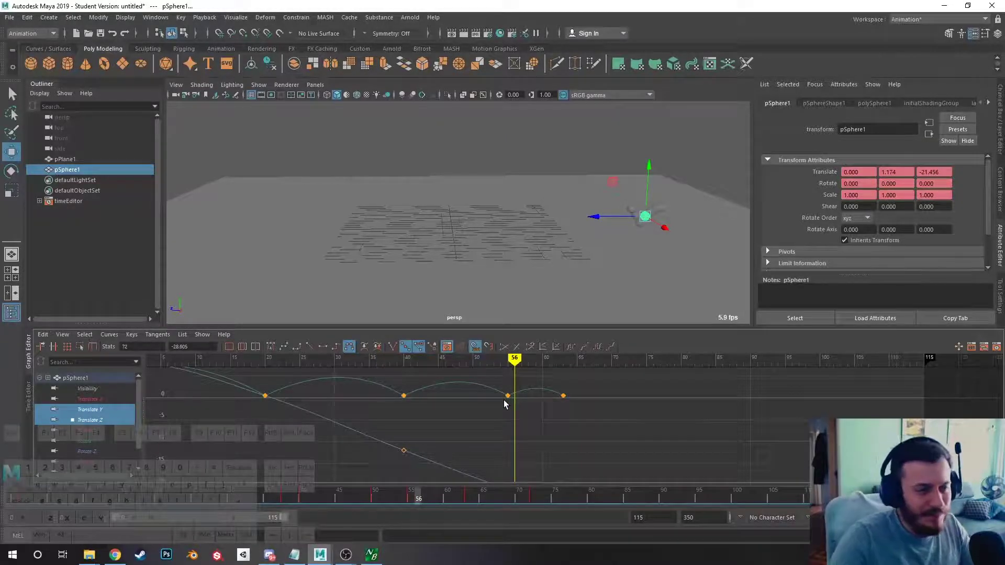
Frame both curves in the graph and select all Translate Y and Translate Z keys.
key("f")
left_click(607, 410)
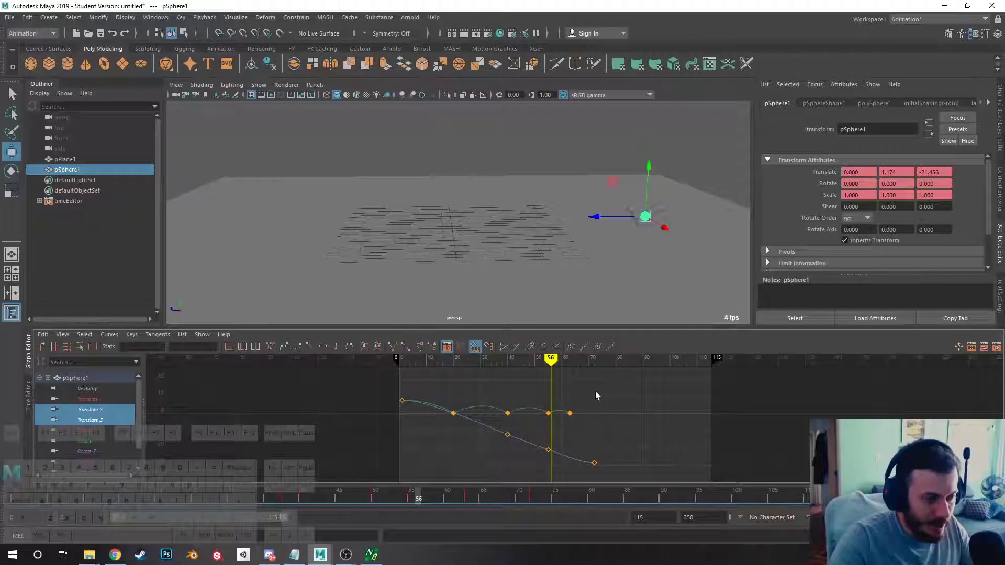
left_click_drag(582, 388, 450, 439)
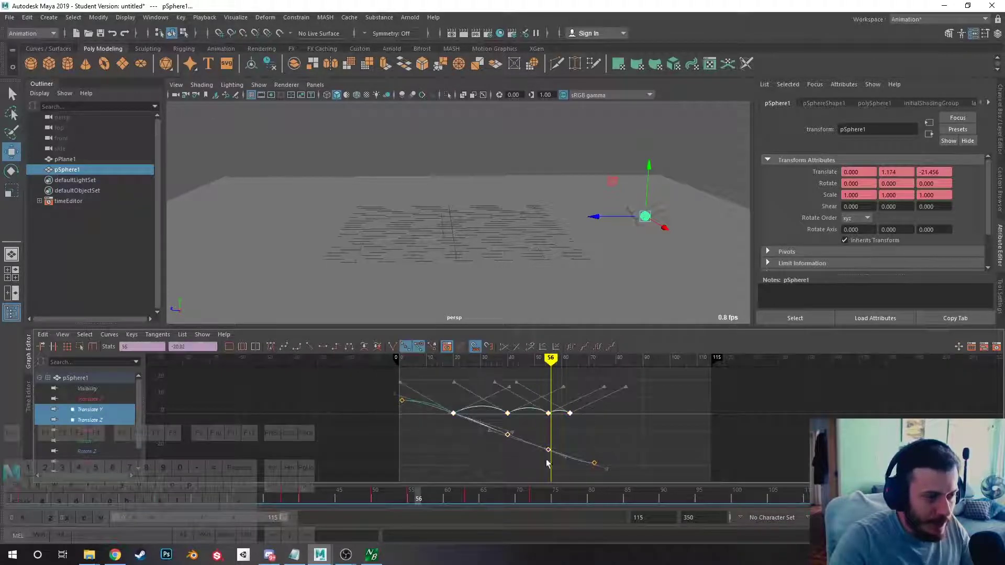
left_click(593, 439)
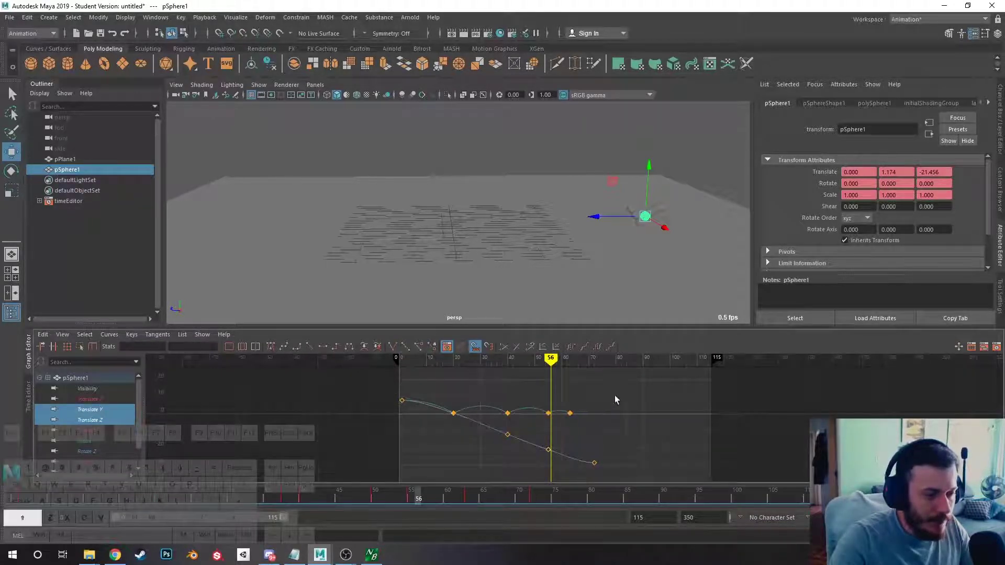
left_click_drag(607, 402, 450, 476, "shift")
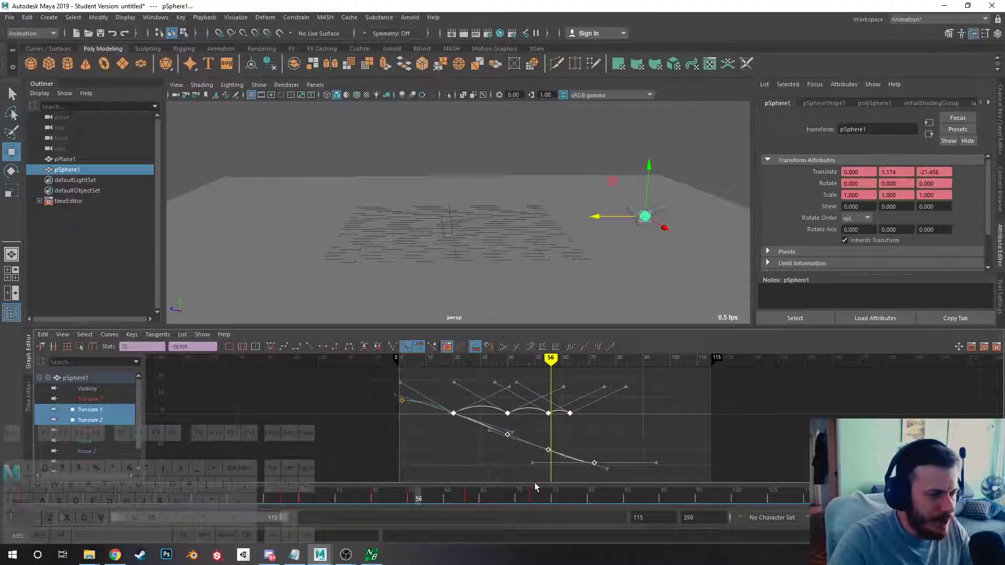
left_click(484, 466)
left_click_drag(613, 387, 396, 471)
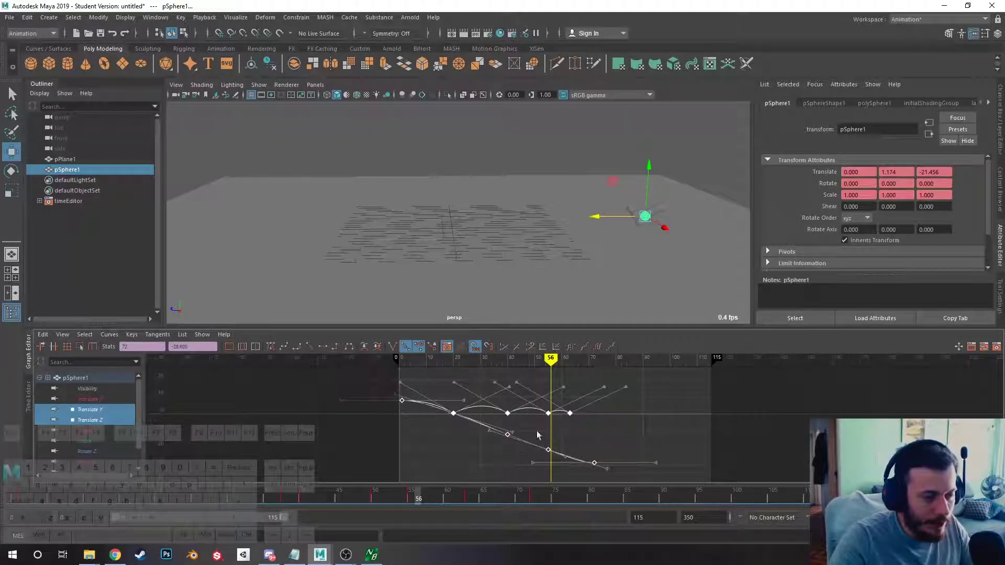
Return to frame 1, try moving all selected keys later in time, and undo the move.
left_click_drag(523, 362, 401, 361)
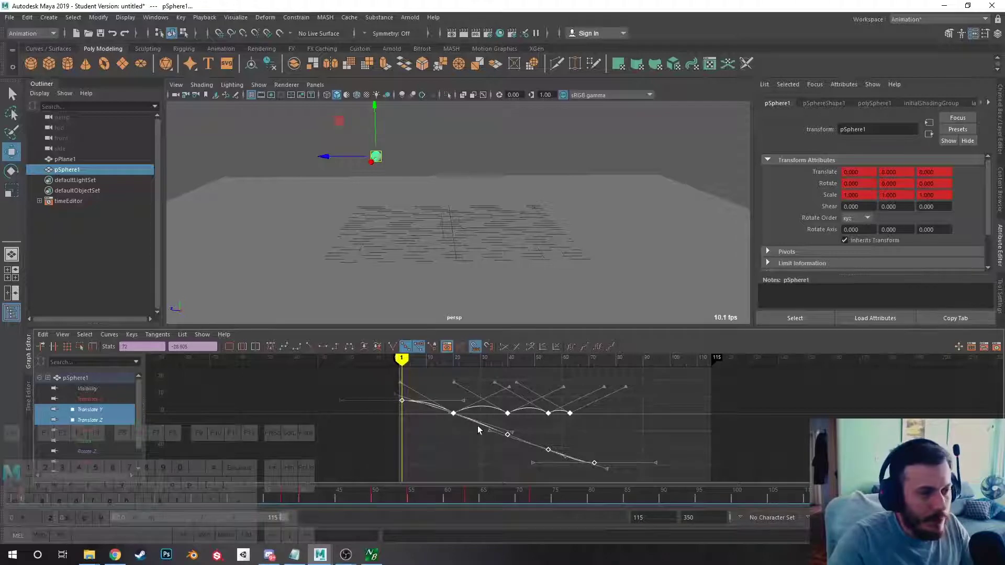
middle_click_drag(484, 419, 510, 417)
key("ctrl+z")
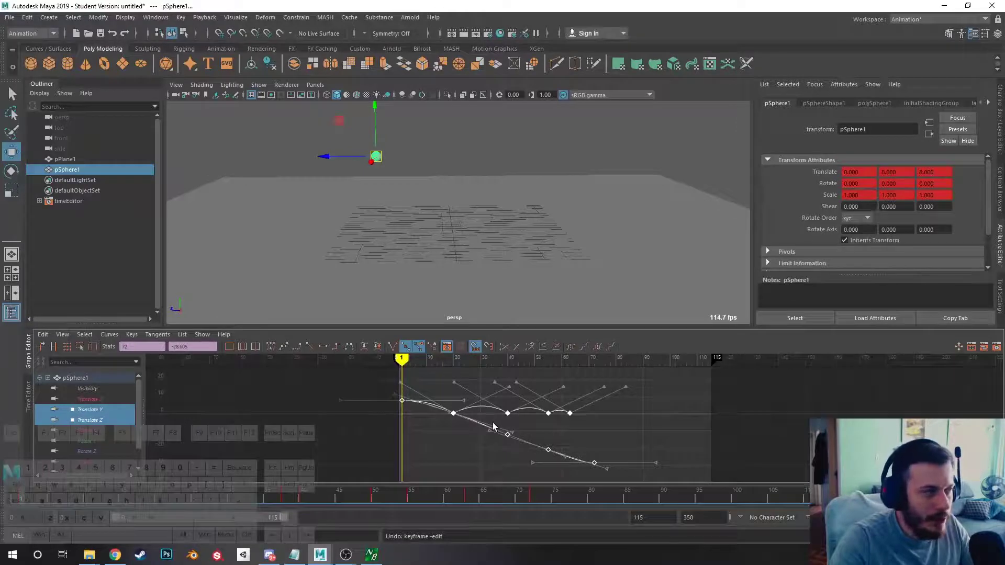
Try scaling the selected Translate Y and Translate Z keys in the graph, undo the changes, and deselect the keys.
key("r")
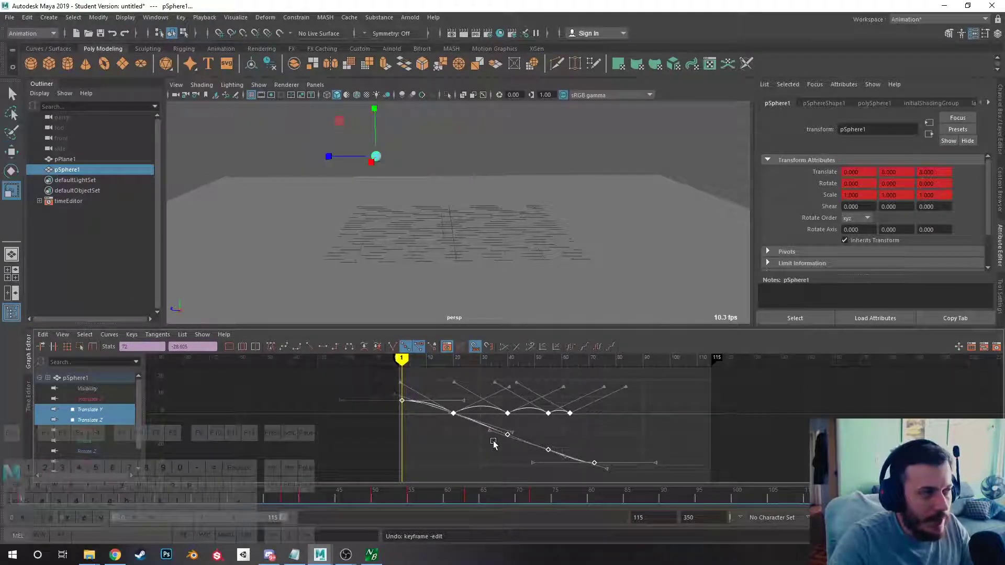
middle_click_drag(456, 404, 481, 410)
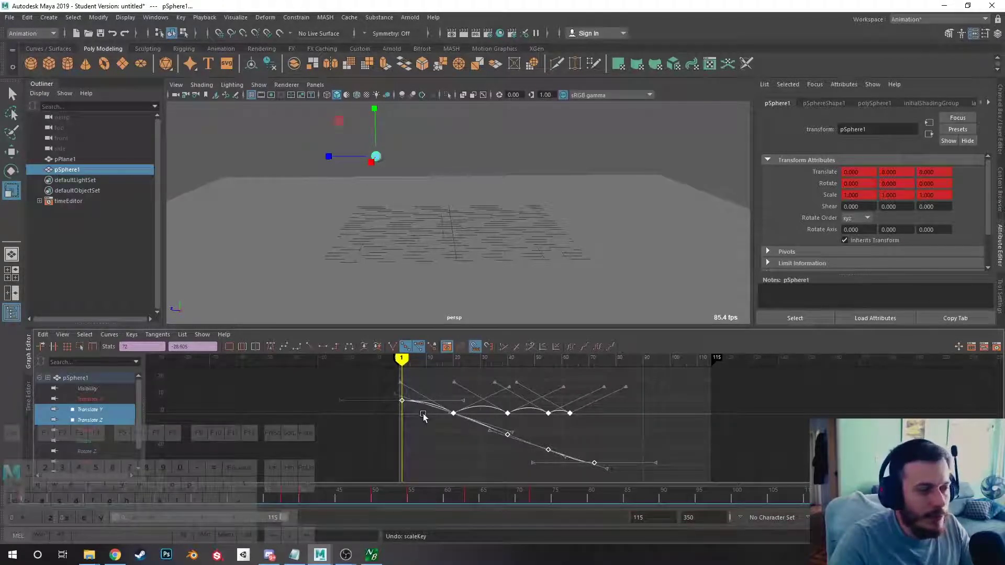
key("w")
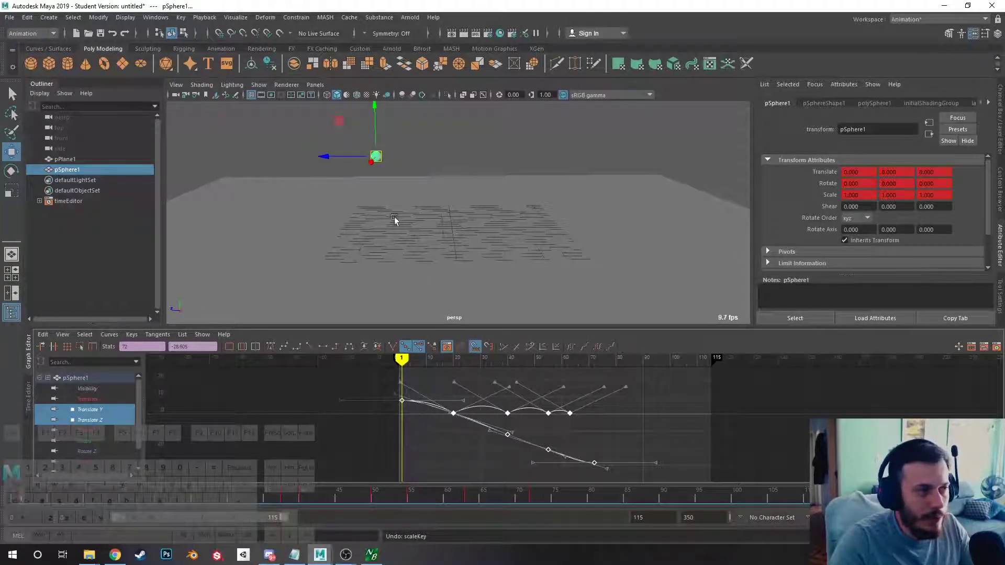
key("r")
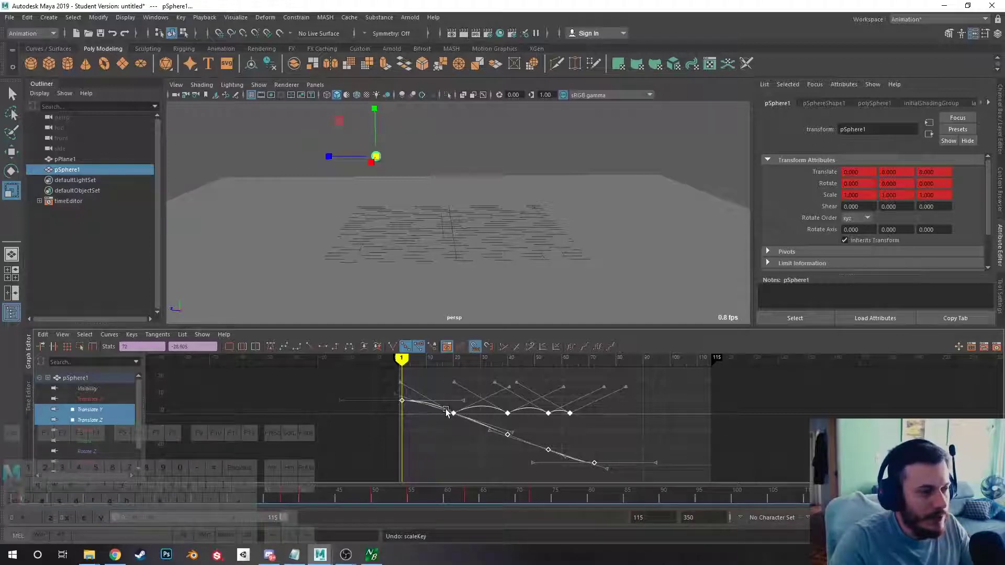
mouse_move(445, 409)
middle_mouse_down()
mouse_move(503, 408)
mouse_move(427, 401)
mouse_move(523, 403)
mouse_move(427, 400)
mouse_move(521, 405)
mouse_move(437, 412)
middle_mouse_up()
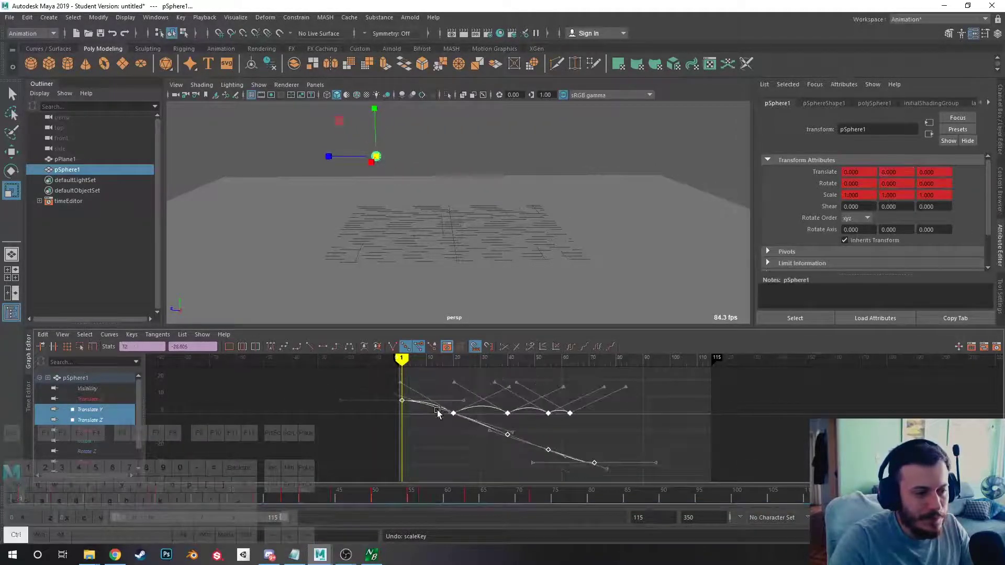
left_click(443, 457)
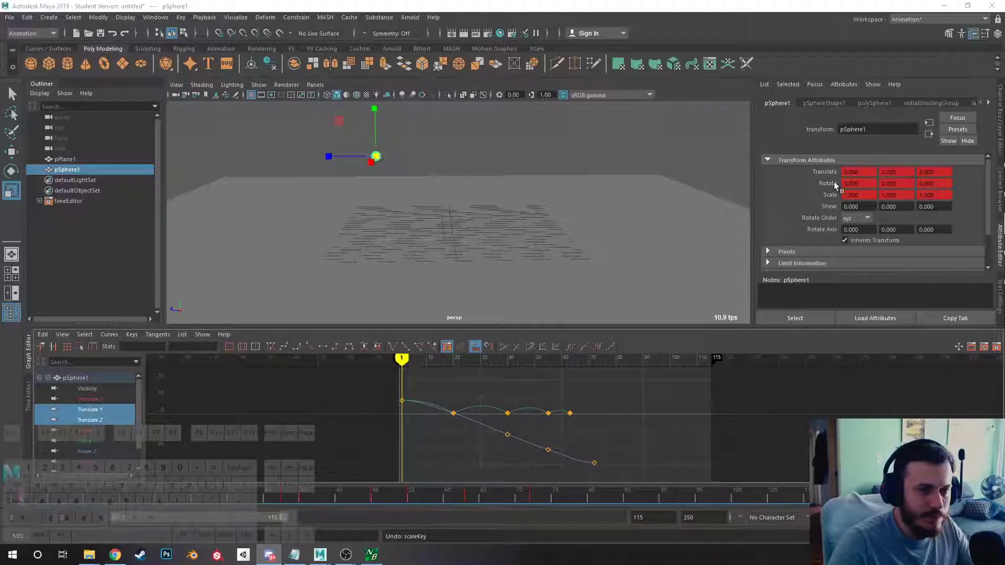
Scrub the animation out to frame 67 and back to check the ball's motion, especially its first ground contact at frame 20.
right_click(851, 186)
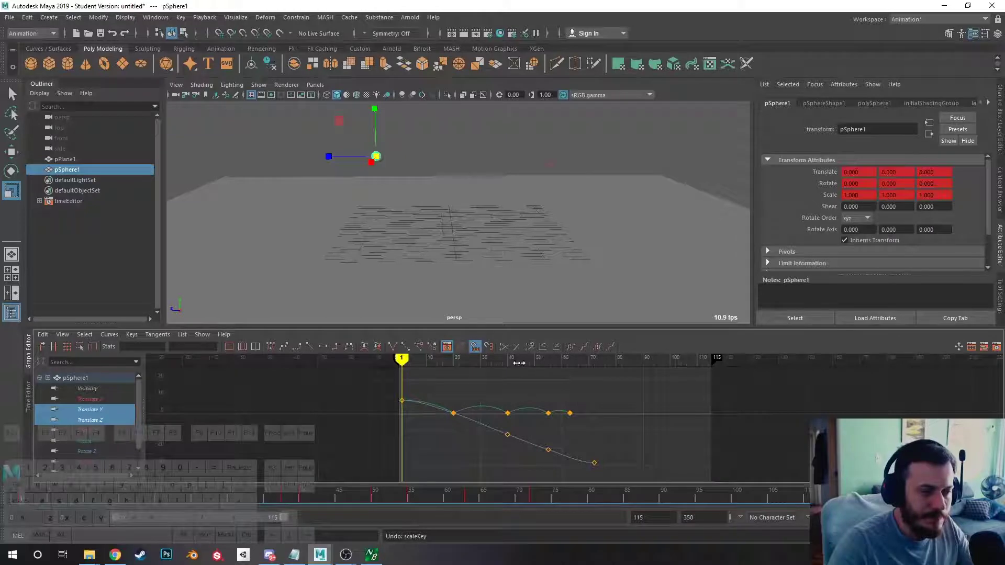
mouse_move(519, 363)
left_mouse_down()
mouse_move(426, 363)
mouse_move(569, 387)
mouse_move(577, 399)
mouse_move(459, 406)
mouse_move(587, 416)
mouse_move(455, 420)
mouse_move(497, 418)
mouse_move(571, 438)
mouse_move(443, 443)
mouse_move(607, 471)
mouse_move(392, 466)
mouse_move(589, 473)
mouse_move(400, 468)
mouse_move(579, 479)
left_mouse_up()
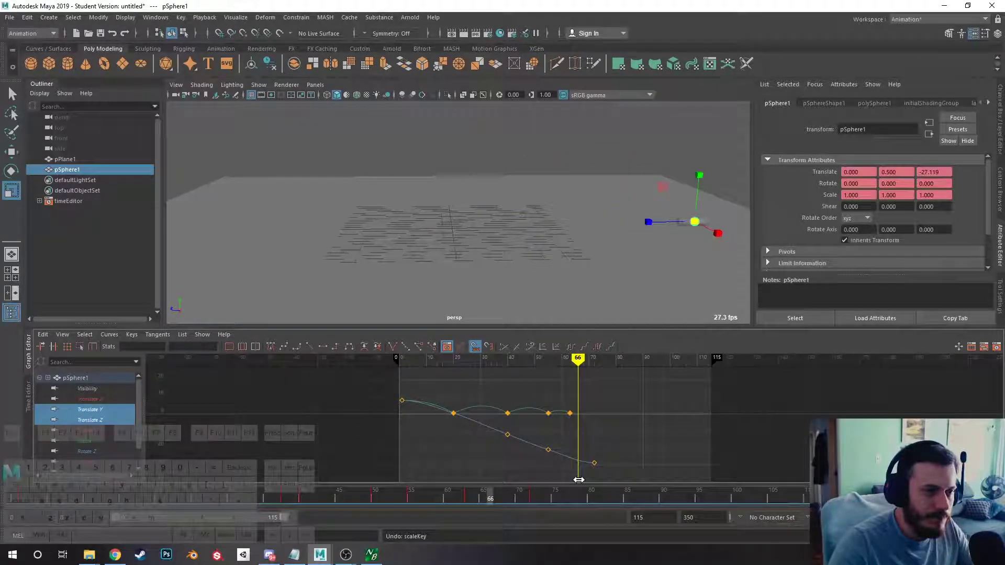
mouse_move(578, 479)
left_mouse_down()
mouse_move(590, 478)
mouse_move(437, 492)
mouse_move(603, 498)
mouse_move(393, 503)
mouse_move(580, 512)
left_mouse_up()
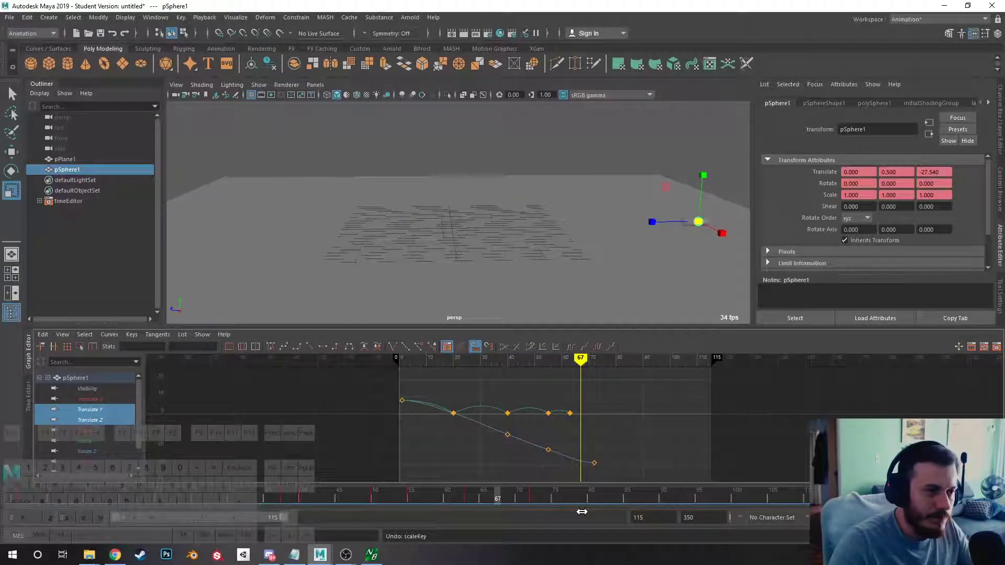
mouse_move(582, 511)
left_mouse_down()
mouse_move(399, 508)
mouse_move(613, 528)
mouse_move(402, 529)
mouse_move(579, 530)
mouse_move(473, 530)
mouse_move(416, 511)
left_mouse_up()
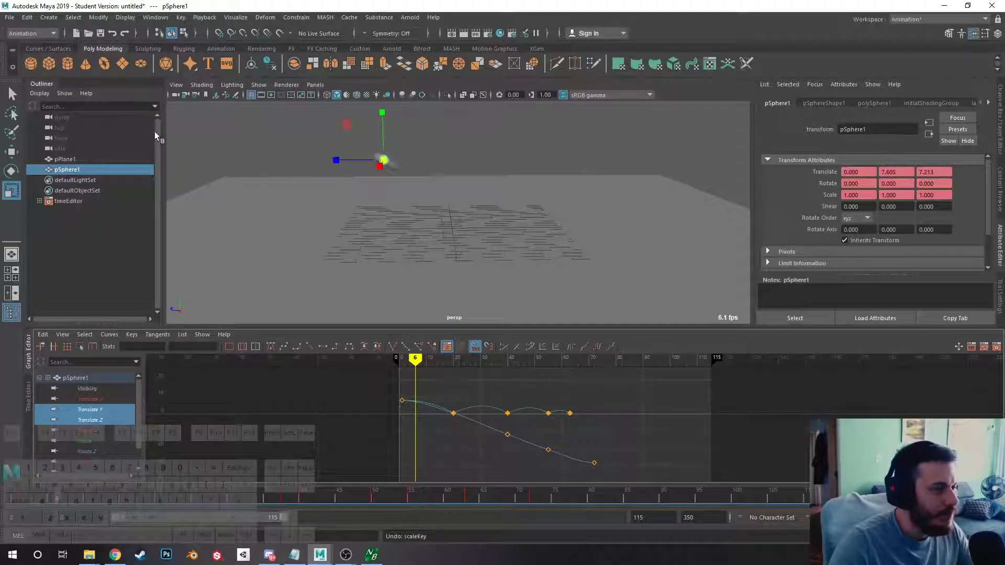
left_click(456, 360)
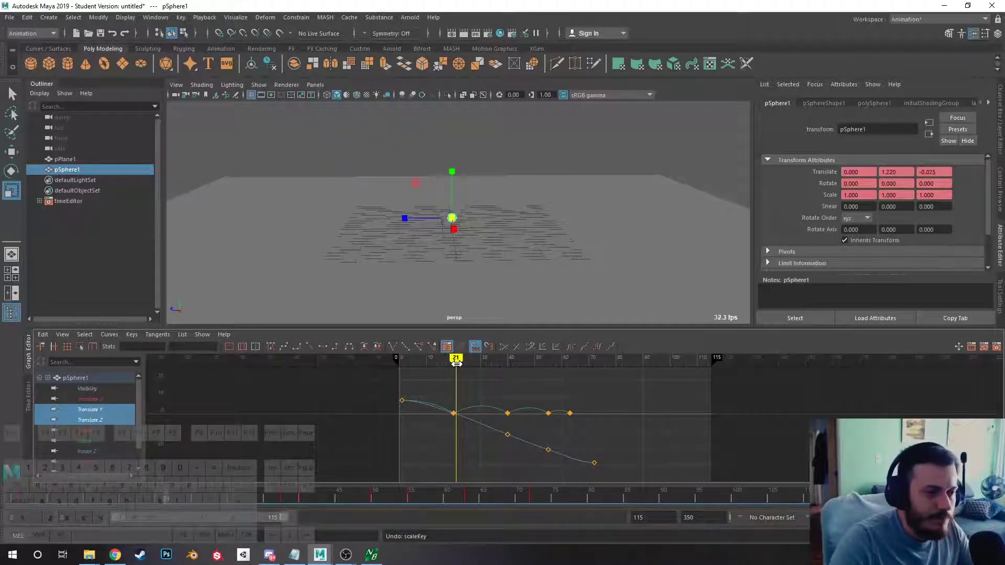
left_click_drag(456, 360, 453, 360)
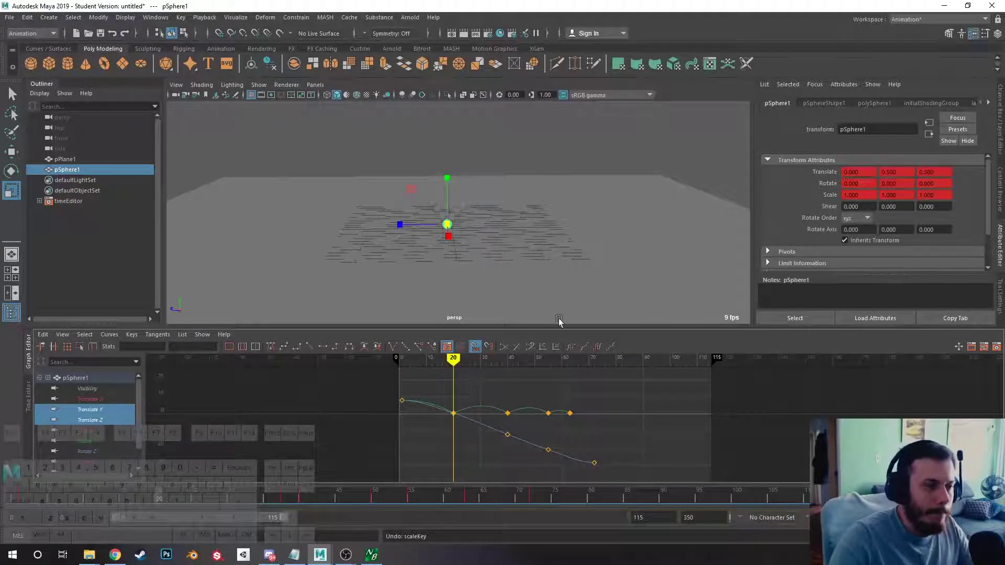
mouse_move(453, 360)
left_mouse_down()
mouse_move(595, 373)
mouse_move(401, 378)
left_mouse_up()
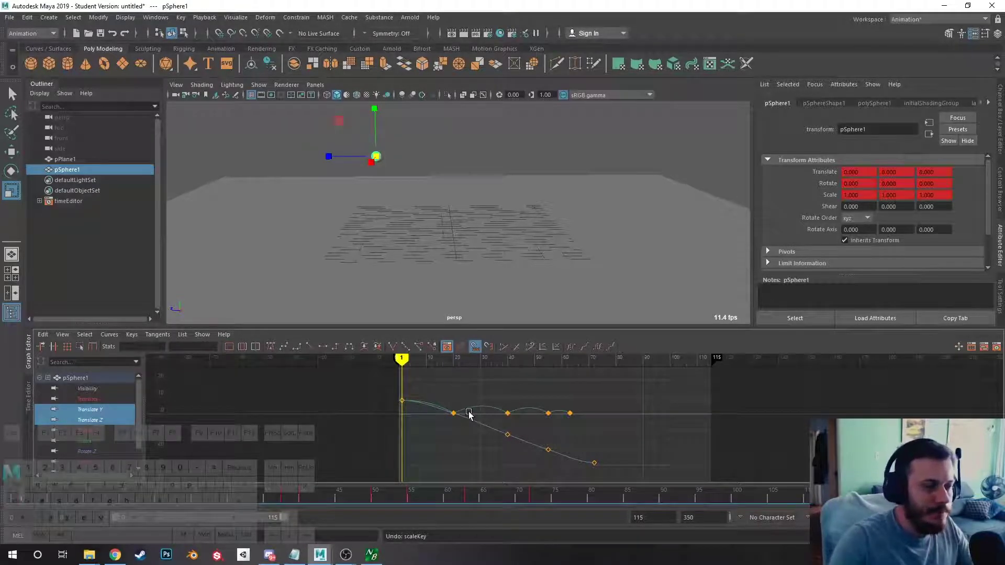
left_click_drag(402, 359, 457, 369)
Examine the ghosted ball path around the first ground contact, frames 18 to 21, from closer and different viewing angles.
scroll(456, 217, "up", 4)
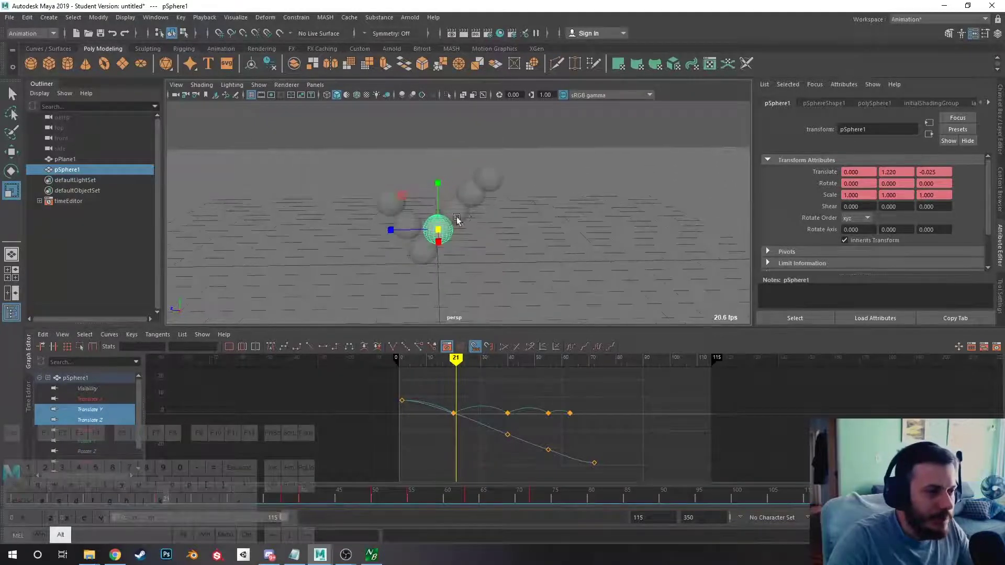
mouse_move(464, 355)
left_mouse_down()
mouse_move(500, 358)
mouse_move(421, 360)
mouse_move(450, 360)
left_mouse_up()
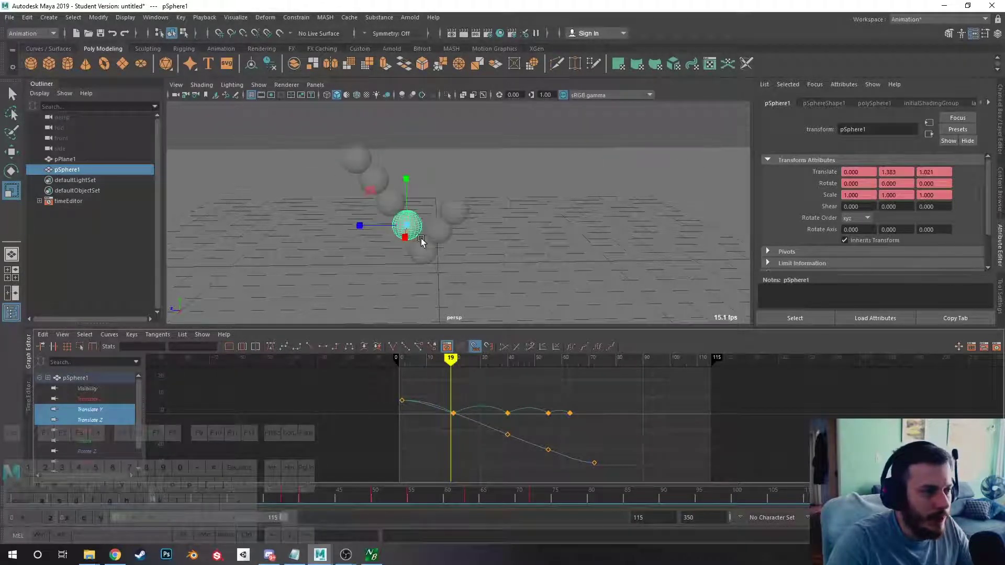
left_click_drag(462, 275, 511, 207, "alt")
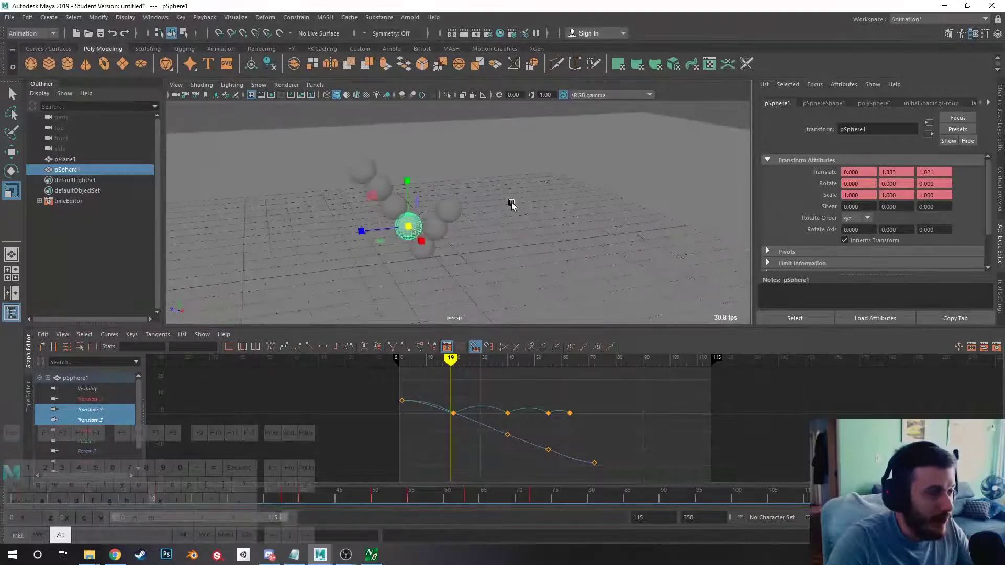
mouse_move(451, 356)
left_mouse_down()
mouse_move(412, 358)
mouse_move(447, 358)
left_mouse_up()
key("w")
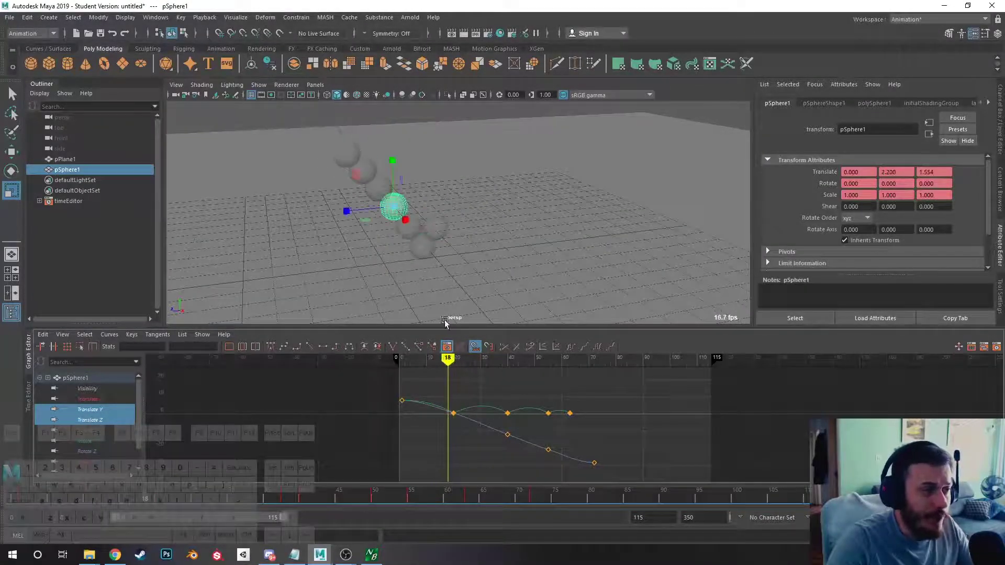
left_click_drag(448, 321, 402, 180, "alt")
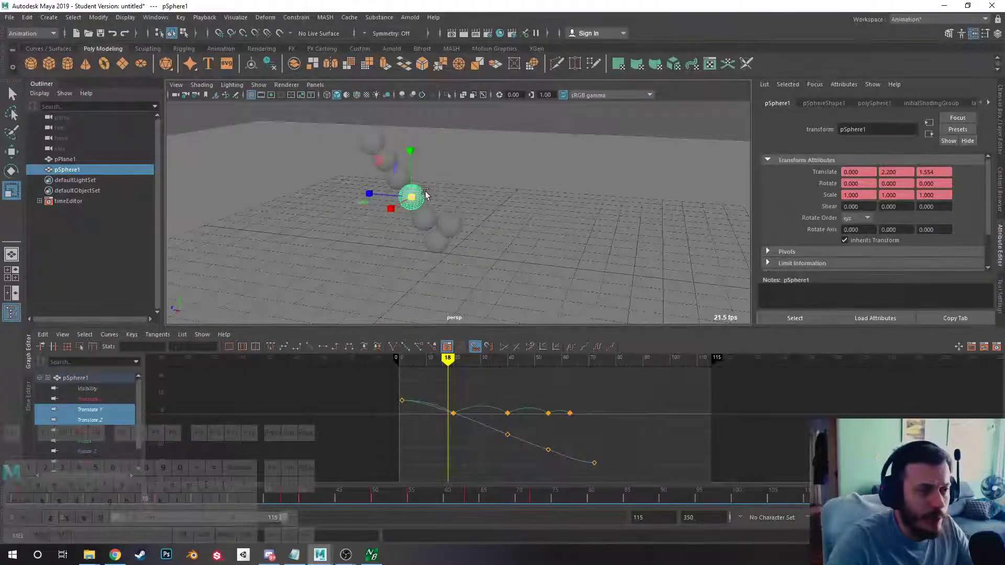
left_click_drag(458, 235, 526, 224, "alt")
Scrub from the start through the ground contacts at frames 40 and 55 to review the ball's path, and stop at frame 25.
left_click_drag(448, 358, 400, 393)
left_click_drag(406, 357, 507, 385)
left_click_drag(514, 199, 561, 280, "alt")
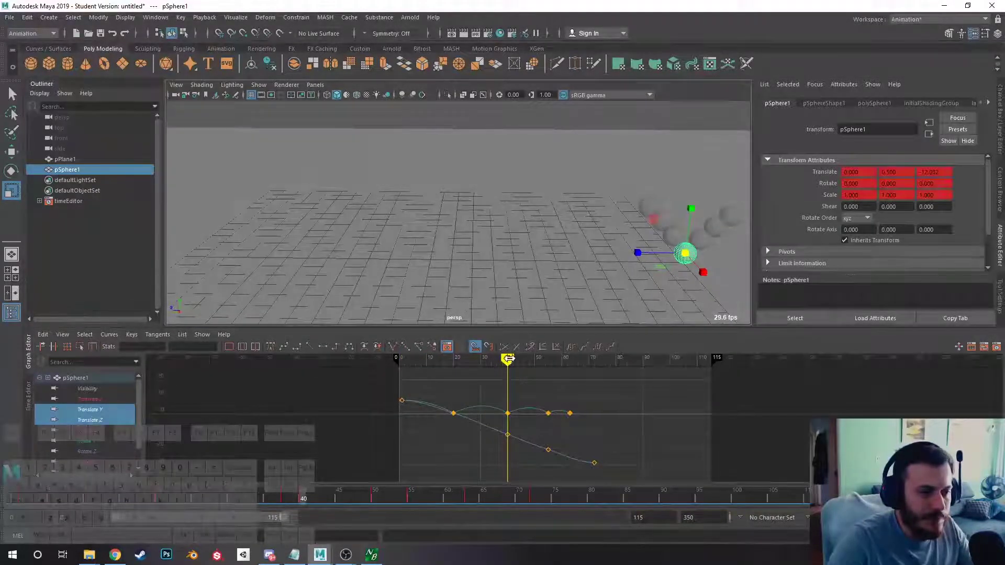
left_click_drag(508, 359, 546, 359)
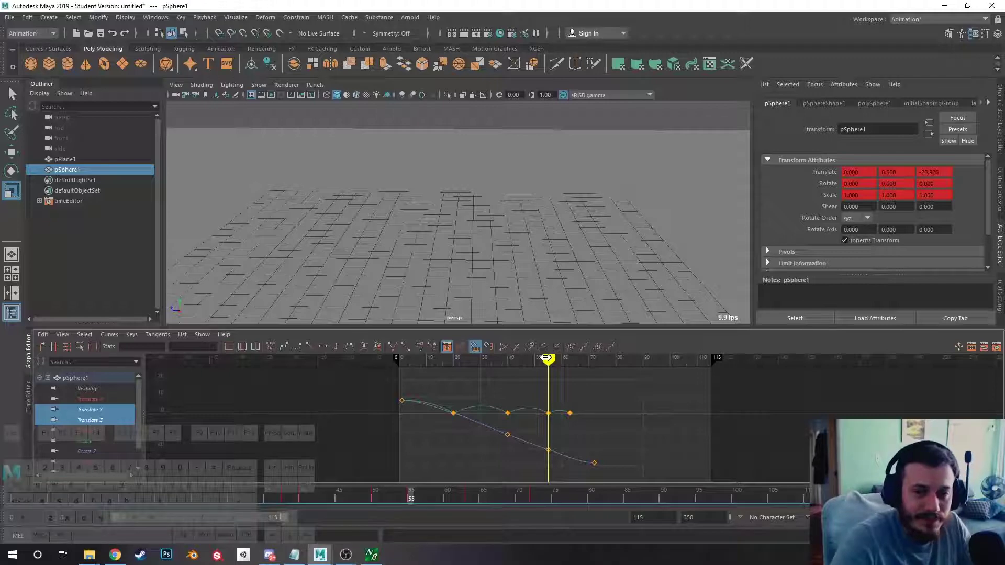
left_click_drag(565, 267, 469, 217, "alt")
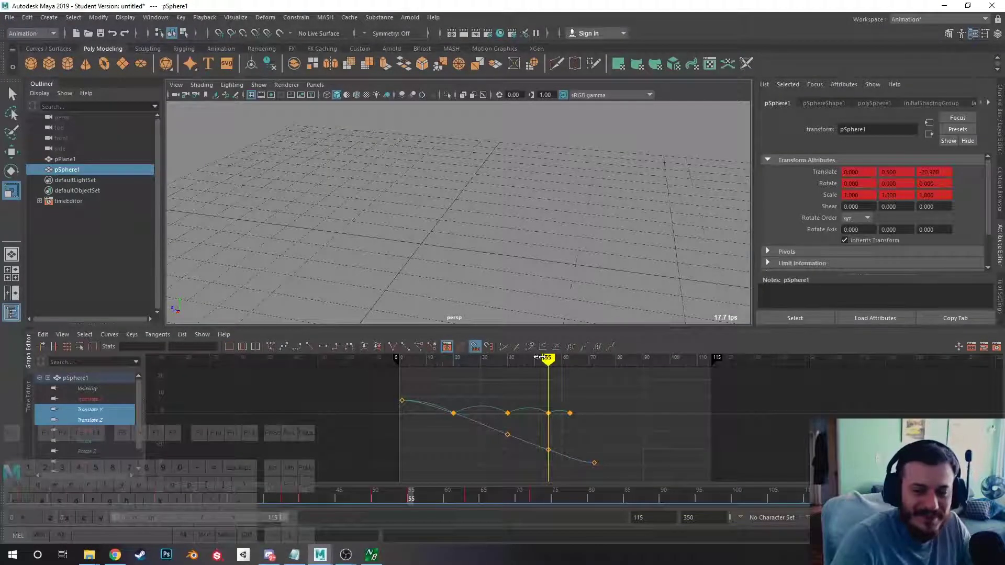
left_click_drag(543, 359, 410, 361)
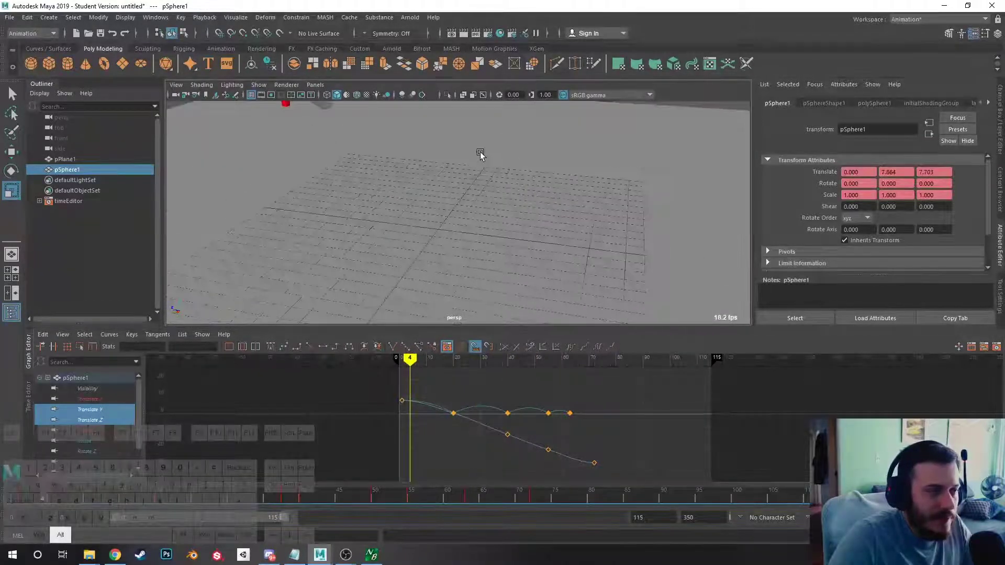
left_click(414, 361)
mouse_move(485, 359)
left_mouse_down()
mouse_move(554, 359)
mouse_move(425, 368)
mouse_move(545, 368)
mouse_move(466, 378)
left_mouse_up()
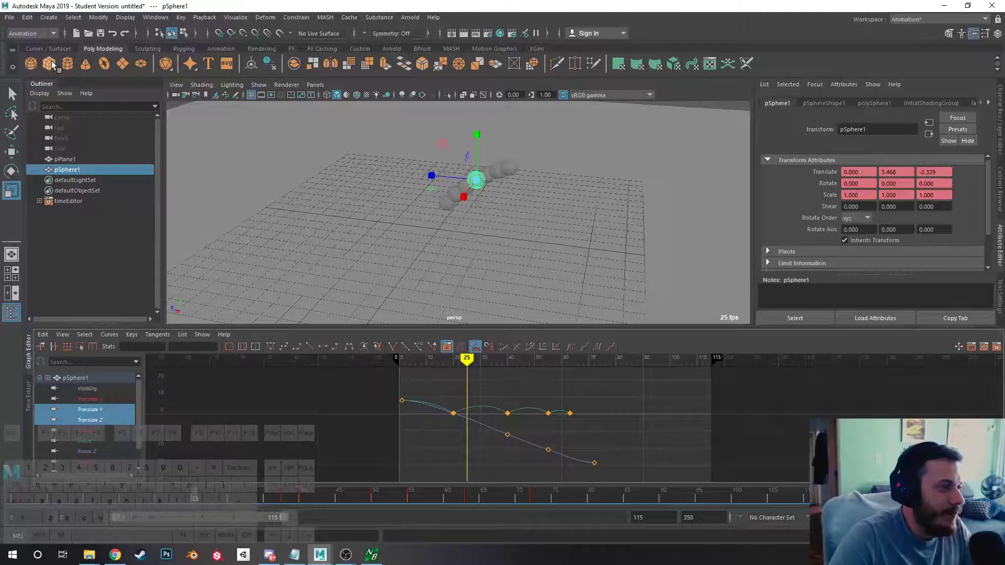
Create a polygon disc and move it above the plane to about 1.35 in Y and -4.98 in Z.
left_click(140, 60)
scroll(408, 255, "up", 5)
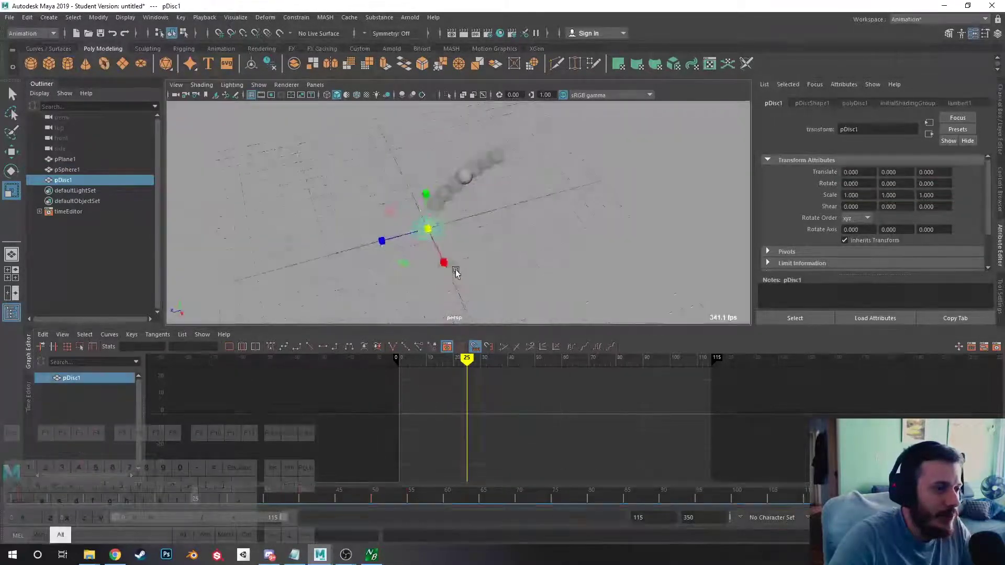
key("w")
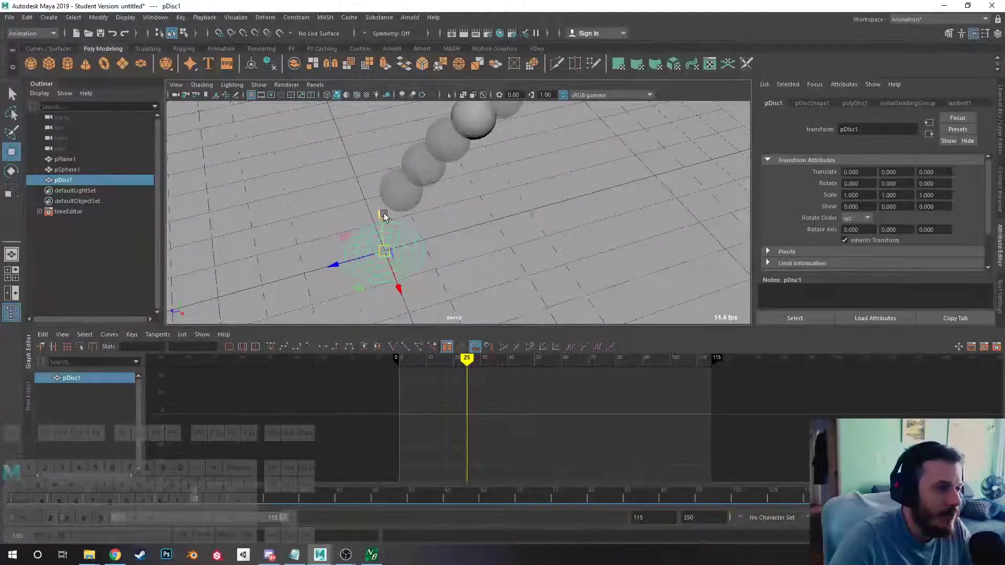
left_click_drag(381, 216, 375, 174)
left_click_drag(348, 222, 542, 183)
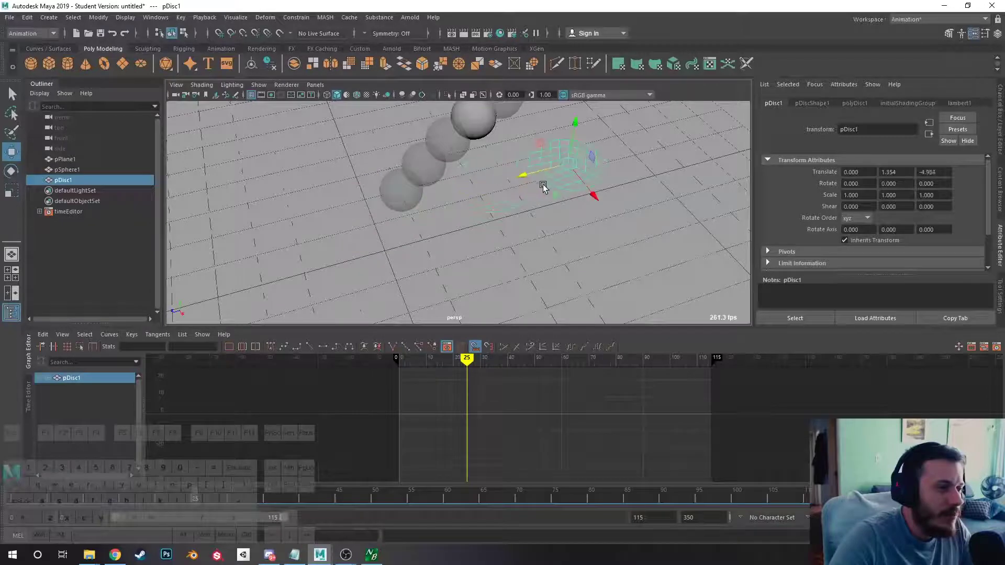
Select the faces on the side of the disc facing away from the ball and delete them to cut a wedge-shaped notch.
left_click_drag(562, 223, 480, 231, "alt")
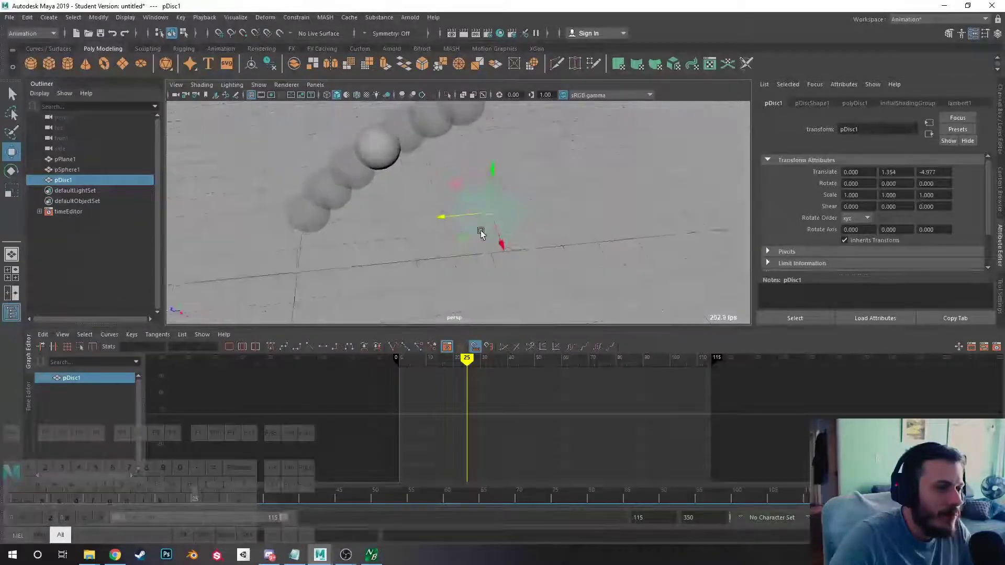
right_click_drag(479, 231, 545, 385, "alt")
left_click_drag(543, 204, 489, 215, "alt")
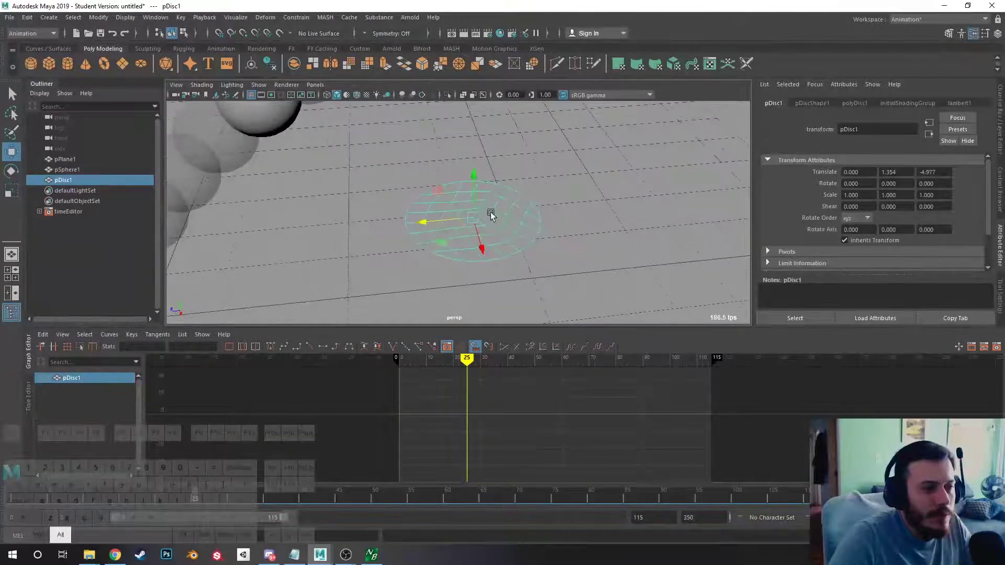
right_click(503, 215)
left_click(503, 244)
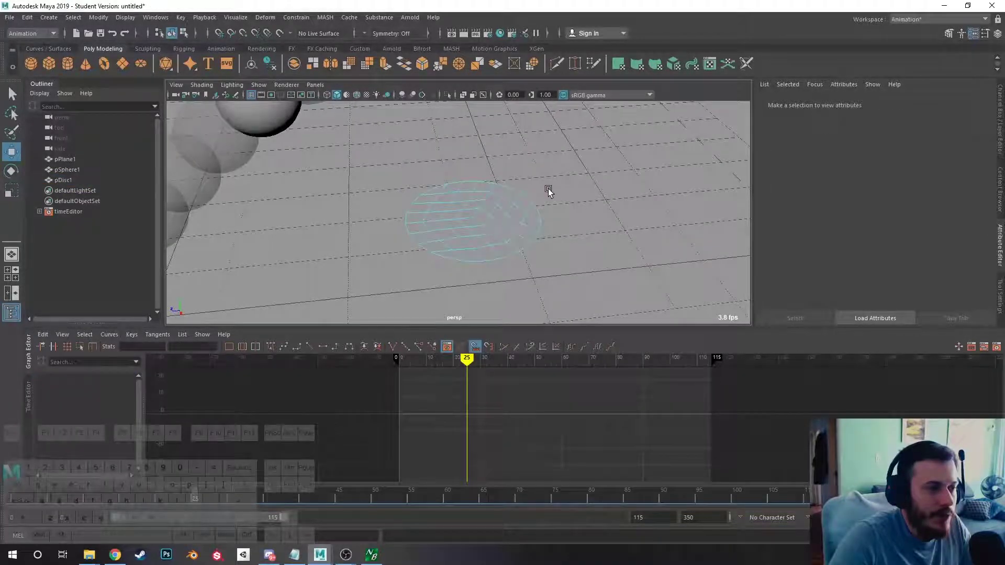
left_click_drag(500, 230, 502, 233)
key("Delete")
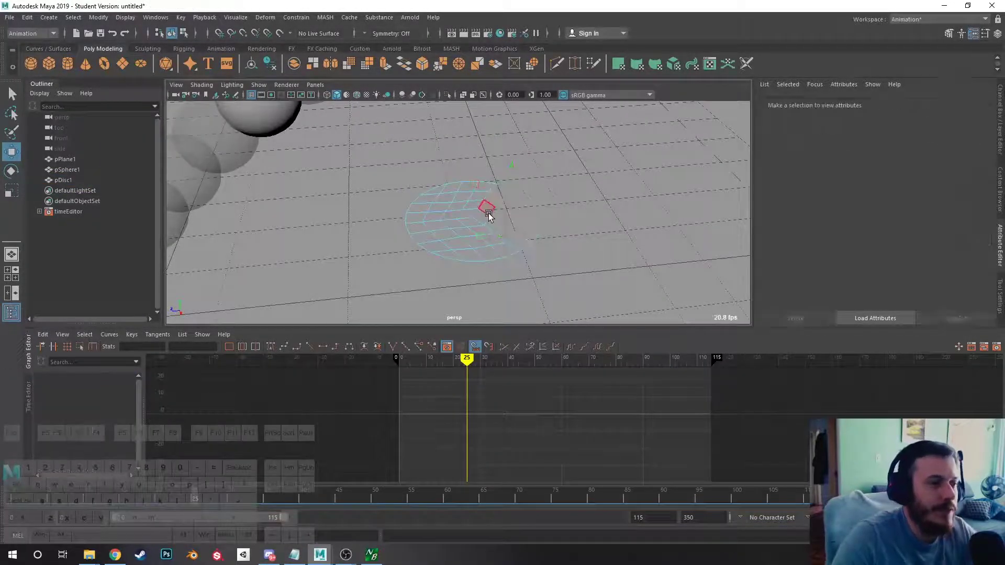
left_click(516, 240)
key("Delete")
key("Delete")
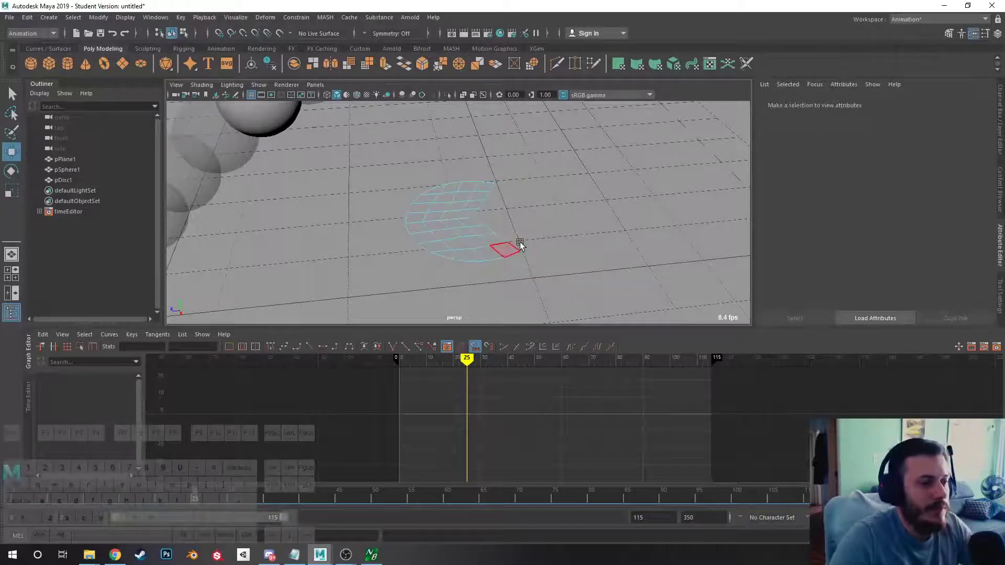
Extrude all remaining disc faces upward to give the notched disc thickness, and return to object selection.
left_click_drag(537, 168, 331, 285)
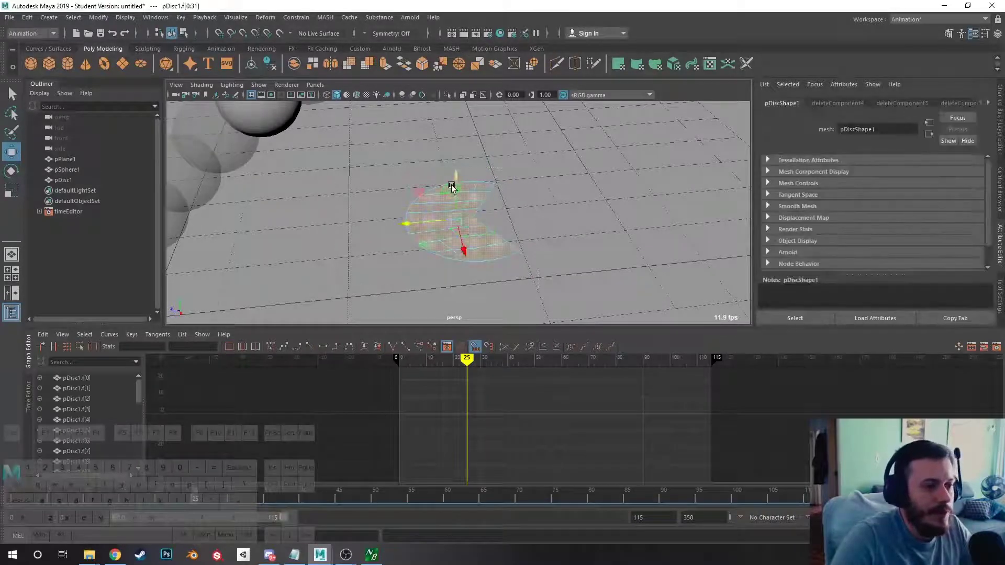
key("shift")
left_click_drag(454, 177, 451, 164, "shift")
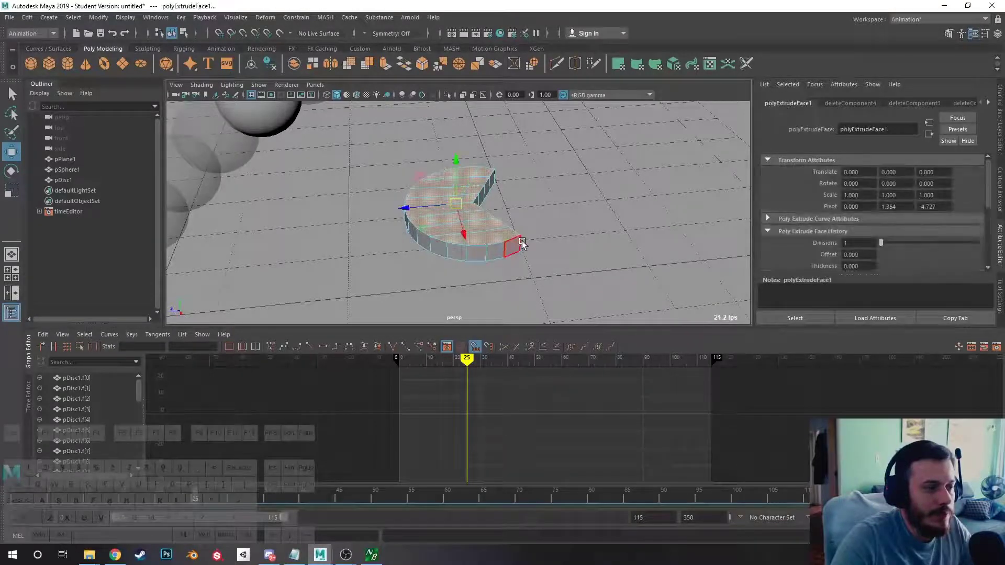
left_click_drag(522, 243, 513, 222, "alt")
right_click_drag(506, 223, 556, 205)
Move the notched disc along Z to -6.452 and scale it uniformly to 2.567.
left_click_drag(524, 235, 437, 209, "alt")
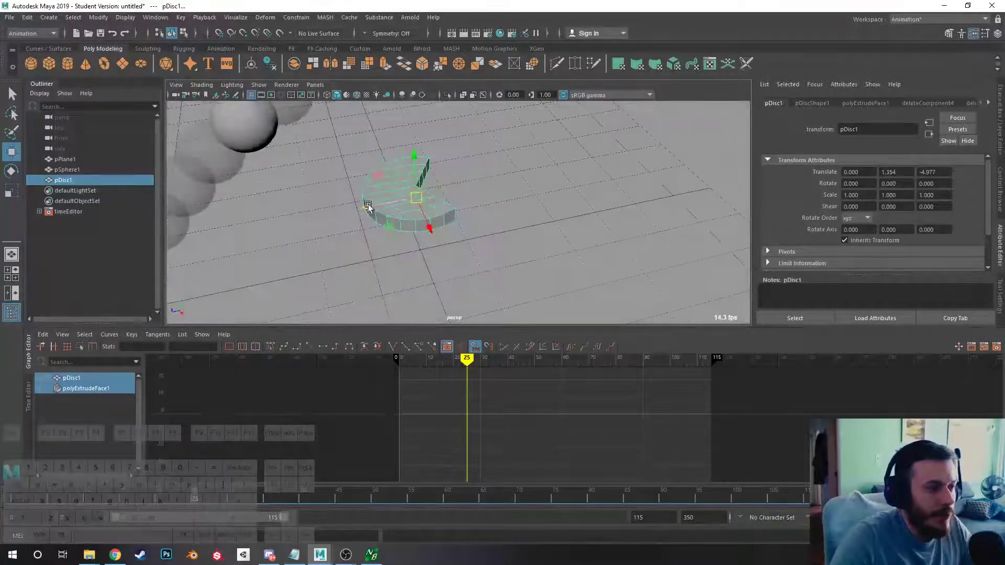
left_click_drag(368, 205, 450, 217)
left_click_drag(502, 242, 555, 269, "alt")
key("r")
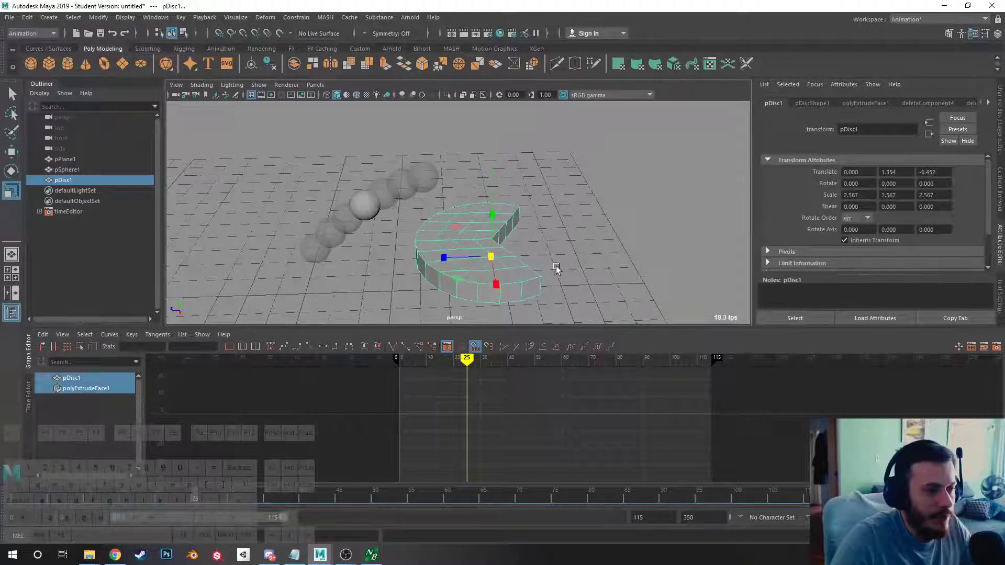
key("w")
key("e")
left_click_drag(481, 292, 539, 231)
key("ctrl+z")
Go to frame 30 and stand the notched disc upright by setting its Rotate X to 90.
mouse_move(466, 358)
left_mouse_down()
mouse_move(415, 358)
mouse_move(507, 358)
mouse_move(471, 358)
mouse_move(480, 348)
left_mouse_up()
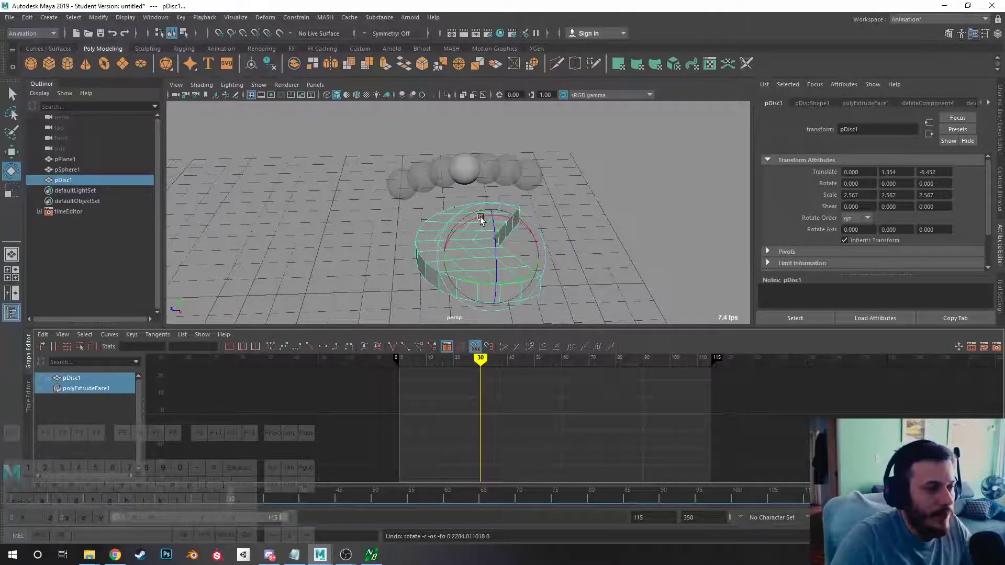
left_click_drag(480, 219, 397, 280)
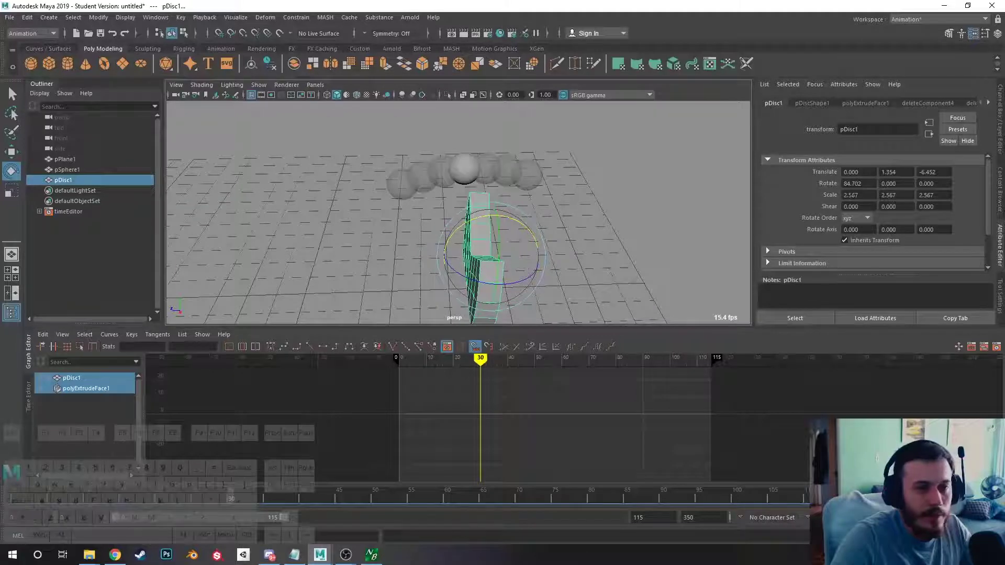
type("90")
key("Return")
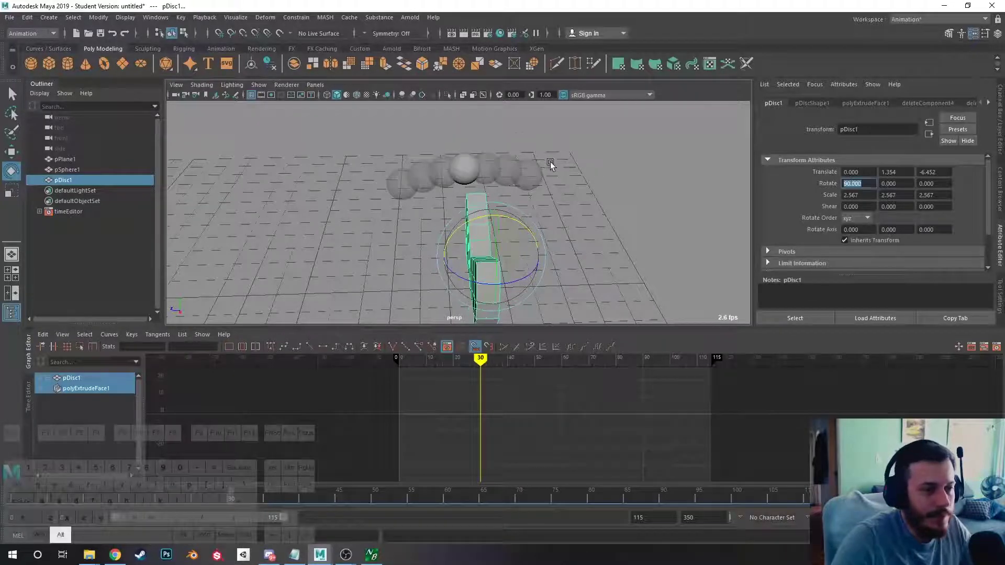
Move the upright disc to about 3.759 in Y and -5.850 in Z.
left_click_drag(549, 161, 464, 236, "alt")
key("w")
left_click_drag(461, 293, 469, 146)
left_click_drag(557, 168, 463, 266, "alt")
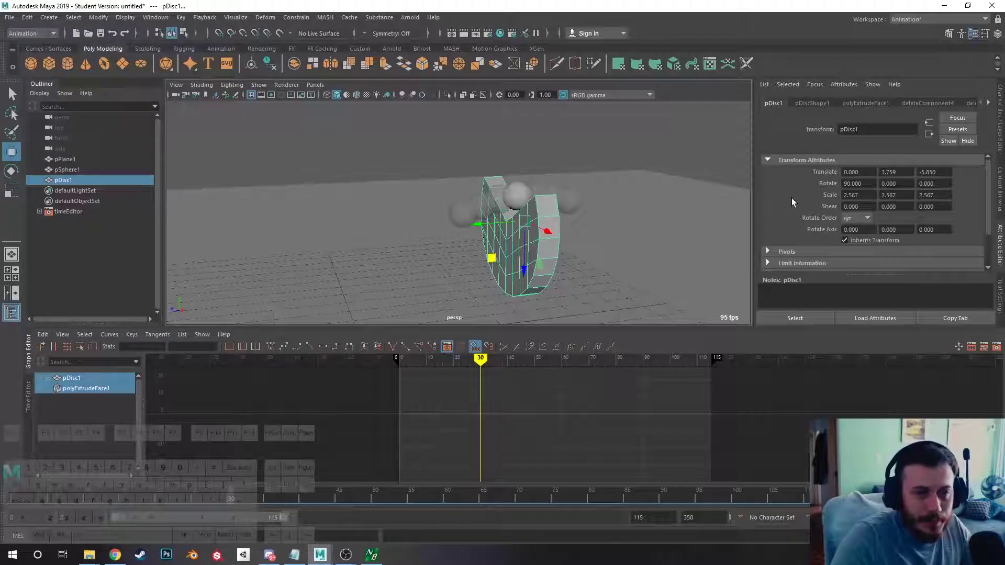
Try spinning the disc about its centre axis, and undo the rotation.
key("e")
left_click_drag(544, 204, 592, 272)
key("ctrl+z")
key("ctrl+z")
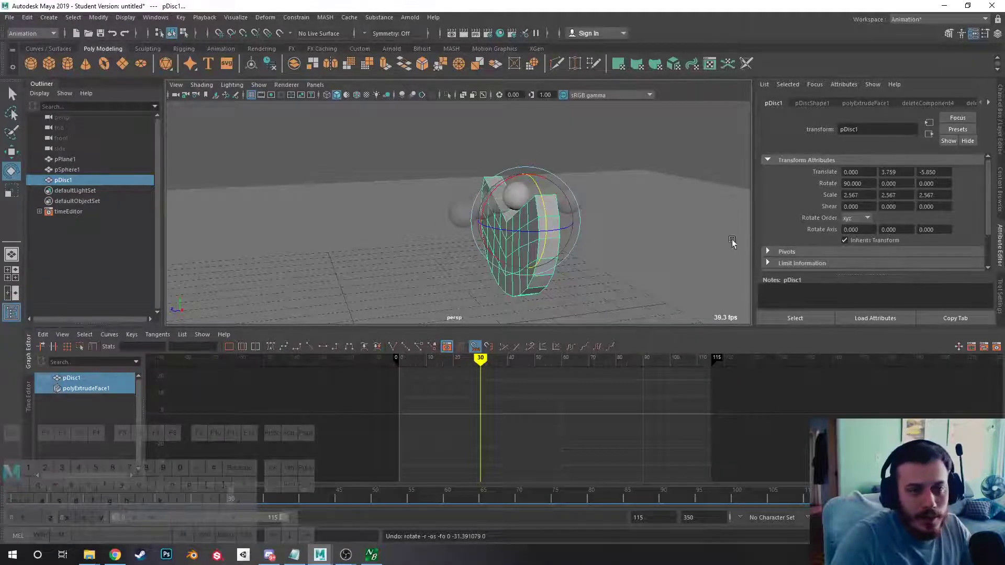
Turn on automatic keyframing and undo a test rotation of the disc at frame 30.
left_click_drag(731, 240, 712, 234, "alt")
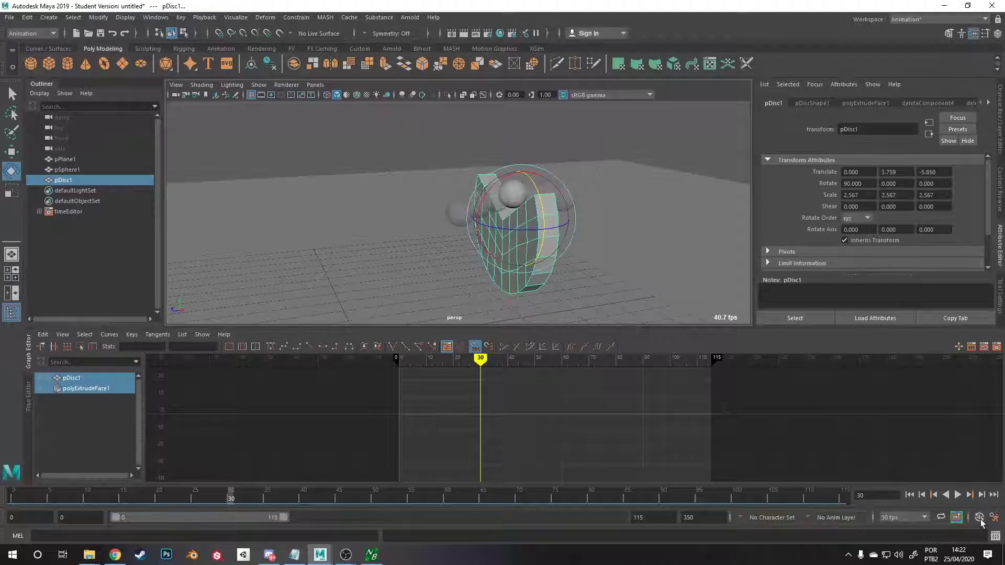
left_click_drag(593, 249, 542, 228, "alt")
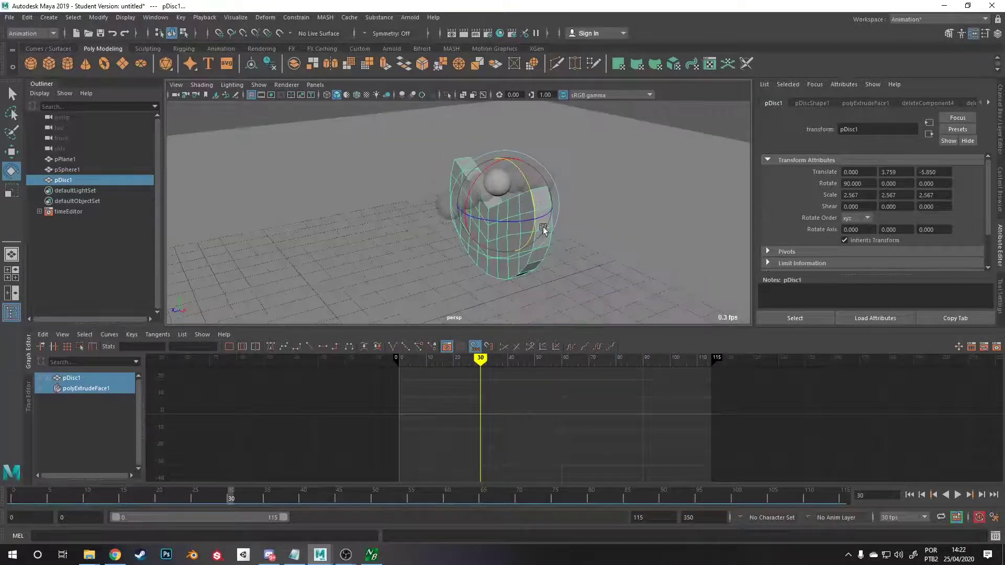
key("ctrl+z")
key("ctrl+z")
key("ctrl+z")
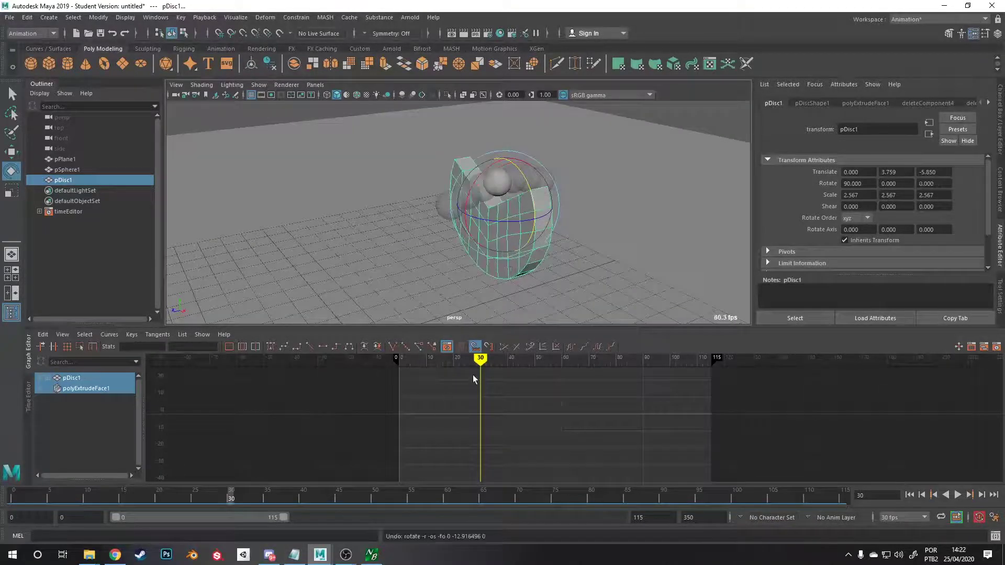
Try rotating and moving the disc at frame 40, undoing each change.
left_click_drag(480, 360, 510, 362)
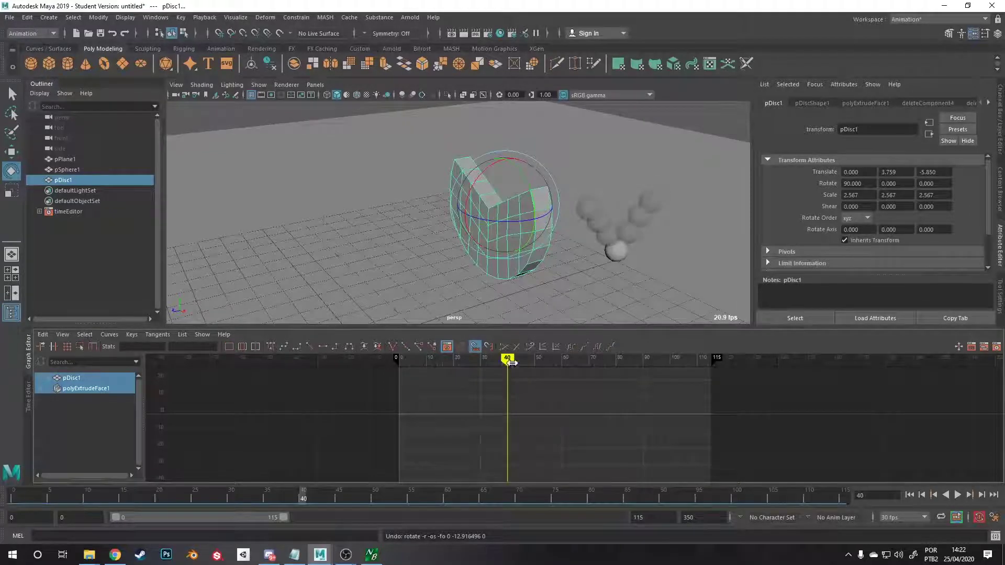
left_click_drag(534, 235, 545, 260)
key("ctrl+z")
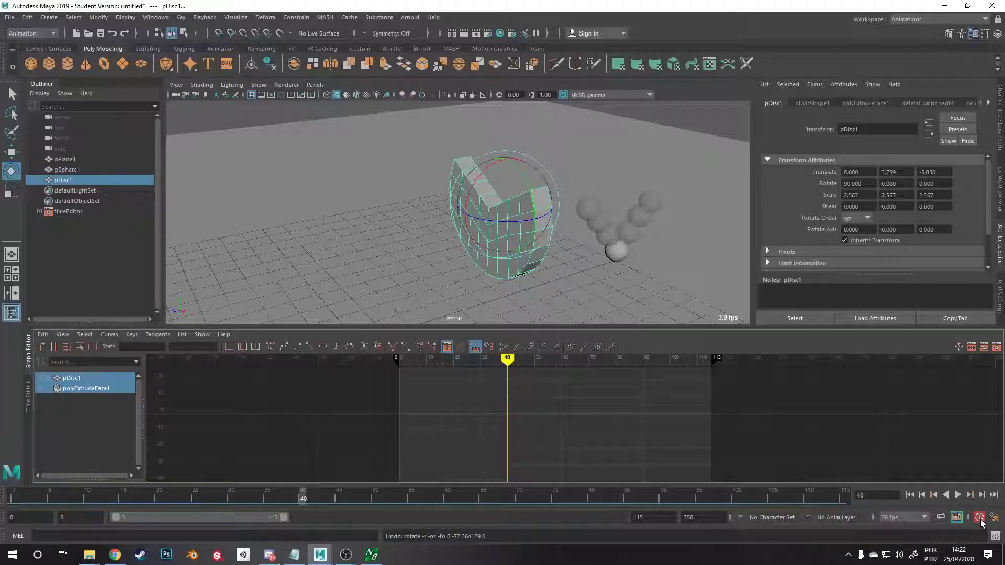
key("w")
left_click_drag(473, 211, 547, 216)
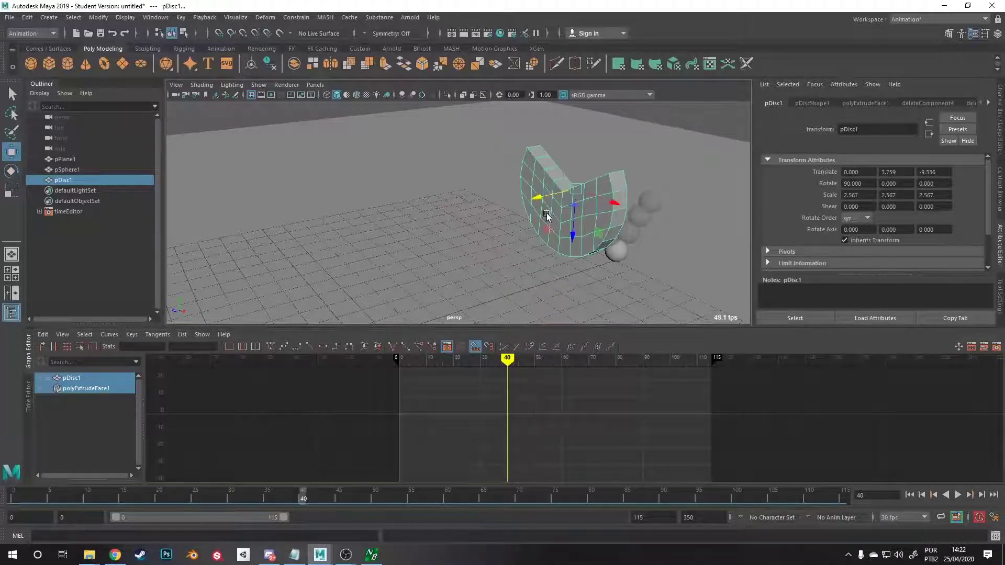
key("ctrl+z")
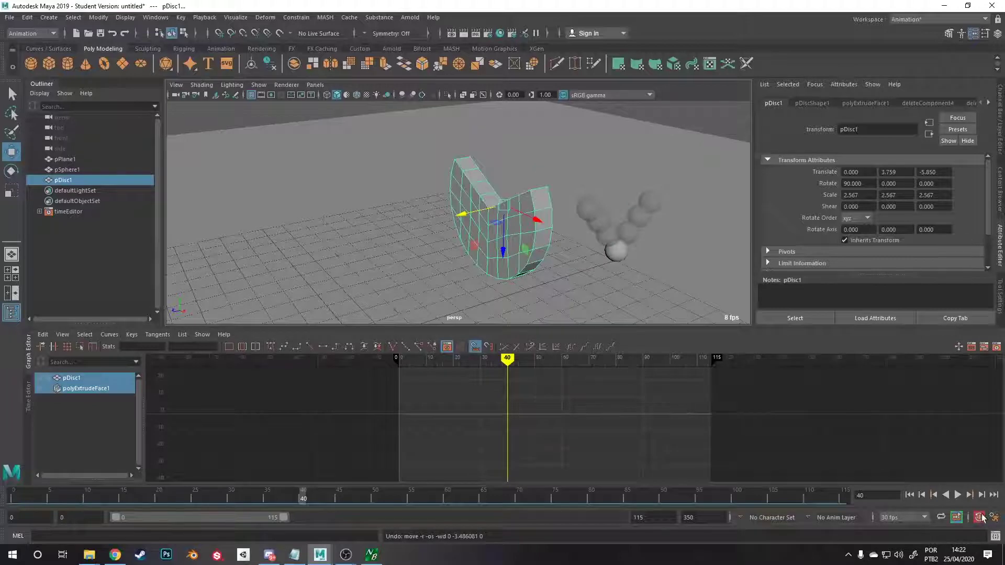
Set a first key on the disc's transform channels at frame 30.
mouse_move(501, 359)
left_mouse_down()
mouse_move(478, 359)
mouse_move(503, 358)
left_mouse_up()
key("s")
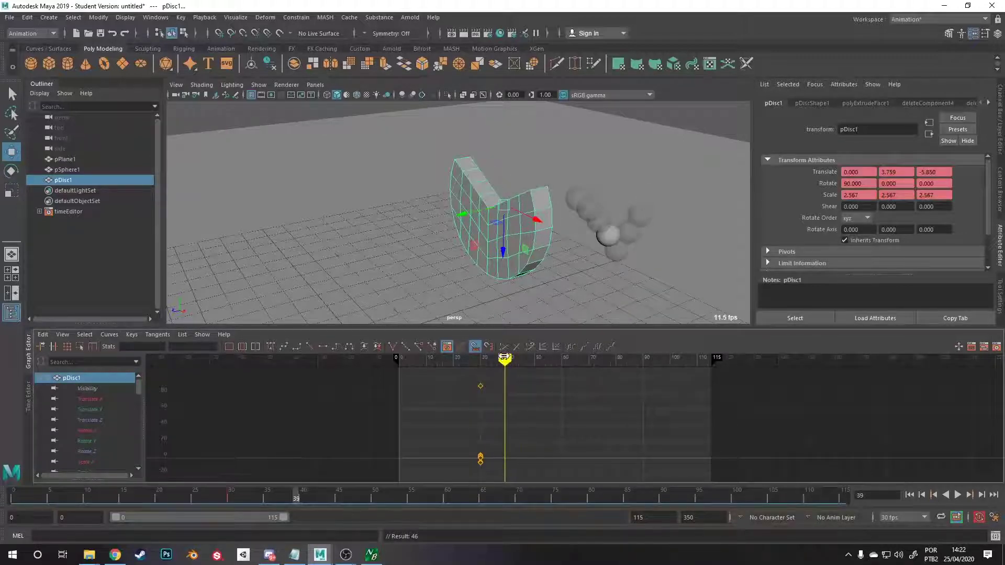
Try rotating the disc about its centre axis at frame 39, and undo the rotation.
key("e")
left_click_drag(542, 232, 555, 286)
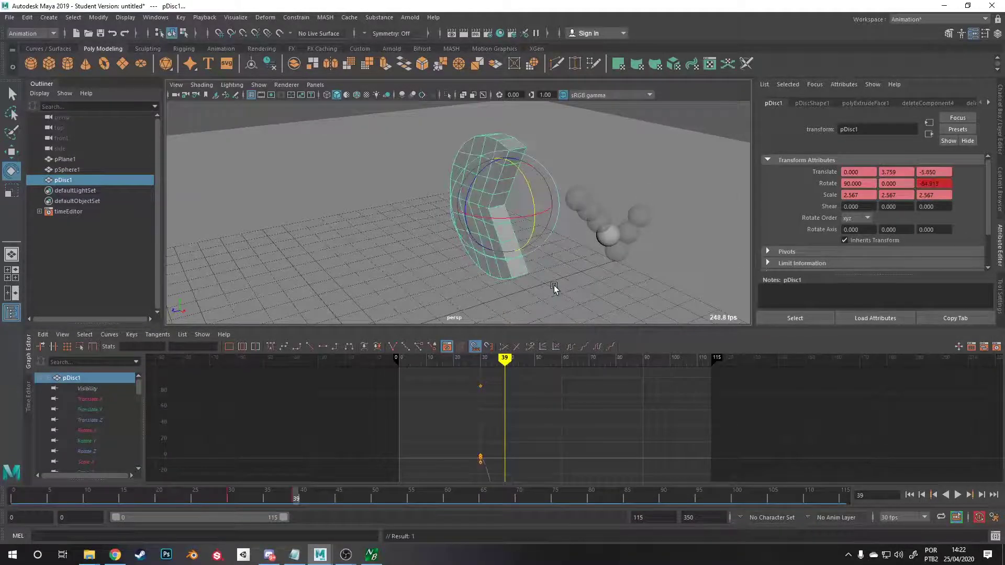
key("ctrl+z")
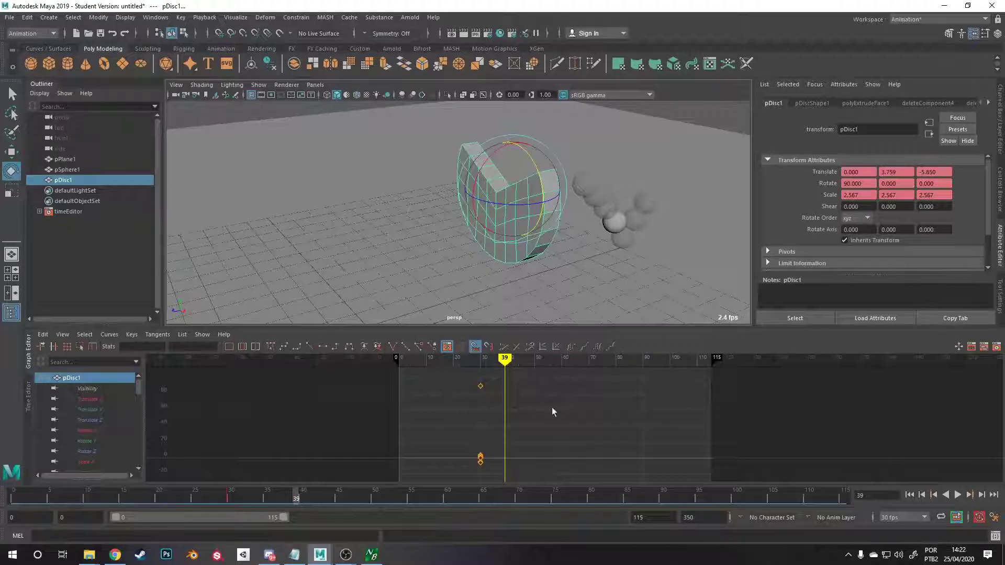
Animate the disc's spin by rotating it to about 171.023 in Z at frame 20 and -184.438 at frame 40.
left_click_drag(507, 357, 453, 362)
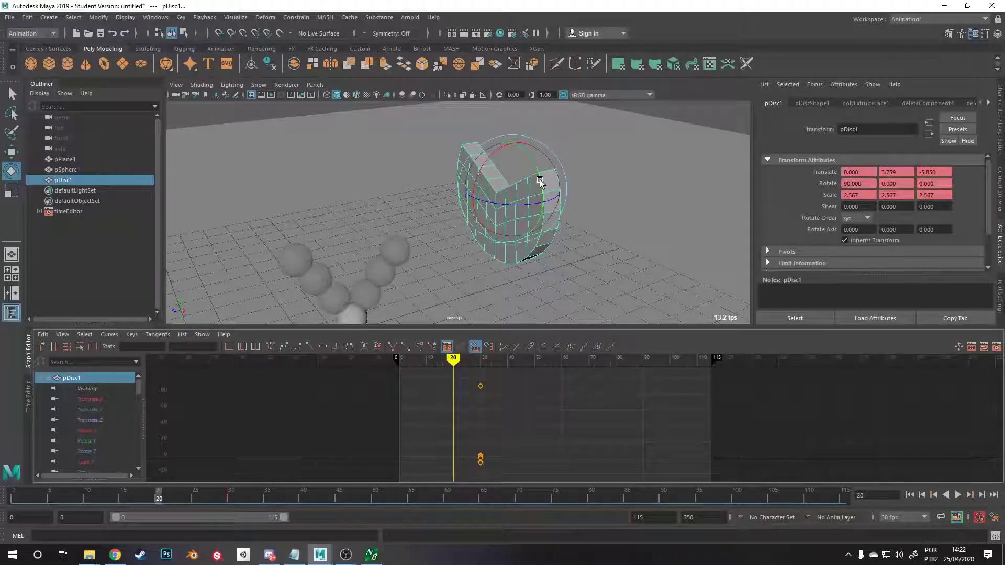
left_click_drag(540, 182, 437, 204)
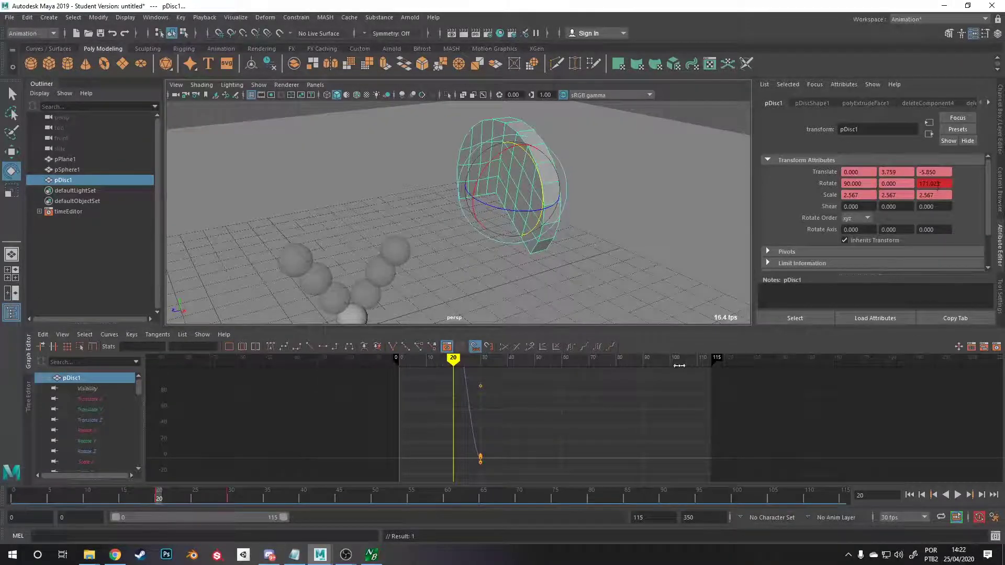
left_click_drag(481, 358, 507, 358)
left_click_drag(510, 152, 410, 238)
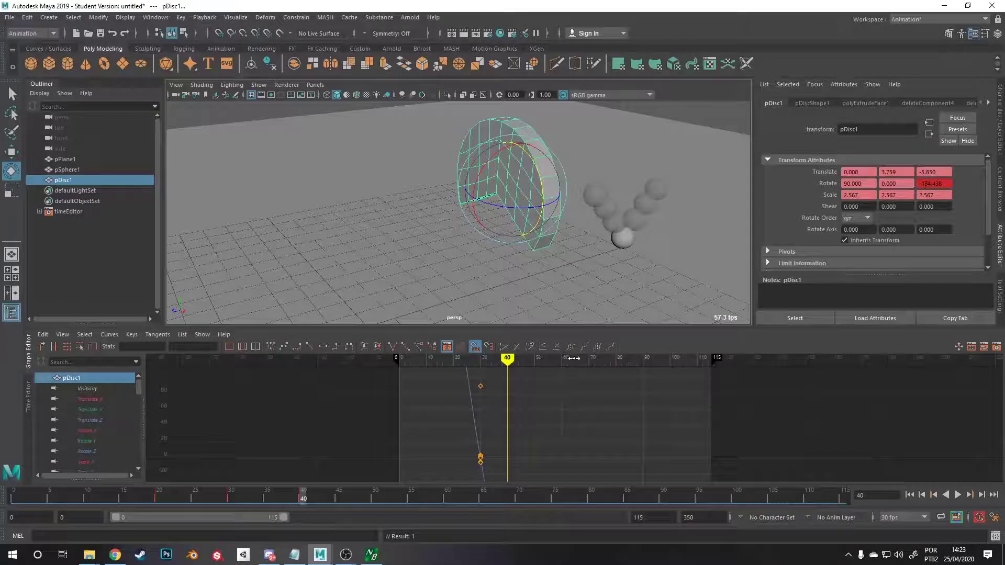
Enlarge the Graph Editor, return to the start frame and play back the disc's spin with the bouncing ball.
left_click_drag(561, 325, 558, 304)
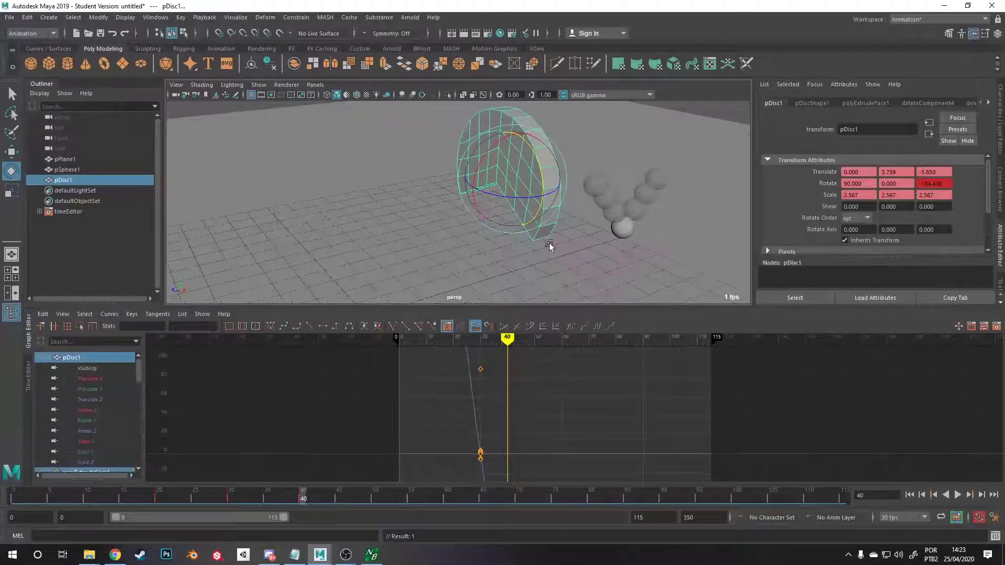
left_click_drag(501, 339, 396, 339)
key("alt+v")
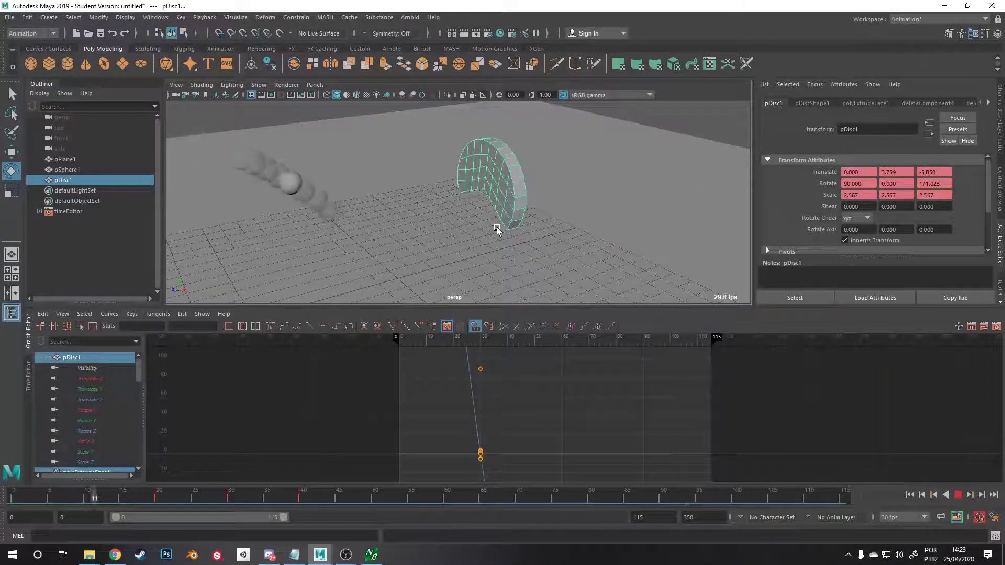
key("alt+v")
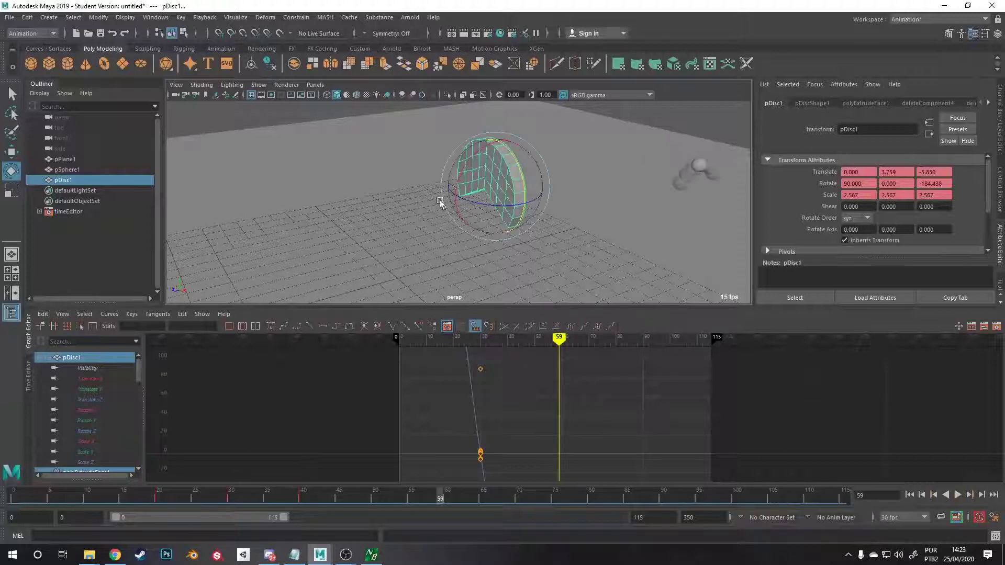
Select the ball and remove its ghosting with Unghost Selected.
left_click(179, 18)
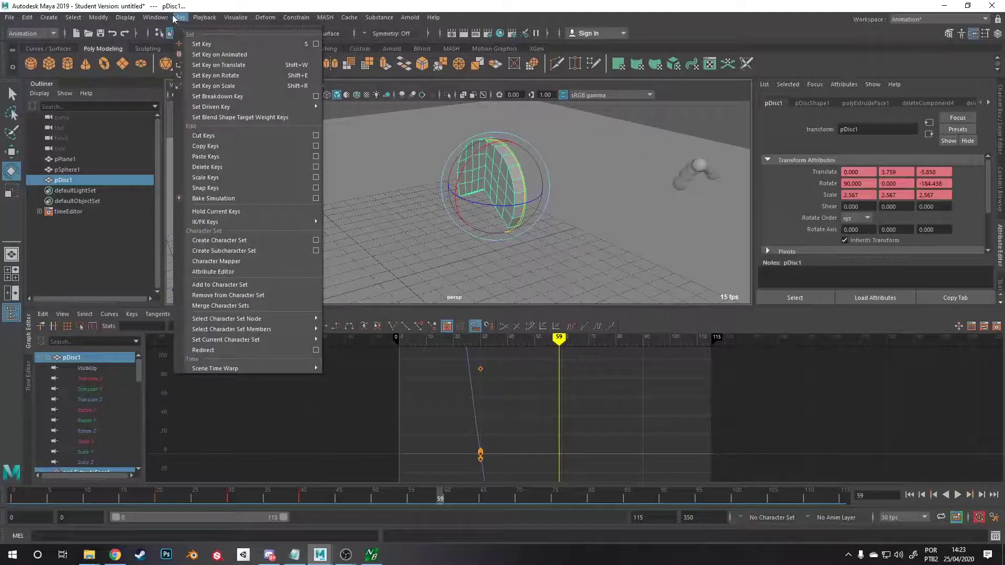
left_click(633, 149)
key("w")
left_click(699, 167)
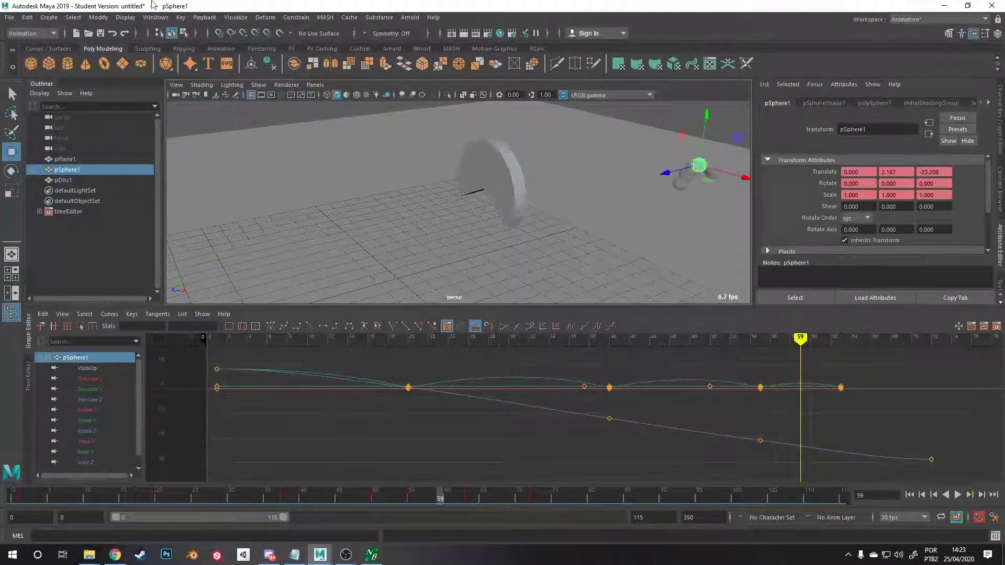
left_click(180, 18)
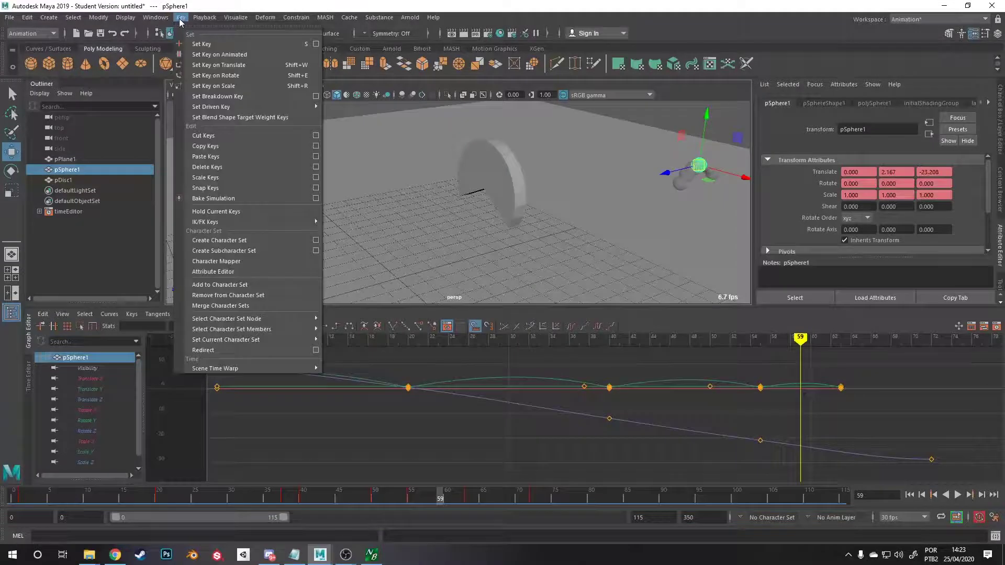
mouse_move(235, 18)
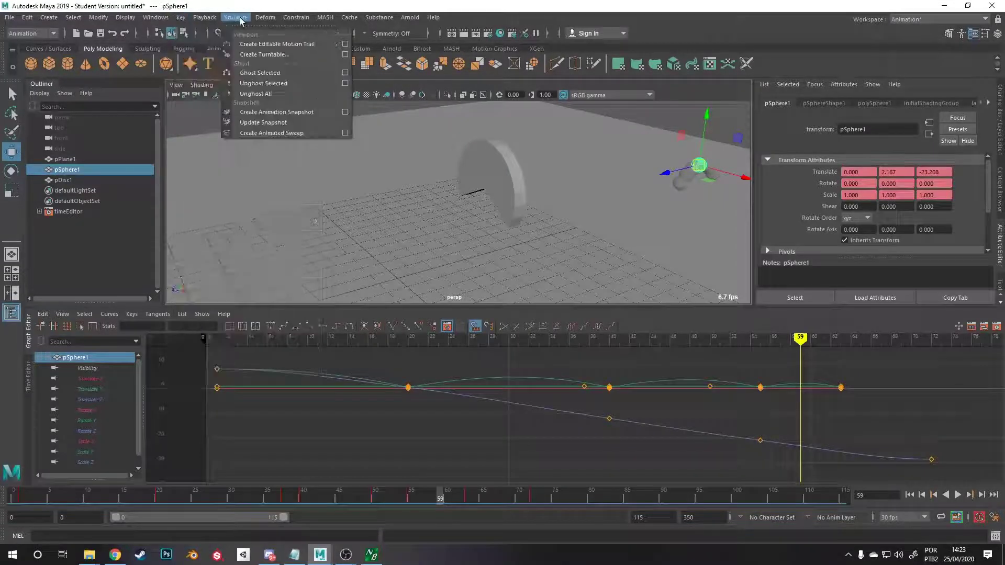
left_click(276, 86)
Rewind the timeline and play back the animation to review the ball and disc without ghosts.
left_click_drag(734, 335, 401, 319)
left_click(601, 135)
key("alt+v")
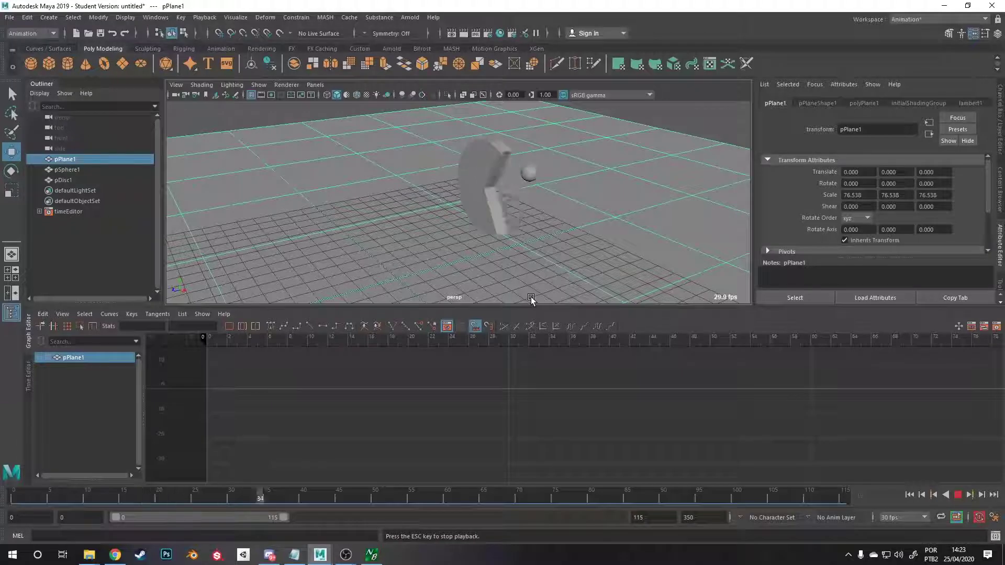
key("Escape")
Create a NURBS circle at the grid centre, scale it uniformly to about 6.741 and raise it to about 1.142 in Y.
mouse_move(535, 262)
left_mouse_down("alt")
mouse_move(522, 231)
mouse_move(516, 126)
mouse_move(504, 197)
mouse_move(547, 239)
mouse_move(525, 231)
mouse_move(512, 151)
mouse_move(520, 222)
mouse_move(569, 230)
left_mouse_up("alt")
left_click_drag(619, 191, 535, 199, "alt")
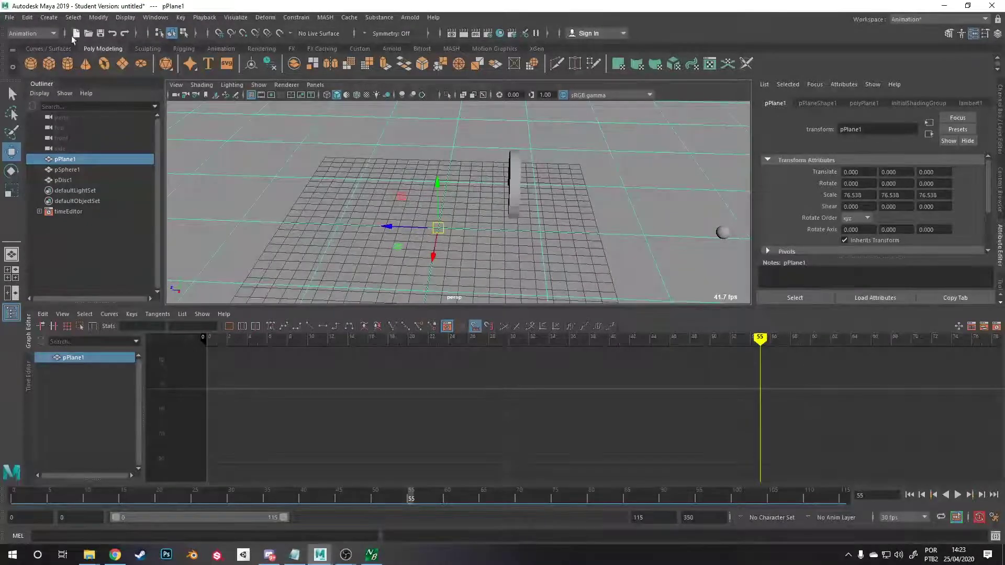
left_click(61, 50)
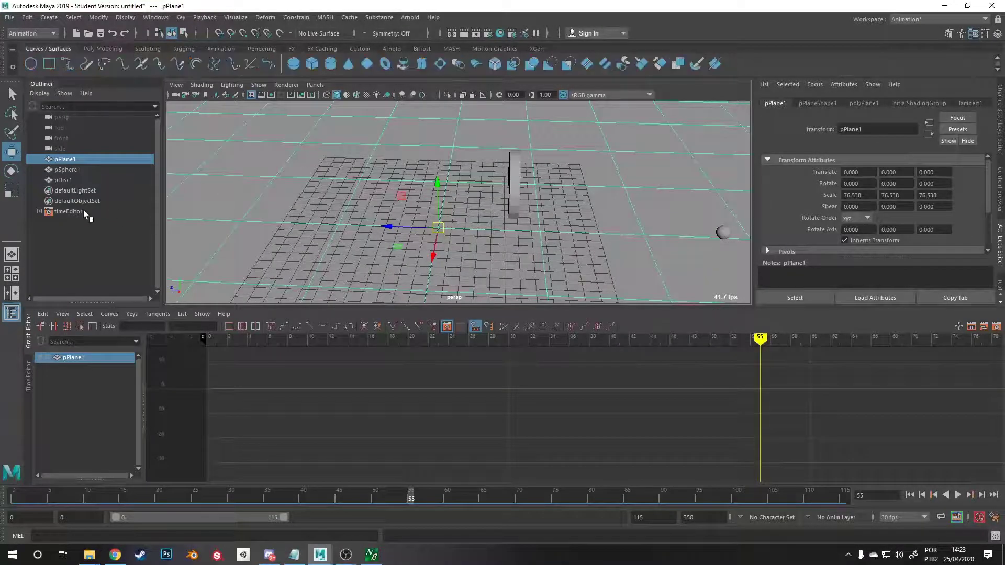
left_click(36, 65)
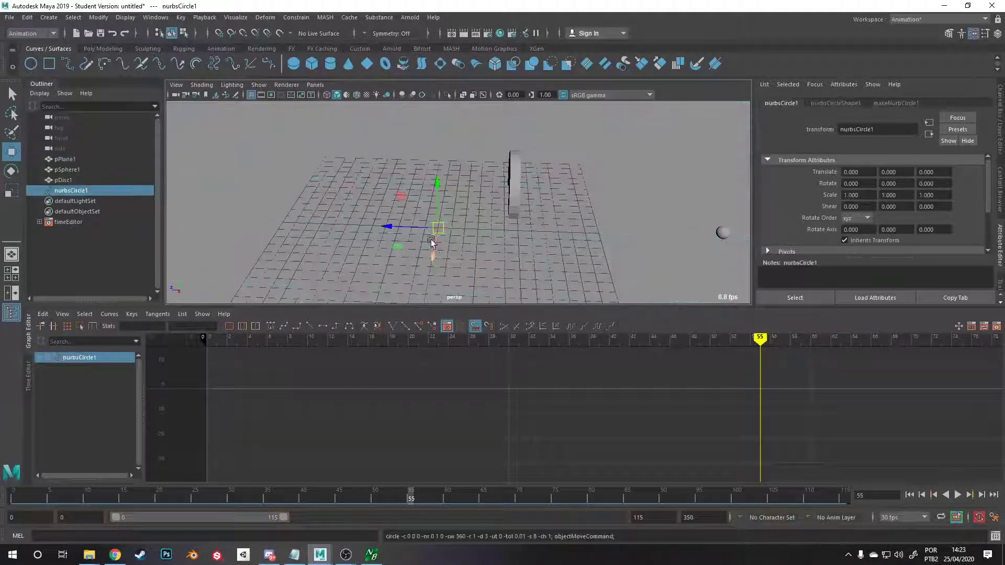
left_click_drag(431, 242, 552, 237, "alt")
key("r")
key("w")
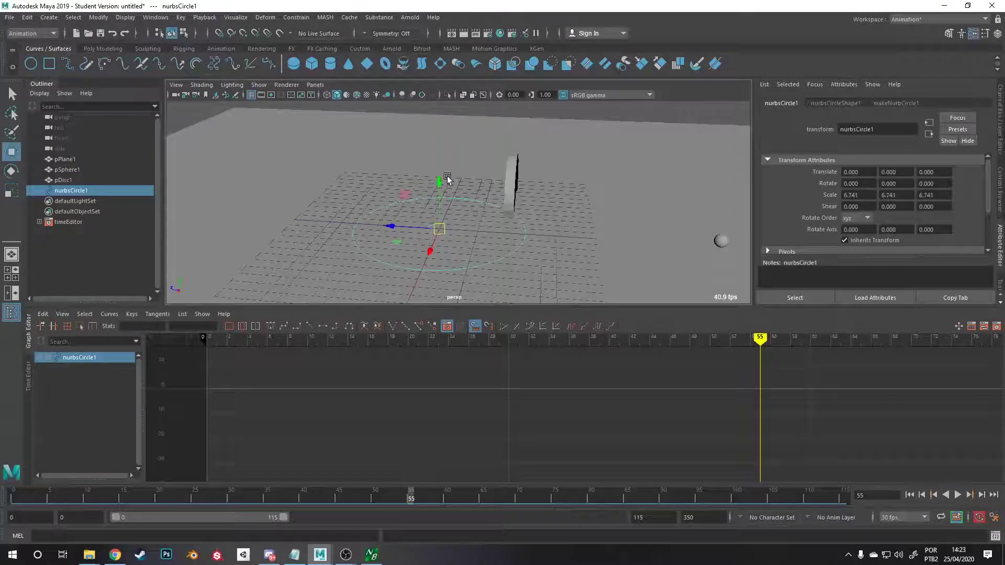
left_click_drag(438, 183, 429, 170)
left_click_drag(464, 187, 429, 156, "alt")
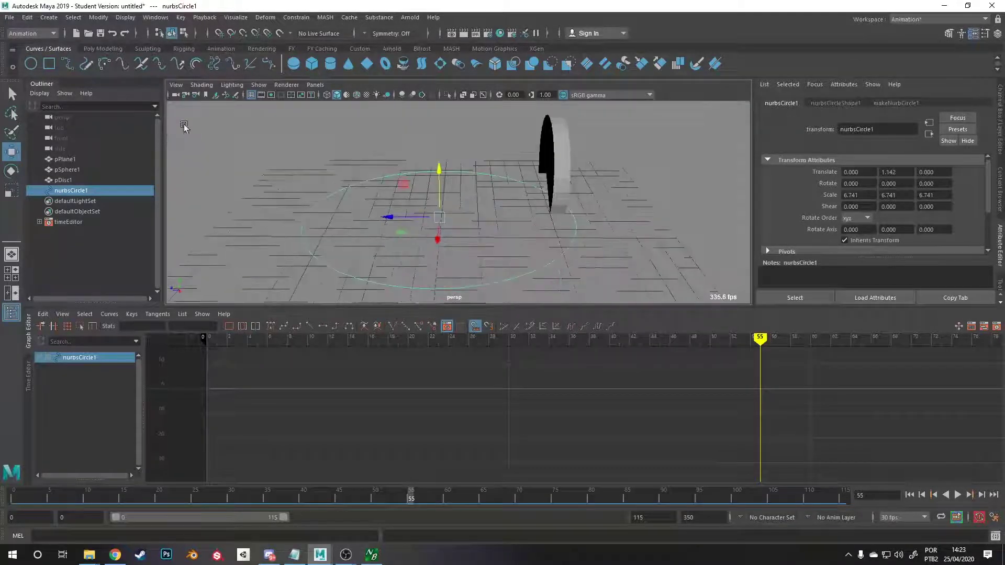
Create a polygon cube inside the circle and set its Translate Y to 0.5.
left_click(104, 48)
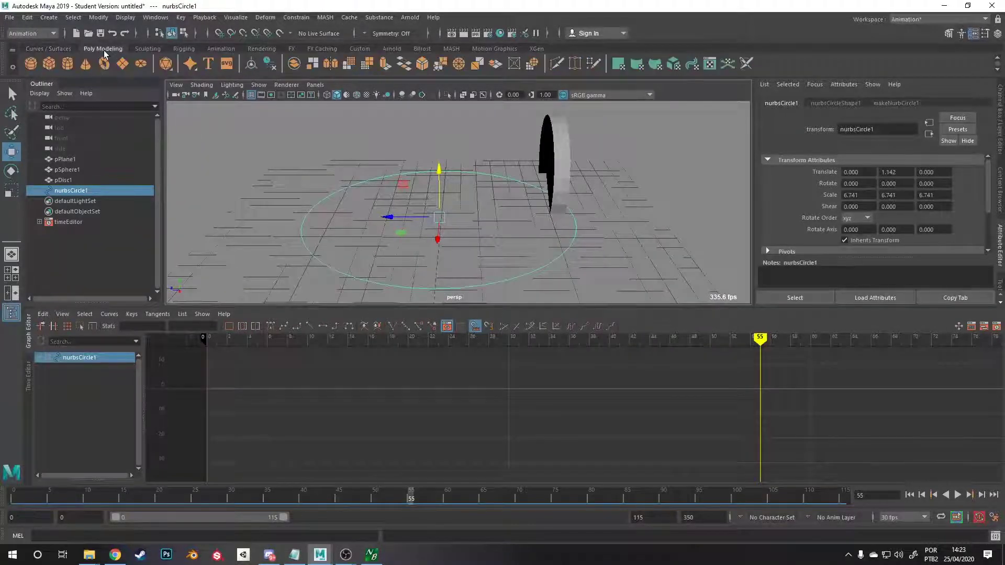
left_click(48, 66)
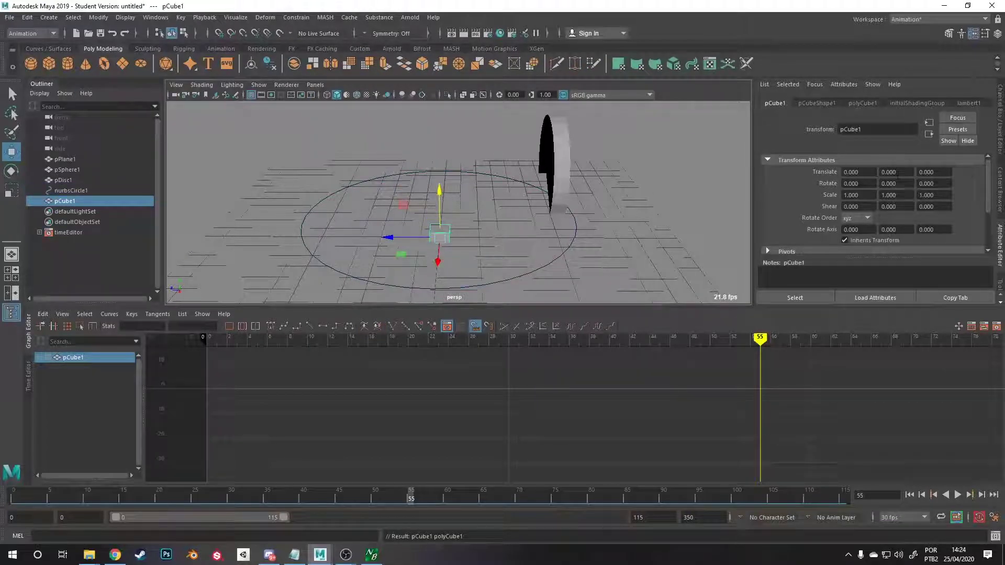
type("0.5")
key("Return")
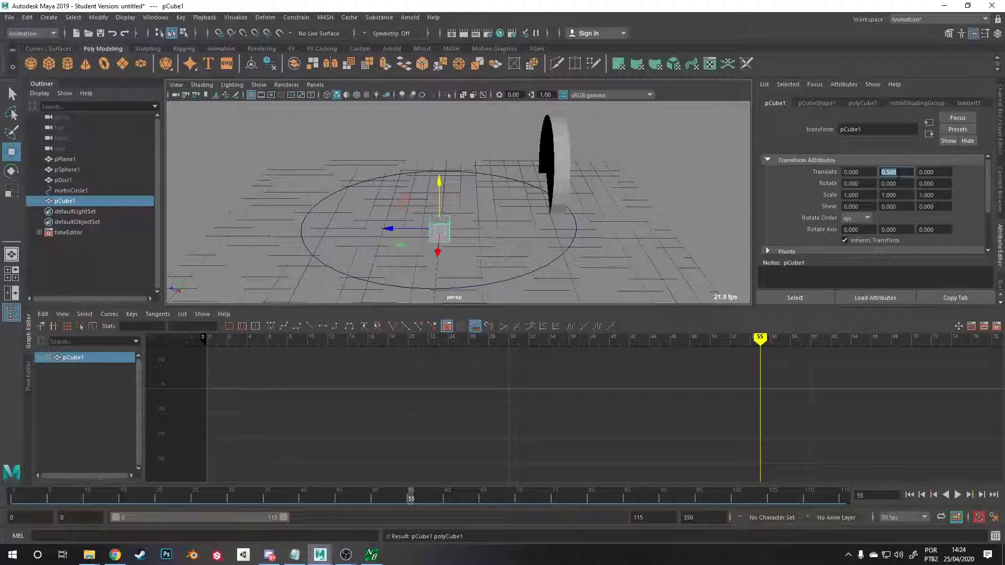
left_click_drag(460, 210, 476, 218, "alt")
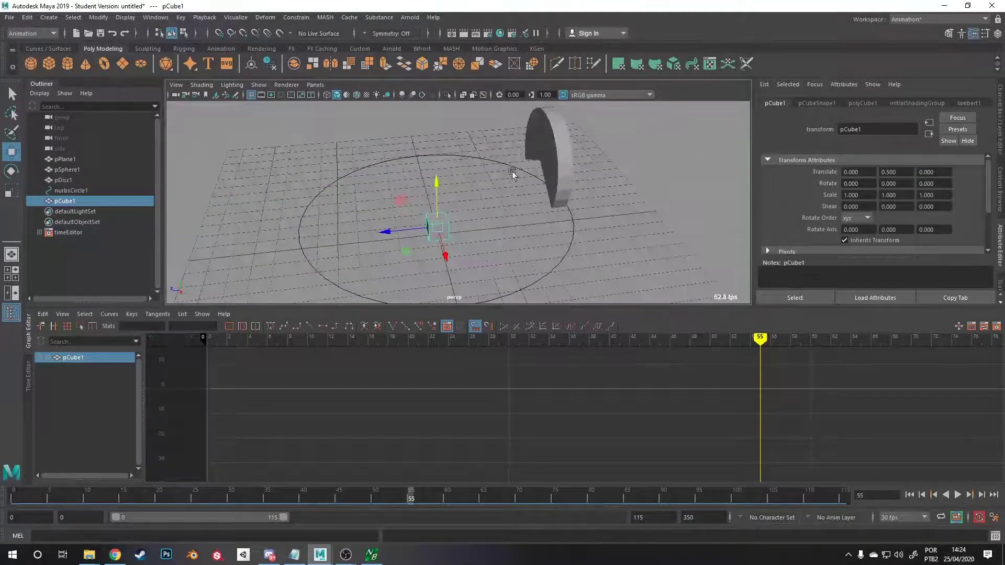
Attach the cube to the NURBS circle as a motion path and scrub the timeline to test it.
left_click(428, 157, "shift")
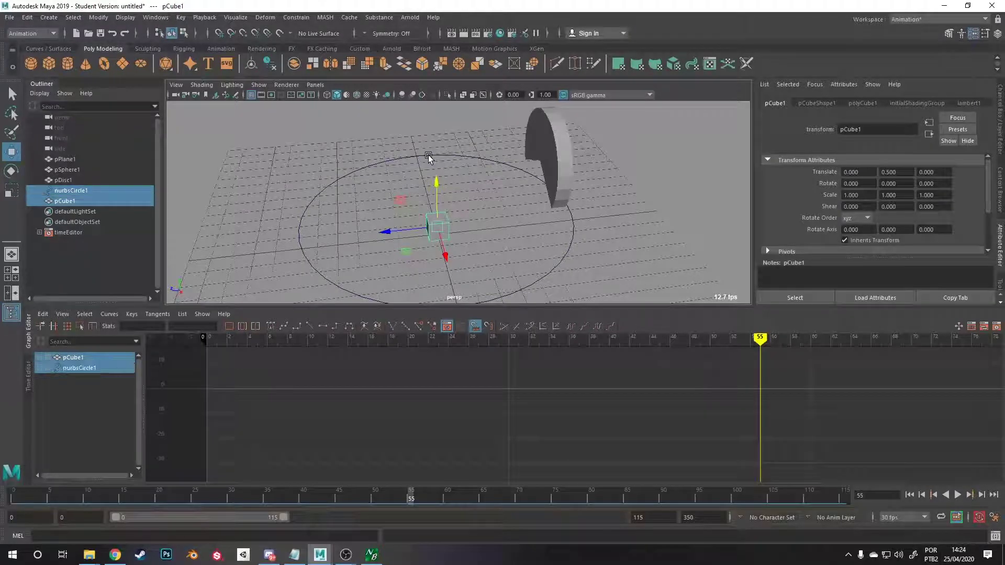
left_click(301, 19)
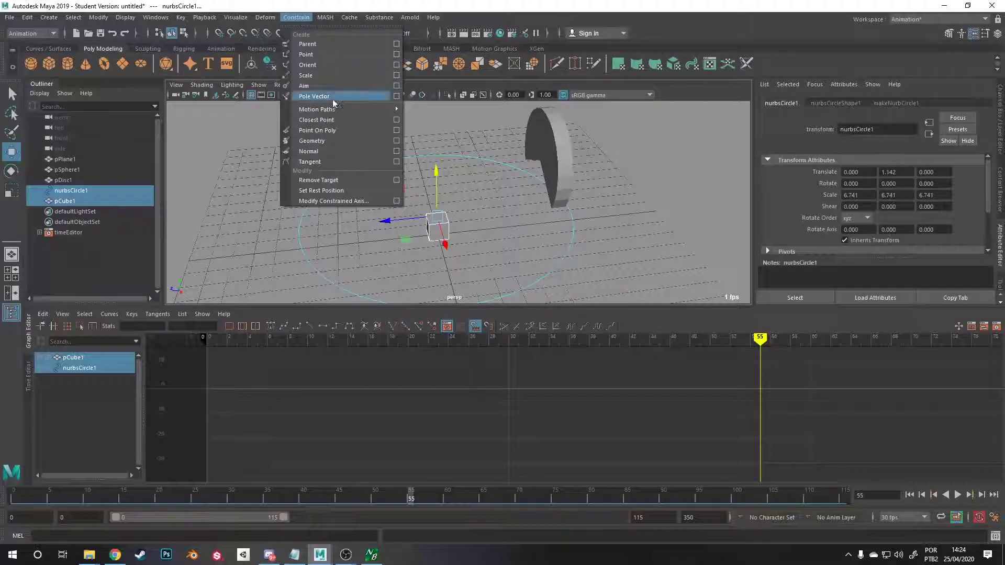
mouse_move(343, 109)
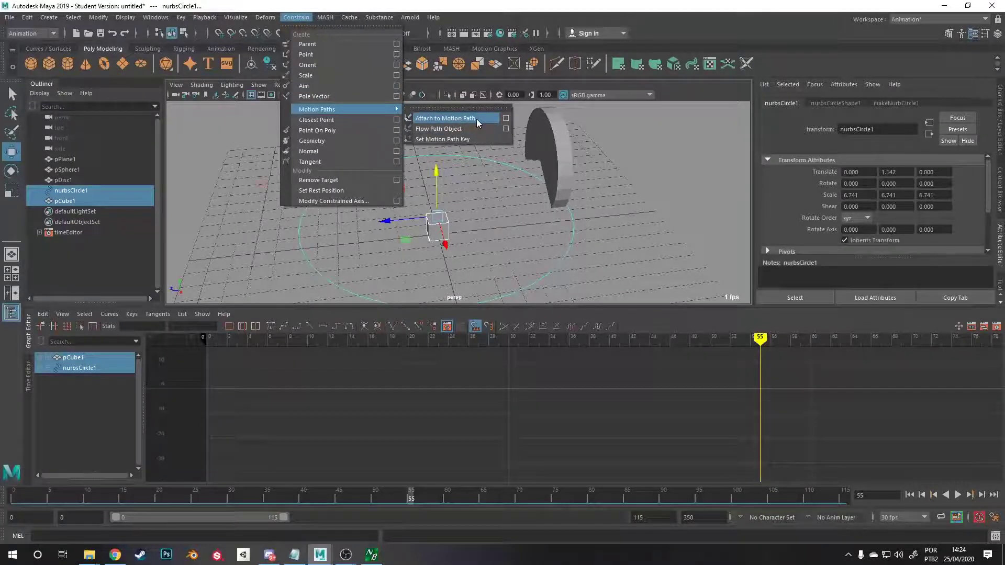
left_click(476, 118)
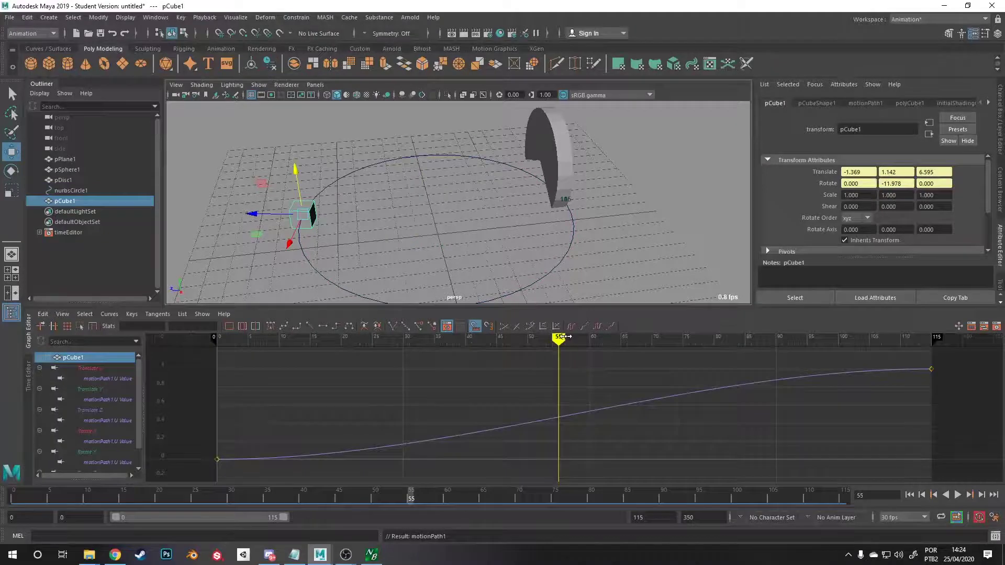
left_click_drag(567, 337, 329, 336)
Set the NURBS circle's Translate Y to 0.5 and scrub to frame 24 to check the cube's height.
left_click_drag(460, 194, 509, 236, "alt")
left_click(491, 220)
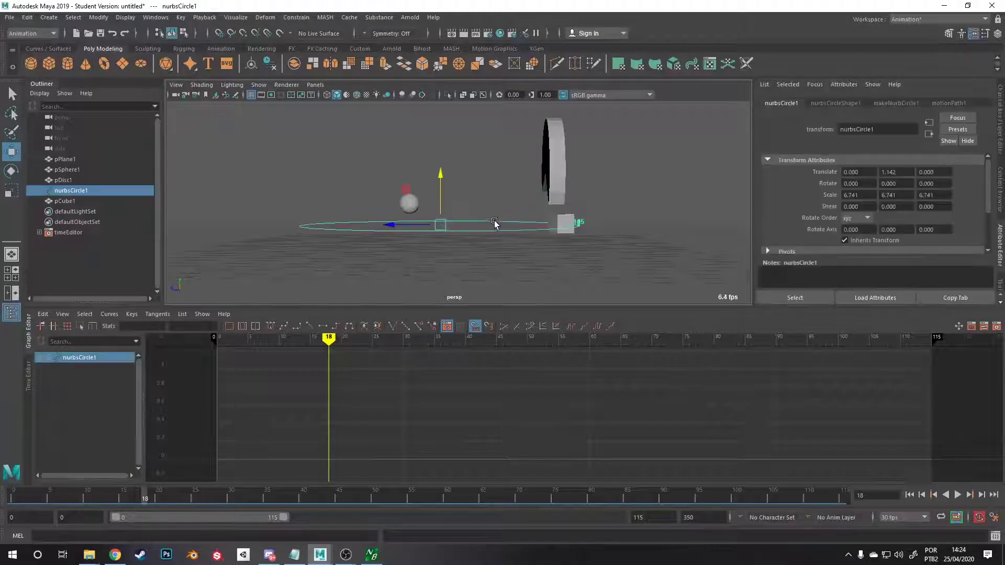
type("0.5")
key("Return")
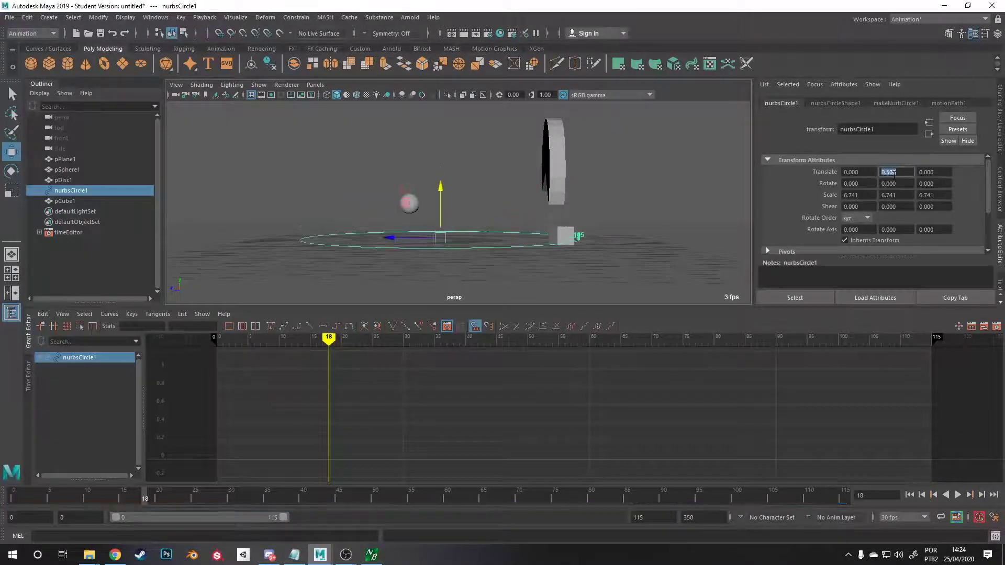
left_click_drag(320, 357, 366, 366)
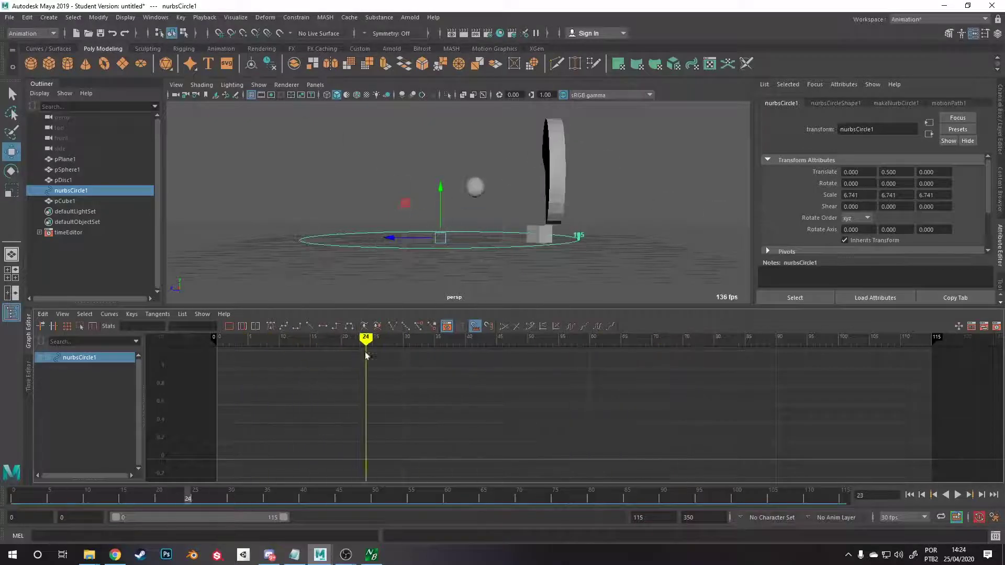
Examine the cube's motion path attributes, such as U Value and Follow, and scrub the cube along the circle.
left_click(545, 221)
left_click(539, 234)
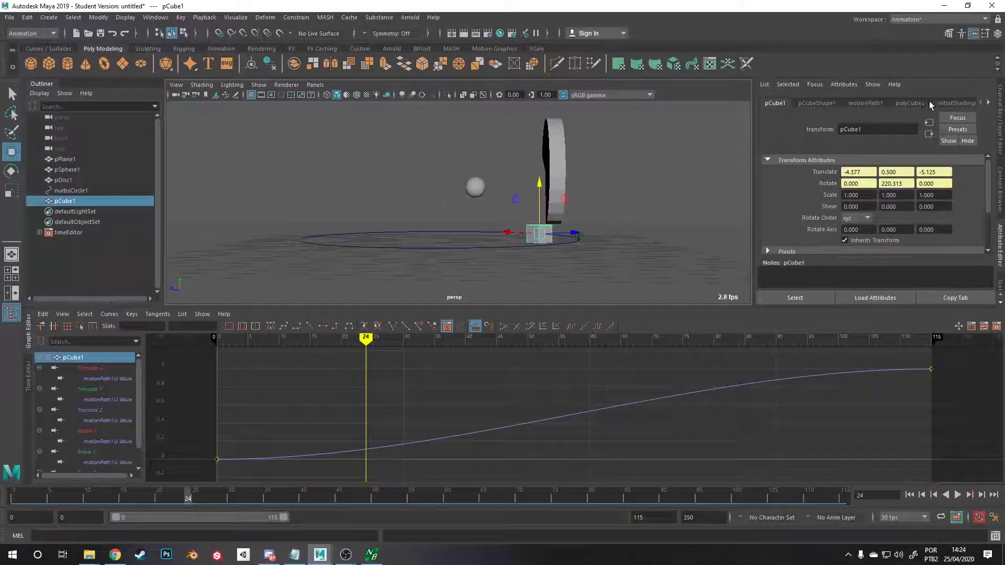
left_click(946, 104)
left_click(855, 103)
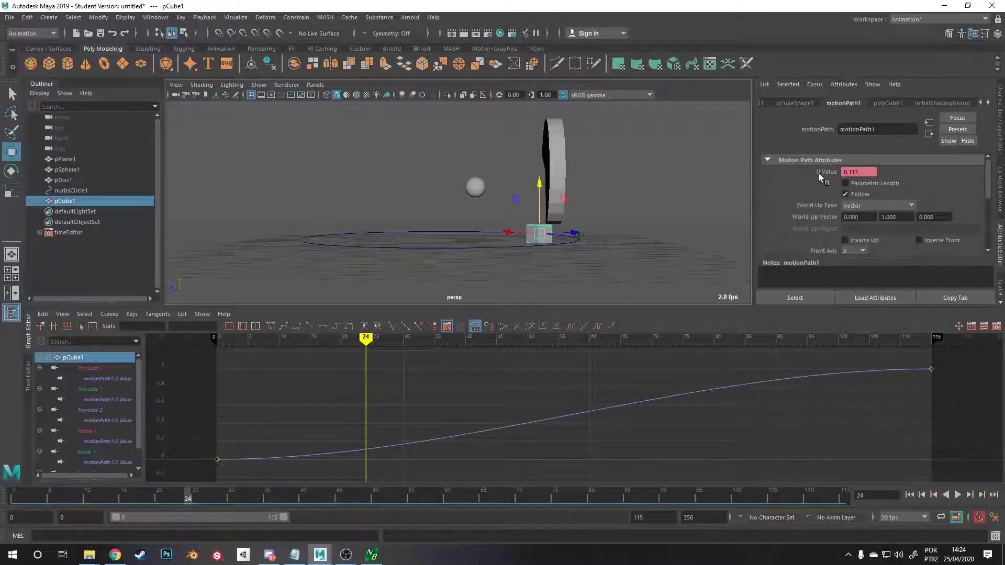
left_click_drag(456, 177, 480, 189, "alt")
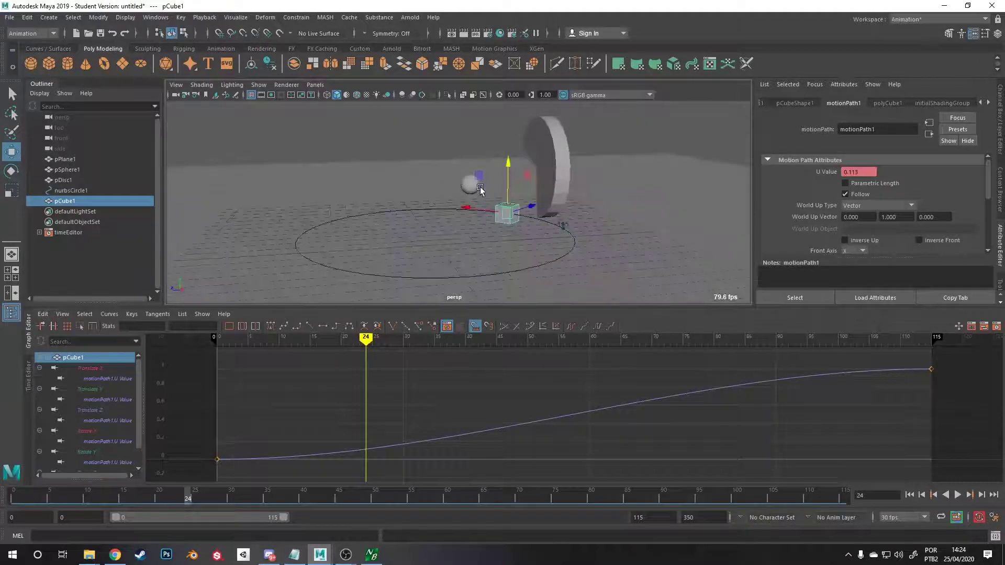
mouse_move(367, 338)
left_mouse_down()
mouse_move(917, 338)
mouse_move(924, 328)
mouse_move(252, 340)
mouse_move(232, 361)
mouse_move(523, 361)
mouse_move(919, 341)
mouse_move(933, 354)
mouse_move(580, 352)
mouse_move(299, 392)
mouse_move(803, 385)
mouse_move(558, 387)
left_mouse_up()
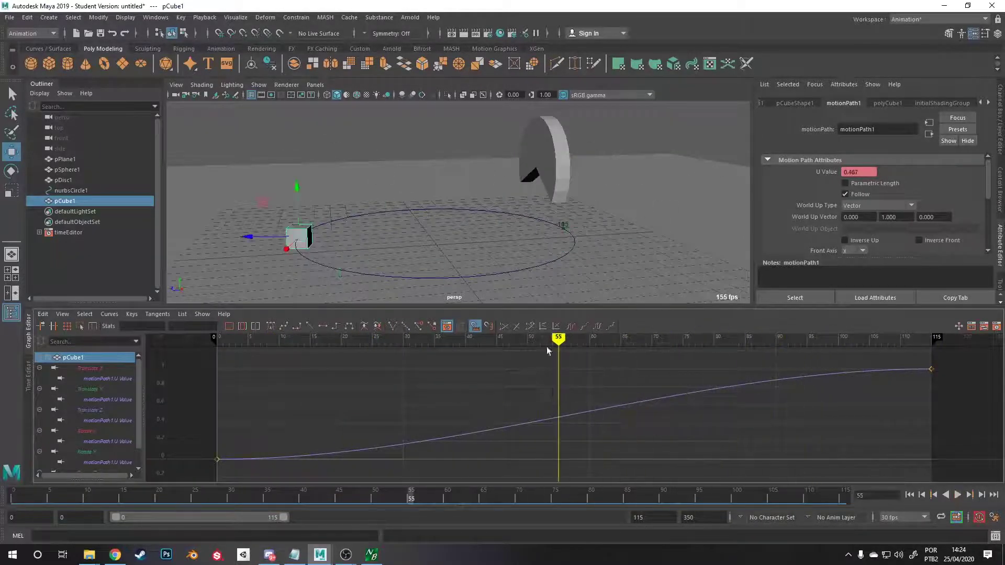
Switch the NURBS circle to control vertices and pull one vertex inward, bending the path into a bean shape.
left_click(563, 255)
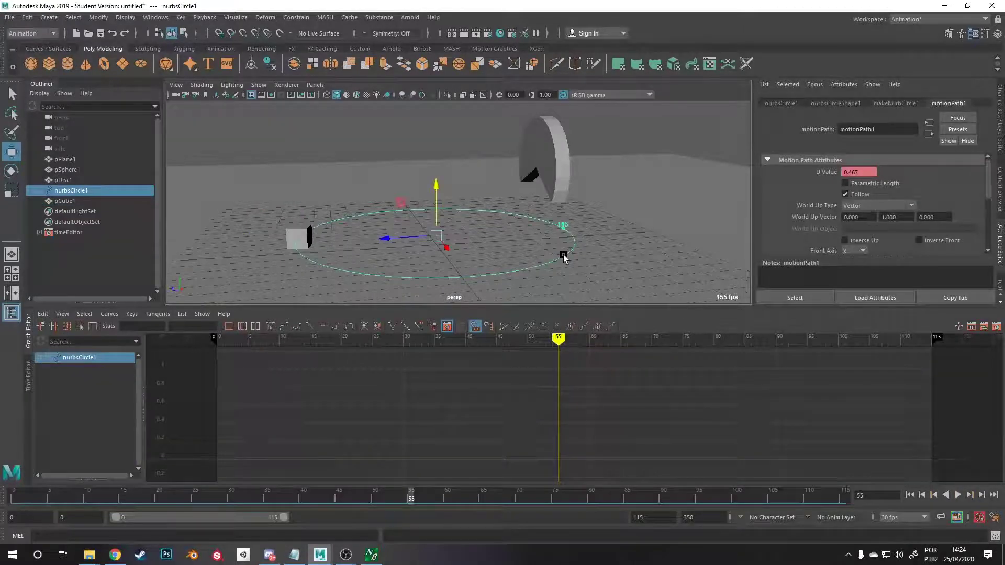
right_click_drag(563, 255, 526, 254)
left_click(473, 287)
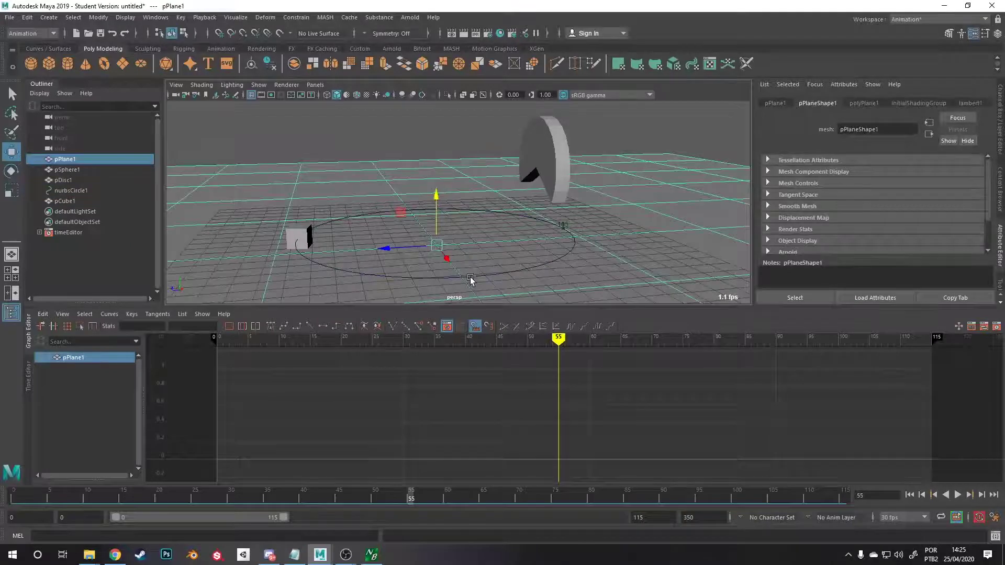
right_click_drag(471, 278, 423, 280)
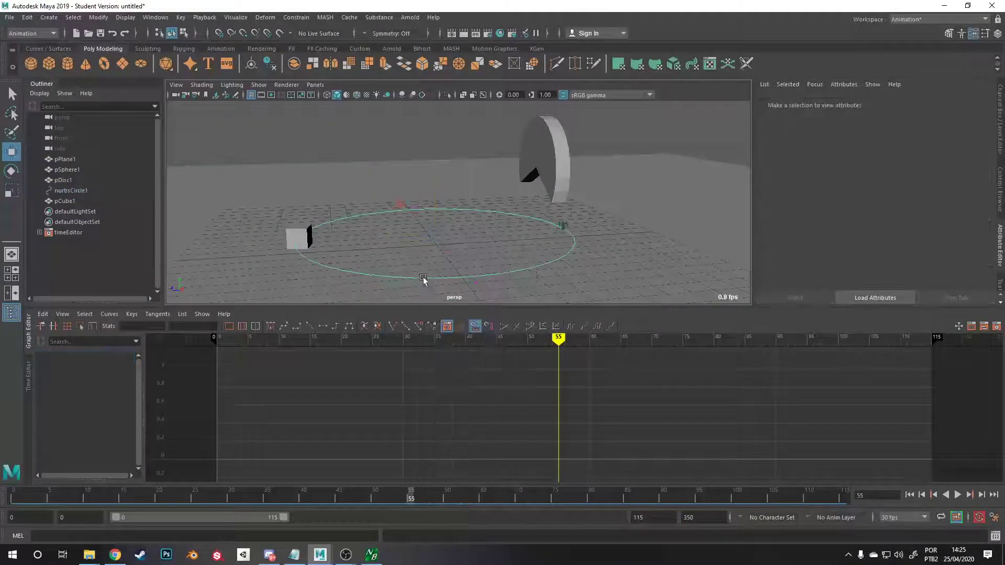
left_click(481, 280)
left_click_drag(486, 288, 545, 260, "alt")
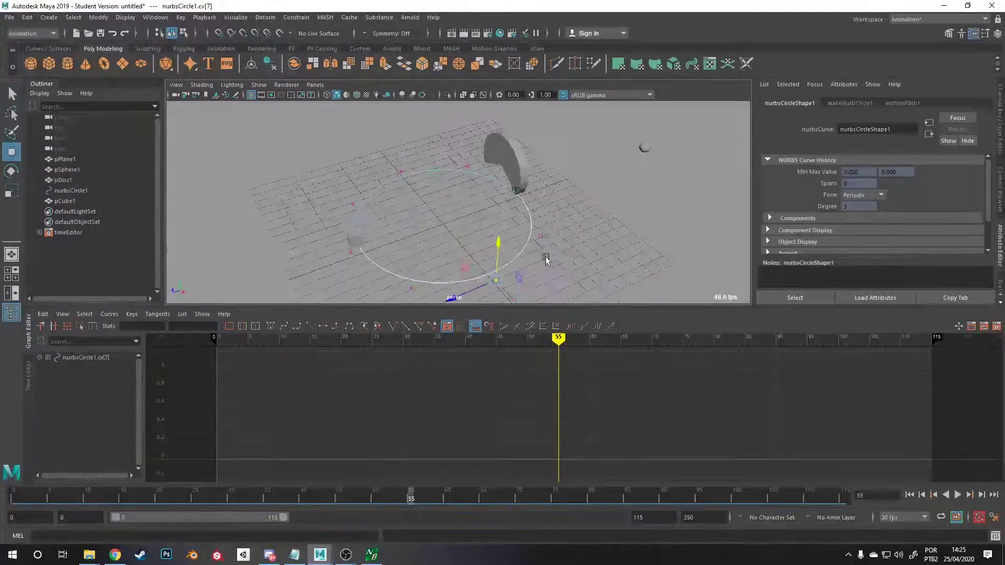
mouse_move(511, 303)
middle_mouse_down()
mouse_move(476, 254)
mouse_move(422, 213)
middle_mouse_up()
Scrub and play back the timeline to review the cube following the reshaped curve.
mouse_move(558, 339)
left_mouse_down()
mouse_move(842, 348)
mouse_move(249, 386)
mouse_move(415, 348)
mouse_move(699, 354)
mouse_move(893, 340)
mouse_move(260, 340)
mouse_move(940, 337)
mouse_move(471, 338)
mouse_move(290, 324)
mouse_move(210, 335)
mouse_move(879, 324)
left_mouse_up()
left_click_drag(524, 209, 591, 251, "alt")
mouse_move(863, 342)
left_mouse_down()
mouse_move(366, 337)
mouse_move(459, 337)
left_mouse_up()
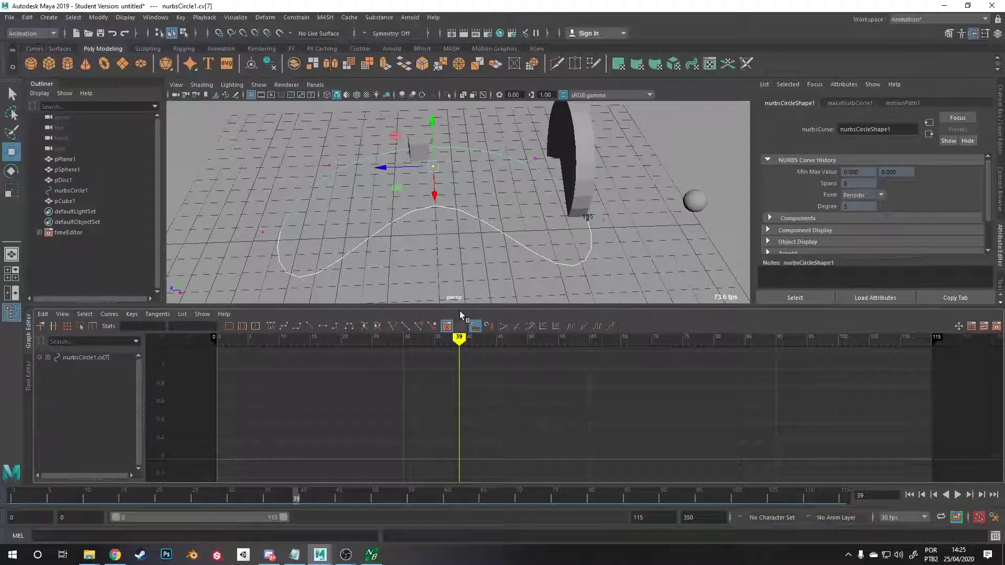
left_click(422, 157)
left_click_drag(422, 157, 473, 244, "alt")
key("alt+v")
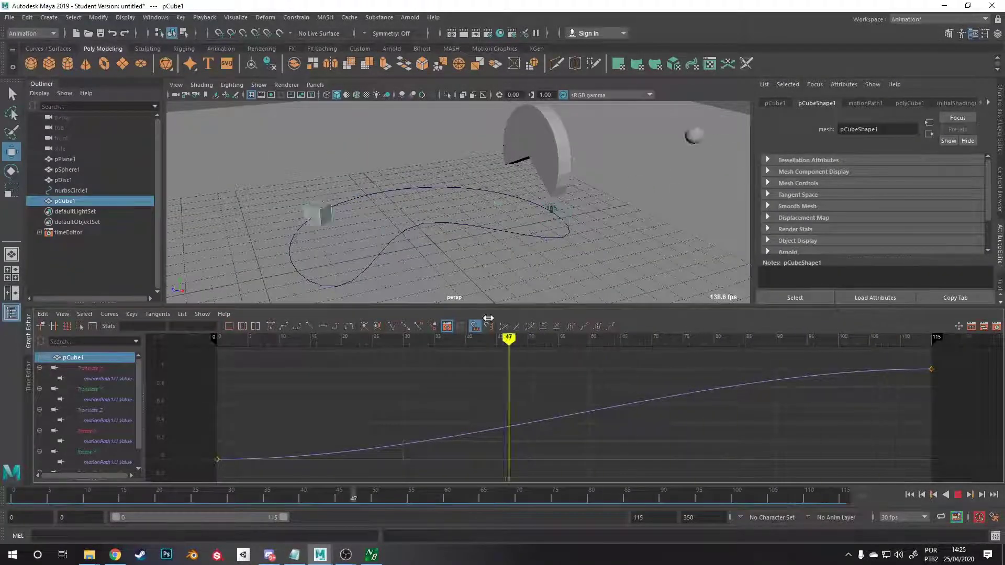
left_click(155, 337)
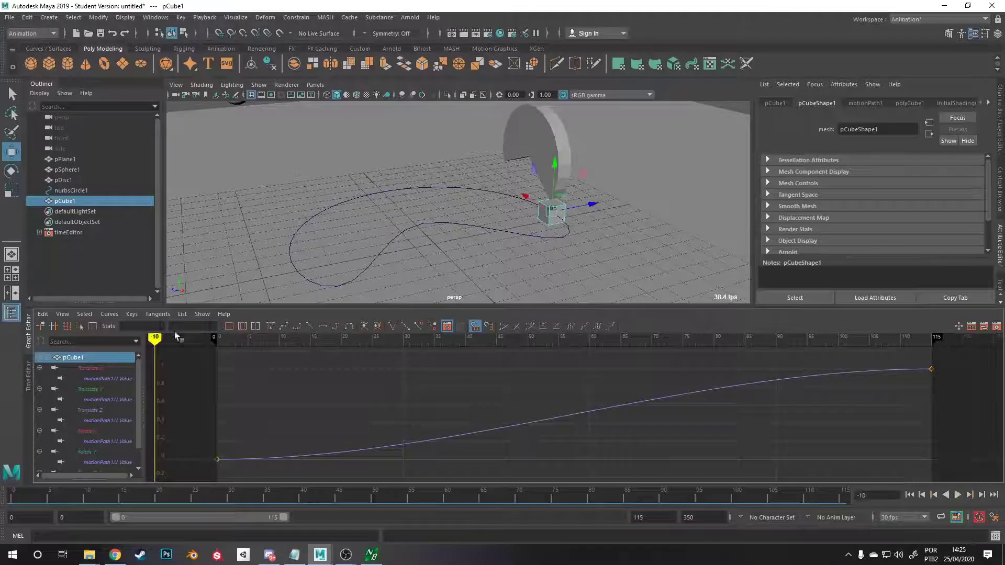
Create a polygon cylinder, move it away from the curve toward the grid's edge and raise it onto the ground.
left_click(376, 257)
left_click_drag(376, 257, 455, 291, "alt")
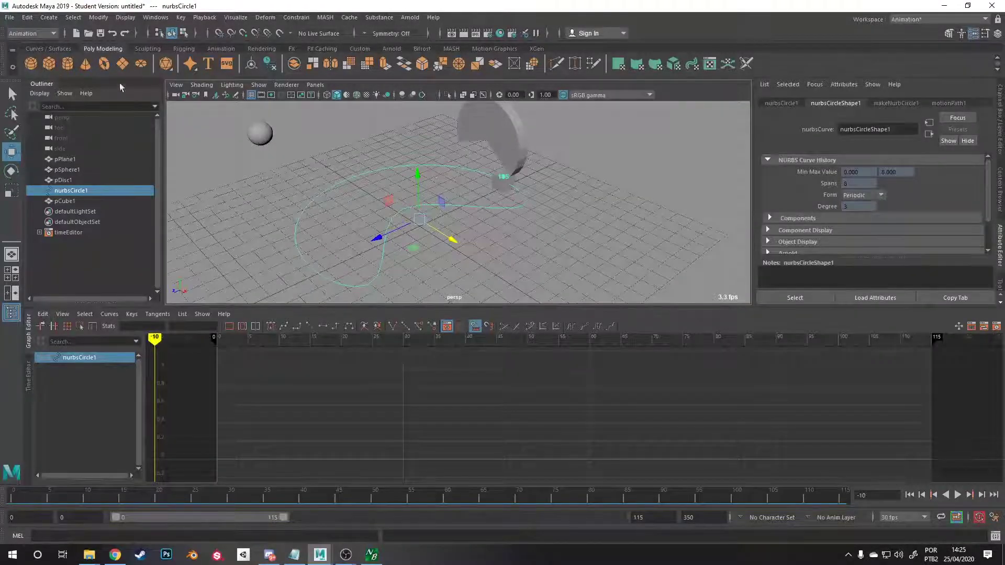
left_click(340, 199)
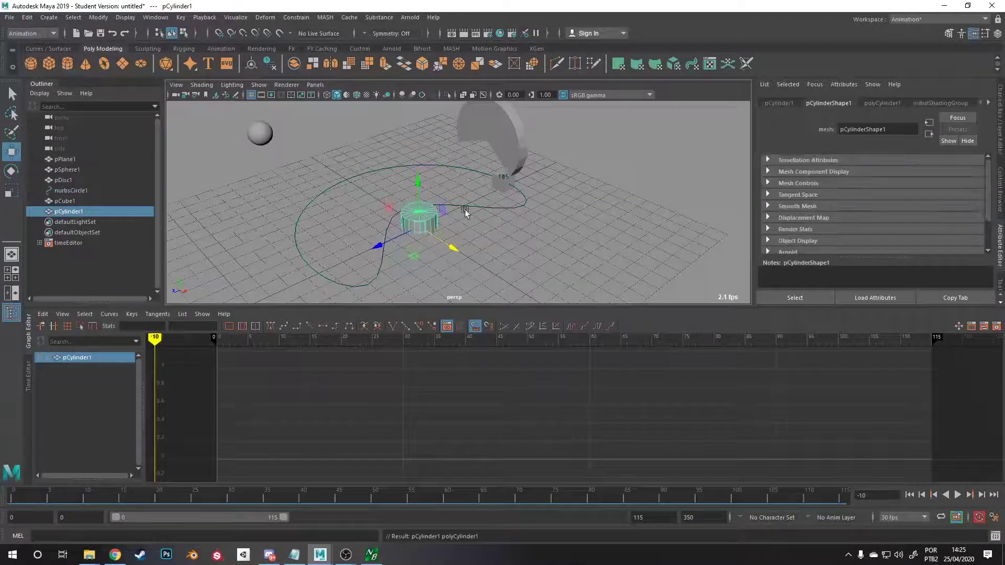
left_click_drag(465, 209, 682, 269, "alt")
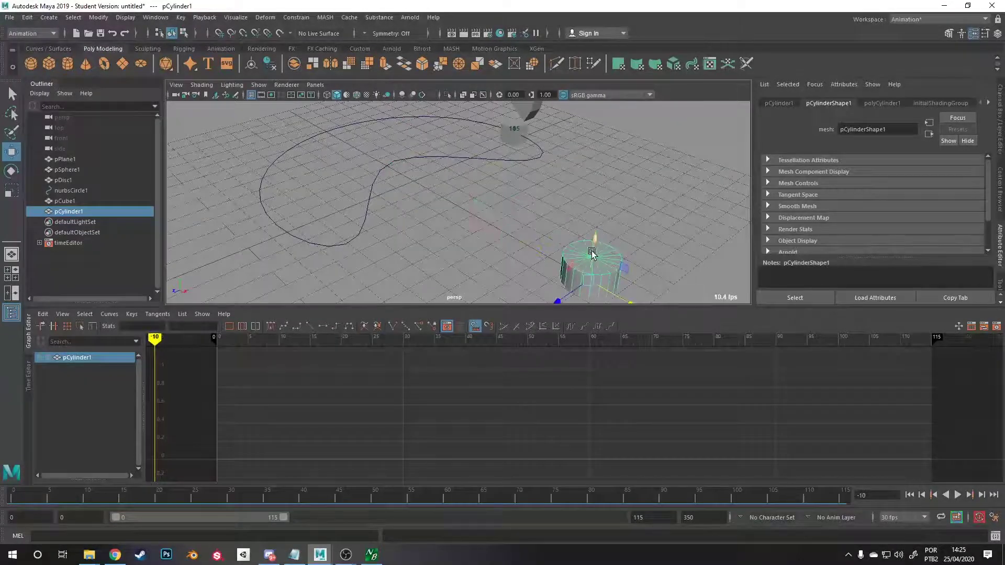
left_click_drag(592, 253, 596, 159)
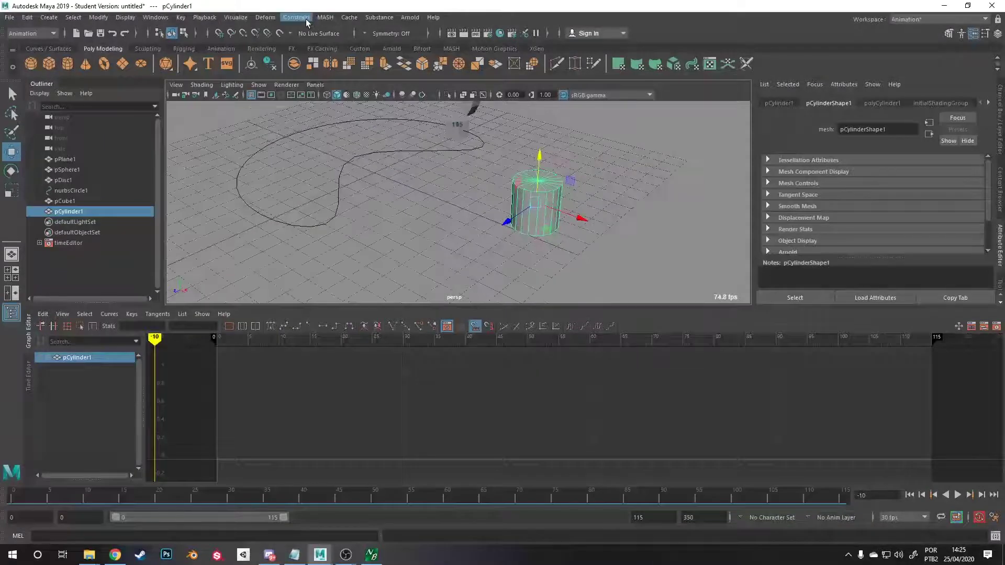
Set a motion path key for the cylinder at frame -10.
left_click(305, 19)
mouse_move(350, 112)
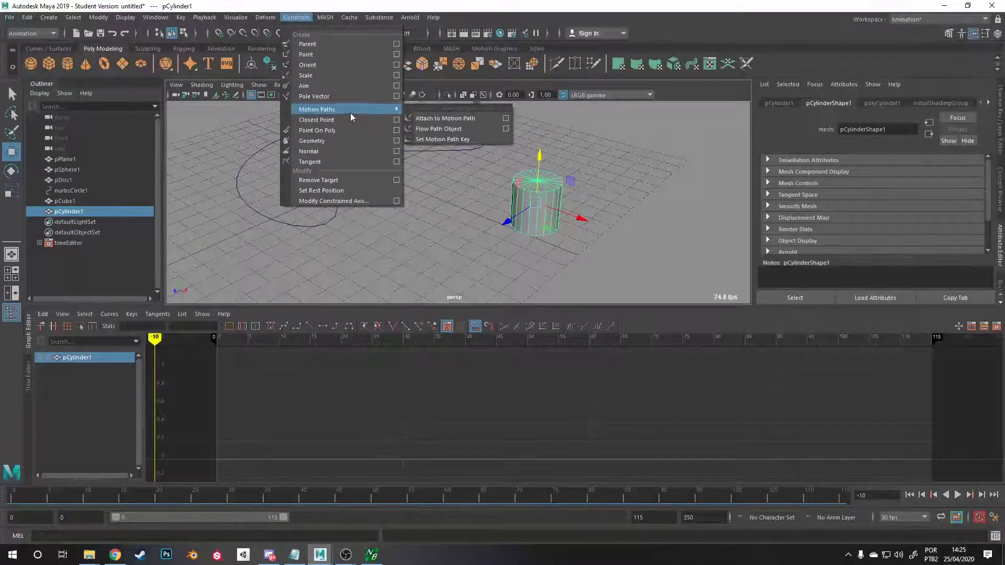
left_click(448, 140)
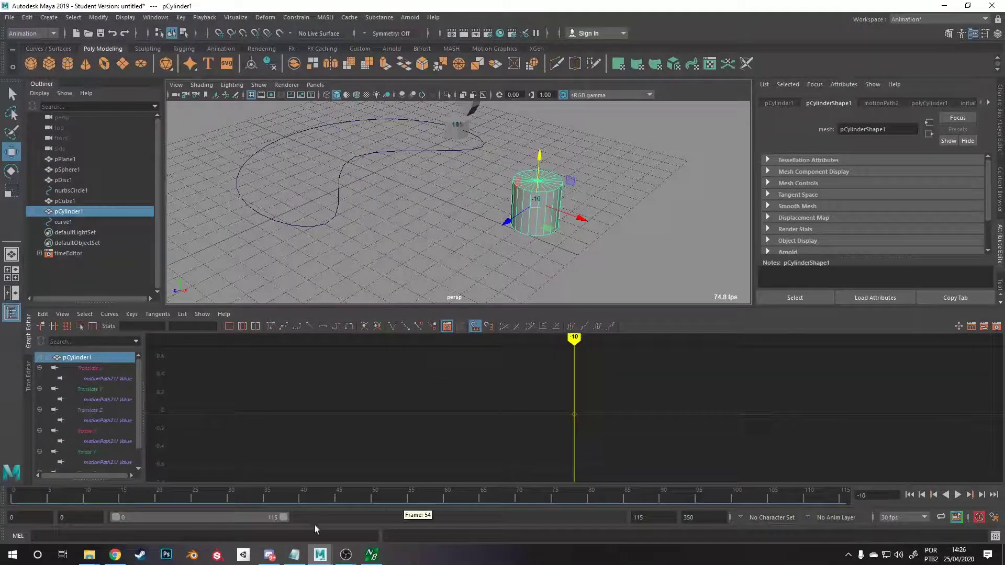
At frame 80, move the cylinder across the grid and set a second motion path key.
left_click_drag(278, 495, 588, 476)
left_click_drag(508, 225, 544, 210)
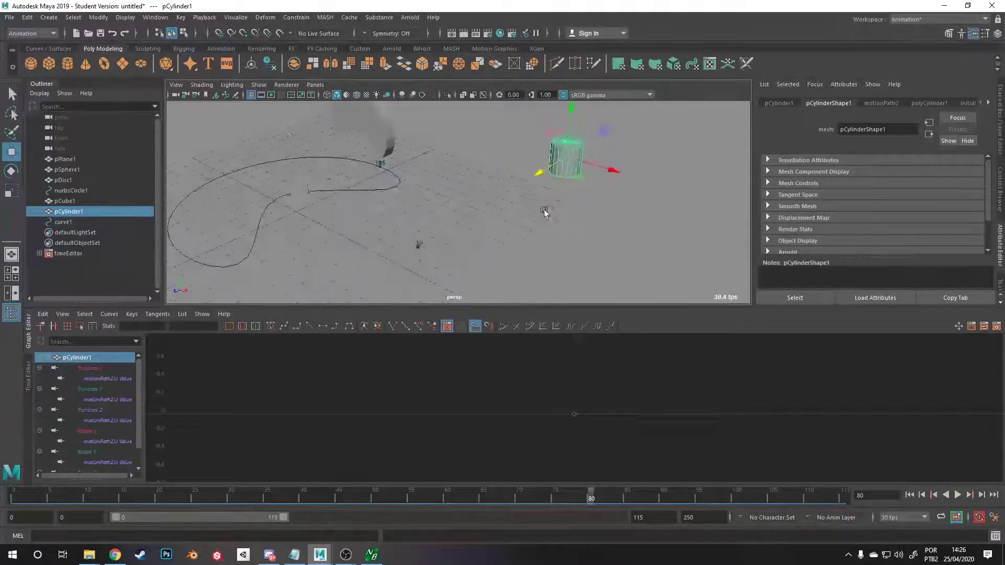
left_click(297, 18)
mouse_move(362, 111)
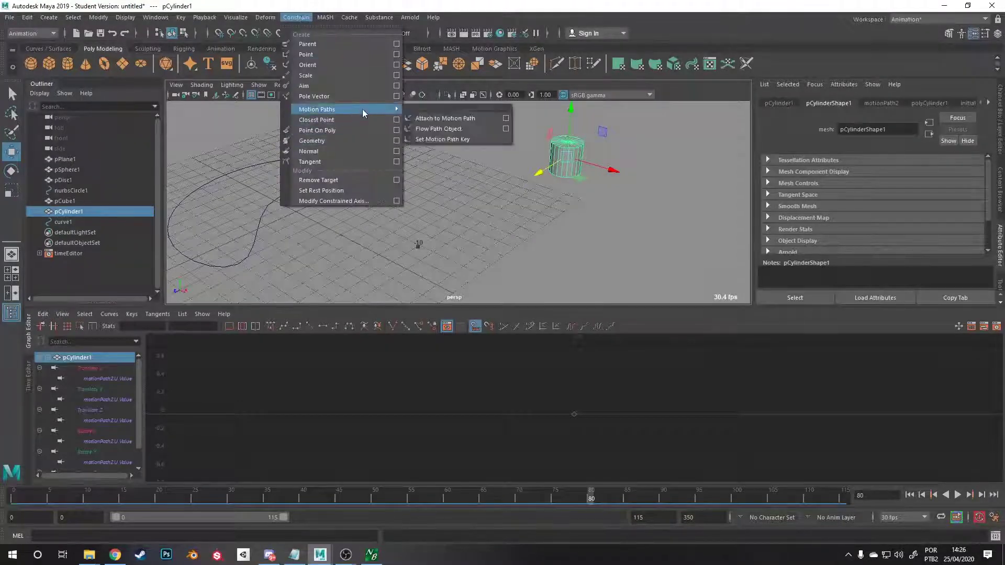
left_click(441, 140)
At frame 109, move the cylinder to a new position beside the grid and set a third motion path key.
left_click_drag(554, 195, 511, 217, "alt")
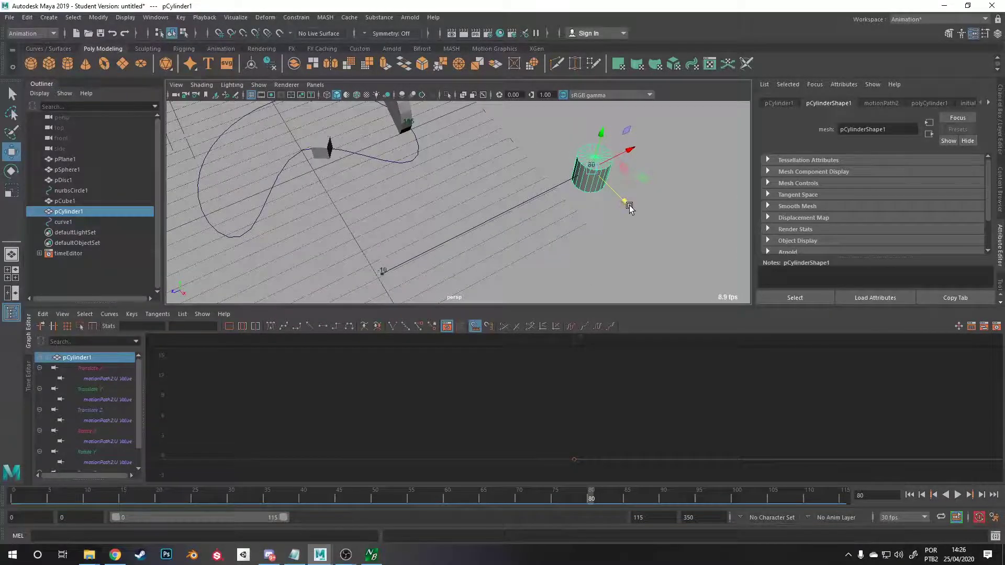
left_click_drag(660, 484, 802, 487)
middle_click_drag(630, 210, 570, 152, "alt")
left_click_drag(569, 153, 545, 225, "alt")
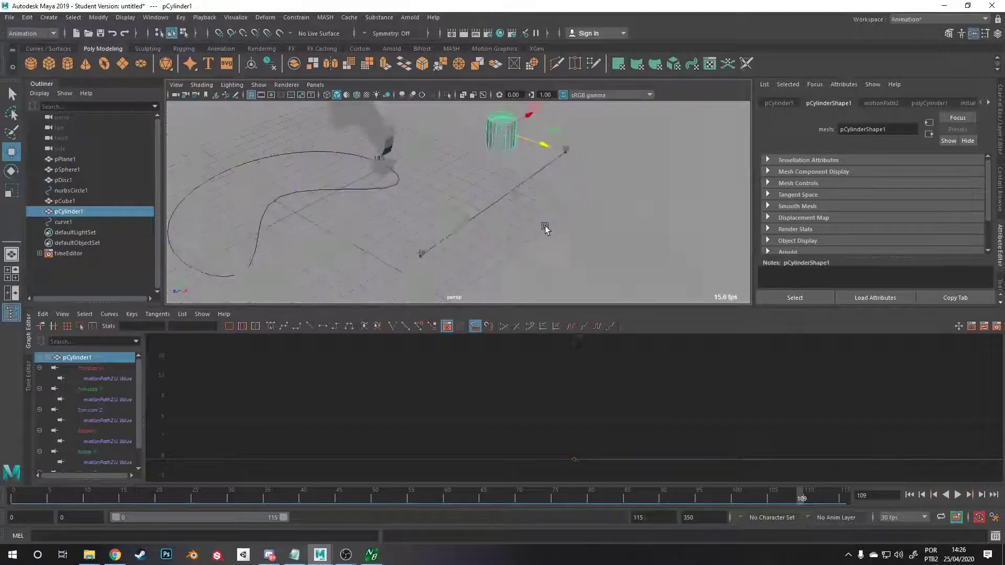
left_click(295, 18)
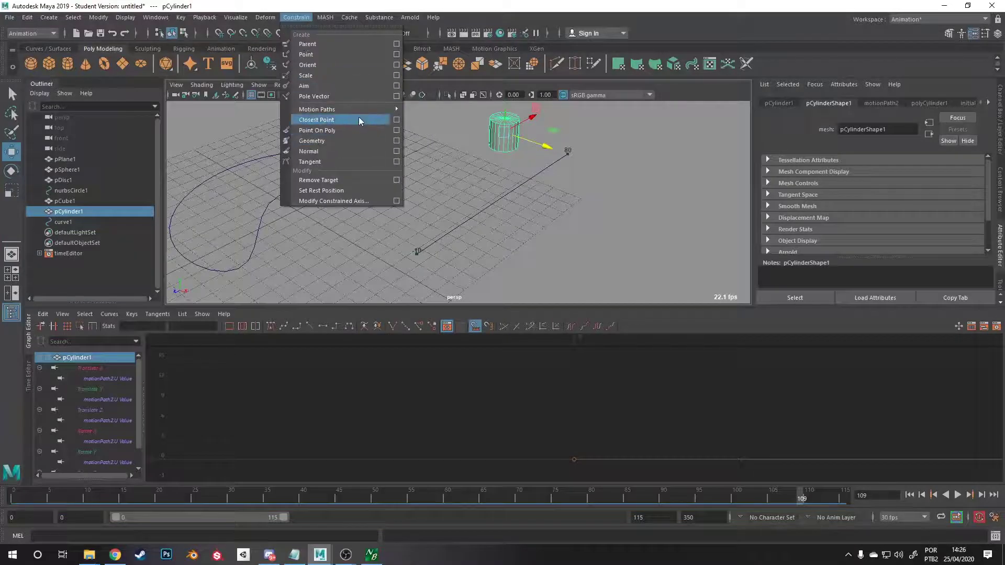
mouse_move(379, 107)
left_click(437, 139)
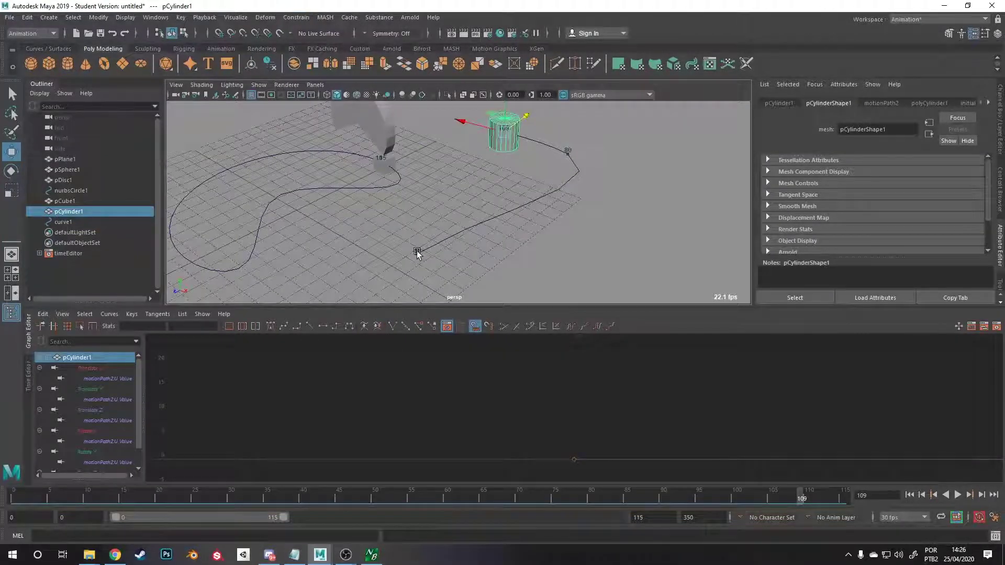
Select the frame 80 position marker on the cylinder's path and slide it along the curve toward the start.
left_click(569, 157)
left_click_drag(570, 157, 566, 195, "alt")
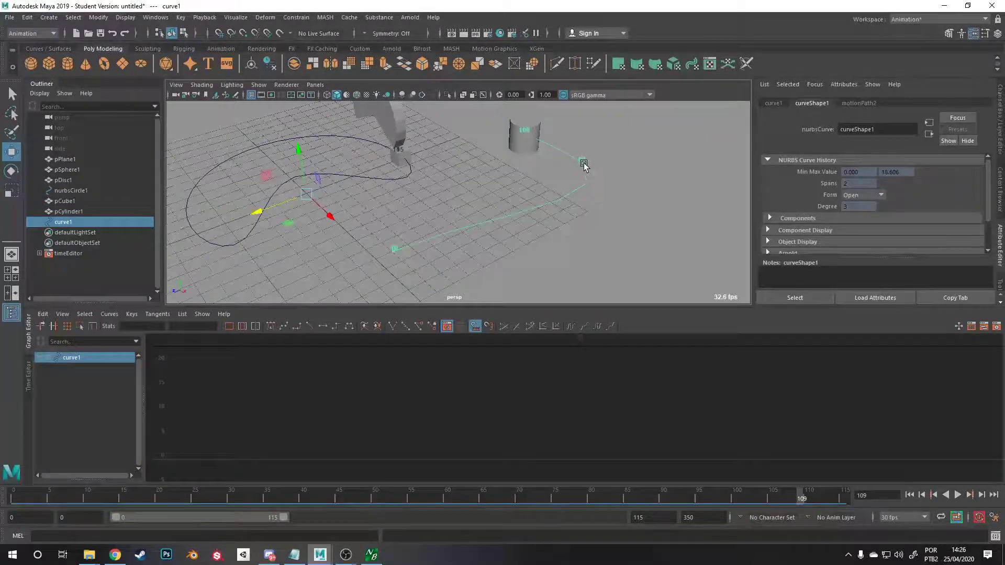
right_click(584, 165)
left_click(583, 192)
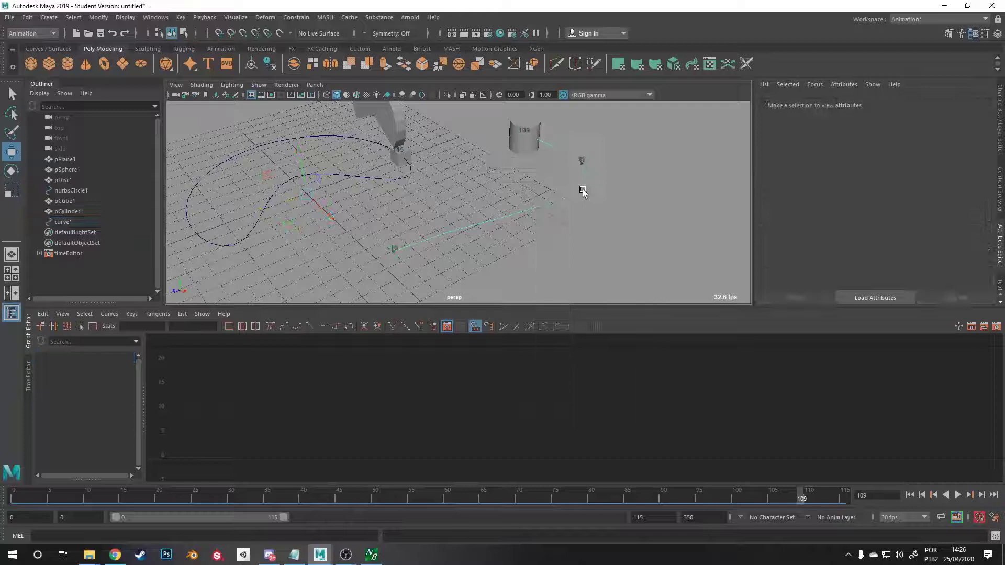
left_click(582, 161)
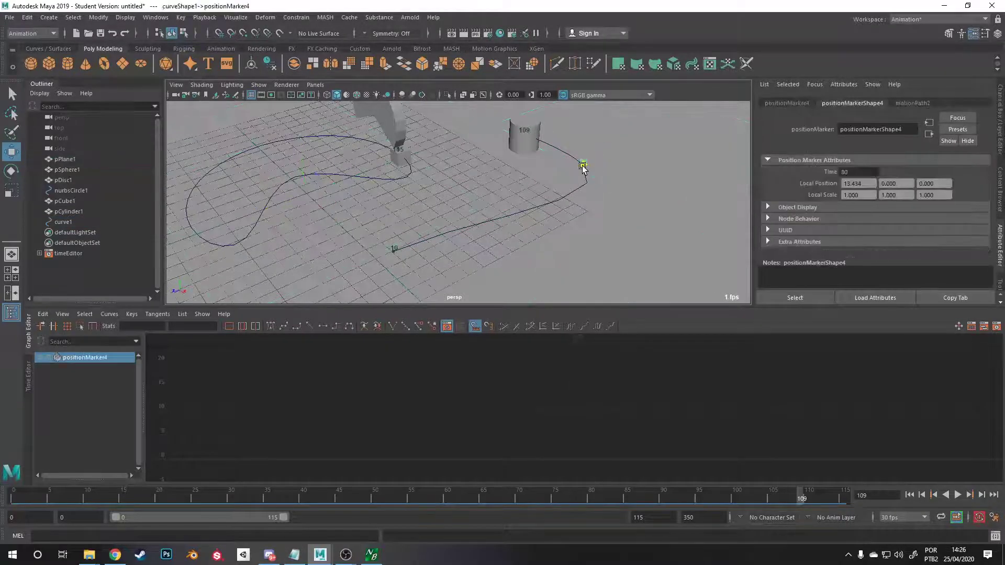
left_click_drag(584, 168, 561, 152)
Select the cylinder and scrub the timeline up to frame 109 to review its motion along the path.
left_click(557, 138)
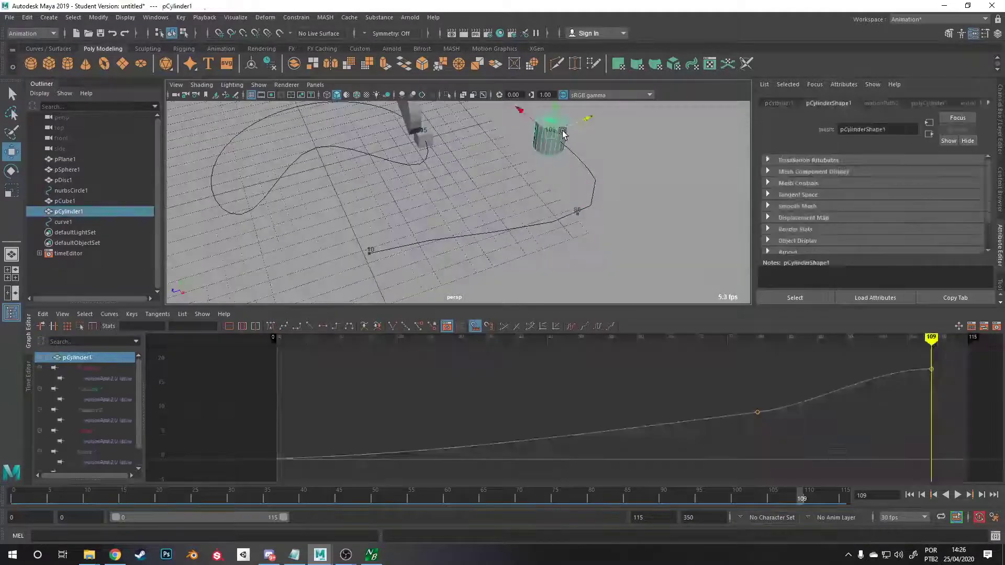
mouse_move(858, 334)
left_mouse_down()
mouse_move(323, 335)
mouse_move(905, 335)
mouse_move(274, 347)
mouse_move(913, 335)
mouse_move(399, 333)
mouse_move(929, 331)
mouse_move(348, 316)
mouse_move(888, 316)
left_mouse_up()
mouse_move(539, 214)
left_mouse_down("alt")
mouse_move(526, 189)
mouse_move(516, 220)
mouse_move(497, 222)
mouse_move(567, 202)
mouse_move(588, 223)
mouse_move(592, 252)
mouse_move(578, 219)
mouse_move(529, 212)
left_mouse_up("alt")
mouse_move(837, 338)
left_mouse_down()
mouse_move(293, 351)
mouse_move(544, 356)
mouse_move(931, 339)
left_mouse_up()
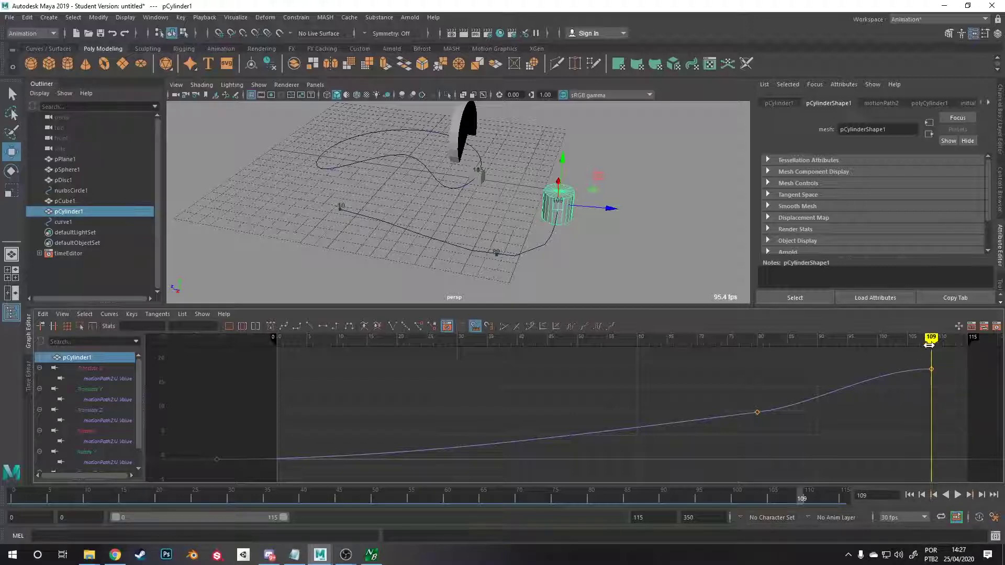
Select the disc, scrub its animation to frame 26, and try rotating it freely with the Rotate tool.
left_click(452, 143)
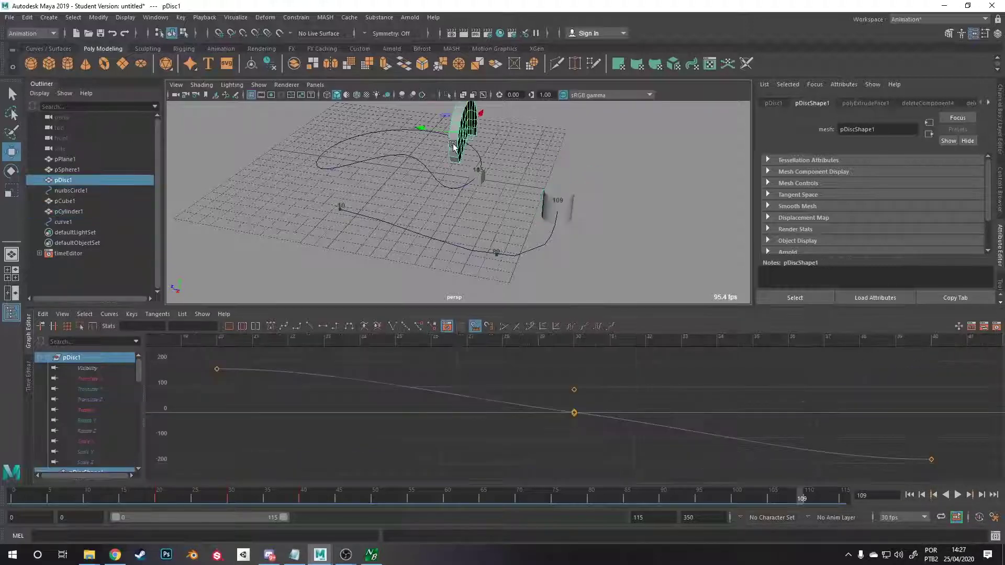
mouse_move(698, 339)
left_mouse_down()
mouse_move(826, 341)
mouse_move(253, 340)
mouse_move(906, 369)
mouse_move(259, 369)
mouse_move(430, 370)
mouse_move(395, 370)
left_mouse_up()
mouse_move(503, 204)
left_mouse_down("alt")
mouse_move(532, 189)
mouse_move(650, 195)
mouse_move(494, 201)
left_mouse_up("alt")
key("e")
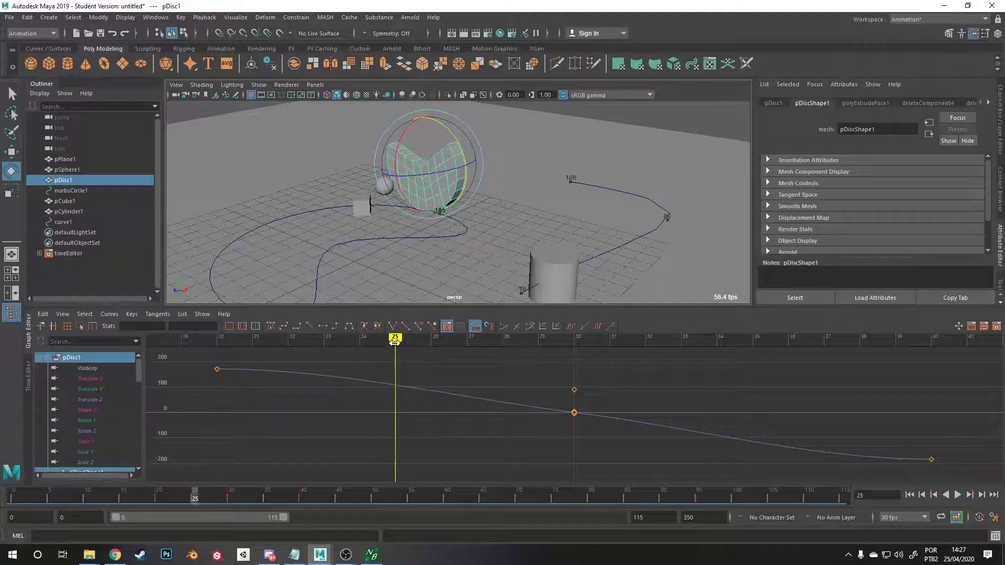
mouse_move(395, 341)
left_mouse_down()
mouse_move(410, 340)
mouse_move(370, 341)
mouse_move(430, 341)
left_mouse_up()
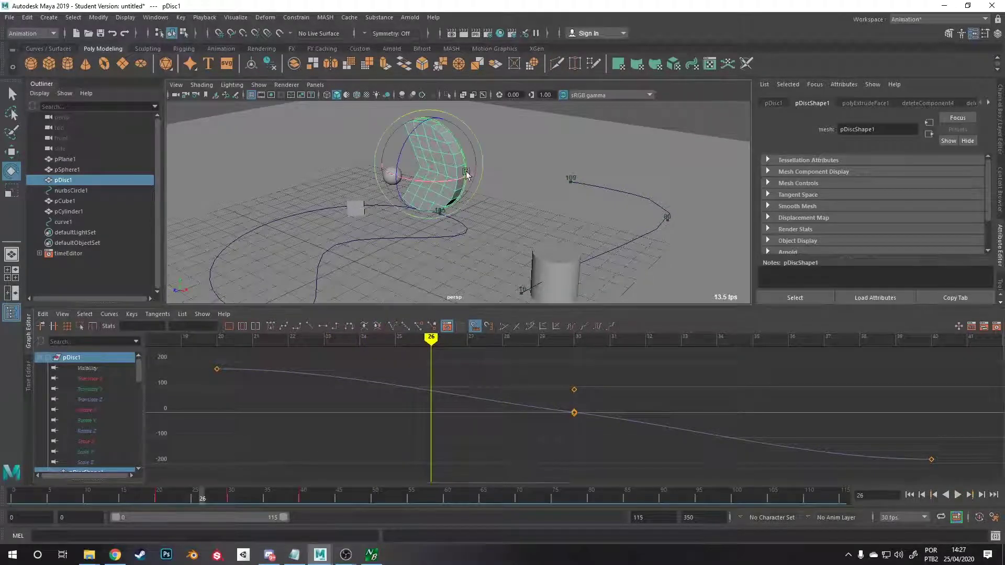
left_click_drag(463, 153, 396, 136)
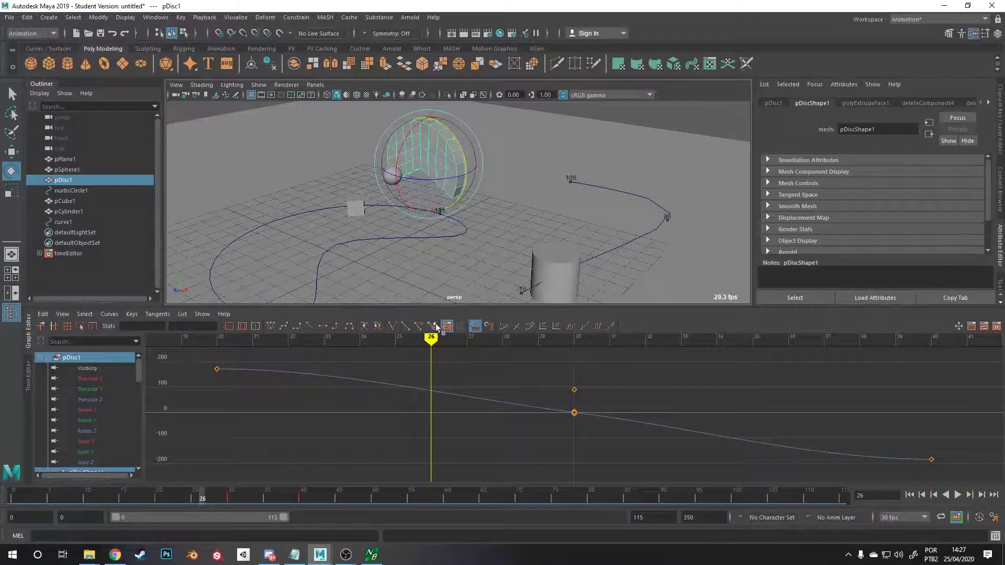
Play back the disc's animation and scrub between frames 30 and 18 to review its rotation.
key("alt+v")
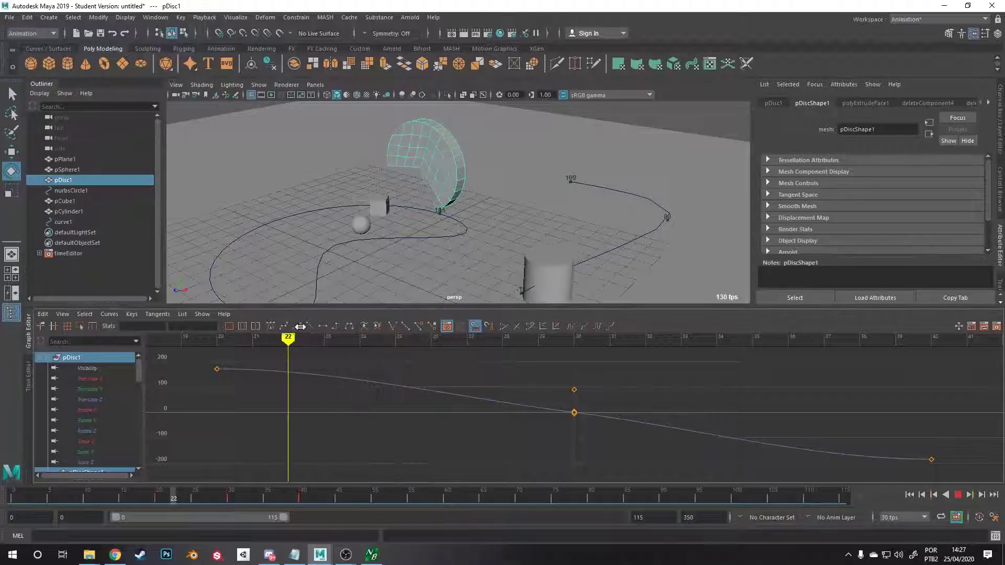
key("alt+v")
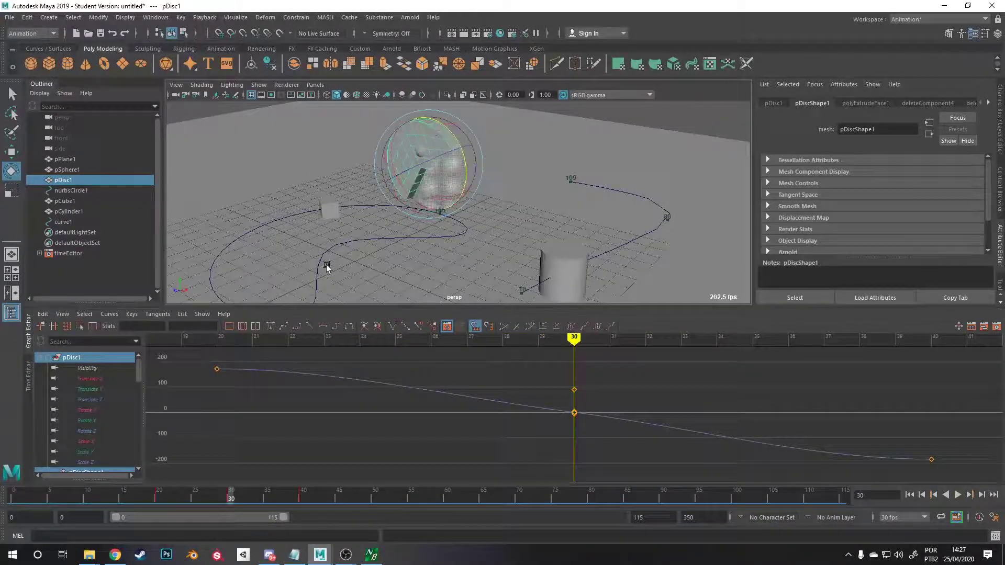
key("alt+v")
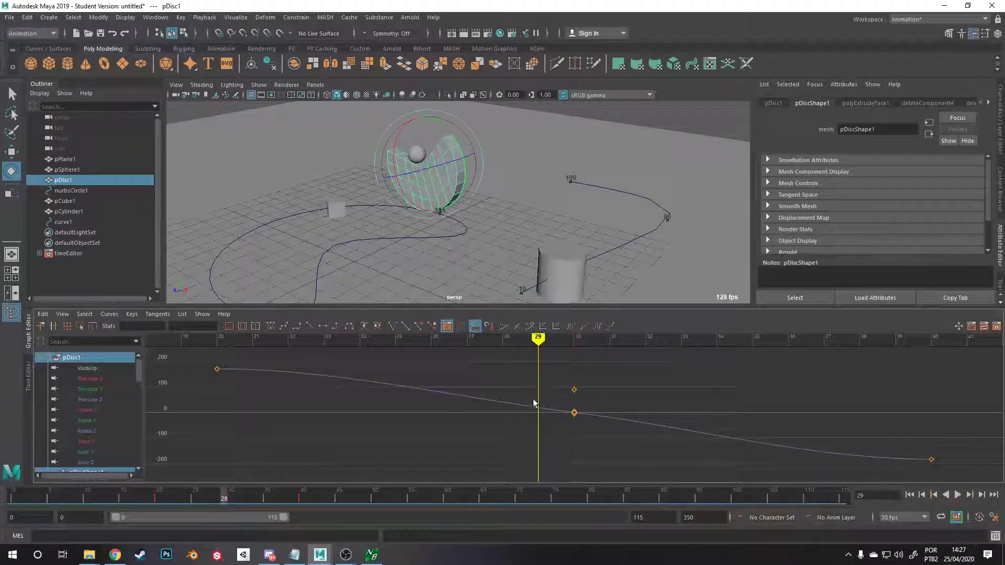
mouse_move(553, 346)
left_mouse_down()
mouse_move(869, 340)
mouse_move(246, 356)
mouse_move(953, 348)
mouse_move(246, 334)
mouse_move(201, 353)
left_mouse_up()
left_click_drag(552, 193, 441, 253, "alt")
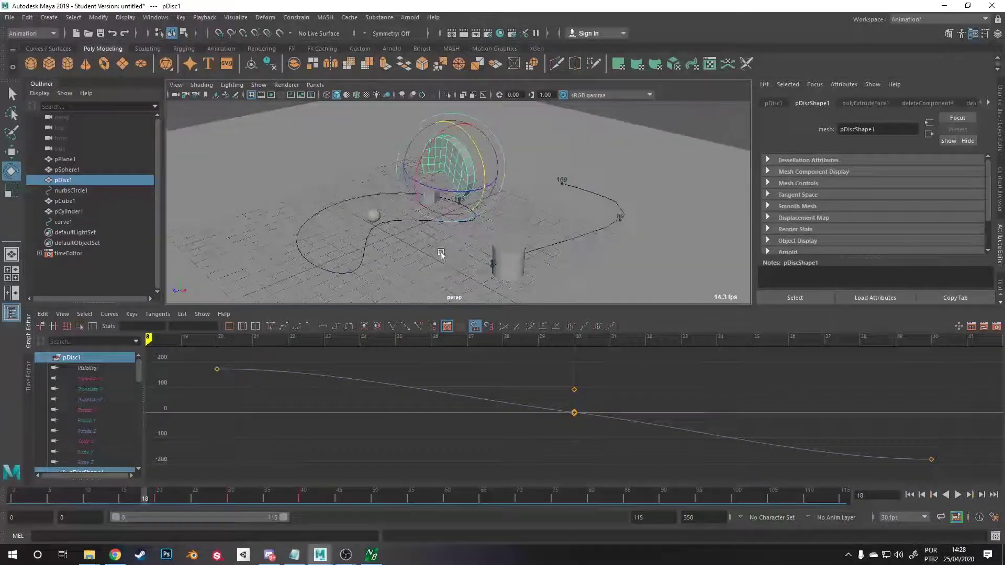
left_click(112, 554)
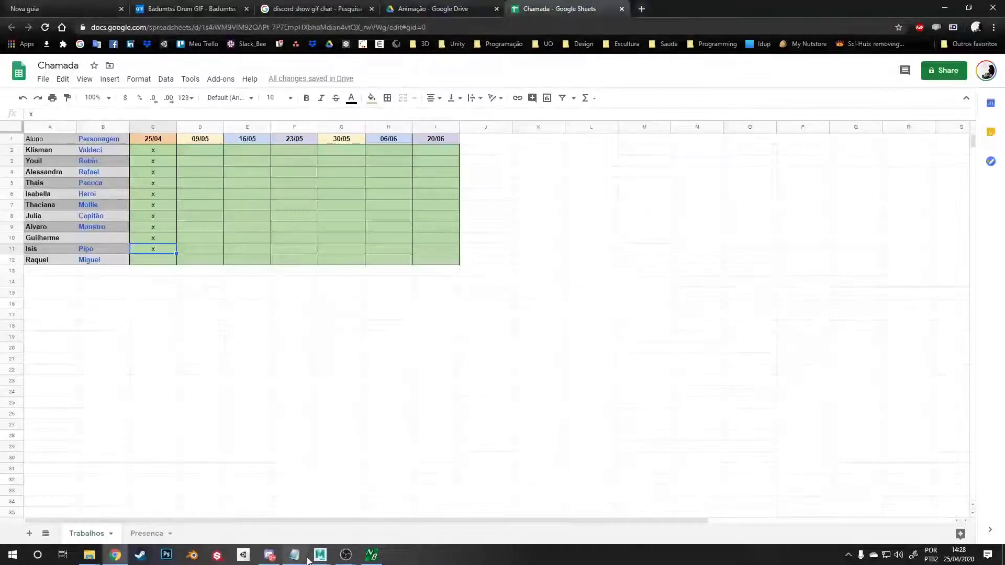
mouse_move(318, 558)
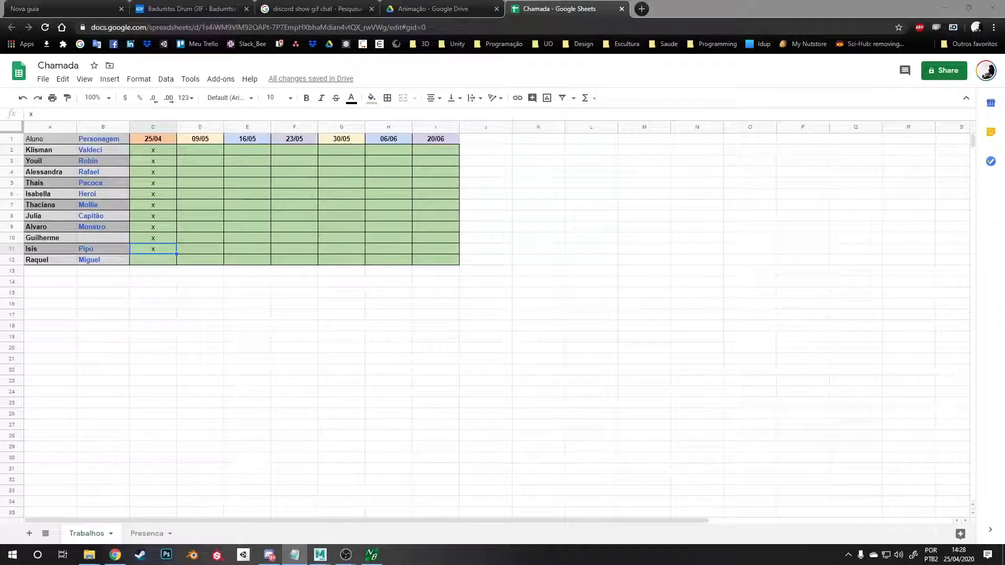
left_click(607, 95)
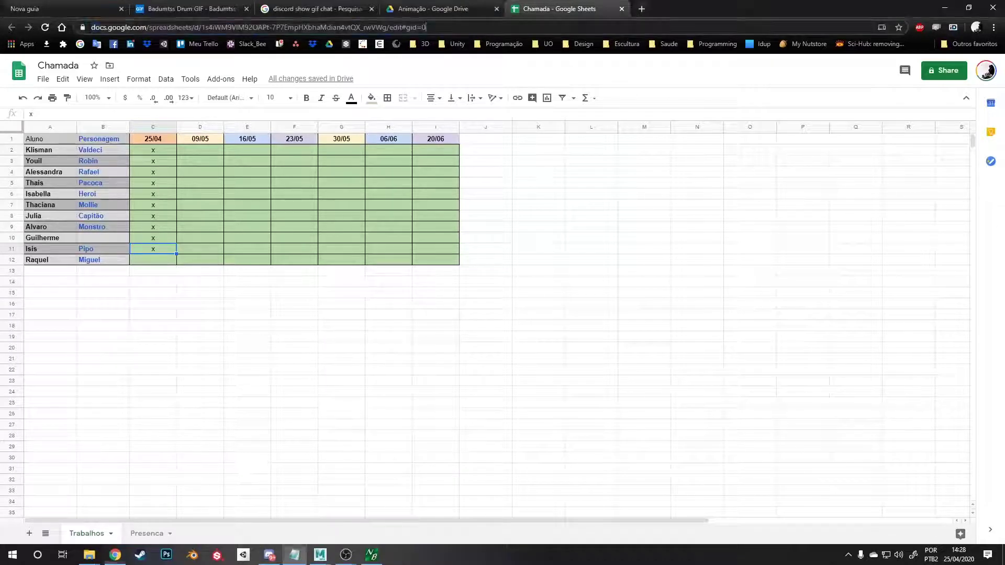
key("ctrl+l")
type("https://www.youtube.com/watch?v=yiGY0qiy8fY")
key("Return")
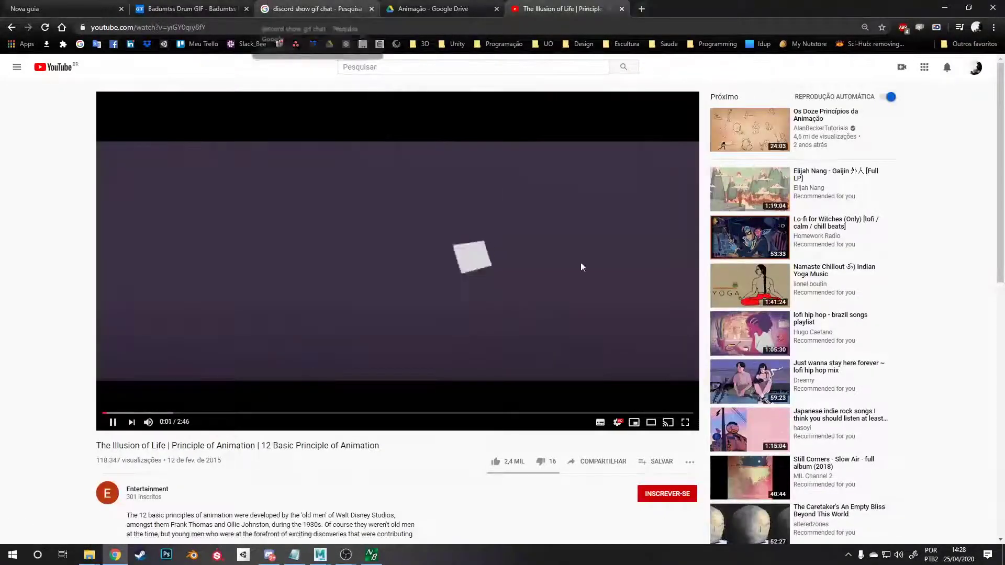
left_click(684, 422)
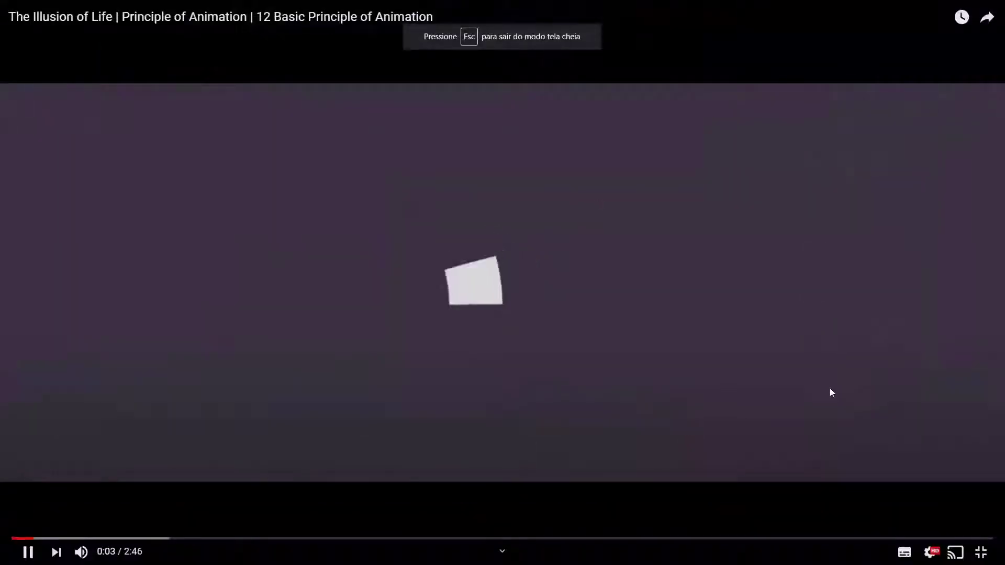
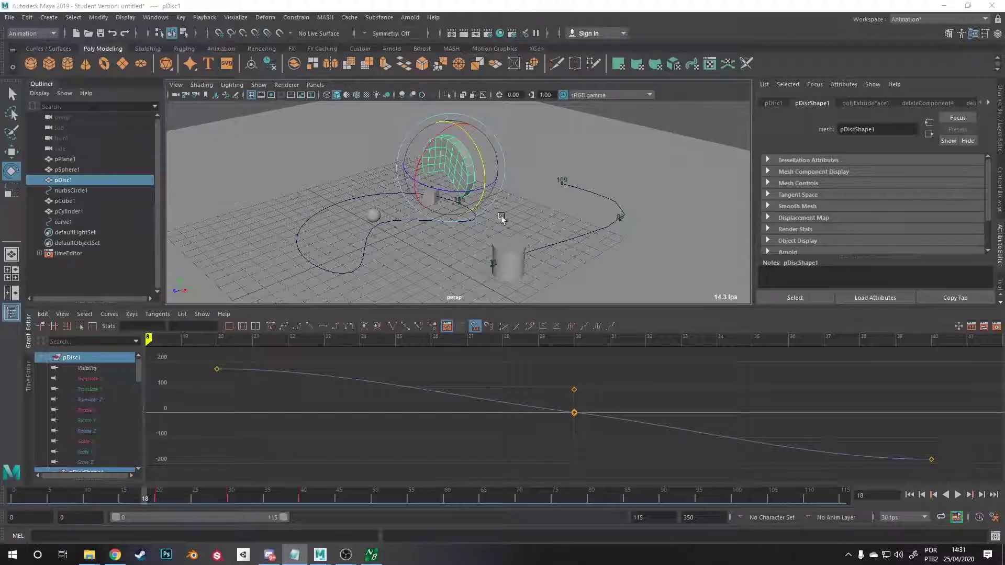
Back in Maya, select the sphere and scrub its bounce animation to frame 63 and back to frame 38.
left_click_drag(501, 219, 438, 230, "alt")
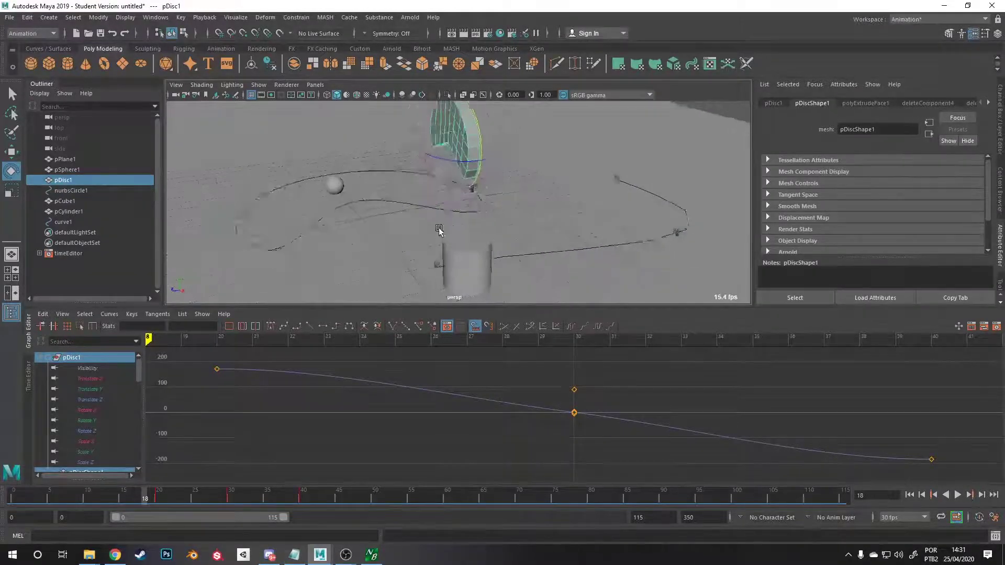
left_click_drag(502, 338, 203, 327)
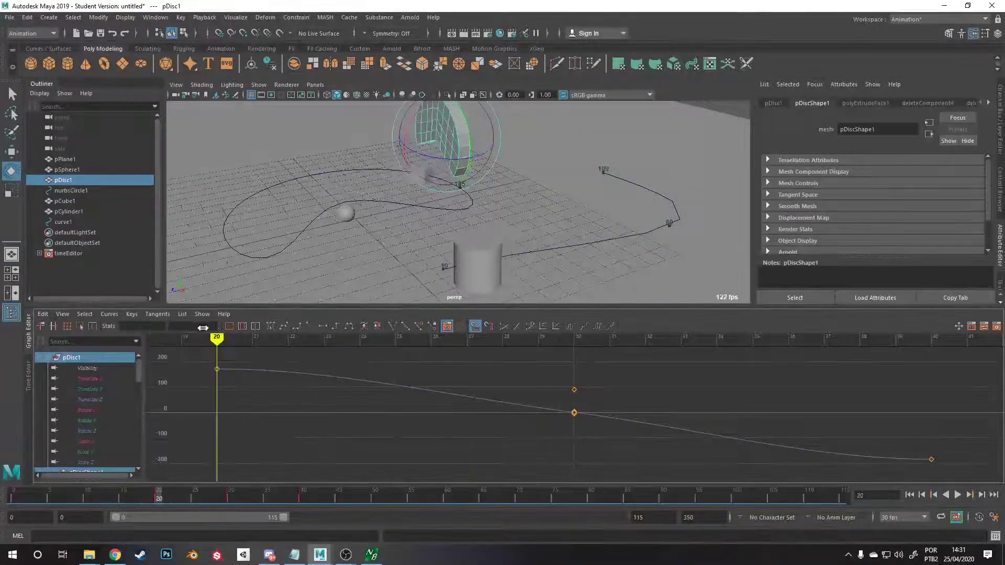
left_click(363, 338)
left_click(376, 158)
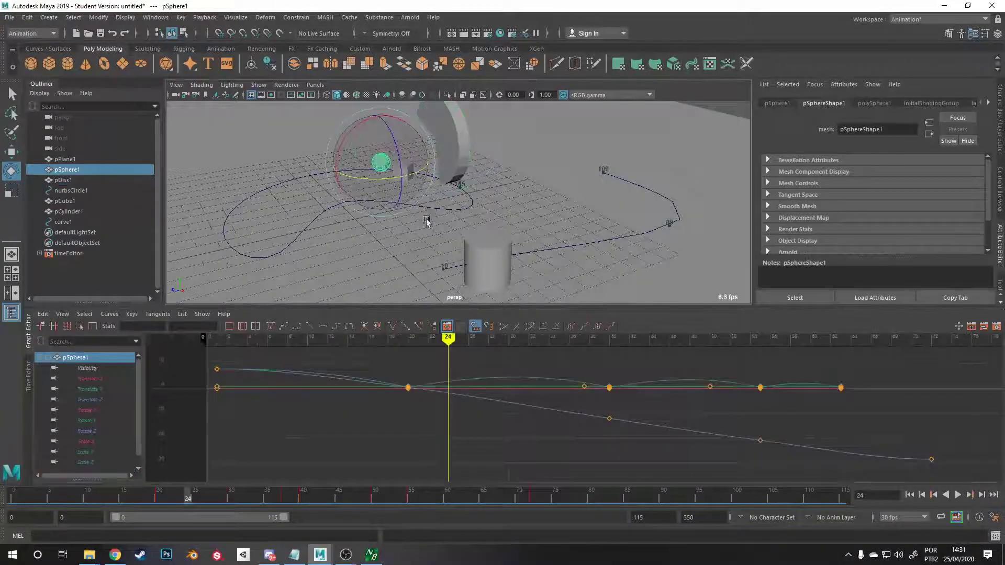
left_click_drag(426, 222, 398, 230, "alt")
left_click_drag(251, 337, 837, 375)
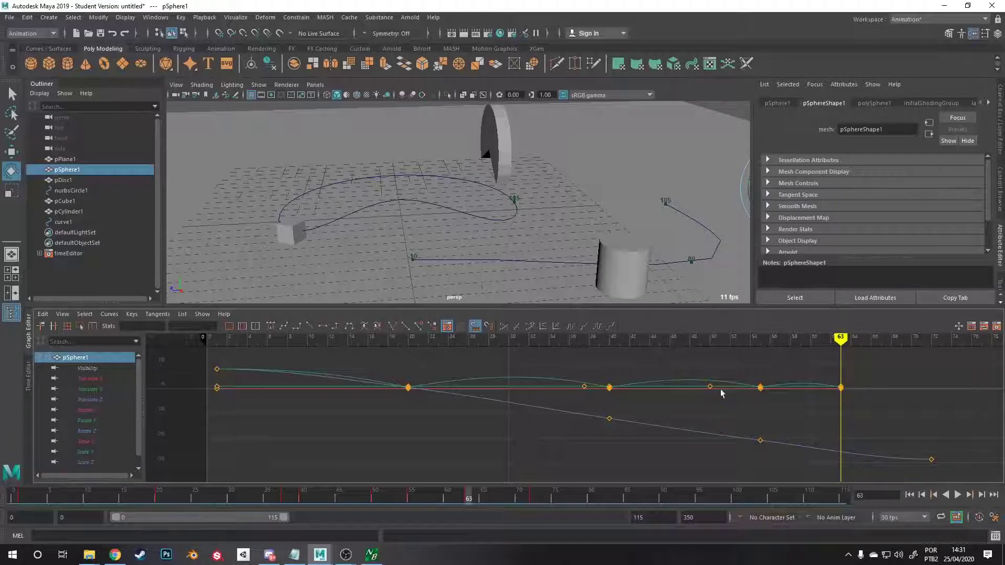
left_click_drag(829, 336, 588, 391)
key("w")
left_click_drag(605, 233, 456, 231, "alt")
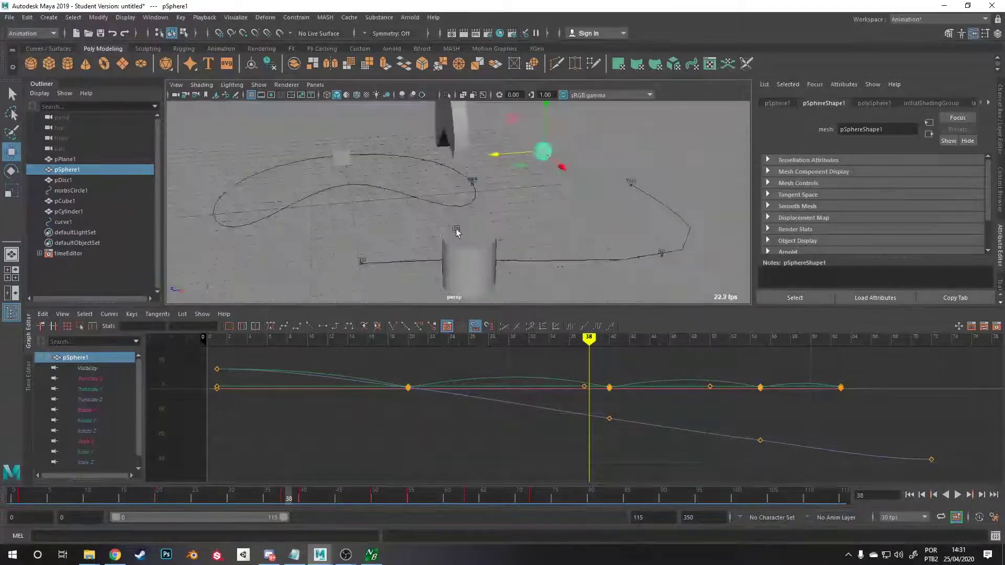
Play back and scrub the sphere's bounces repeatedly from different viewing angles to examine the timing.
left_click_drag(588, 360, 505, 297)
key("alt+v")
left_click_drag(512, 242, 491, 215, "alt")
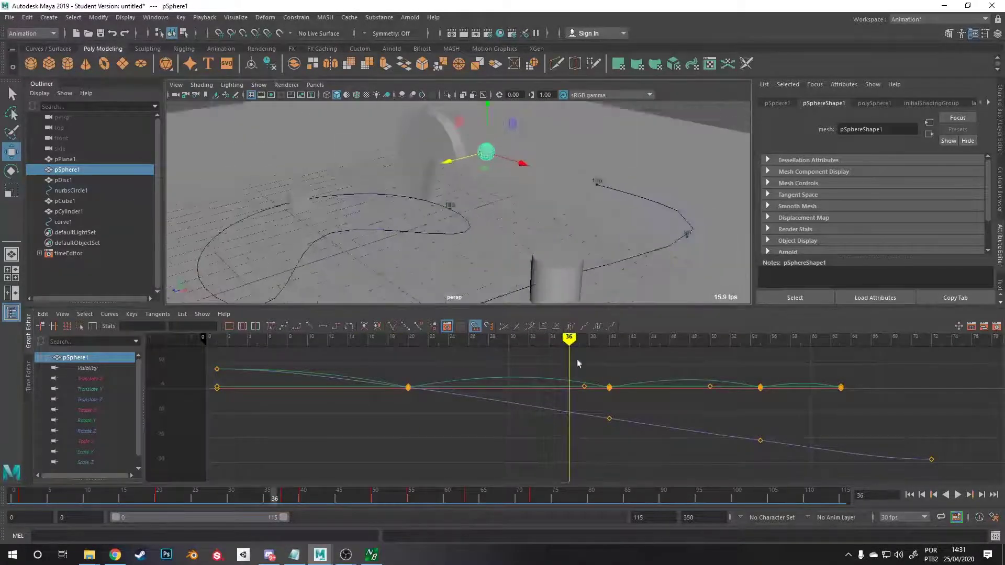
mouse_move(566, 340)
left_mouse_down()
mouse_move(417, 339)
mouse_move(503, 326)
left_mouse_up()
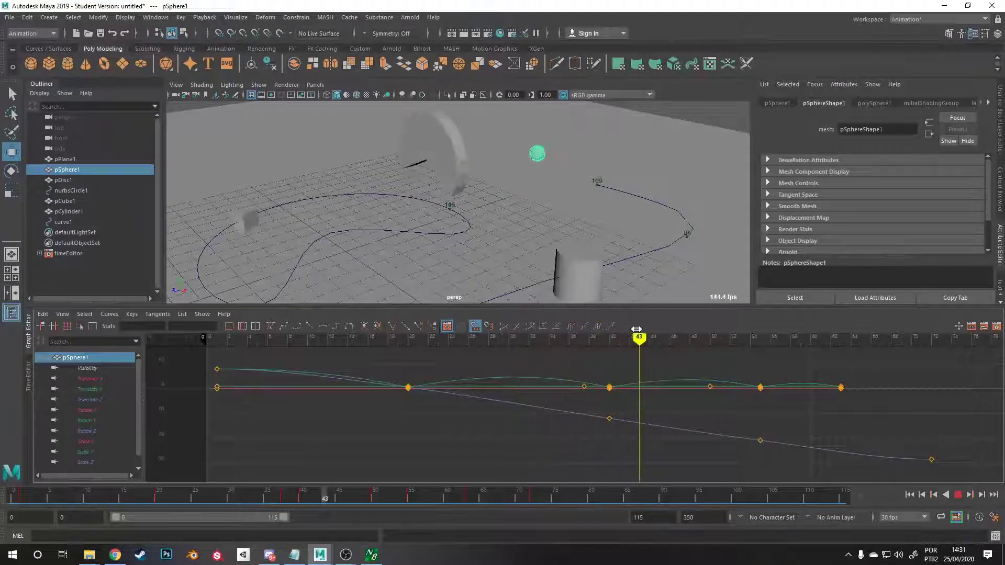
key("alt+v")
mouse_move(484, 255)
left_mouse_down("alt")
mouse_move(466, 225)
mouse_move(492, 225)
mouse_move(460, 193)
left_mouse_up("alt")
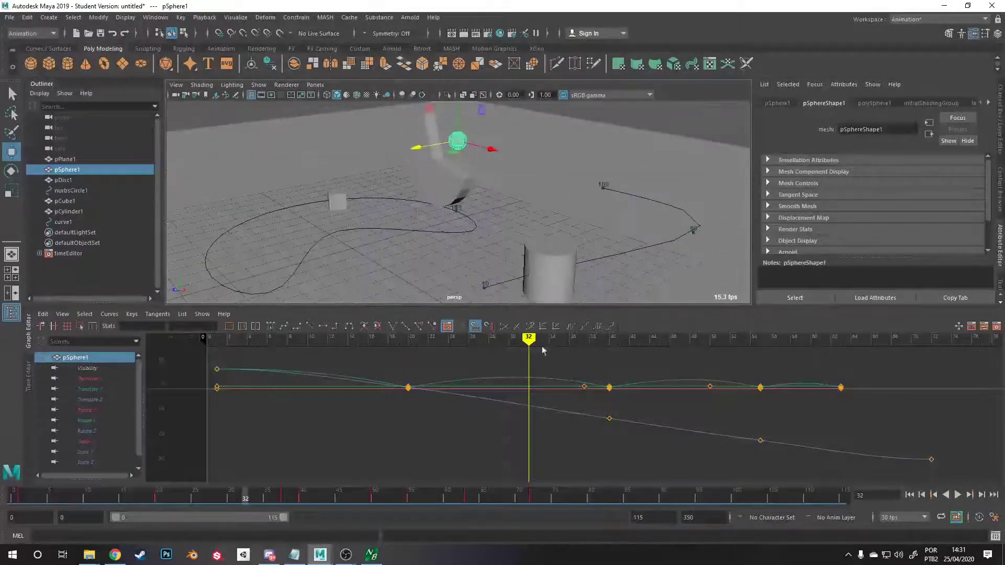
key("alt+v")
mouse_move(811, 362)
left_mouse_down()
mouse_move(874, 361)
mouse_move(302, 357)
mouse_move(399, 354)
mouse_move(525, 331)
mouse_move(812, 354)
mouse_move(272, 356)
mouse_move(609, 355)
mouse_move(390, 356)
mouse_move(403, 341)
mouse_move(649, 341)
left_mouse_up()
Select the disc and scrub to frame 26, then inspect the cube's motion path animation and its closed guide curve.
left_click(414, 143)
mouse_move(577, 341)
left_mouse_down()
mouse_move(287, 340)
mouse_move(716, 341)
mouse_move(314, 314)
mouse_move(713, 303)
mouse_move(374, 226)
left_mouse_up()
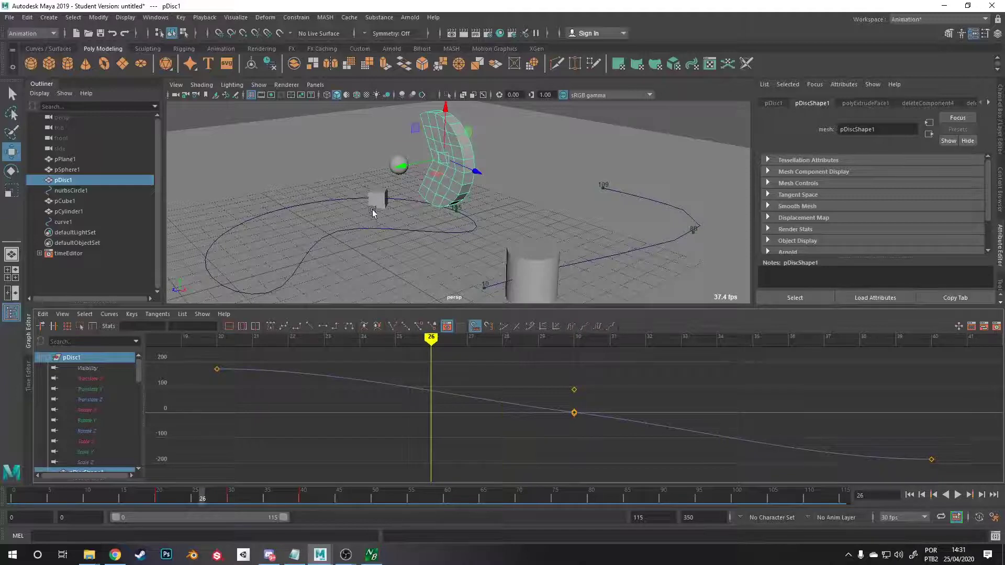
left_click(378, 200)
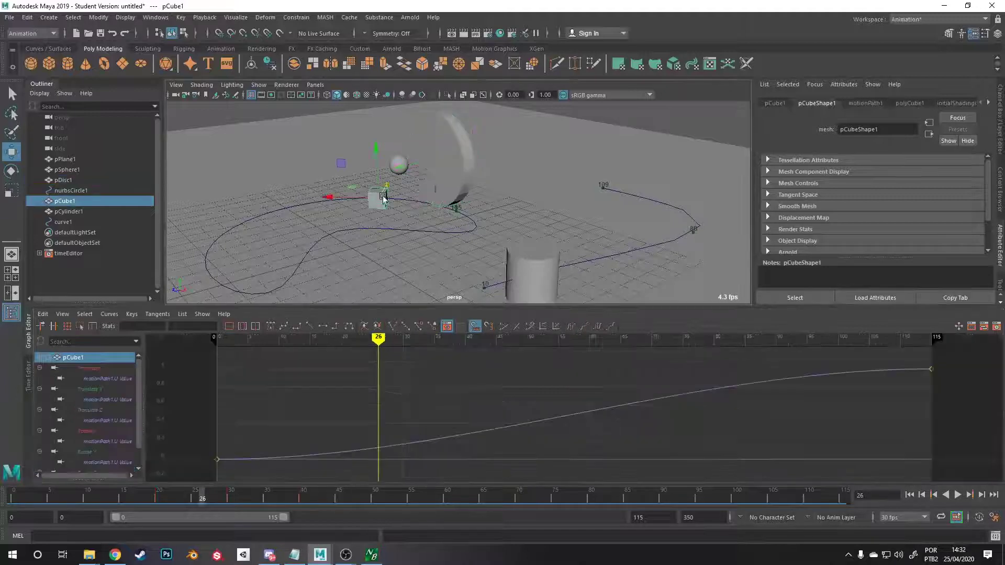
left_click(438, 231)
left_click(469, 231)
left_click_drag(460, 218, 470, 178, "alt")
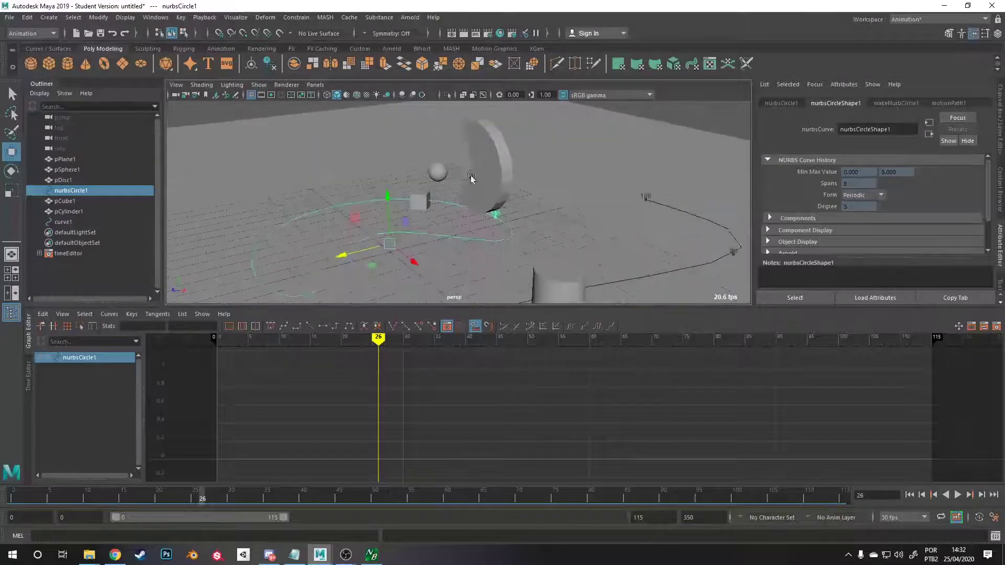
Select the sphere and examine its ground contact poses at frames 20 and 40 using playback and scrubbing.
left_click(436, 168)
left_click_drag(455, 339, 406, 337)
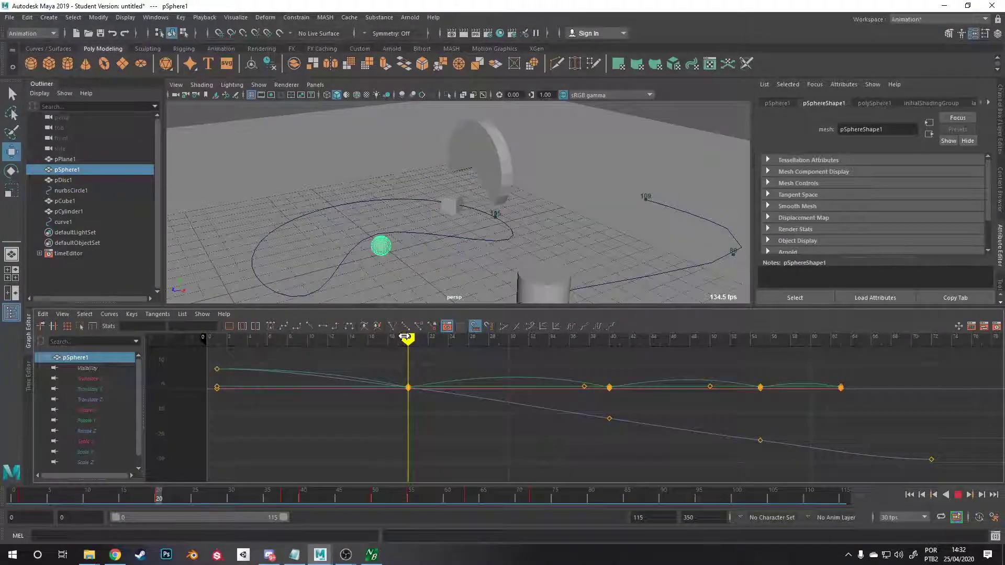
key("alt+v")
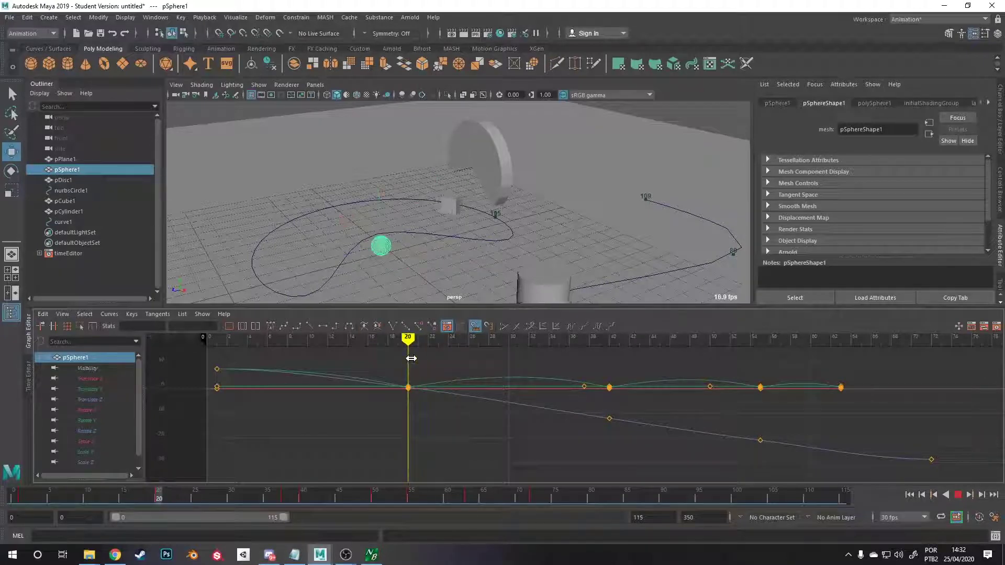
left_click_drag(412, 358, 609, 349)
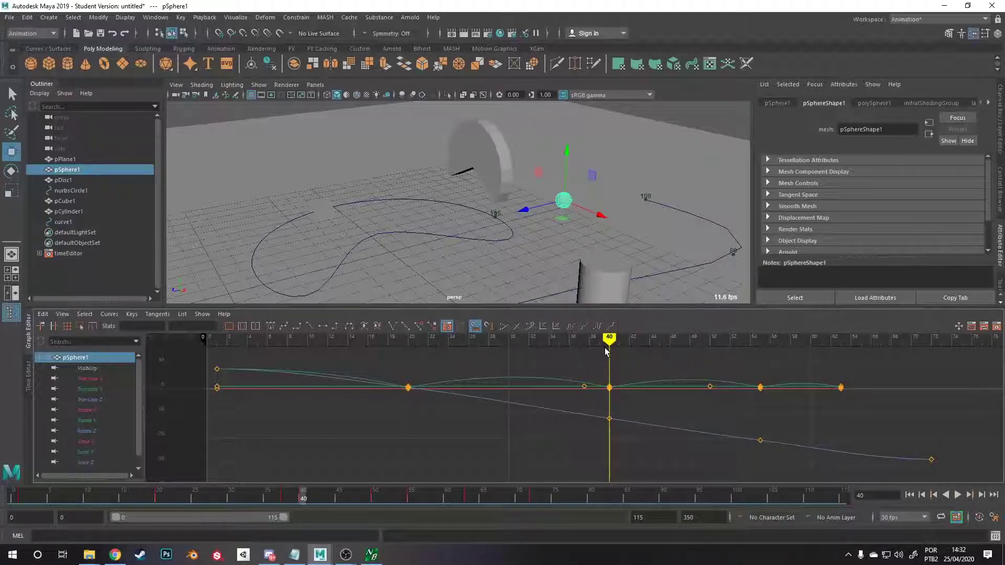
key("alt+v")
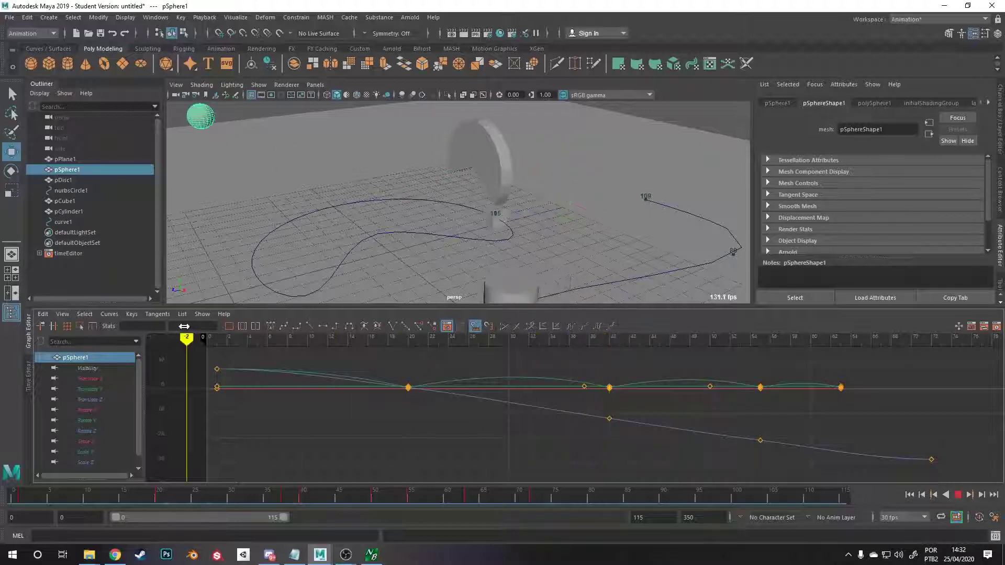
mouse_move(554, 352)
left_mouse_down()
mouse_move(426, 351)
mouse_move(619, 349)
mouse_move(609, 350)
left_mouse_up()
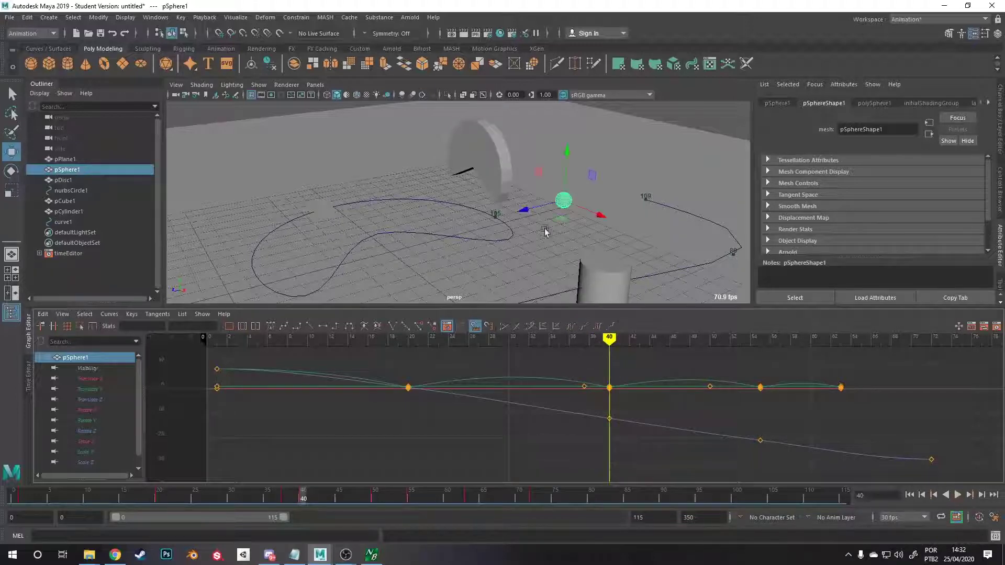
left_click_drag(541, 221, 558, 225, "alt")
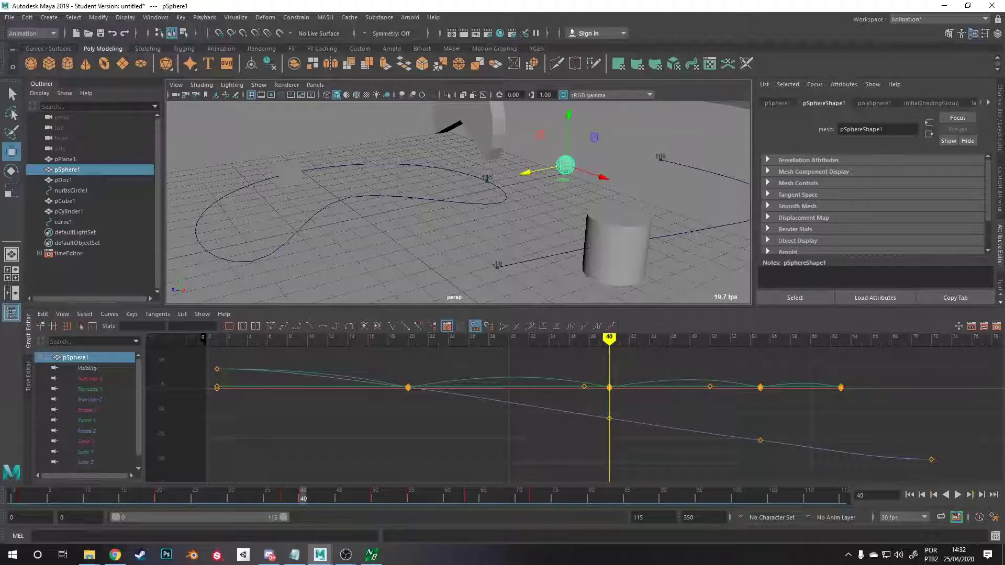
Play back the scene, scrub the sphere's motion from frame 50 back to its first impact at frame 20, and restart playback.
key("alt+v")
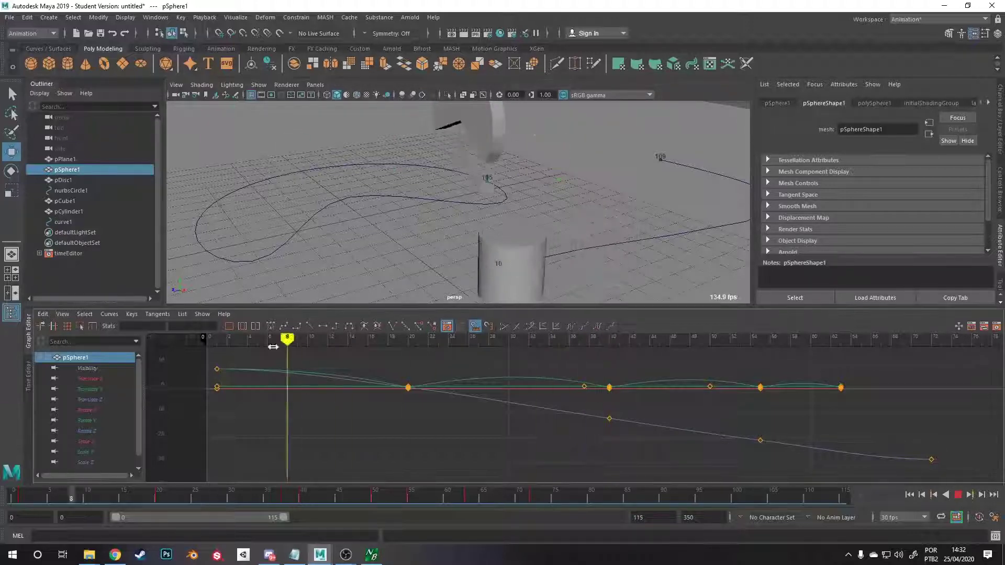
key("alt+v")
left_click_drag(555, 225, 535, 194, "alt")
mouse_move(772, 341)
left_mouse_down()
mouse_move(397, 346)
mouse_move(705, 358)
left_mouse_up()
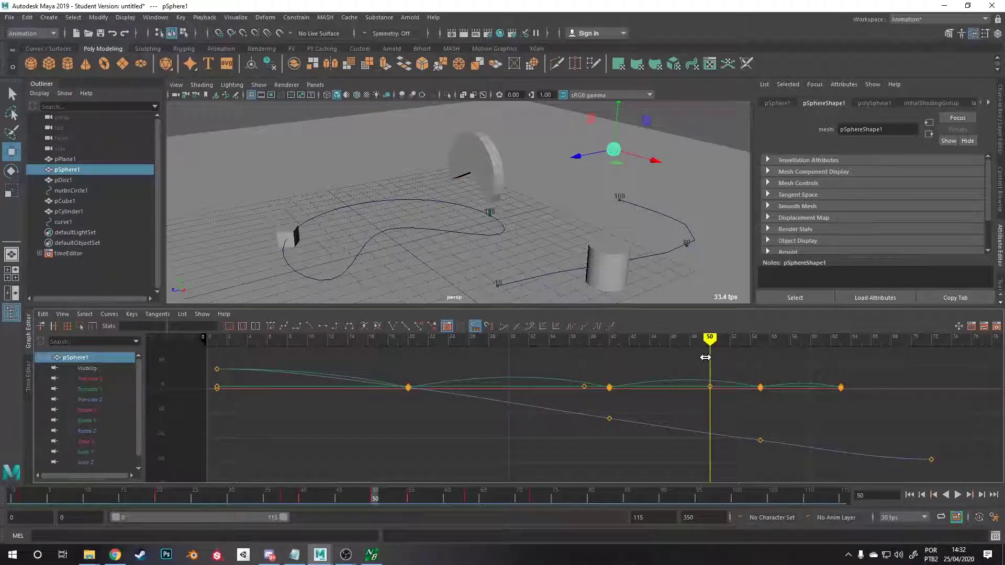
mouse_move(695, 338)
left_mouse_down()
mouse_move(254, 346)
mouse_move(584, 350)
mouse_move(754, 366)
mouse_move(416, 381)
mouse_move(445, 381)
mouse_move(694, 373)
mouse_move(348, 373)
mouse_move(449, 373)
left_mouse_up()
mouse_move(518, 173)
left_mouse_down("alt")
mouse_move(551, 166)
mouse_move(529, 230)
mouse_move(504, 208)
mouse_move(516, 159)
left_mouse_up("alt")
mouse_move(449, 339)
left_mouse_down()
mouse_move(347, 339)
mouse_move(408, 338)
left_mouse_up()
mouse_move(456, 225)
left_mouse_down("alt")
mouse_move(473, 247)
mouse_move(463, 264)
left_mouse_up("alt")
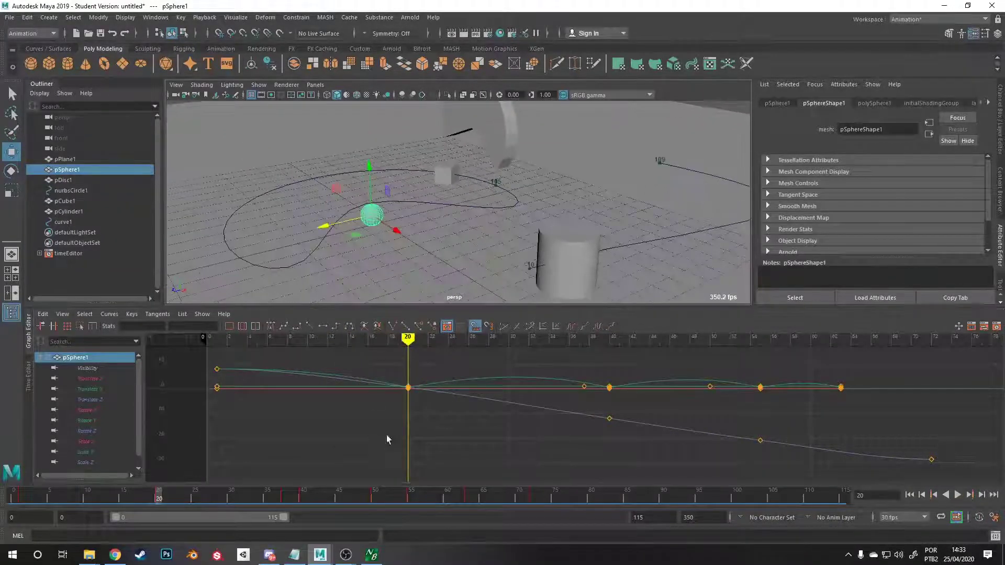
key("alt+v")
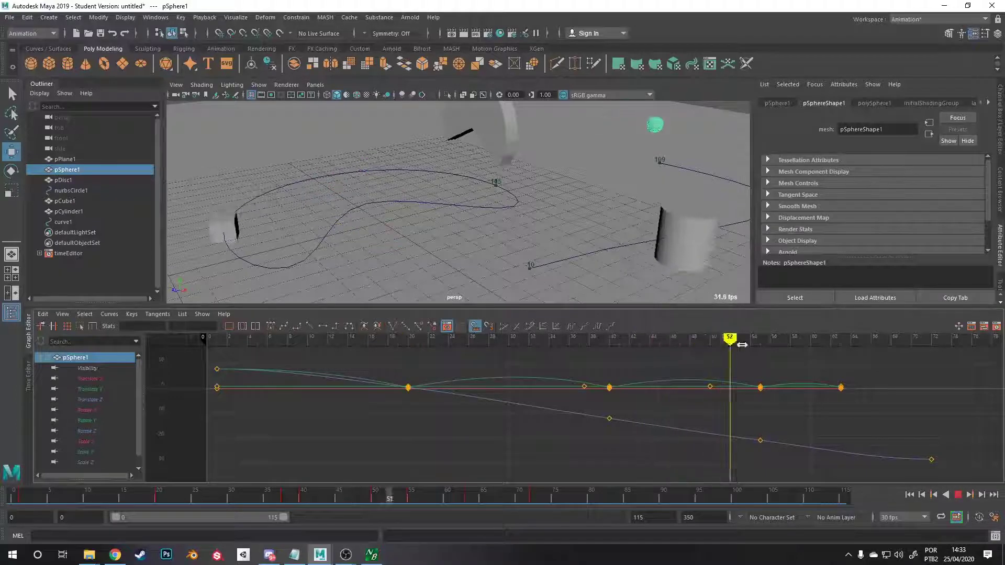
Examine the sphere's contact pose around frames 55 and 54 from several angles, then scrub back to its first impact at frame 20.
mouse_move(780, 343)
left_mouse_down()
mouse_move(233, 344)
mouse_move(484, 375)
mouse_move(818, 372)
mouse_move(226, 361)
mouse_move(516, 340)
mouse_move(780, 352)
mouse_move(761, 363)
left_mouse_up()
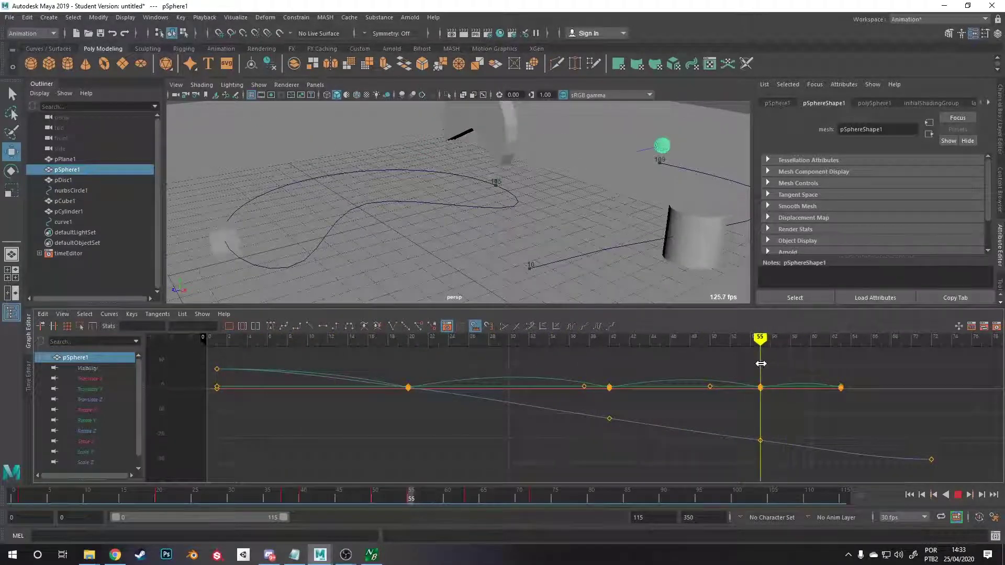
left_click_drag(356, 223, 510, 277, "alt")
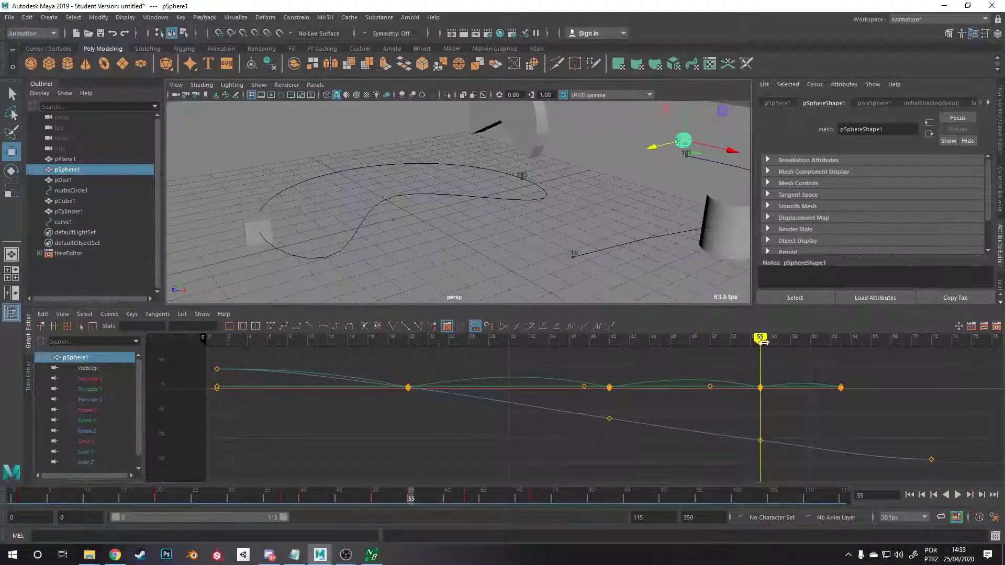
mouse_move(751, 342)
left_mouse_down()
mouse_move(710, 341)
mouse_move(750, 339)
left_mouse_up()
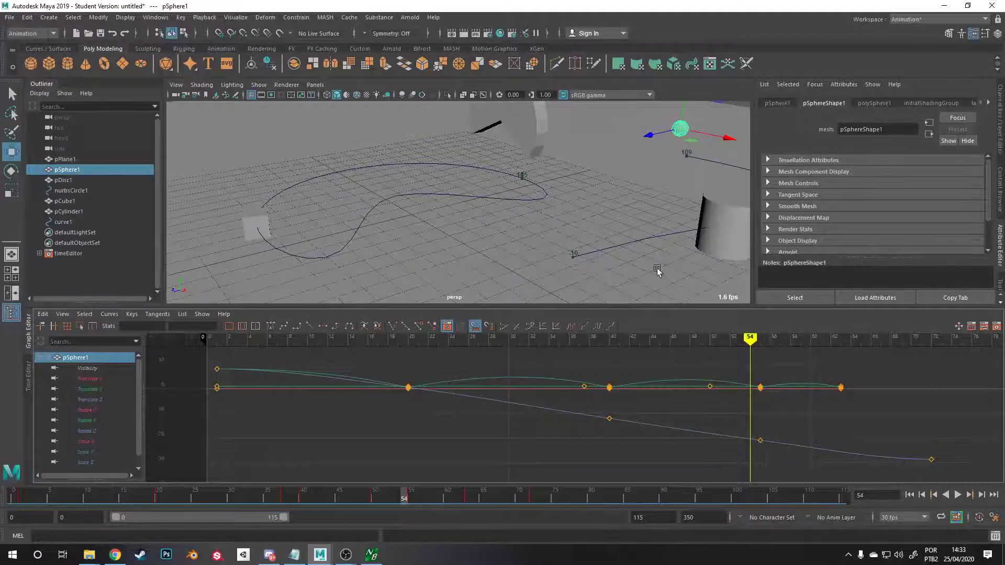
left_click_drag(657, 270, 628, 334, "alt")
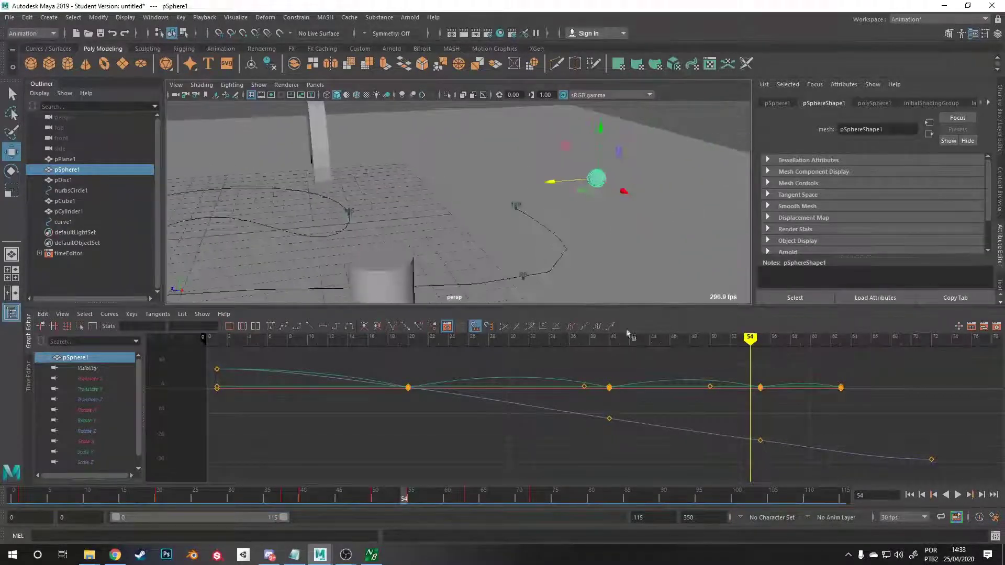
mouse_move(747, 337)
left_mouse_down()
mouse_move(236, 338)
mouse_move(450, 336)
mouse_move(408, 337)
left_mouse_up()
mouse_move(575, 209)
left_mouse_down("alt")
mouse_move(589, 152)
mouse_move(539, 253)
mouse_move(512, 225)
left_mouse_up("alt")
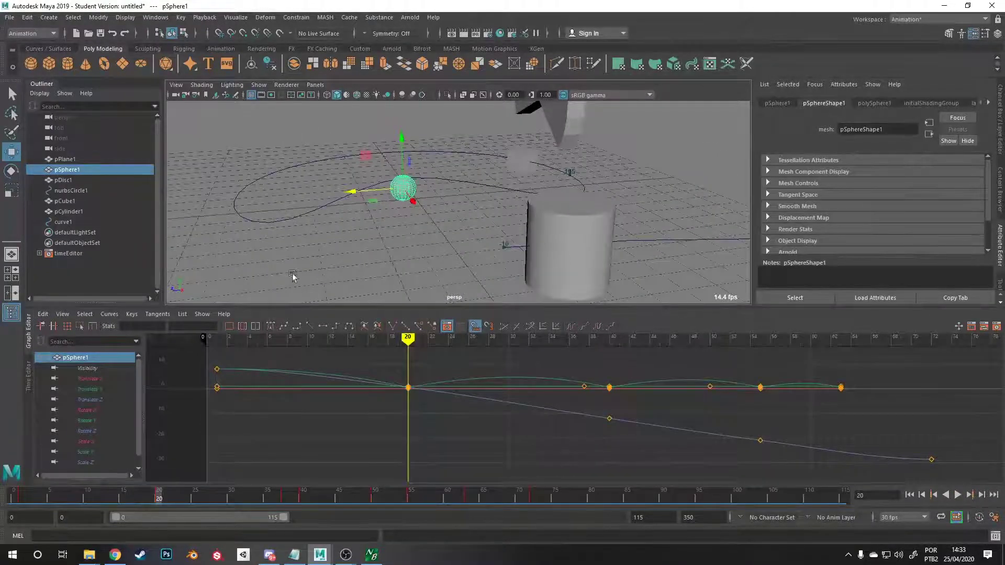
Hide the cylinder and cube together with their open and closed motion path curves, leaving the sphere, disc and plane shown.
left_click(66, 222)
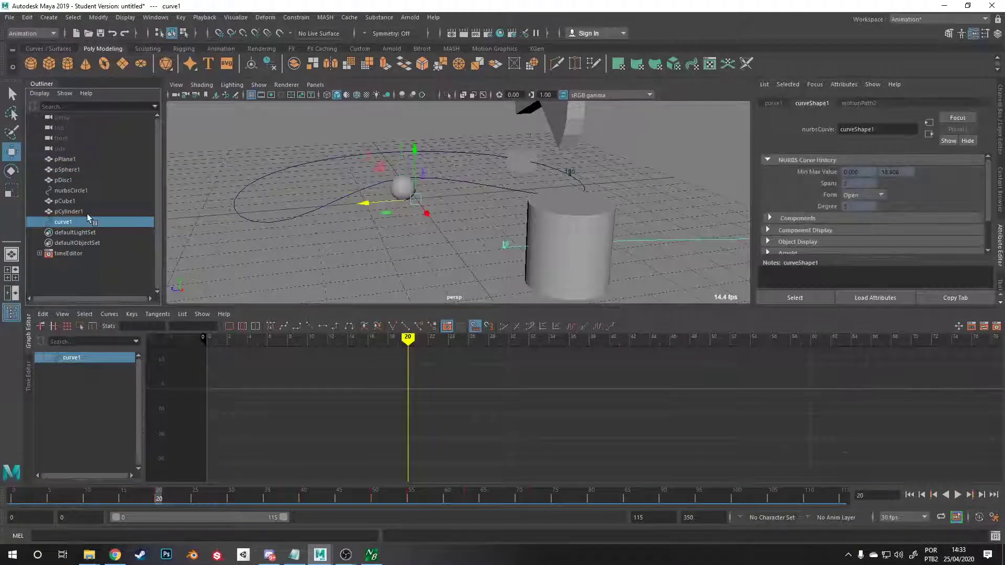
key("h")
left_click(68, 211)
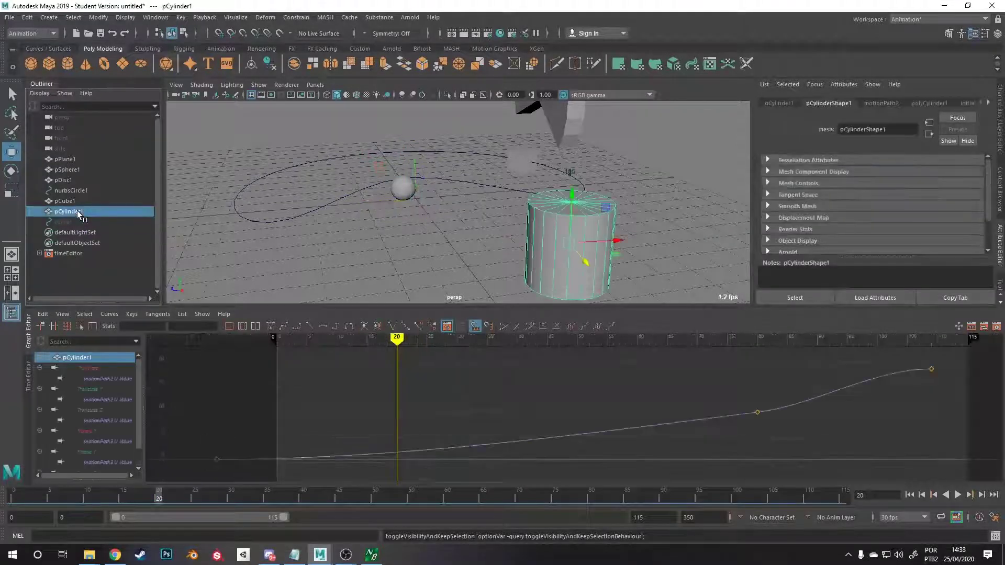
left_click(517, 159)
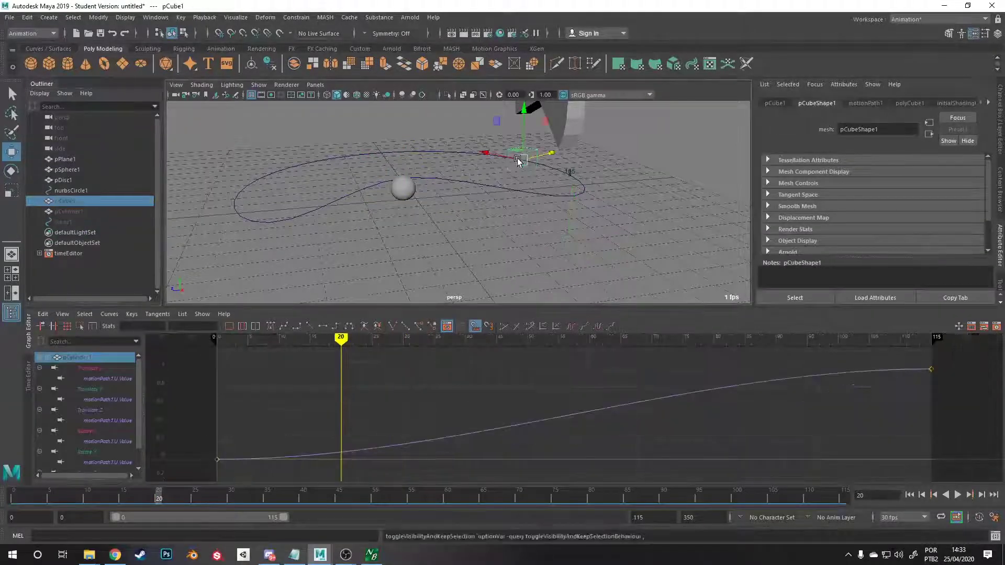
key("h")
left_click(581, 192)
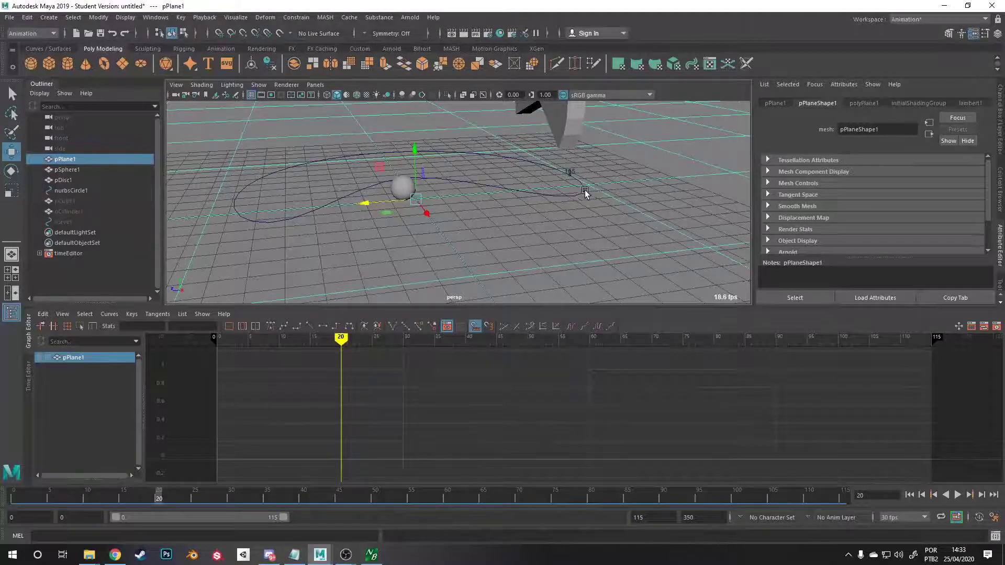
left_click(585, 193)
key("h")
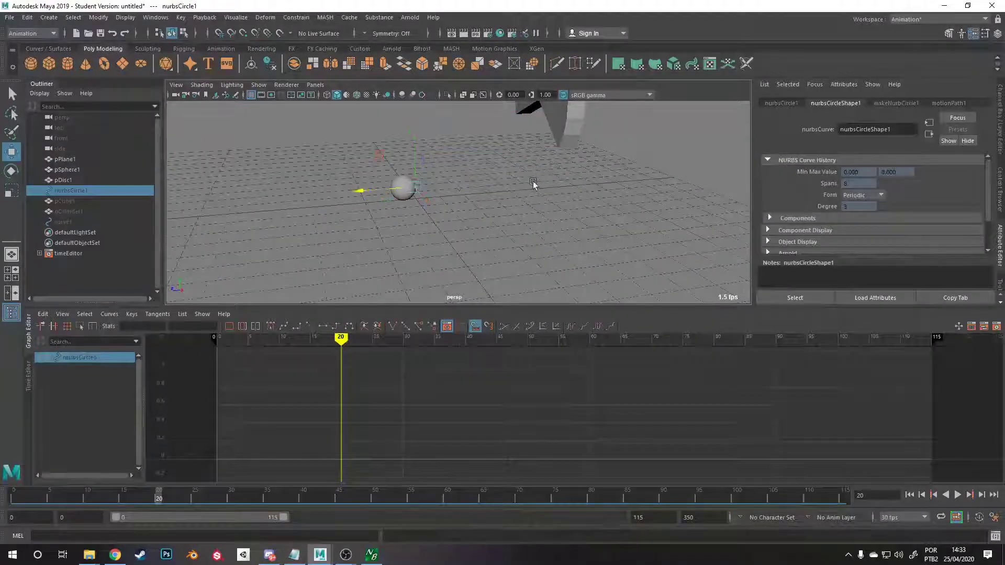
Select the sphere at frame 20 and squash it vertically to roughly 60% of its height.
left_click_drag(528, 173, 510, 207, "alt")
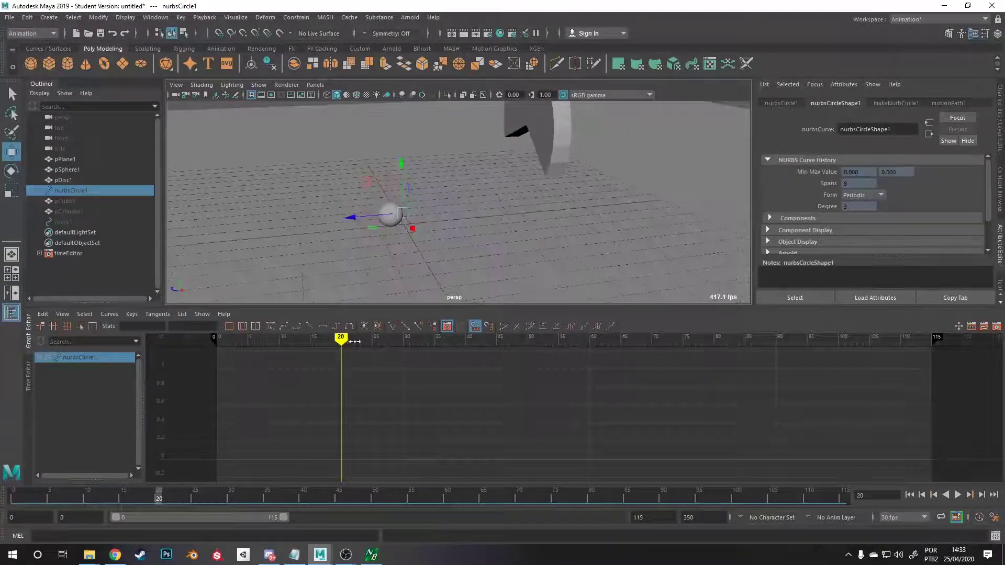
mouse_move(340, 337)
left_mouse_down()
mouse_move(291, 337)
mouse_move(408, 337)
left_mouse_up()
left_click(361, 162)
left_click_drag(439, 245, 543, 173, "alt")
mouse_move(408, 339)
left_mouse_down()
mouse_move(377, 339)
mouse_move(417, 339)
mouse_move(408, 339)
left_mouse_up()
mouse_move(509, 219)
left_mouse_down("alt")
mouse_move(498, 195)
mouse_move(518, 206)
left_mouse_up("alt")
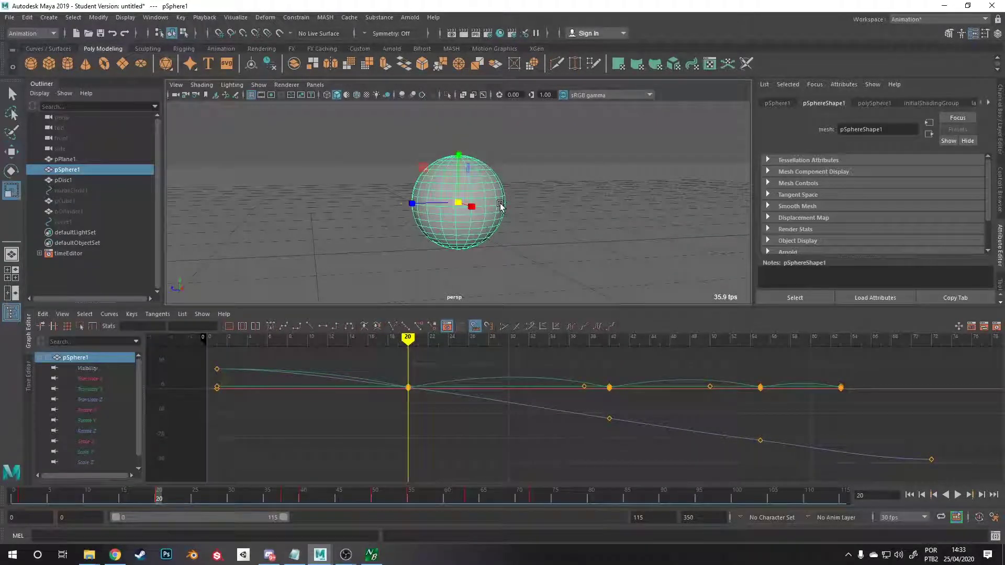
left_click_drag(458, 154, 458, 176)
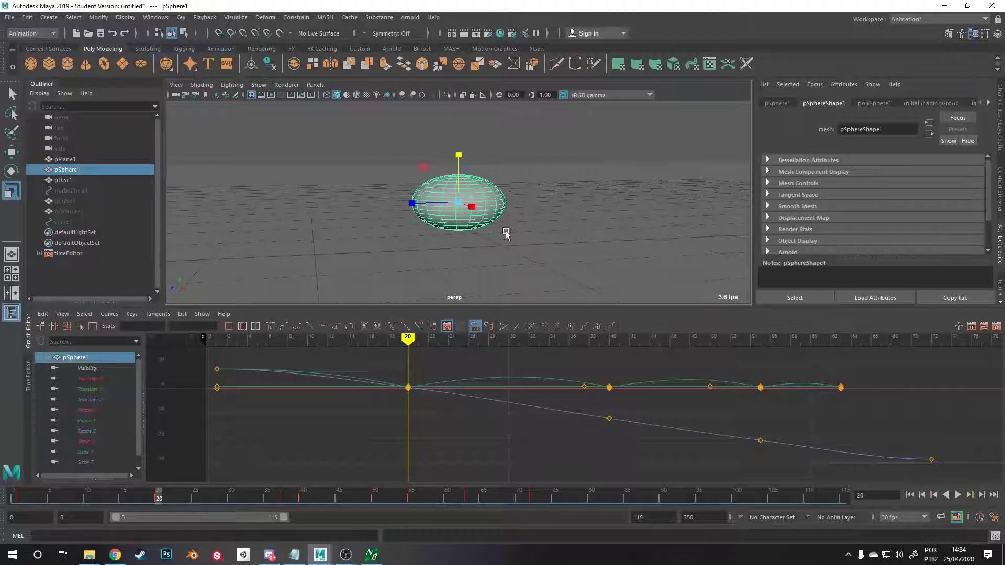
Try a different vertical scale on the squashed sphere at frame 20 and undo it.
left_click_drag(505, 234, 443, 134, "alt")
key("w")
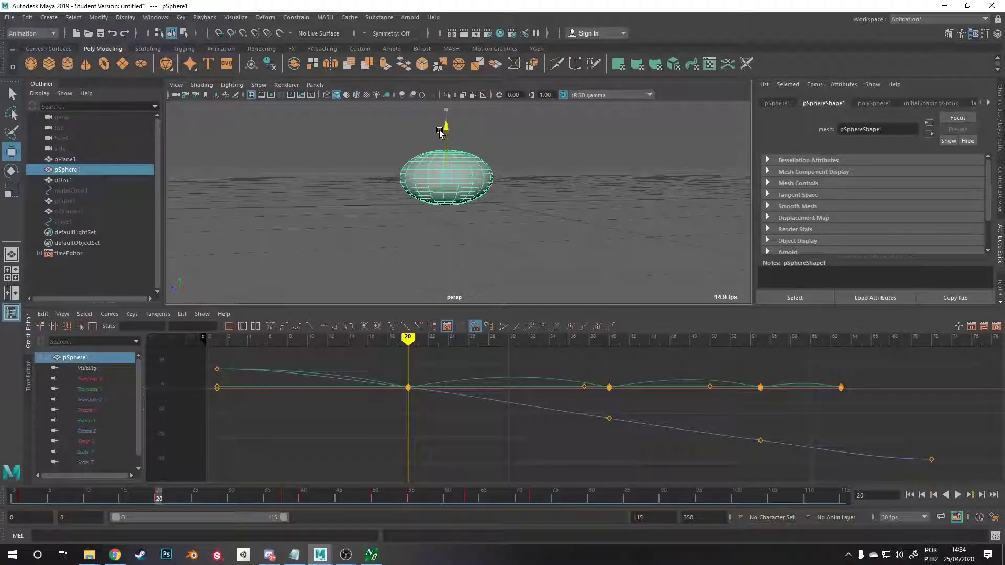
left_click_drag(439, 133, 484, 216, "alt")
key("r")
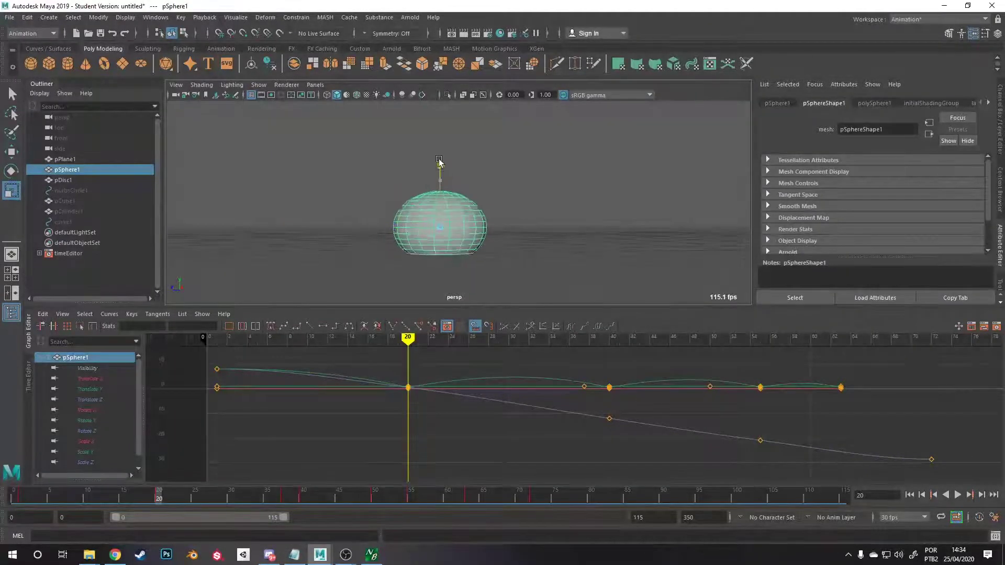
left_click_drag(438, 159, 440, 186)
key("ctrl+z")
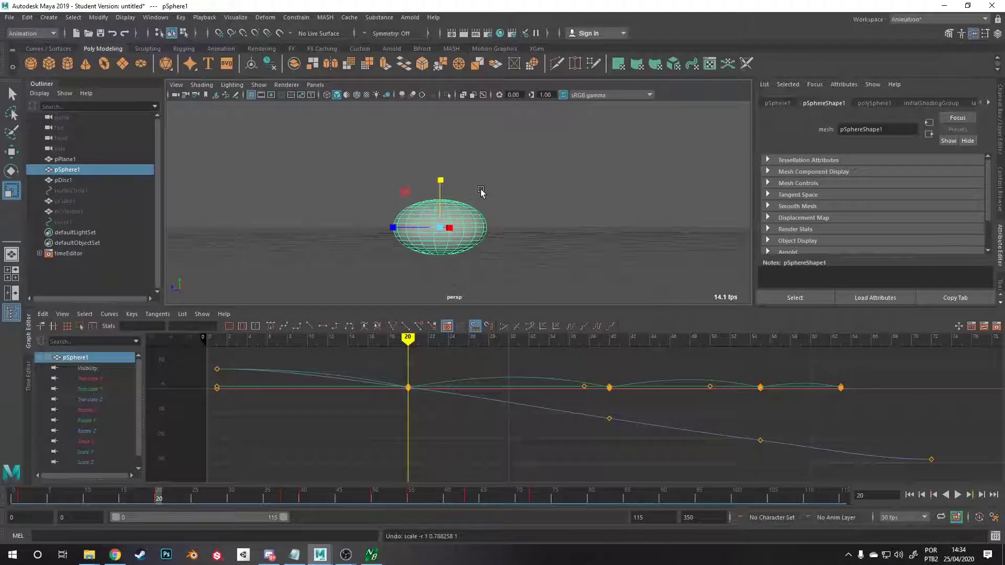
Widen the squashed sphere along Z and X to preserve its volume, and key the pose at frame 20.
left_click_drag(474, 177, 440, 183, "alt")
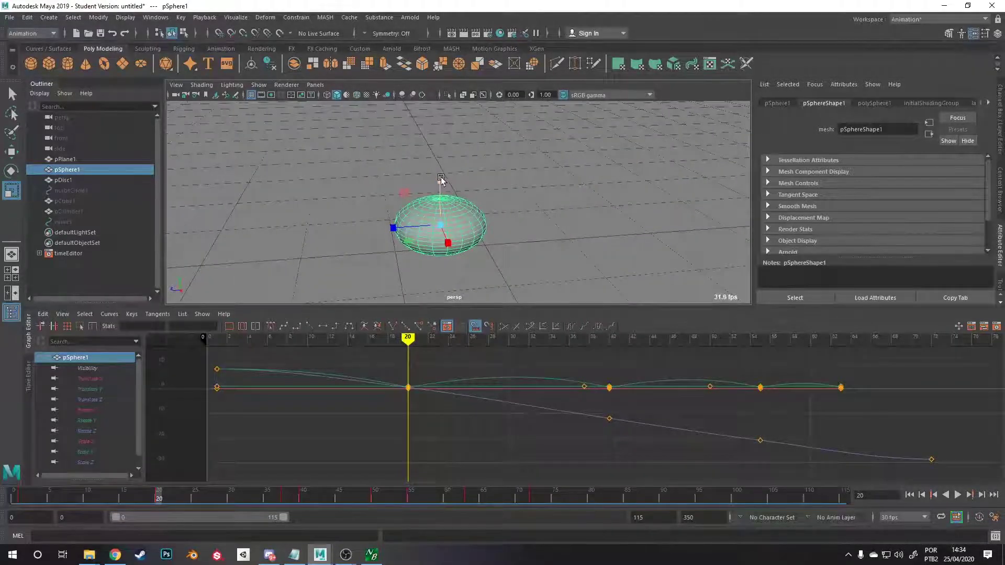
left_click(438, 184)
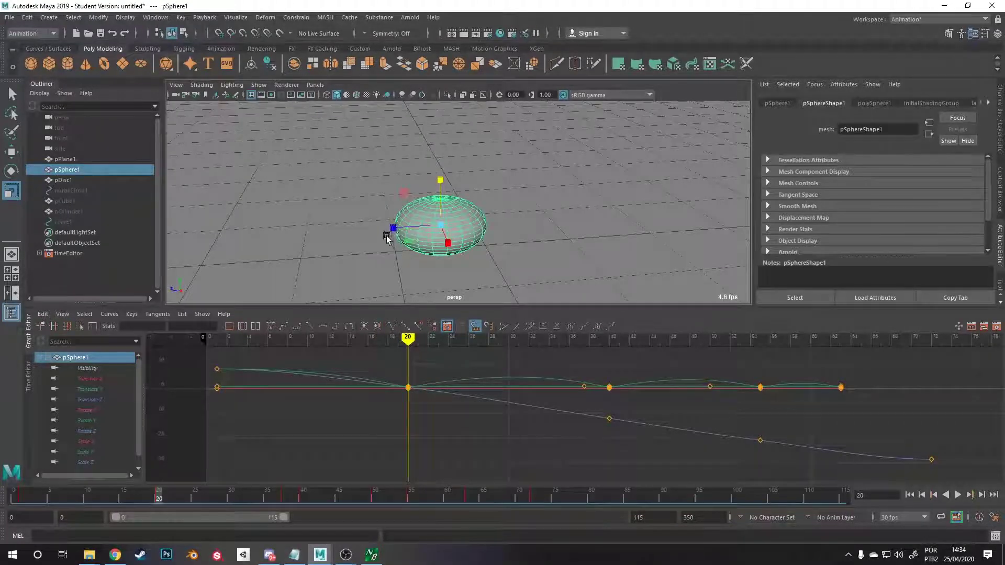
left_click_drag(391, 232, 377, 226)
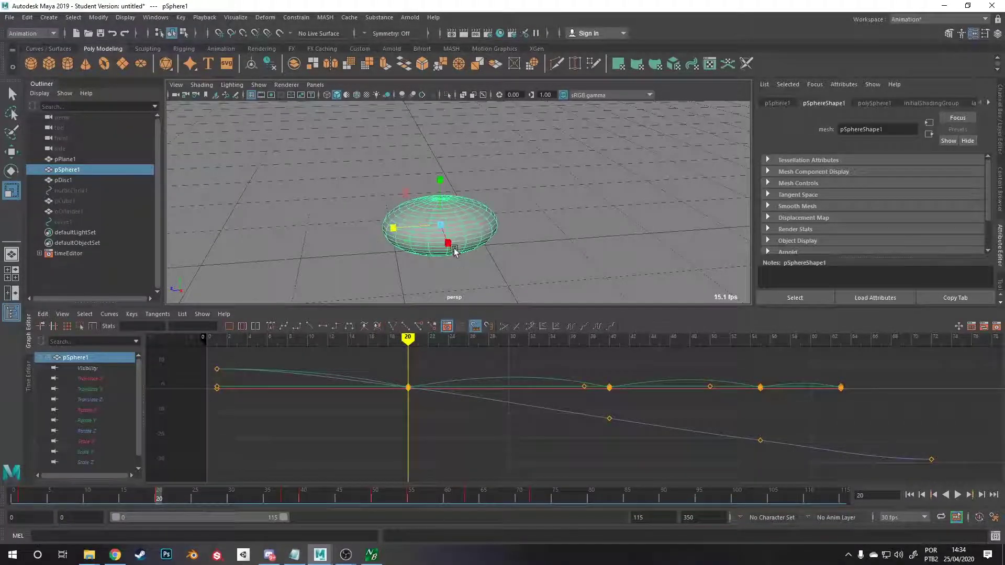
left_click_drag(464, 253, 493, 252, "alt")
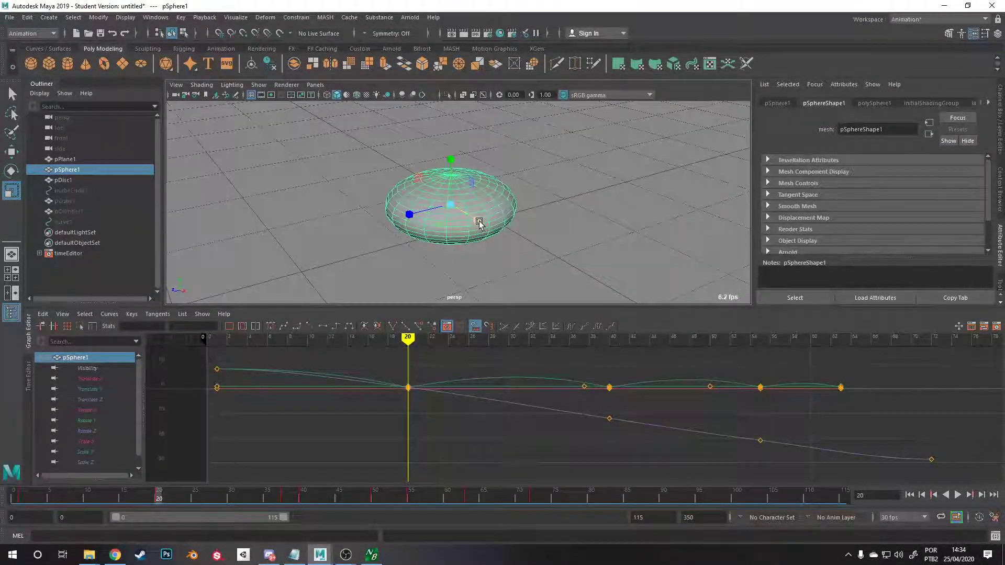
left_click_drag(479, 224, 405, 223)
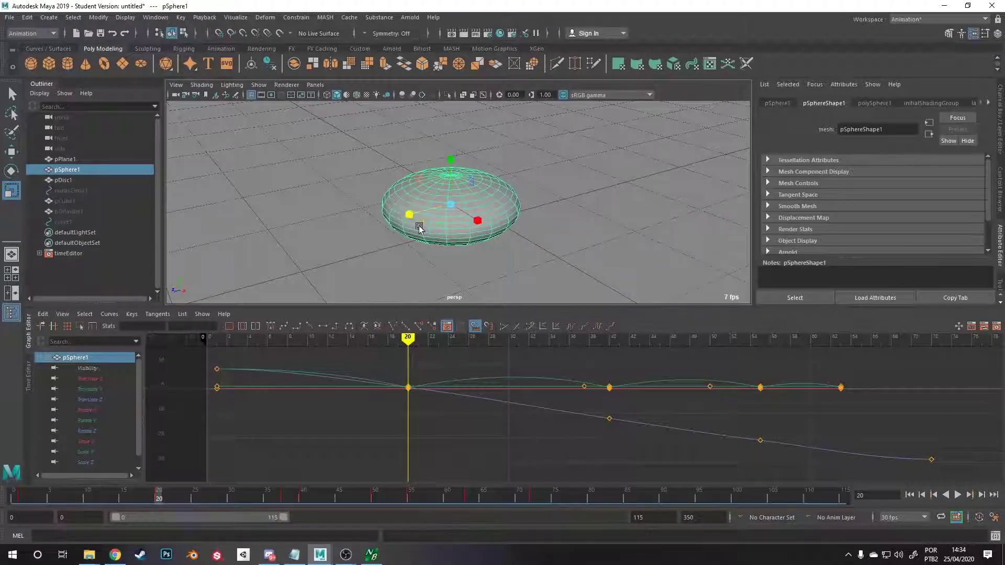
key("s")
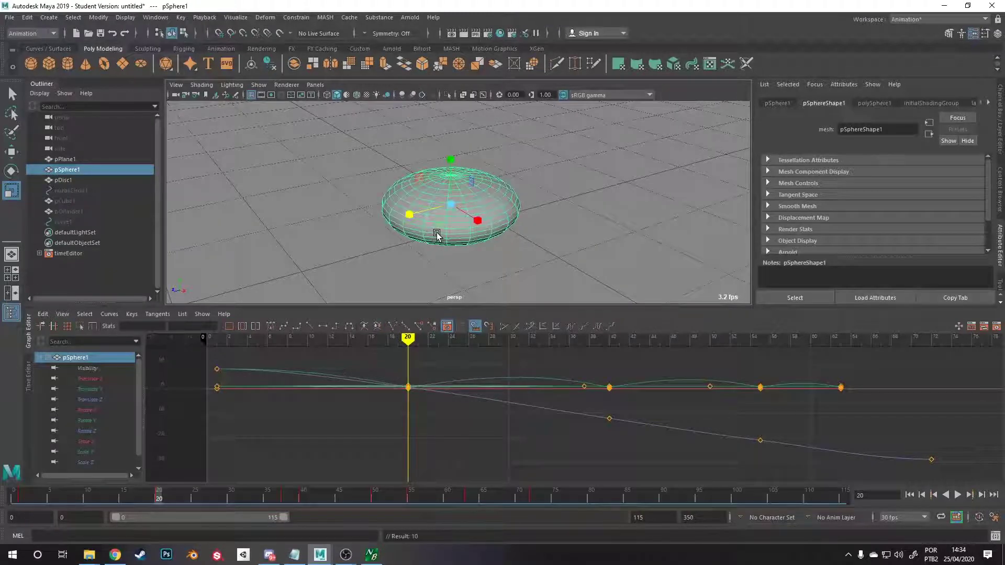
Scrub from frame 1 to frame 12 of the sphere's first fall and tilt the flattened sphere about its X axis.
left_click_drag(410, 335, 217, 337)
left_click_drag(396, 130, 388, 194, "alt")
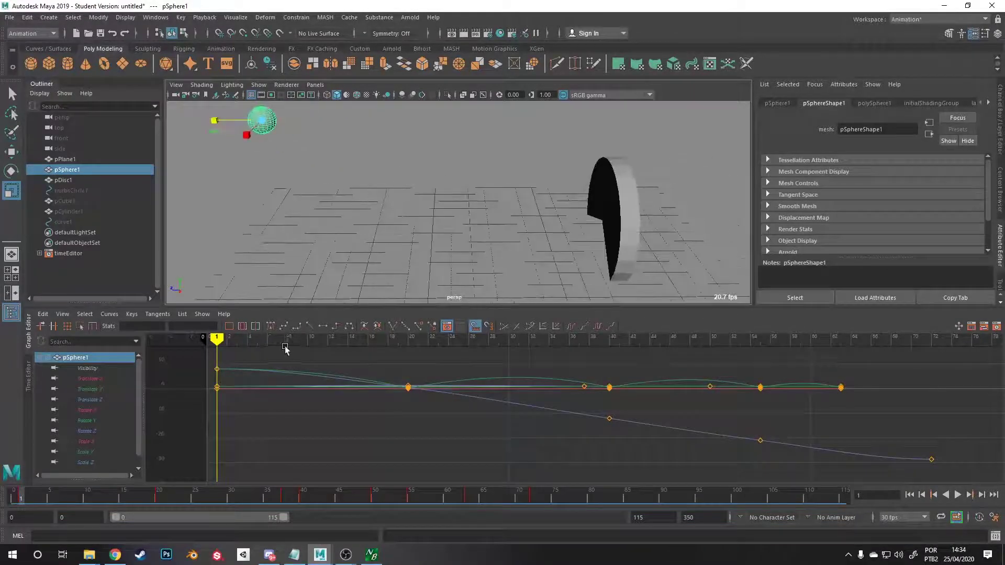
mouse_move(281, 341)
left_mouse_down()
mouse_move(417, 366)
mouse_move(226, 375)
mouse_move(320, 375)
mouse_move(311, 374)
mouse_move(327, 345)
left_mouse_up()
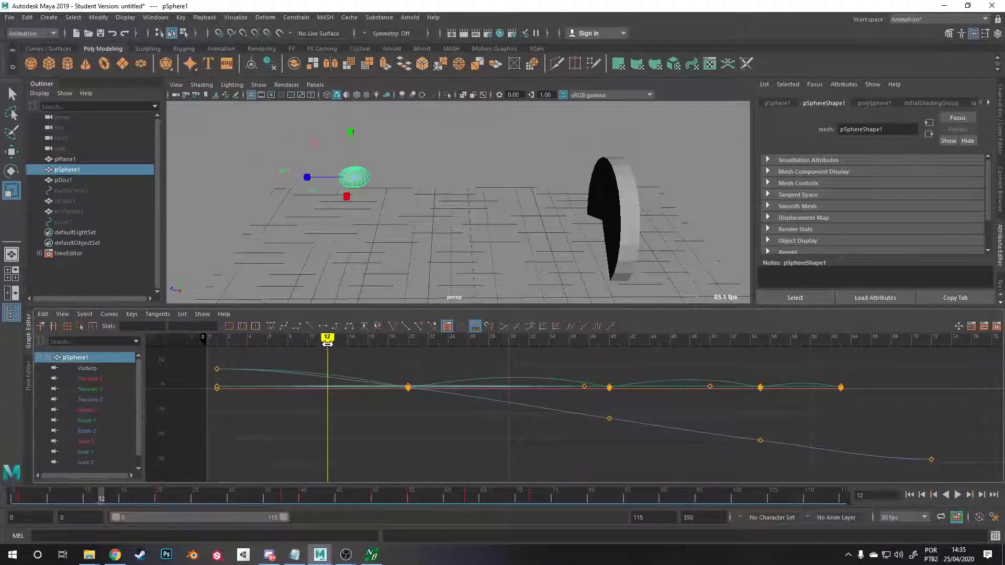
left_click_drag(417, 192, 427, 180, "alt")
key("e")
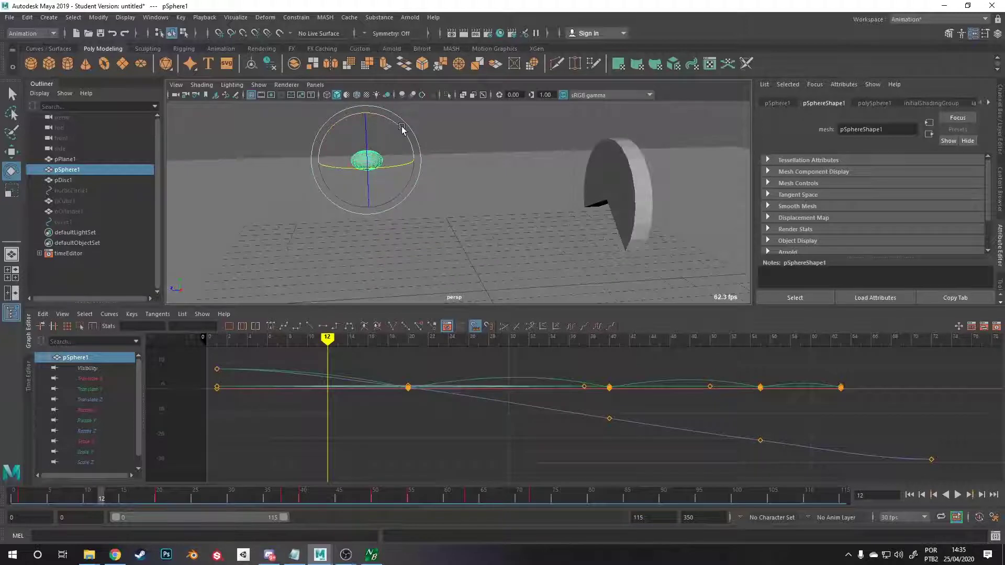
left_click_drag(404, 133, 370, 114)
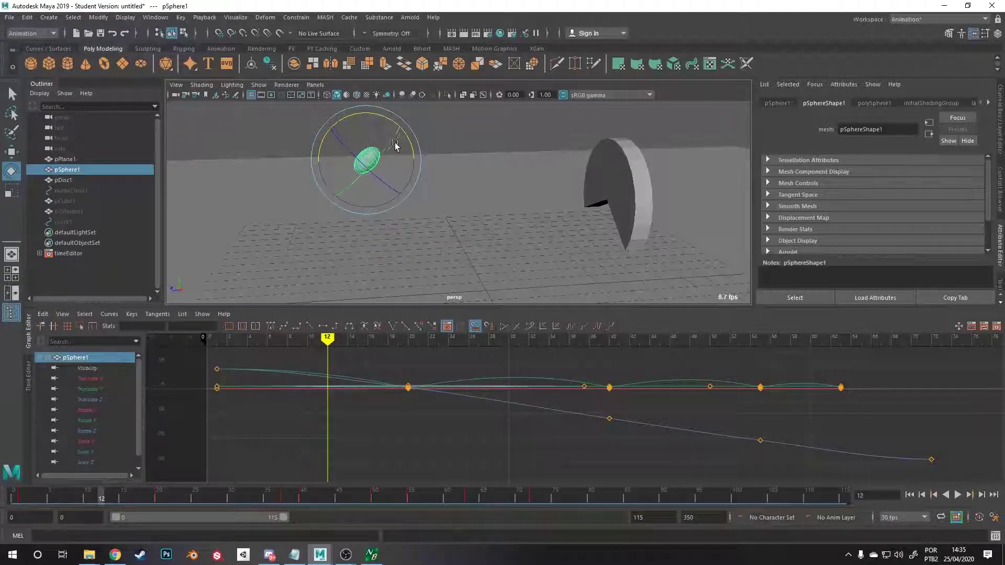
Scale the sphere into a stretched shape, align its rotation with the falling direction, and key the pose at frame 12.
key("t")
left_click(366, 163)
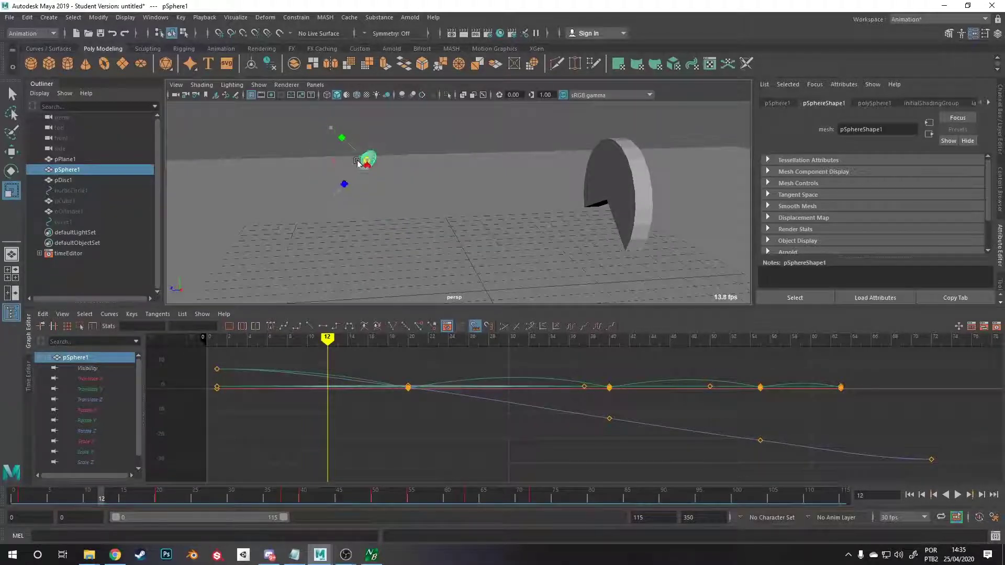
left_click(359, 162)
left_click(366, 164)
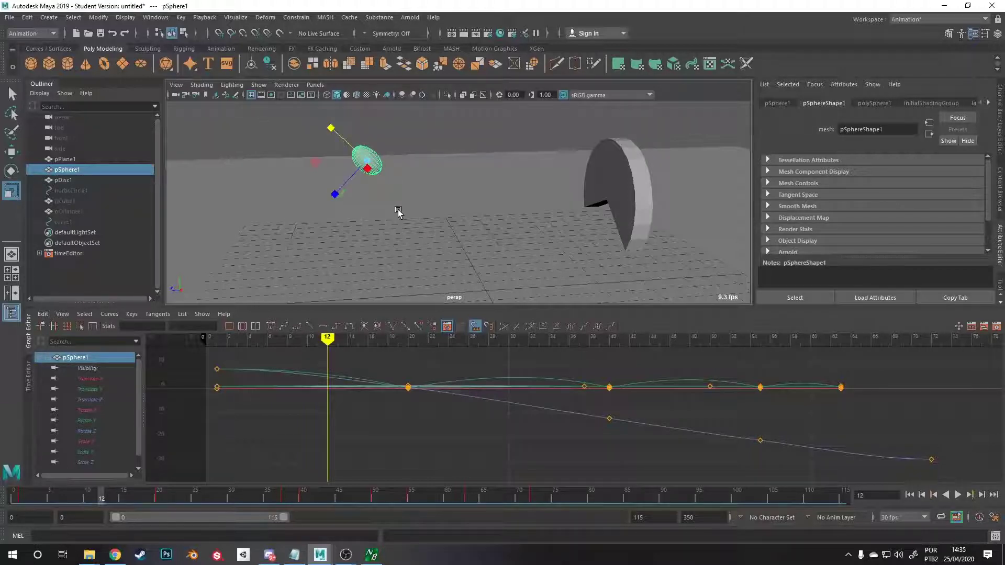
key("e")
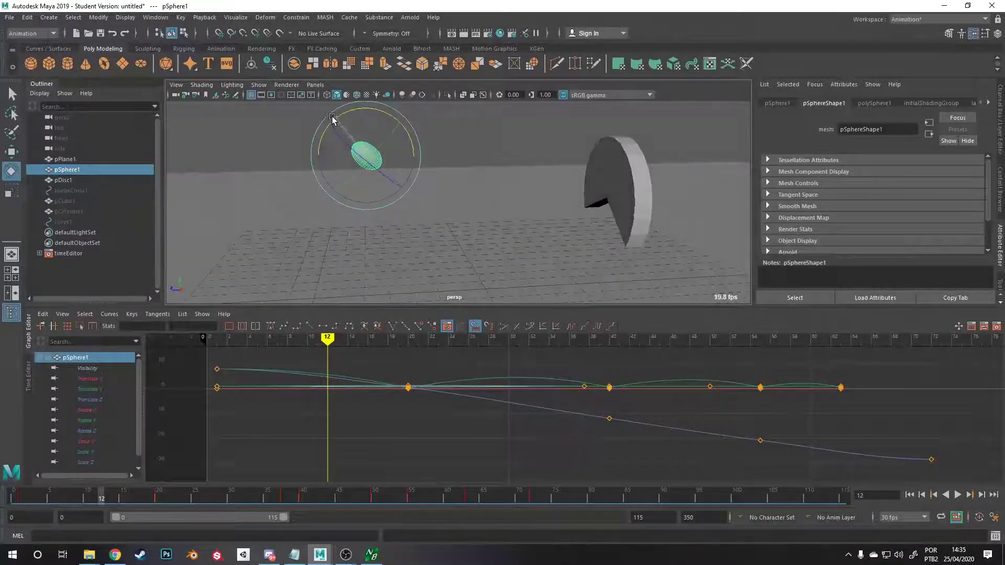
left_click_drag(332, 117, 354, 268)
key("s")
Scrub the sphere to frames 19 and 18, frame all its animation curves, and select the Rotate X key at frame 12.
left_click_drag(325, 341, 401, 349)
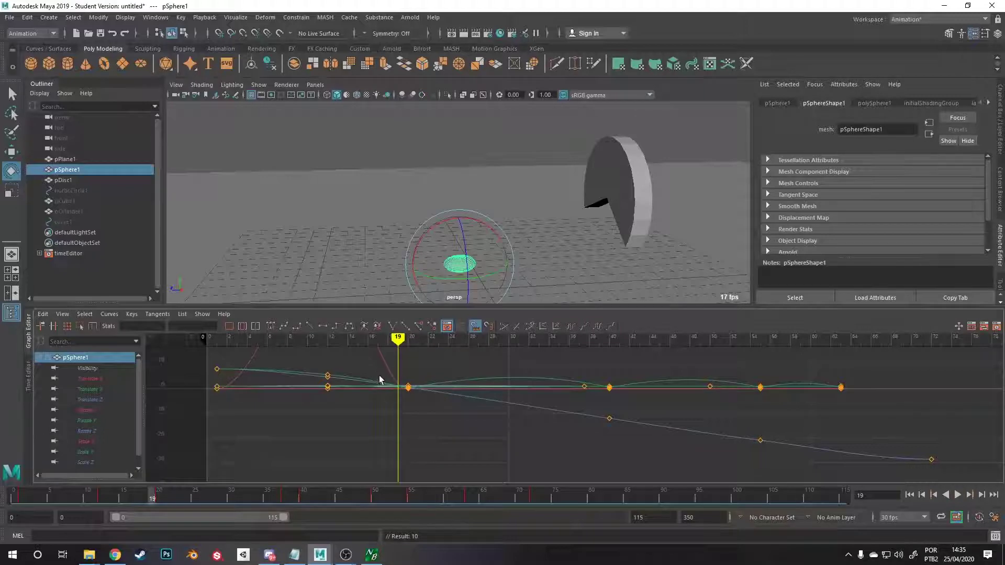
left_click(379, 375)
key("f")
left_click(327, 369)
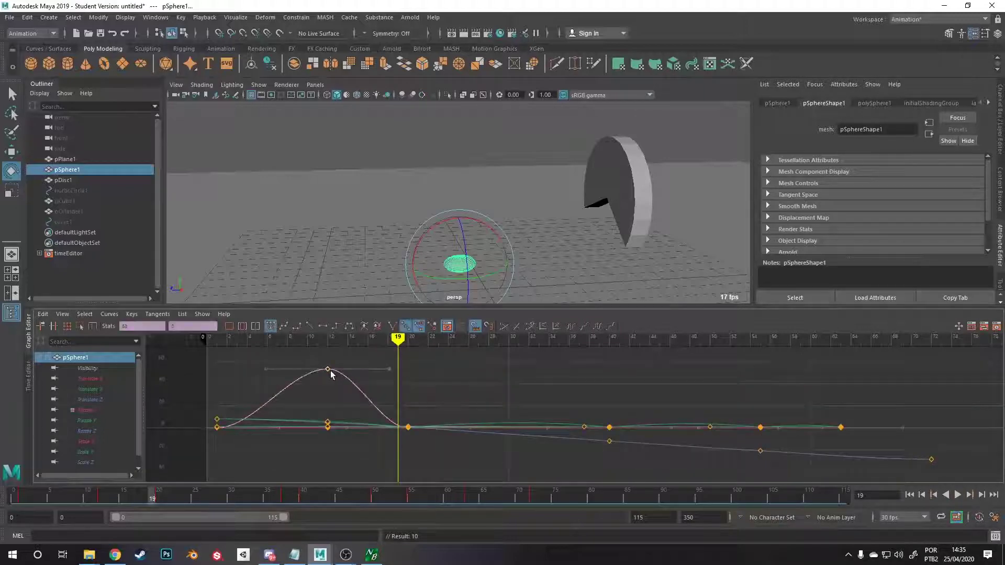
mouse_move(398, 338)
left_mouse_down()
mouse_move(336, 337)
mouse_move(388, 339)
left_mouse_up()
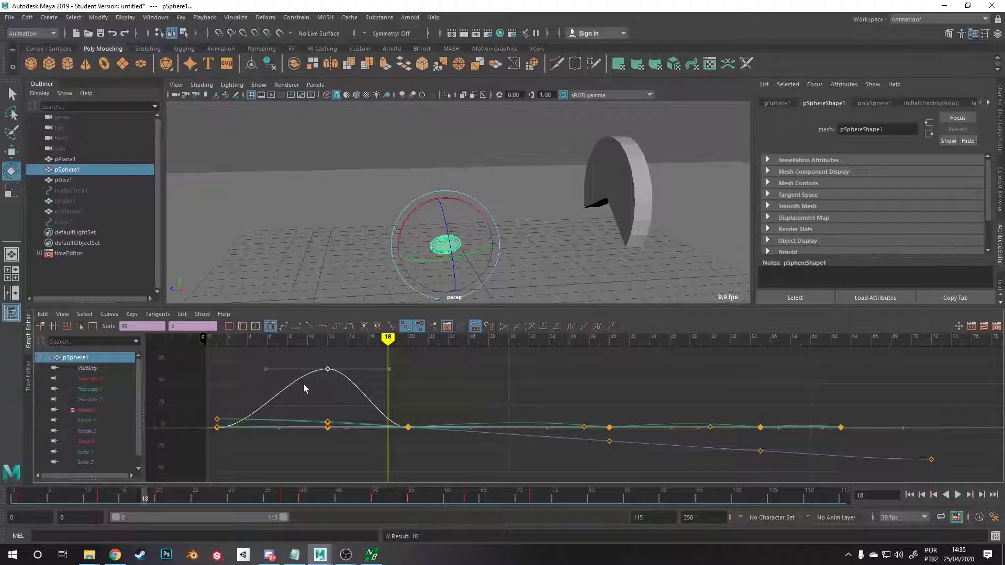
Isolate the sphere's rotate and scale curves and move their keys from frame 12 to frame 19, just before the impact.
key("ctrl+z")
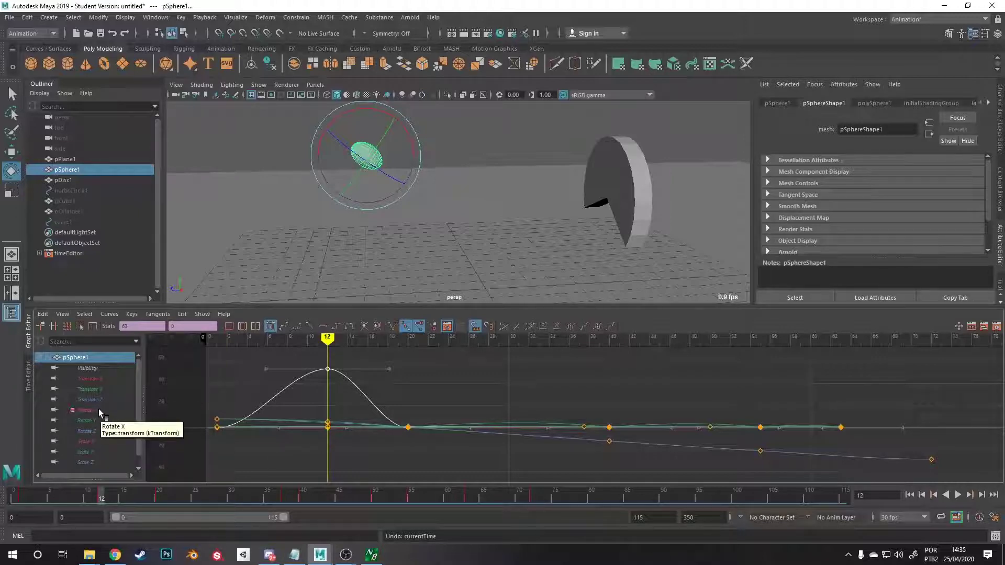
left_click_drag(98, 409, 98, 461)
key("f")
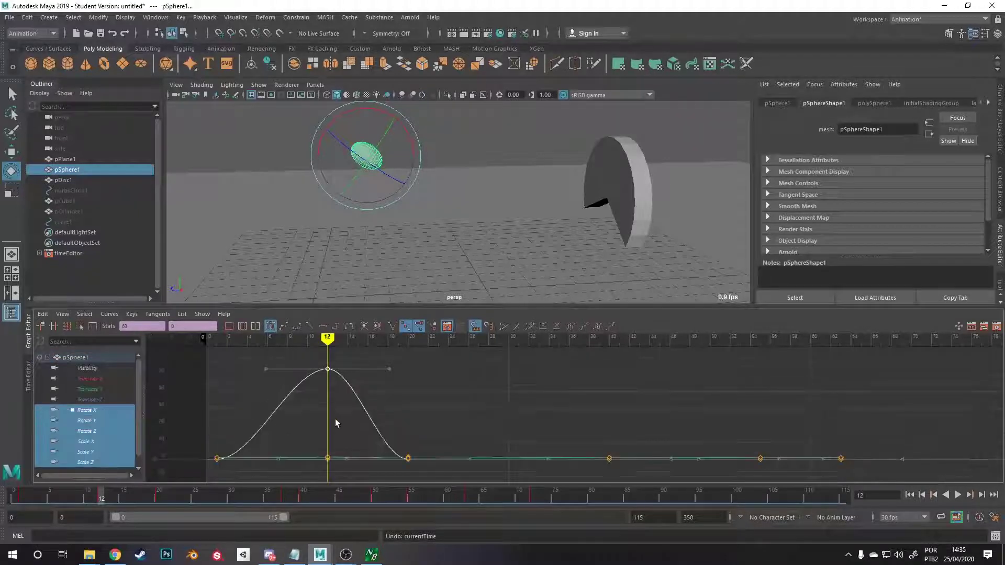
left_click(335, 419)
left_click_drag(343, 359, 309, 473)
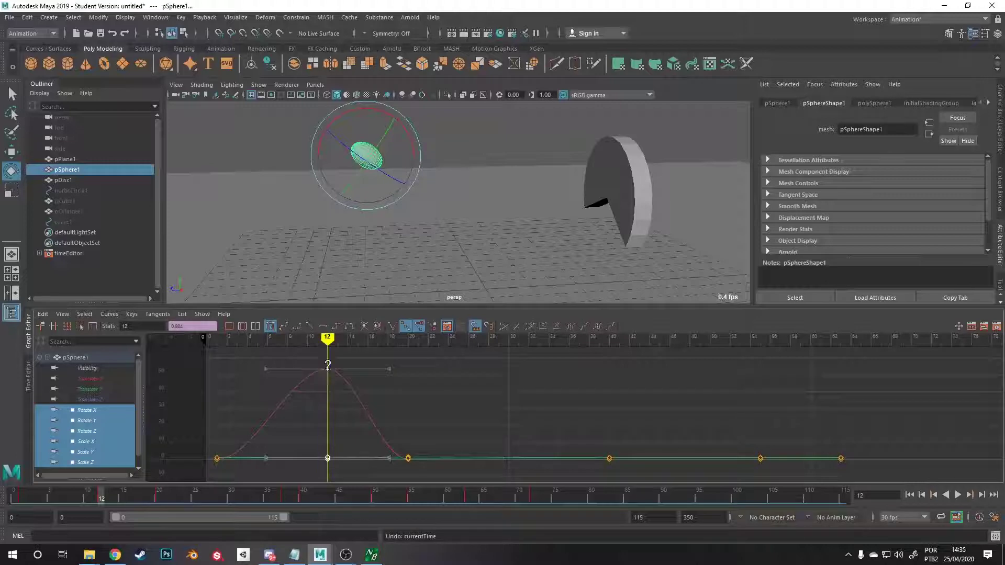
middle_click_drag(327, 365, 398, 370, "shift")
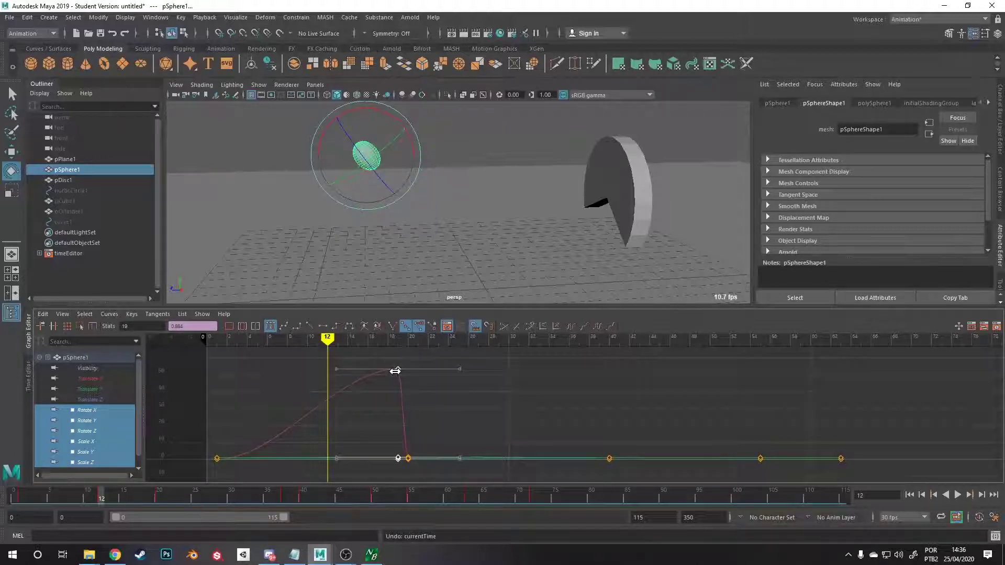
Rotate the stretched sphere about its X axis at frame 19 to align it with the falling direction.
mouse_move(377, 341)
left_mouse_down()
mouse_move(288, 340)
mouse_move(418, 343)
mouse_move(400, 347)
left_mouse_up()
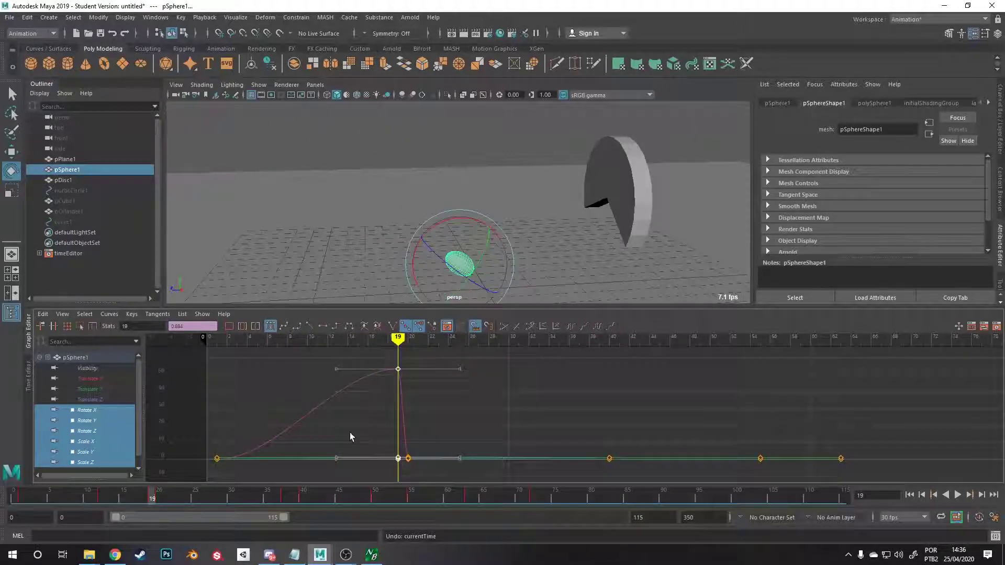
left_click(390, 403)
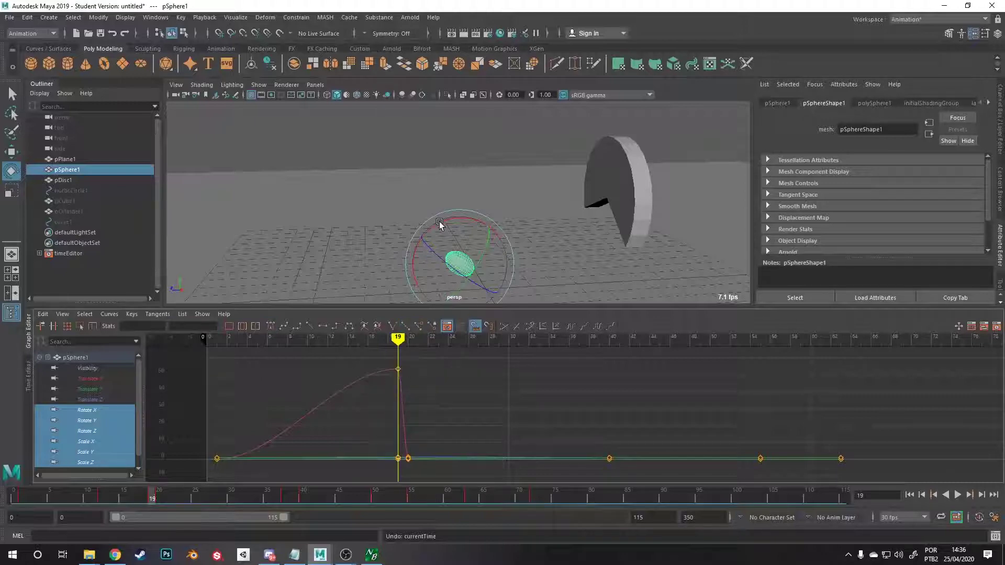
left_click_drag(439, 221, 456, 222)
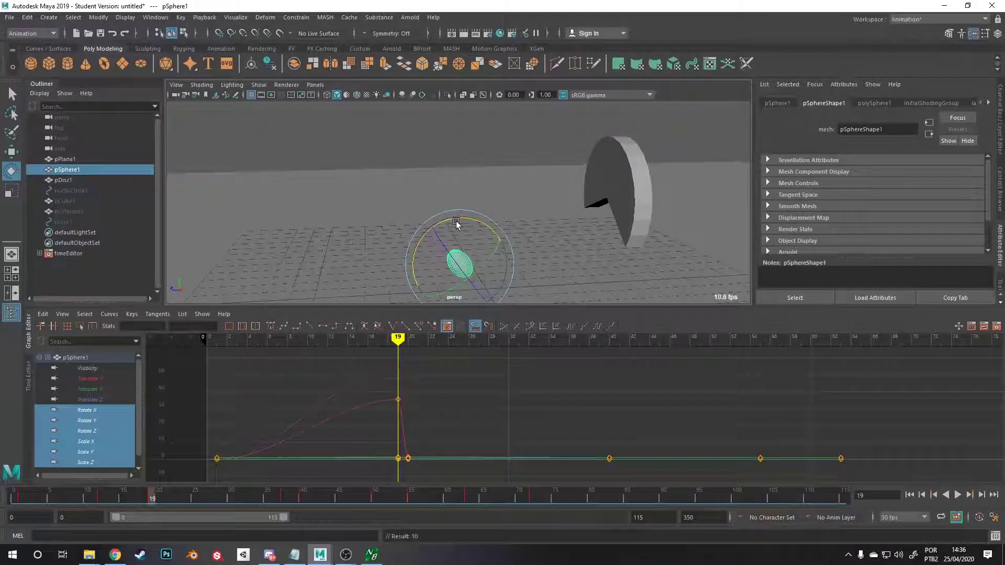
Rotate the sphere about its X axis at frame 9 so its stretch follows the arc of the fall.
mouse_move(398, 338)
left_mouse_down()
mouse_move(246, 337)
mouse_move(296, 338)
left_mouse_up()
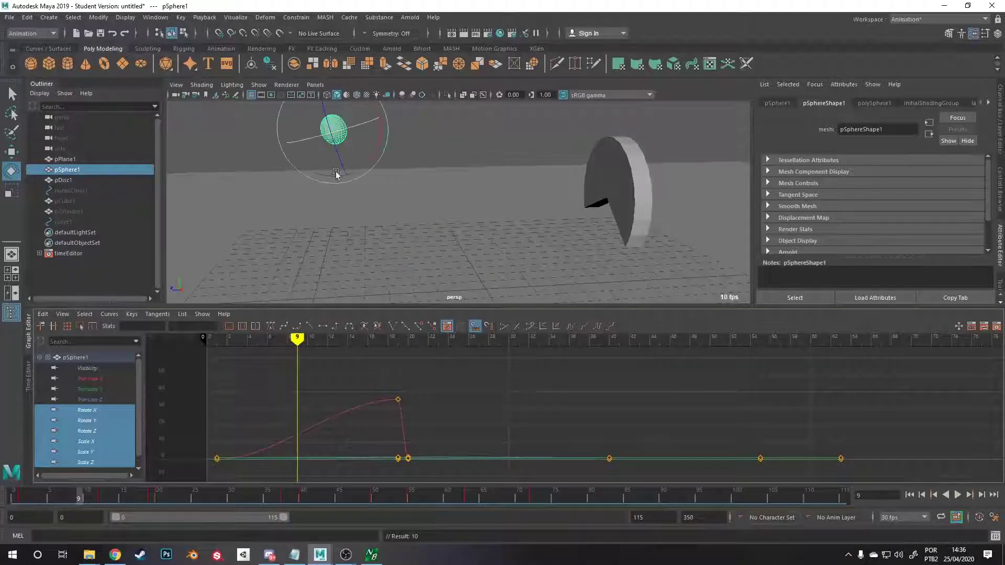
mouse_move(382, 140)
left_mouse_down()
mouse_move(385, 90)
mouse_move(385, 157)
left_mouse_up()
mouse_move(297, 337)
left_mouse_down()
mouse_move(217, 338)
mouse_move(387, 338)
mouse_move(297, 338)
left_mouse_up()
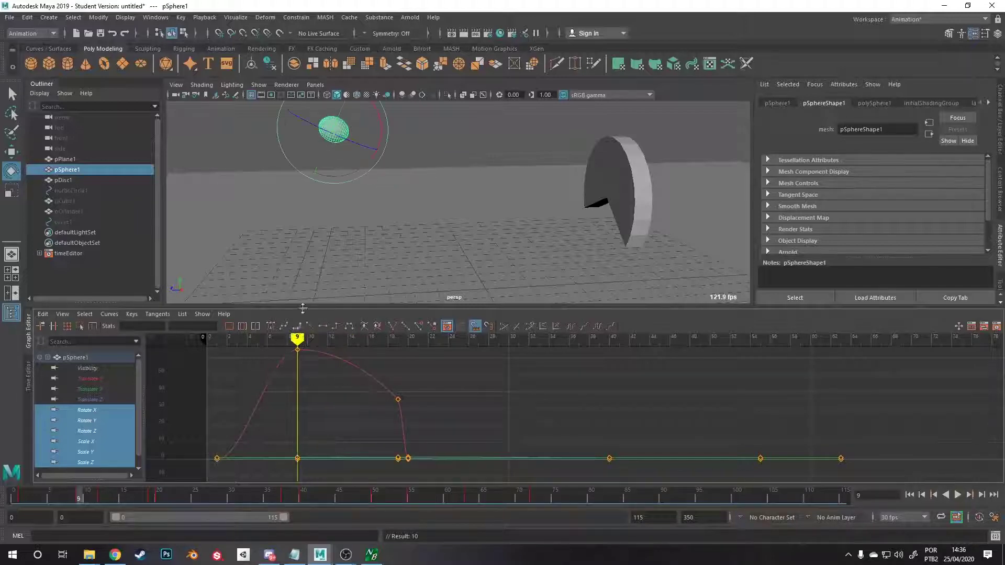
left_click_drag(382, 118, 369, 174)
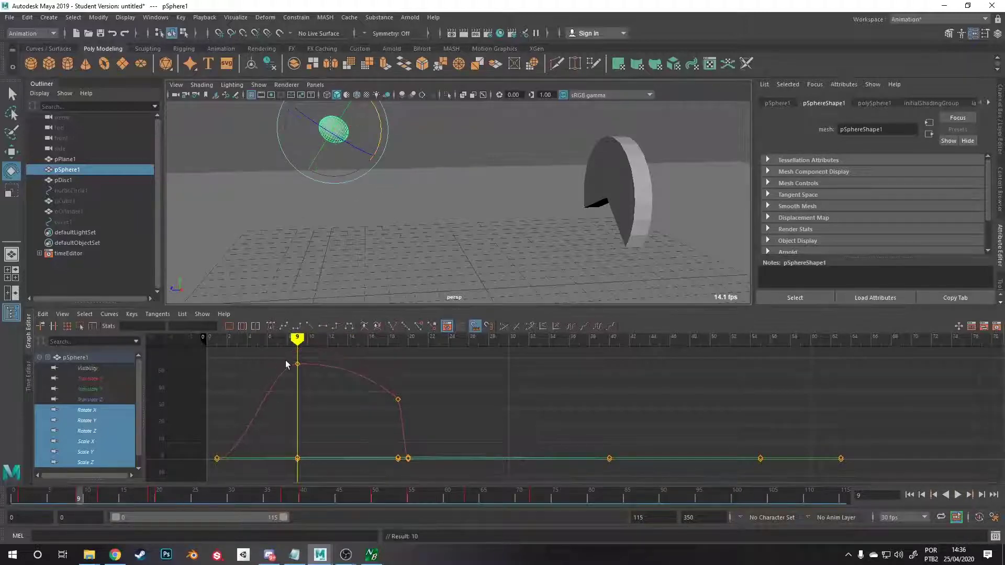
Rotate the sphere about its X axis at frame 1 to orient it for the start of the fall.
mouse_move(296, 338)
left_mouse_down()
mouse_move(238, 339)
mouse_move(216, 326)
left_mouse_up()
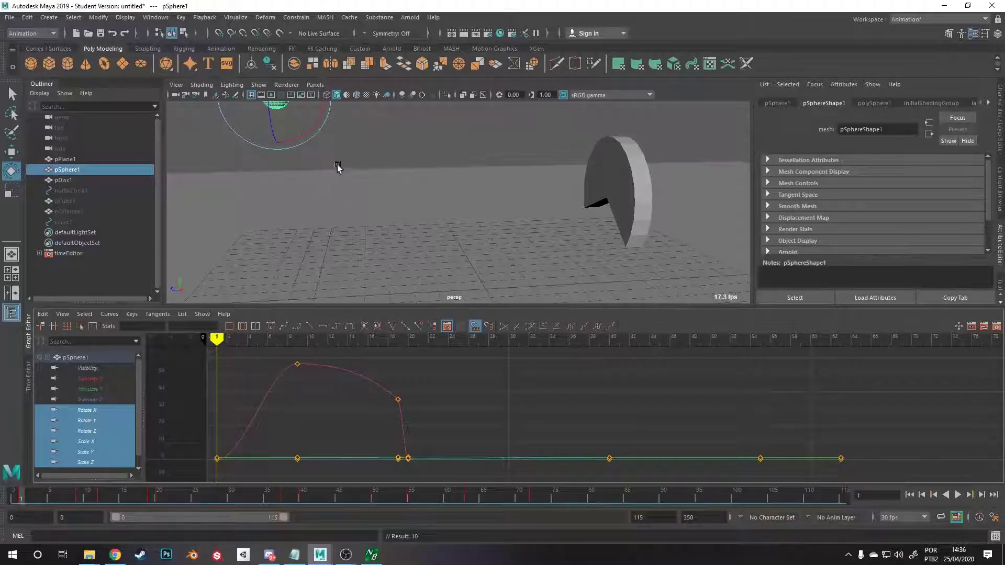
middle_click_drag(338, 166, 354, 197, "alt")
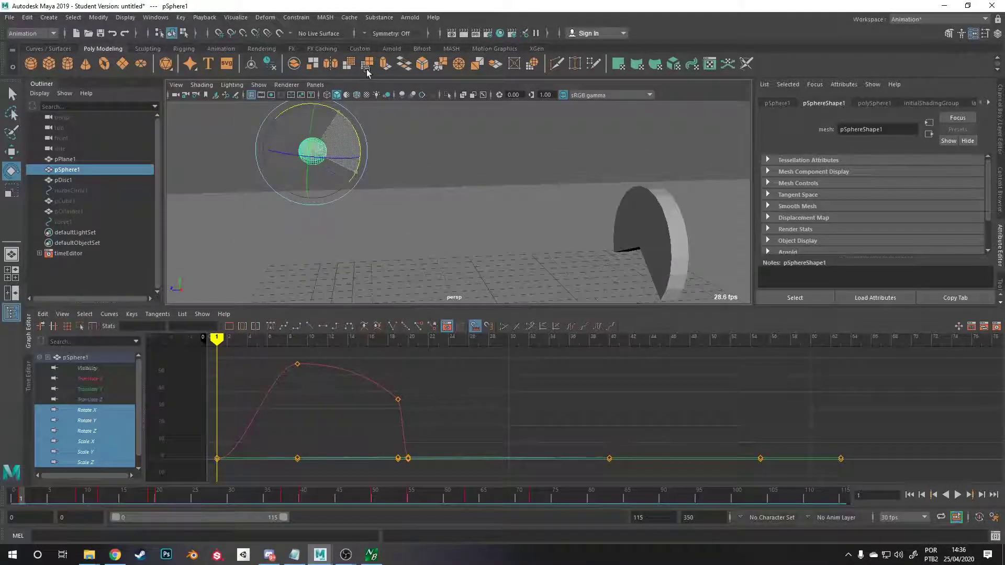
left_click(367, 69)
Scrub the sphere through its first fall to frame 23, isolate the Scale X curve, and examine frames 20 to 23 around the impact.
mouse_move(215, 338)
left_mouse_down()
mouse_move(308, 338)
mouse_move(388, 354)
mouse_move(368, 361)
mouse_move(316, 342)
mouse_move(378, 345)
left_mouse_up()
middle_click_drag(455, 235, 403, 140, "alt")
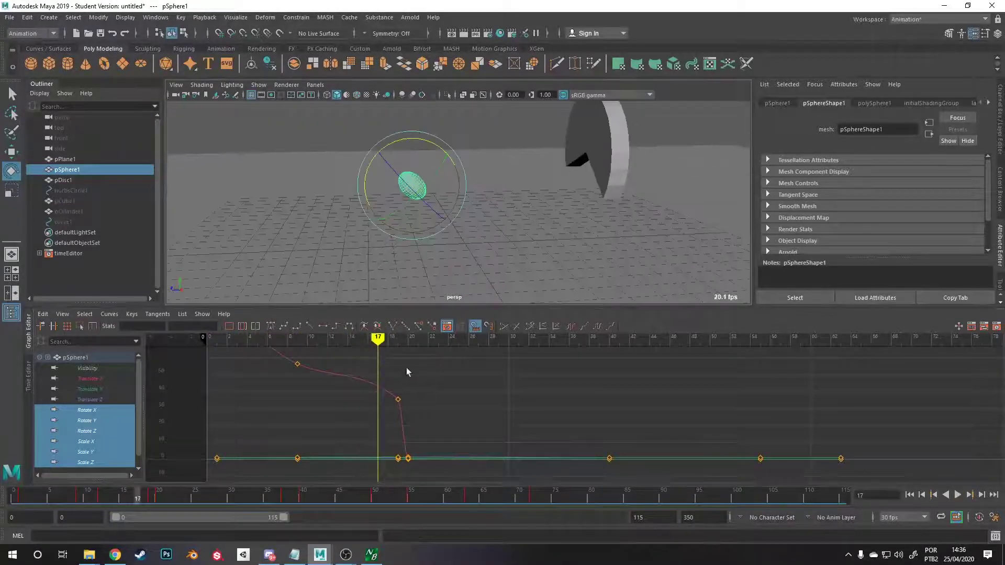
left_click_drag(387, 339, 438, 340)
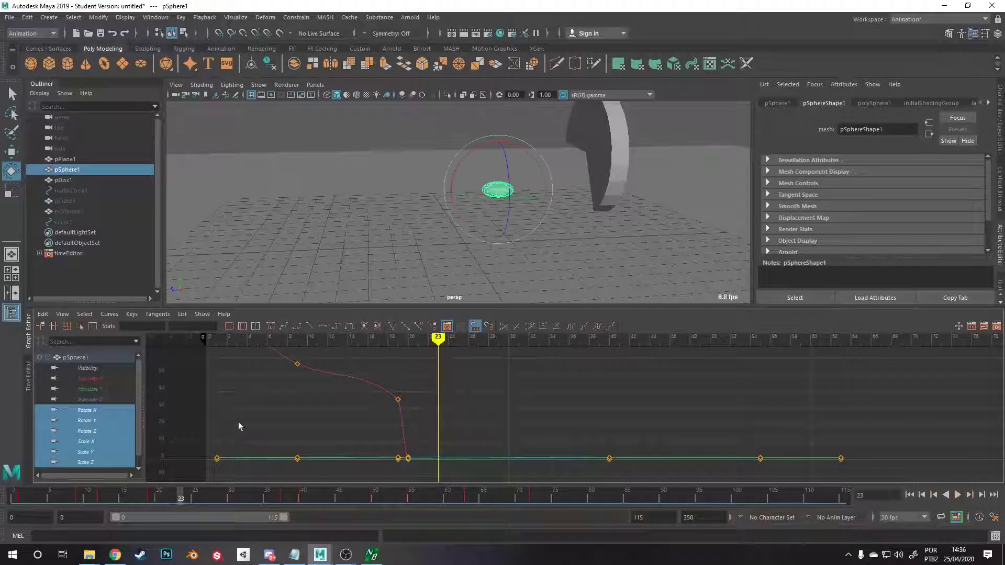
left_click(107, 450)
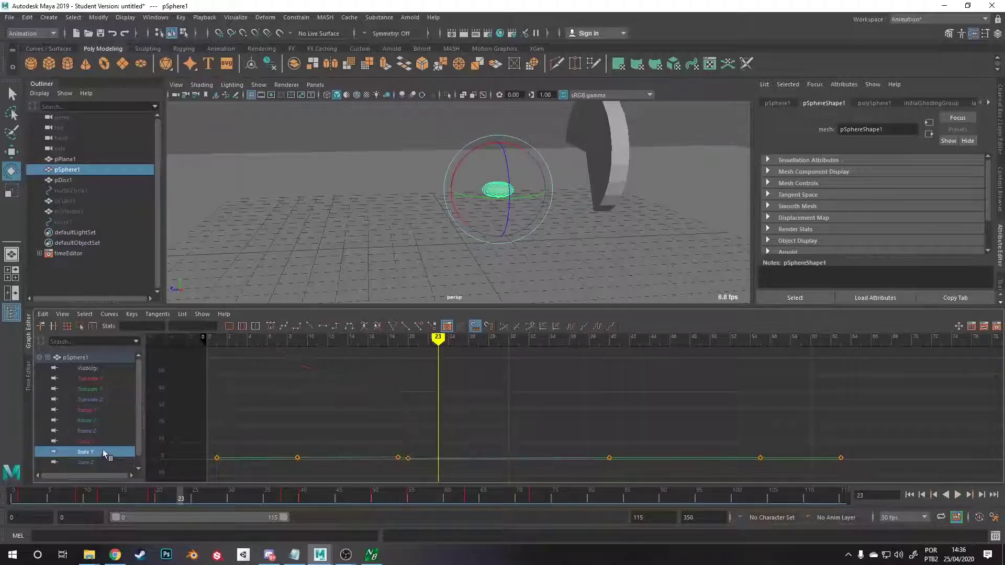
left_click(105, 442)
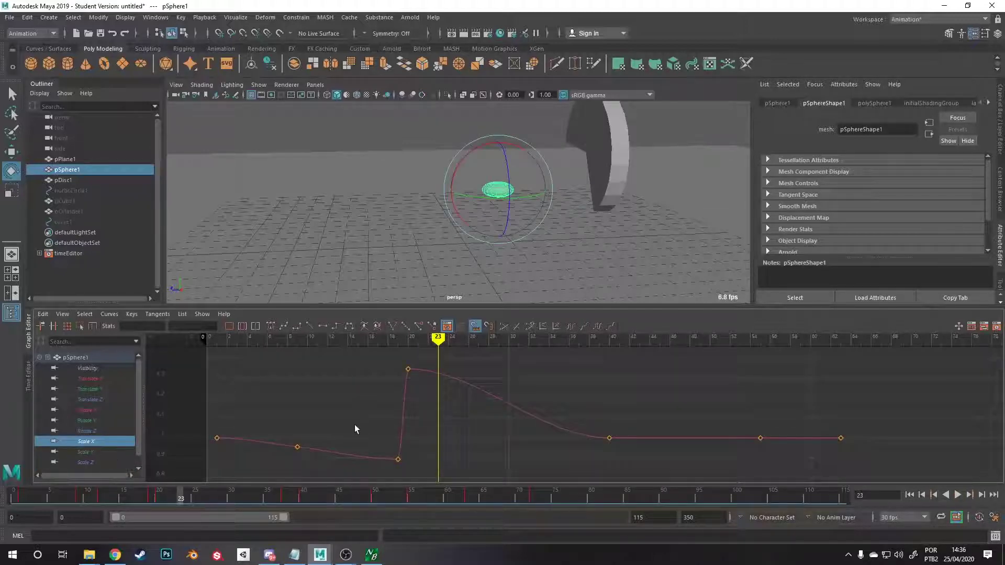
scroll(354, 425, "down", 3)
middle_click_drag(439, 397, 414, 421, "alt")
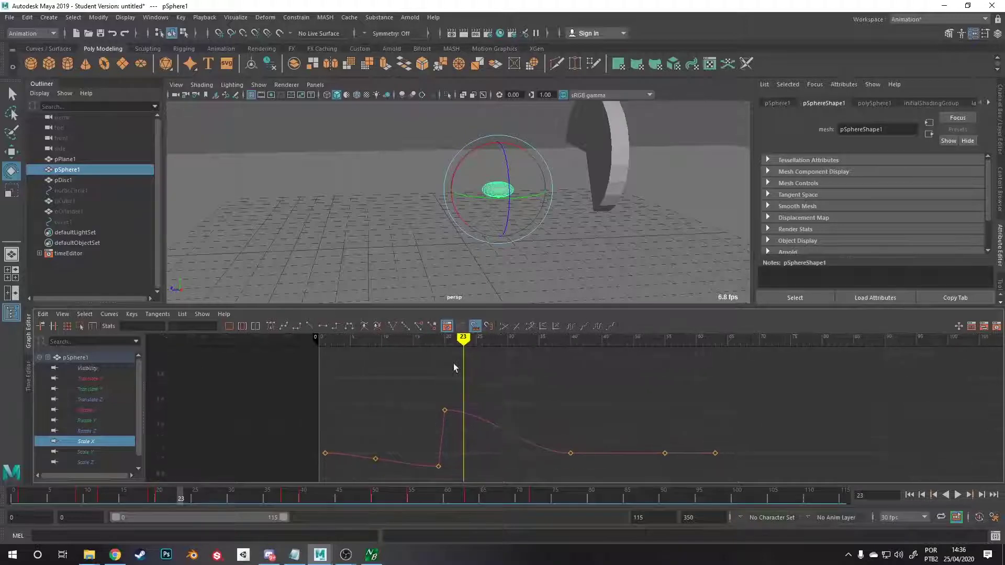
mouse_move(462, 340)
left_mouse_down()
mouse_move(375, 338)
mouse_move(450, 337)
left_mouse_up()
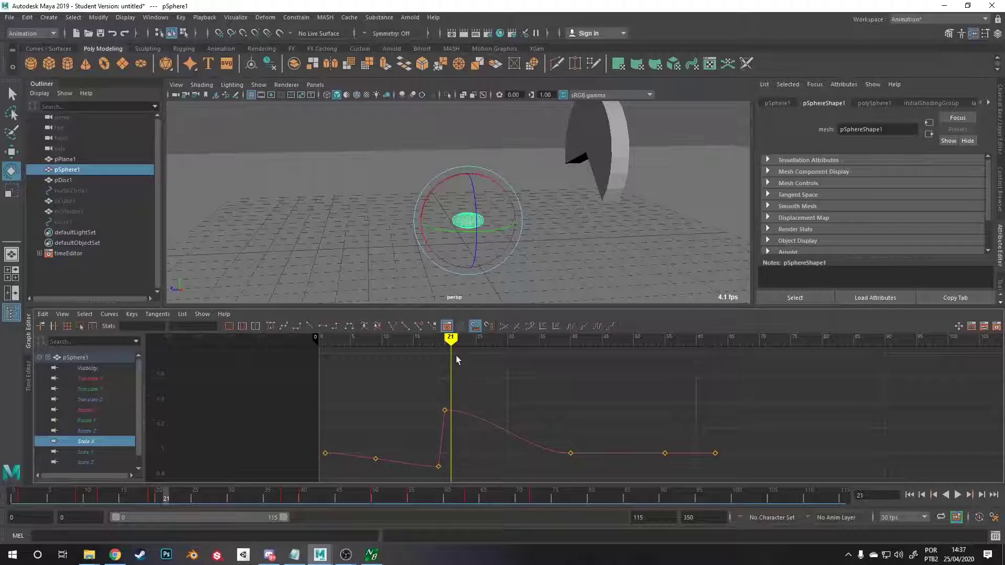
left_click_drag(448, 340, 443, 342)
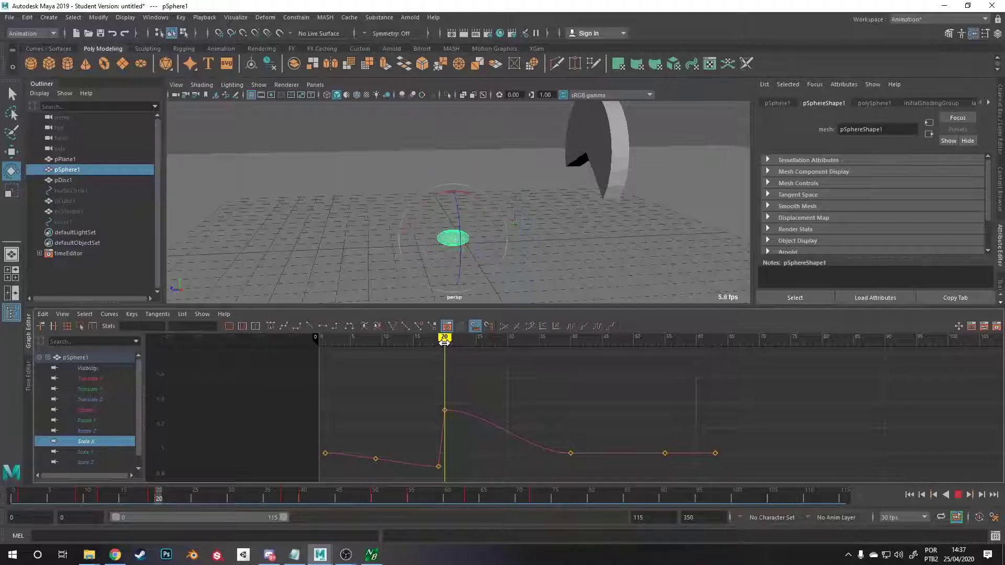
Try to copy the Scale X key from frame 19 to frame 21, and undo the paste.
left_click(439, 468)
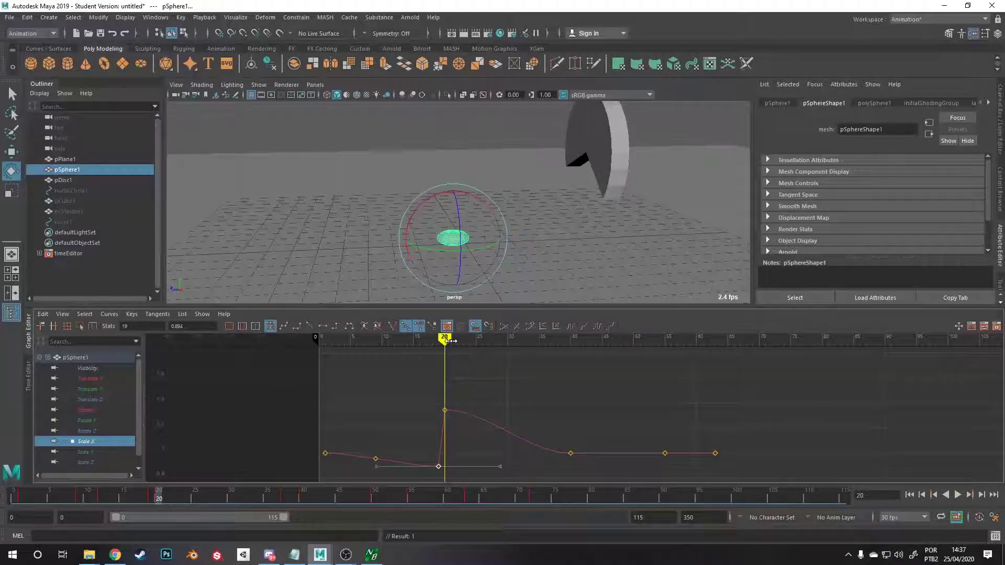
left_click_drag(449, 340, 451, 340)
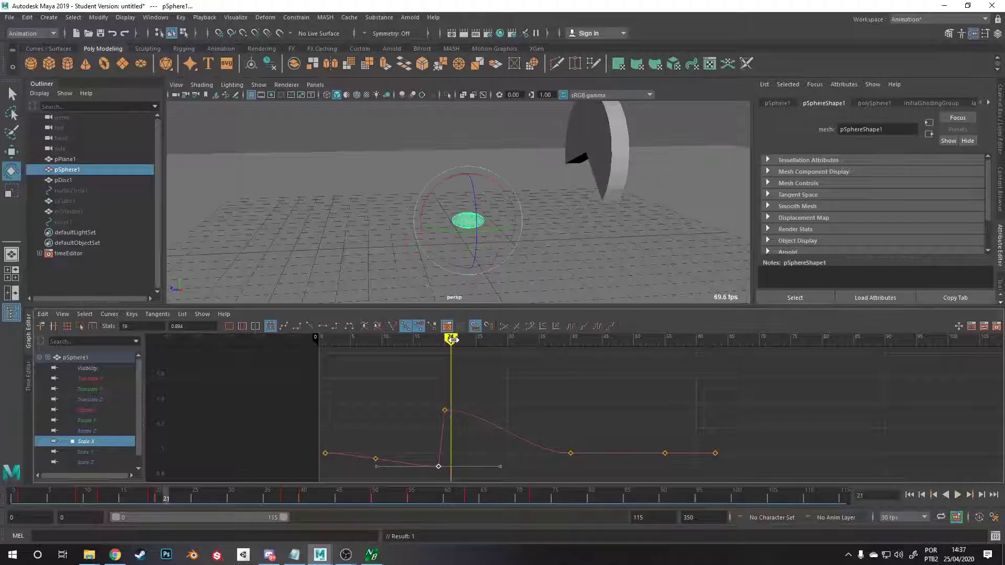
key("s")
key("ctrl+z")
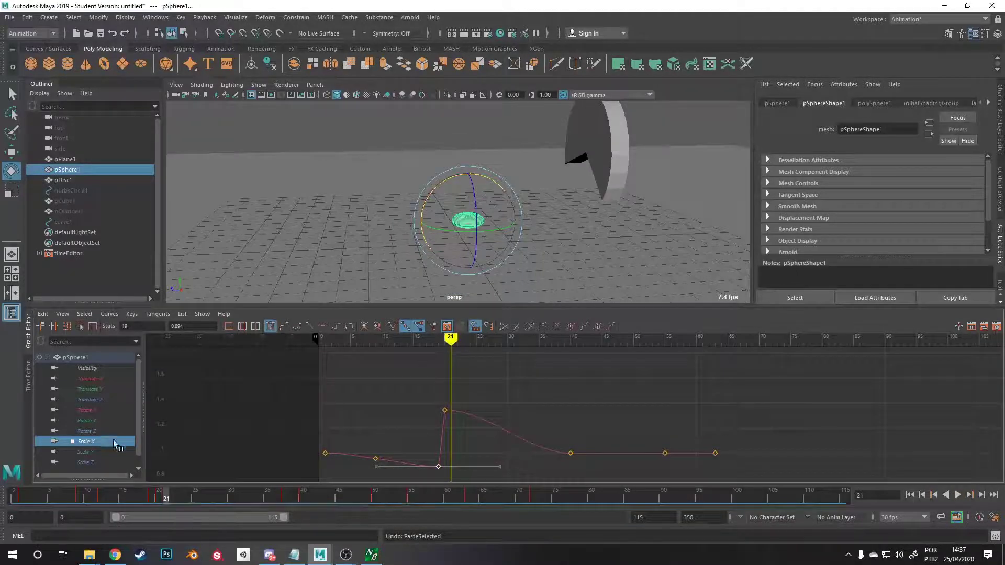
Isolate the Scale X, Y and Z curves and copy their keys from frame 19 to frame 21.
left_click(99, 460, "shift")
left_click(409, 453)
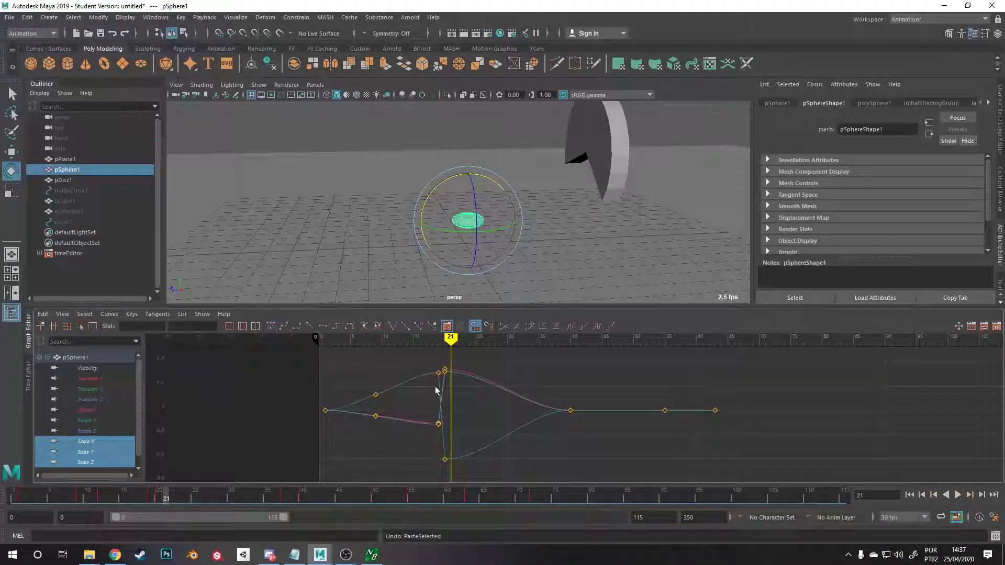
mouse_move(449, 341)
left_mouse_down()
mouse_move(438, 340)
mouse_move(440, 431)
left_mouse_up()
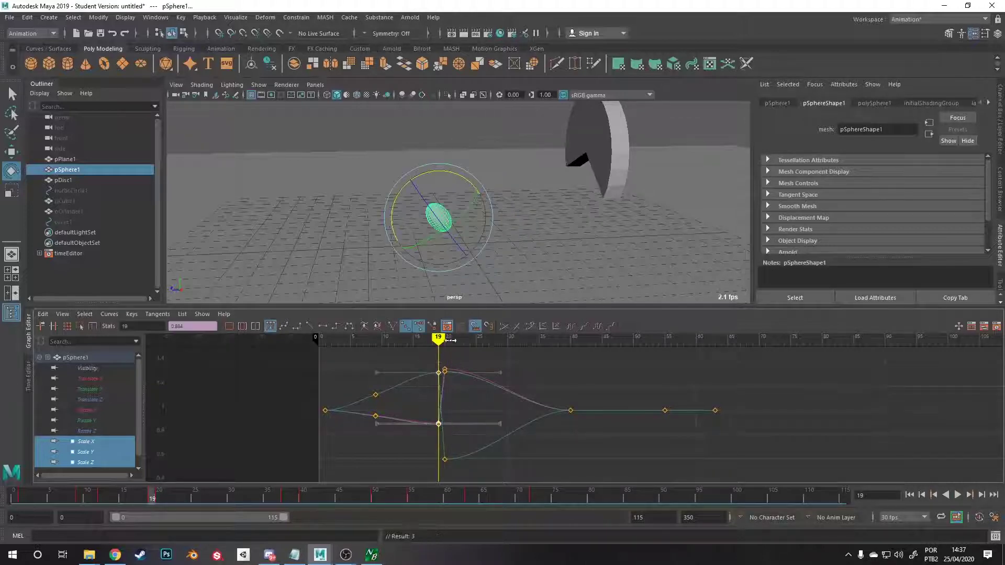
left_click_drag(449, 336, 450, 339)
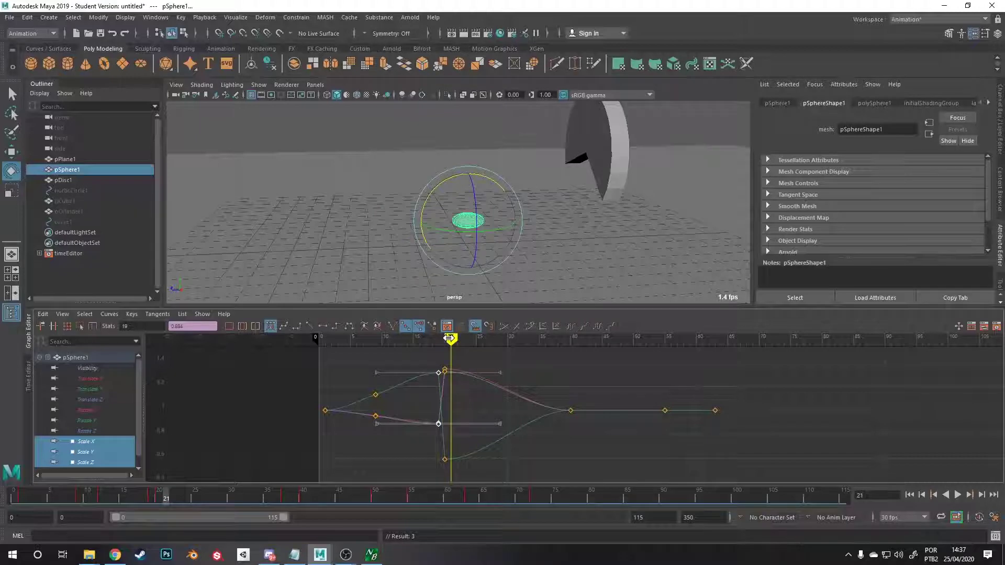
middle_click(449, 338)
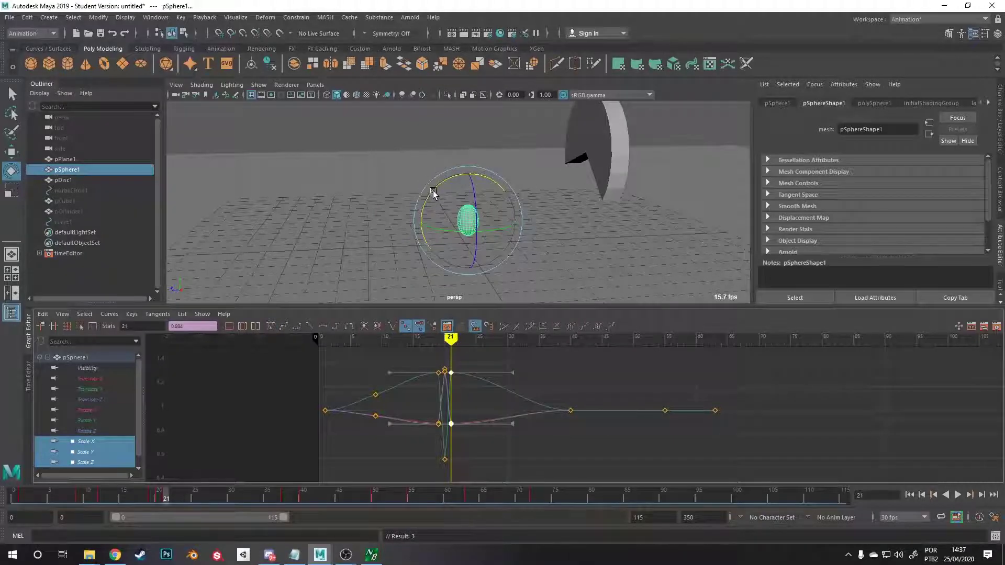
Tilt the stretched sphere about its X axis at frame 21 toward the rebound direction and key the pose.
left_click_drag(433, 193, 459, 189)
key("s")
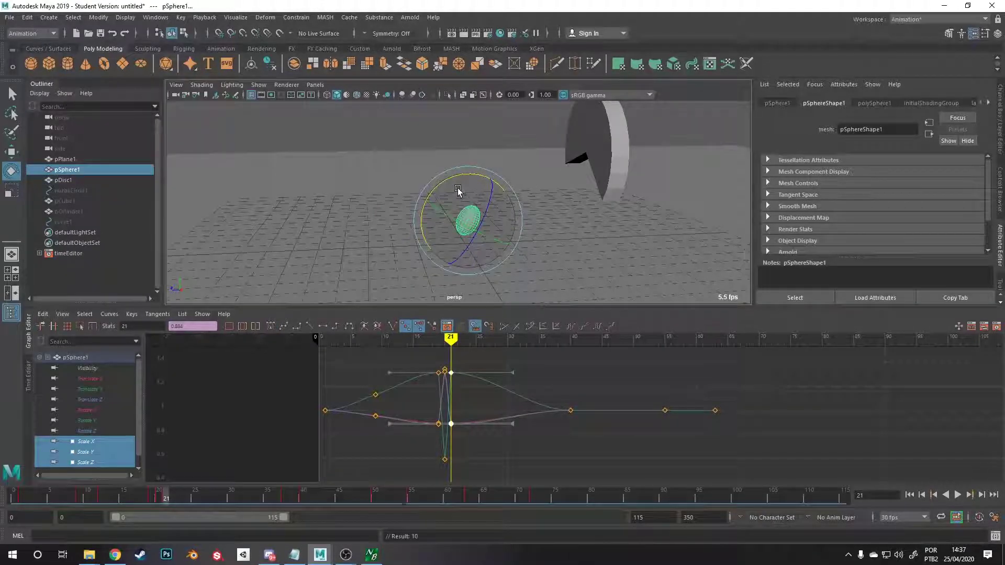
left_click_drag(545, 195, 484, 196, "alt")
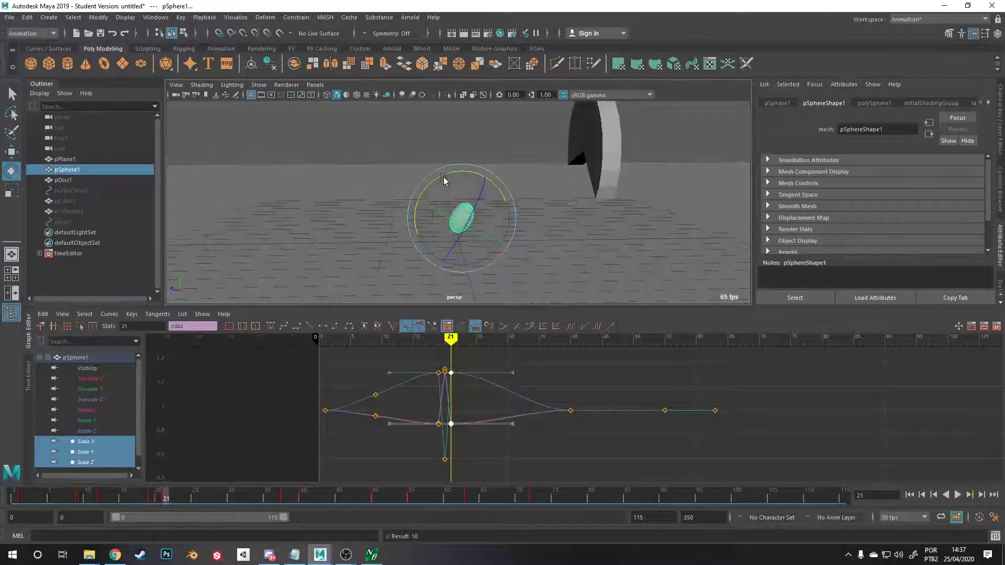
mouse_move(456, 335)
left_mouse_down()
mouse_move(425, 336)
mouse_move(519, 338)
mouse_move(432, 339)
mouse_move(448, 340)
left_mouse_up()
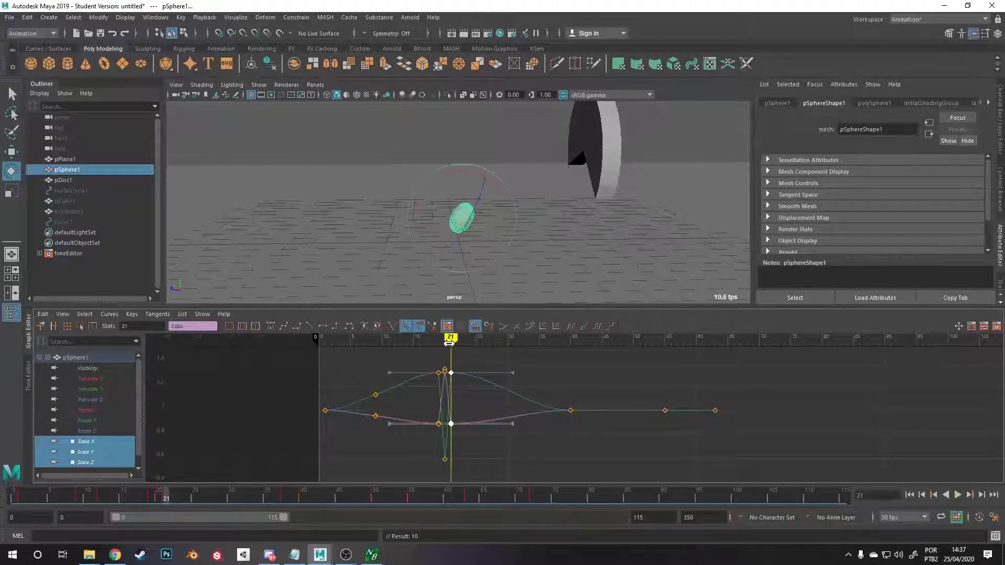
Undo the sphere's tilt and the pasted scale keys at frame 21.
key("ctrl+z")
mouse_move(451, 338)
left_mouse_down()
mouse_move(440, 339)
mouse_move(471, 339)
mouse_move(451, 338)
left_mouse_up()
key("ctrl+z")
key("ctrl+z")
key("ctrl+z")
key("ctrl+z")
key("ctrl+z")
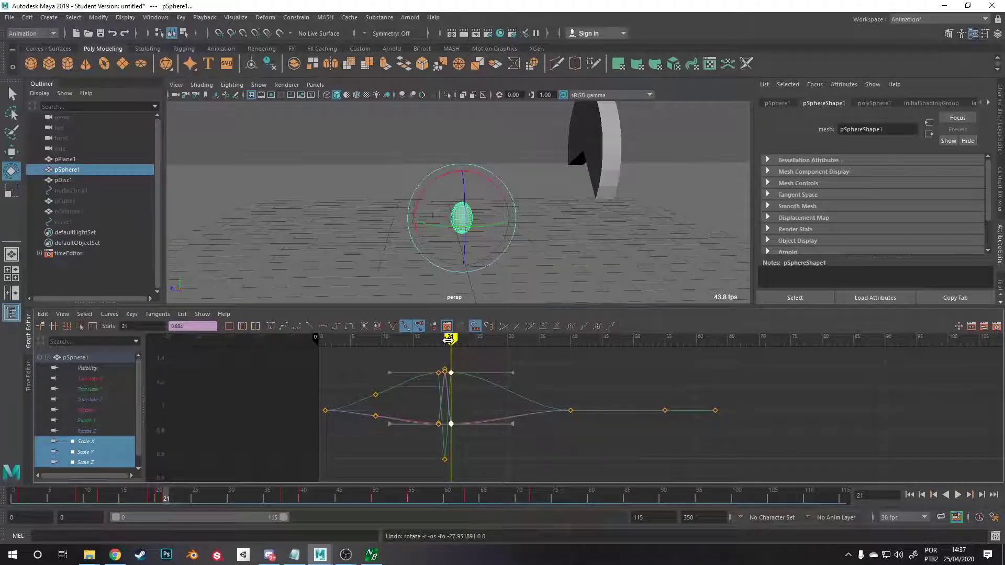
key("ctrl+z")
Scrub the sphere between frames 20 and 23 of the rebound, and isolate the Scale X, Y and Z curves with no keys selected.
mouse_move(448, 340)
left_mouse_down()
mouse_move(520, 339)
mouse_move(444, 339)
left_mouse_up()
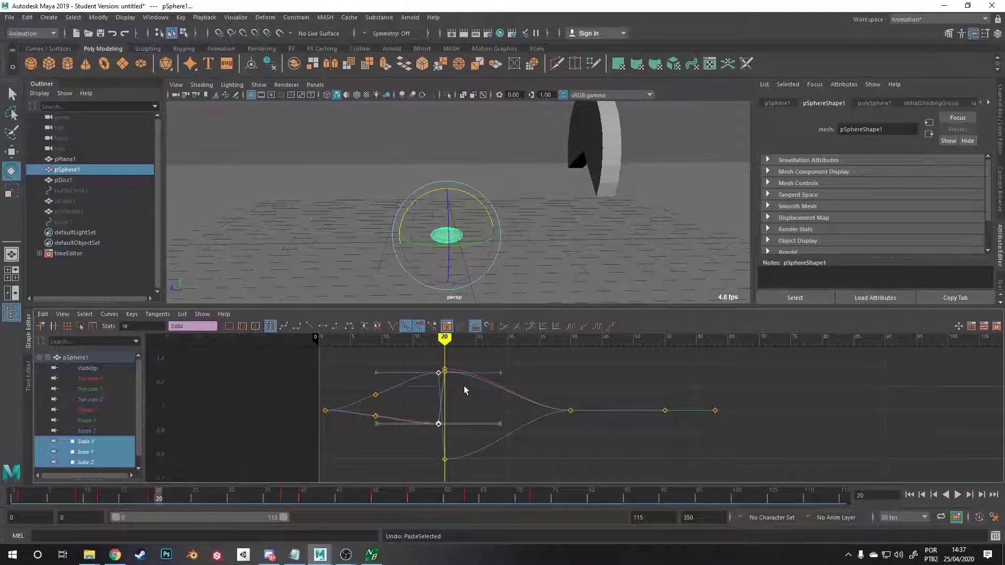
right_click_drag(464, 385, 528, 390, "alt")
scroll(466, 407, "up", 5)
middle_click_drag(715, 386, 565, 410, "alt")
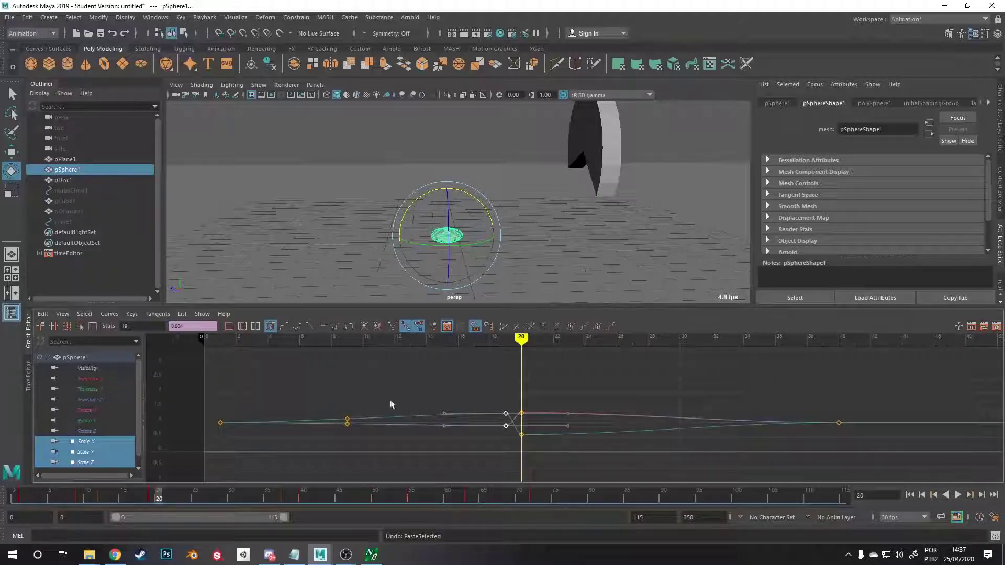
mouse_move(521, 339)
left_mouse_down()
mouse_move(679, 342)
mouse_move(601, 341)
mouse_move(452, 379)
mouse_move(575, 390)
left_mouse_up()
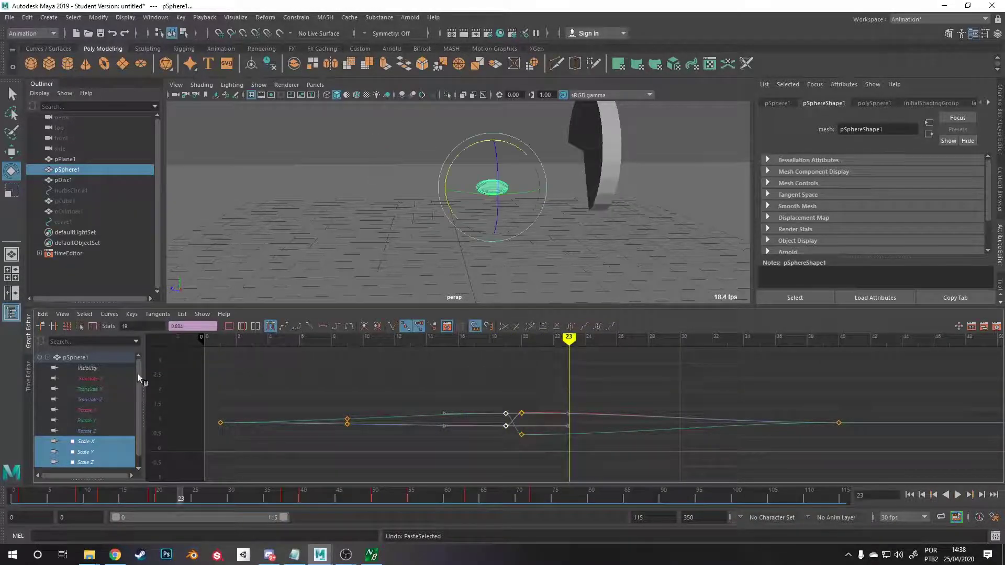
mouse_move(568, 339)
left_mouse_down()
mouse_move(508, 340)
mouse_move(538, 339)
left_mouse_up()
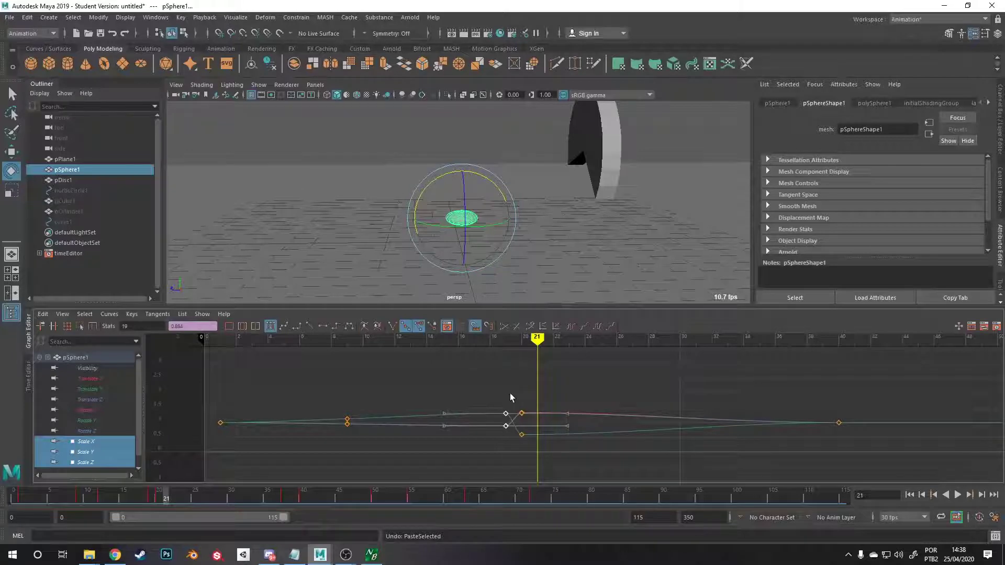
left_click(87, 443)
left_click(87, 461, "shift")
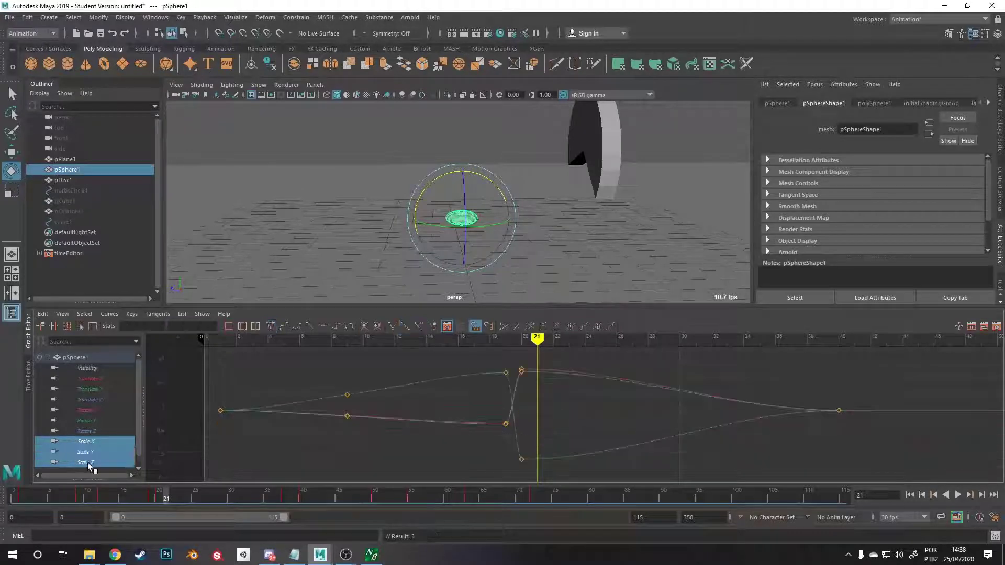
Copy the sphere's Scale X, Y and Z keys from frame 19 to frame 21.
left_click_drag(508, 439, 514, 446)
key("ctrl+c")
key("ctrl+v")
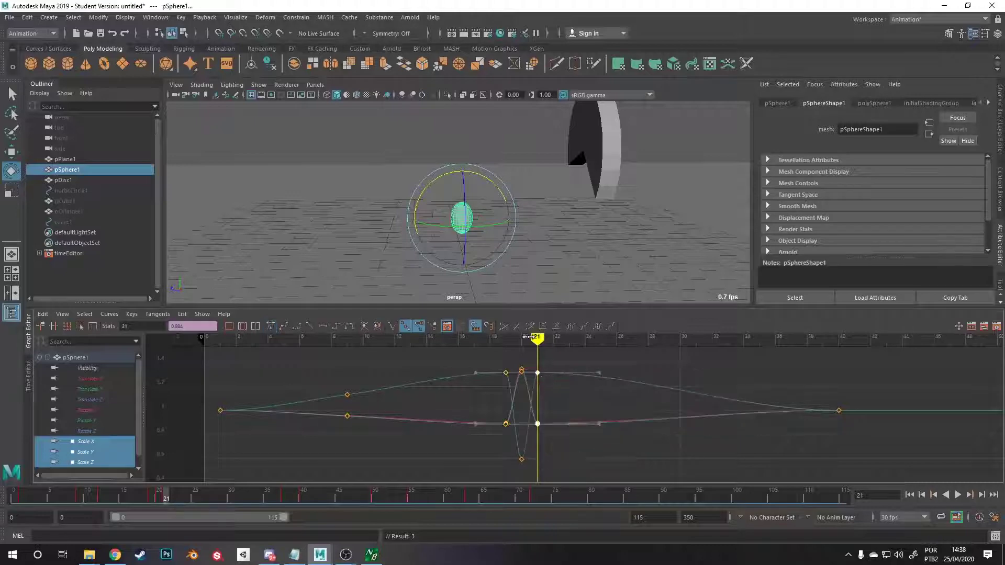
Tilt the stretched sphere about its X axis toward the rebound direction at frame 21 and play the animation.
mouse_move(527, 342)
left_mouse_down()
mouse_move(463, 343)
mouse_move(681, 353)
mouse_move(507, 358)
mouse_move(539, 360)
left_mouse_up()
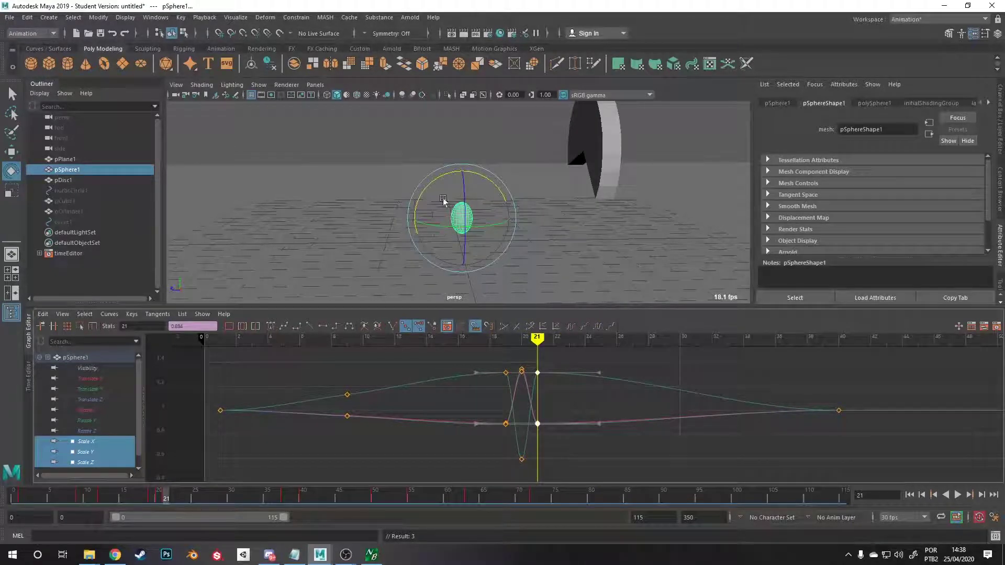
left_click_drag(432, 186, 464, 187)
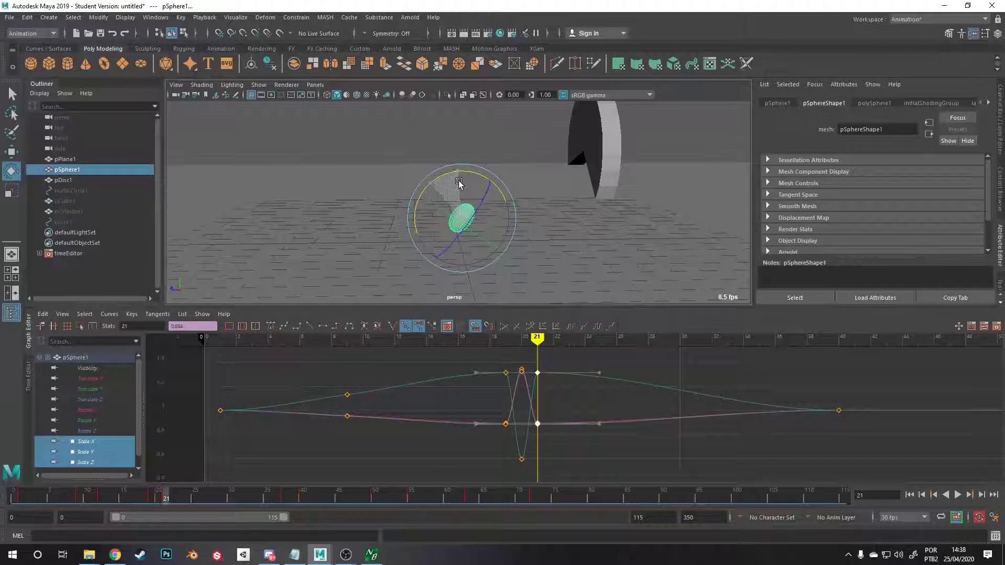
key("alt+v")
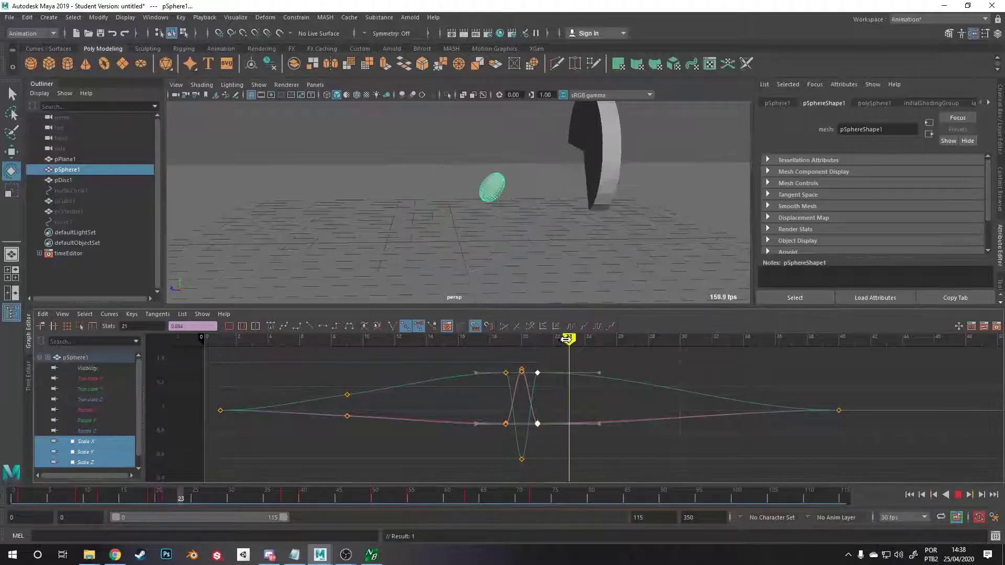
Set the sphere's Scale X, Y and Z to 1 at frame 30.
mouse_move(617, 337)
left_mouse_down()
mouse_move(524, 338)
mouse_move(679, 339)
mouse_move(664, 340)
left_mouse_up()
left_click_drag(591, 241, 511, 282, "alt")
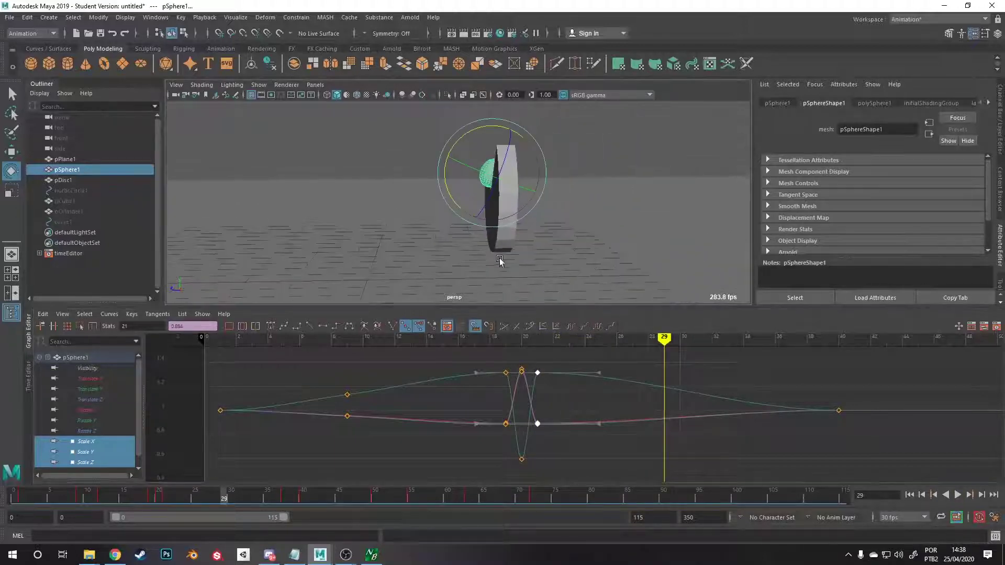
key("w")
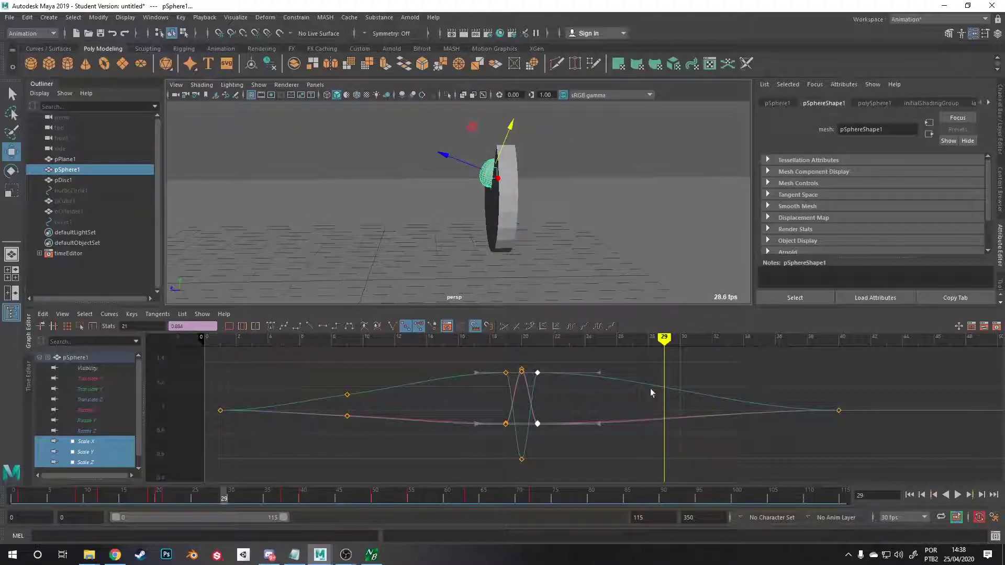
left_click(778, 104)
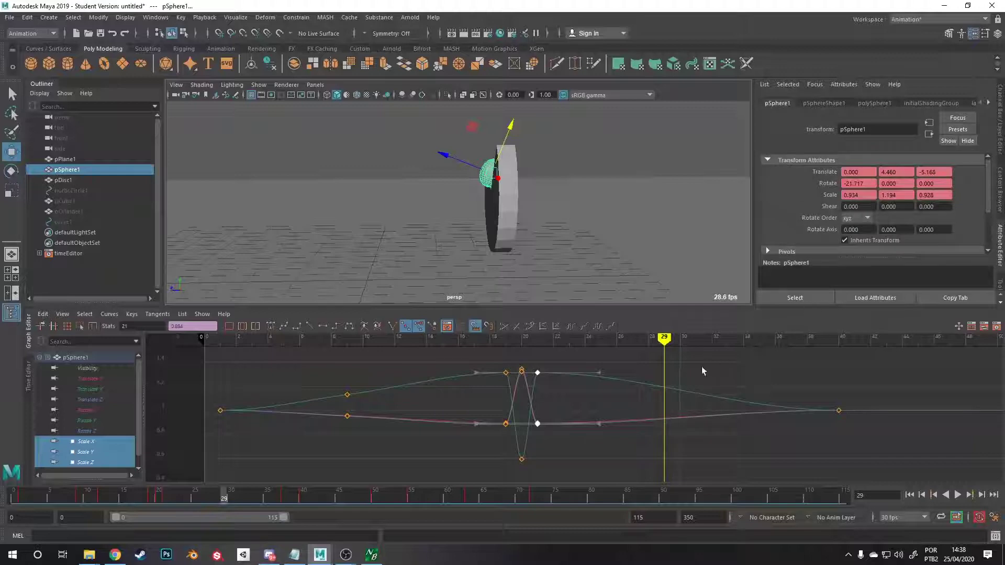
mouse_move(663, 339)
left_mouse_down()
mouse_move(601, 339)
mouse_move(713, 339)
mouse_move(666, 339)
mouse_move(674, 336)
left_mouse_up()
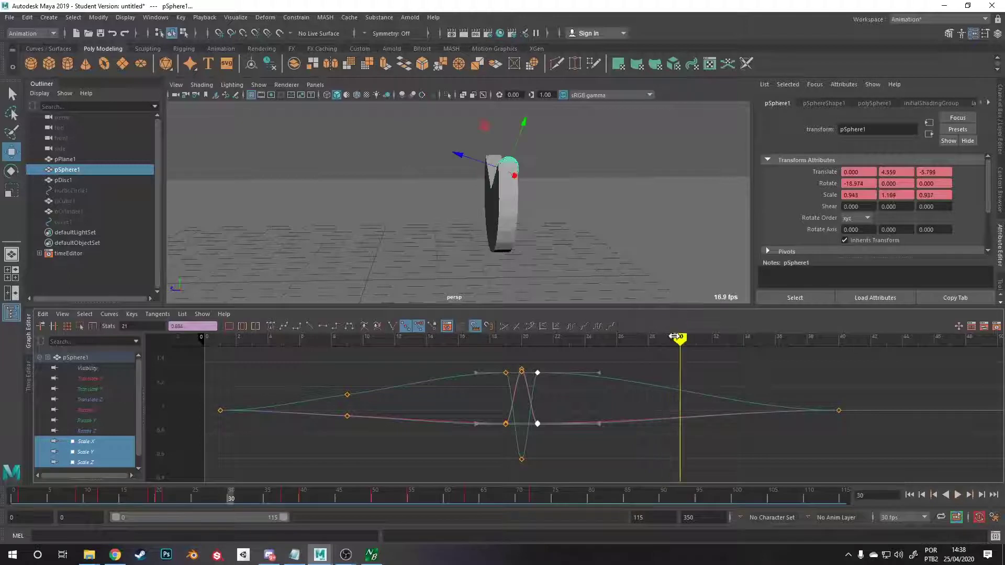
left_click(859, 195)
key("Tab")
type("1")
left_click(866, 197)
type("1")
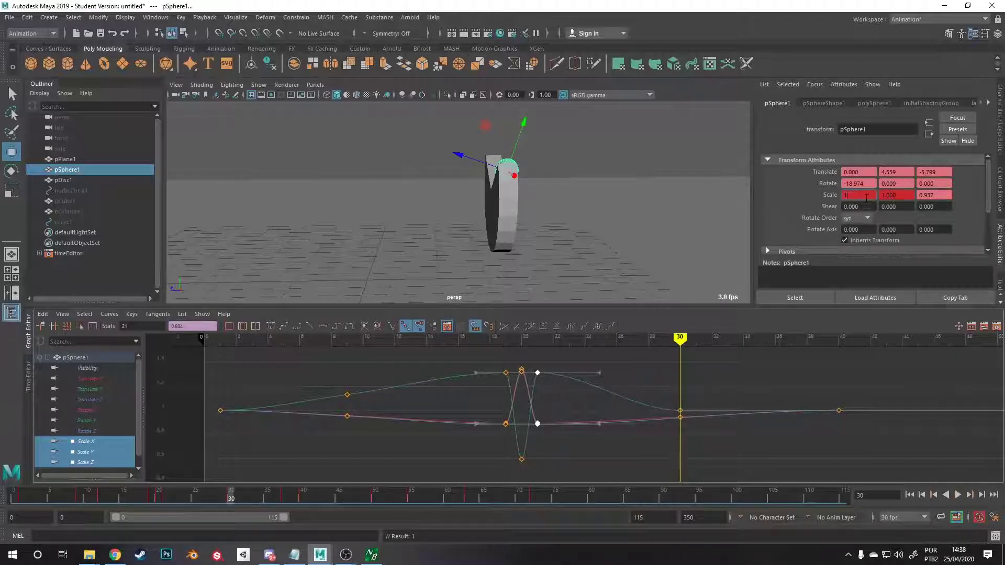
key("Tab")
key("Tab")
type("1")
key("Return")
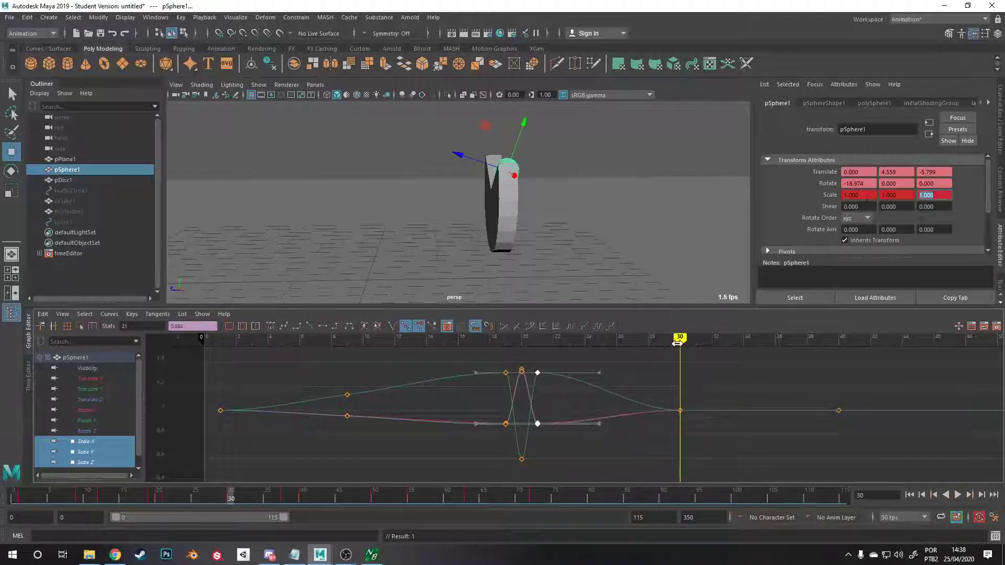
Play back the ball animation and check the squash and stretch from several viewing angles.
mouse_move(676, 343)
left_mouse_down()
mouse_move(509, 352)
mouse_move(939, 361)
mouse_move(689, 382)
mouse_move(478, 381)
mouse_move(732, 396)
mouse_move(651, 406)
mouse_move(220, 405)
left_mouse_up()
key("alt+v")
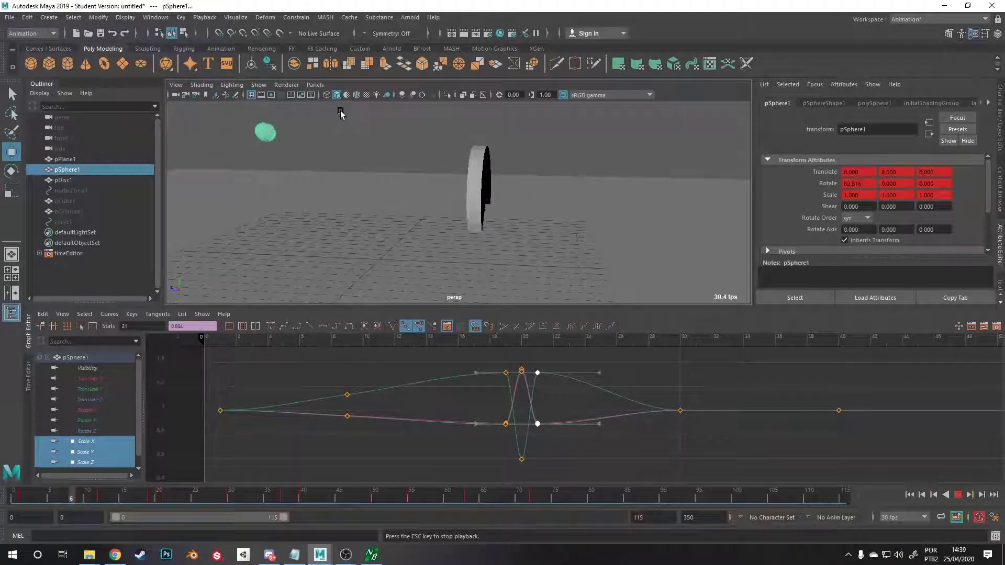
key("Escape")
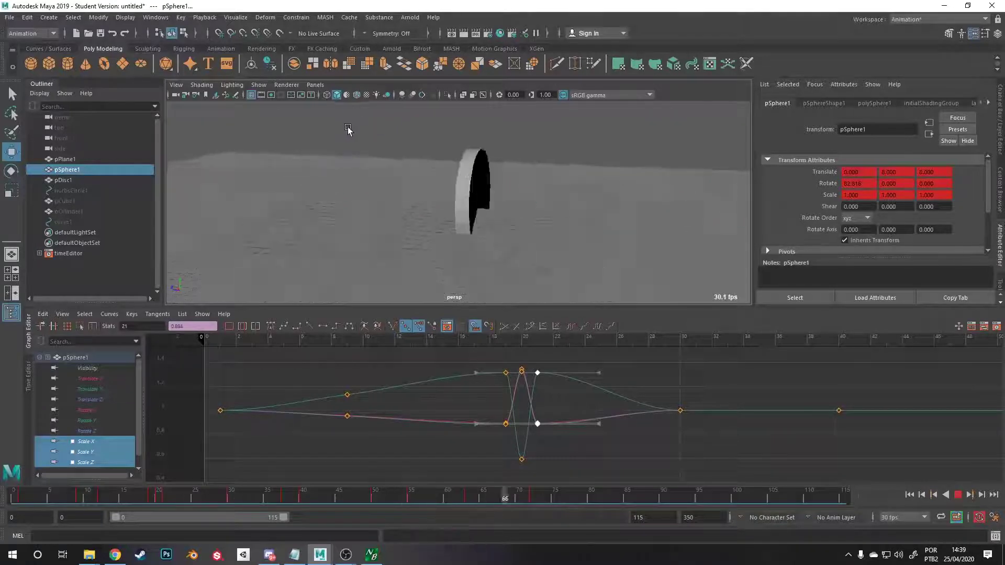
mouse_move(348, 131)
left_mouse_down("alt")
mouse_move(379, 159)
mouse_move(462, 186)
left_mouse_up("alt")
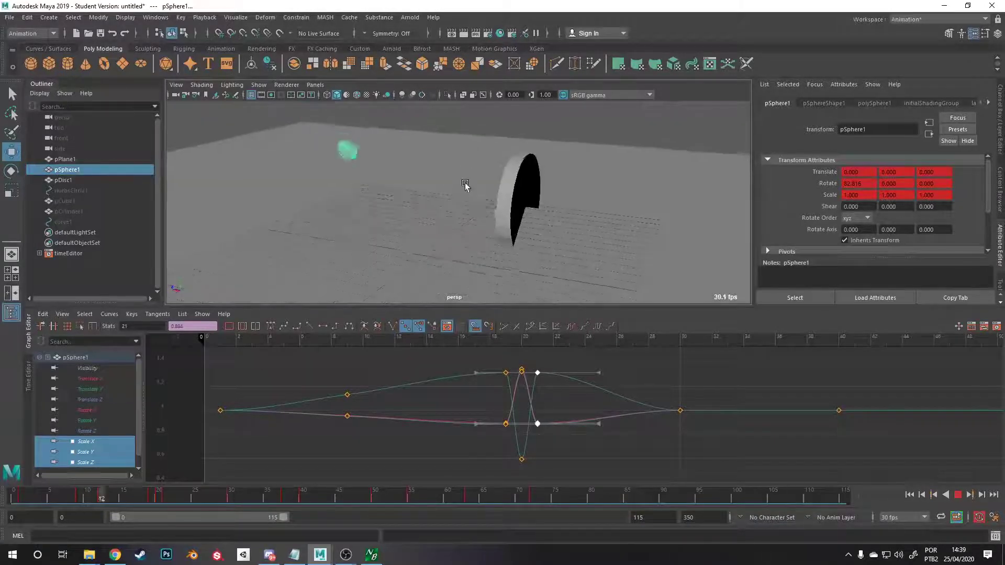
key("Escape")
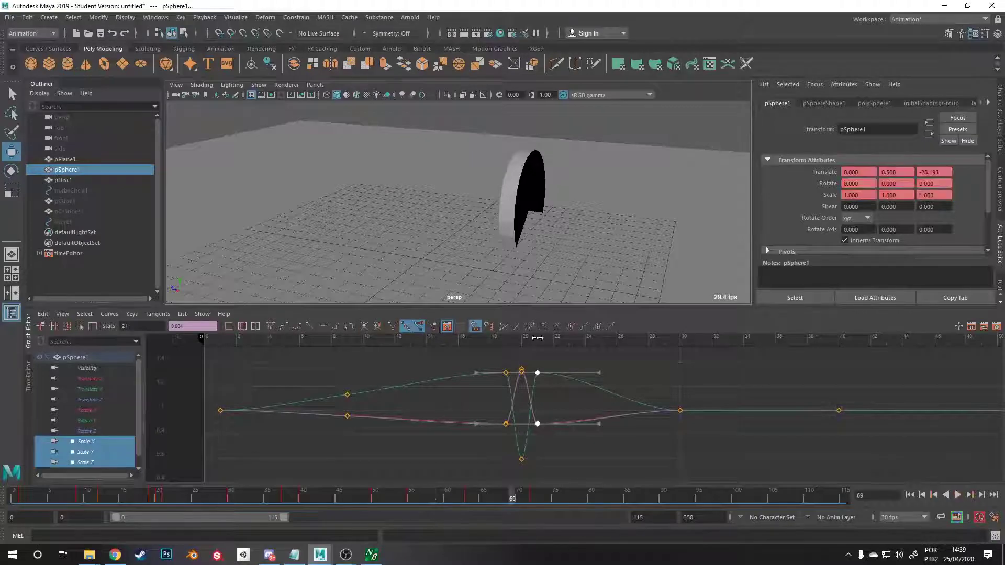
Deselect the scale keys and scrub the sphere's fall between frames 9 and 3.
mouse_move(537, 338)
left_mouse_down()
mouse_move(316, 341)
mouse_move(392, 340)
mouse_move(654, 399)
mouse_move(730, 399)
mouse_move(654, 399)
mouse_move(376, 350)
mouse_move(728, 362)
mouse_move(333, 340)
mouse_move(722, 352)
mouse_move(348, 361)
mouse_move(742, 387)
mouse_move(330, 375)
mouse_move(560, 340)
mouse_move(667, 398)
mouse_move(692, 393)
mouse_move(226, 384)
mouse_move(690, 417)
mouse_move(335, 413)
mouse_move(354, 417)
left_mouse_up()
left_click(389, 430)
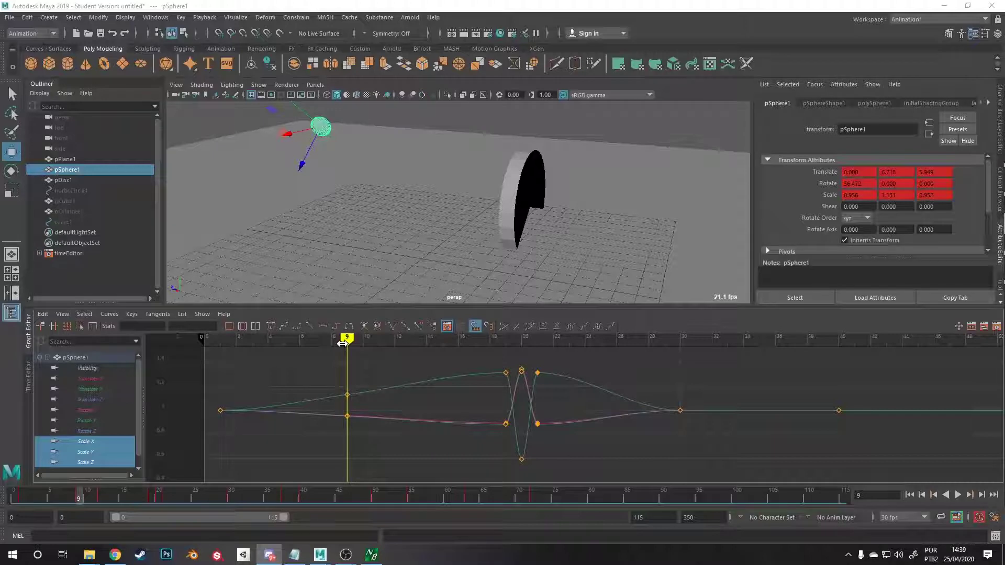
left_click_drag(350, 343, 252, 338)
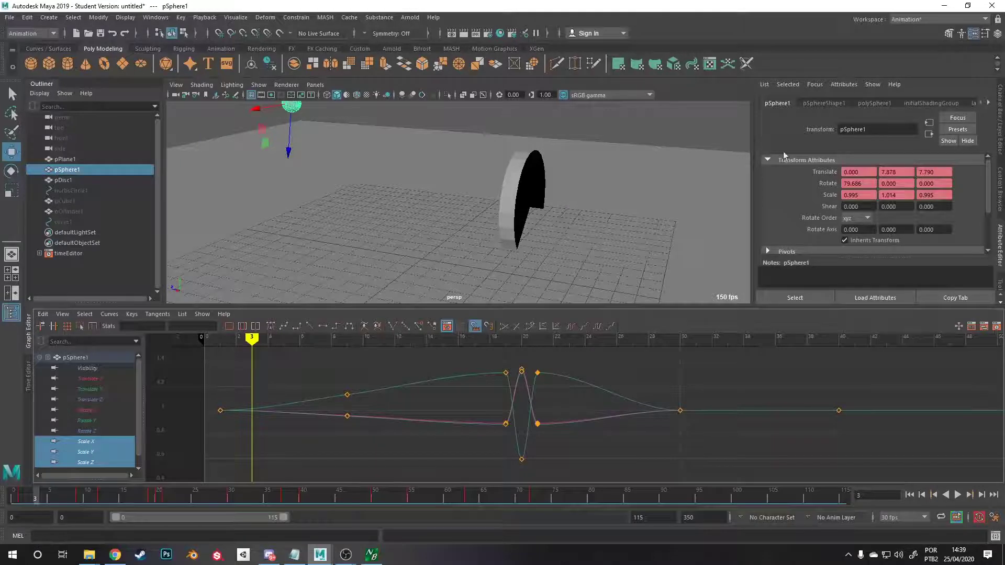
left_click_drag(427, 239, 435, 185, "alt")
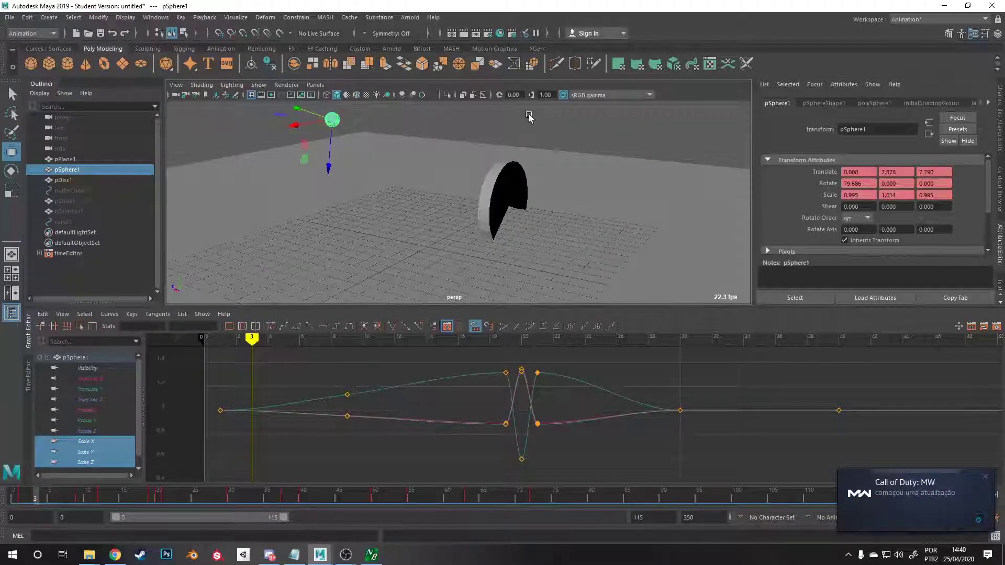
Delete the plane, sphere, disc and all hidden objects from the scene.
left_click(528, 118)
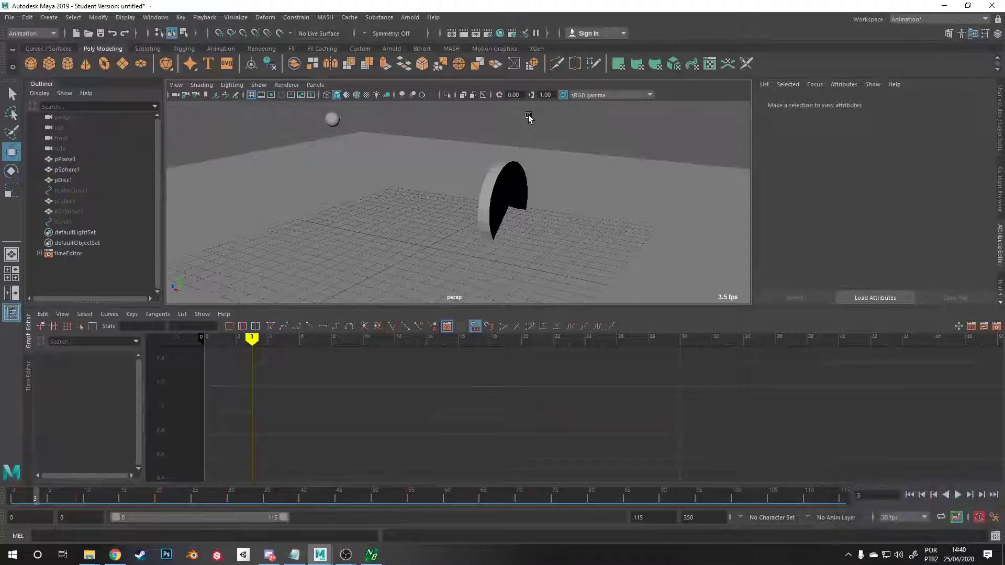
left_click(506, 177)
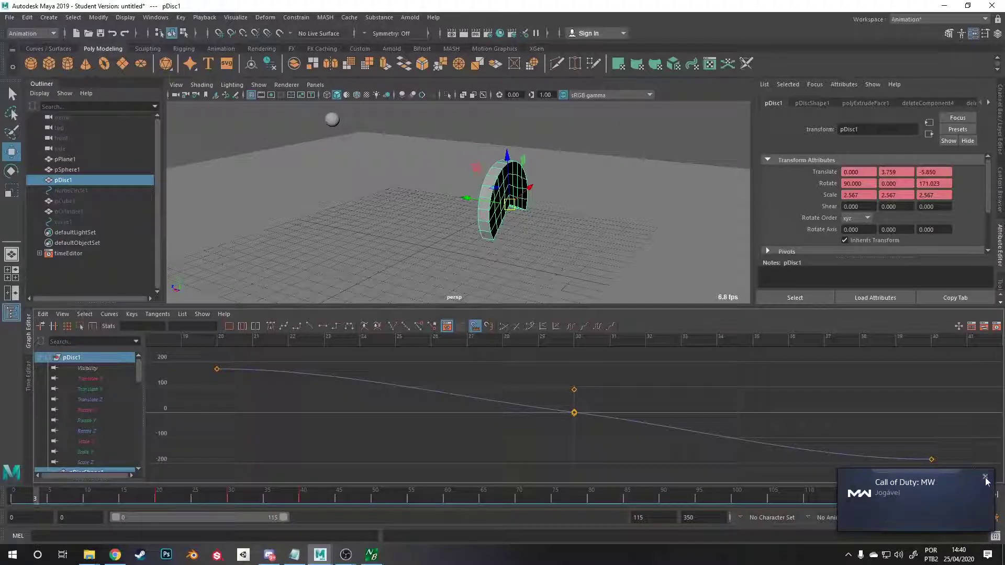
scroll(524, 295, "down", 3)
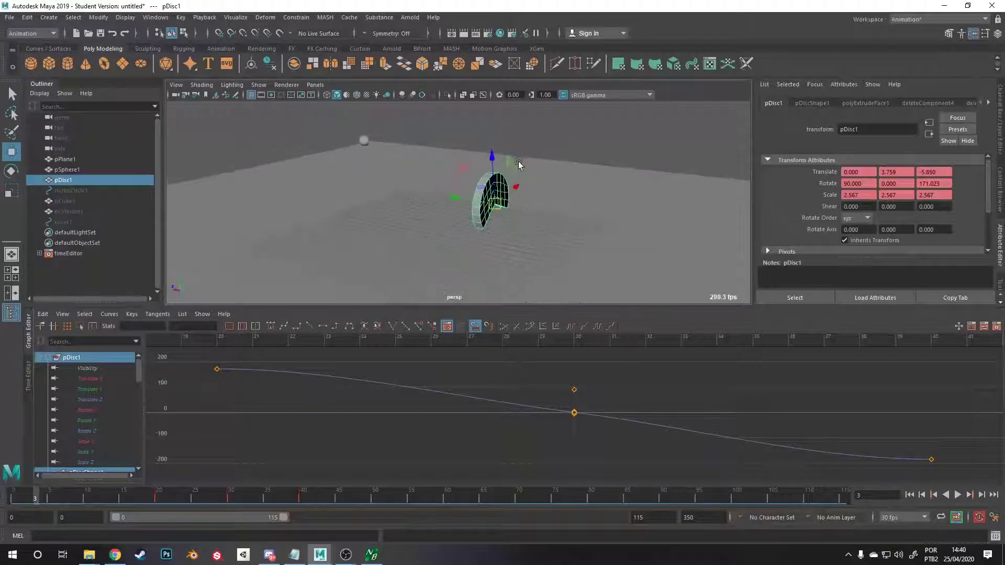
left_click(58, 159)
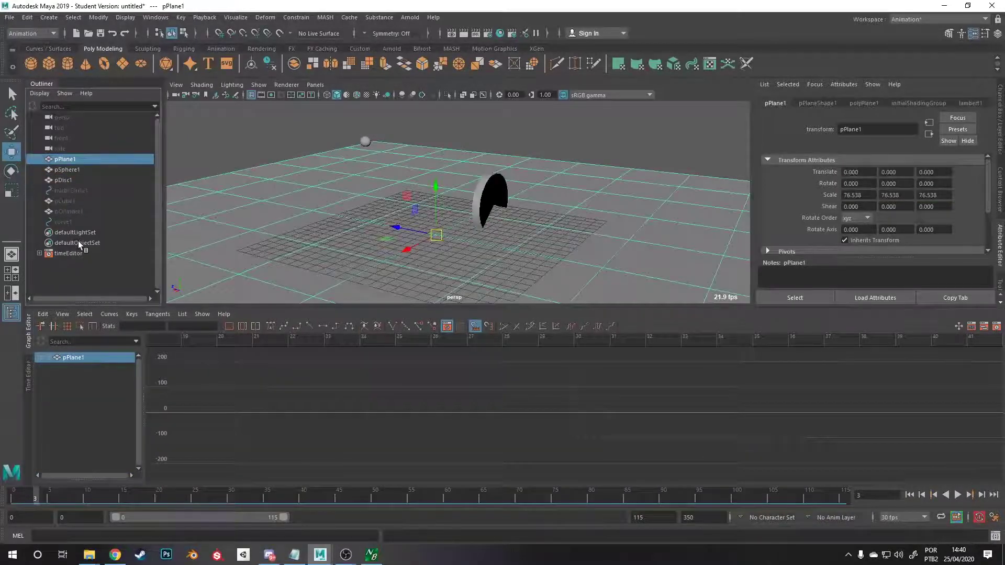
left_click(79, 244, "shift")
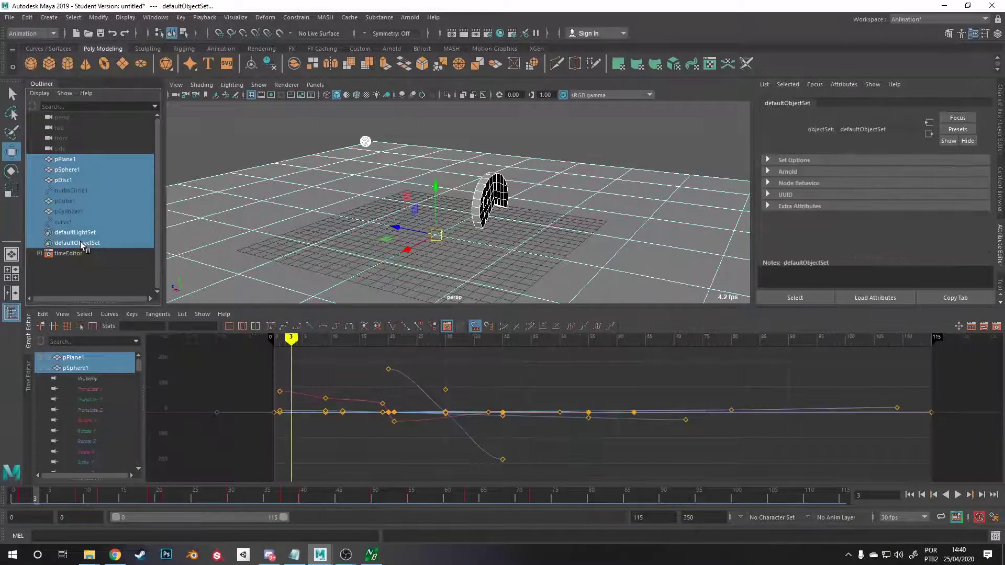
key("Delete")
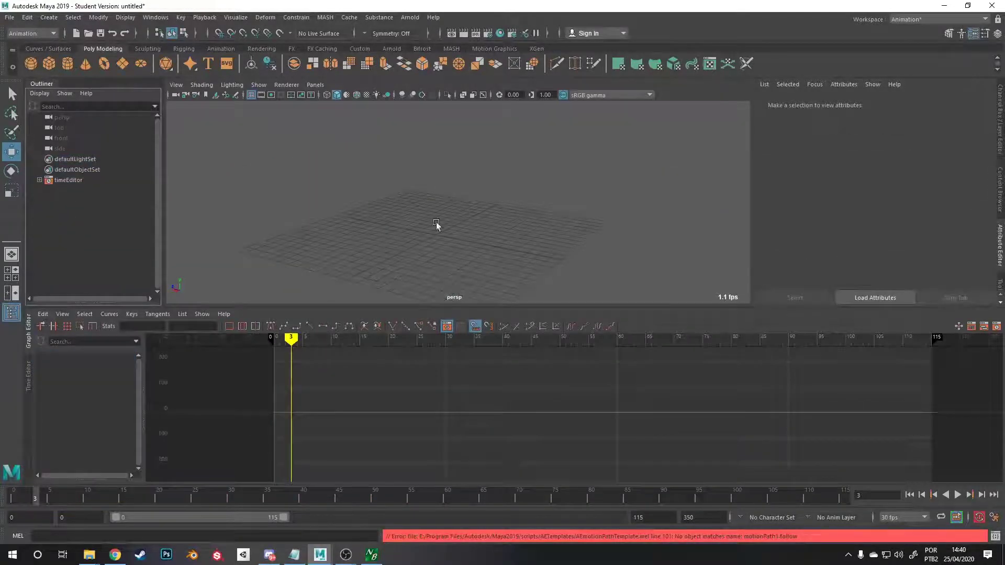
Create a polygon plane as the new floor and scale it uniformly to about 27.2.
scroll(435, 246, "up", 2)
left_click(122, 64)
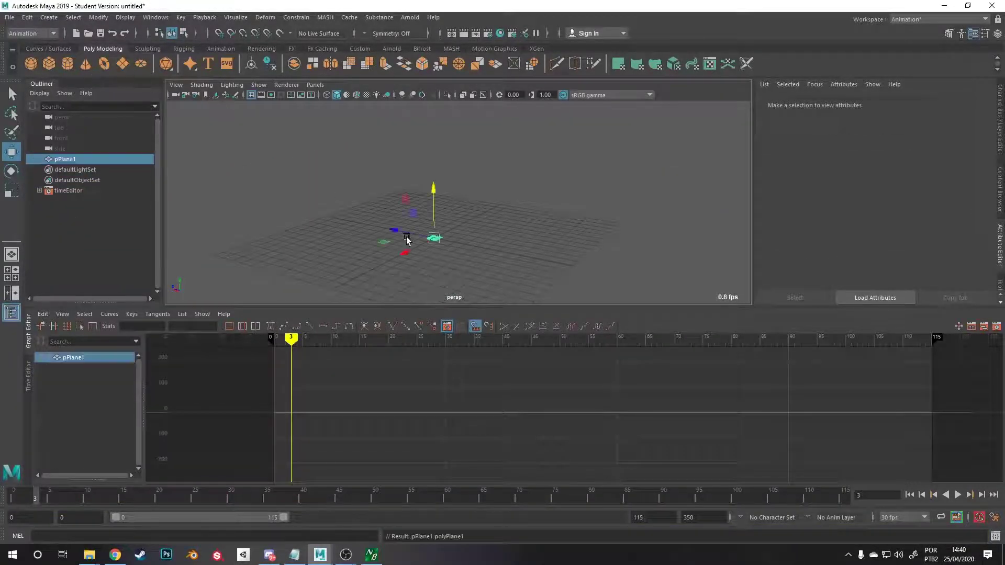
scroll(478, 257, "up", 3)
key("r")
left_click_drag(435, 228, 575, 211)
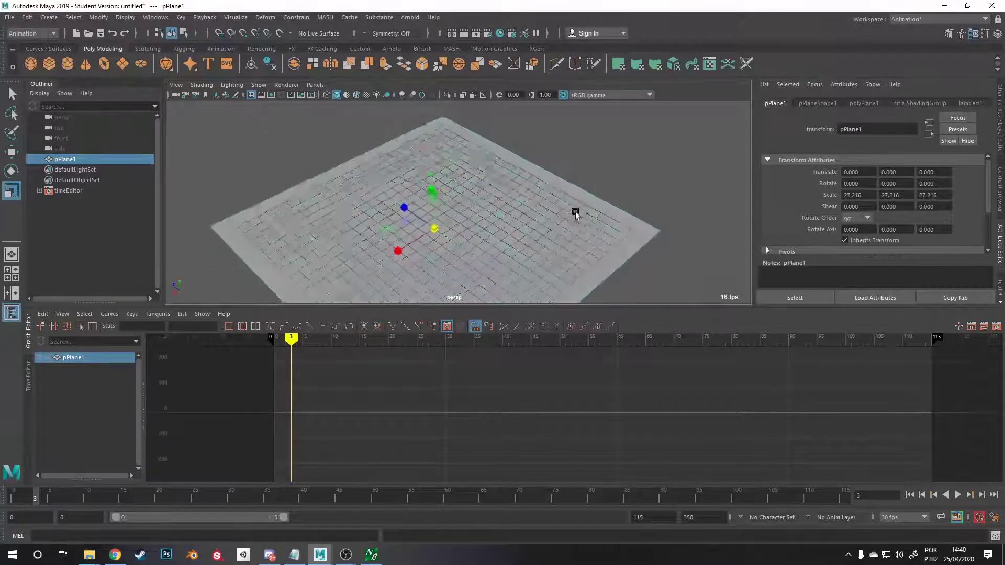
Create a polygon sphere and set its Translate Y to 1 so it rests on the plane.
key("w")
left_click(35, 66)
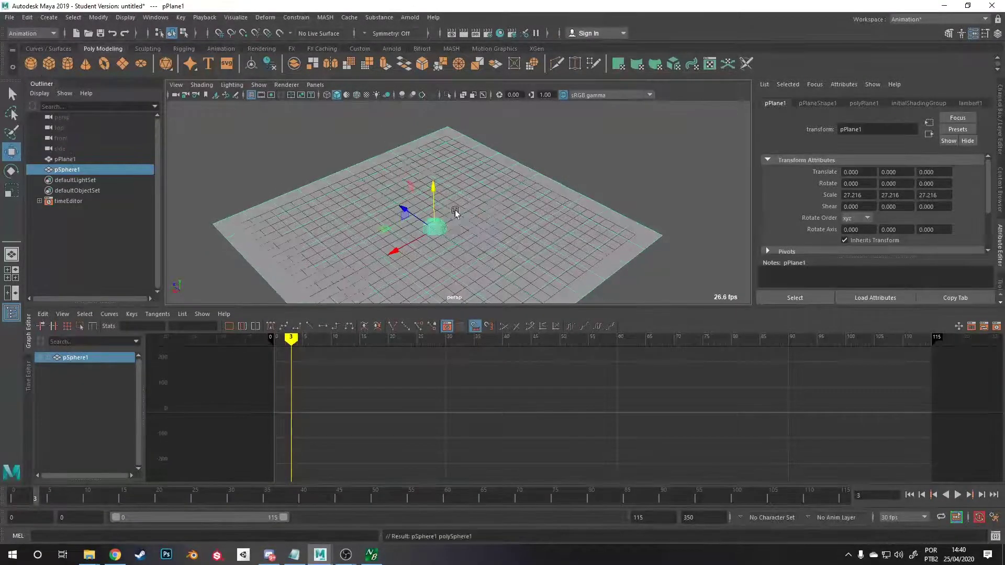
left_click_drag(479, 243, 466, 281, "alt")
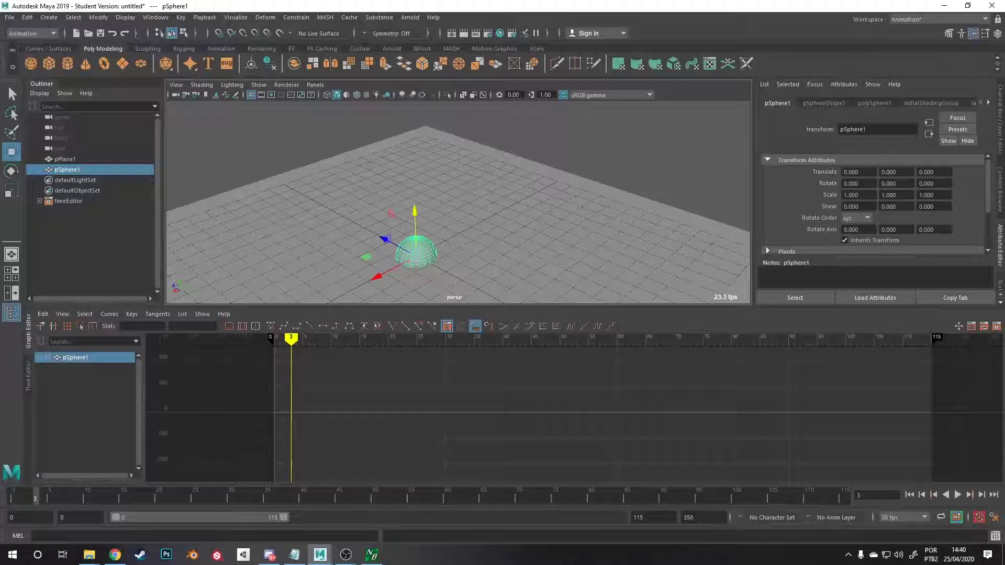
left_click_drag(602, 293, 553, 225, "alt")
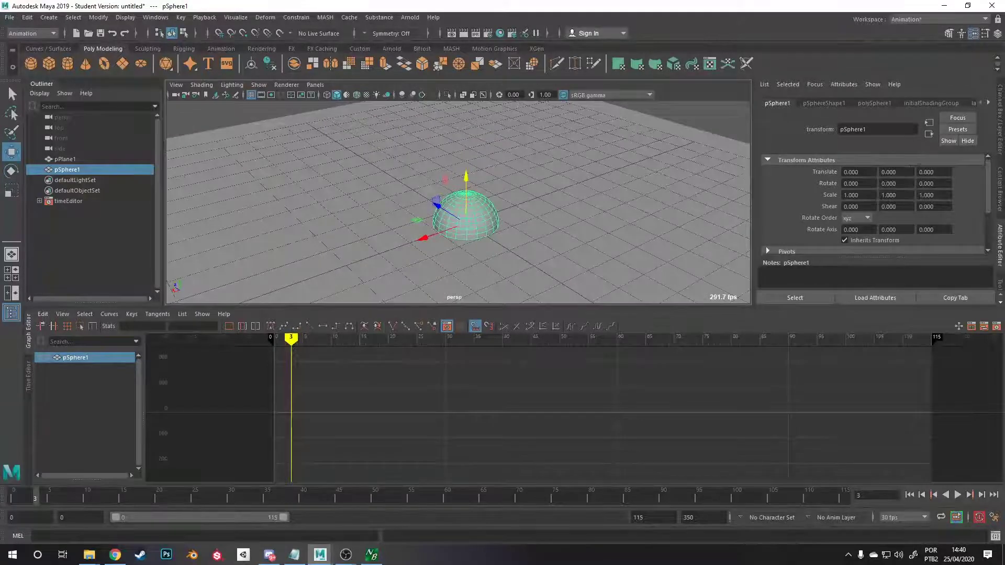
type("1")
key("Return")
left_click_drag(557, 203, 451, 257, "alt")
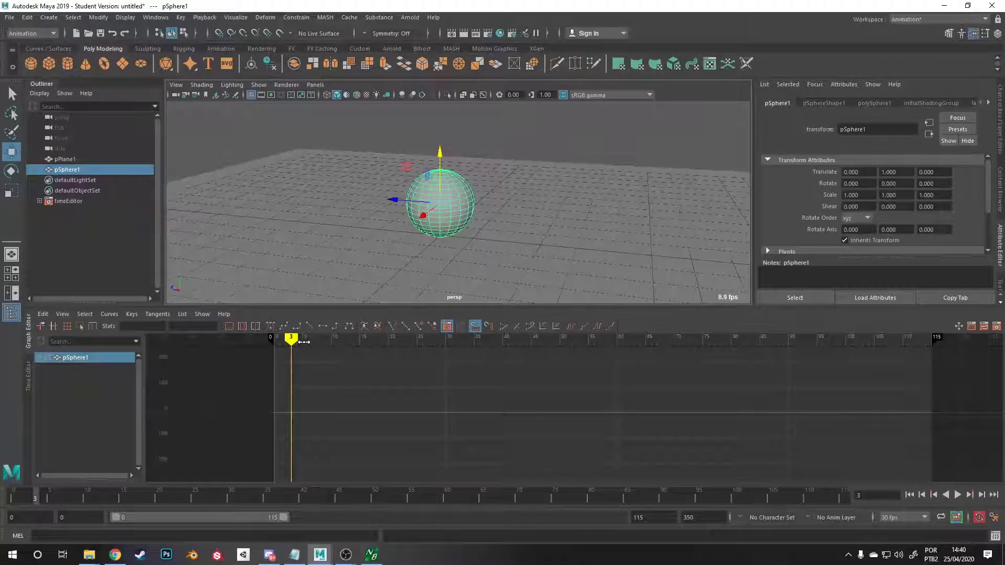
Move the current time to frame 30 and turn off automatic keyframing.
mouse_move(303, 341)
left_mouse_down()
mouse_move(492, 341)
mouse_move(275, 341)
left_mouse_up()
left_click_drag(318, 337, 445, 341)
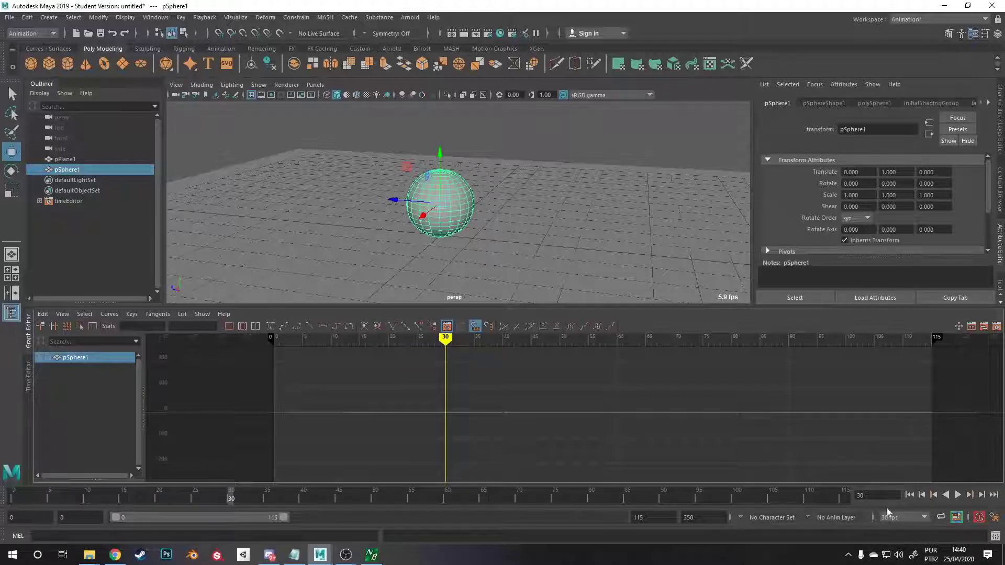
left_click(979, 517)
Review the Time Slider settings in the animation preferences and close them without saving.
left_click(993, 517)
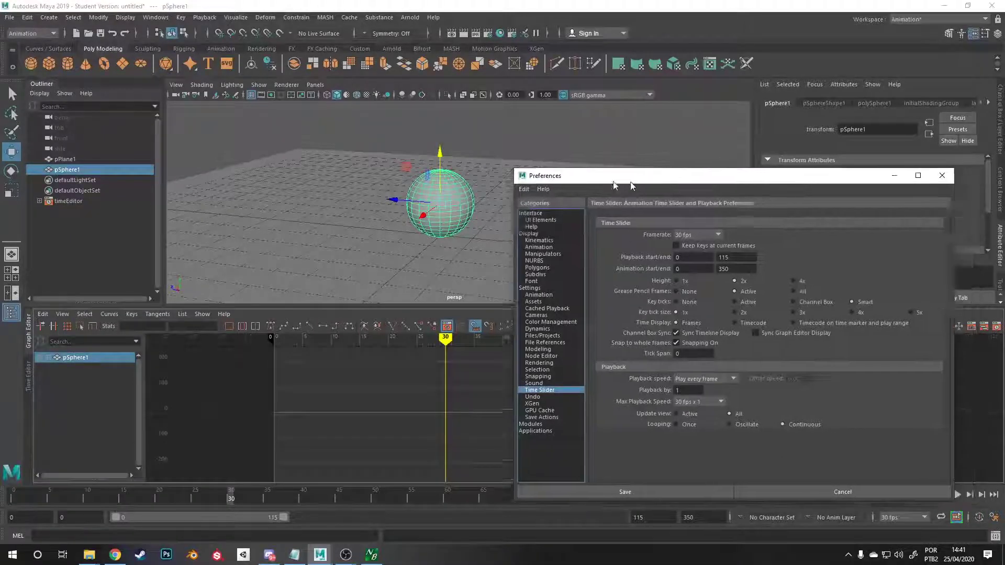
left_click_drag(670, 179, 329, 80)
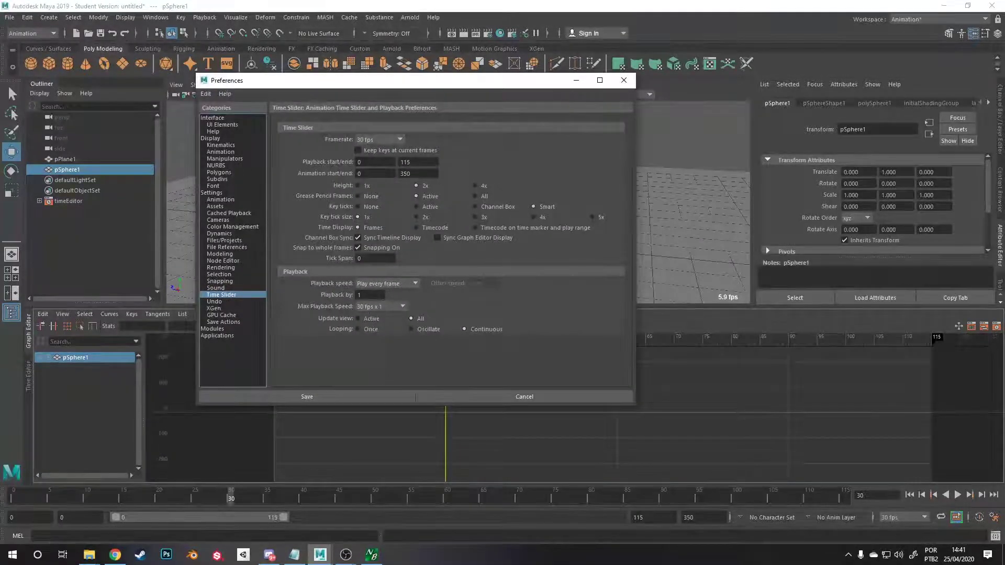
left_click(445, 396)
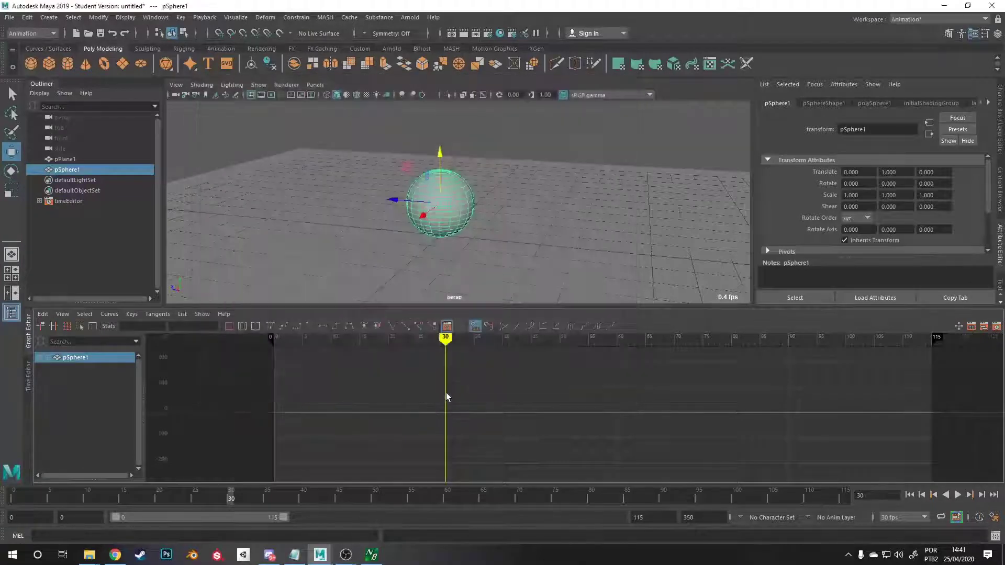
left_click_drag(511, 208, 509, 254, "alt")
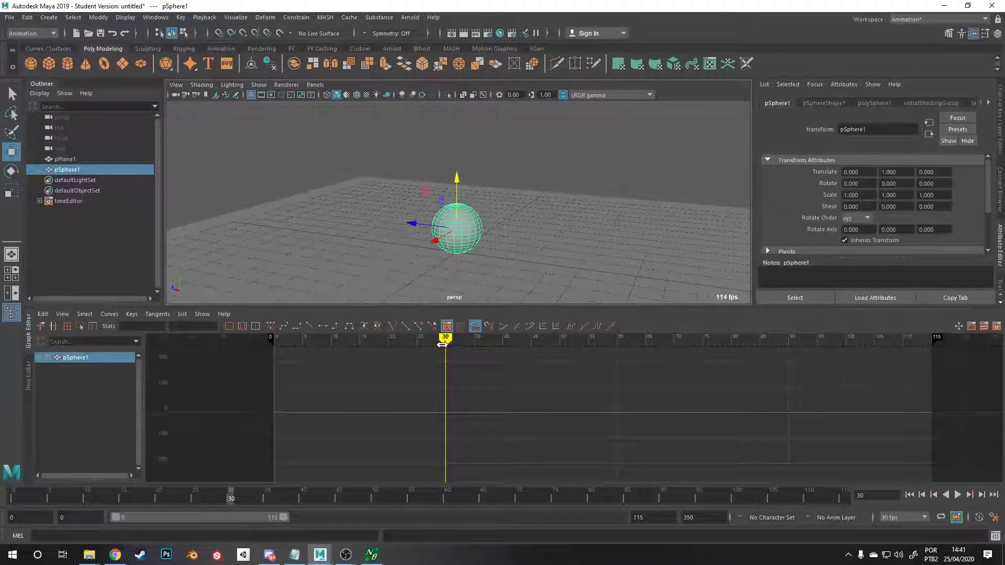
mouse_move(446, 339)
left_mouse_down()
mouse_move(298, 339)
mouse_move(445, 340)
left_mouse_up()
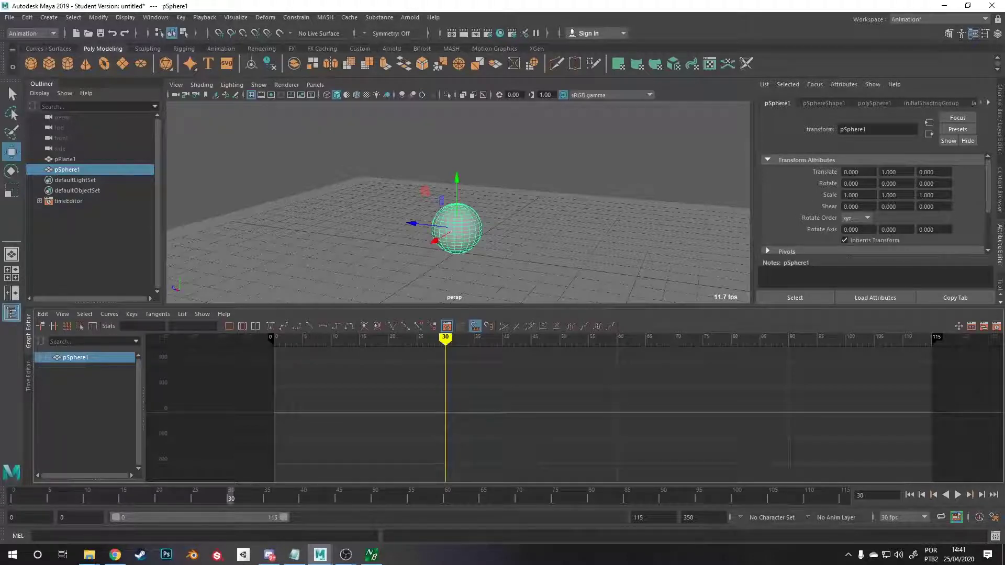
Set a key on the sphere's Translate Y of 1 at frame 30.
right_click(896, 173)
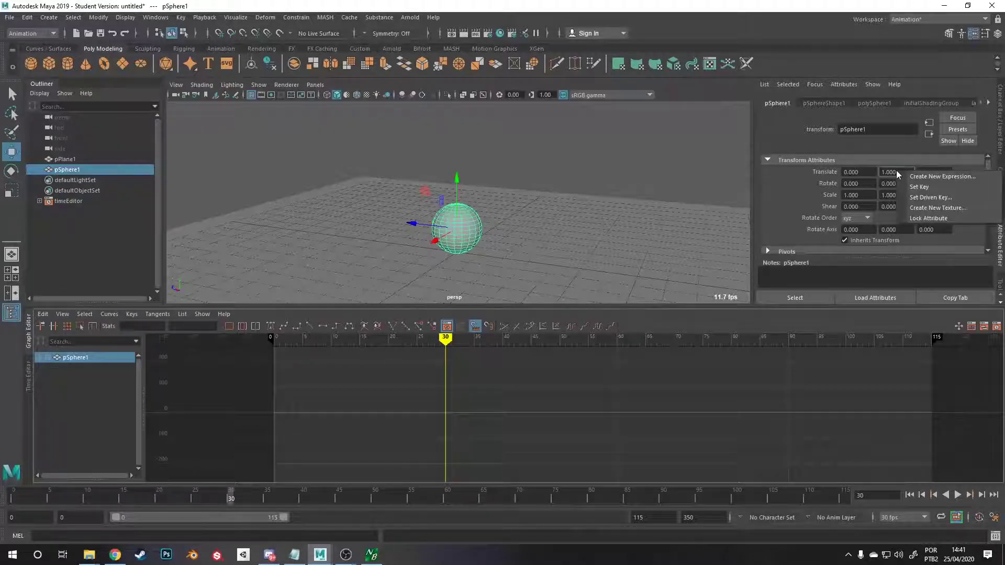
left_click(924, 187)
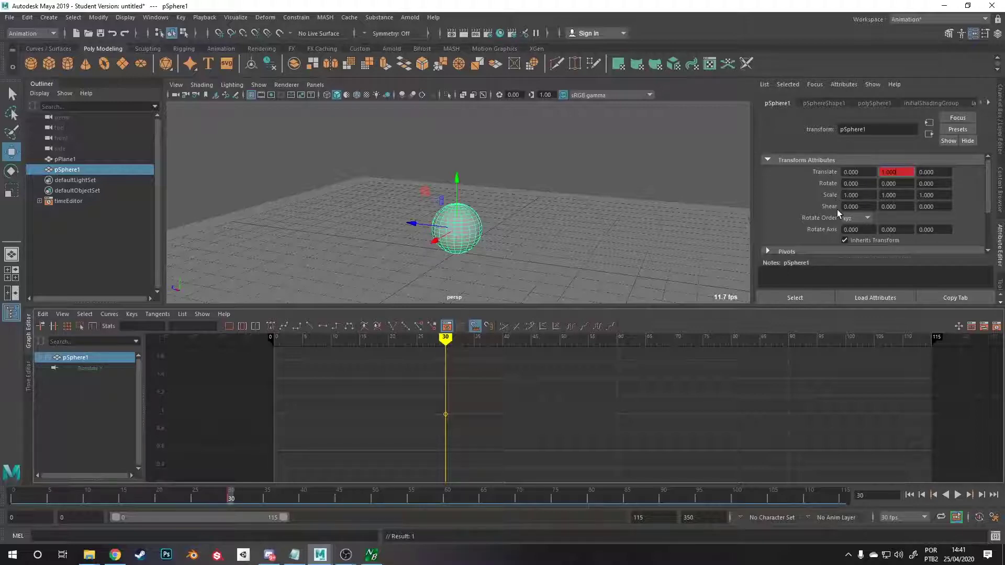
left_click_drag(539, 179, 545, 183, "alt")
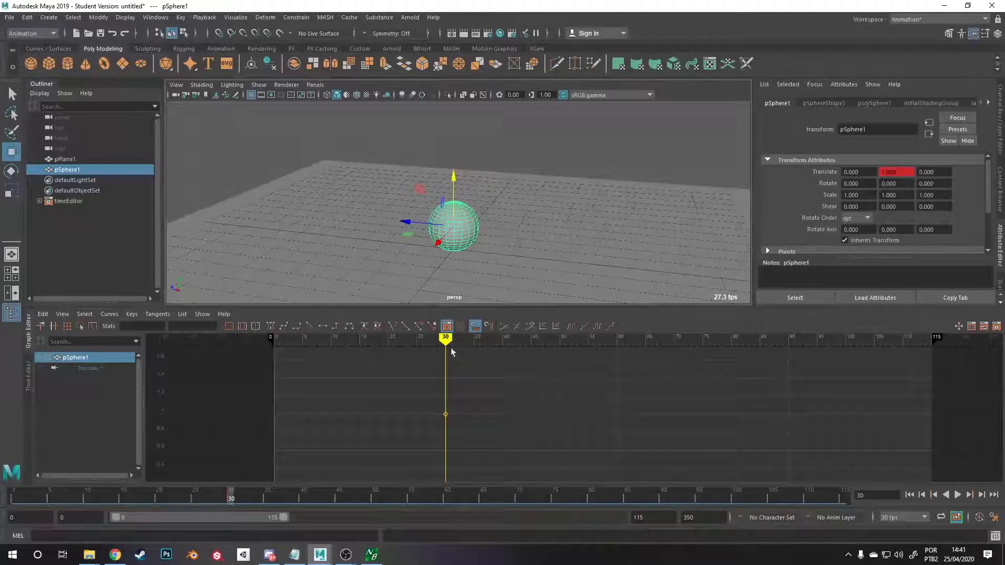
At frame 0, raise the sphere to a Translate Y of about 14.42 and key that attribute.
left_click_drag(445, 338, 274, 337)
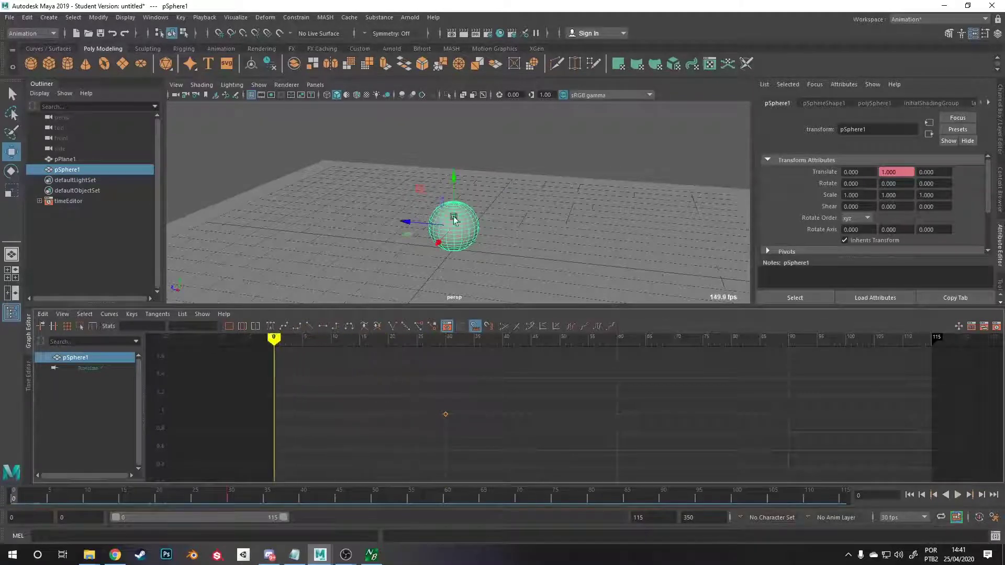
scroll(460, 189, "down", 5)
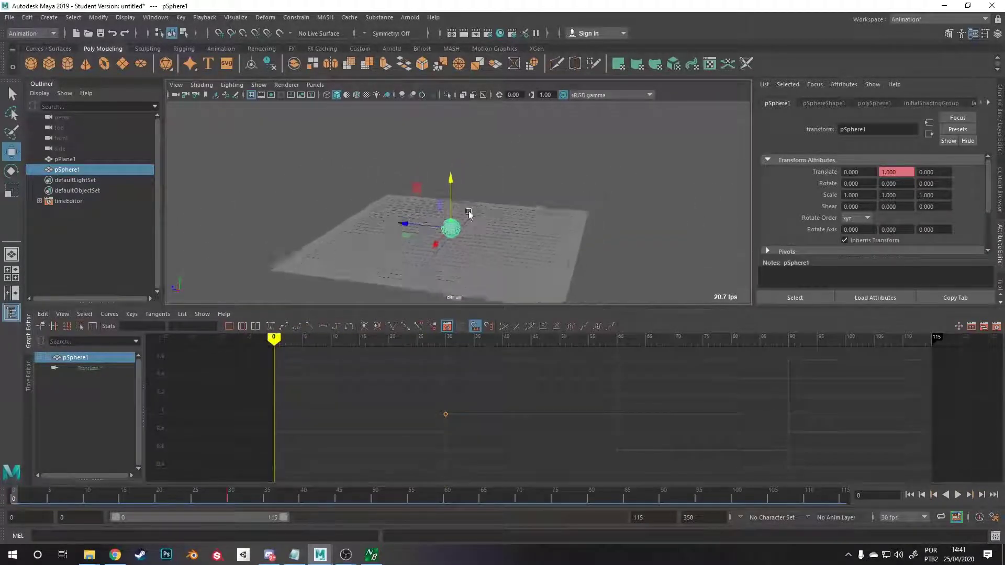
left_click_drag(441, 207, 440, 81)
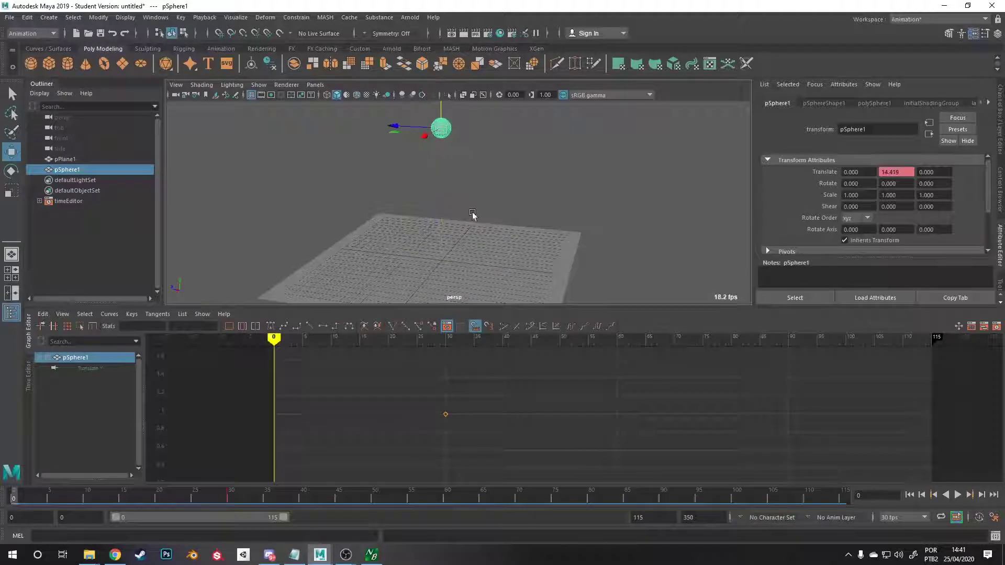
right_click(898, 172)
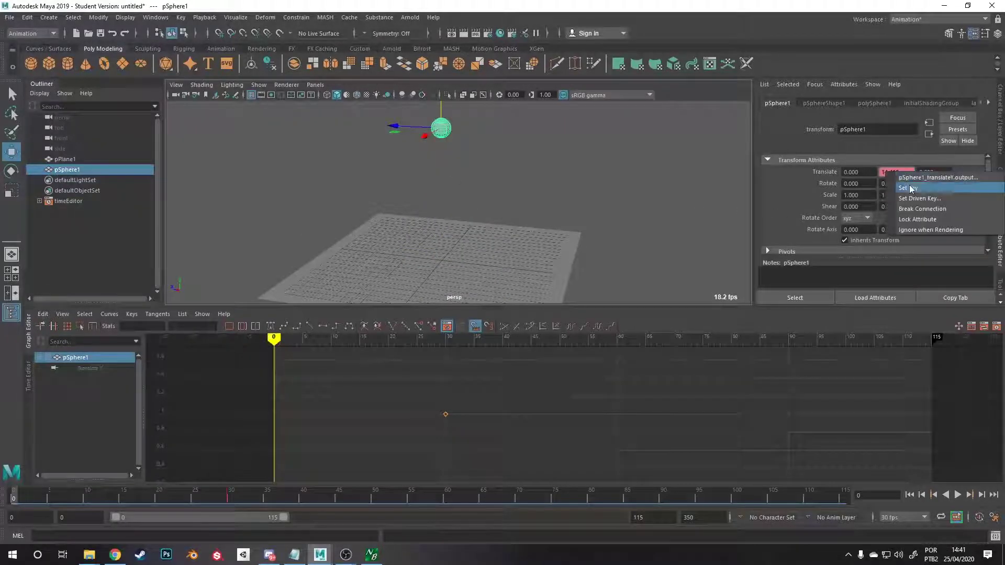
left_click(915, 180)
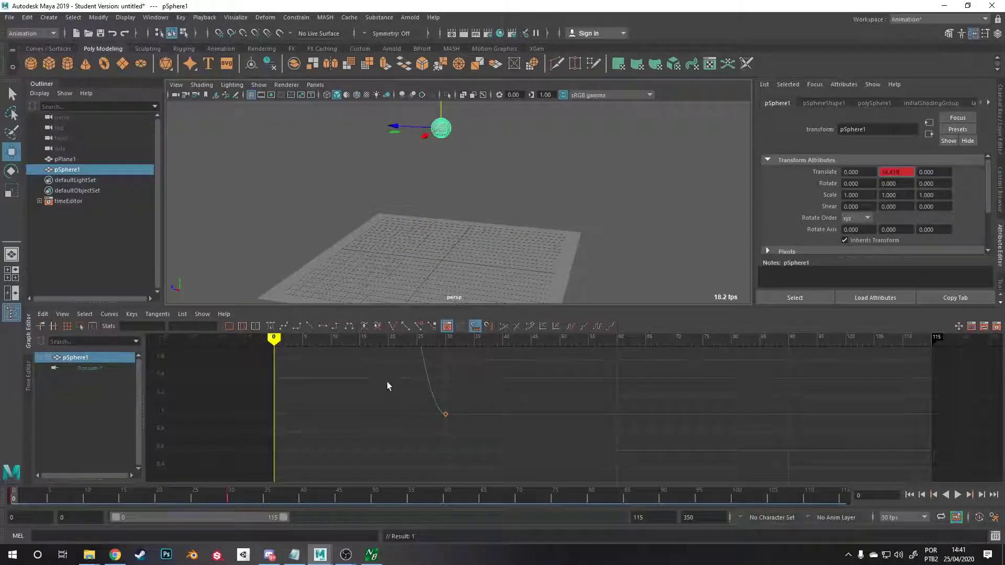
Play the fall between the two keys and scrub to frame 18 to examine the motion against its curve.
mouse_move(388, 382)
right_mouse_down("alt")
mouse_move(401, 425)
mouse_move(388, 367)
right_mouse_up("alt")
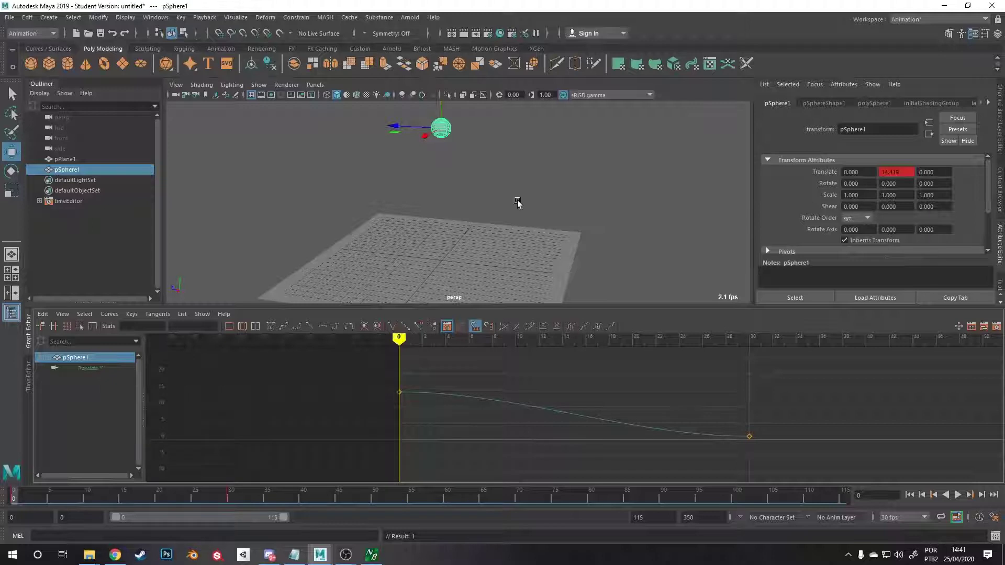
key("alt+v")
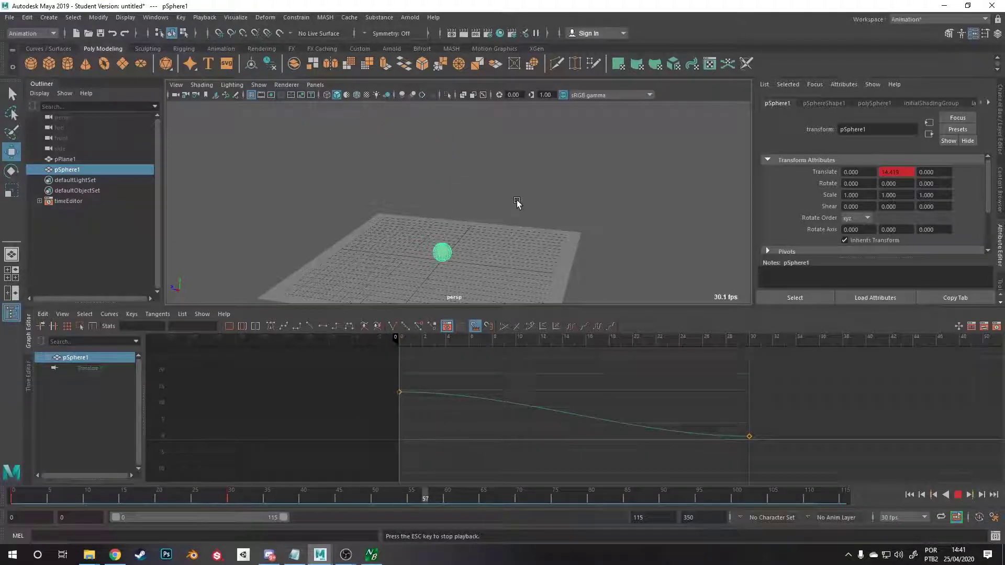
key("Escape")
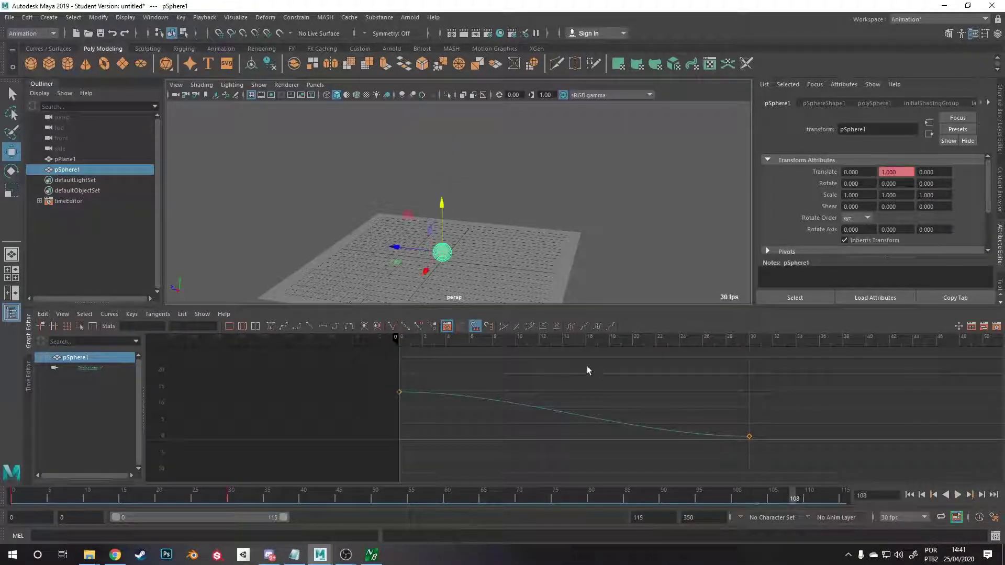
left_click_drag(480, 343, 666, 418)
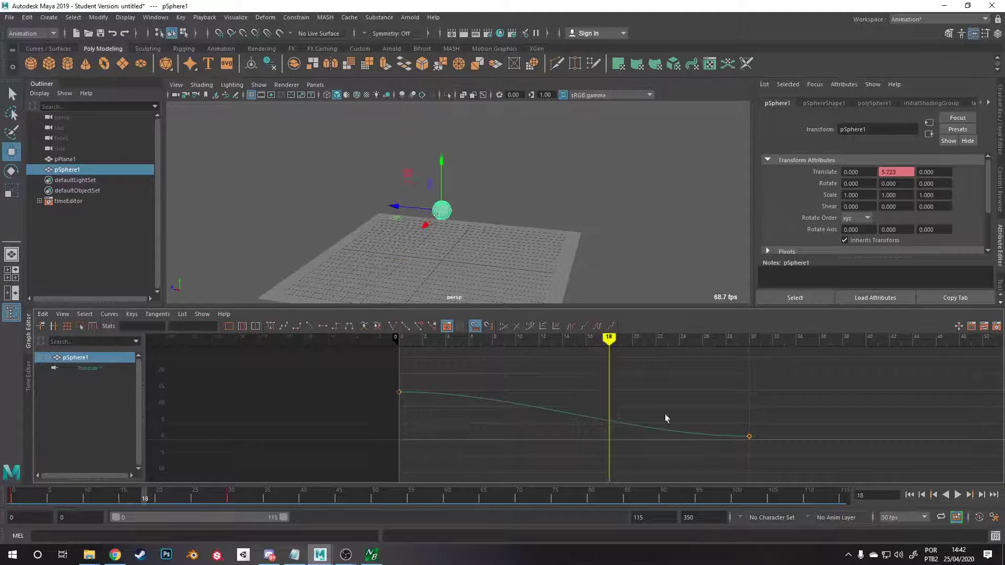
Angle the incoming tangent of the frame 30 key upward so the sphere accelerates into the floor, and play it back from frame 0.
left_click(749, 436)
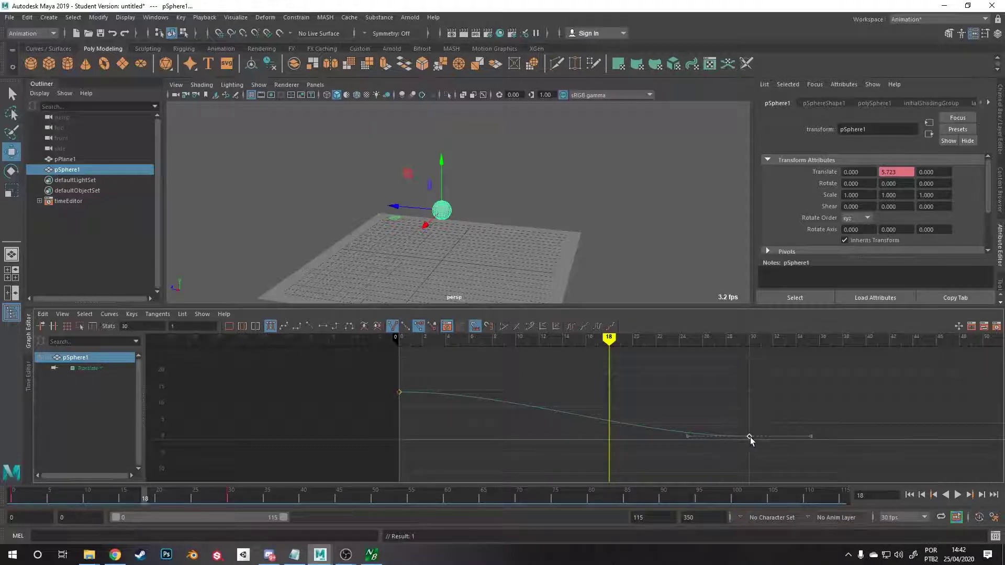
left_click(689, 435)
left_click_drag(688, 433, 695, 417)
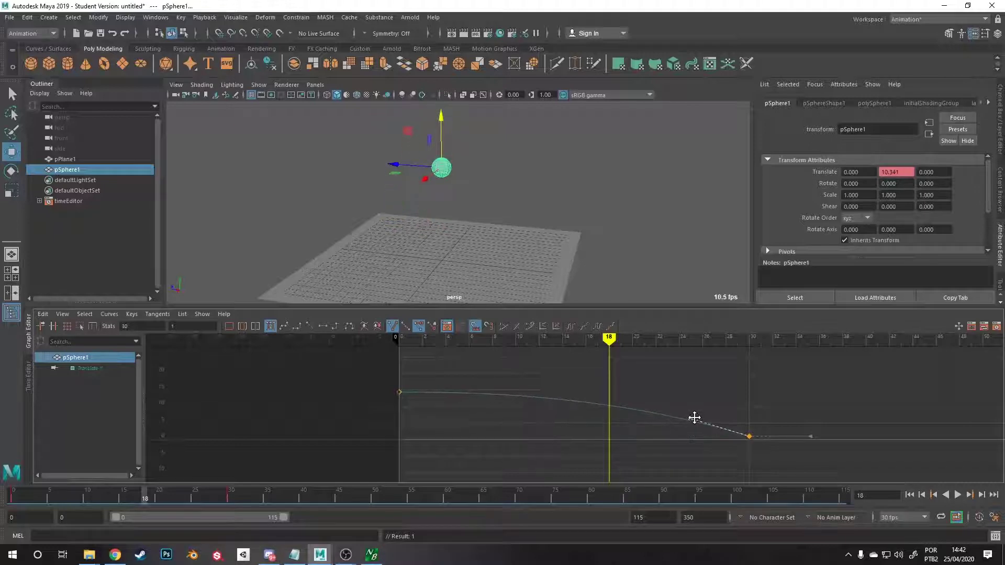
left_click(648, 451)
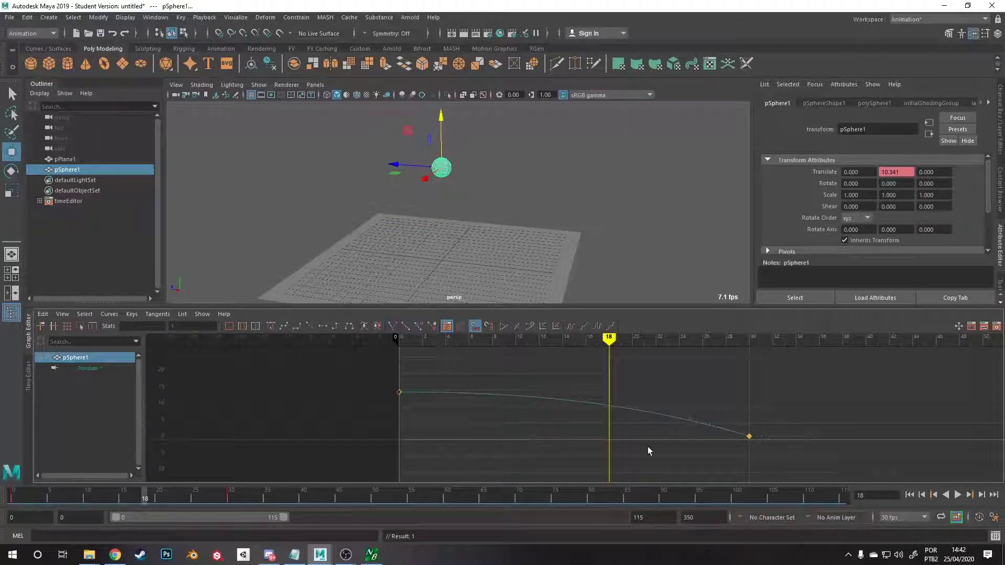
left_click_drag(609, 337, 388, 337)
key("alt+v")
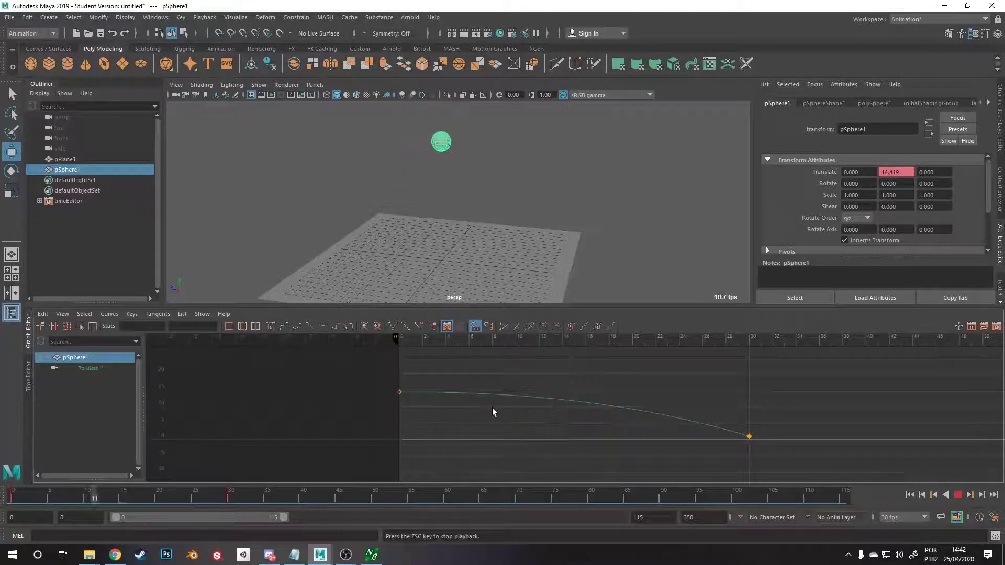
key("Escape")
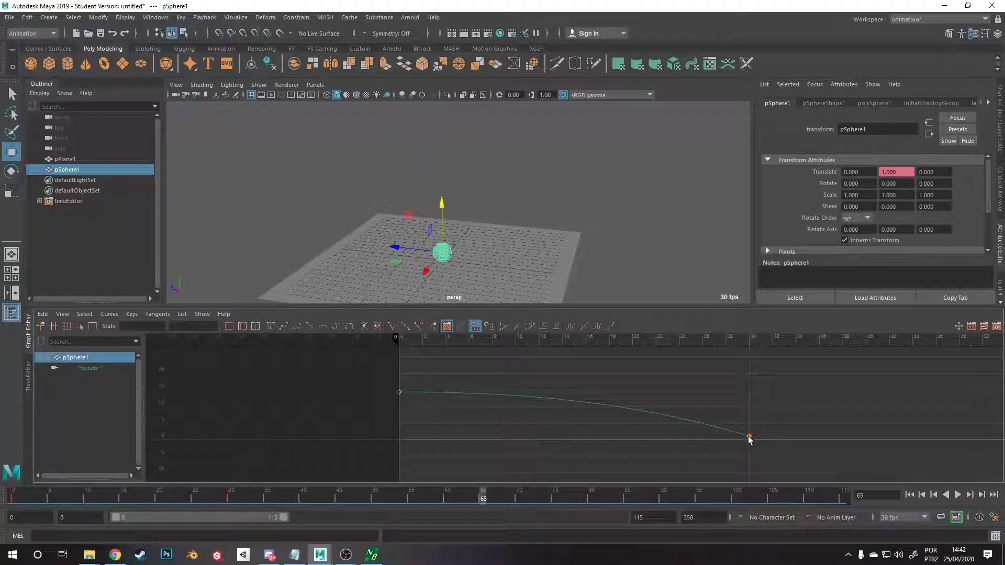
left_click_drag(719, 460, 716, 446)
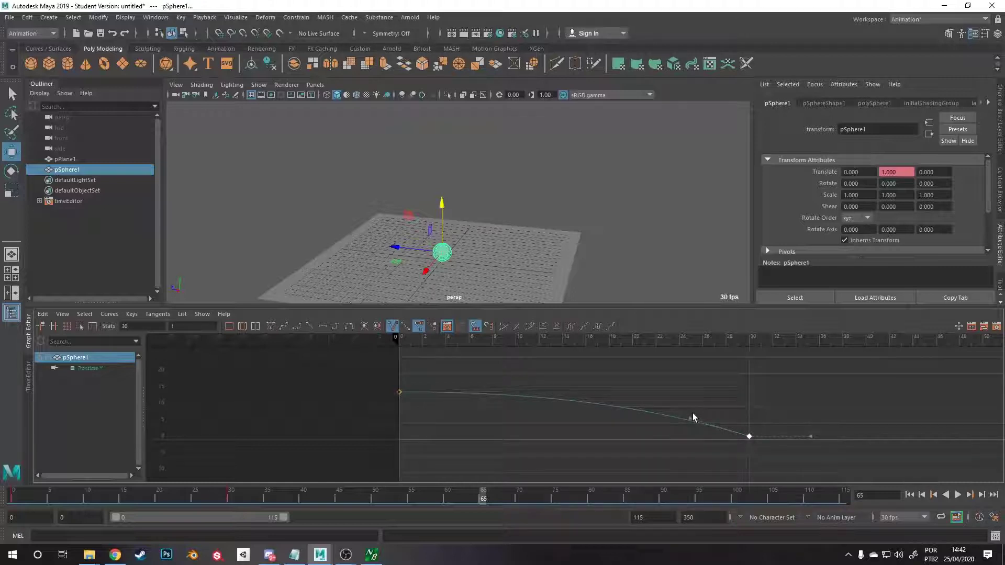
scroll(677, 440, "down", 2)
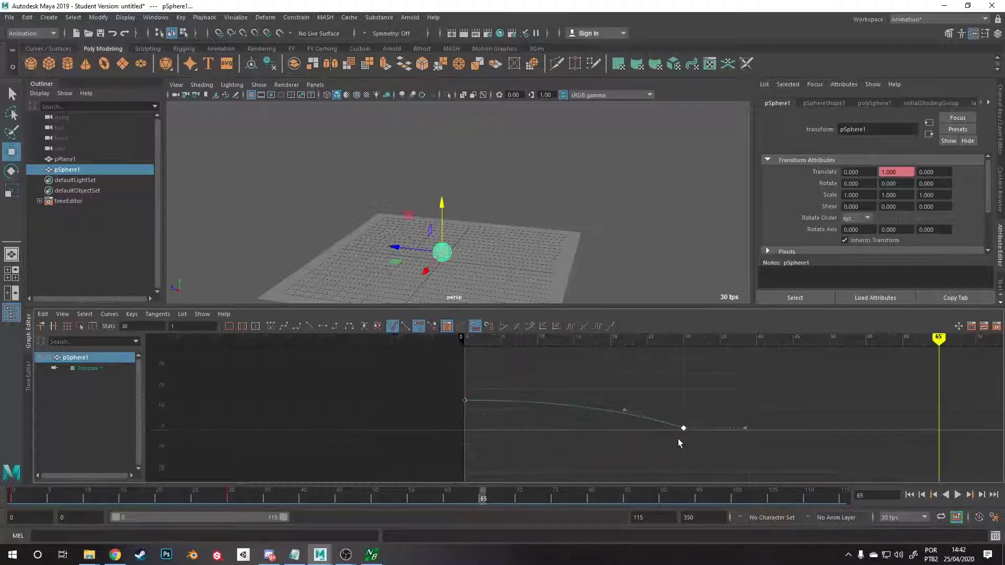
left_click(661, 459)
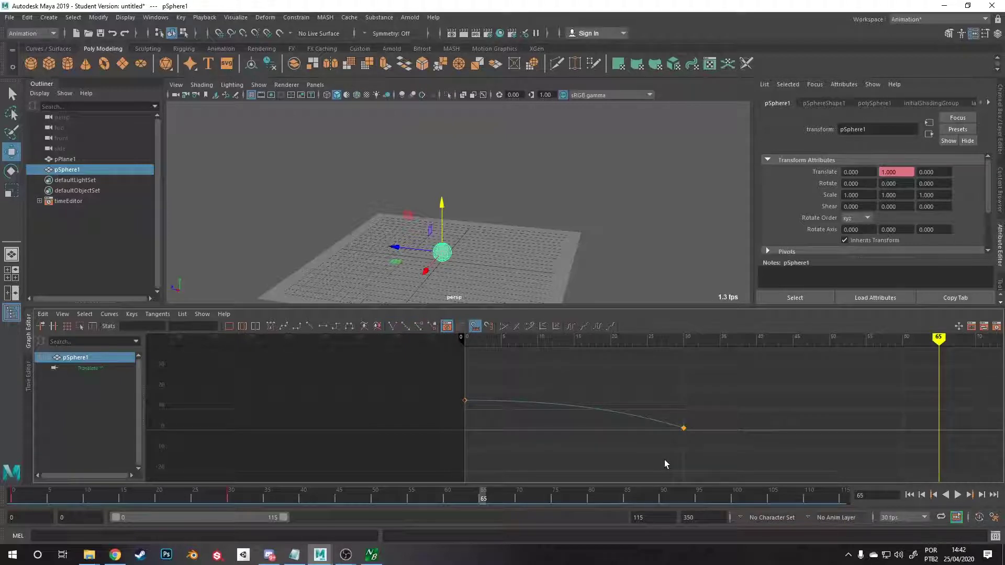
left_click(682, 428)
left_click(682, 445)
At frame 40, raise the sphere to a Translate Y of about 3.37 and key it as a small bounce.
mouse_move(686, 339)
left_mouse_down()
mouse_move(769, 361)
mouse_move(757, 365)
left_mouse_up()
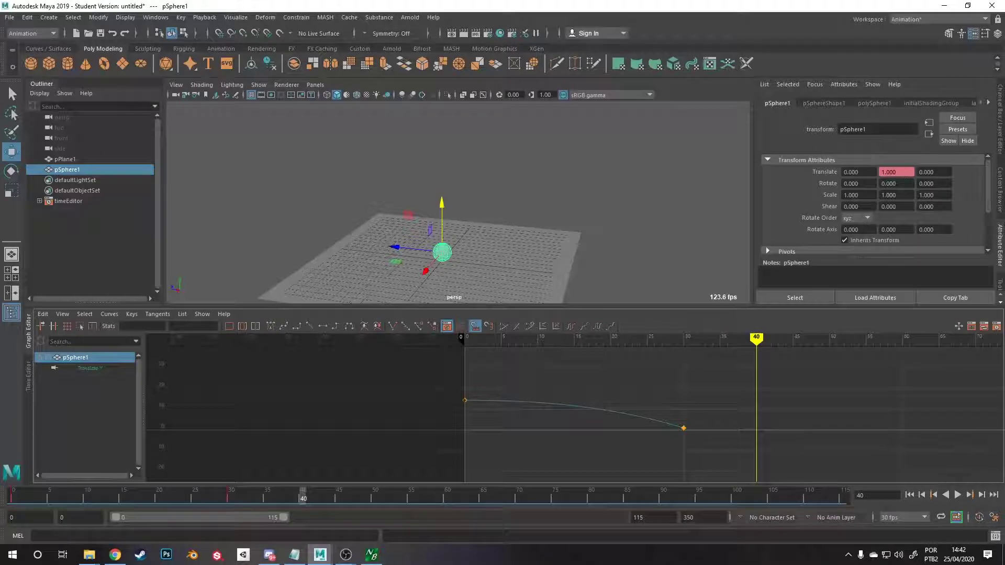
left_click_drag(442, 207, 443, 183)
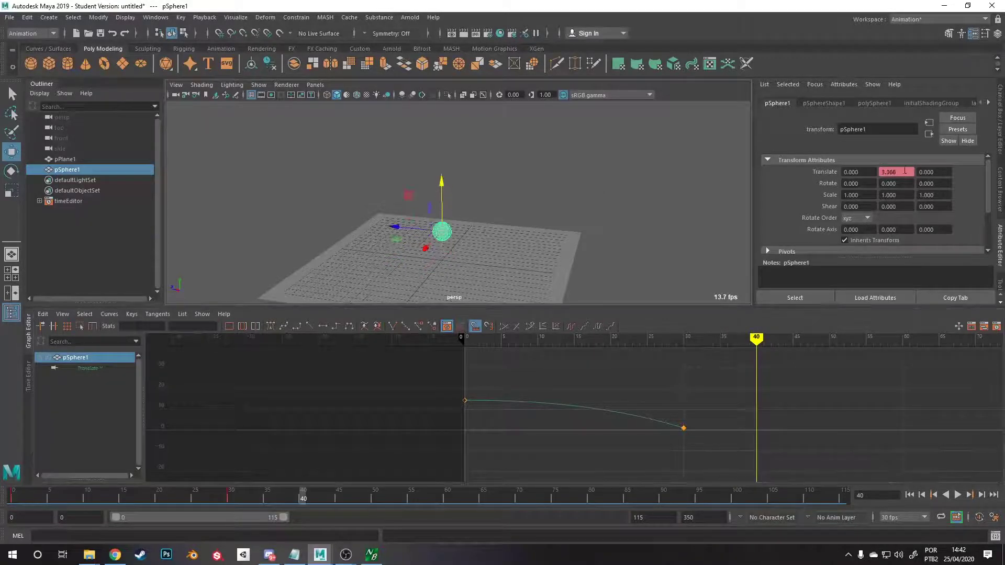
right_click(905, 170)
left_click(916, 186)
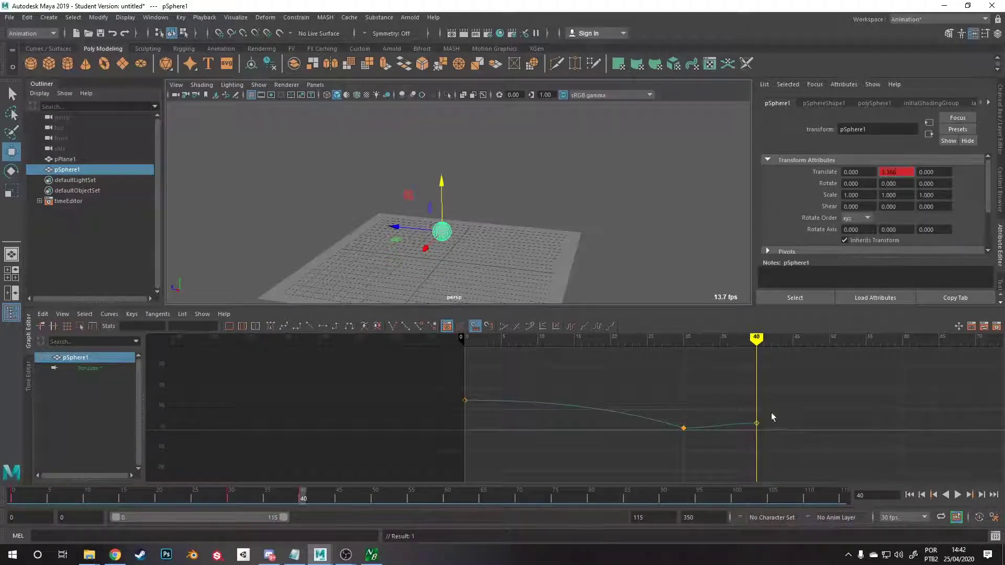
Apply linear tangents to the Translate Y keys at frames 0 and 30 and play the result from frame 0.
left_click(756, 423)
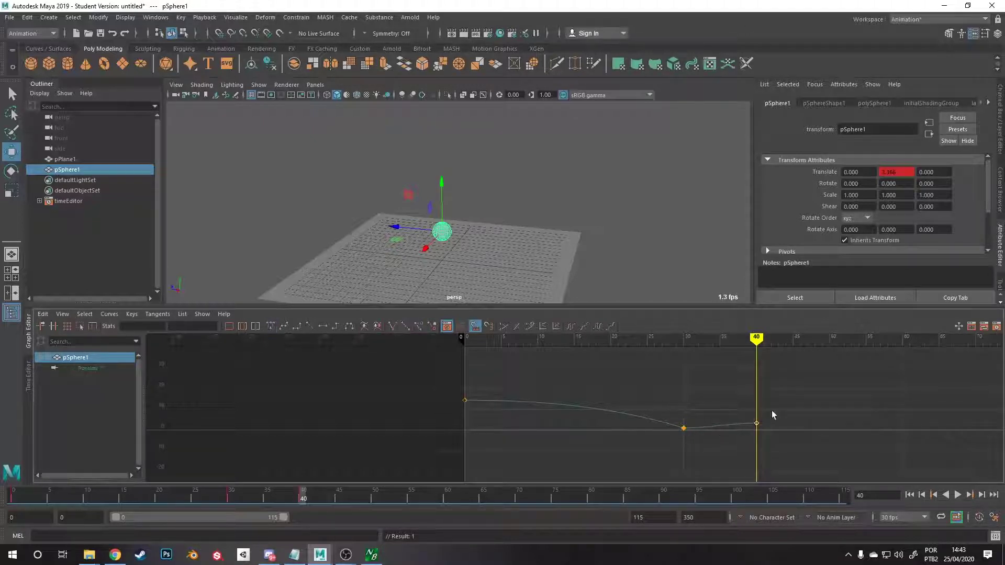
left_click_drag(774, 408, 744, 443)
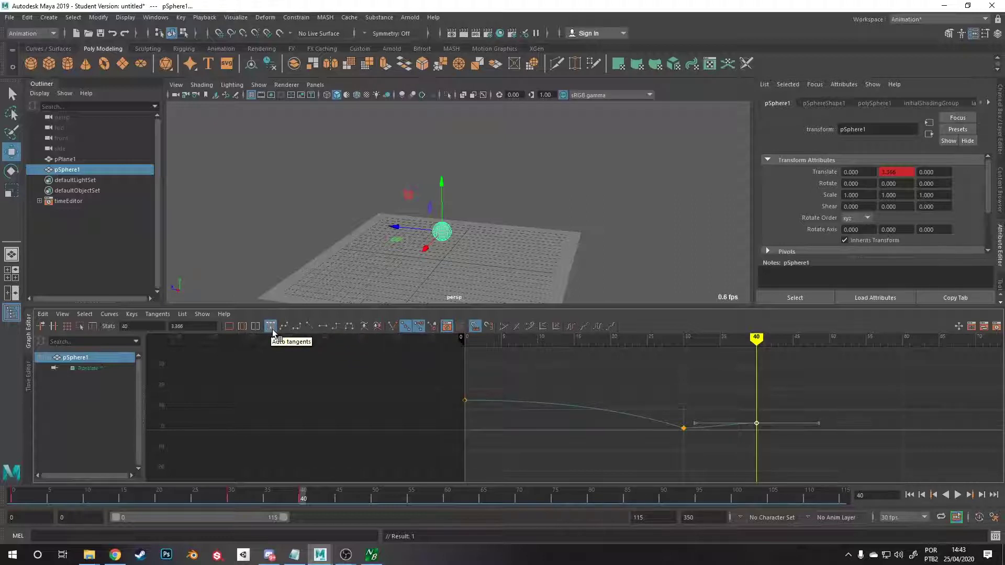
left_click(309, 325)
left_click_drag(431, 372, 696, 450)
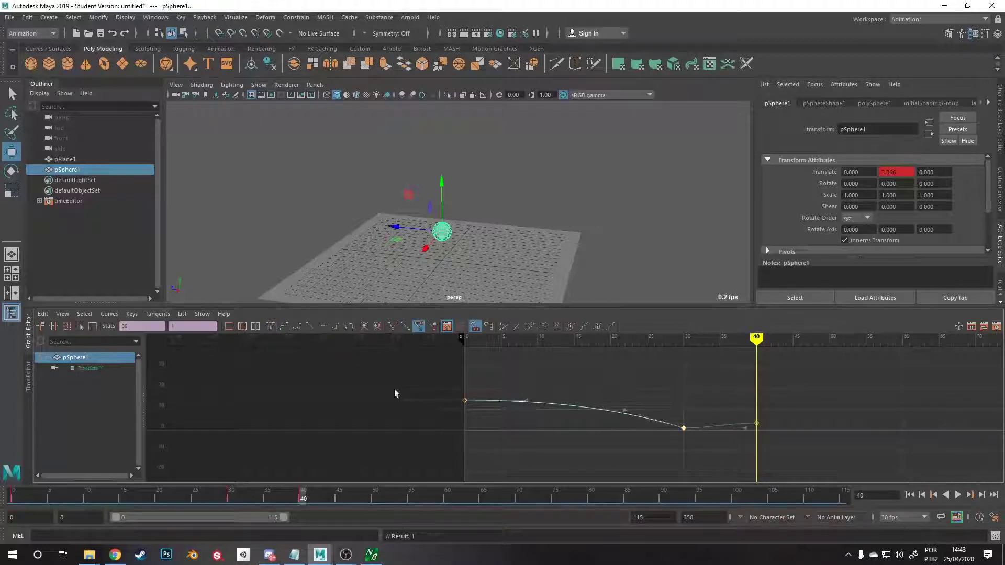
left_click(306, 322)
left_click(555, 430)
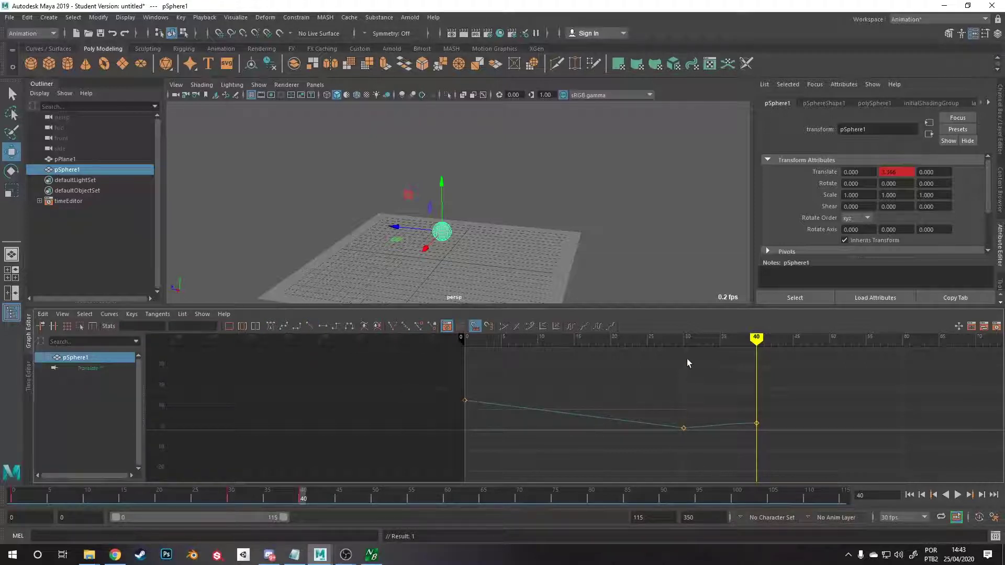
left_click_drag(685, 337, 460, 337)
key("alt+v")
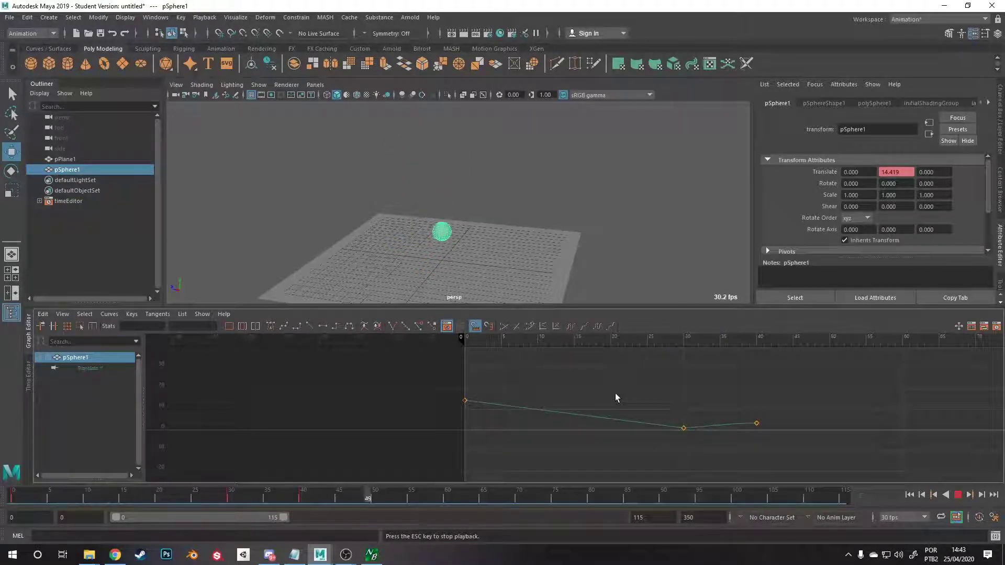
key("Escape")
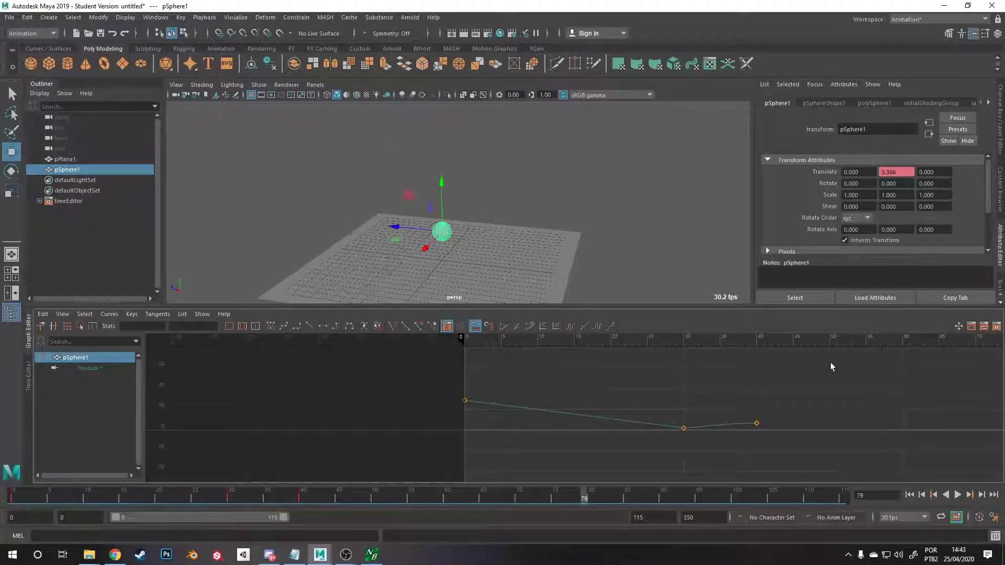
Apply plateau tangents to all three Translate Y keys.
left_click_drag(829, 362, 419, 457)
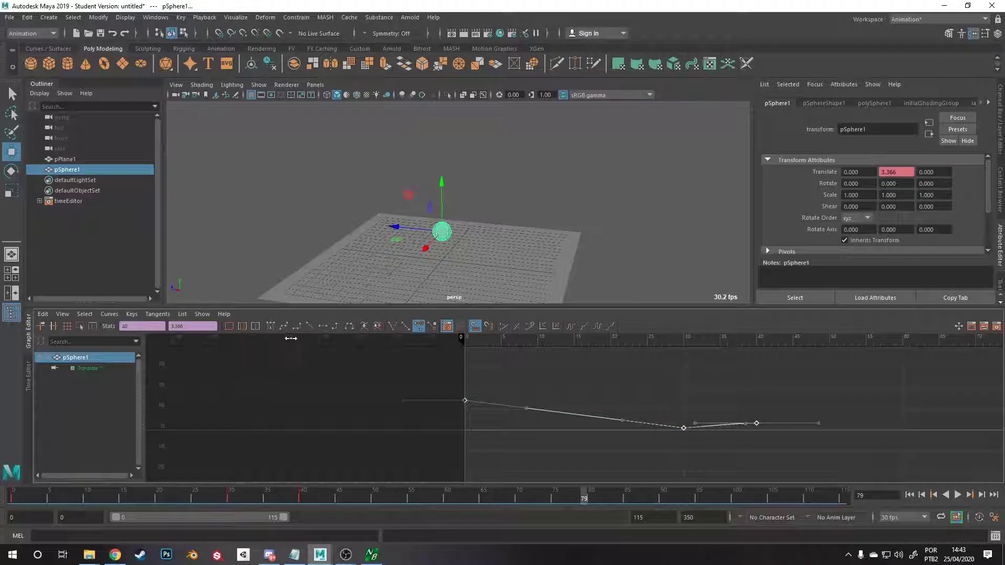
left_click(352, 327)
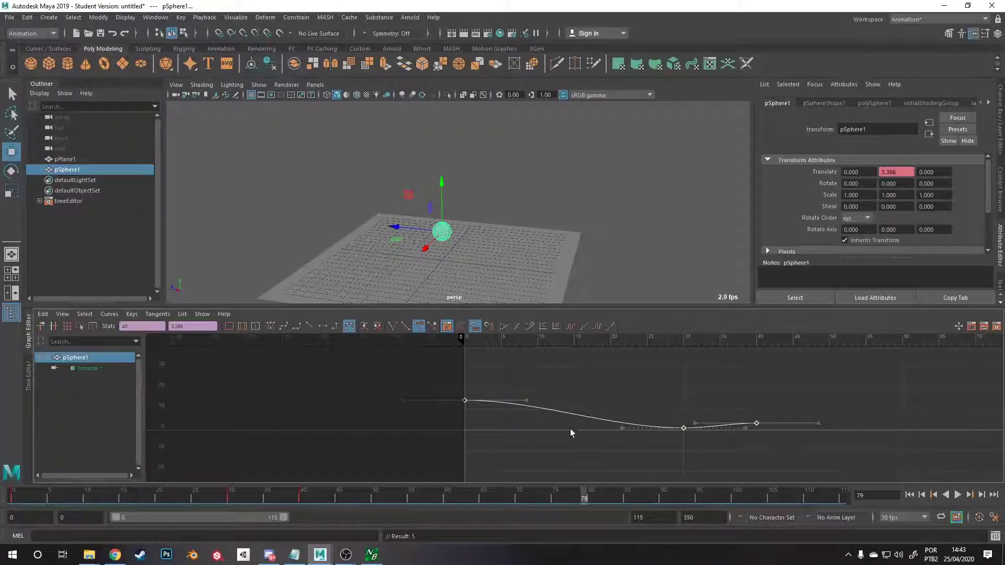
left_click(570, 432)
left_click(466, 341)
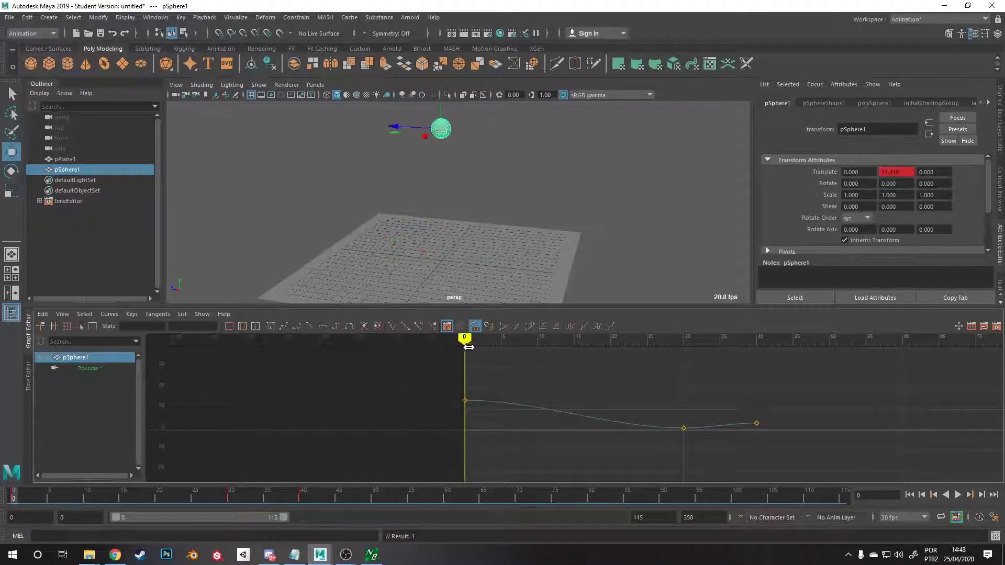
mouse_move(469, 347)
left_mouse_down()
mouse_move(578, 363)
mouse_move(848, 372)
mouse_move(431, 381)
mouse_move(814, 404)
mouse_move(363, 414)
left_mouse_up()
left_click_drag(796, 335, 425, 473)
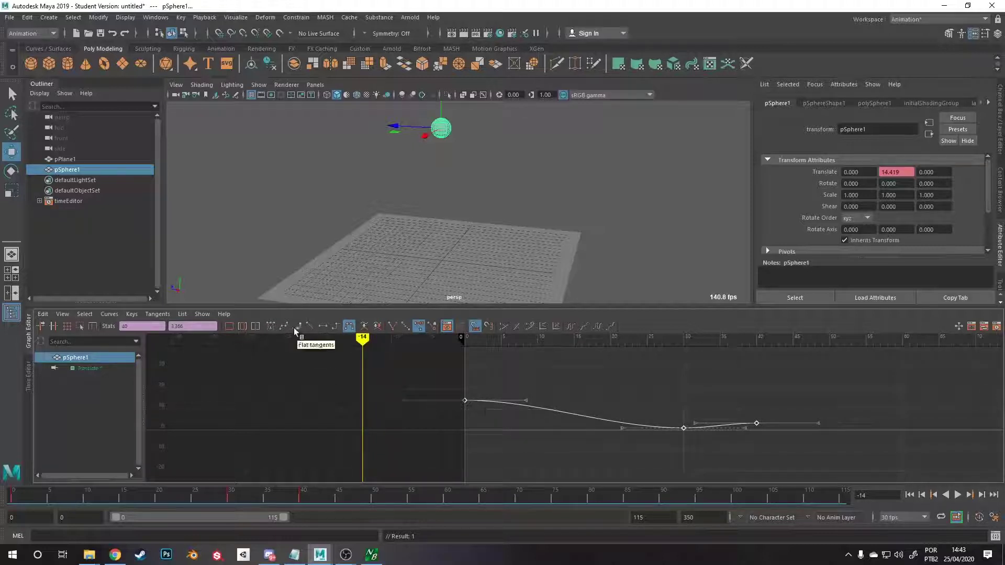
left_click(635, 435)
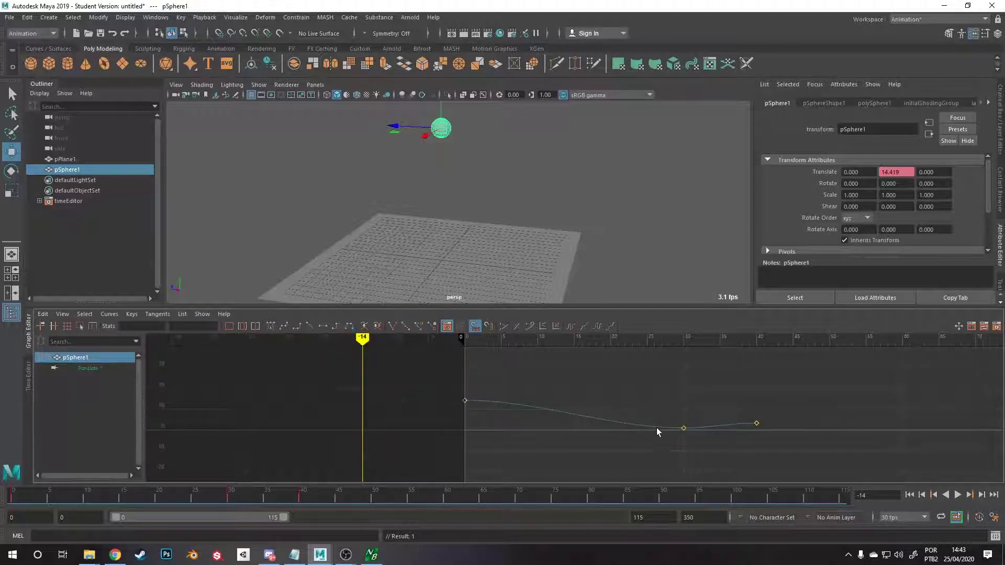
Pull the incoming tangent of the frame 30 key steeply upward, leaving its outgoing tangent flat.
left_click(656, 428)
mouse_move(625, 428)
left_mouse_down()
mouse_move(604, 432)
mouse_move(621, 427)
left_mouse_up()
middle_click_drag(621, 427, 633, 346)
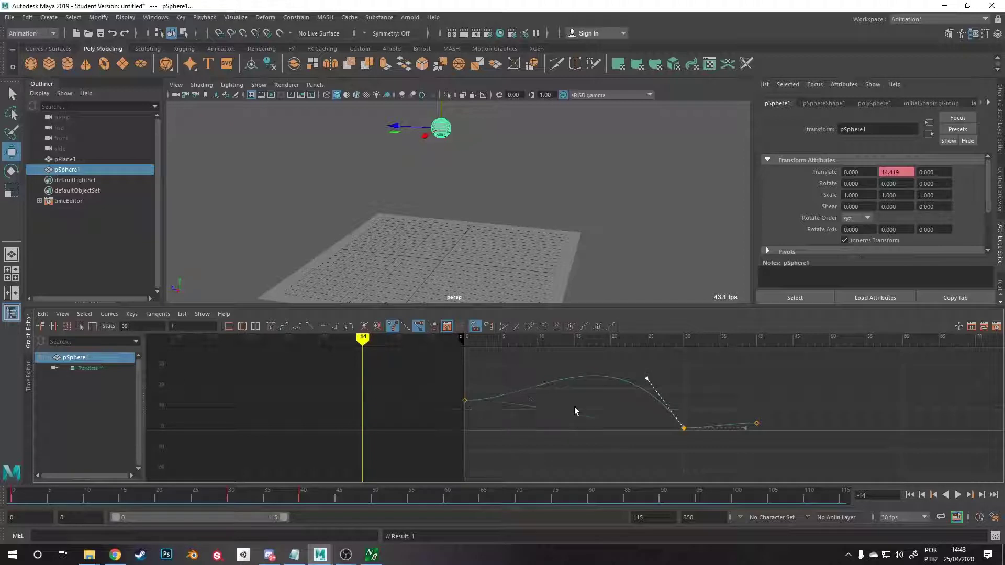
Undo the frame 30 tangent edit and apply auto tangents to all three Translate Y keys.
key("ctrl+z")
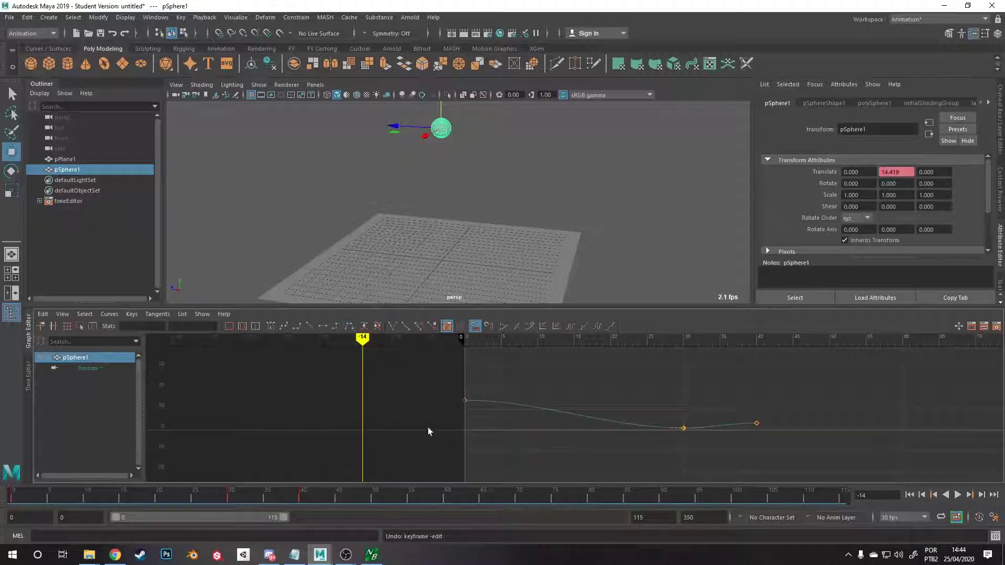
left_click_drag(425, 369, 764, 451)
left_click(661, 461)
left_click_drag(433, 384, 790, 460)
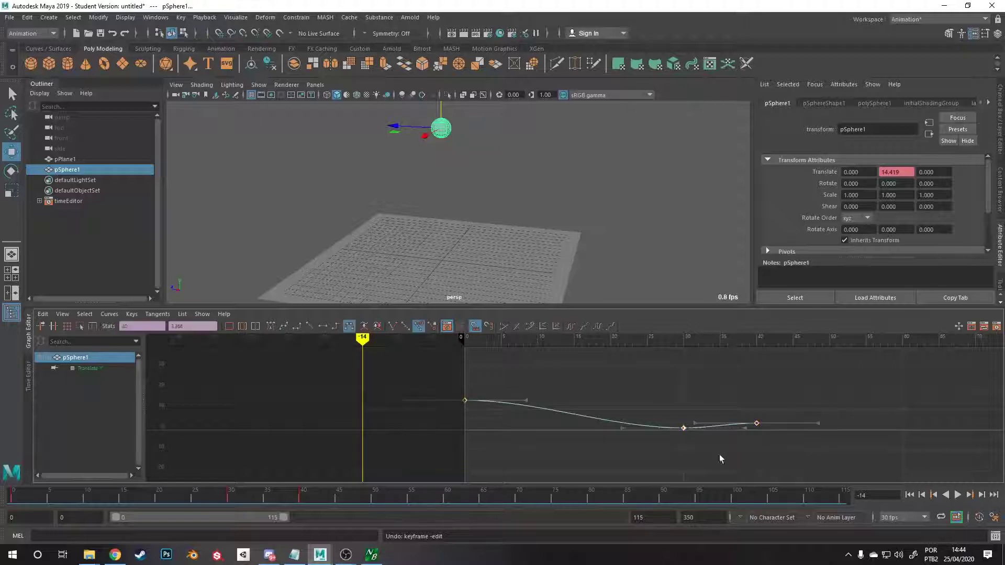
left_click(271, 326)
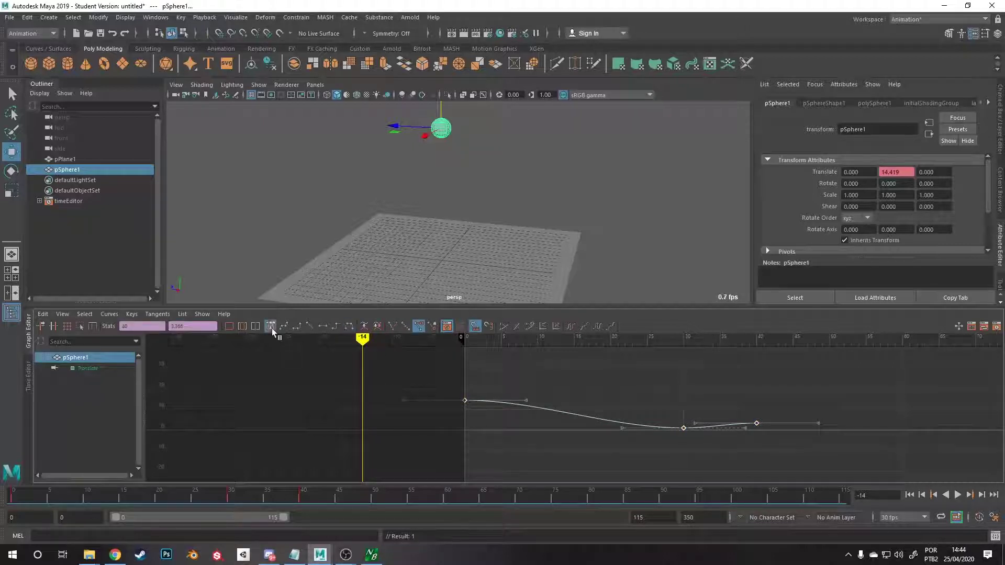
left_click(678, 444)
left_click(683, 428)
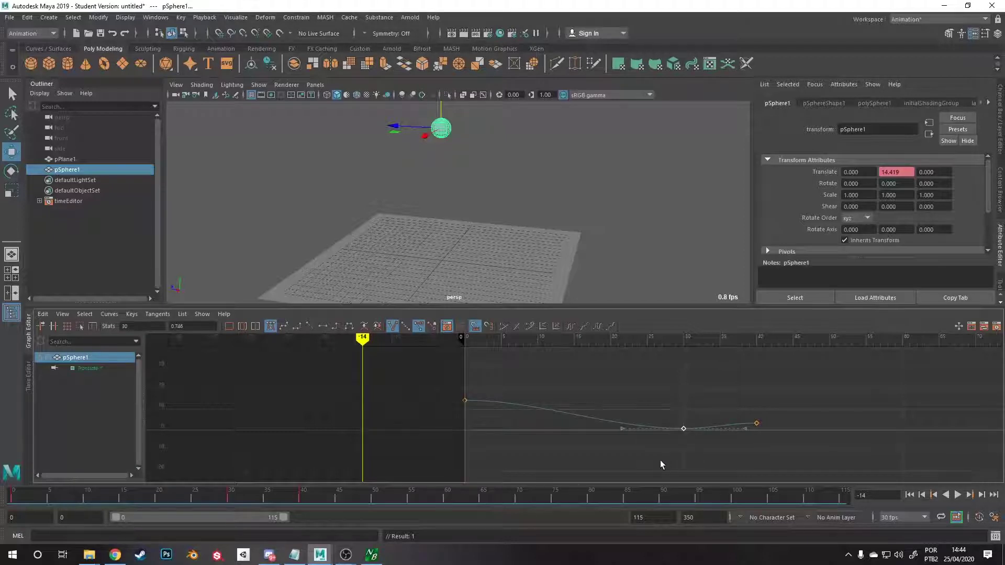
left_click(675, 430)
Scrub and play between frames 0 and 41 to review the sphere's fall and bounce.
left_click(684, 342)
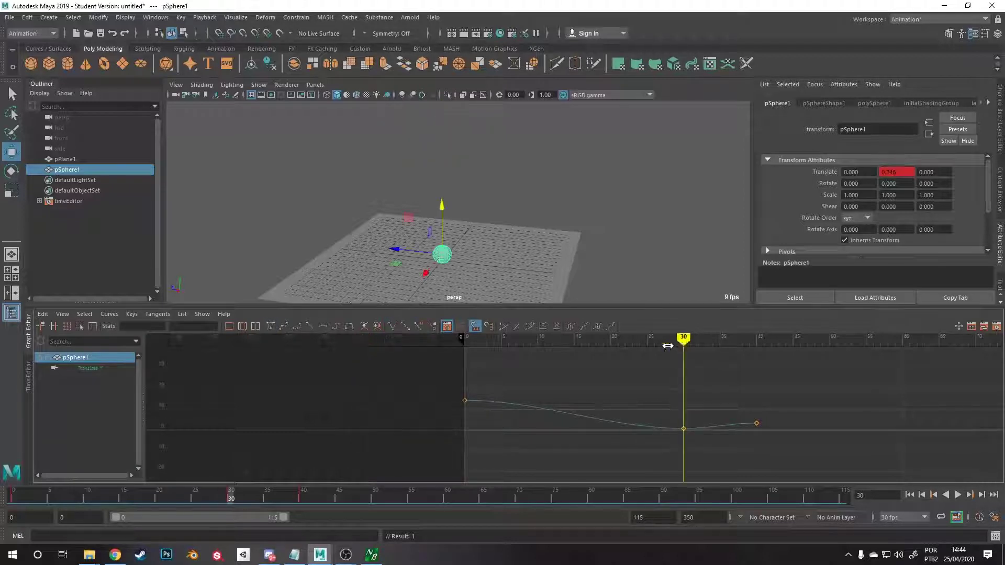
left_click_drag(685, 345, 466, 354)
left_click_drag(653, 379, 684, 382)
key("alt+v")
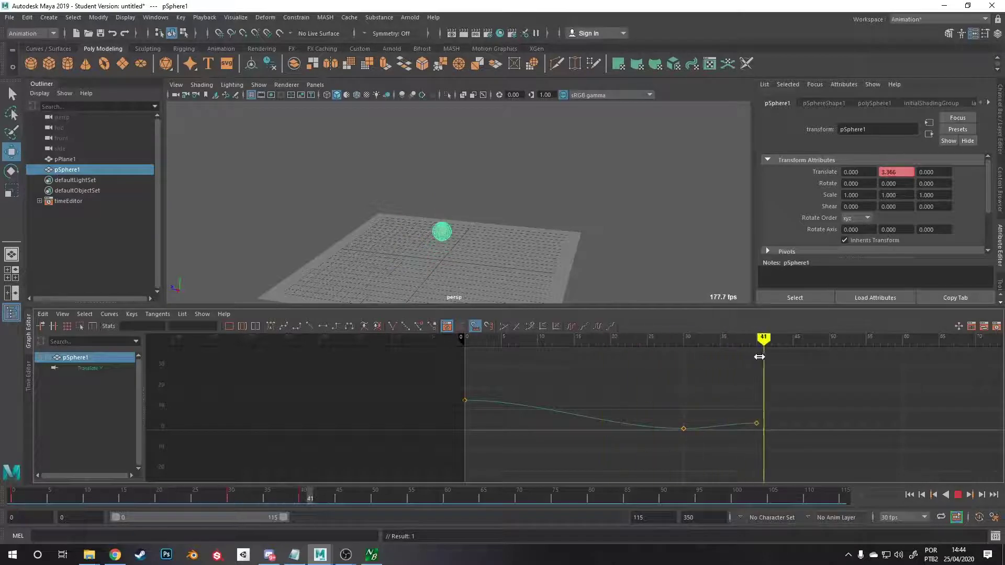
key("alt+v")
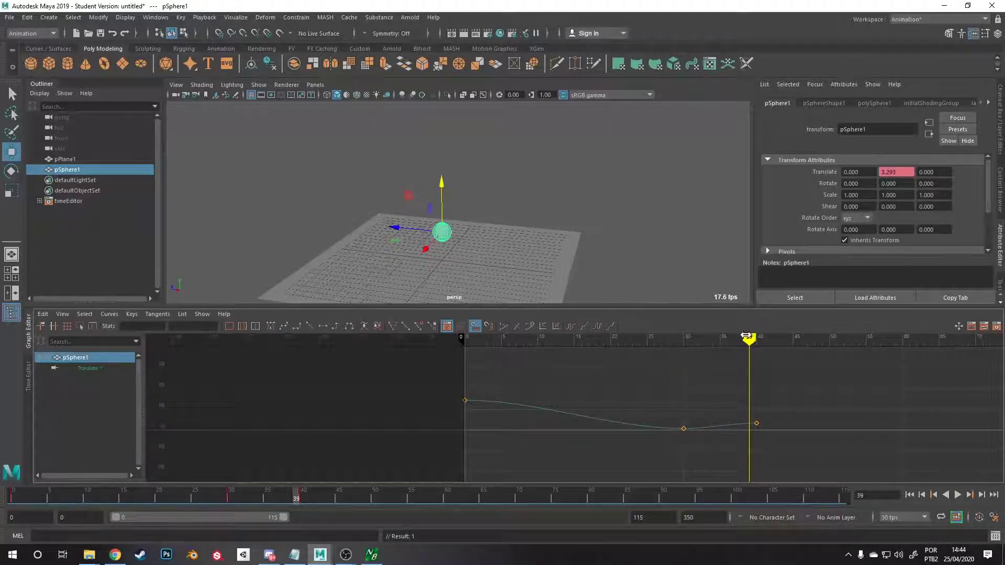
left_click_drag(748, 337, 762, 339)
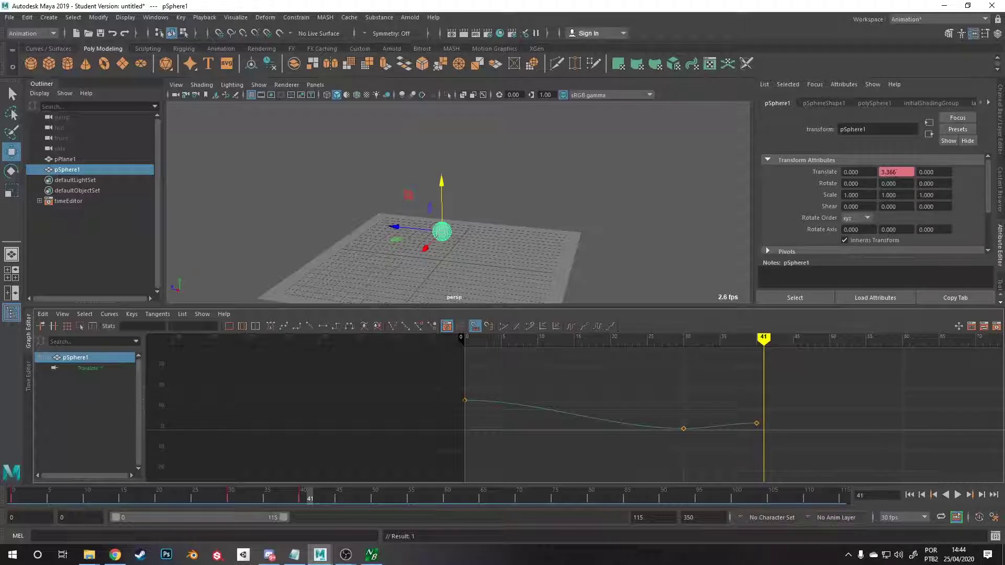
right_click(888, 170)
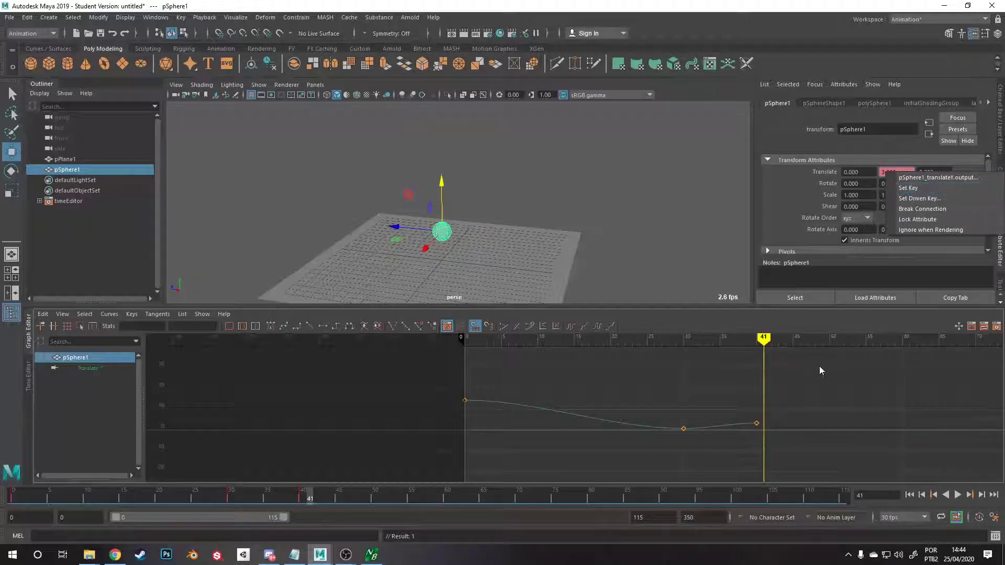
mouse_move(756, 343)
left_mouse_down()
mouse_move(677, 341)
mouse_move(763, 340)
mouse_move(722, 359)
mouse_move(662, 358)
mouse_move(764, 359)
left_mouse_up()
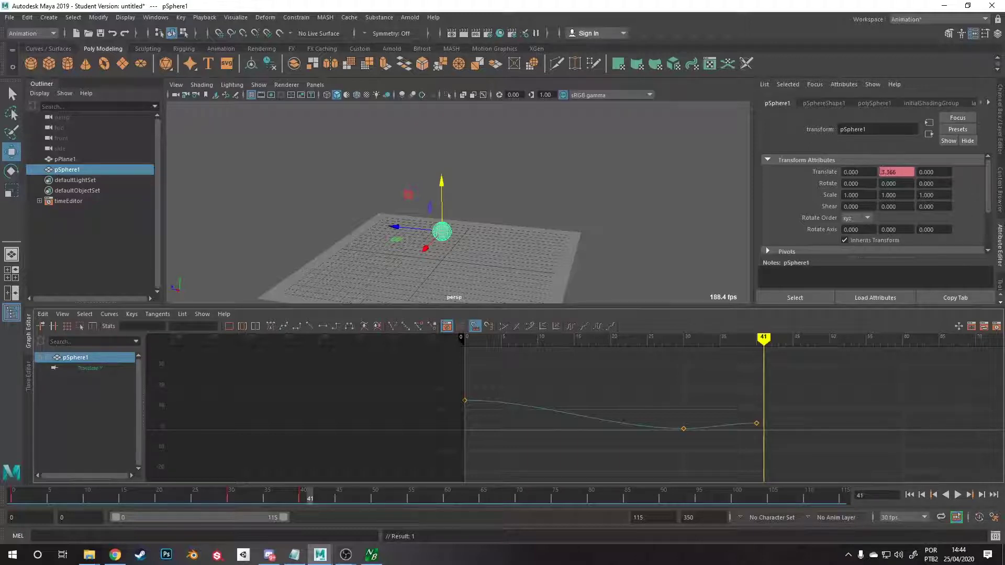
left_click_drag(761, 343, 683, 343)
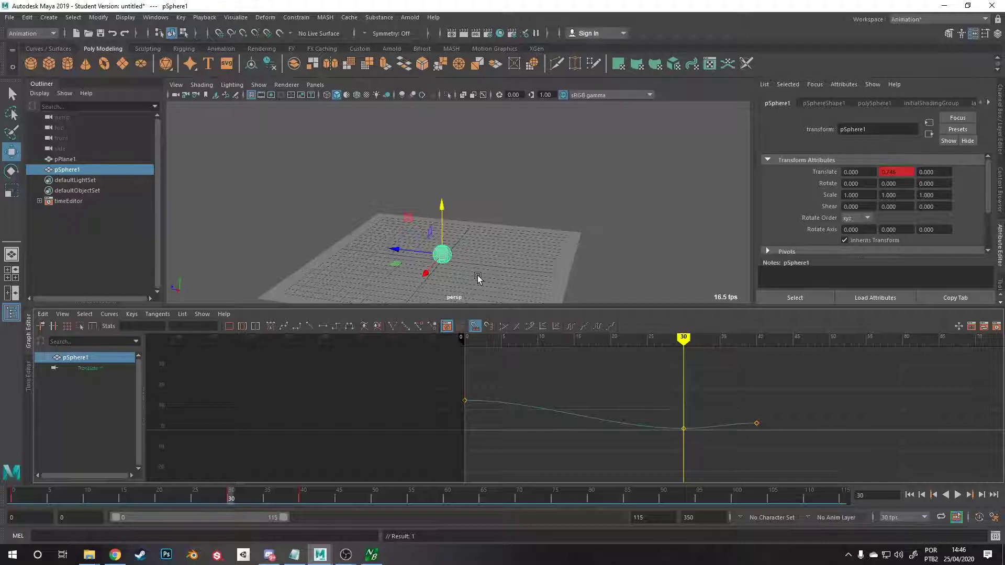
Examine the sphere's contact with the plane at frame 30 from a close, low side view.
left_click(648, 339)
left_click_drag(647, 339, 687, 413)
middle_click_drag(689, 412, 570, 415, "alt")
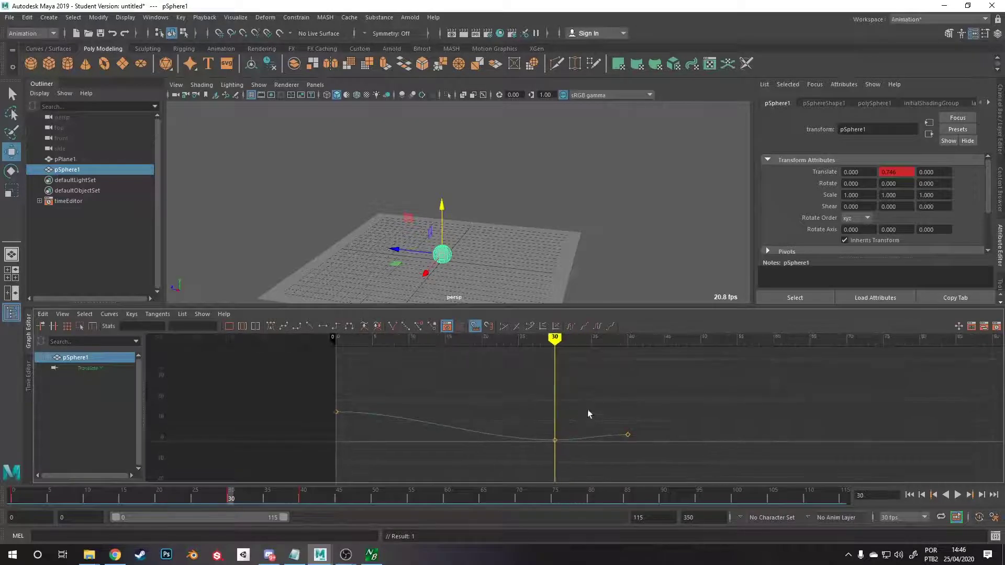
left_click_drag(544, 350, 561, 403)
left_click(555, 341)
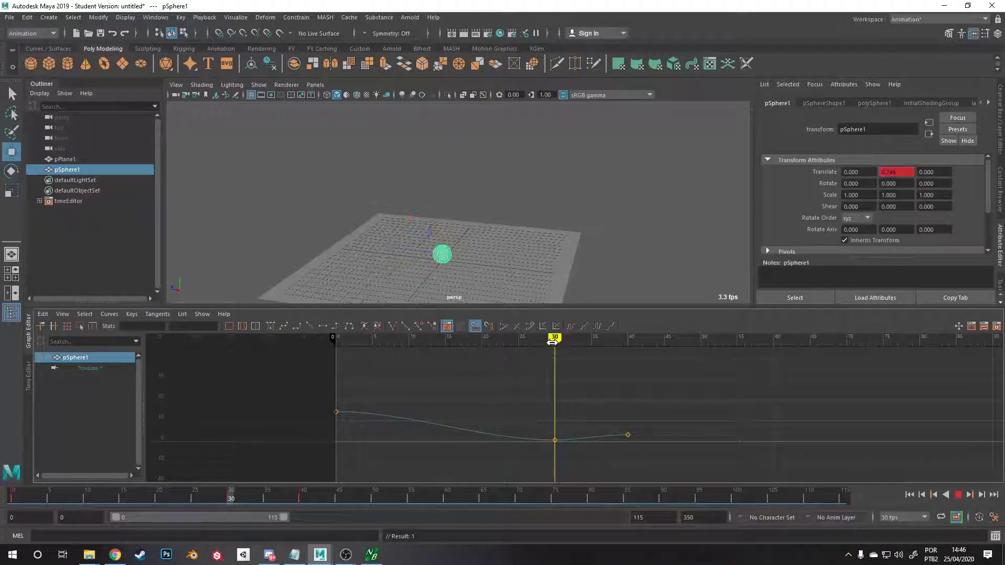
left_click_drag(472, 216, 528, 298, "alt")
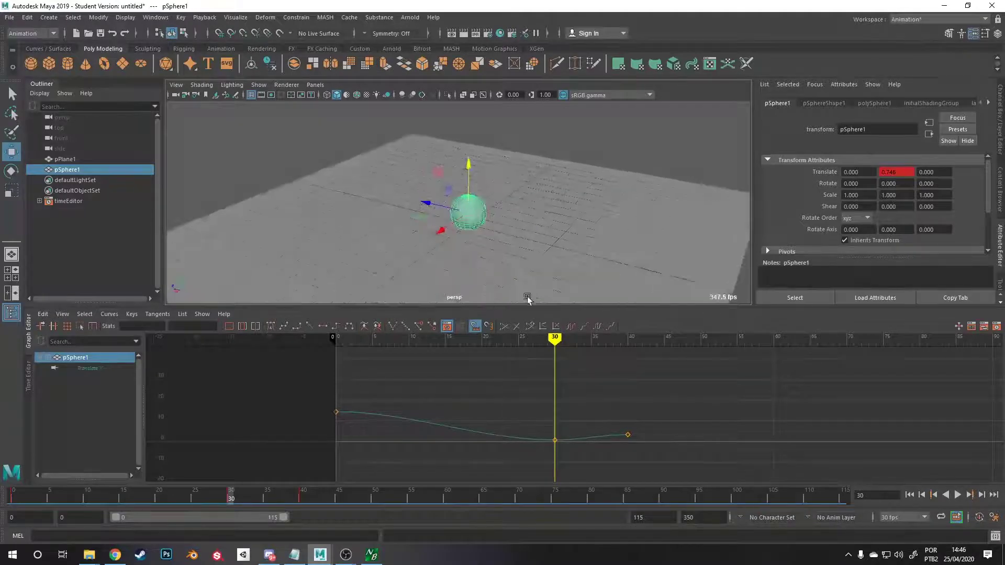
left_click_drag(555, 341, 554, 396)
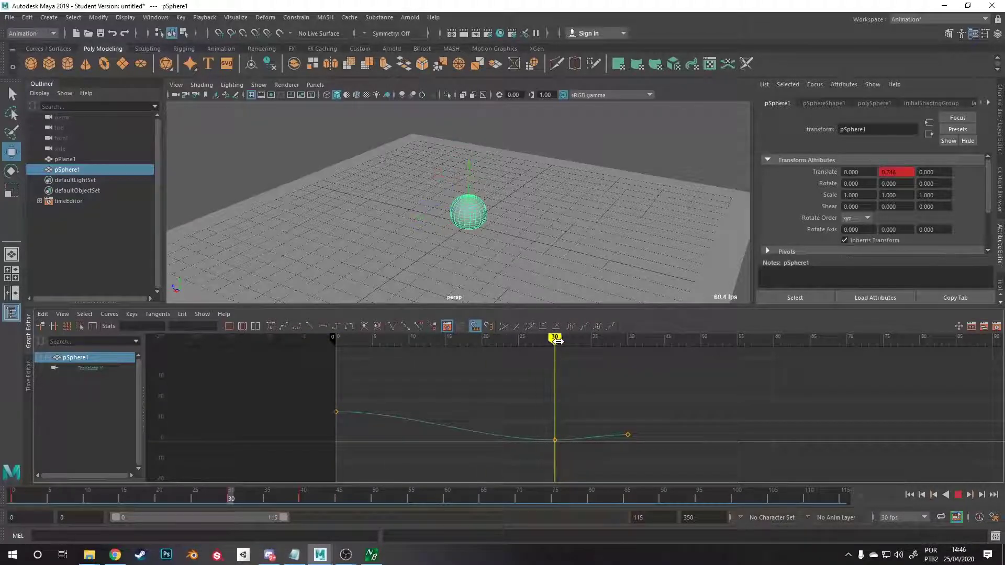
left_click_drag(532, 281, 559, 240, "alt")
scroll(529, 190, "up", 3)
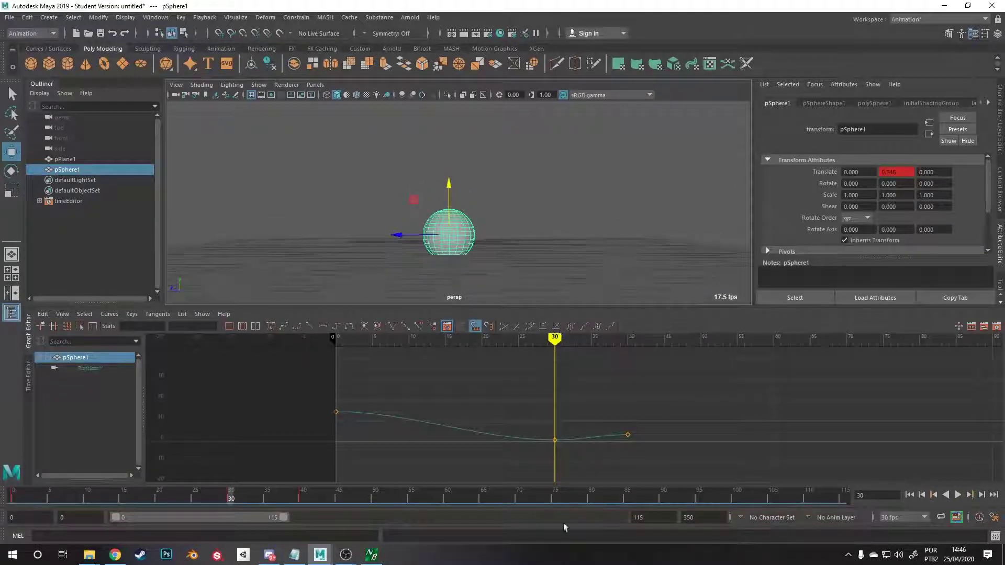
Try Translate Y values of 0.5 and 1 at frame 30 and key all of the sphere's channels.
left_click(555, 440)
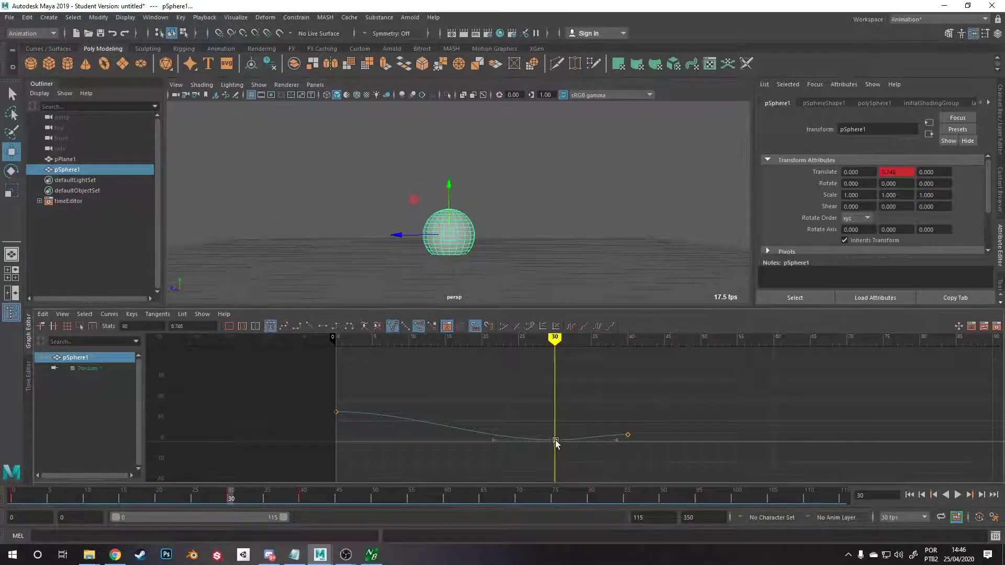
double_click(893, 172)
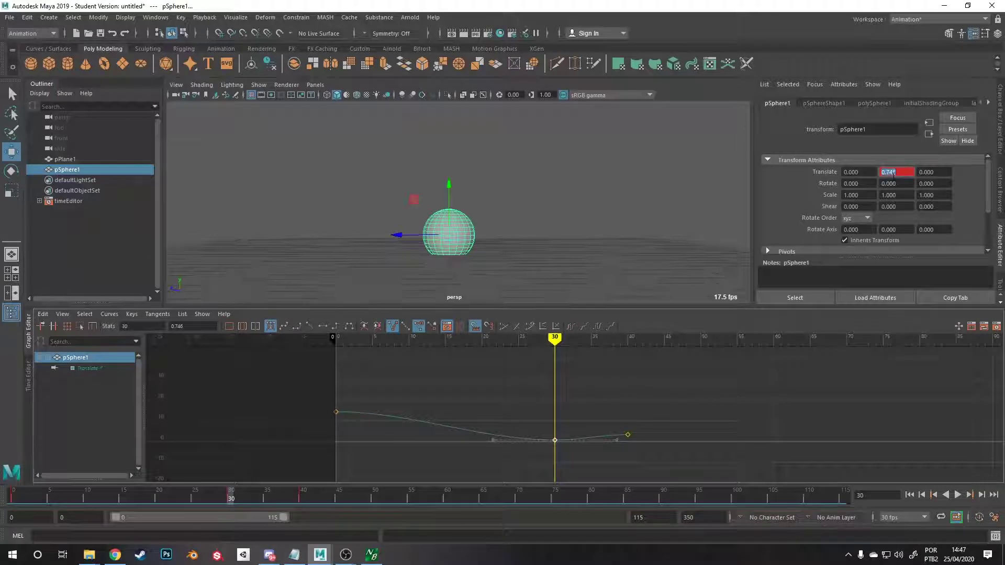
type("0.5")
key("Return")
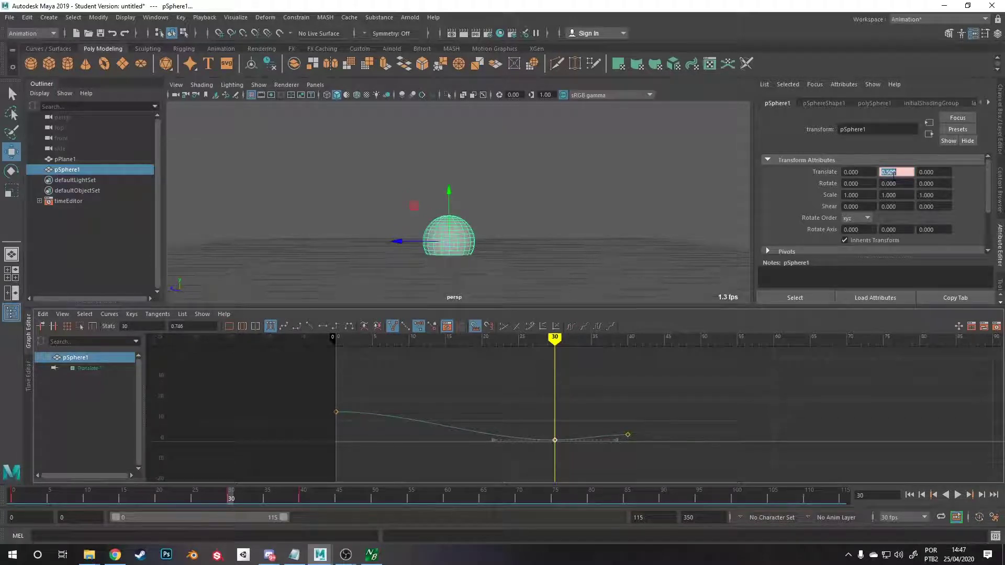
type("1")
key("Return")
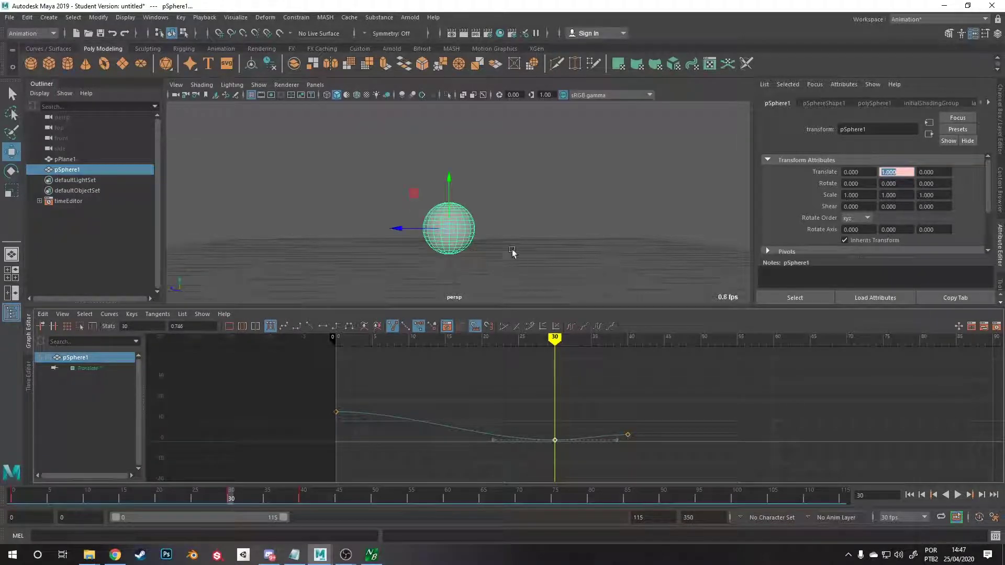
key("s")
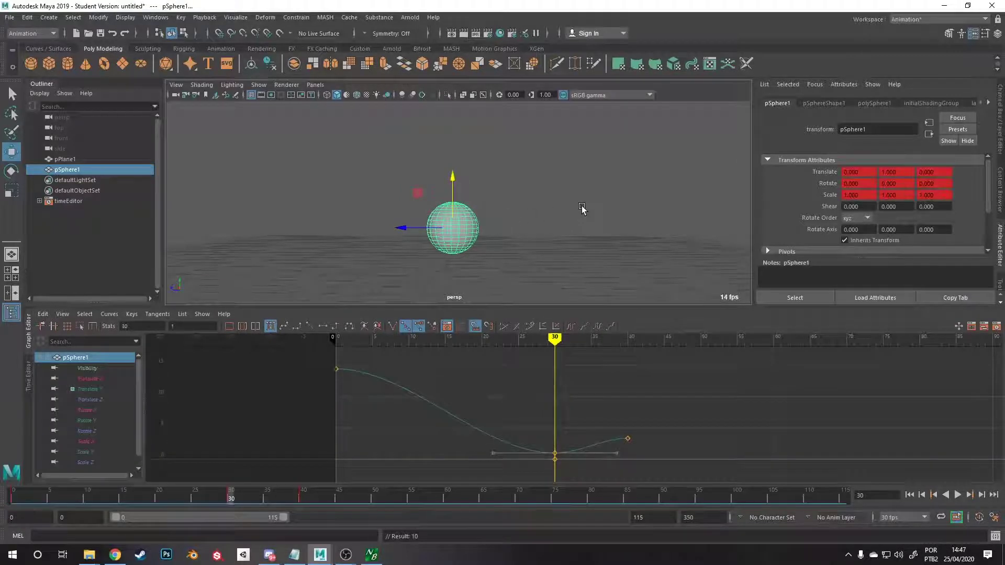
key("ctrl+z")
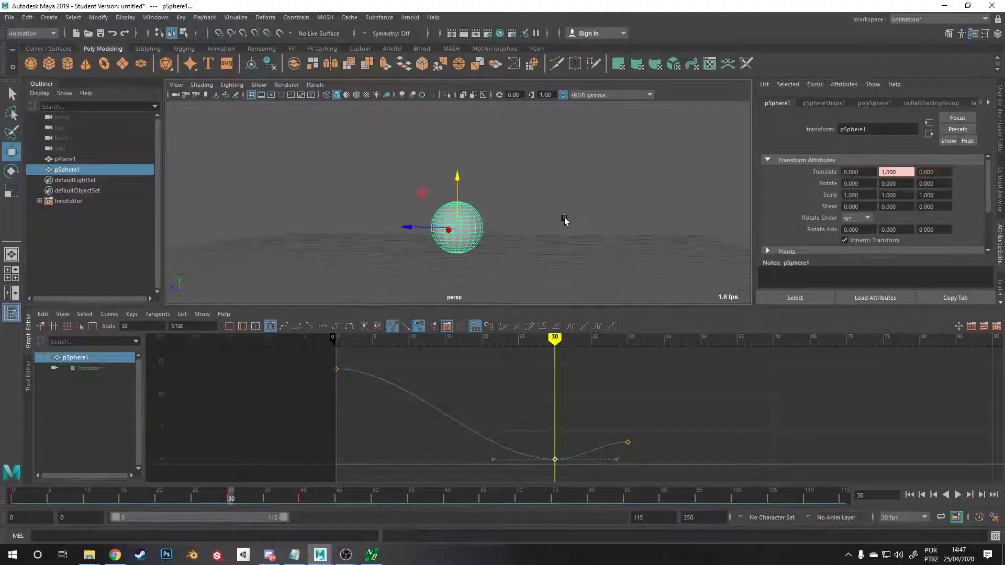
mouse_move(565, 337)
left_mouse_down()
mouse_move(544, 336)
mouse_move(555, 337)
left_mouse_up()
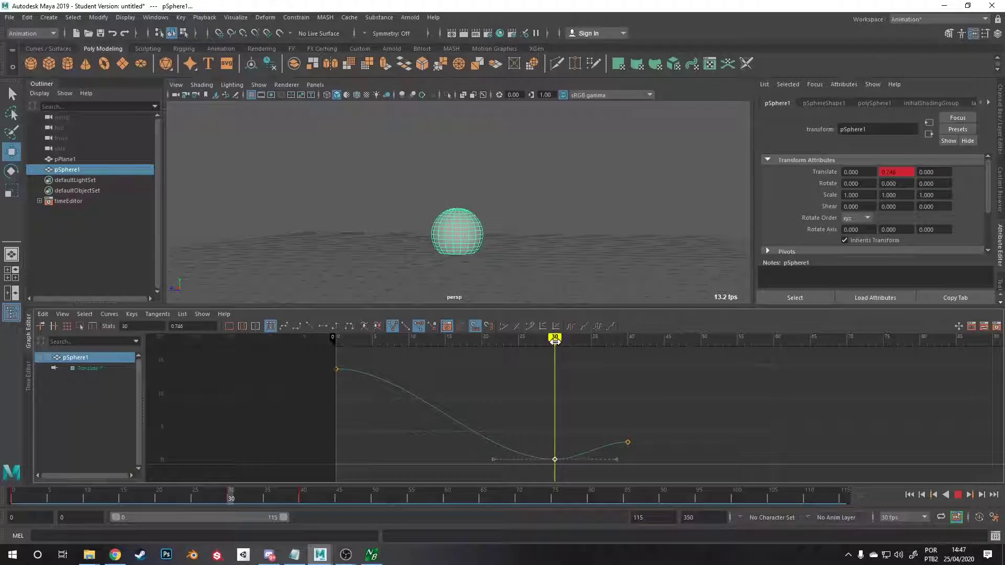
Set the sphere's Translate Y to 1 at frame 30 and key only that attribute.
left_click(906, 173)
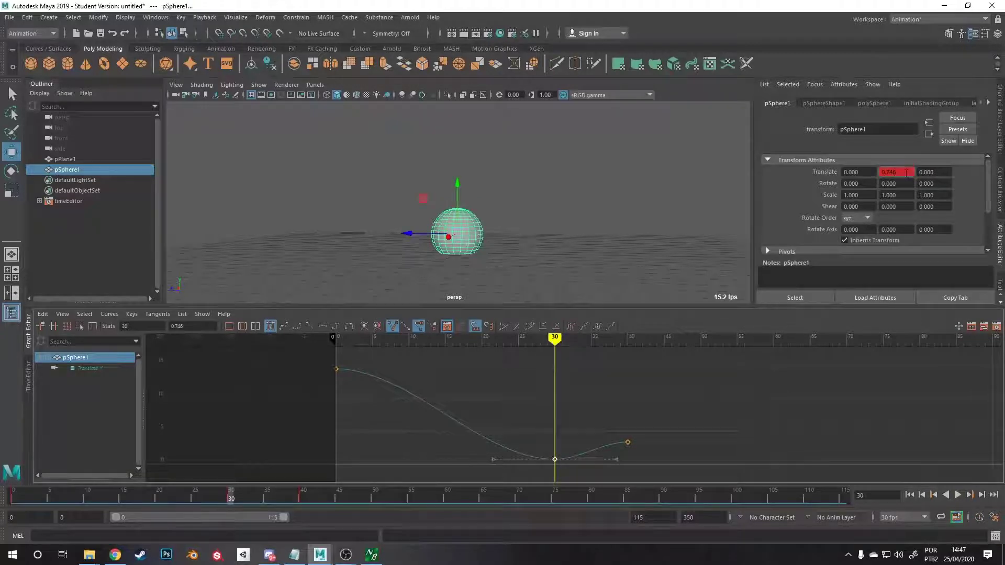
type("1")
key("Return")
right_click(895, 173)
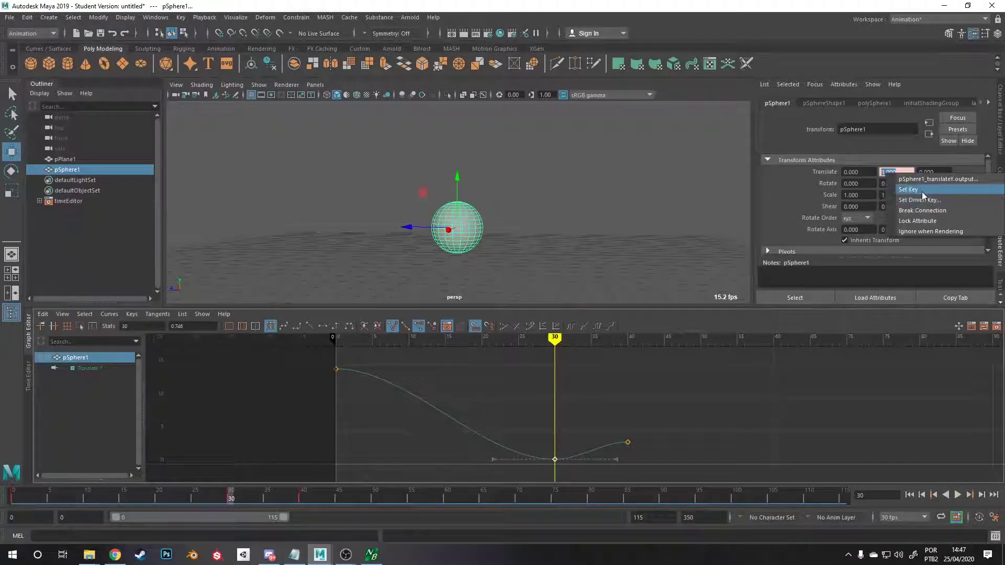
left_click(909, 189)
Examine the Translate Y curve around the frame 30 key up close and as a whole.
mouse_move(547, 338)
left_mouse_down()
mouse_move(401, 338)
mouse_move(606, 338)
mouse_move(346, 355)
mouse_move(620, 355)
left_mouse_up()
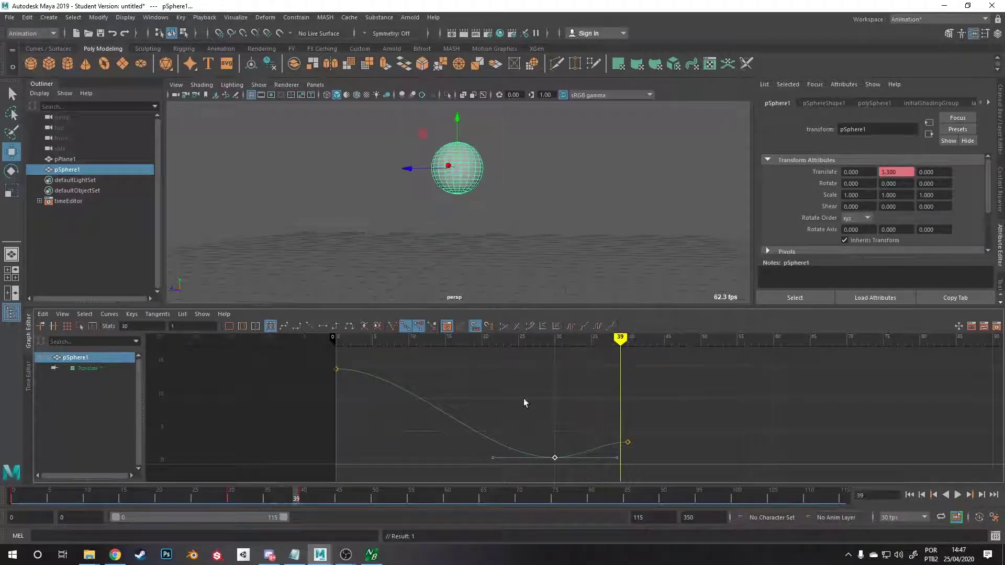
left_click(504, 386)
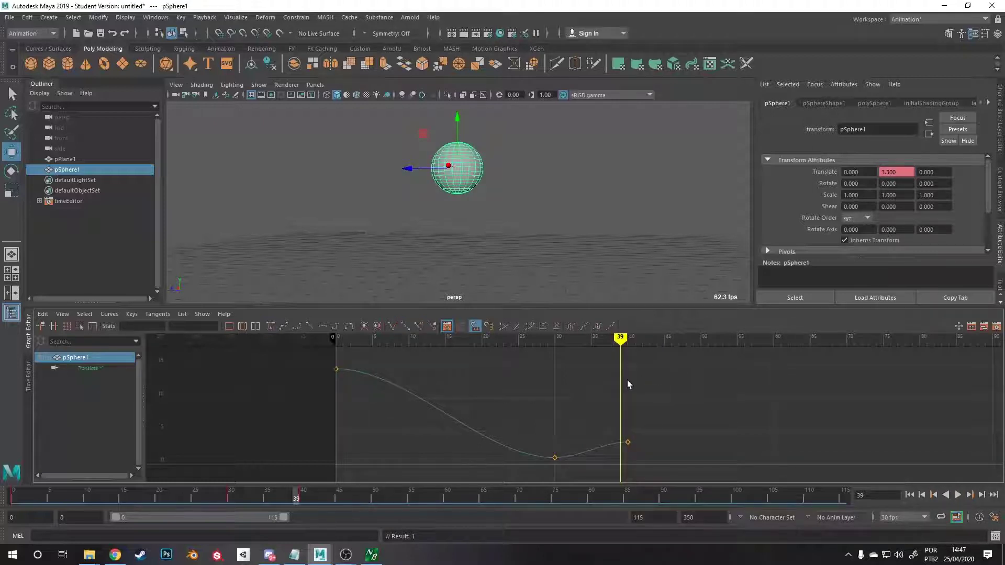
key("f")
scroll(680, 413, "down", 3)
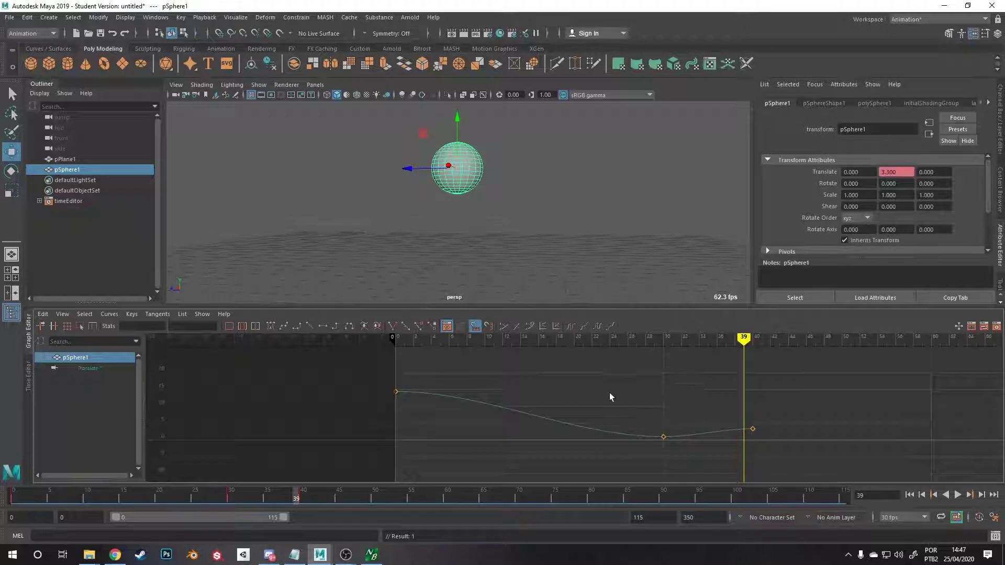
middle_click_drag(610, 392, 547, 356, "alt")
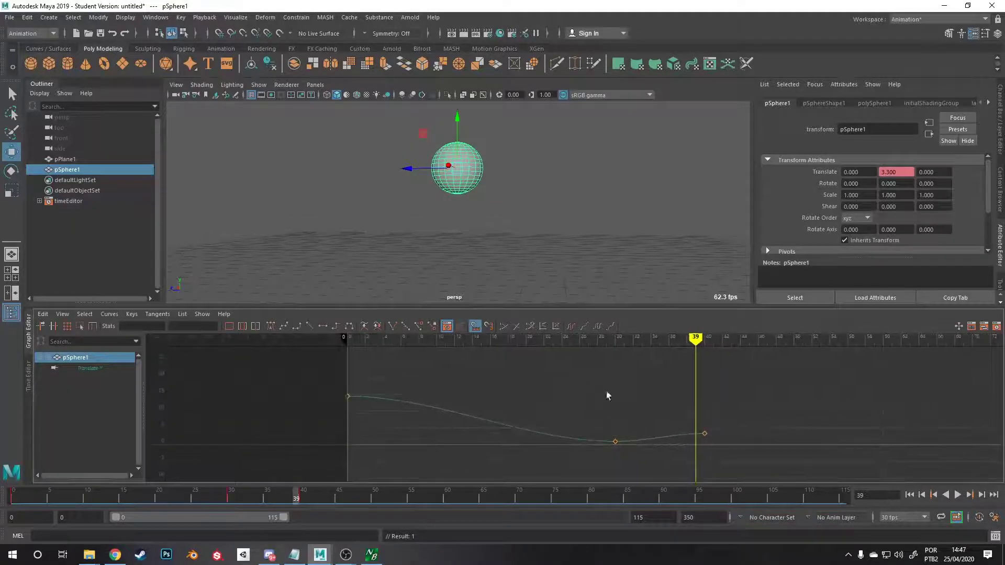
scroll(647, 439, "up", 5)
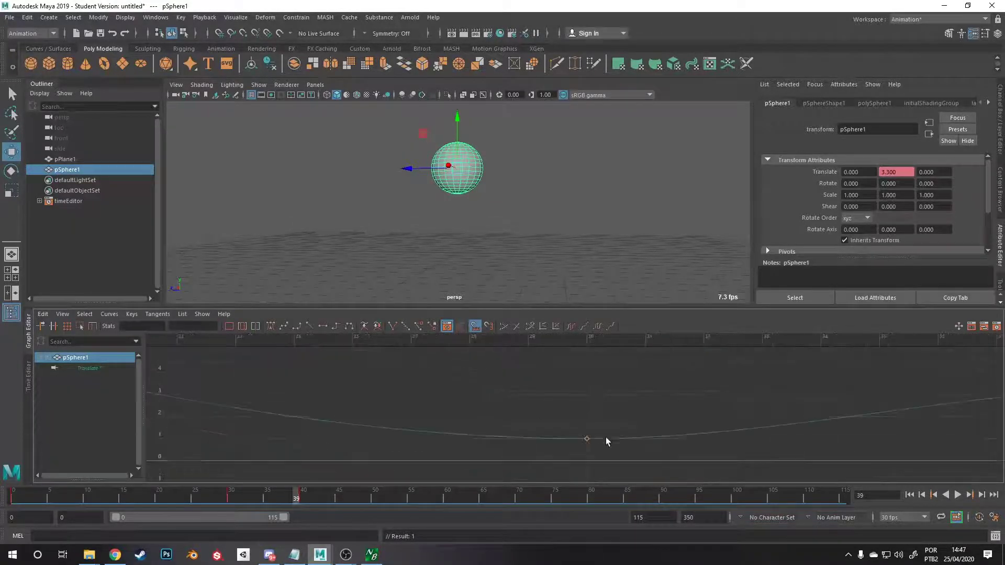
scroll(611, 439, "up", 3)
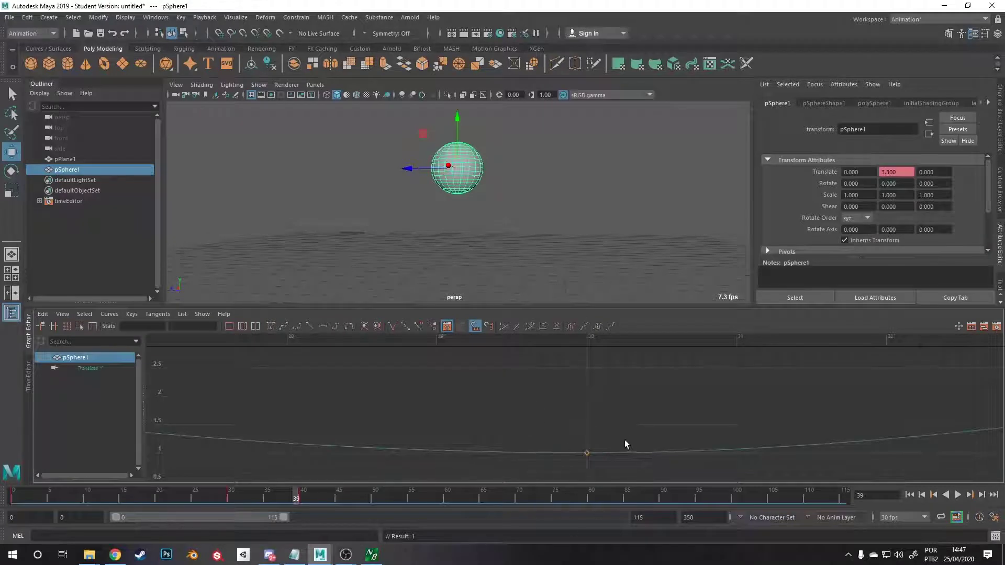
key("a")
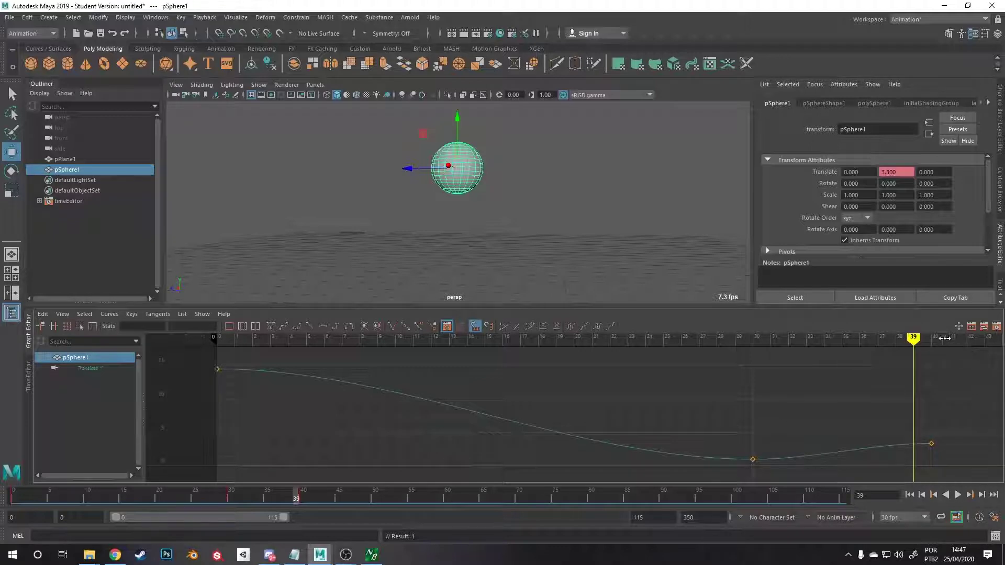
Play through the bounce, stop at frame 30 and try moving its Translate Y key slightly.
key("alt+v")
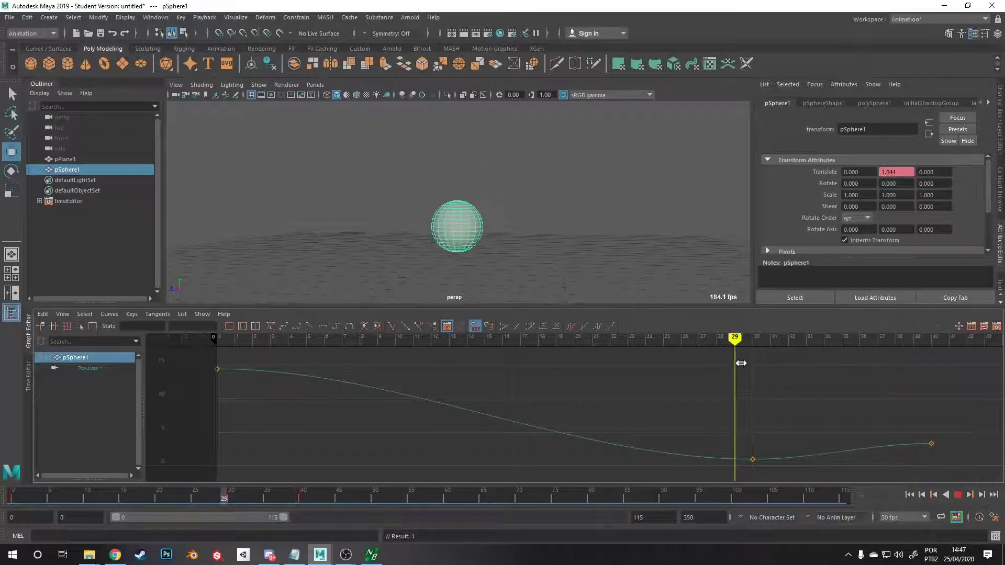
key("alt+v")
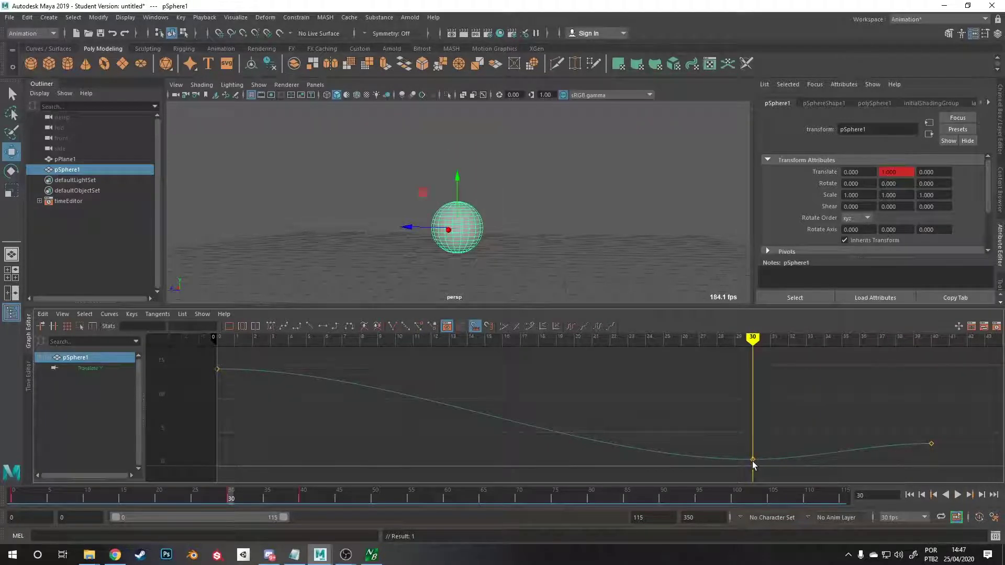
left_click_drag(752, 459, 752, 461)
key("ctrl+z")
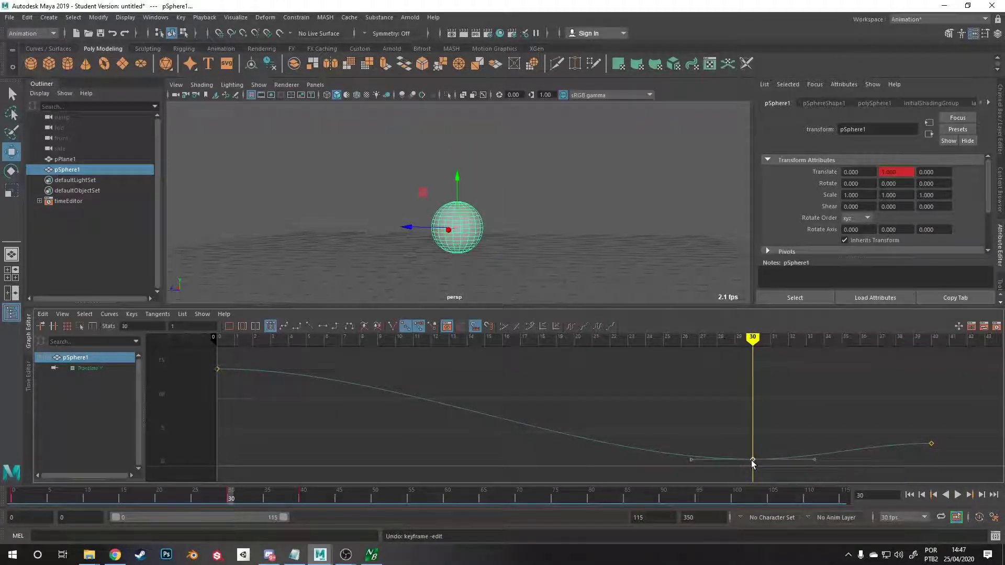
Break the frame 30 key's tangents and raise its incoming and outgoing handles separately to form a sharp ground contact.
left_click(393, 327)
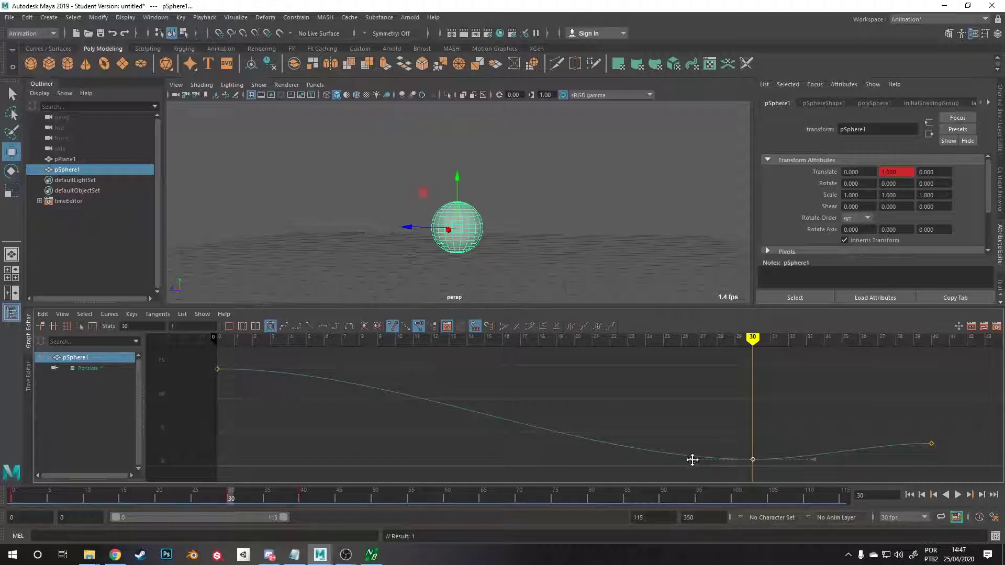
left_click_drag(692, 459, 702, 441)
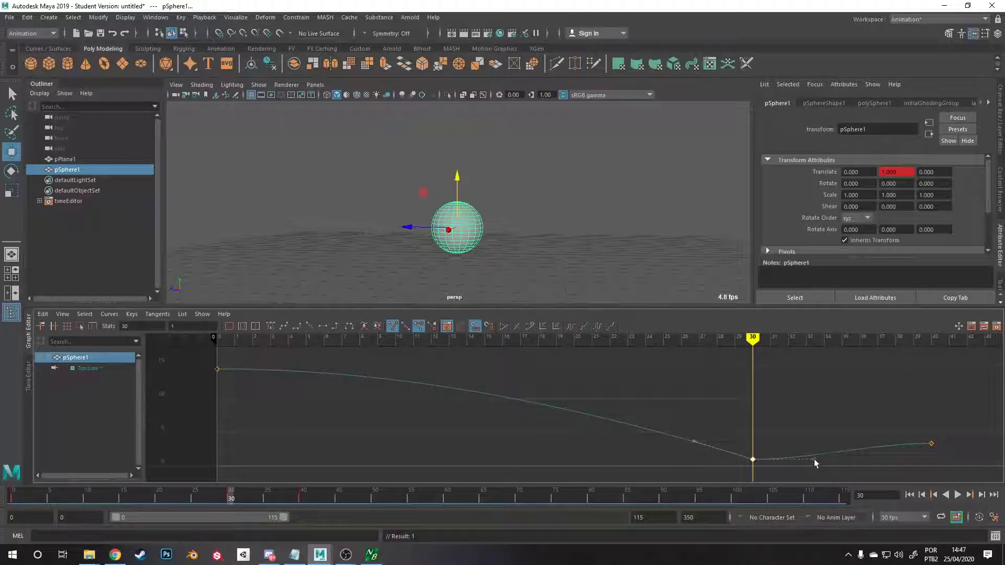
left_click_drag(816, 460, 784, 406)
left_click(931, 444)
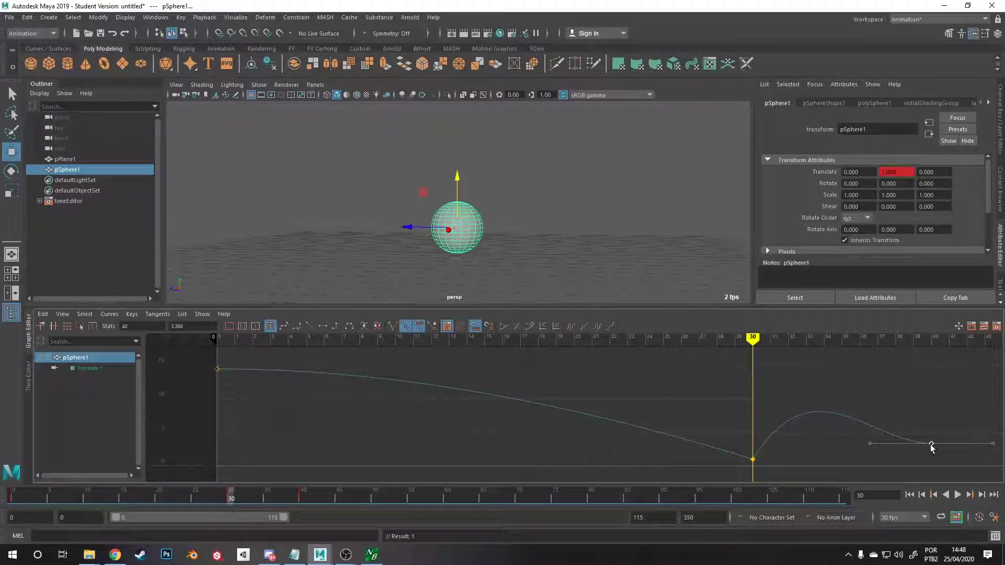
left_click(742, 467)
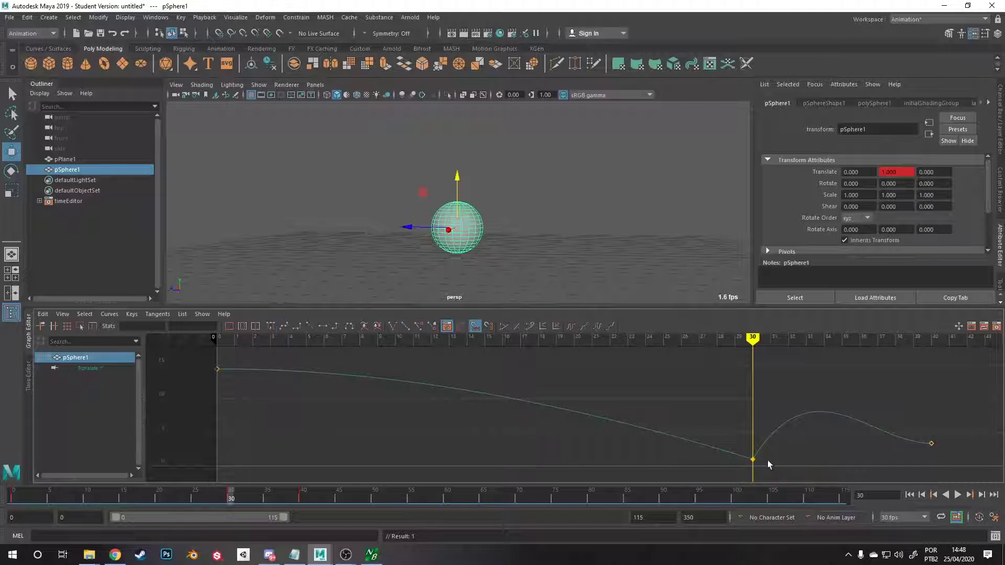
Key the frame 30 contact height again at frame 40 and raise that key's incoming tangent to form a bounce arc.
left_click(753, 459)
middle_click_drag(913, 342, 927, 343)
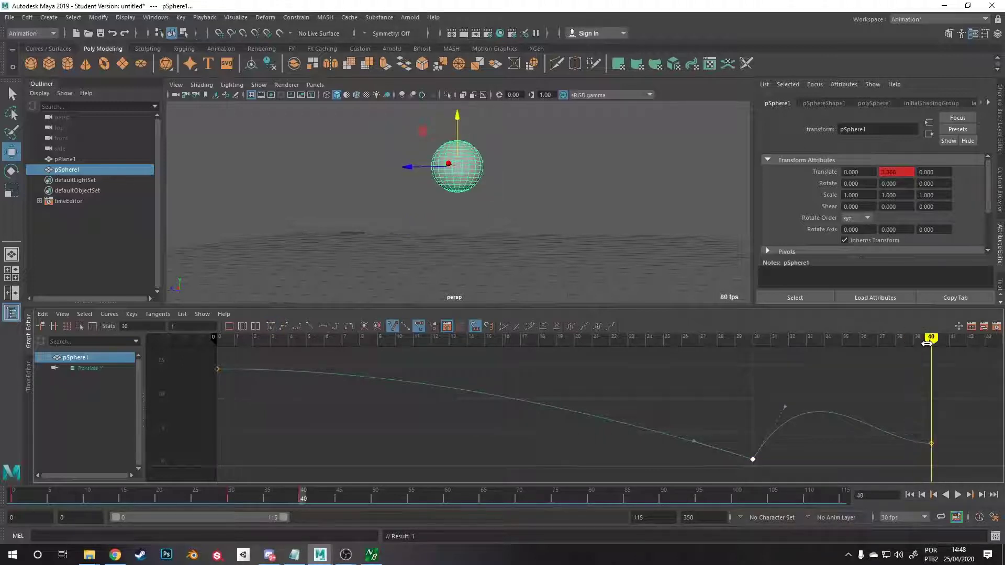
key("s")
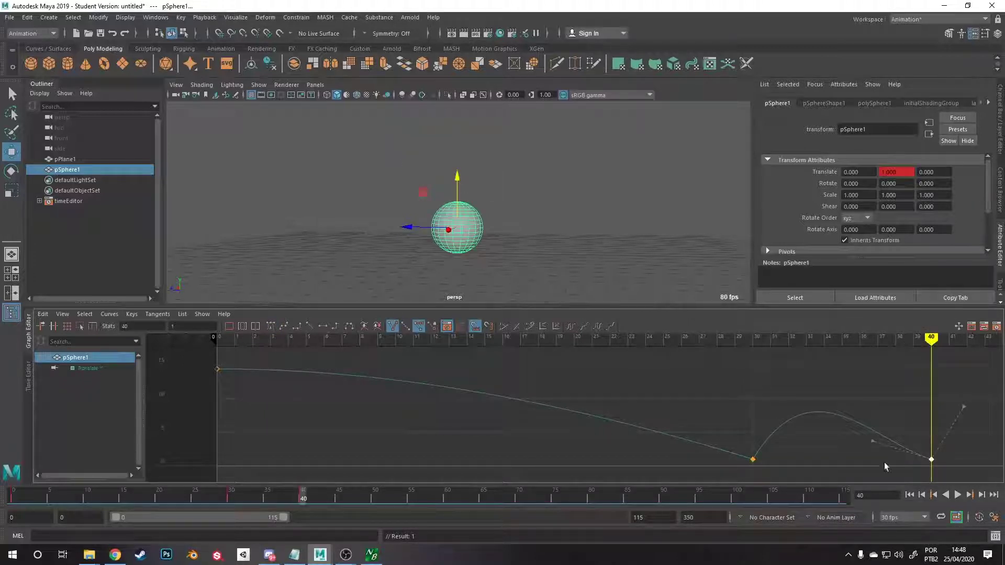
left_click_drag(874, 446, 897, 425)
key("a")
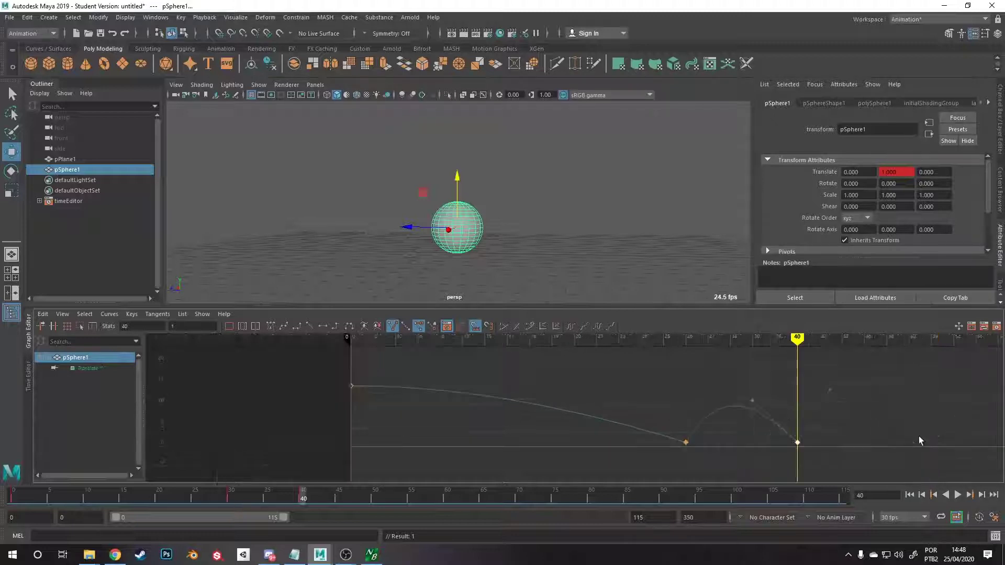
Copy the two ground-contact keys, paste them at frame 40, and steepen the frame 40 key's incoming tangent.
left_click_drag(839, 441, 651, 477)
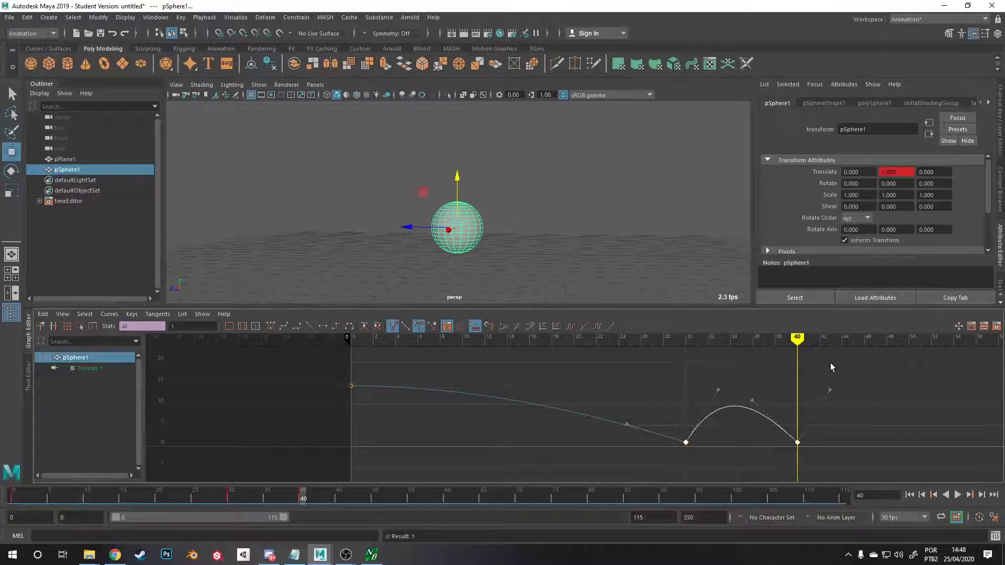
key("ctrl+c")
key("ctrl+v")
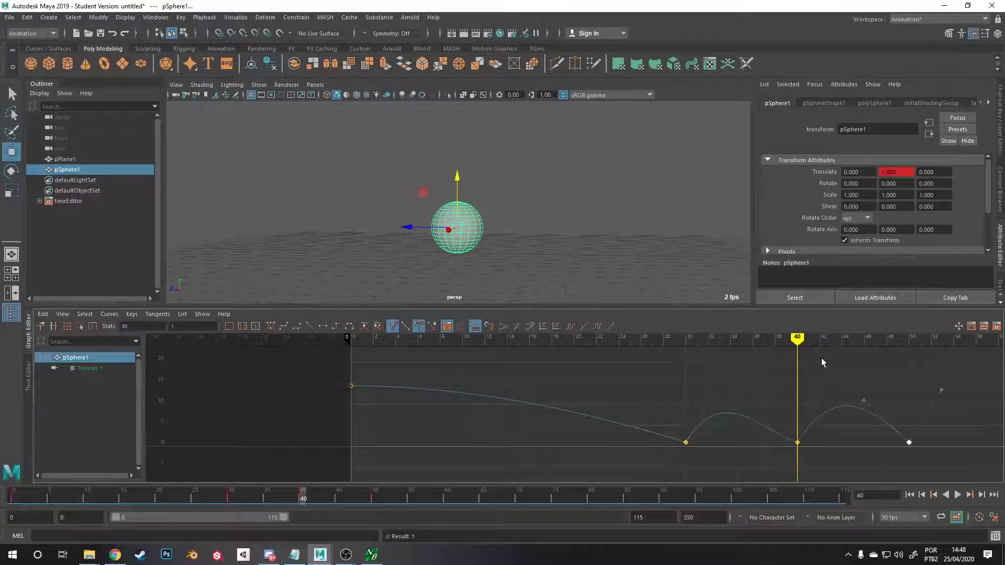
left_click(797, 443)
left_click_drag(744, 427, 774, 412)
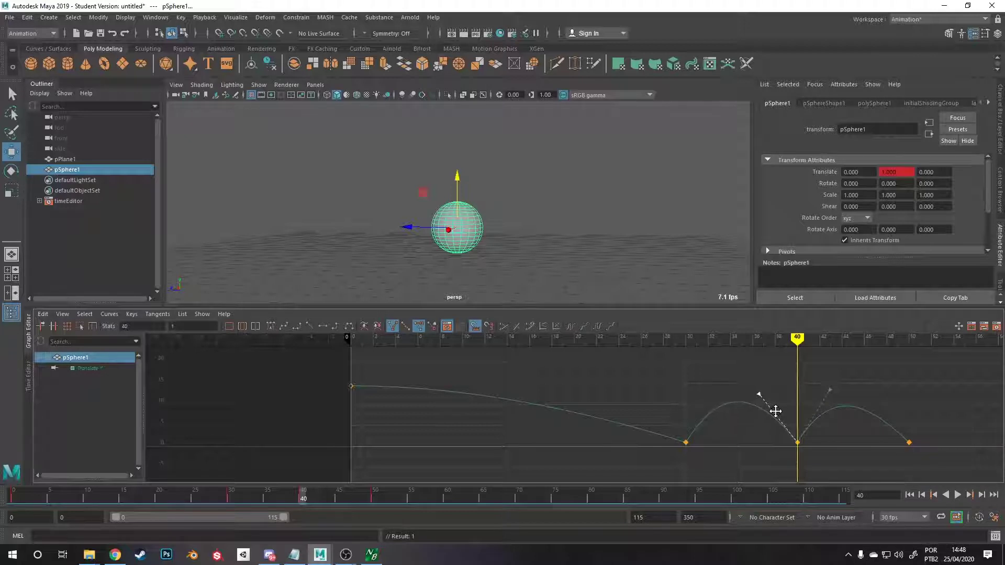
Shift the three ground-contact keys earlier so the first lands on frame 15, and steepen that key's incoming tangent.
left_click_drag(926, 426, 626, 463)
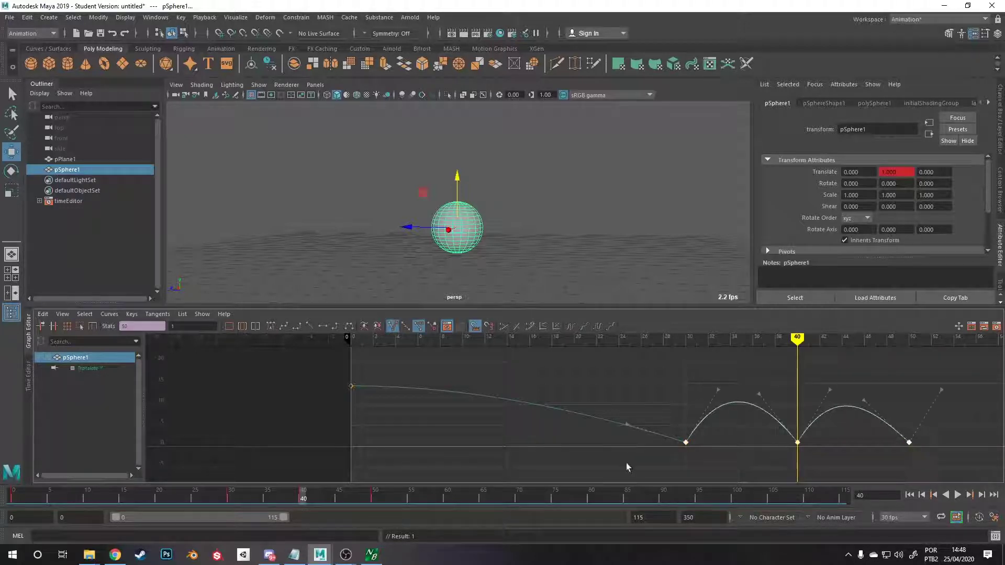
middle_click_drag(699, 441, 512, 457, "shift")
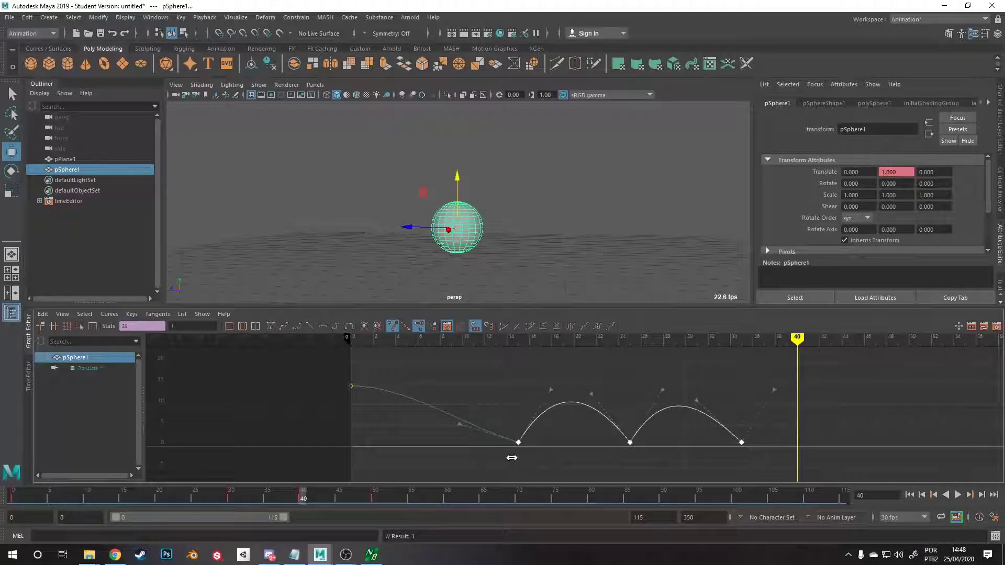
left_click(483, 447)
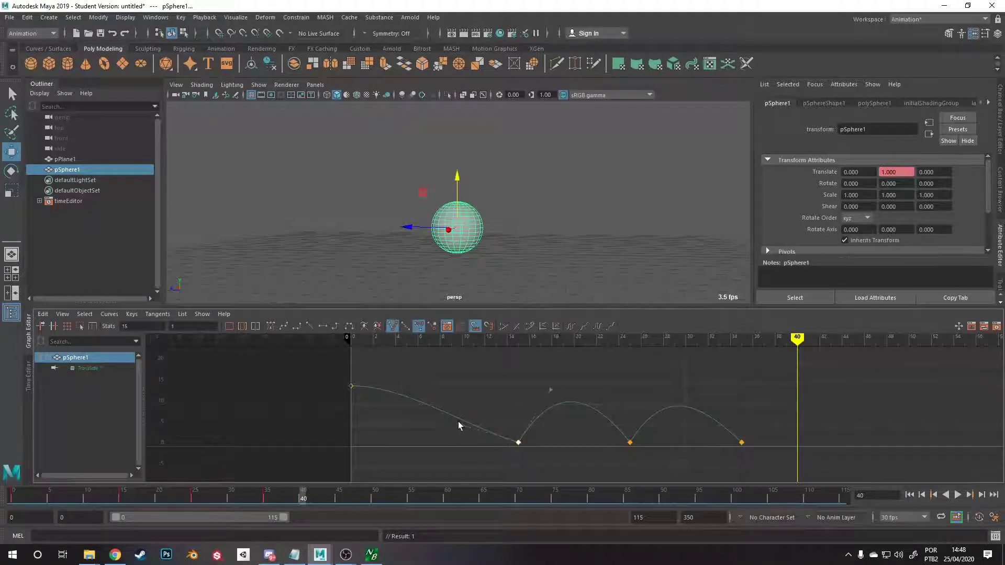
left_click_drag(458, 423, 480, 417)
middle_click_drag(463, 424, 487, 408)
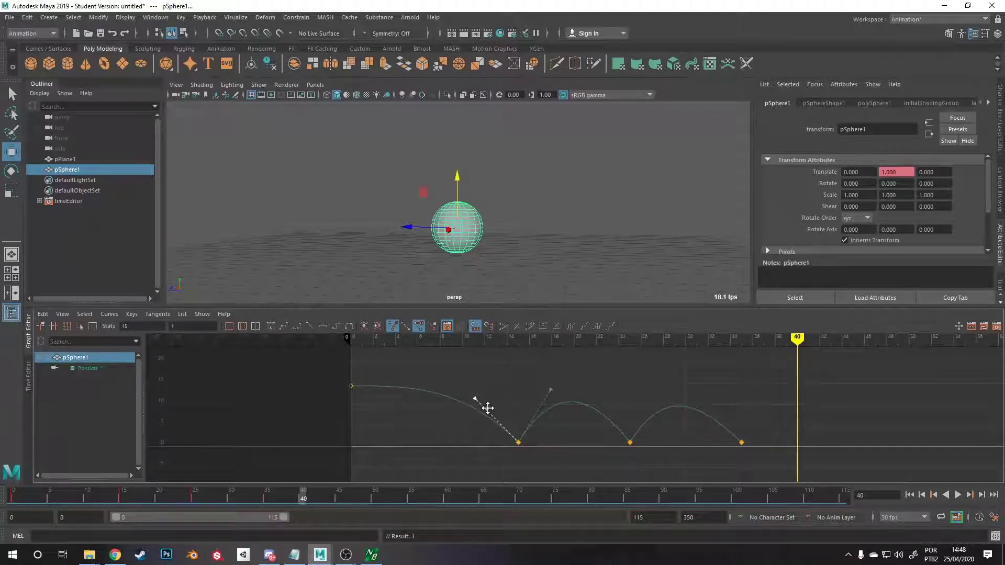
left_click(479, 413)
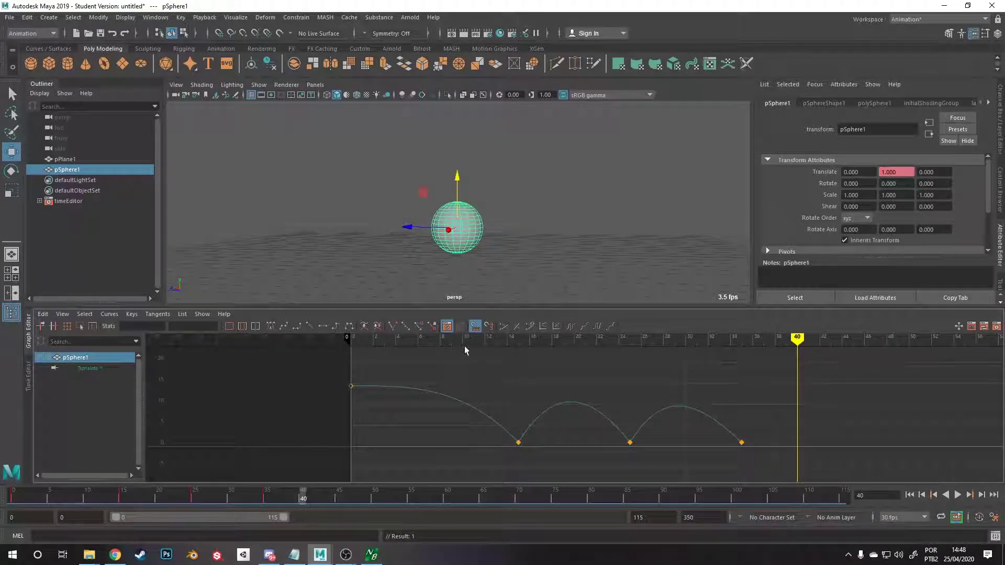
Play the bounce from the start with the whole plane in view, and stop playback.
key("alt+shift+v")
key("alt+v")
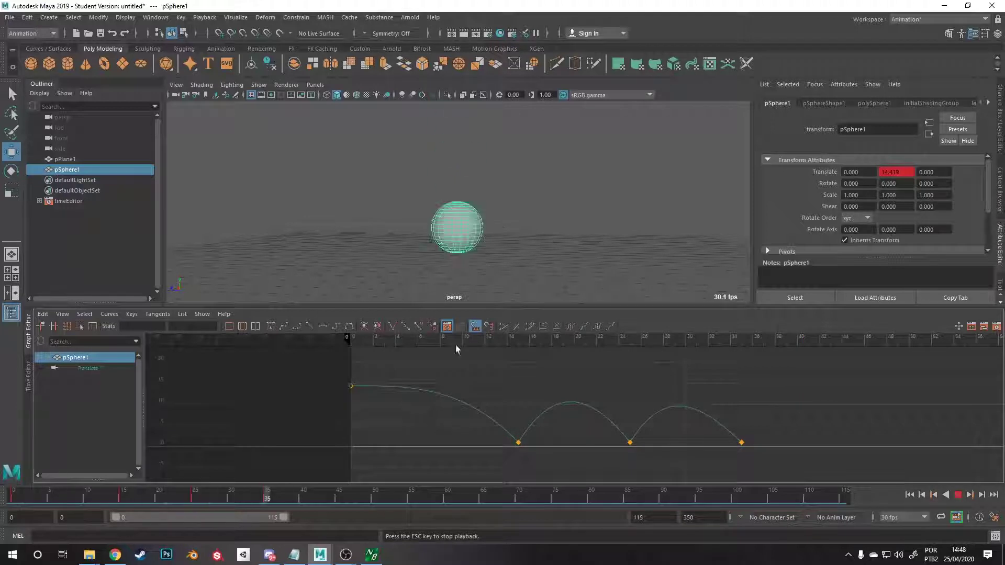
left_click_drag(494, 230, 493, 239, "alt")
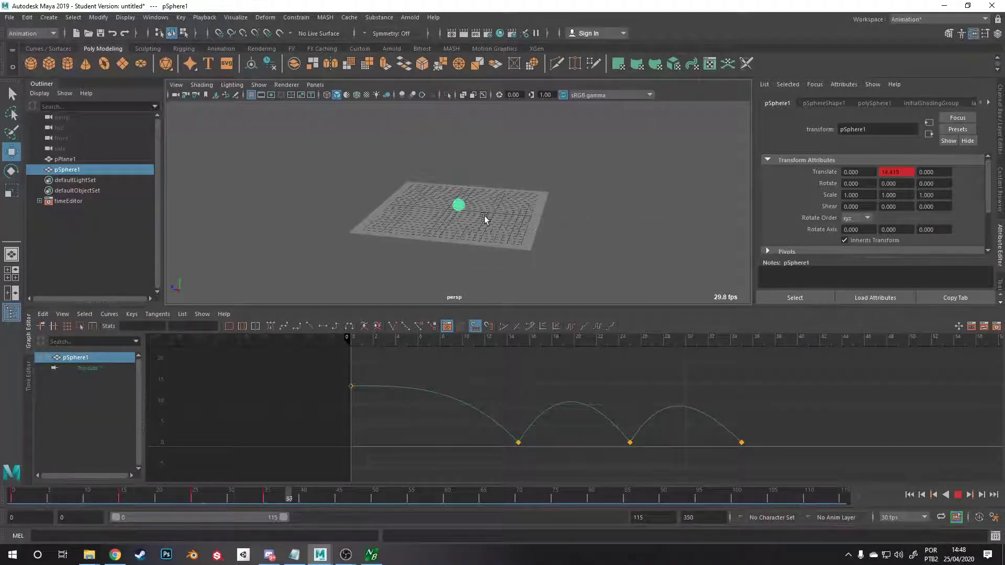
key("Escape")
Scale all Translate Y keys in time from frame 0 until the first contact falls at about frame 25.5, and play the result.
left_click_drag(784, 375, 342, 454)
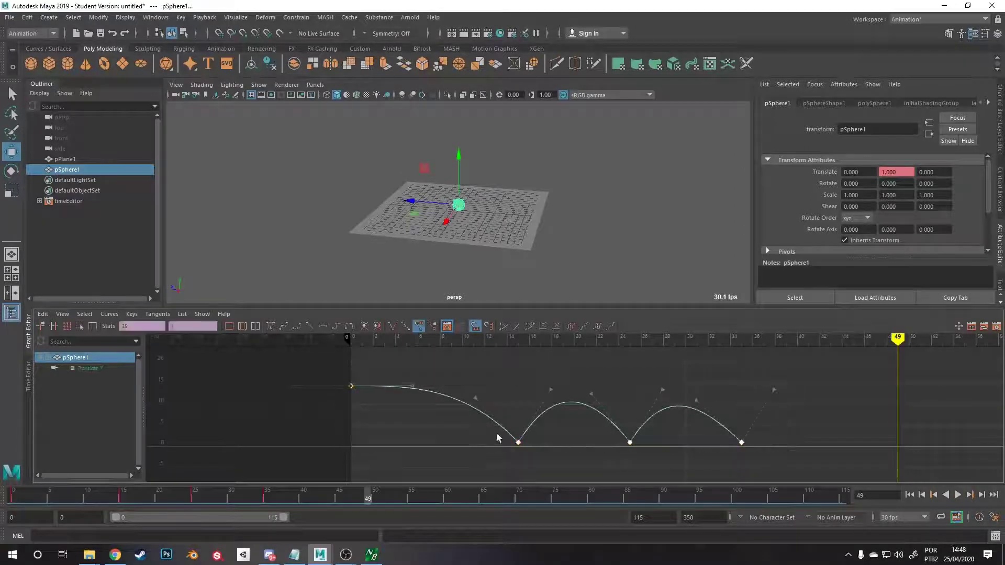
key("r")
left_click_drag(356, 342, 350, 339)
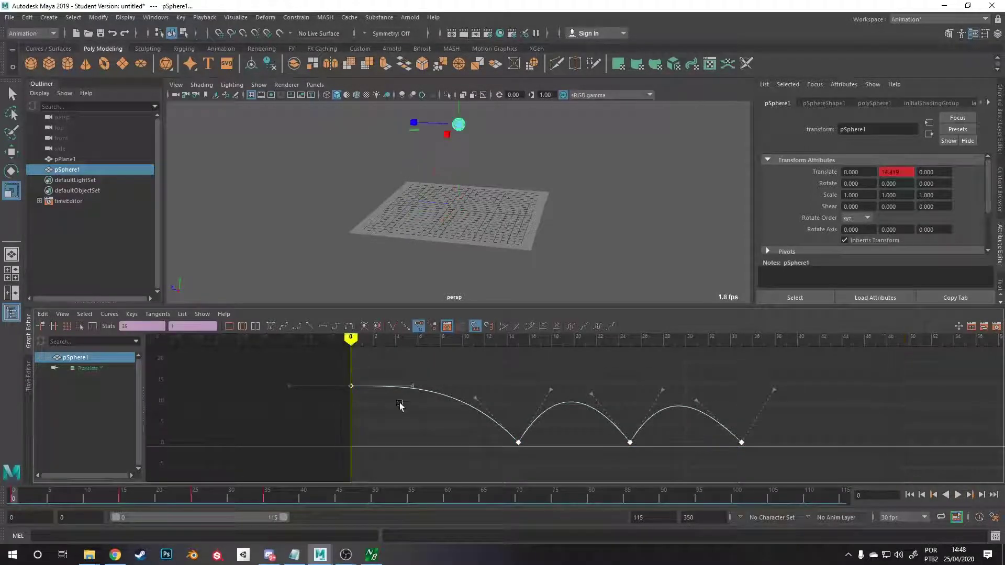
left_click_drag(399, 405, 425, 408)
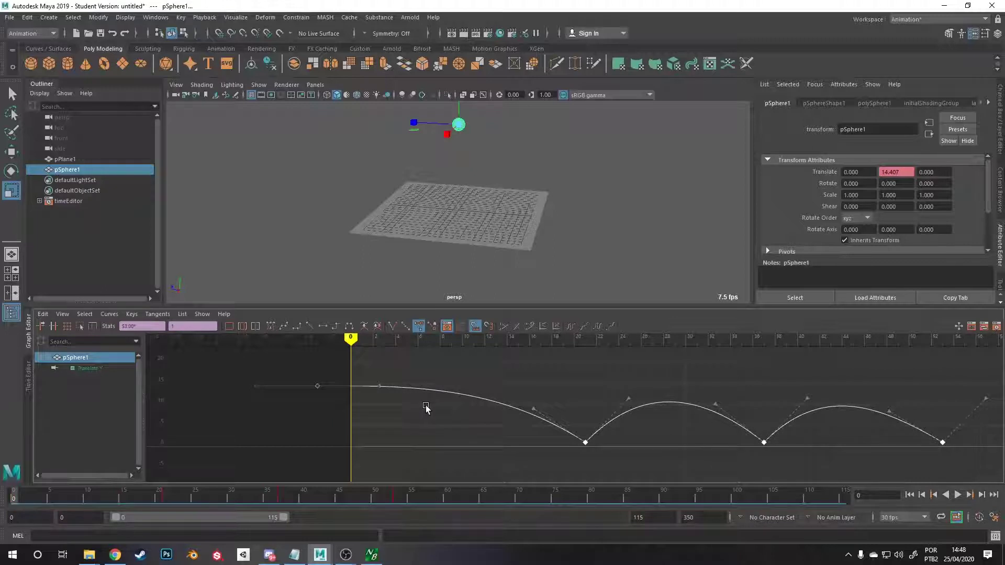
key("ctrl+z")
mouse_move(369, 391)
left_mouse_down()
mouse_move(419, 404)
mouse_move(352, 382)
mouse_move(370, 389)
left_mouse_up()
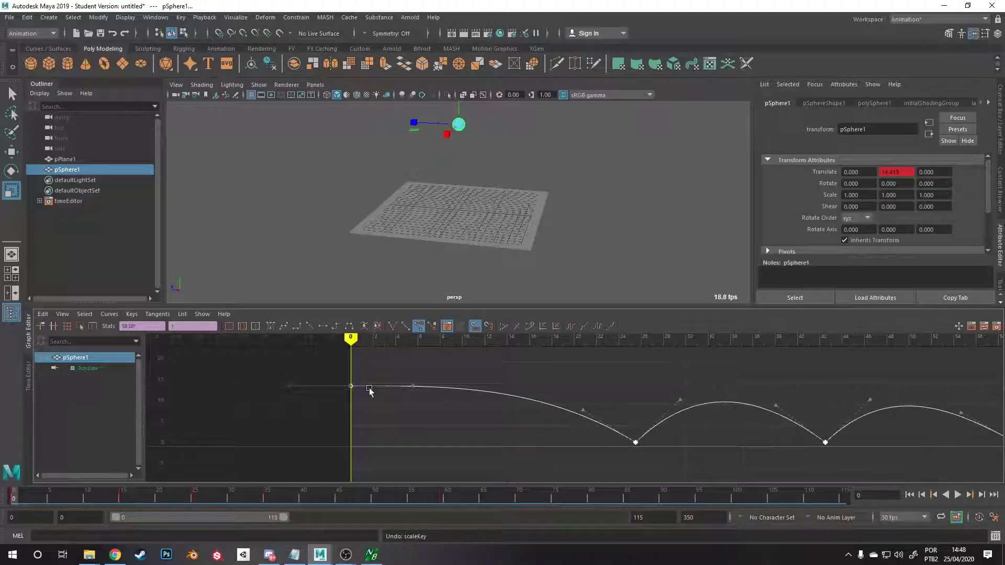
key("alt+v")
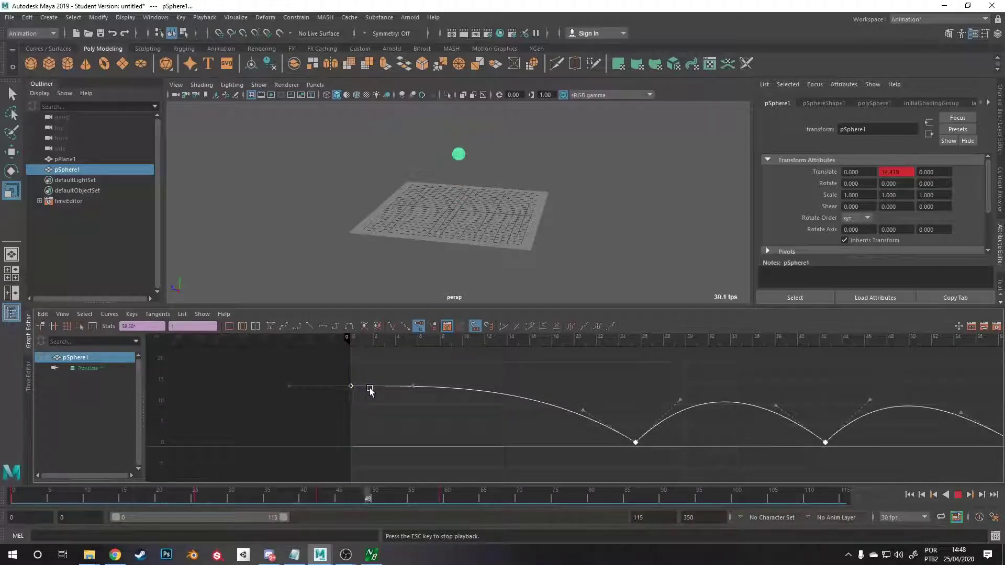
key("Escape")
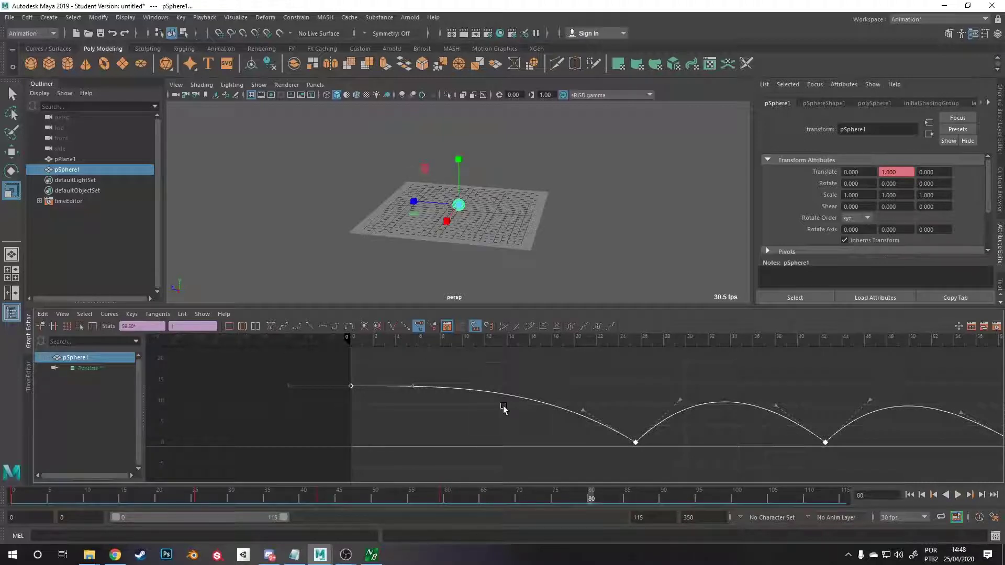
Go to frame 25 and select the first ground-contact key on the Translate Y curve.
left_click(599, 352)
mouse_move(598, 341)
left_mouse_down()
mouse_move(639, 337)
mouse_move(635, 344)
left_mouse_up()
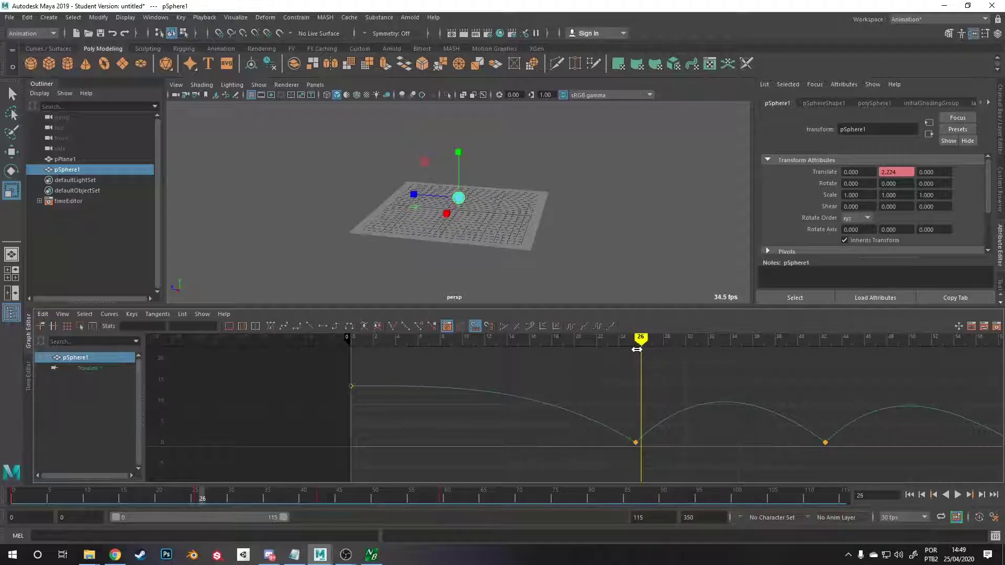
mouse_move(641, 350)
left_mouse_down()
mouse_move(629, 351)
mouse_move(641, 350)
mouse_move(630, 352)
mouse_move(635, 368)
left_mouse_up()
left_click(635, 443)
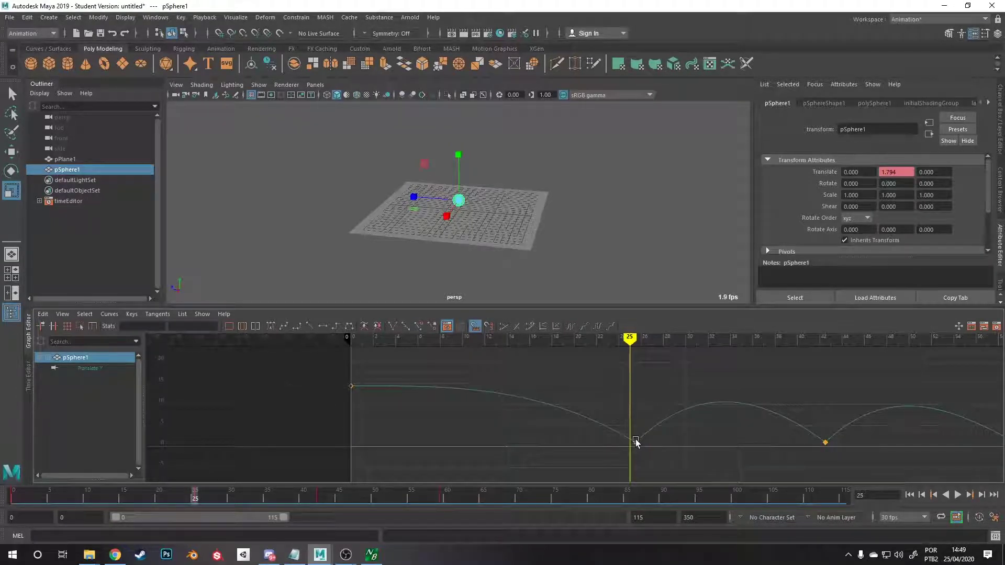
left_click(635, 443)
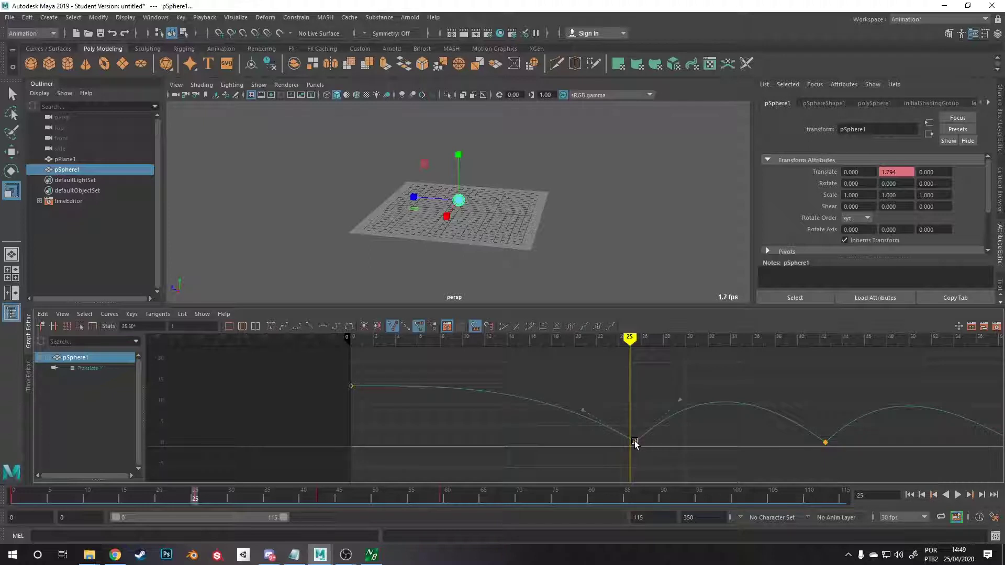
left_click(635, 441)
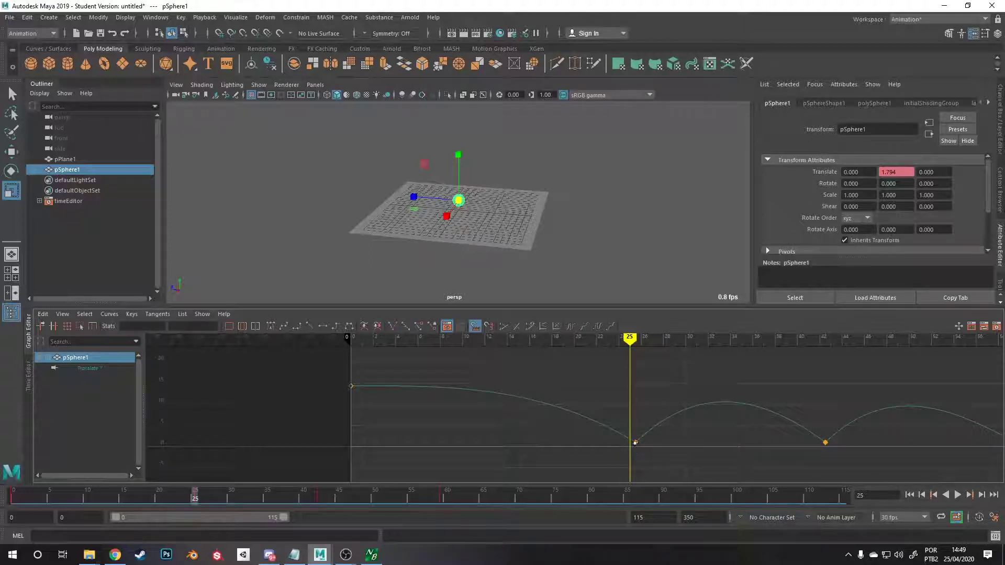
left_click(635, 442)
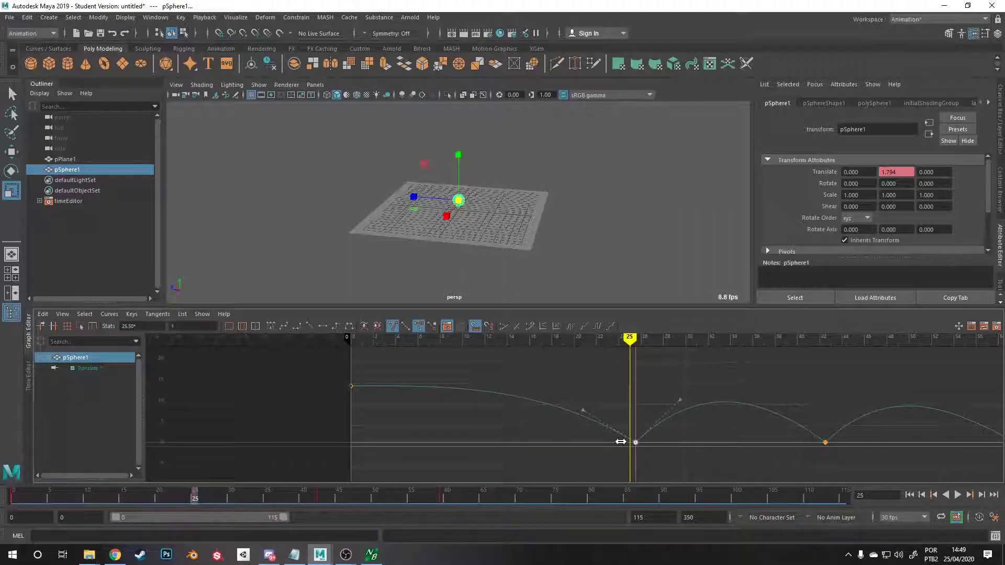
scroll(632, 446, "up", 3)
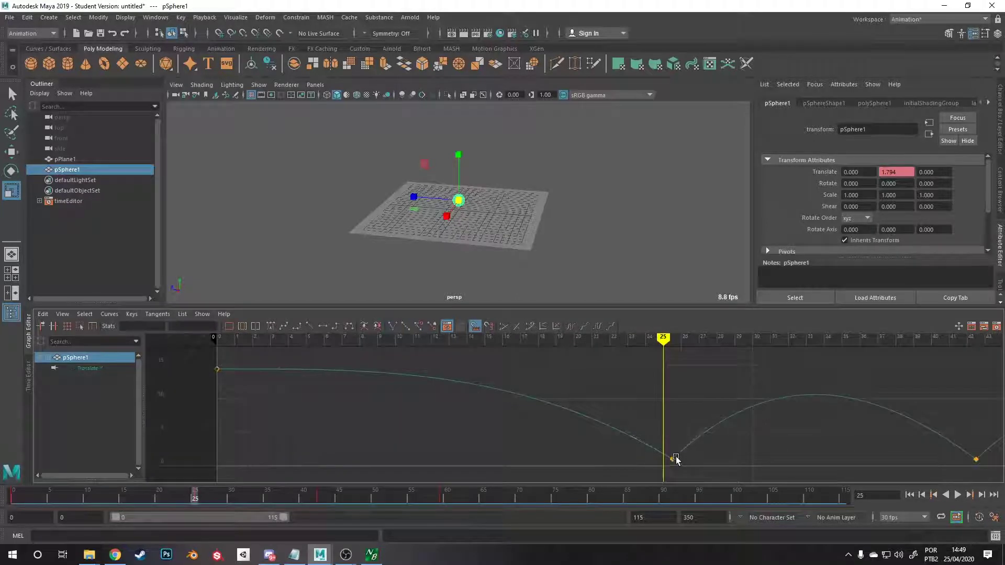
left_click(673, 457)
left_click_drag(673, 457, 662, 463)
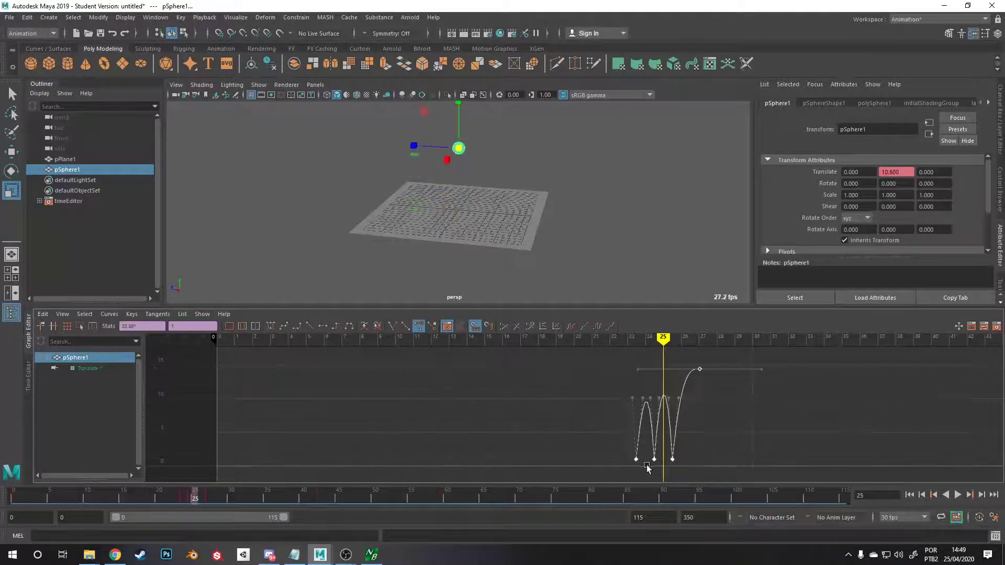
key("ctrl+z")
Move the first ground-contact key in time to frame 25 with the Move tool.
key("w")
key("ctrl+z")
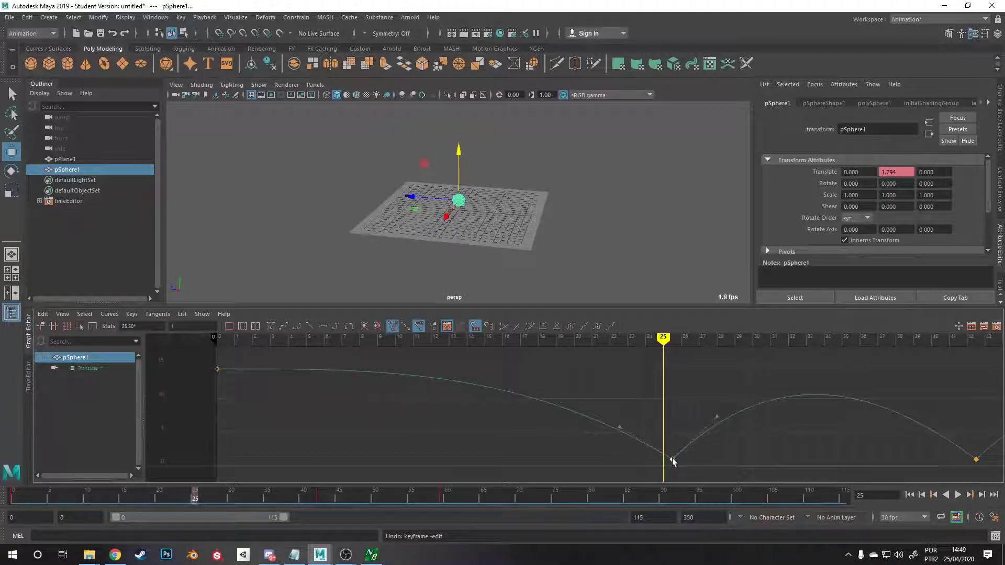
left_click_drag(673, 460, 651, 464)
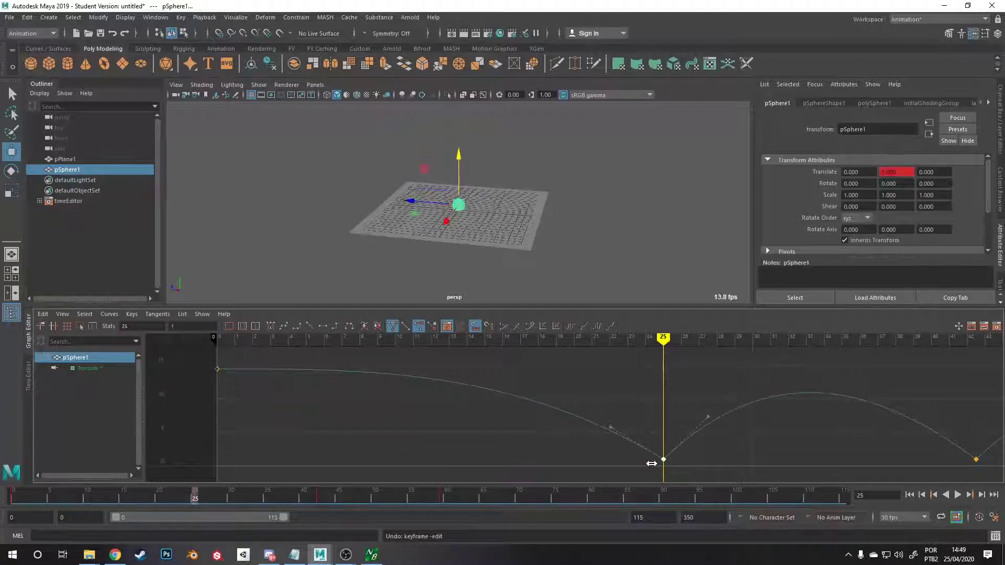
Select the second ground-contact key, return to frame 0 and play the retimed bounce.
scroll(622, 464, "down", 2)
scroll(773, 447, "down", 2)
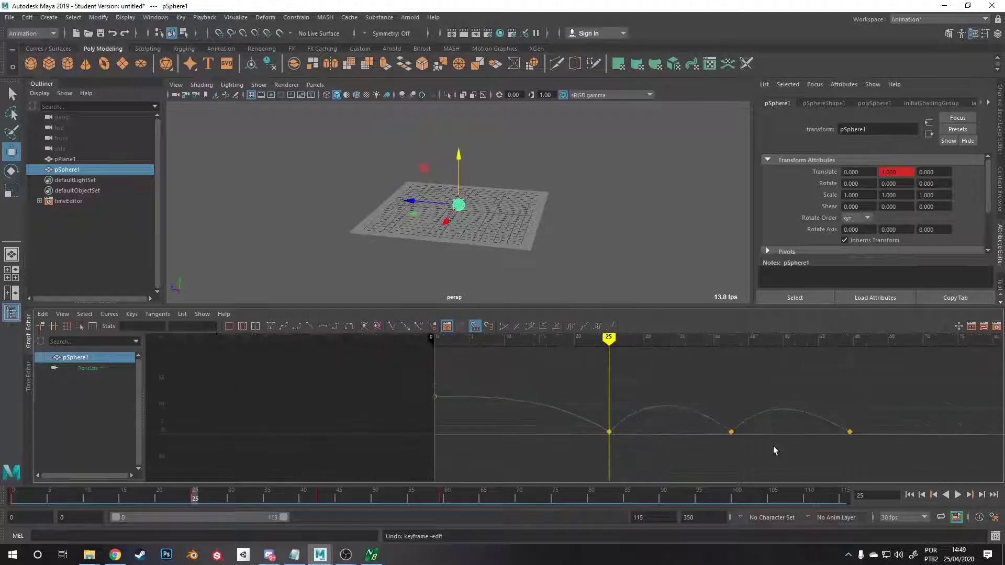
left_click_drag(751, 459, 718, 427)
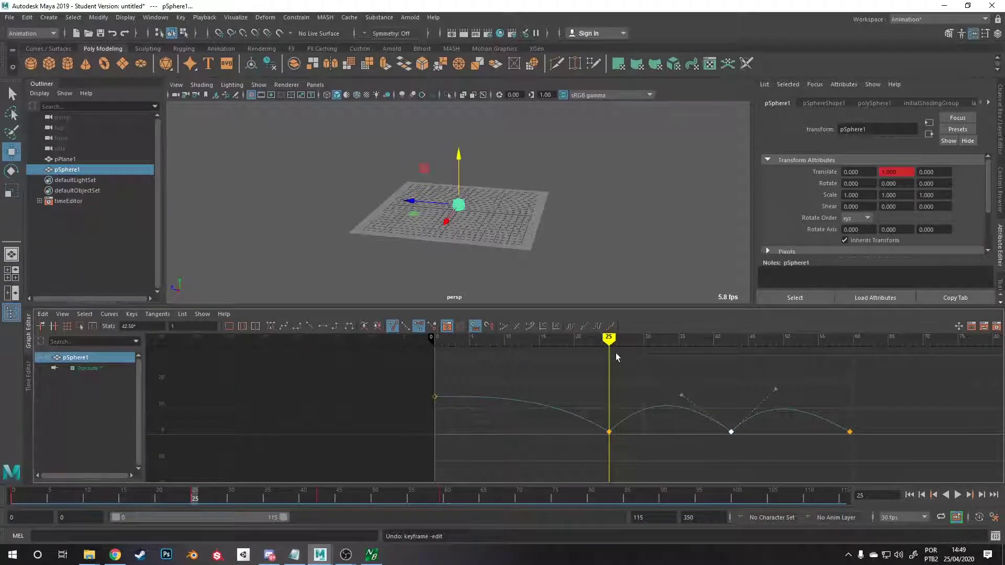
mouse_move(609, 339)
left_mouse_down()
mouse_move(805, 342)
mouse_move(437, 340)
left_mouse_up()
key("alt+v")
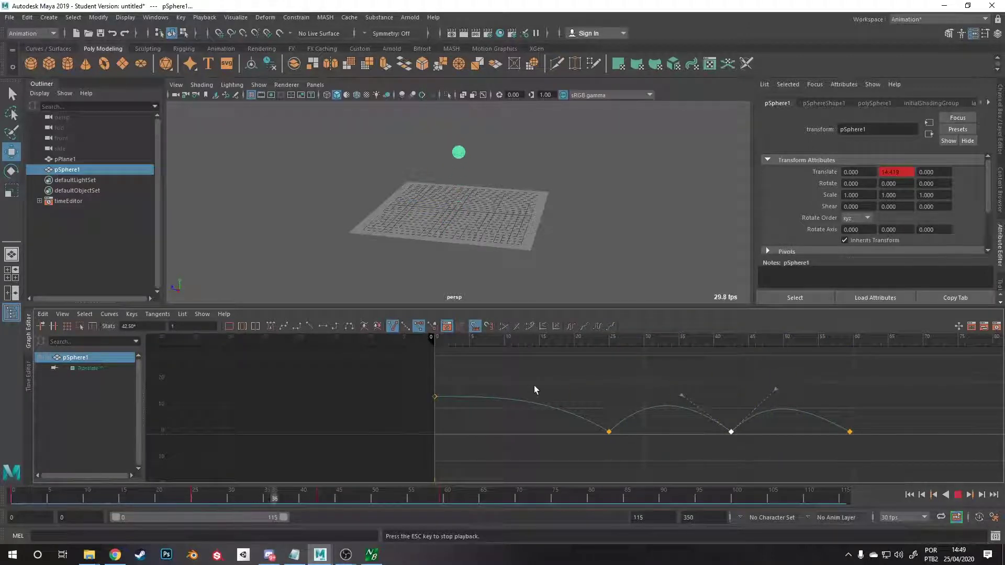
Stop playback, replay the retimed bounce from frame 0 and stop it again.
key("Escape")
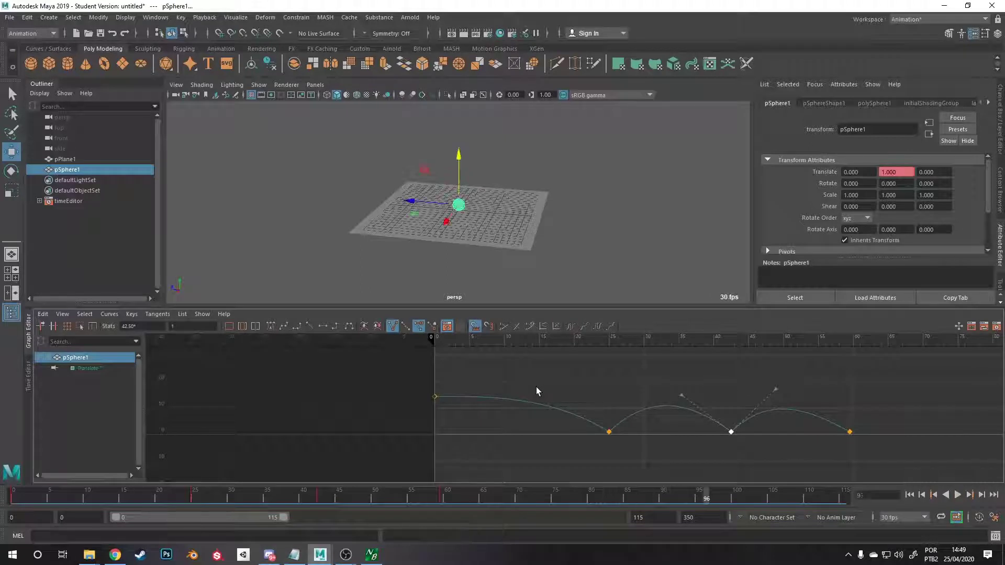
mouse_move(546, 340)
left_mouse_down()
mouse_move(812, 340)
mouse_move(399, 340)
left_mouse_up()
key("alt+v")
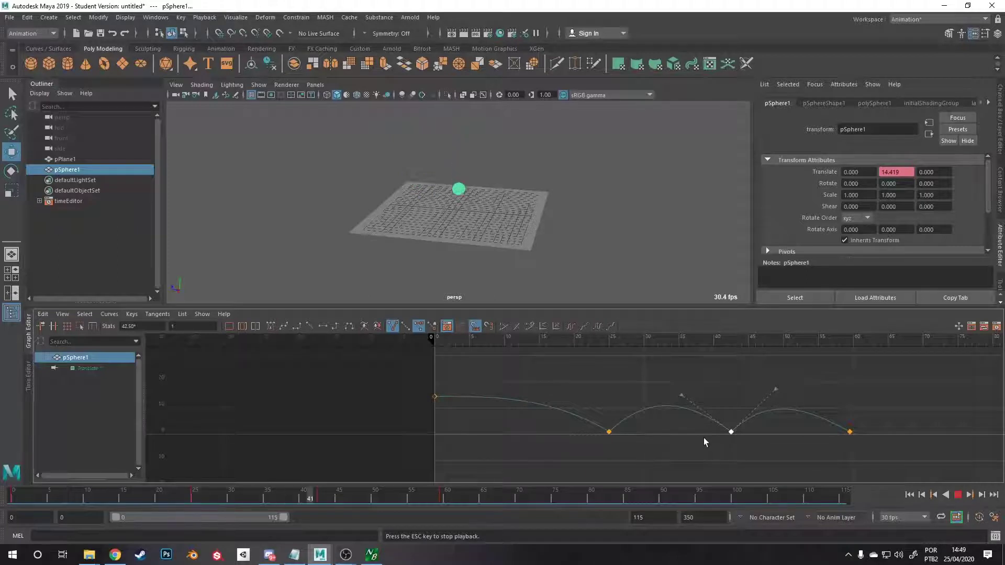
key("Escape")
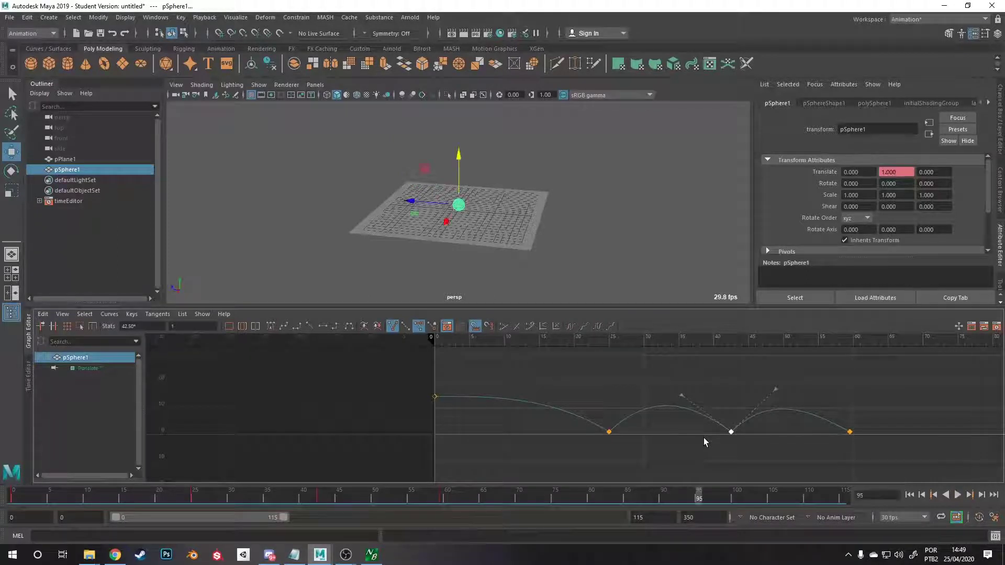
At frame 25, try a squash pose by enlarging the sphere to about 1.4, flattening it vertically and lowering it to Translate Y 0.740.
mouse_move(571, 338)
left_mouse_down()
mouse_move(874, 339)
mouse_move(426, 339)
mouse_move(909, 339)
mouse_move(456, 335)
mouse_move(908, 339)
mouse_move(643, 340)
left_mouse_up()
mouse_move(618, 383)
left_mouse_down()
mouse_move(436, 402)
mouse_move(919, 417)
mouse_move(870, 430)
mouse_move(651, 393)
mouse_move(608, 368)
left_mouse_up()
scroll(456, 225, "up", 5)
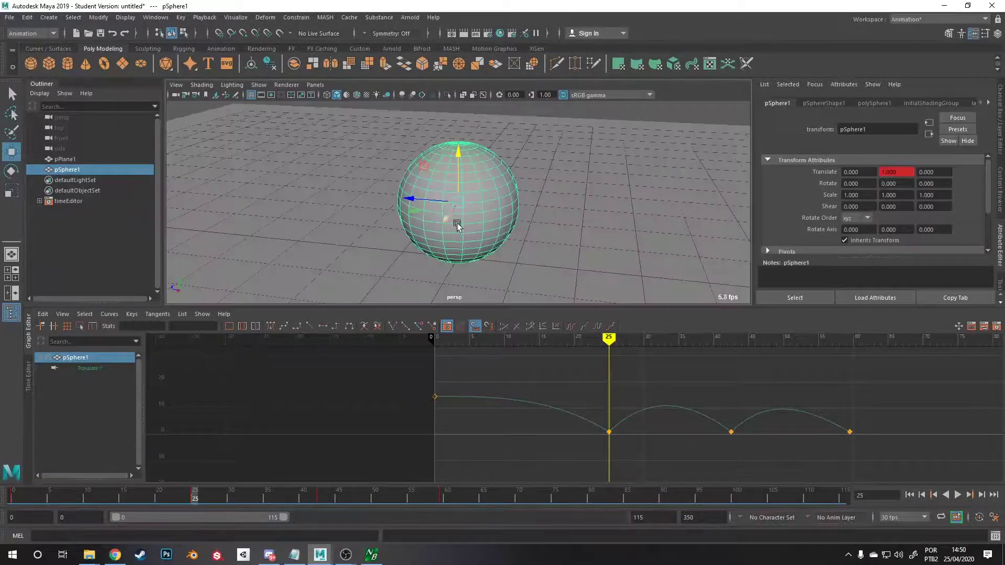
left_click_drag(493, 220, 538, 211, "alt")
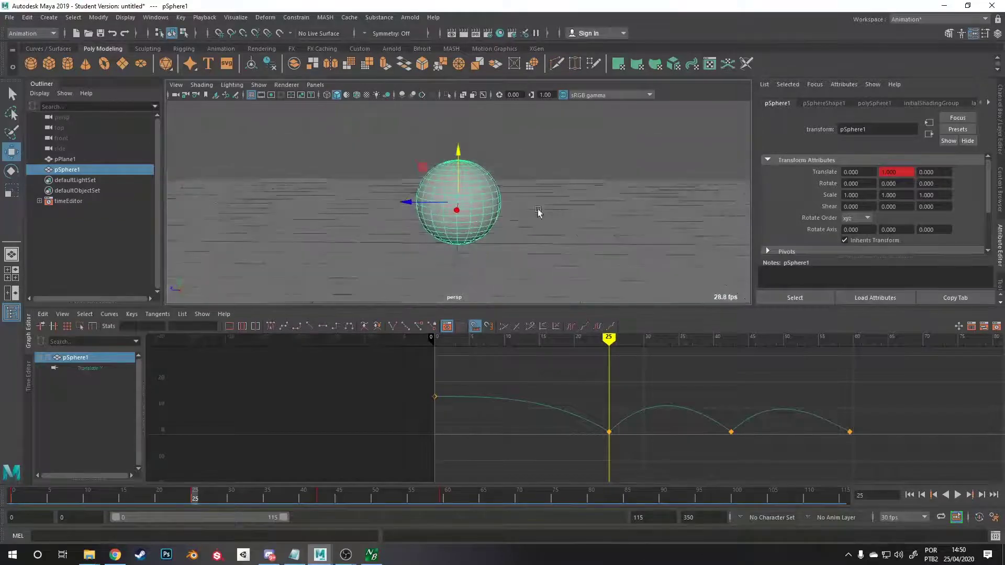
key("r")
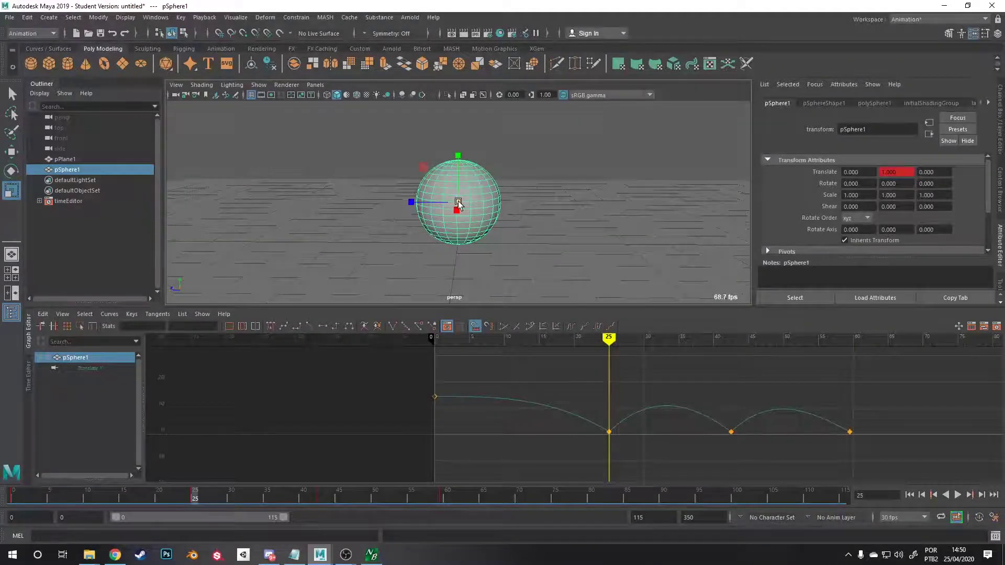
left_click_drag(459, 203, 487, 202)
left_click_drag(458, 136, 532, 207)
key("w")
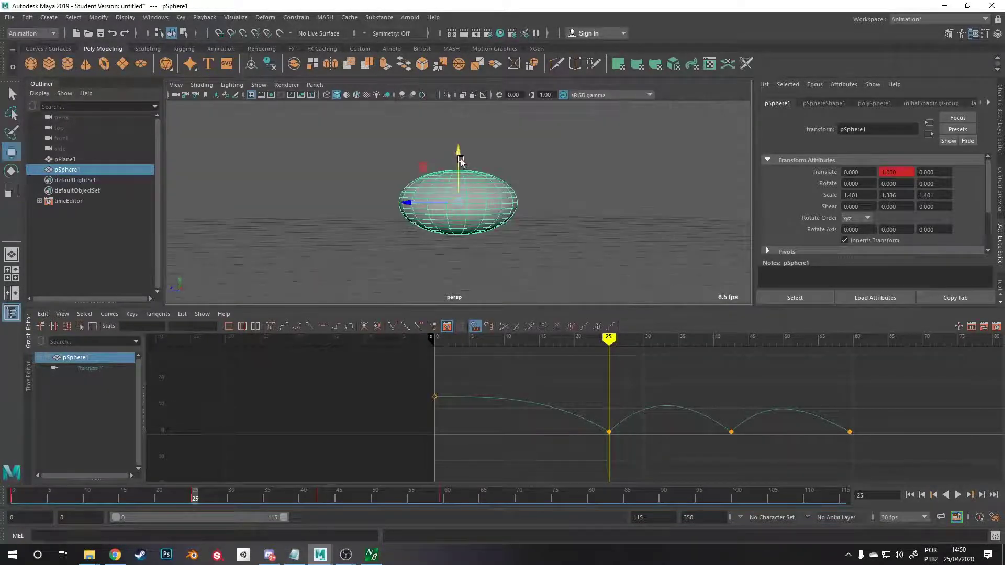
left_click_drag(458, 158, 482, 206)
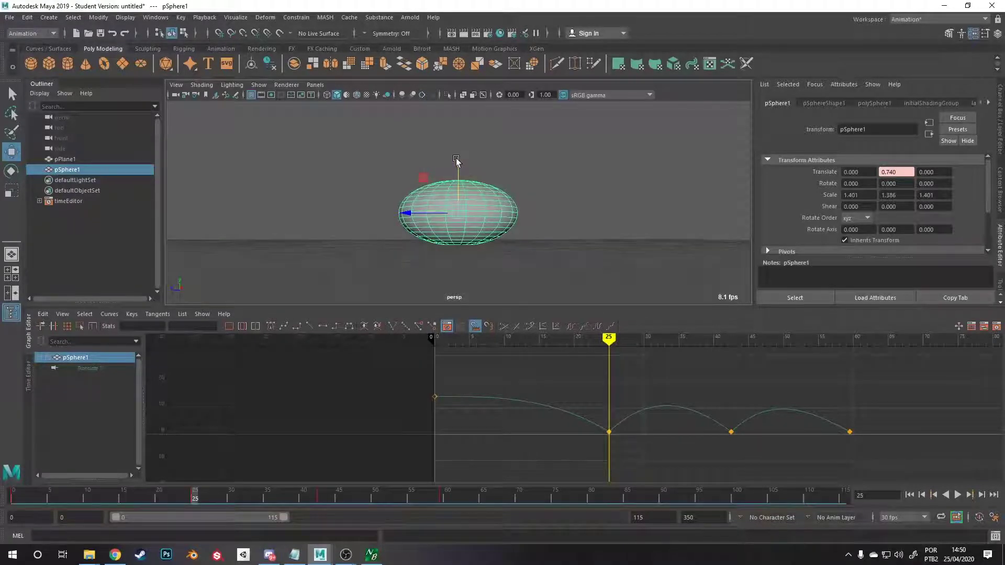
Undo the sphere's lowering and flattening, and reset its scale to 1 on all three axes.
key("ctrl+z")
key("ctrl+z")
scroll(547, 212, "down", 6)
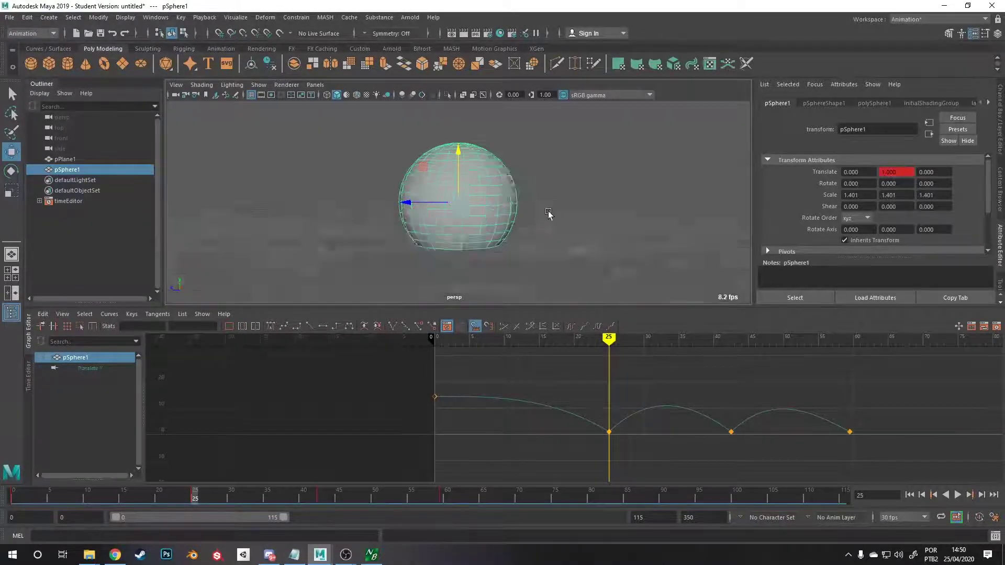
mouse_move(609, 367)
left_mouse_down()
mouse_move(504, 368)
mouse_move(606, 369)
left_mouse_up()
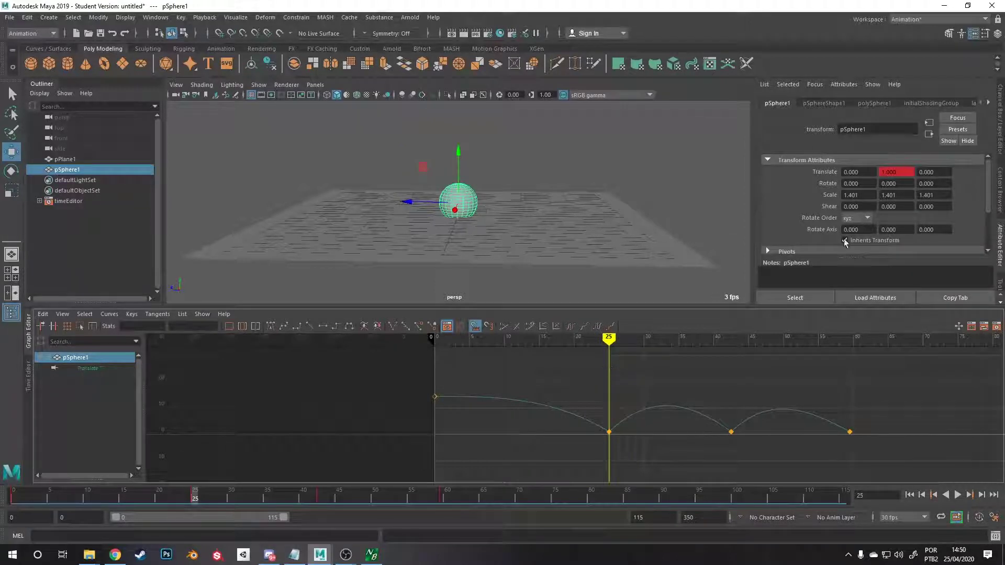
double_click(850, 194)
type("1")
key("Tab")
type("1")
key("Tab")
type("1")
key("Return")
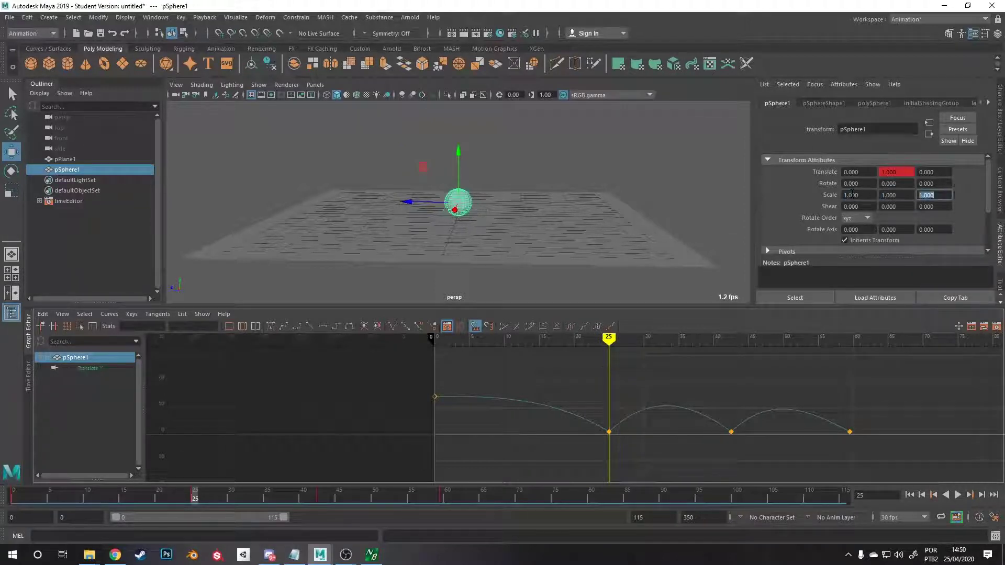
Go to frame 33, near the peak of the second arc, and set keys on the sphere's Scale X, Y and Z at 1.
left_click_drag(619, 343, 663, 339)
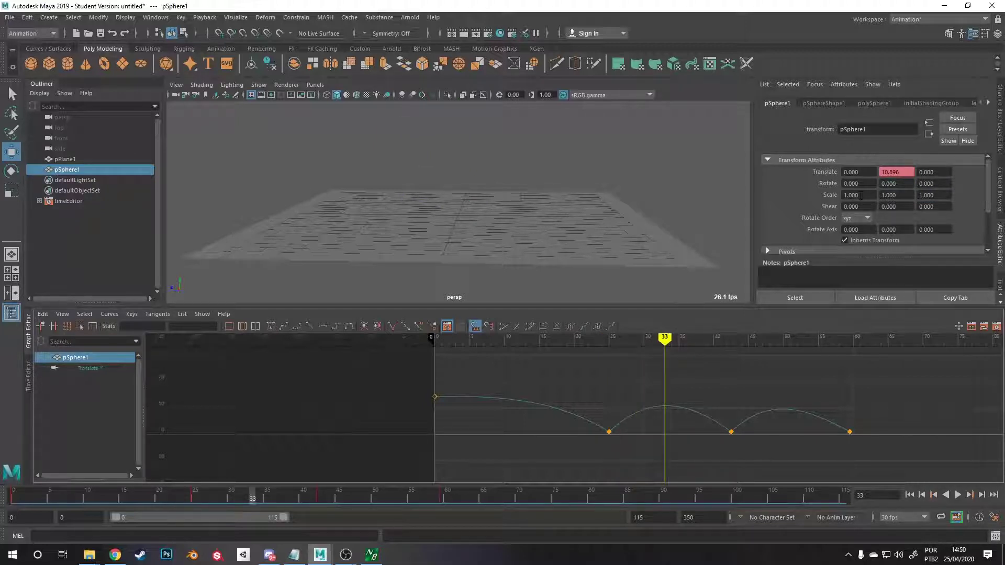
left_click_drag(645, 255, 595, 178, "alt")
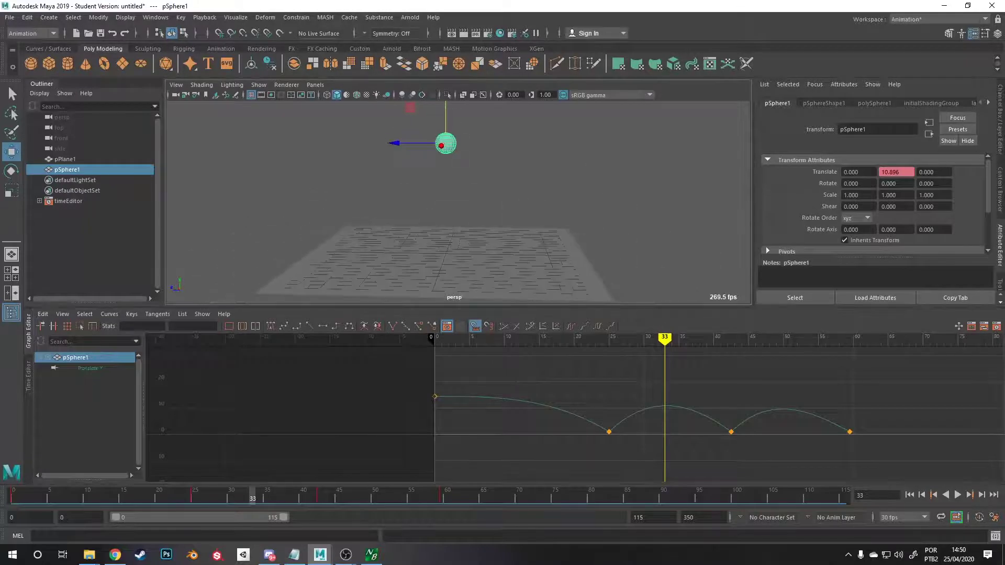
right_click(857, 199)
left_click(879, 216)
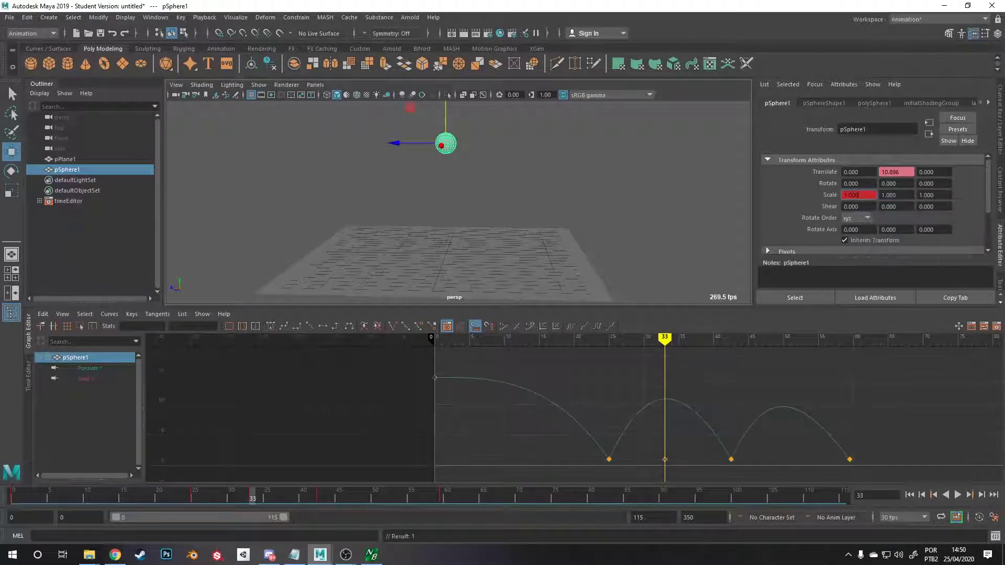
right_click(889, 196)
left_click(902, 210)
right_click(925, 199)
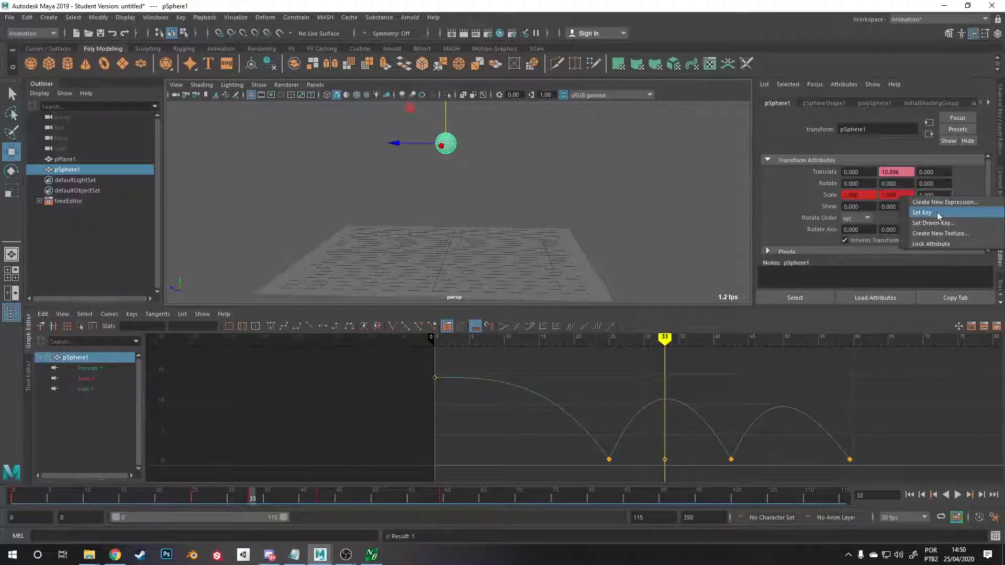
Key the sphere's X, Y and Z scale at 1 at frame 33, the start frame and the second bounce's peak.
left_click(922, 213)
left_click_drag(680, 447, 657, 480)
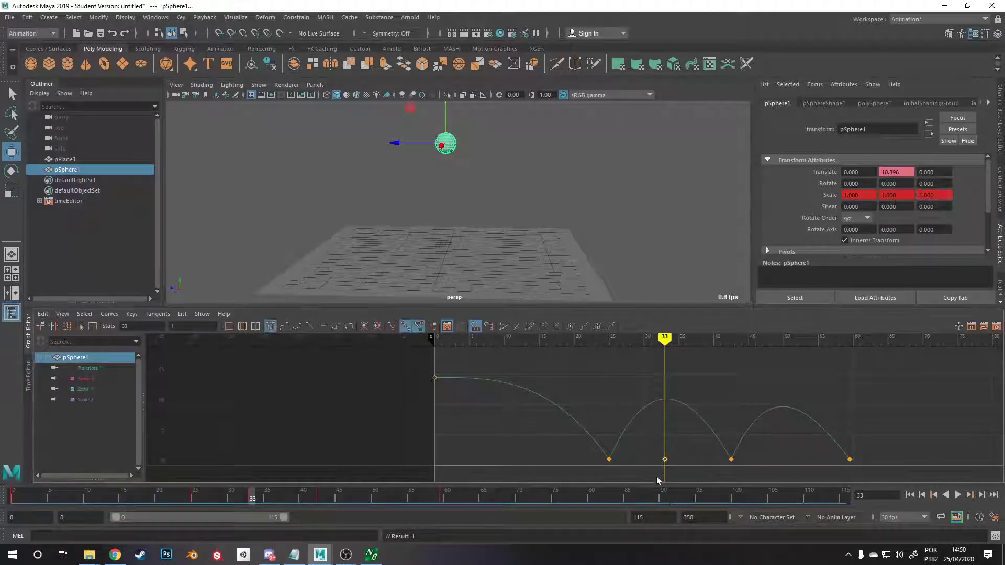
left_click_drag(568, 340, 527, 341)
mouse_move(474, 339)
left_mouse_down()
mouse_move(428, 341)
mouse_move(894, 340)
left_mouse_up()
key("shift+r")
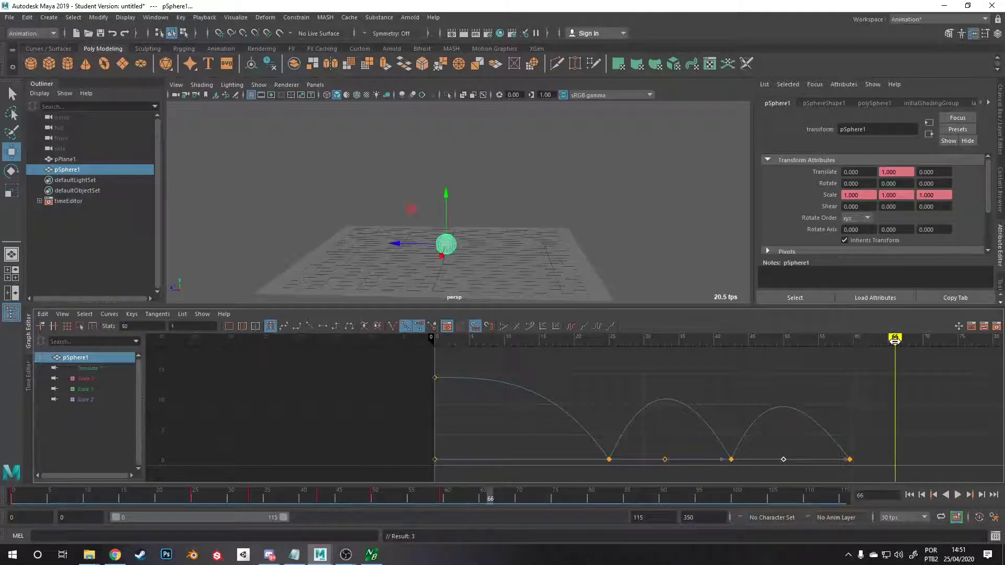
Key the sphere's scale of 1 at frame 66 and move those keys to frame 62.
key("shift+r")
left_click(911, 452)
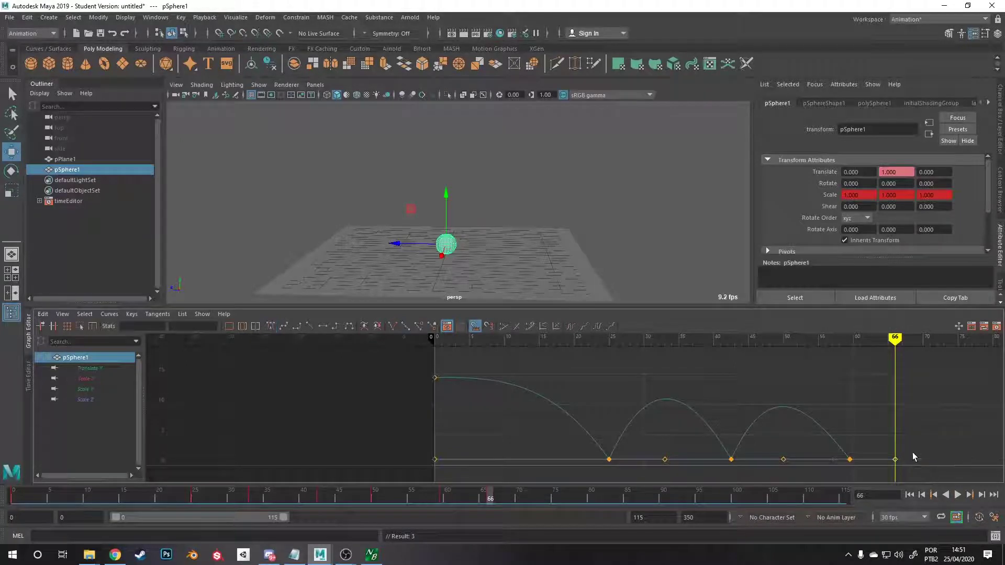
left_click_drag(895, 473, 895, 469)
middle_click_drag(896, 460, 869, 459)
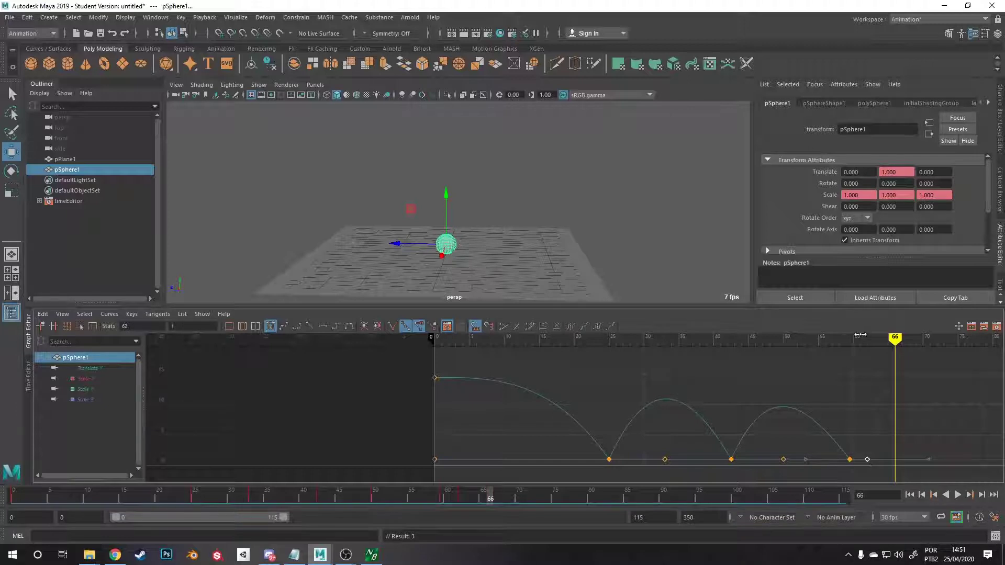
Try to squash the sphere at frame 25 by scaling it down vertically and widening it, and undo the scaling.
mouse_move(859, 340)
left_mouse_down()
mouse_move(457, 355)
mouse_move(615, 366)
mouse_move(607, 374)
left_mouse_up()
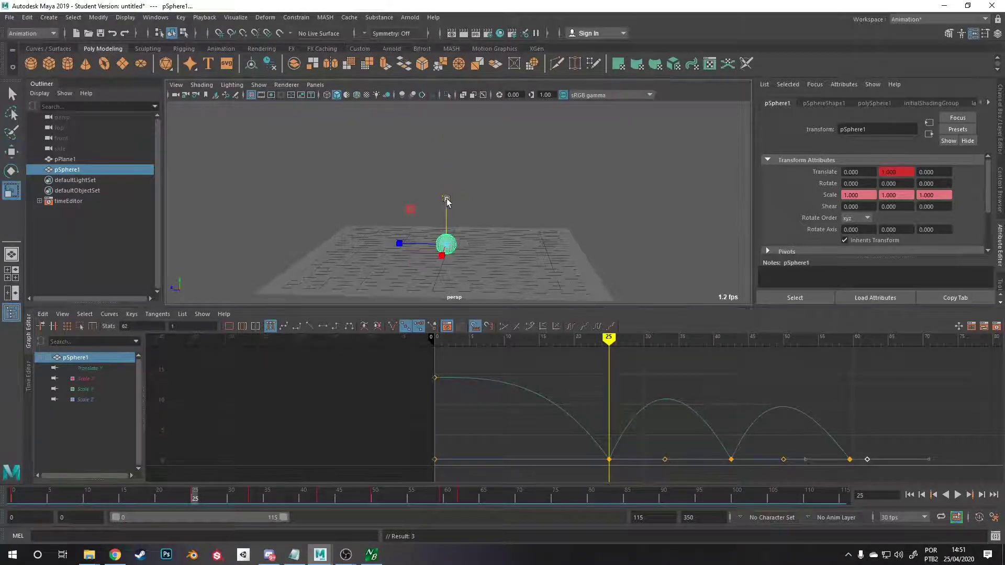
key("r")
left_click_drag(444, 197, 549, 225)
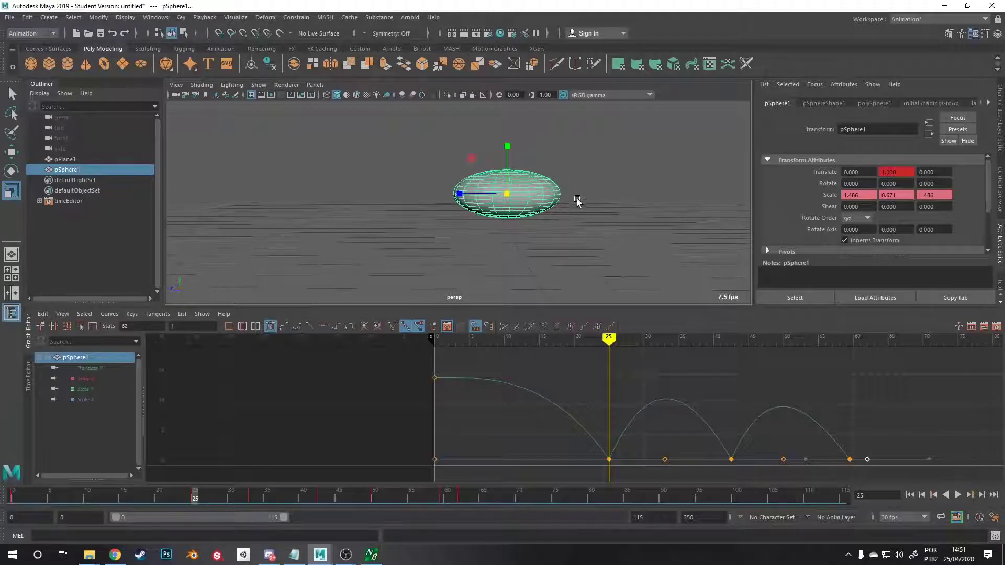
key("ctrl+z")
key("ctrl+z")
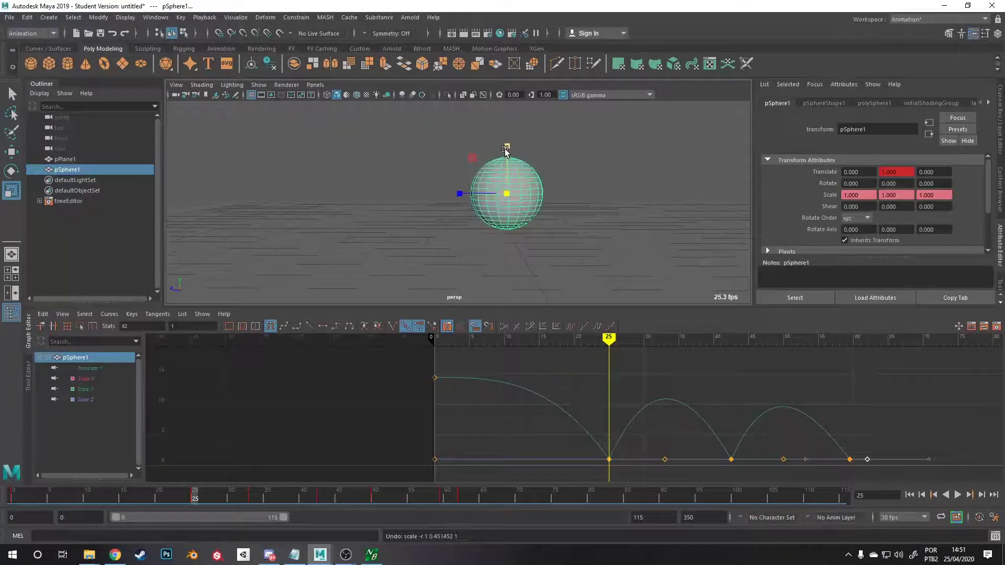
Squash the sphere at frame 25 to scale 1.175, 0.5, 1.175 and lower it to Translate Y 0.5.
left_click_drag(506, 151, 520, 194)
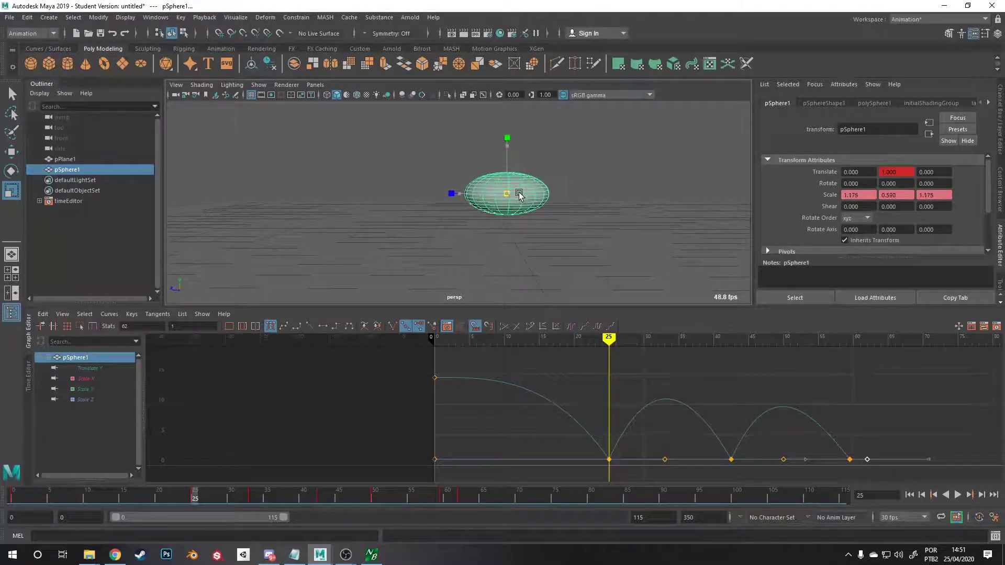
key("w")
left_click_drag(510, 152, 514, 167)
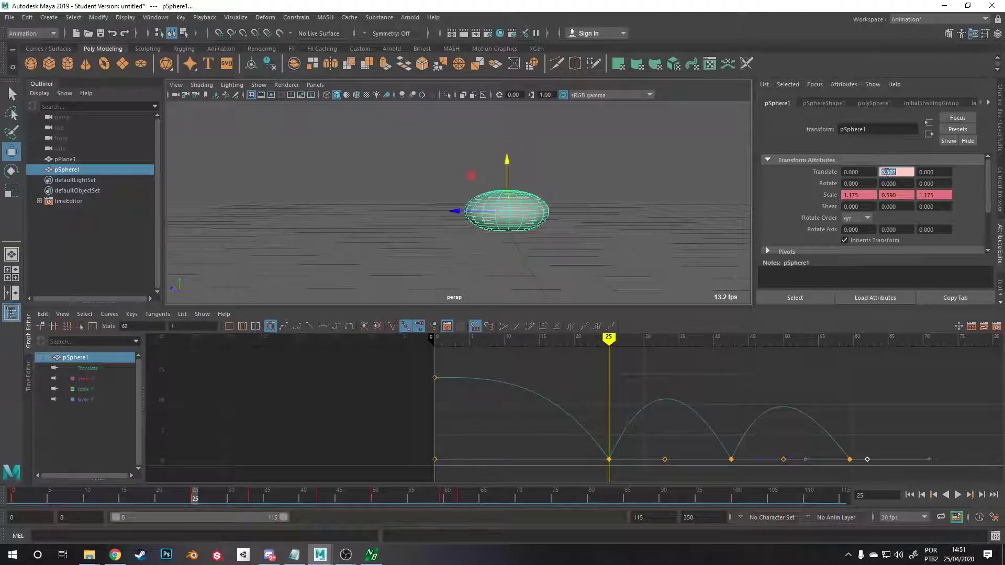
type("0.5")
key("Return")
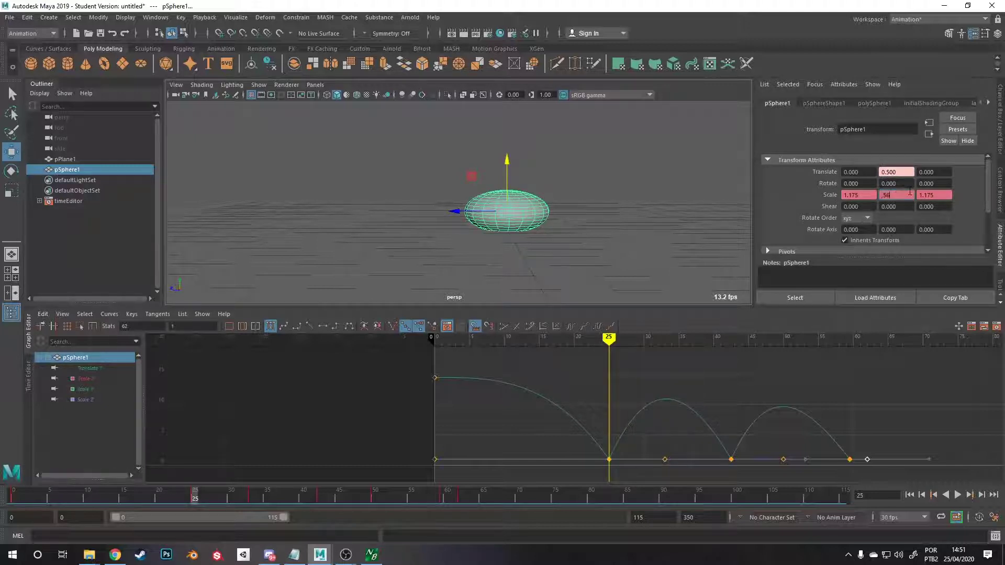
left_click(909, 191)
type(".5")
key("Return")
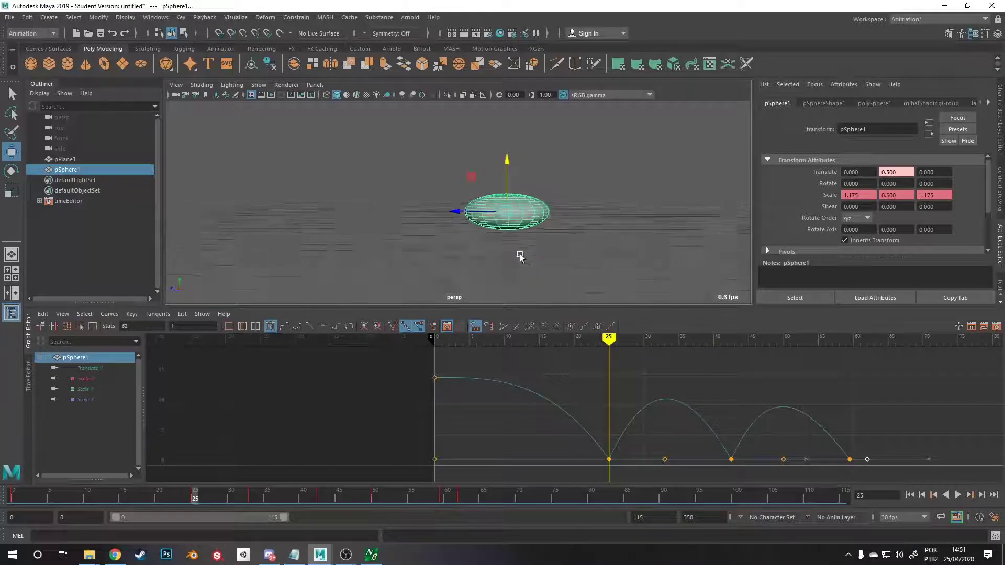
right_click_drag(565, 230, 617, 265, "alt")
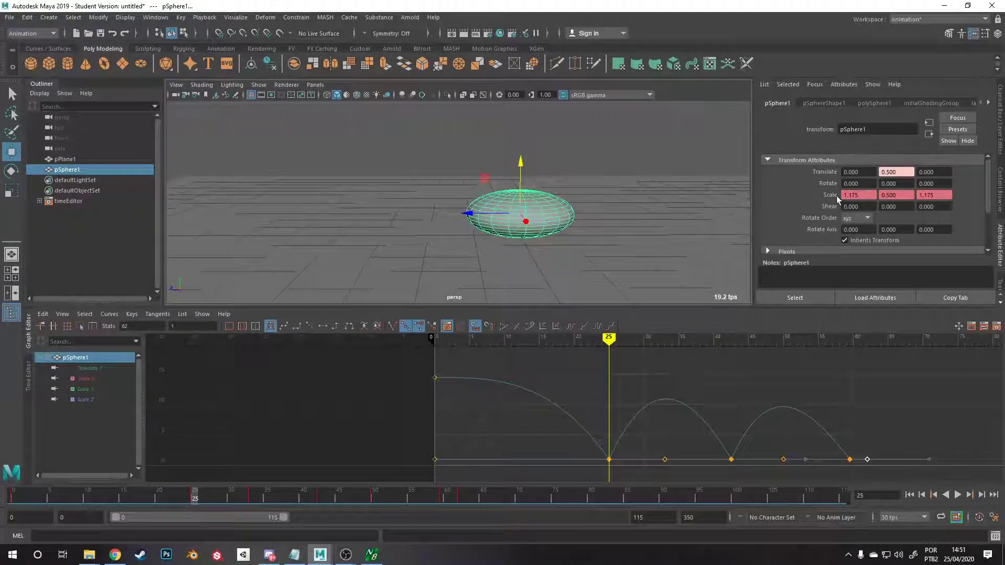
Turn on automatic keyframing and set the sphere's Translate Y to 0.5 at frame 25.
left_click(979, 517)
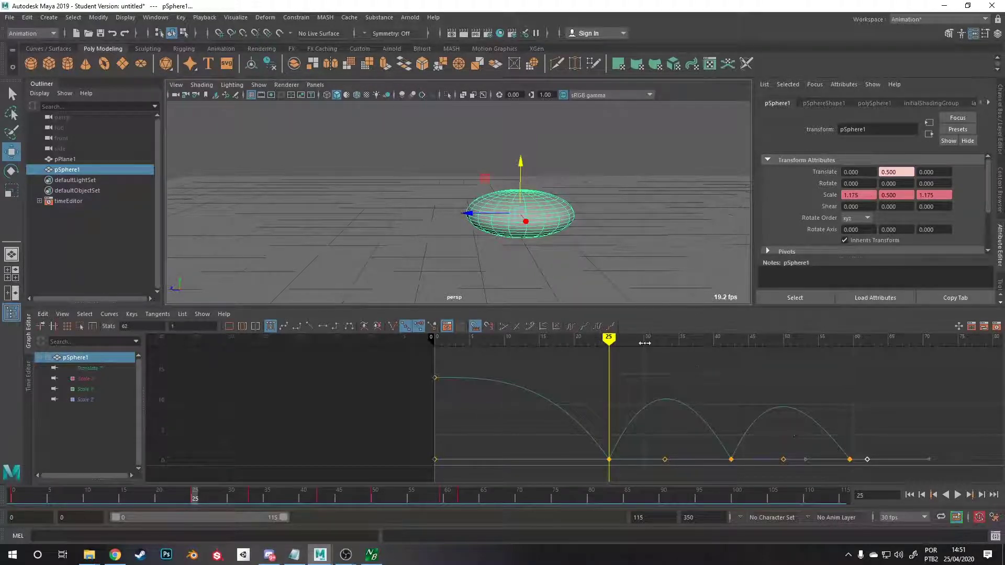
left_click_drag(644, 343, 608, 342)
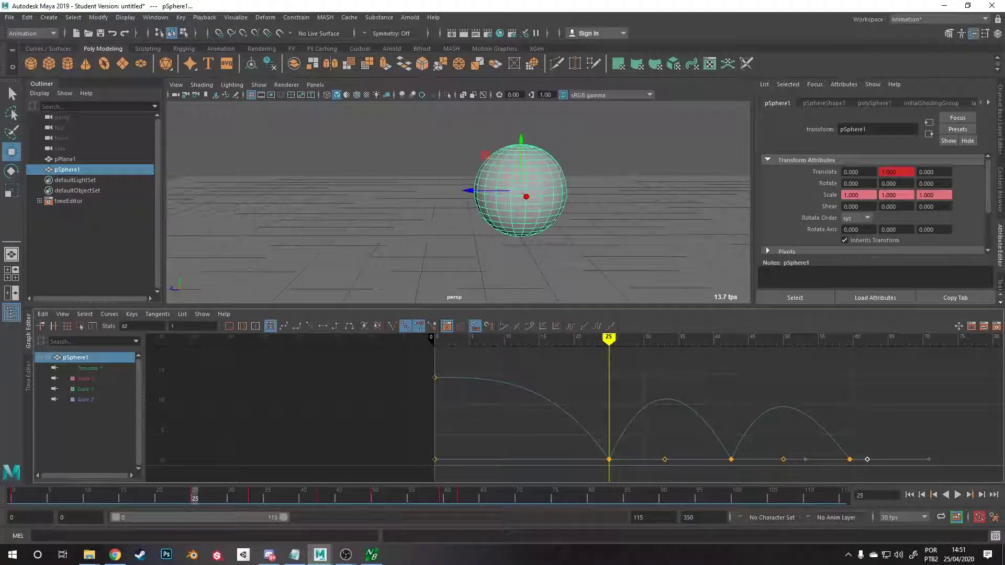
left_click(897, 173)
type("0.5")
key("Return")
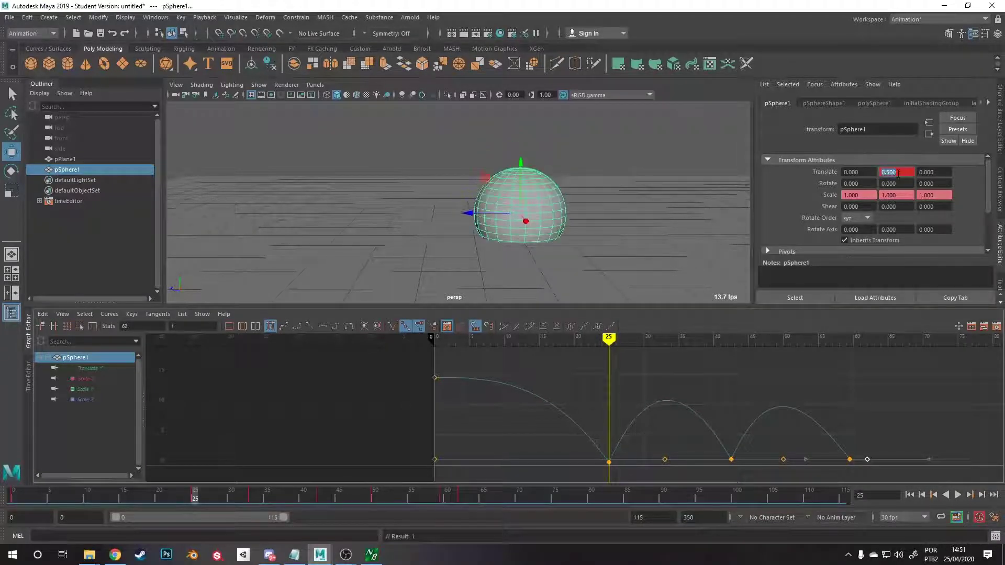
Squash the sphere at frame 25 by setting its scale to 1.2 in X, 0.5 in Y and 1.2 in Z.
left_click(856, 196)
type("1.2")
key("Tab")
type("0.9")
key("Tab")
type("1.")
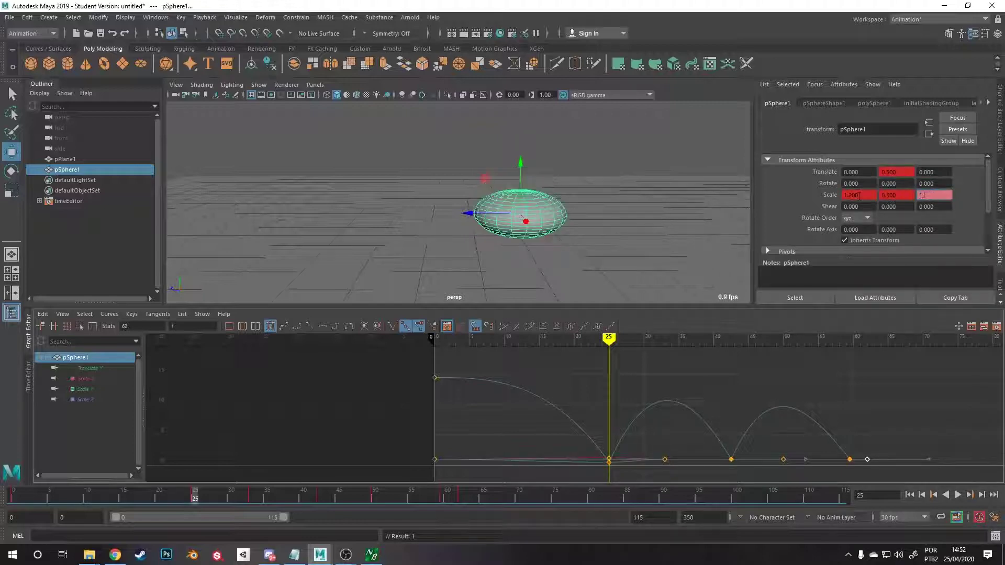
type("2")
key("Return")
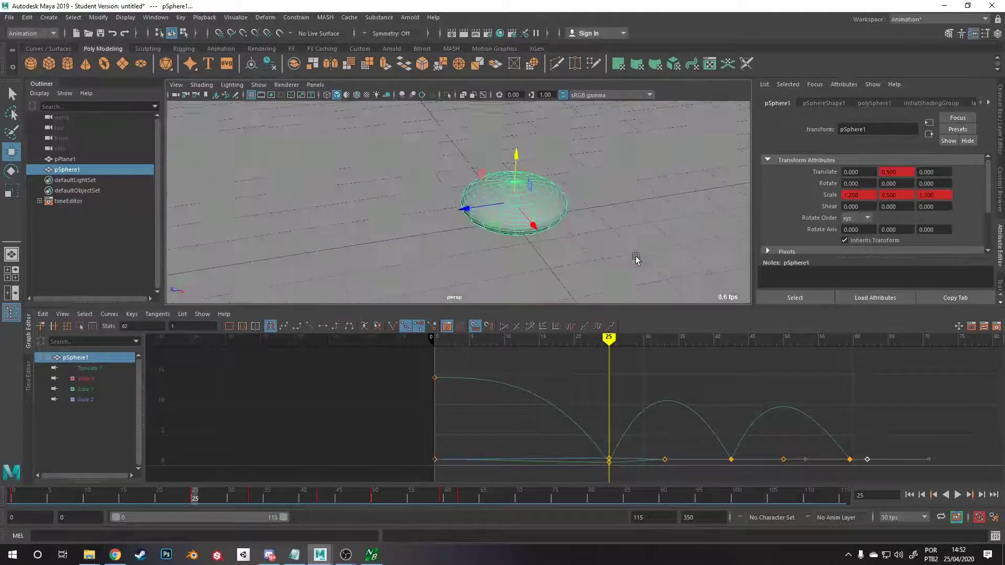
Stretch the sphere at frame 24 by setting its scale to 0.8 in X, 1.2 in Y and 0.8 in Z.
left_click_drag(608, 338, 560, 339)
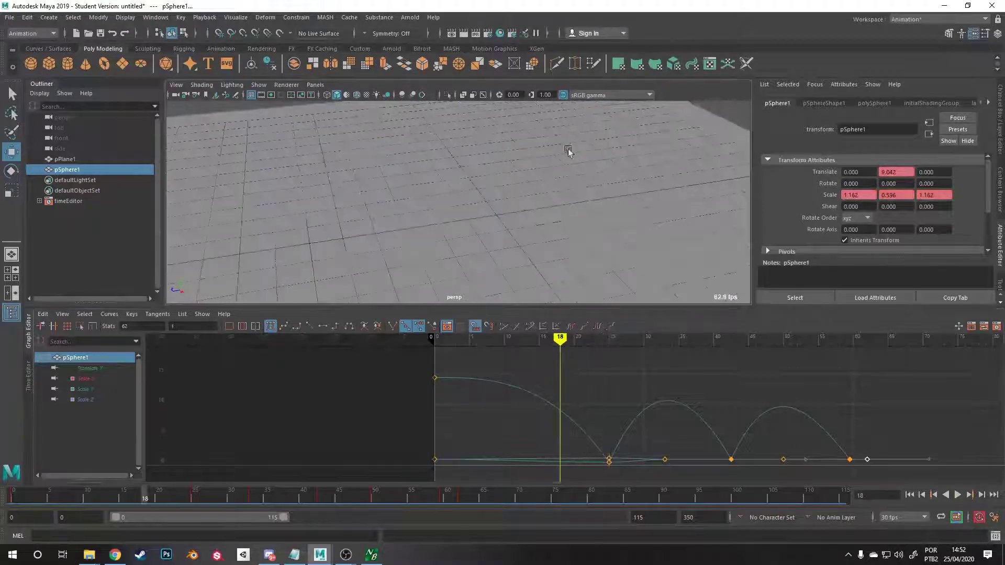
left_click_drag(567, 150, 565, 243, "alt")
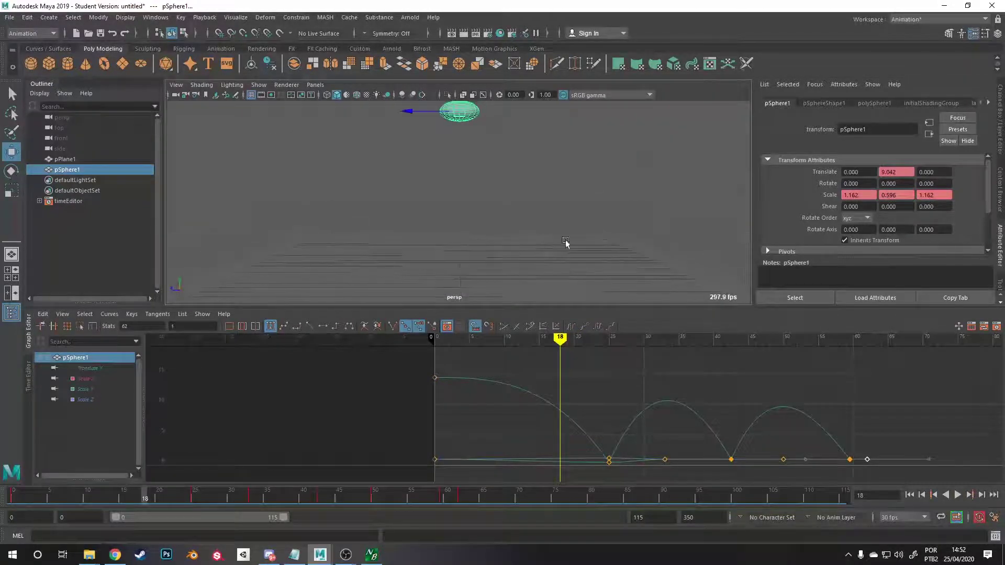
left_click_drag(557, 338, 602, 345)
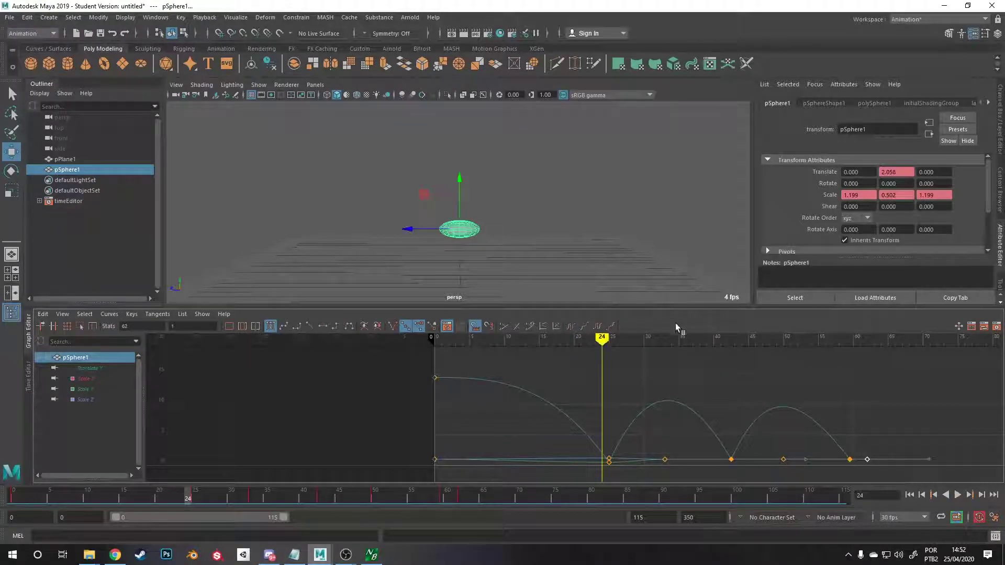
left_click(868, 194)
type(".8")
key("Tab")
type("1.3")
key("Tab")
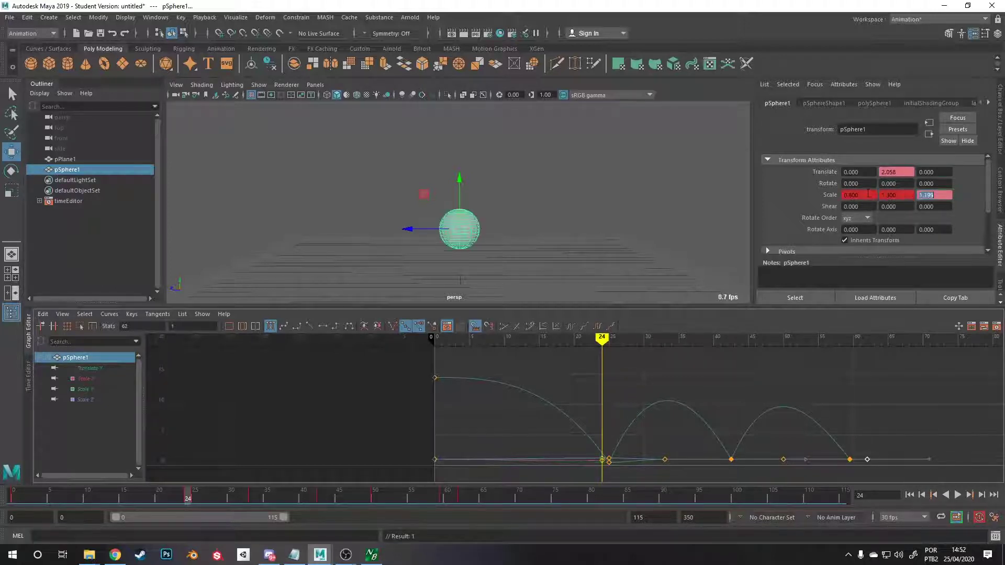
key("Return")
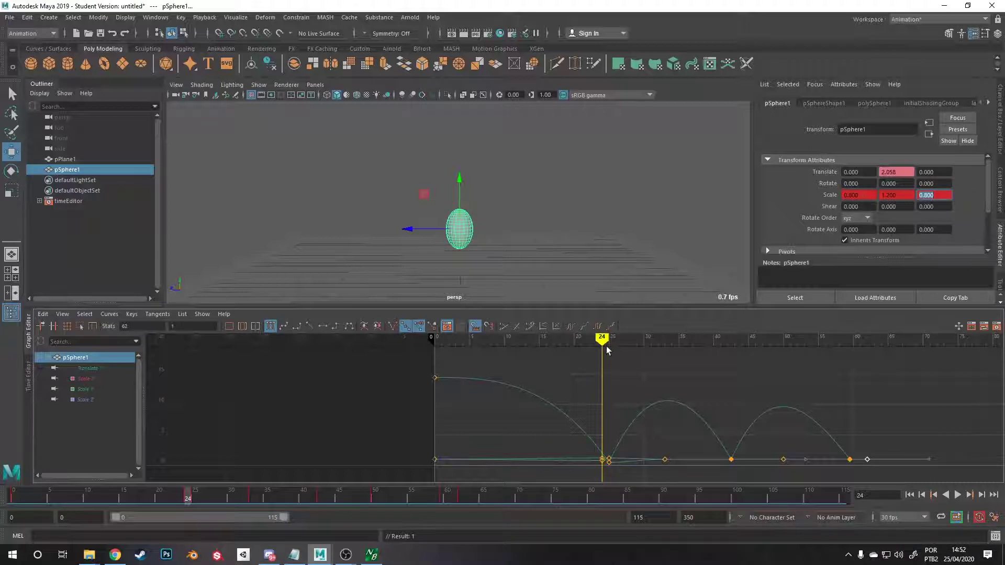
Copy the stretched scale keys at frame 24 and paste them at frame 26, right after the first ground contact.
left_click_drag(606, 346, 511, 355)
middle_click_drag(512, 157, 524, 237, "alt")
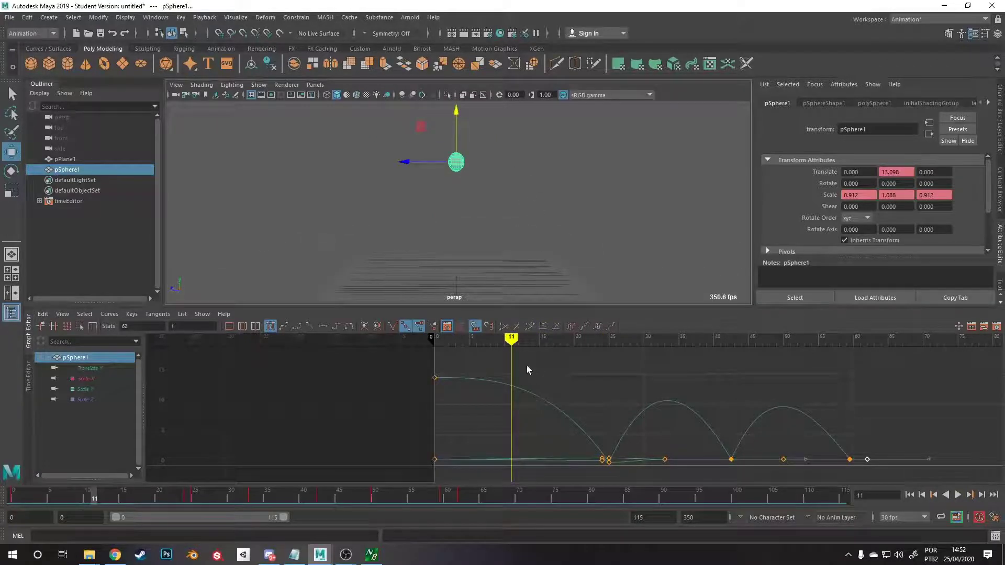
mouse_move(503, 345)
left_mouse_down()
mouse_move(475, 346)
mouse_move(633, 346)
mouse_move(497, 350)
mouse_move(651, 366)
mouse_move(594, 381)
mouse_move(616, 379)
left_mouse_up()
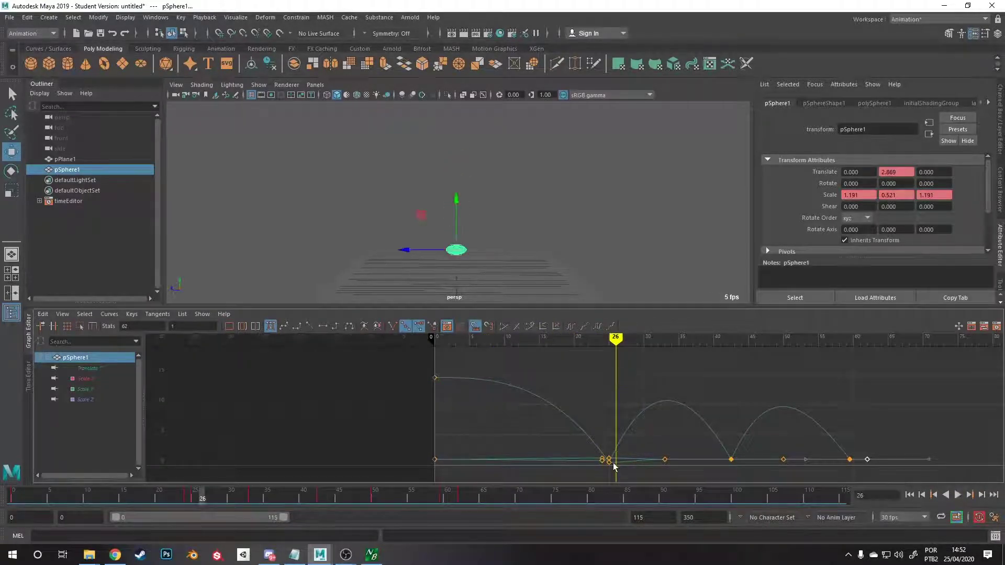
scroll(581, 413, "up", 5)
scroll(671, 454, "down", 8)
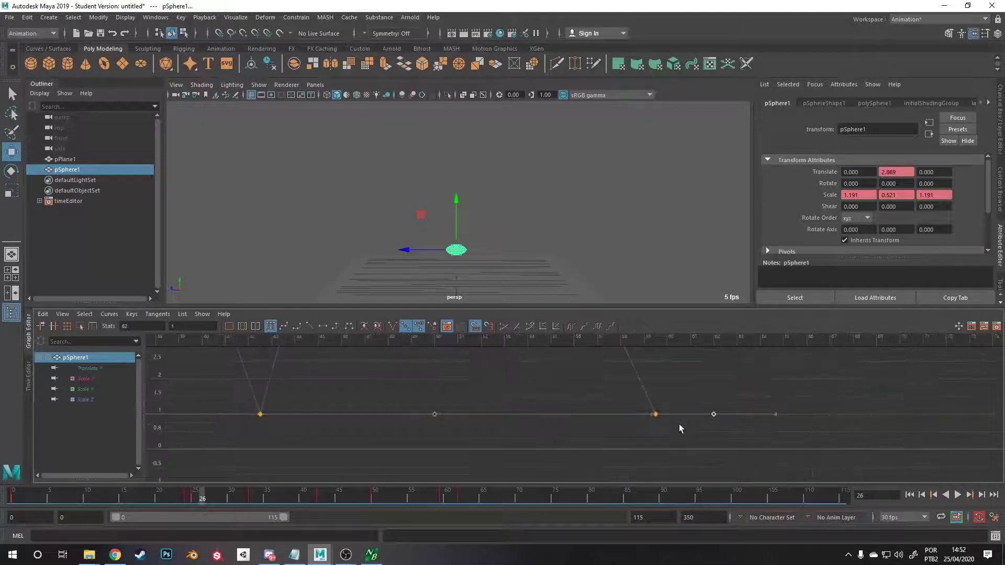
scroll(373, 419, "up", 2)
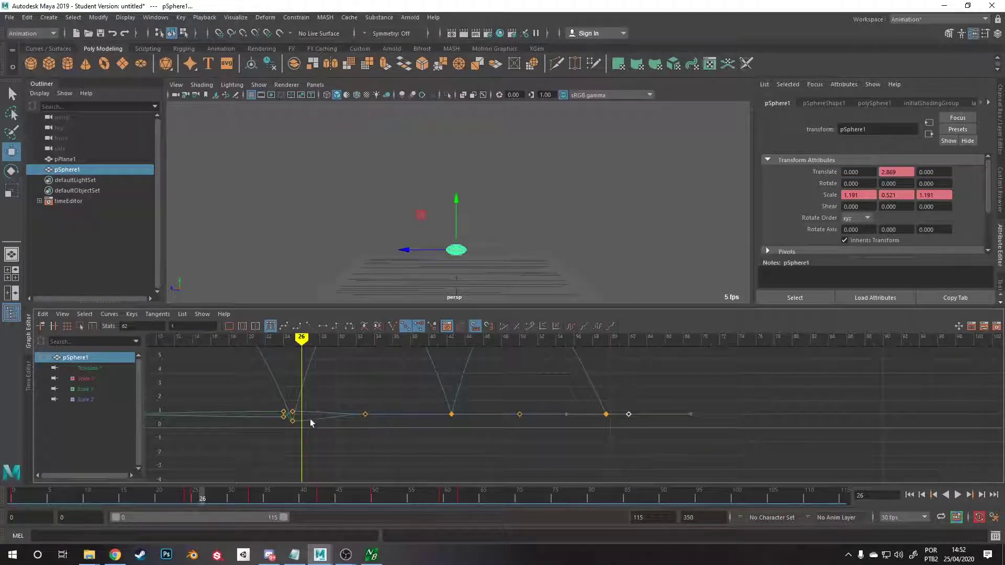
left_click_drag(275, 407, 285, 435)
key("ctrl+c")
key("ctrl+v")
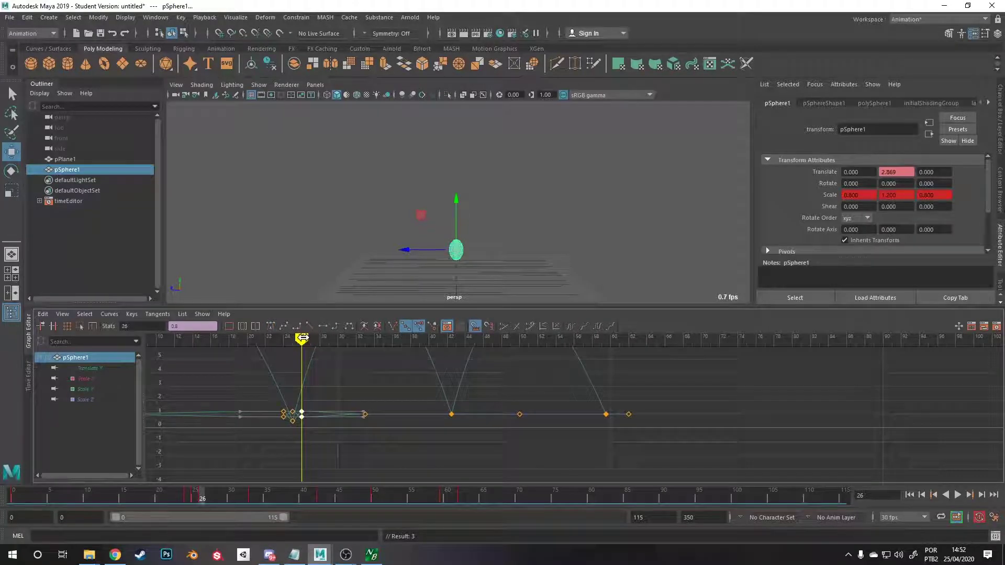
Paste the stretched scale keys on both sides of the second ground contact, starting at frame 42, and just before the third one.
left_click_drag(302, 337, 445, 353)
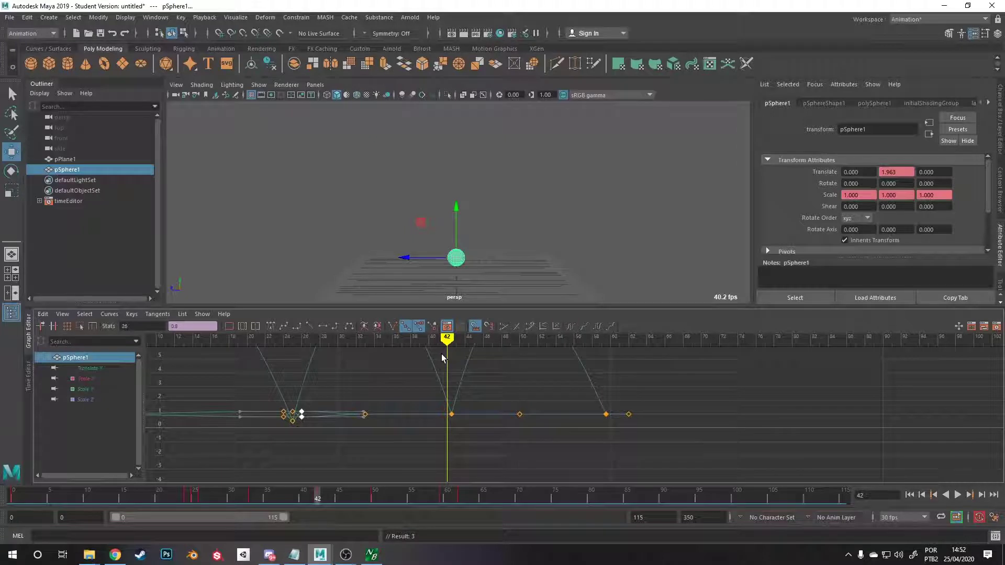
key("ctrl+v")
left_click(455, 339)
left_click_drag(455, 339, 193, 370)
key("ctrl+v")
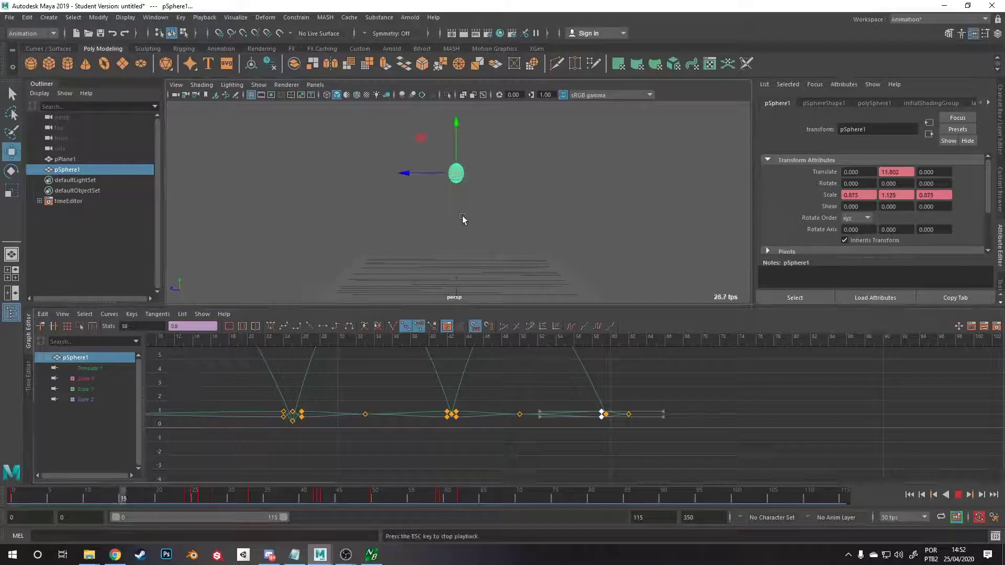
Play back the animation to check the bouncing sphere's squash and stretch, and stop the playback.
key("alt+v")
left_click_drag(585, 193, 545, 215, "alt")
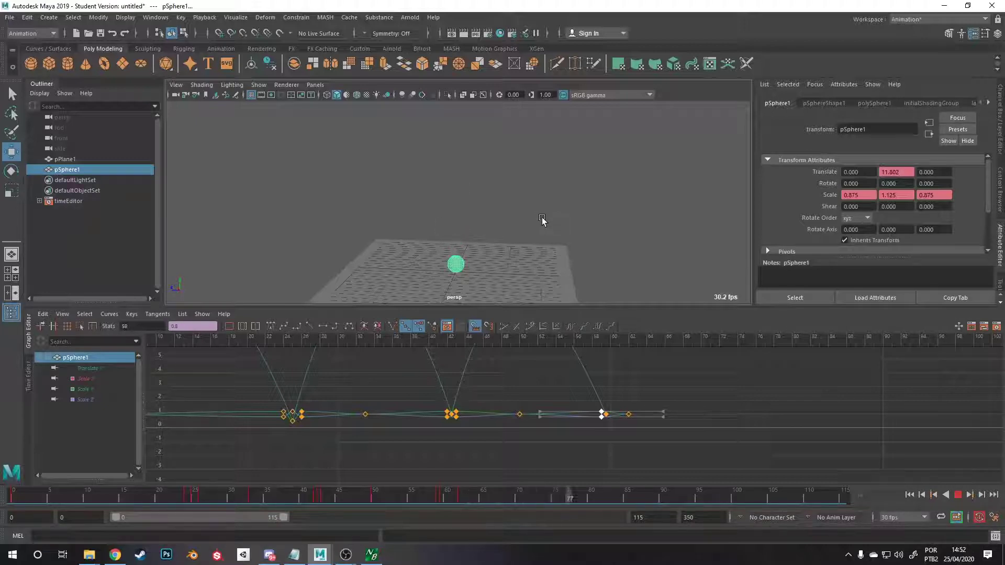
key("f")
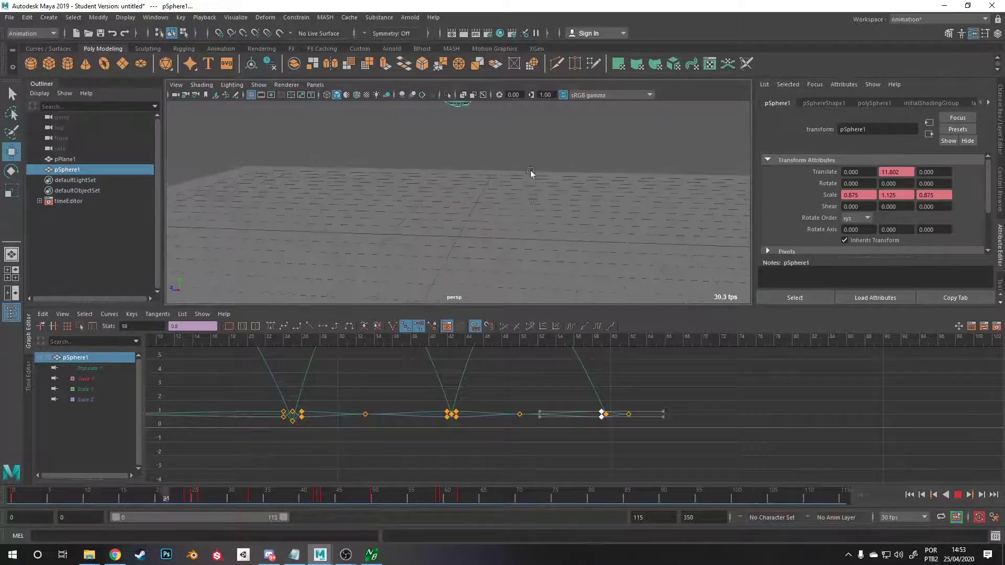
right_click_drag(542, 164, 522, 211, "alt")
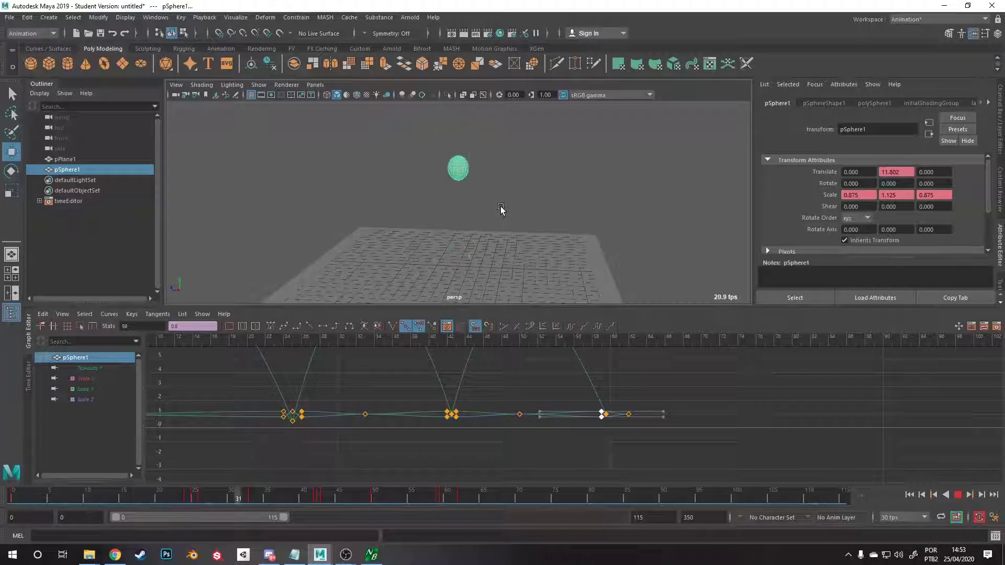
key("Escape")
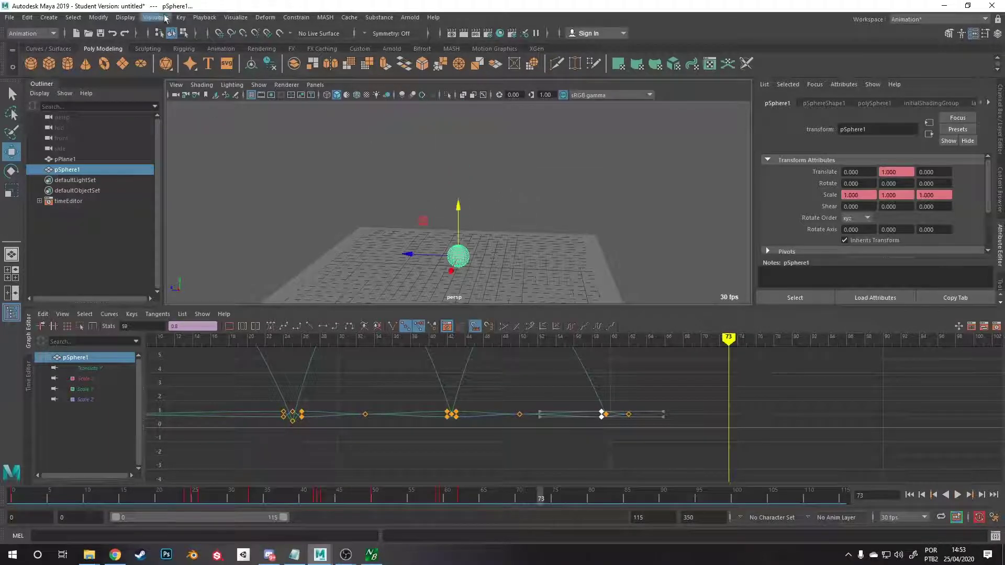
Turn on ghosting for the selected sphere.
left_click(236, 17)
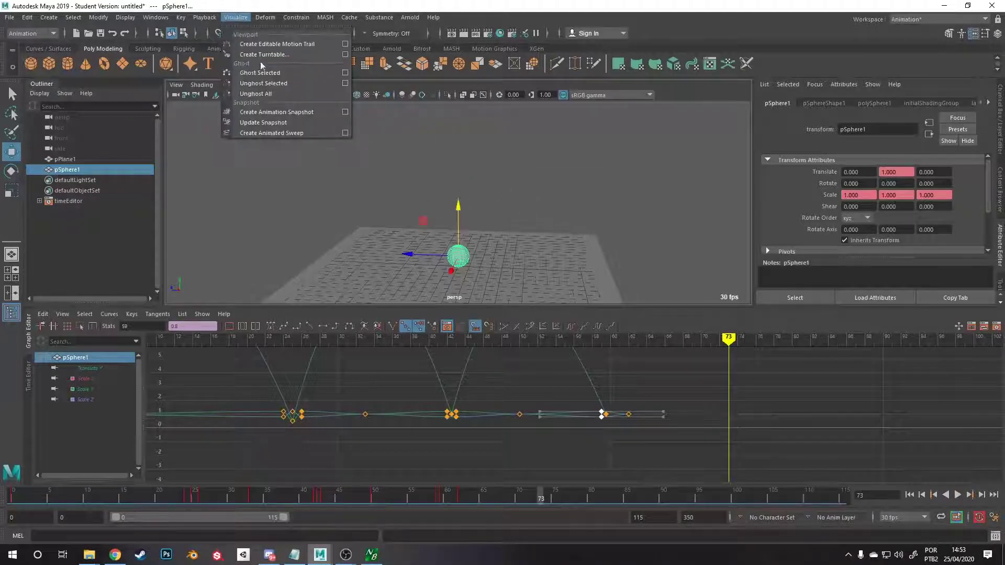
left_click(307, 72)
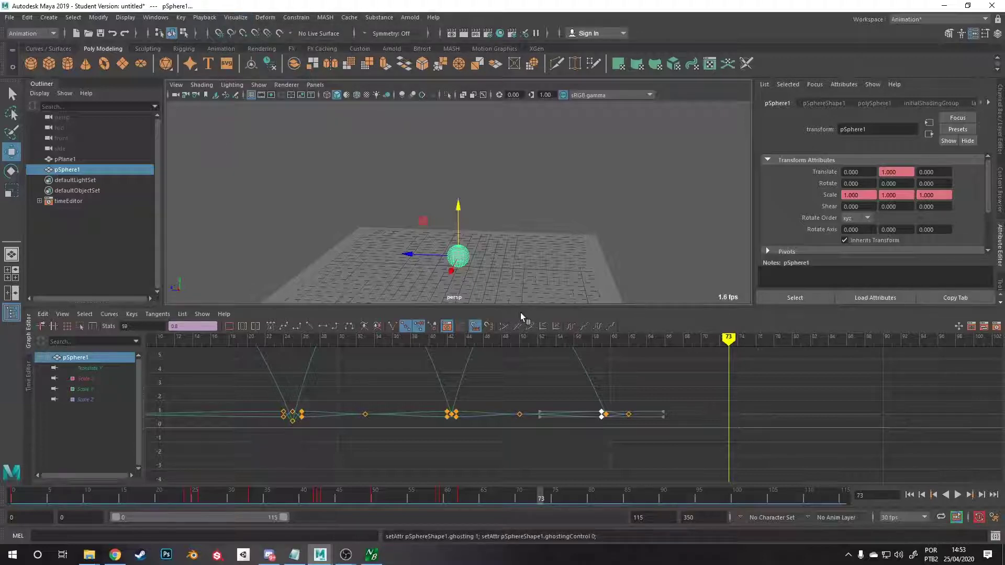
Scrub the timeline between frames 23 and 51 to review the sphere's ghost trail, finishing at frame 40.
left_click(236, 17)
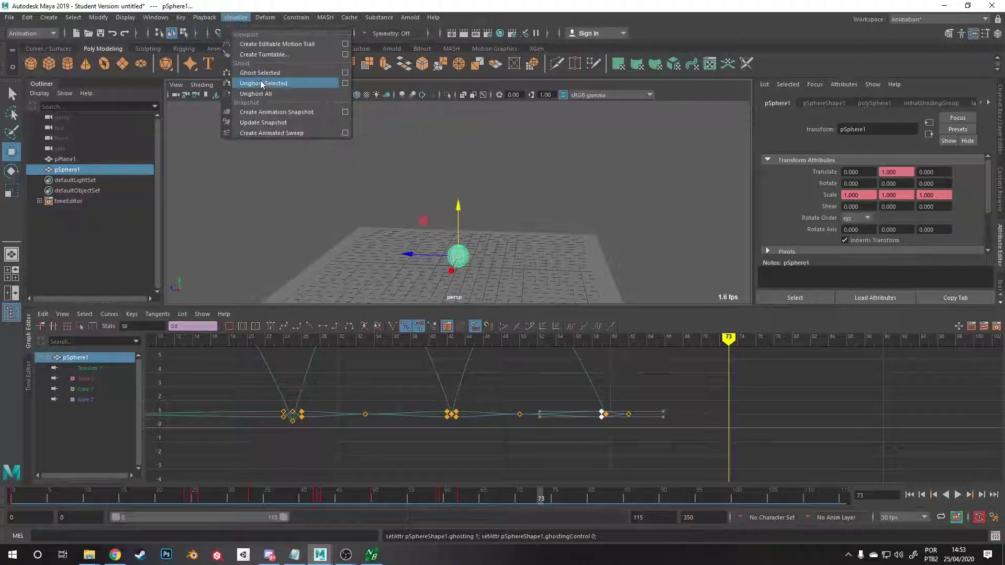
left_click(257, 79)
mouse_move(604, 336)
left_mouse_down()
mouse_move(249, 334)
mouse_move(412, 336)
left_mouse_up()
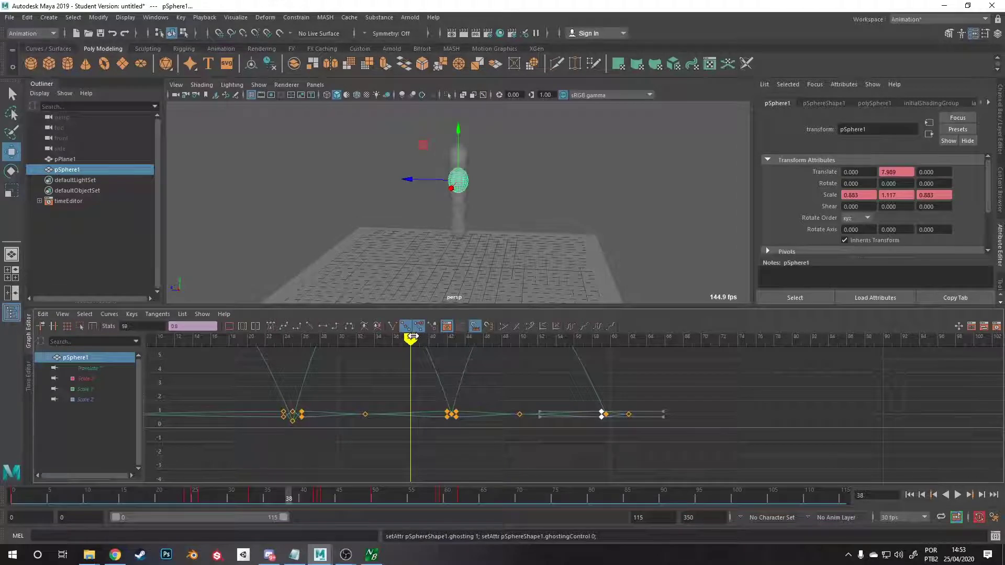
mouse_move(412, 337)
left_mouse_down()
mouse_move(601, 346)
mouse_move(491, 341)
mouse_move(446, 354)
mouse_move(464, 354)
mouse_move(275, 362)
left_mouse_up()
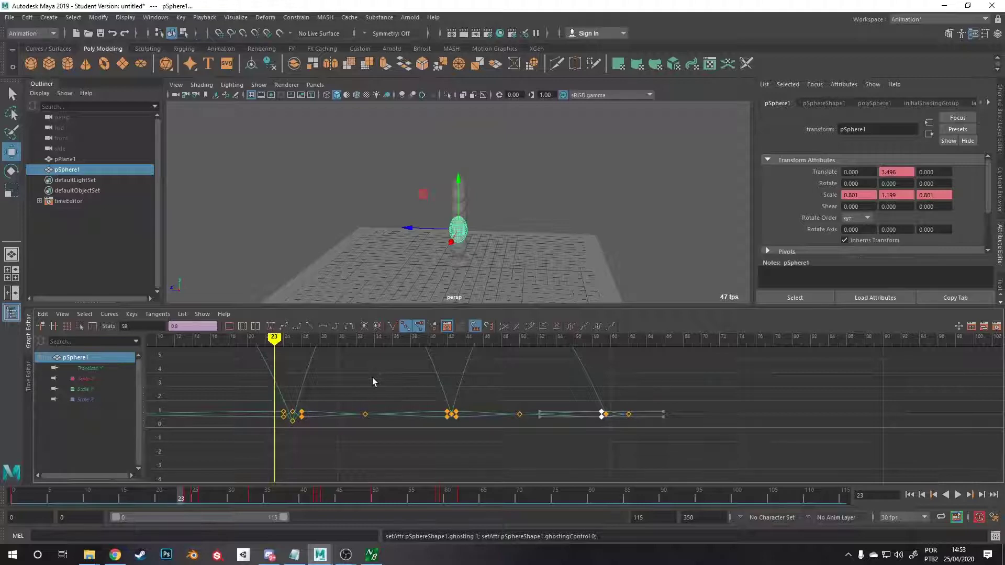
mouse_move(278, 346)
left_mouse_down()
mouse_move(618, 346)
mouse_move(503, 352)
mouse_move(528, 351)
left_mouse_up()
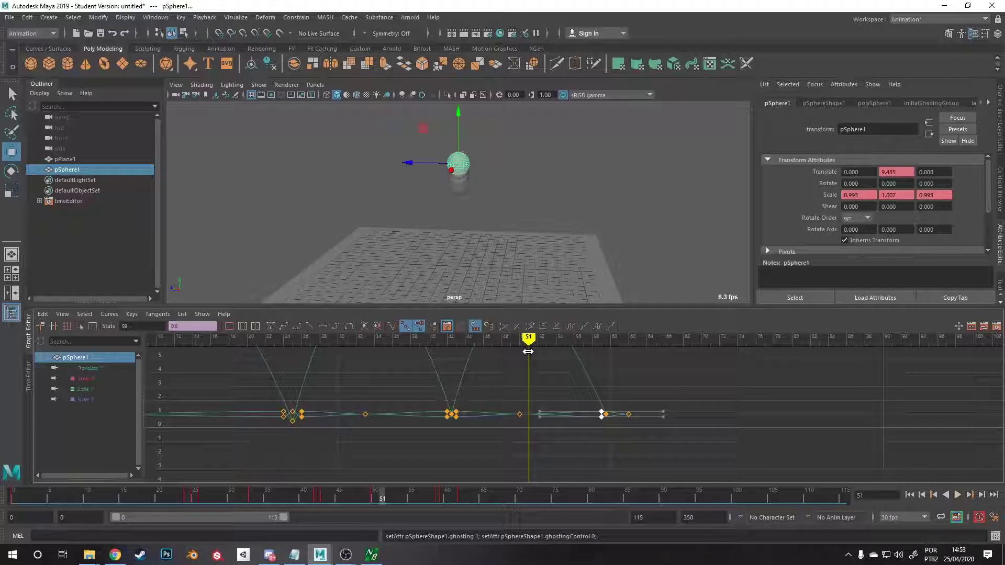
left_click_drag(477, 226, 467, 229, "alt")
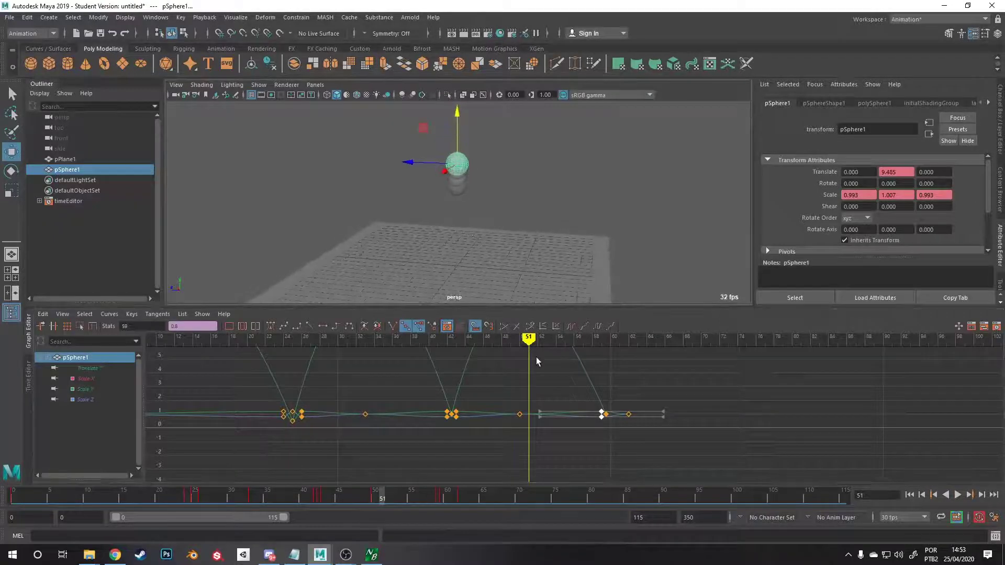
mouse_move(528, 341)
left_mouse_down()
mouse_move(518, 340)
mouse_move(528, 340)
left_mouse_up()
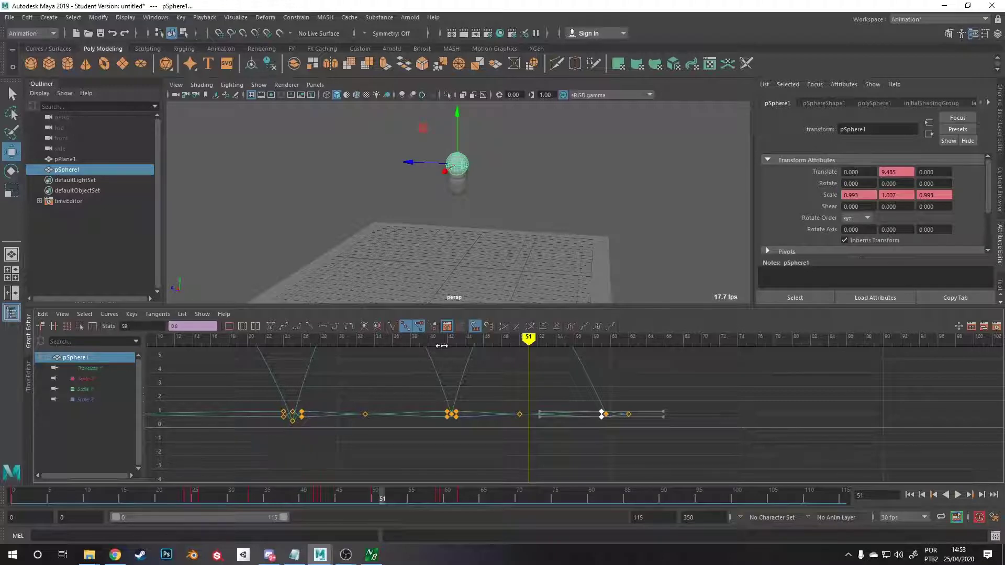
mouse_move(442, 345)
left_mouse_down()
mouse_move(453, 341)
mouse_move(428, 341)
left_mouse_up()
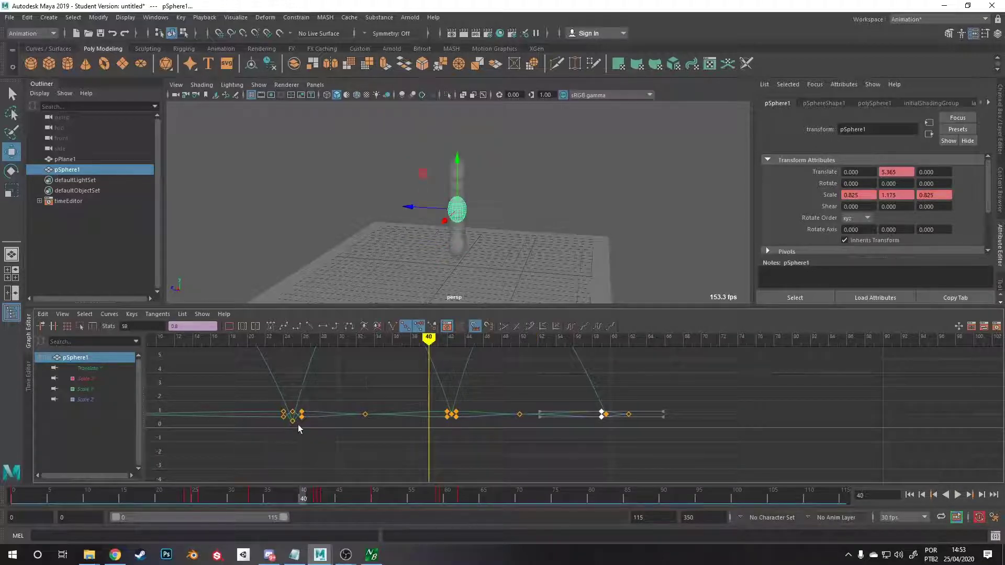
Isolate the sphere's Scale Y and Scale X curves in turn and scrub from frame 6 to 23 to compare the stretch.
left_click(83, 381)
left_click(92, 388)
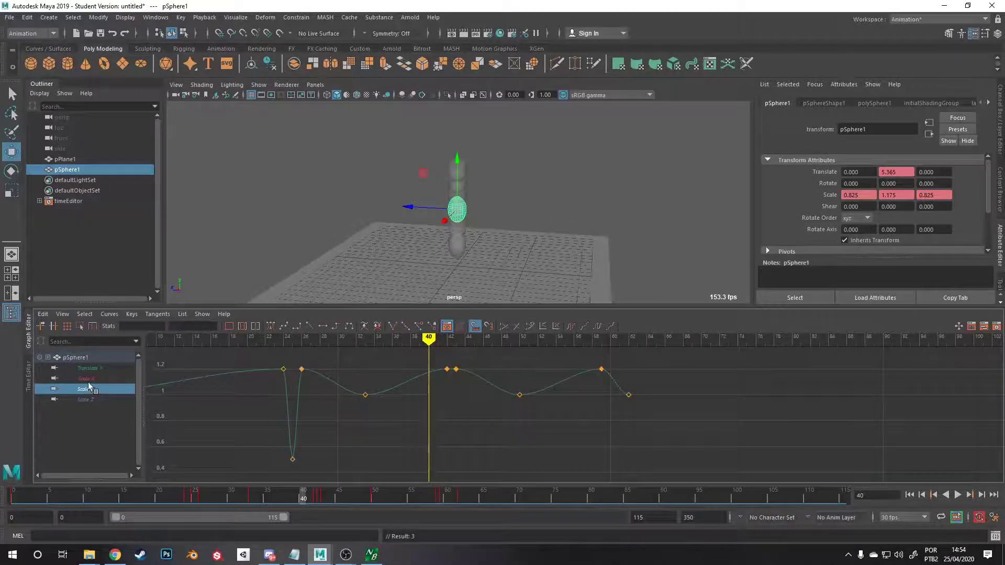
left_click(87, 381)
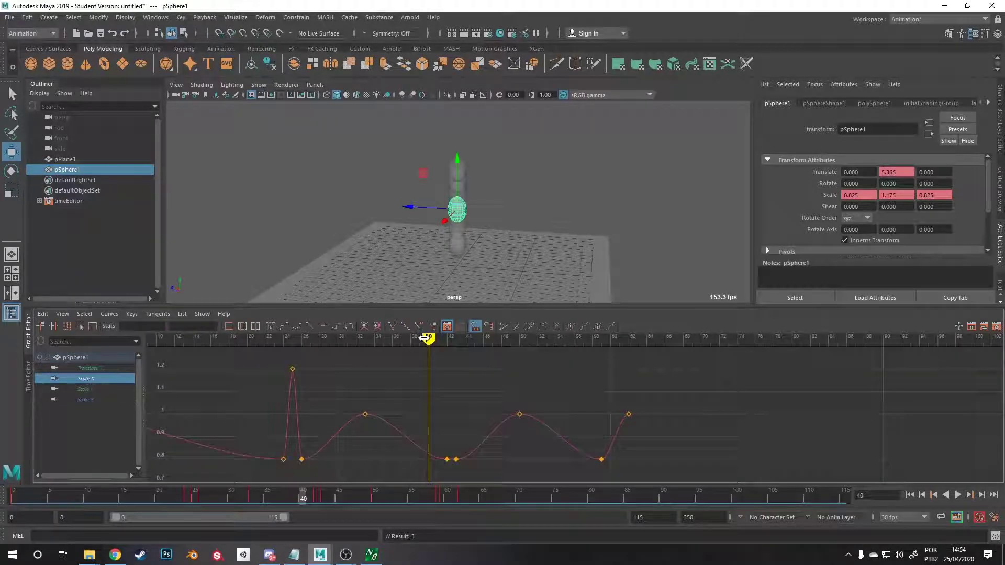
left_click_drag(425, 338, 126, 339)
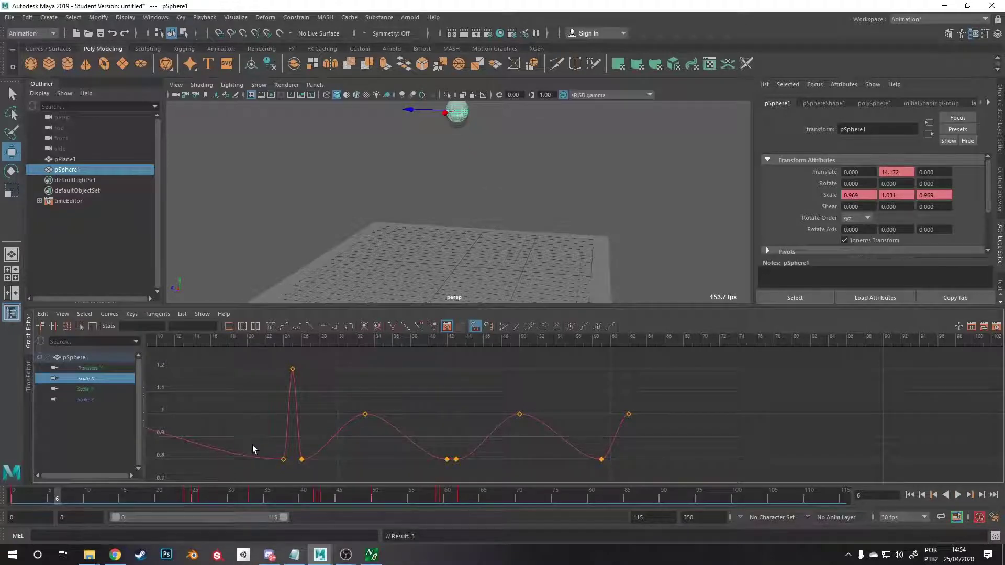
key("a")
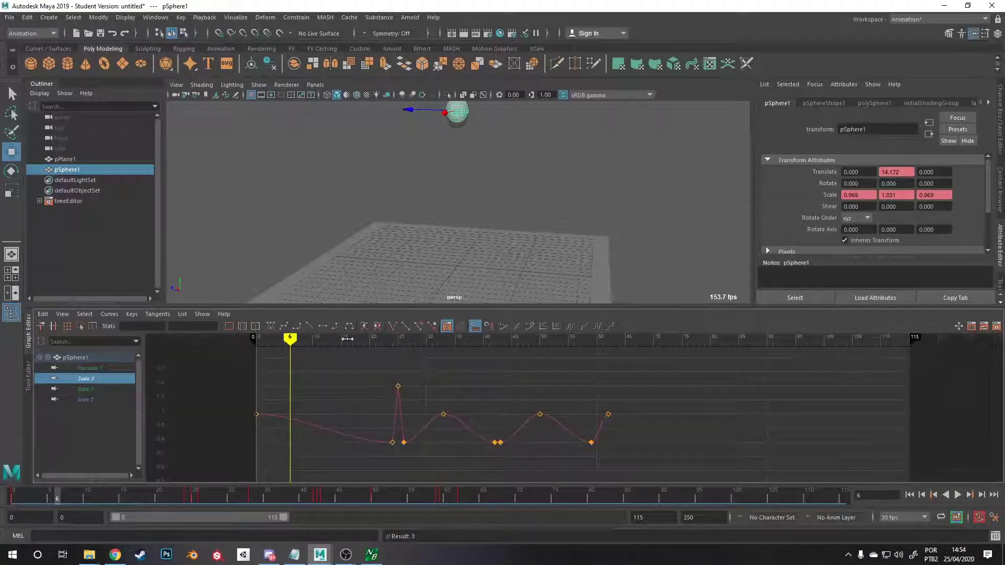
mouse_move(290, 339)
left_mouse_down()
mouse_move(397, 348)
mouse_move(386, 349)
left_mouse_up()
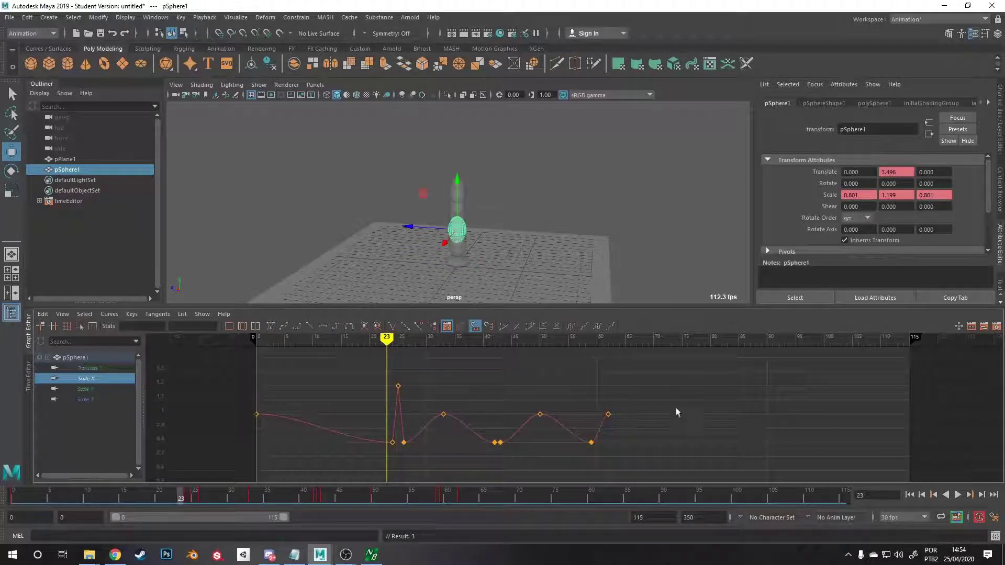
Try deleting all Scale X keys except the frame 25 peak, check the sphere at frame 32, and undo the deletion.
left_click_drag(647, 399, 254, 457)
key("Delete")
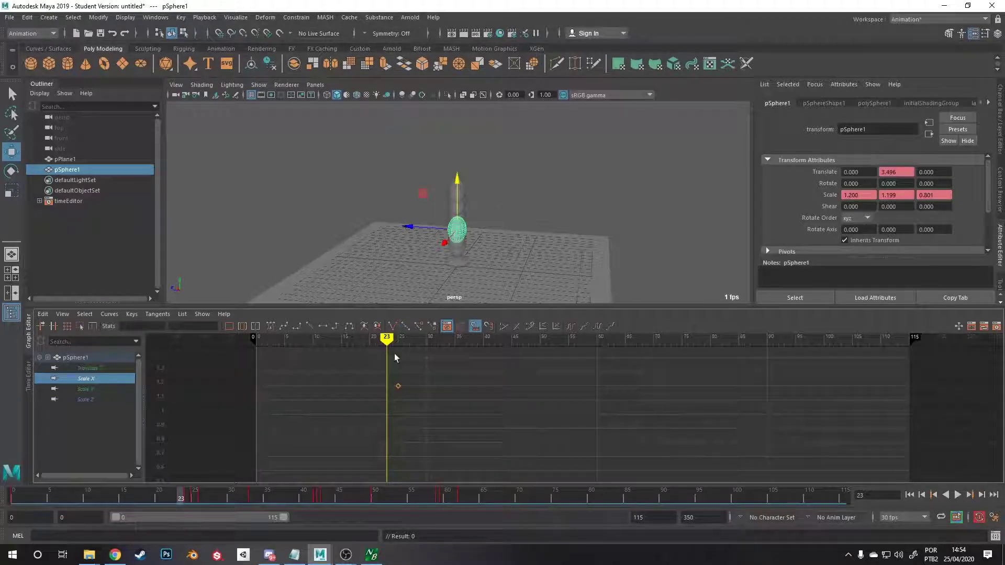
mouse_move(387, 346)
left_mouse_down()
mouse_move(590, 327)
mouse_move(586, 318)
mouse_move(453, 319)
mouse_move(657, 324)
mouse_move(343, 345)
mouse_move(493, 338)
mouse_move(378, 334)
mouse_move(538, 335)
mouse_move(438, 335)
left_mouse_up()
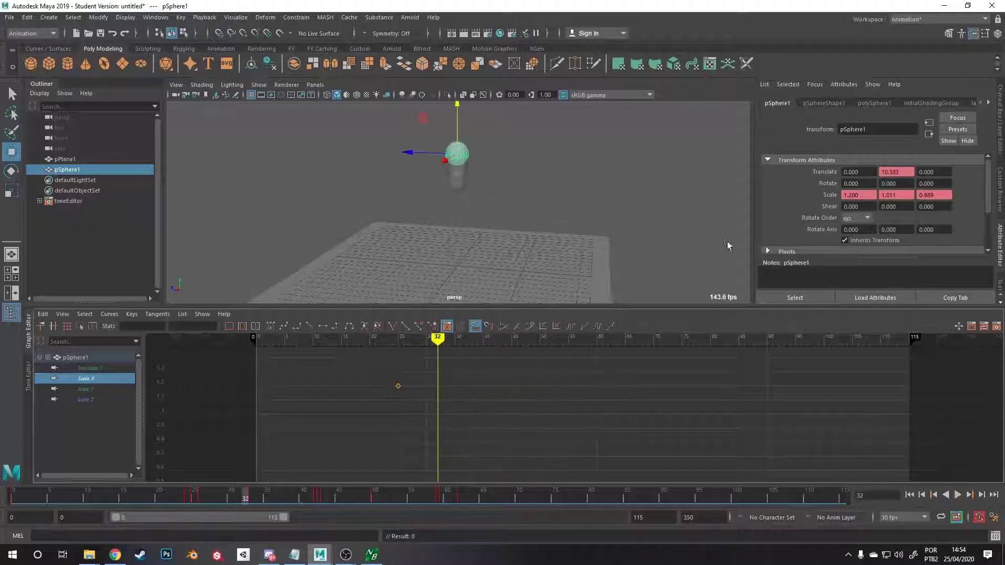
key("ctrl+z")
key("ctrl+z")
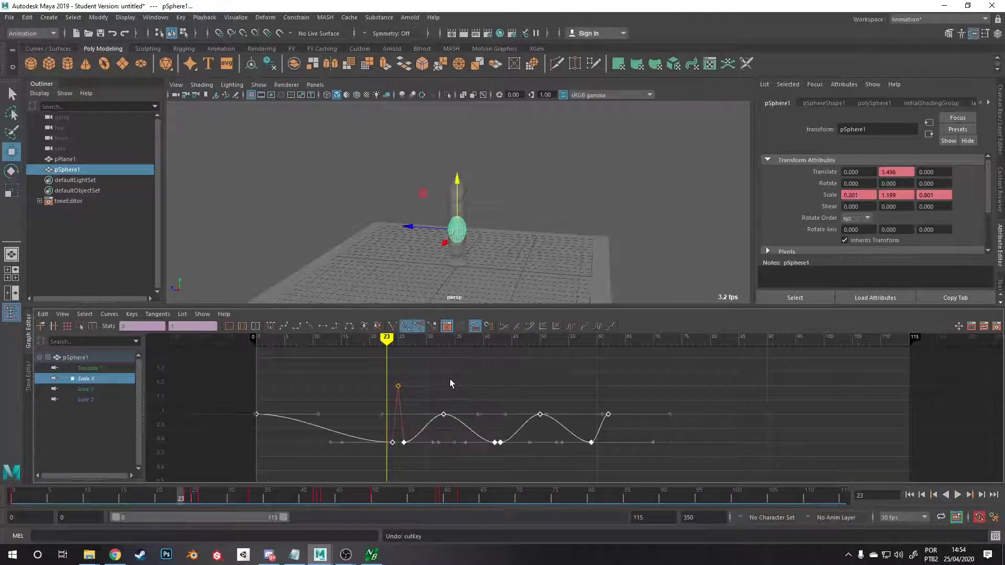
mouse_move(386, 340)
left_mouse_down()
mouse_move(364, 340)
mouse_move(386, 339)
left_mouse_up()
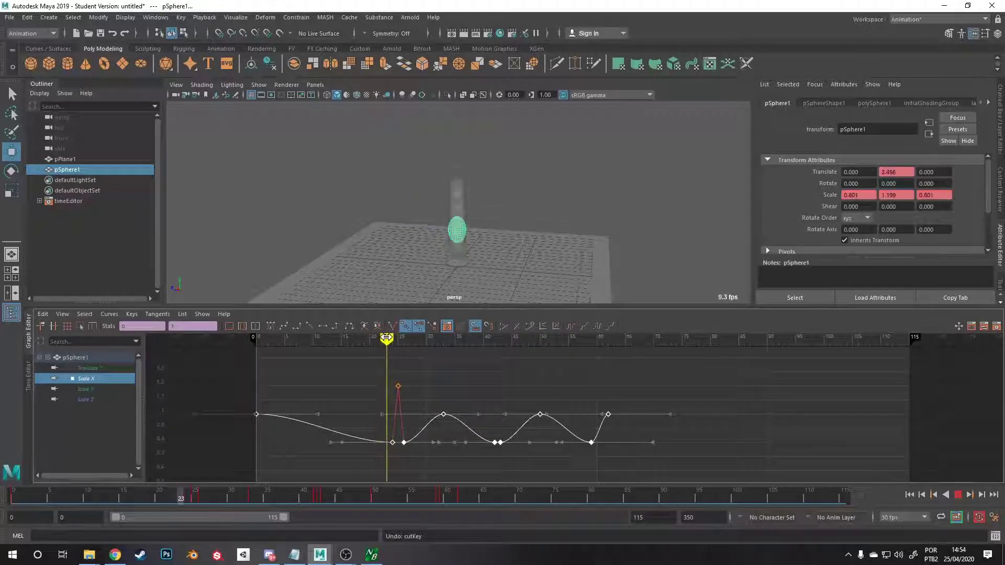
left_click(362, 373)
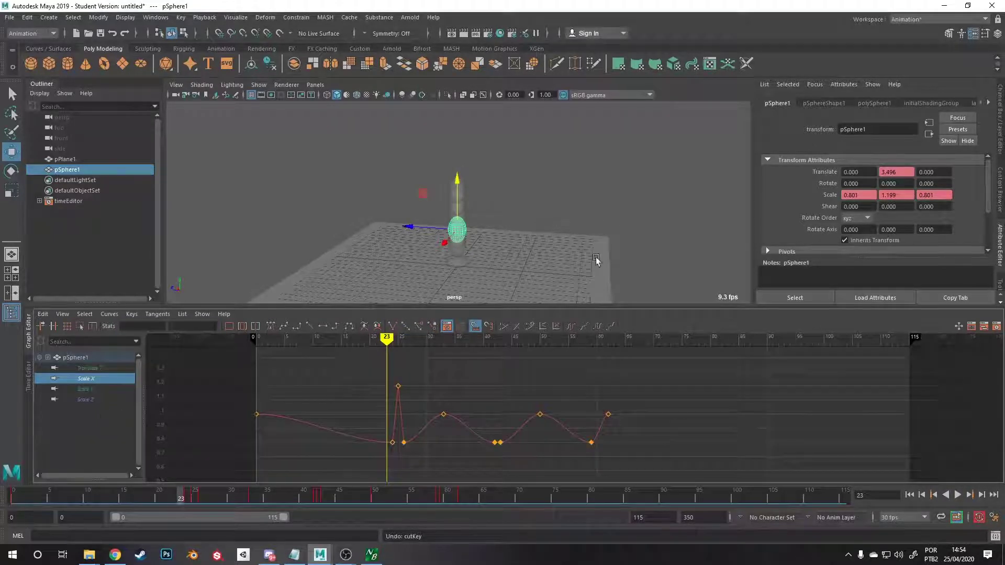
Isolate the Translate Y curve and scrub between frames 1 and 39 to review the bounce, stopping at frame 25.
left_click(89, 368)
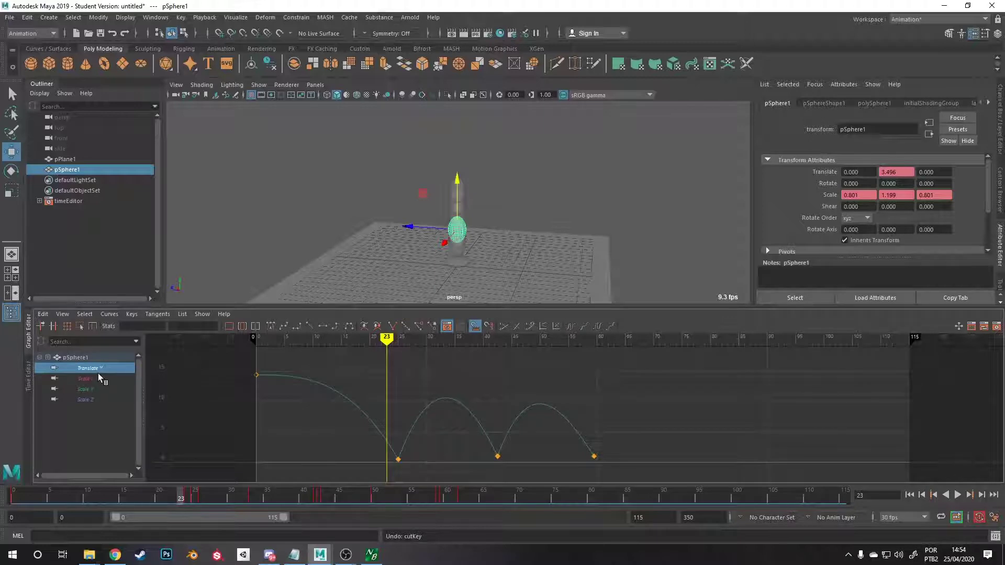
mouse_move(388, 341)
left_mouse_down()
mouse_move(303, 343)
mouse_move(481, 350)
mouse_move(600, 374)
mouse_move(421, 392)
mouse_move(261, 392)
left_mouse_up()
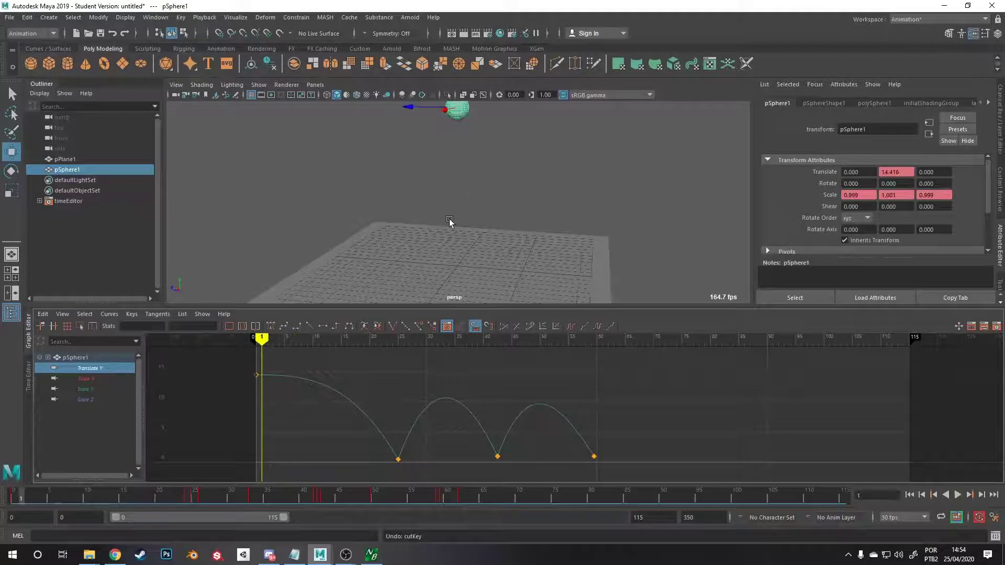
left_click_drag(449, 218, 481, 178, "alt")
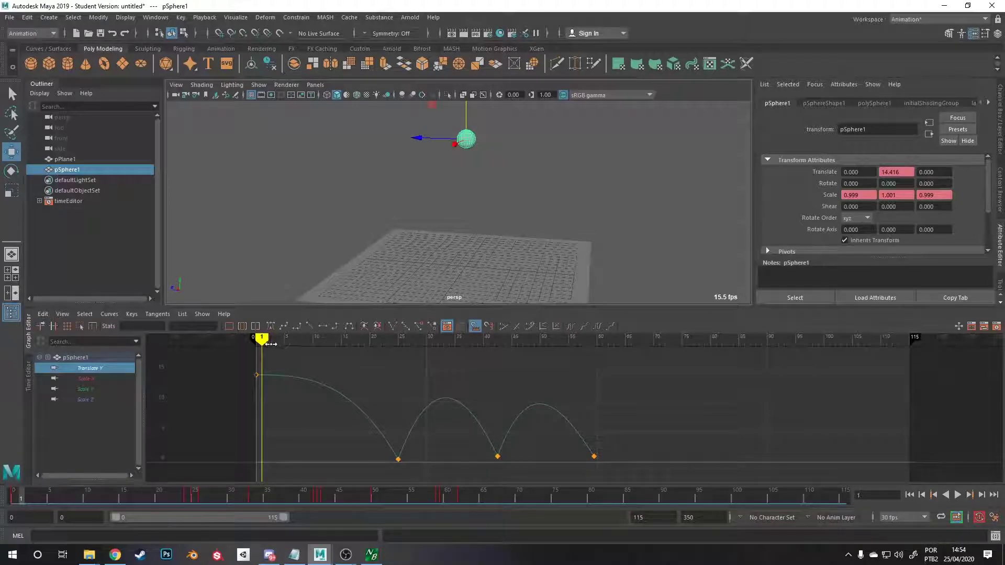
left_click_drag(262, 339, 476, 373)
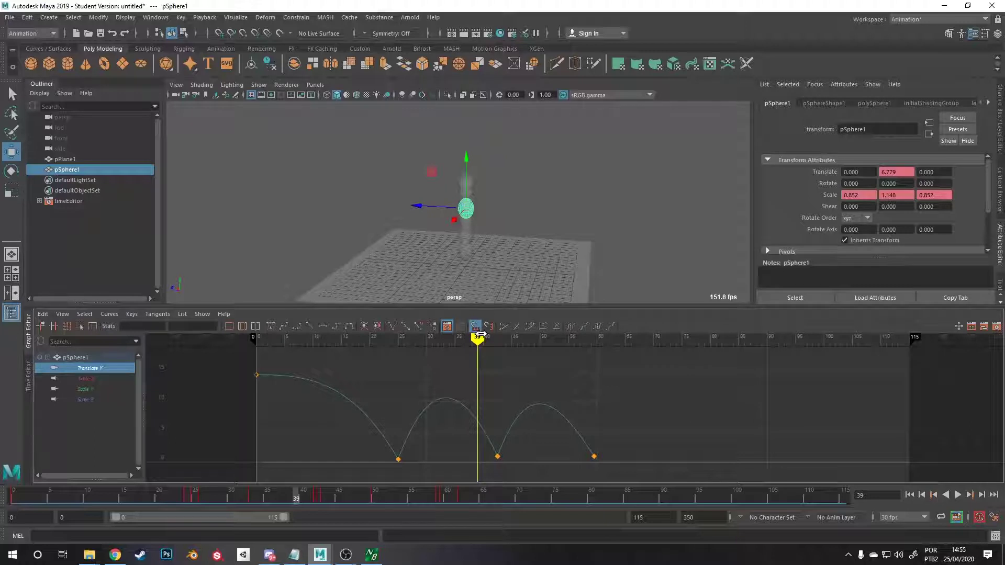
left_click_drag(480, 335, 398, 338)
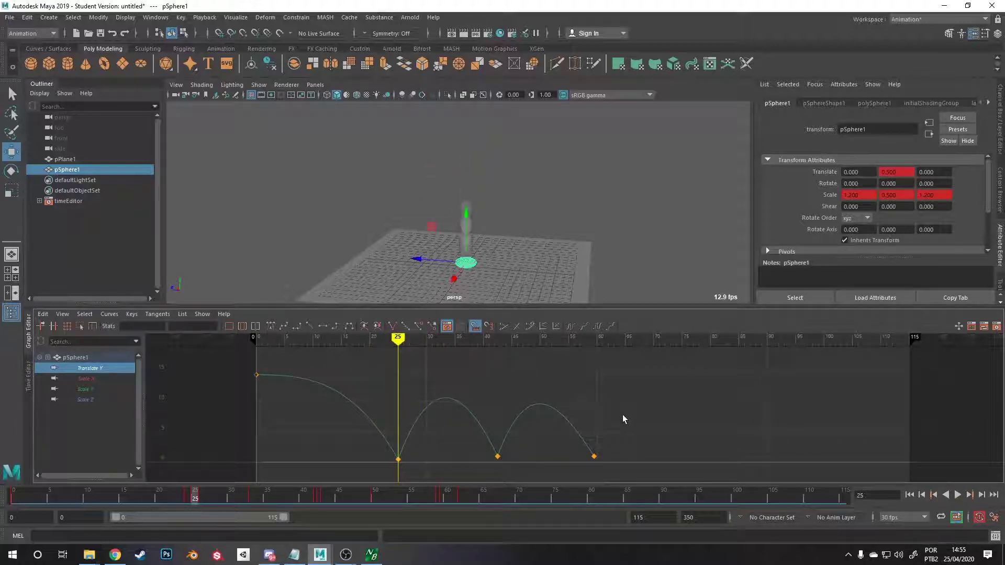
Return the current time to frame 0 and fit the Translate Y curve in the graph view with no keys selected.
left_click_drag(629, 410, 259, 473)
left_click(256, 375)
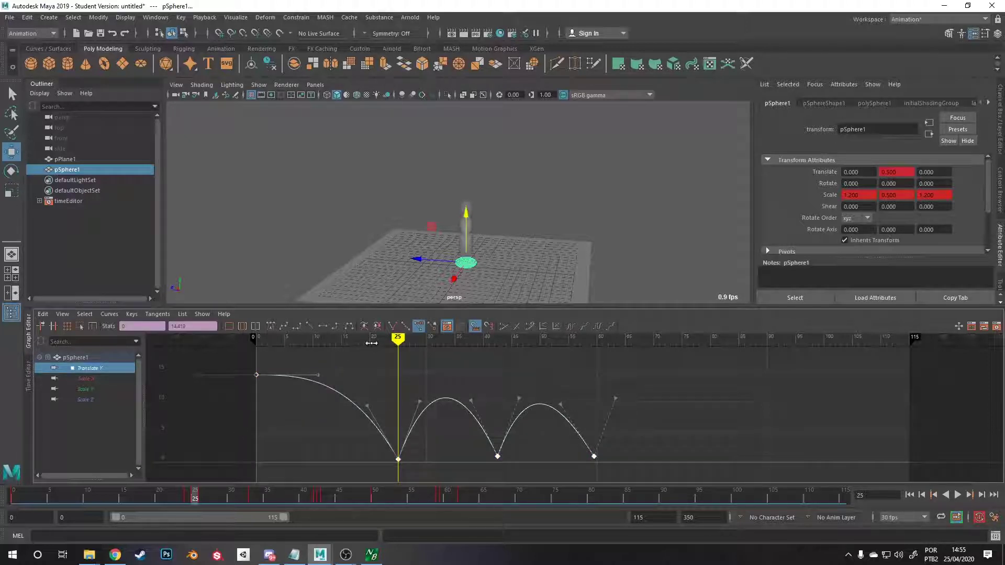
mouse_move(273, 338)
left_mouse_down()
mouse_move(270, 352)
mouse_move(257, 352)
left_mouse_up()
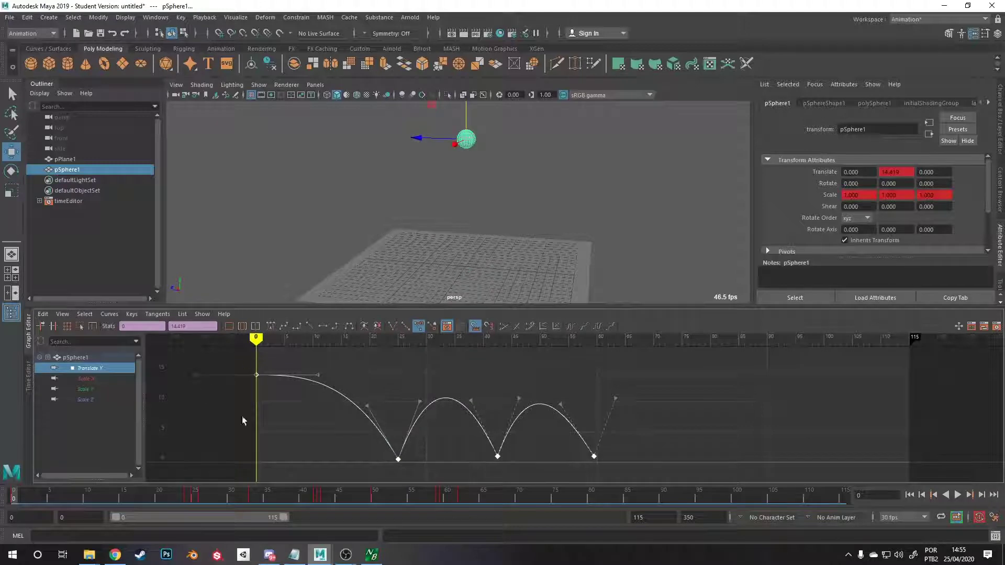
left_click(329, 449)
key("a")
key("f")
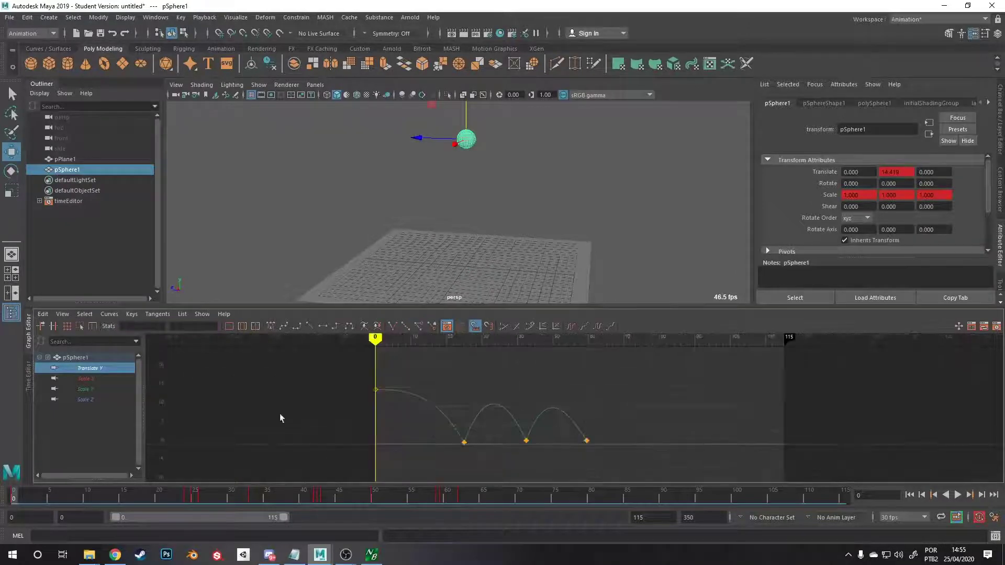
Select every key on all the sphere's curves and scale them in time from frame 0, stretching the animation to about frame 113.
left_click(70, 359)
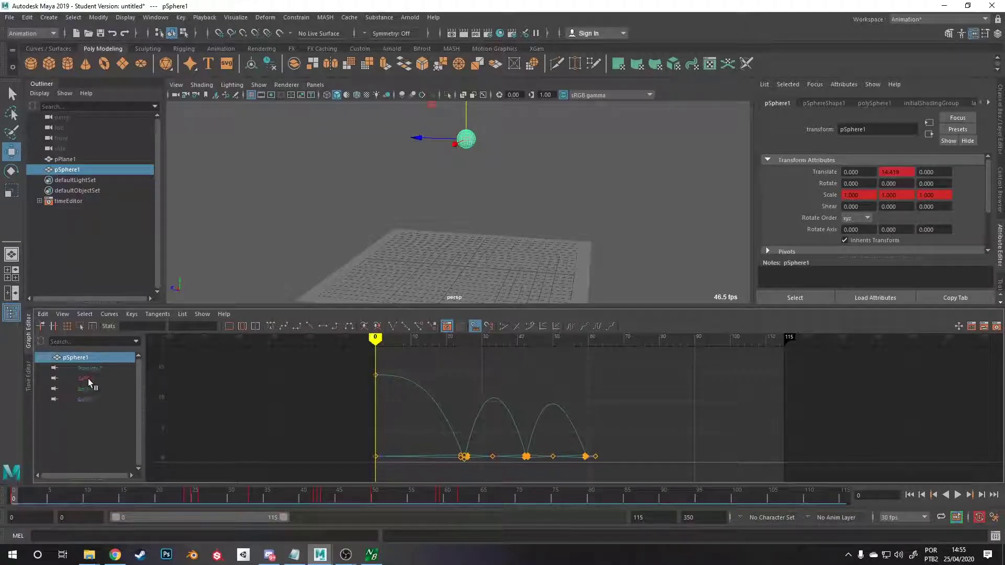
left_click_drag(628, 364, 321, 465)
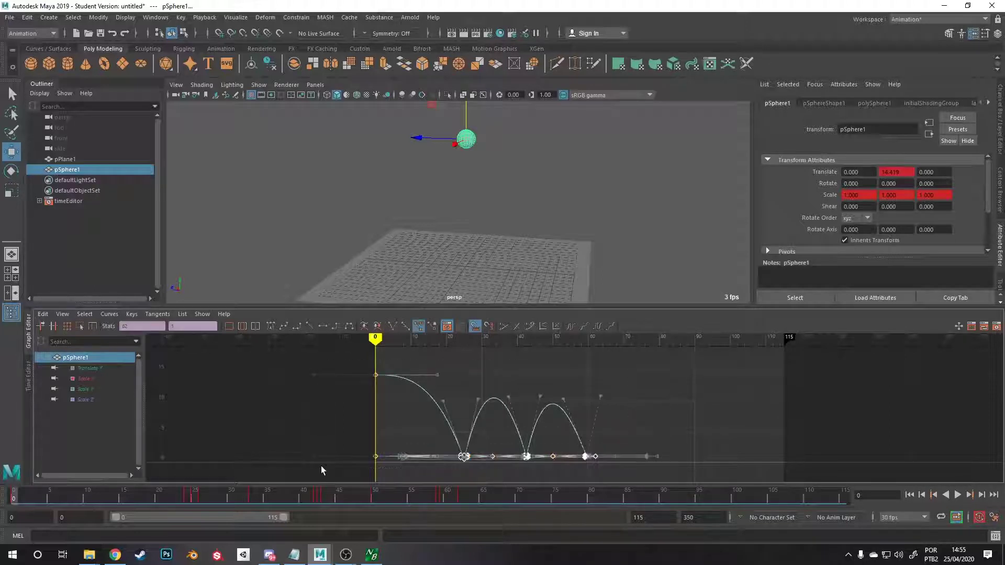
key("r")
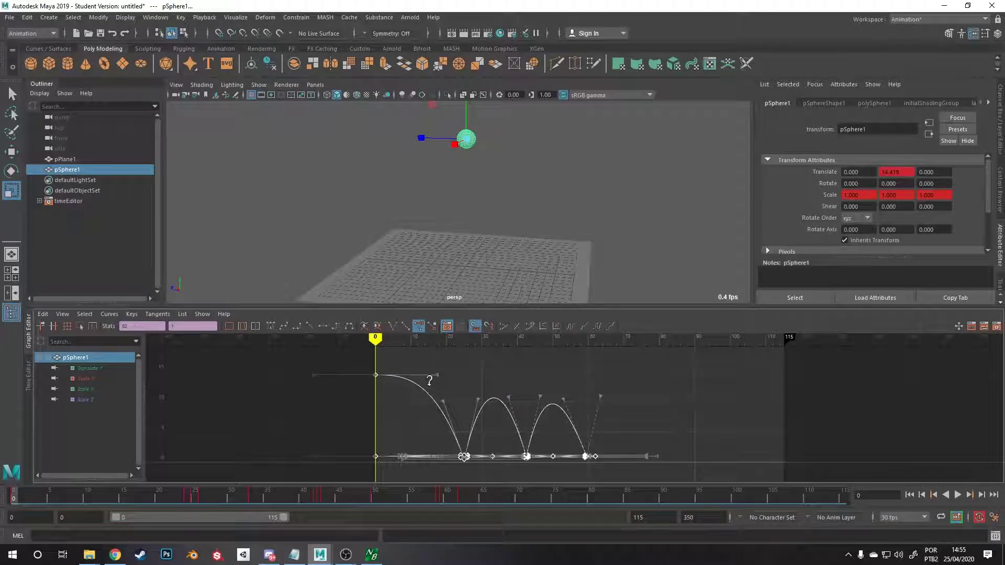
left_click_drag(429, 385, 449, 417)
key("ctrl+z")
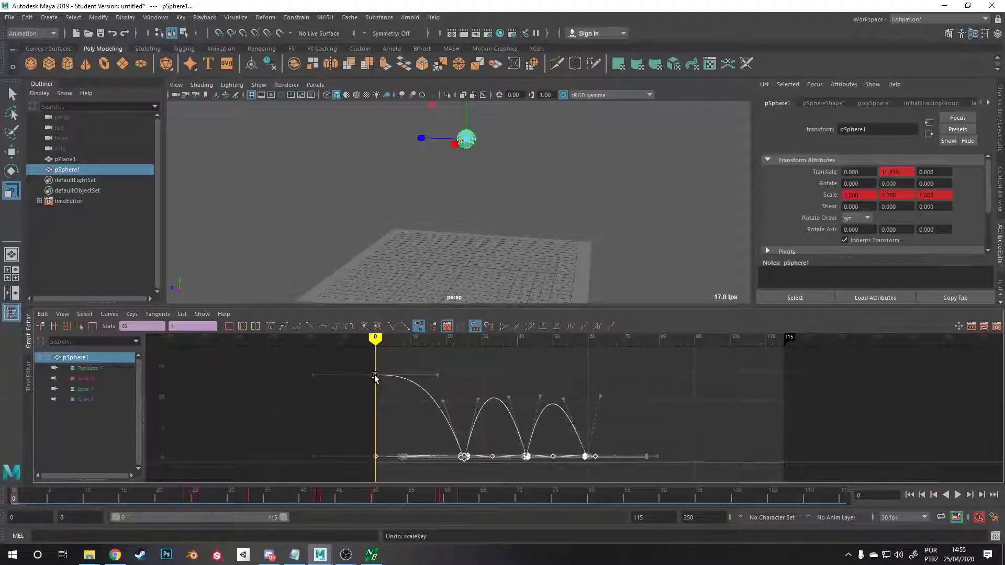
left_click_drag(375, 371, 397, 376)
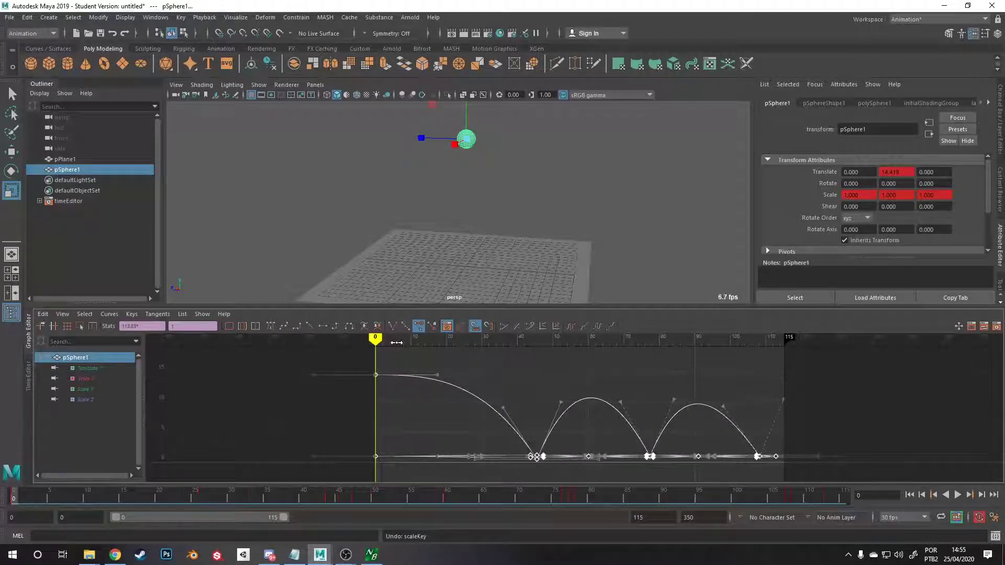
Play back the stretched animation to check its slower timing, stop it, and return to frame 0.
key("alt+v")
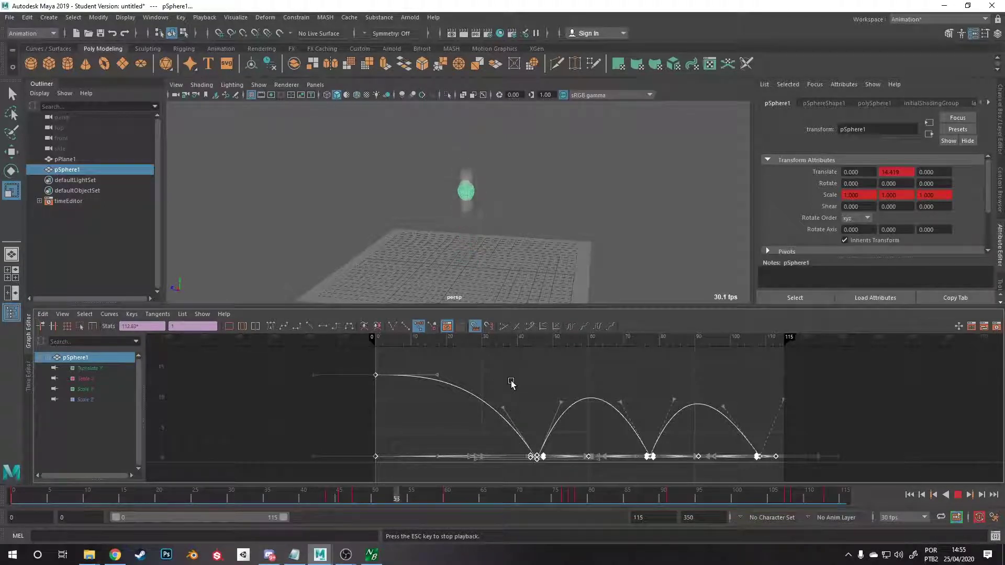
key("Escape")
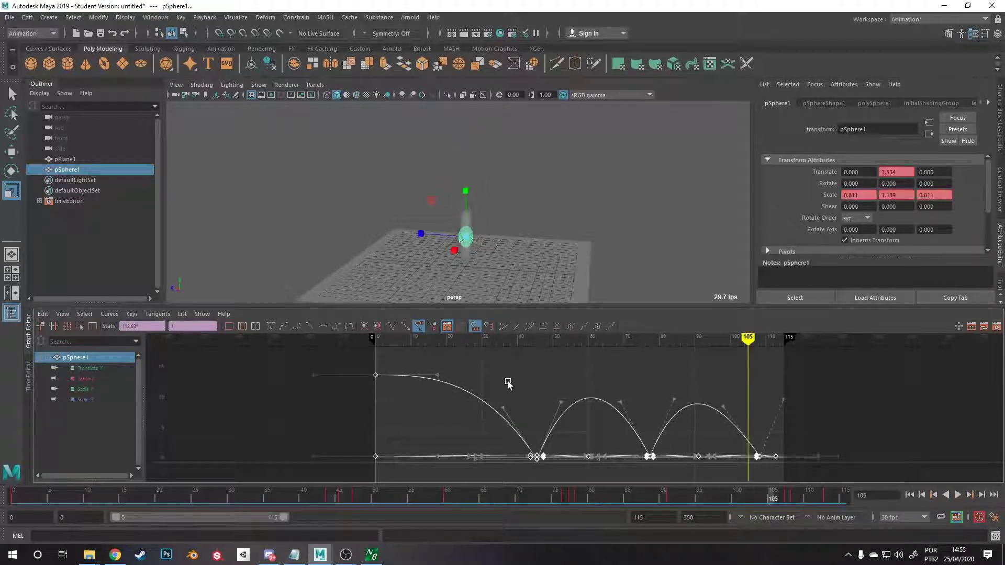
left_click_drag(481, 340, 374, 340)
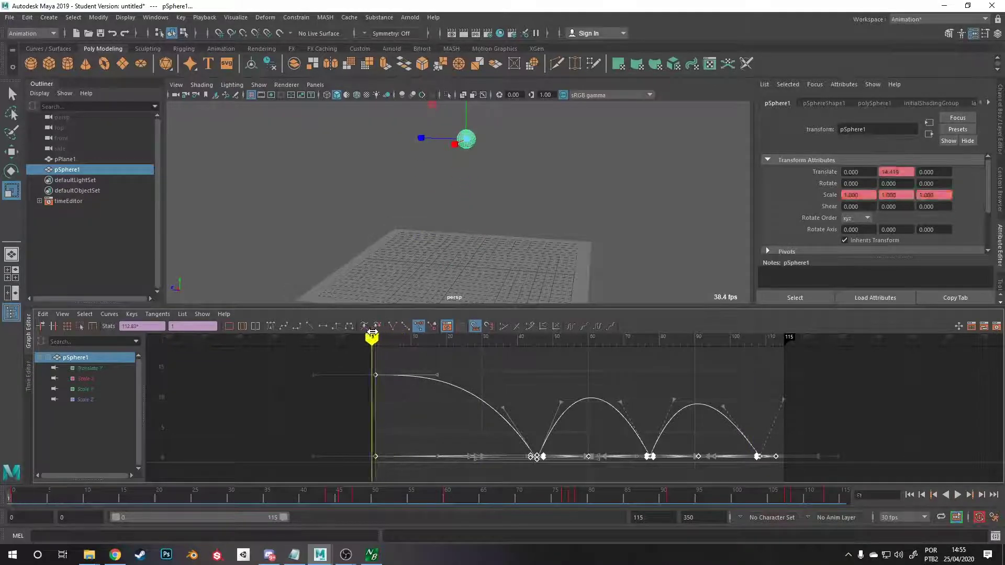
Try scaling the selected keys again from the first key at frame 0, and undo the scaling.
left_click(12, 192)
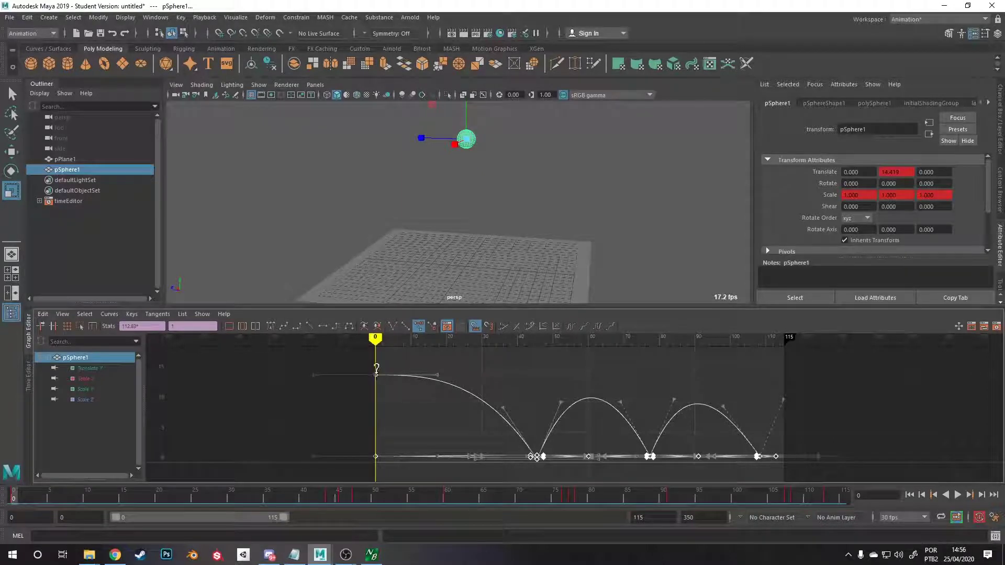
middle_click_drag(376, 369, 359, 342)
key("ctrl+z")
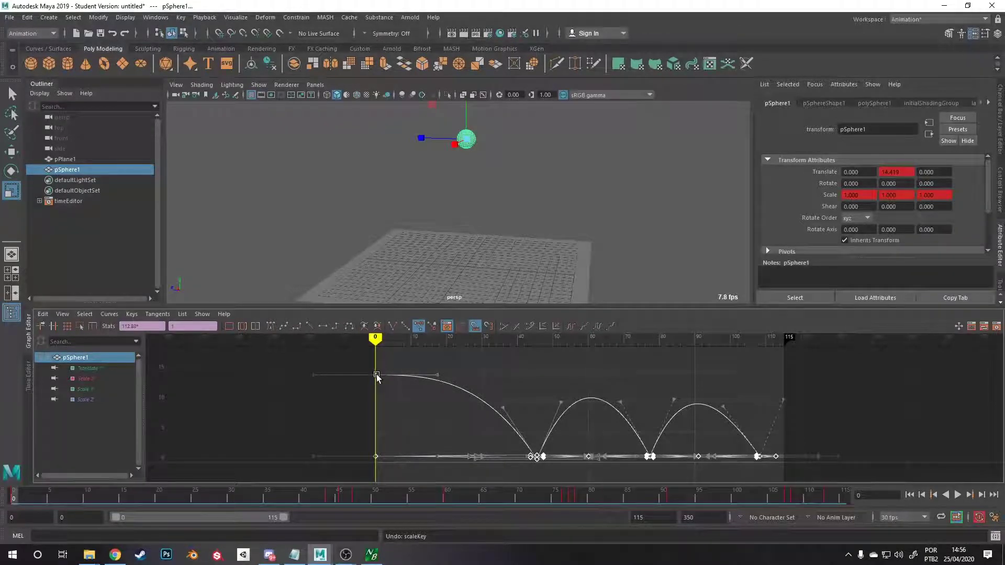
Select all keys on the sphere's curves, go to frame 113, and extend the playback range to frames 0 through 133.
left_click_drag(400, 397, 381, 382)
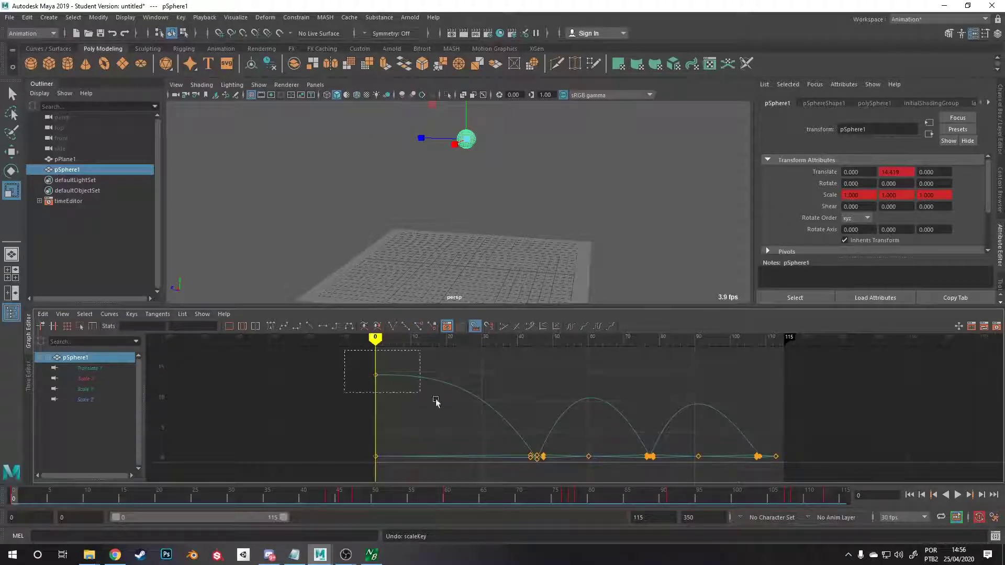
left_click_drag(436, 402, 783, 466)
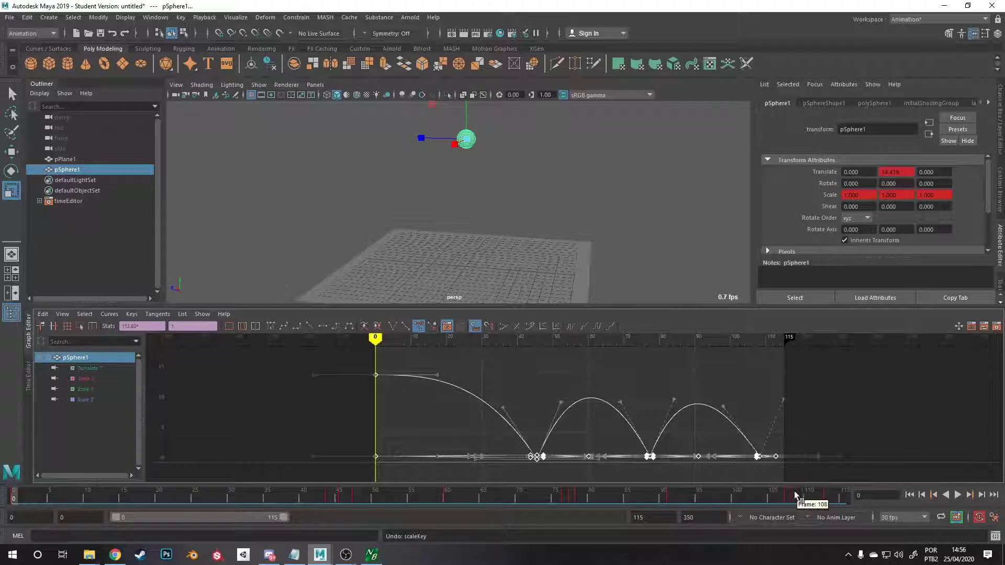
left_click(831, 495)
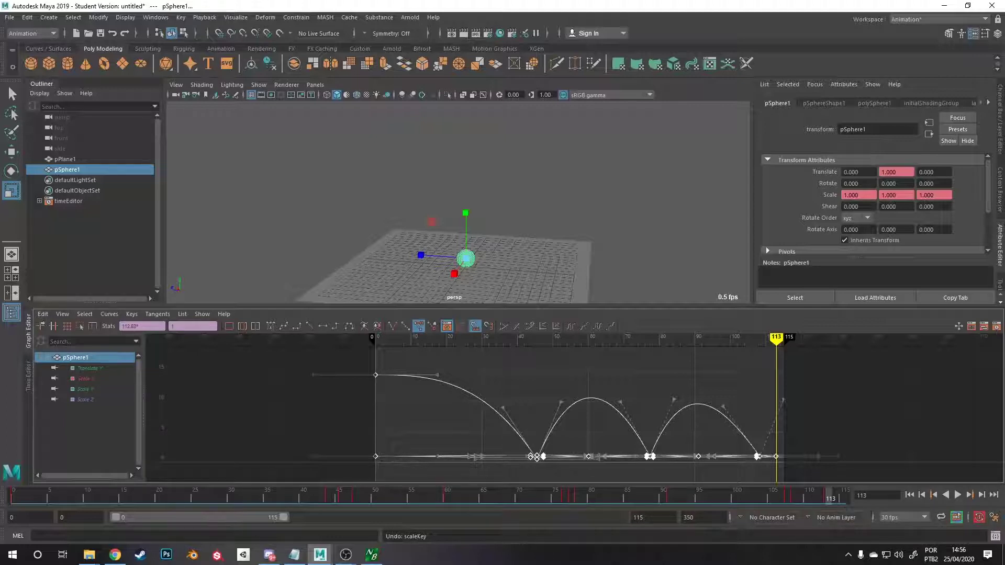
left_click_drag(287, 517, 314, 518)
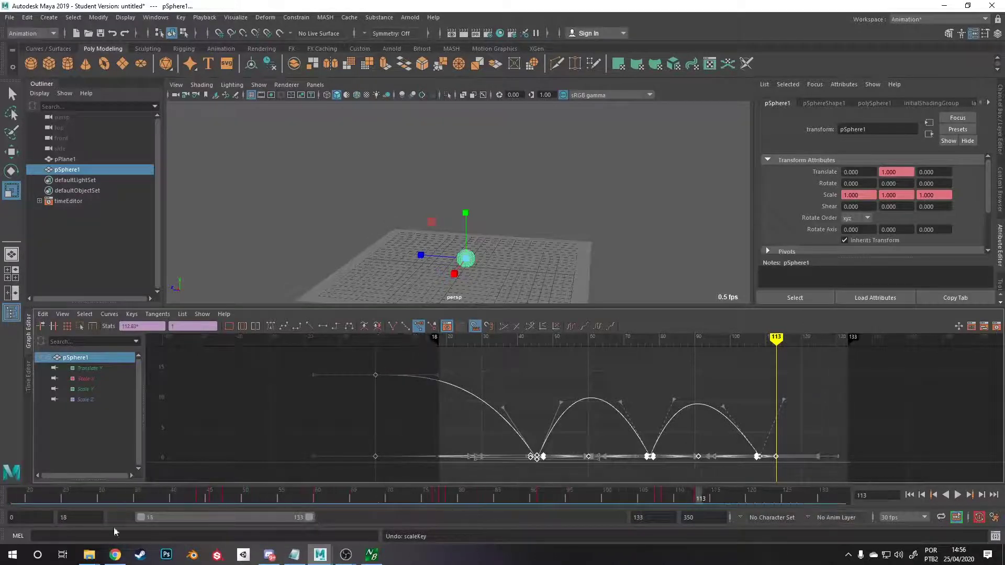
left_click_drag(142, 517, 101, 516)
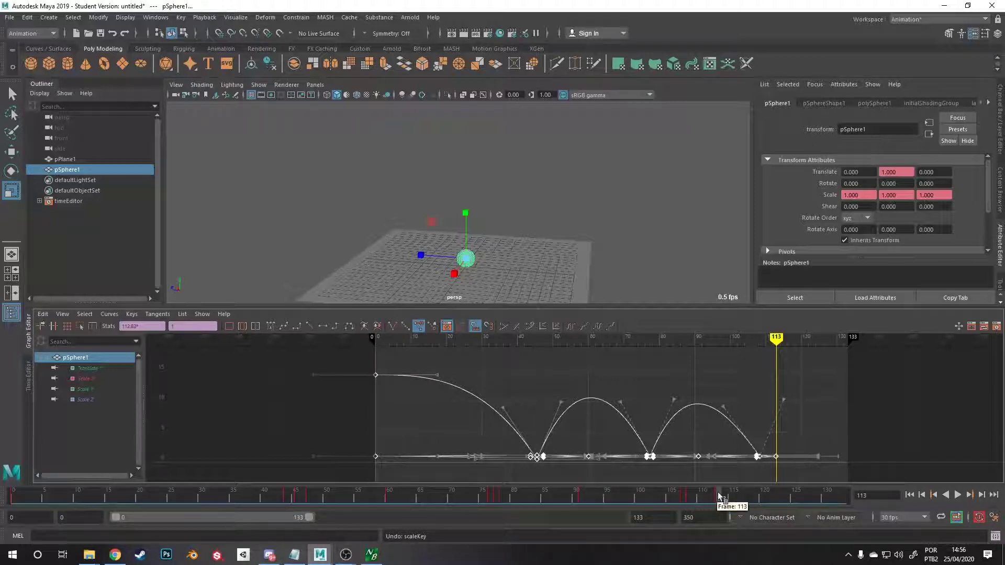
Try stretching the key range from frame 0 to 117 directly in the timeline to about frame 128, and undo the stretch.
left_click_drag(722, 495, 10, 500, "shift")
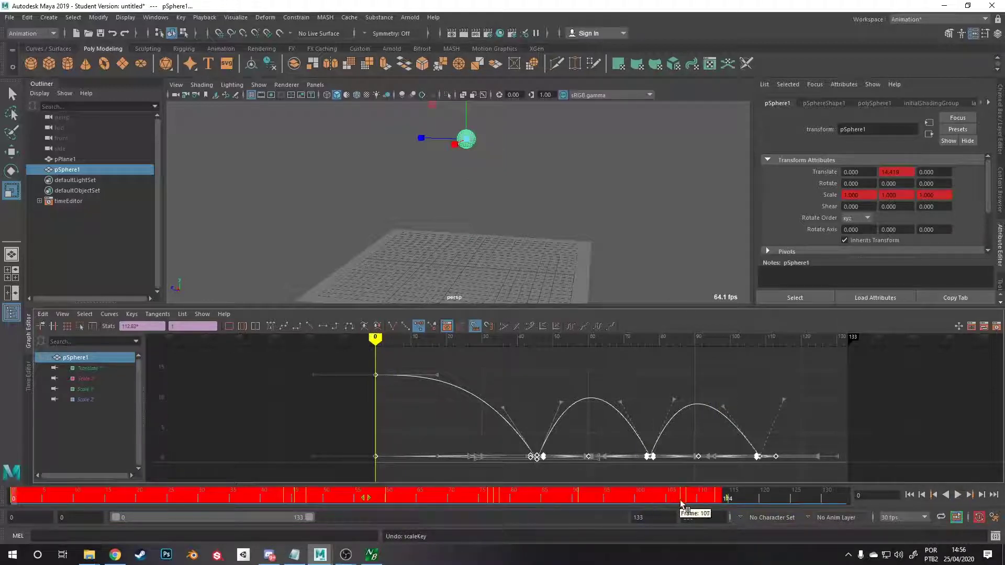
left_click_drag(730, 498, 4, 502, "shift")
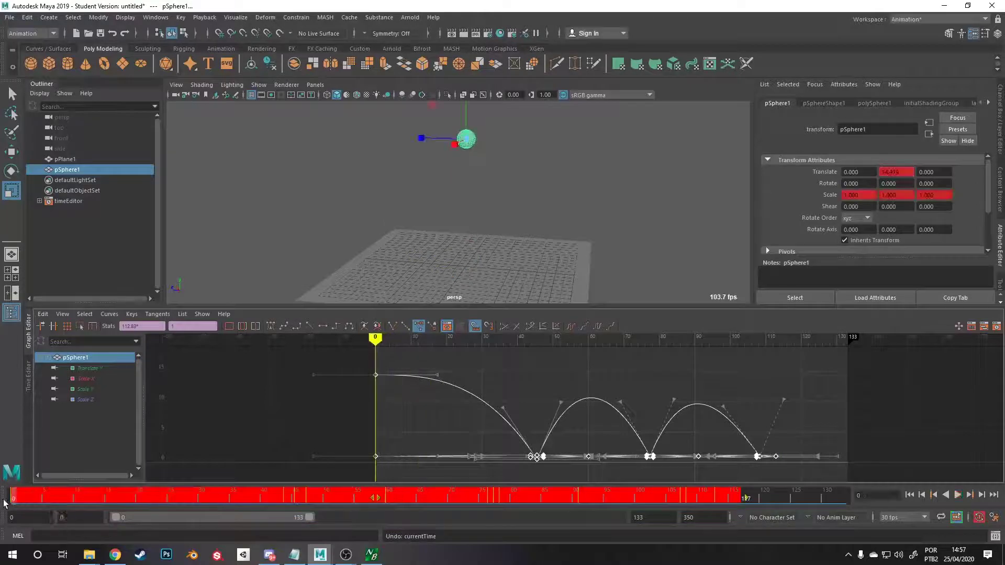
left_click(688, 502)
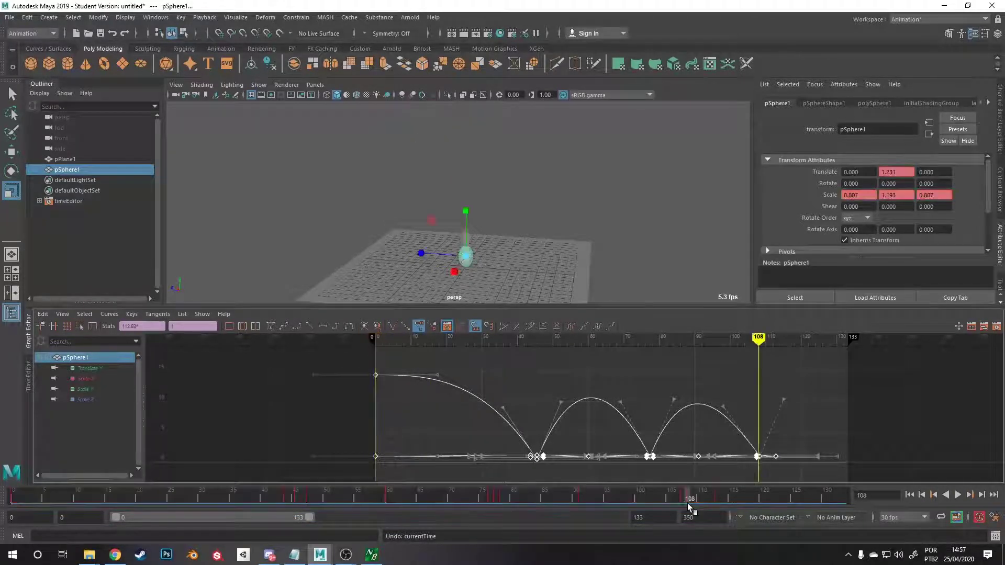
left_click_drag(756, 511, 10, 478, "shift")
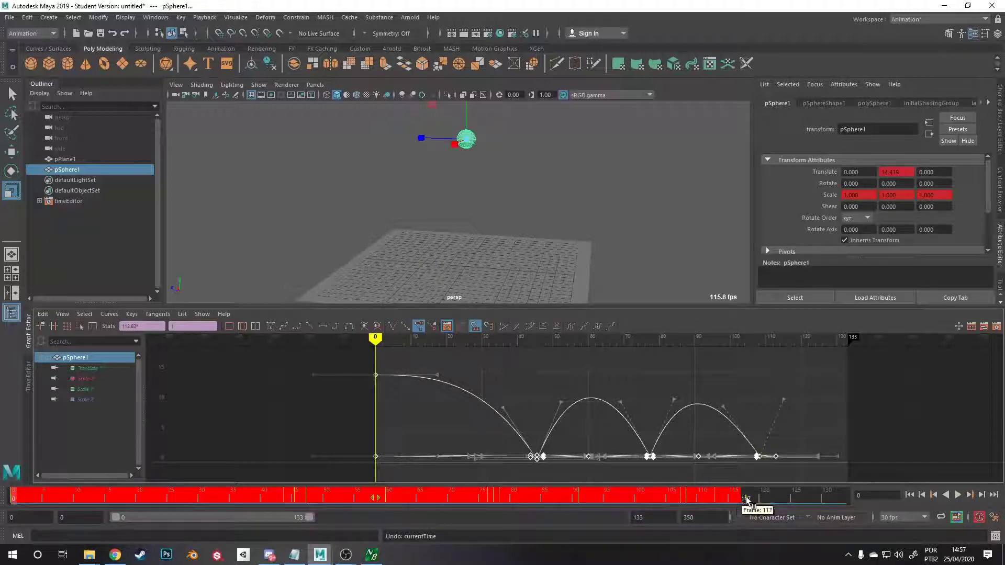
left_click_drag(746, 500, 828, 489)
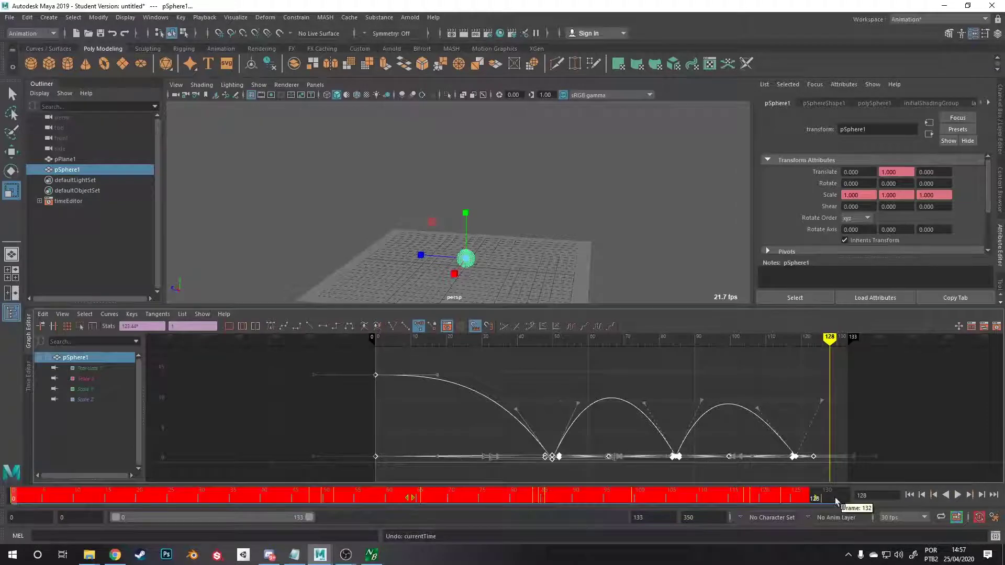
left_click(834, 498)
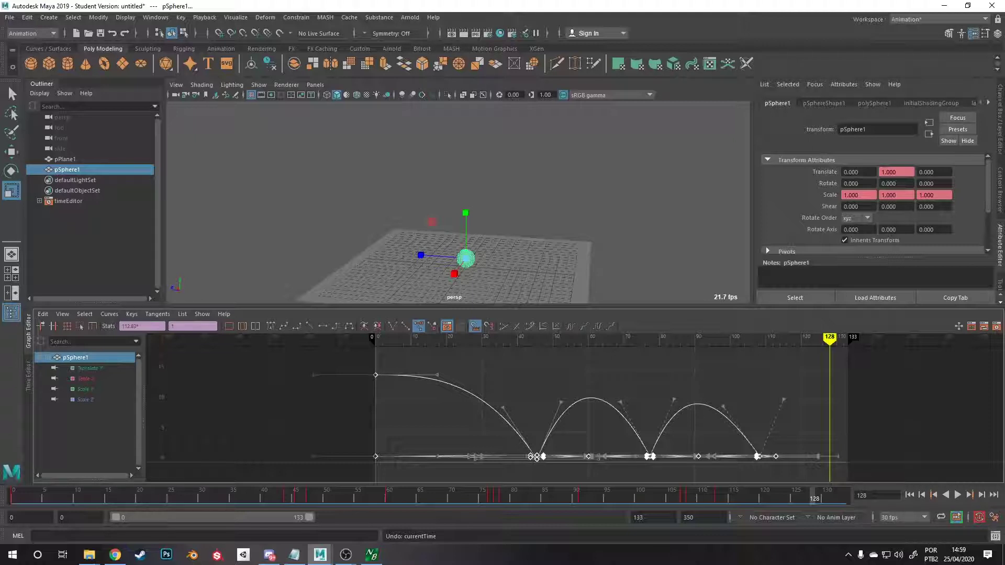
Show only the sphere's Scale X, Scale Y and Scale Z curves in the graph and move the current time to frame 44.
left_click_drag(567, 218, 544, 225, "alt")
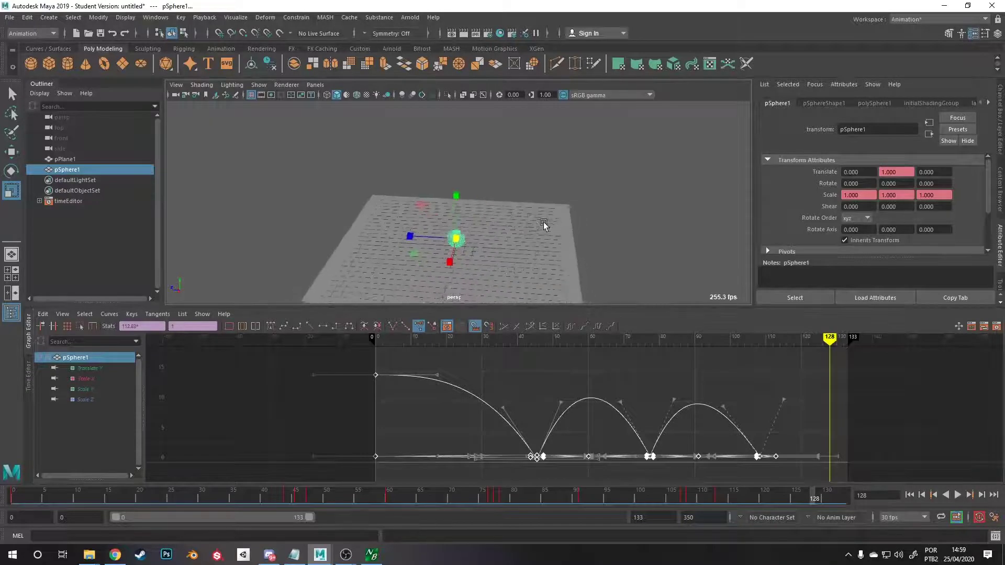
left_click(98, 376)
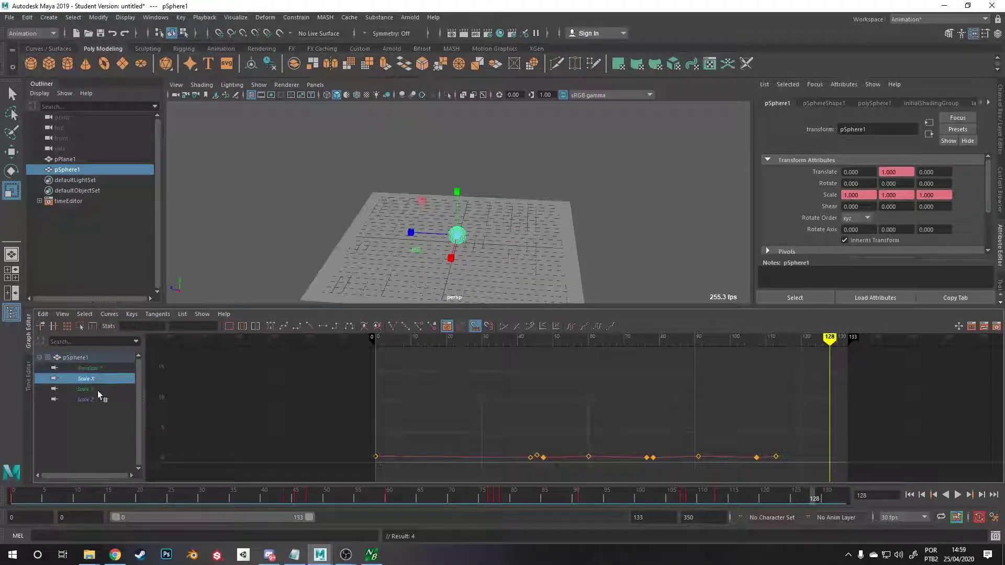
left_click(99, 396, "shift")
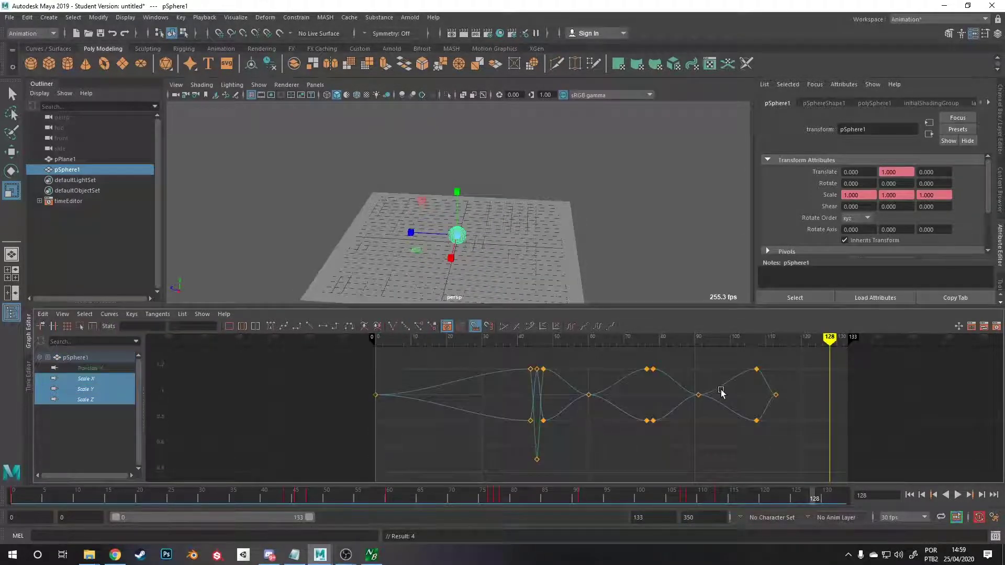
key("w")
mouse_move(753, 339)
left_mouse_down()
mouse_move(375, 340)
mouse_move(437, 360)
mouse_move(531, 366)
left_mouse_up()
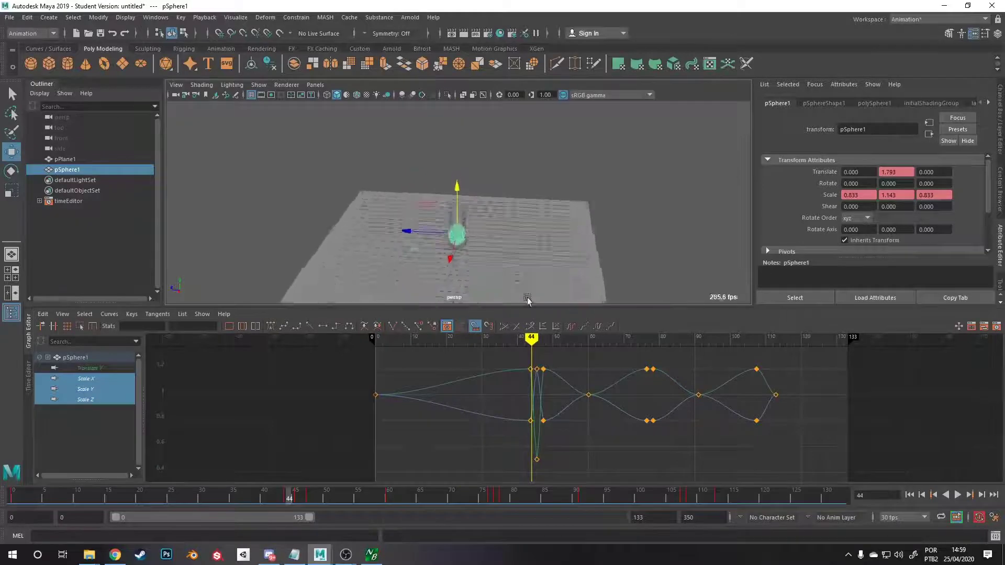
Examine the ball's stretch and squash up close around the first impact, and scrub the whole bounce between frames 1 and 117.
right_click_drag(527, 299, 533, 216, "alt")
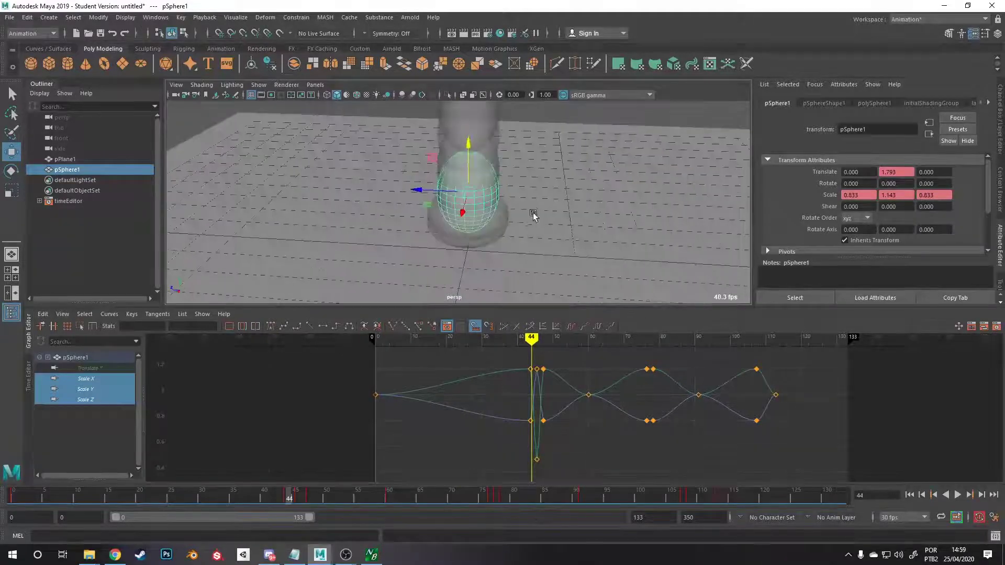
left_click_drag(533, 215, 552, 232, "alt")
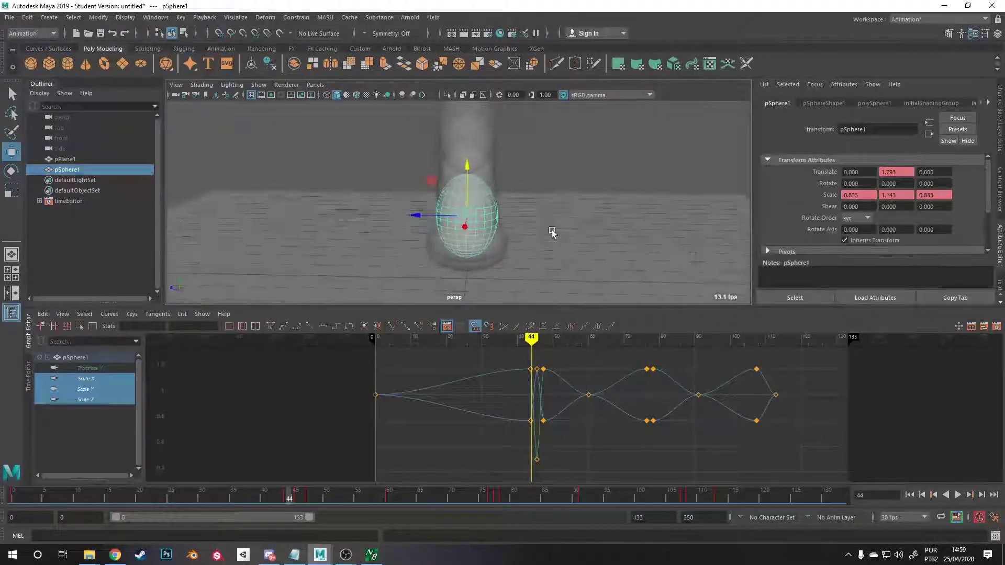
mouse_move(531, 339)
left_mouse_down()
mouse_move(544, 338)
mouse_move(513, 337)
mouse_move(556, 337)
mouse_move(510, 337)
mouse_move(560, 328)
mouse_move(431, 335)
mouse_move(527, 335)
mouse_move(525, 344)
left_mouse_up()
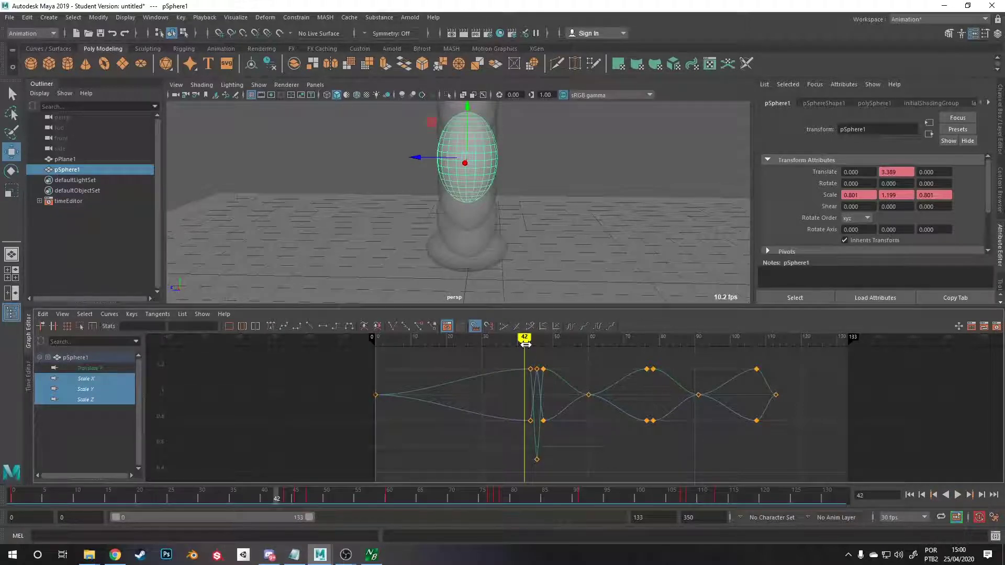
left_click_drag(526, 343, 574, 342)
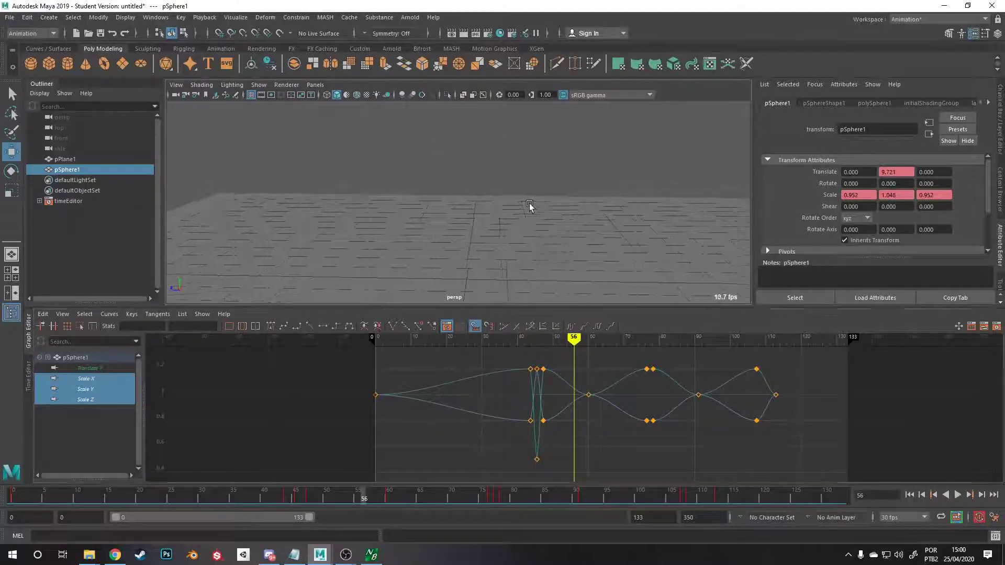
right_click_drag(558, 197, 538, 253, "alt")
left_click_drag(538, 253, 548, 220, "alt")
mouse_move(575, 341)
left_mouse_down()
mouse_move(404, 347)
mouse_move(668, 352)
mouse_move(778, 392)
mouse_move(782, 406)
mouse_move(371, 450)
mouse_move(793, 466)
mouse_move(626, 457)
mouse_move(395, 427)
mouse_move(693, 415)
mouse_move(776, 426)
mouse_move(757, 444)
left_mouse_up()
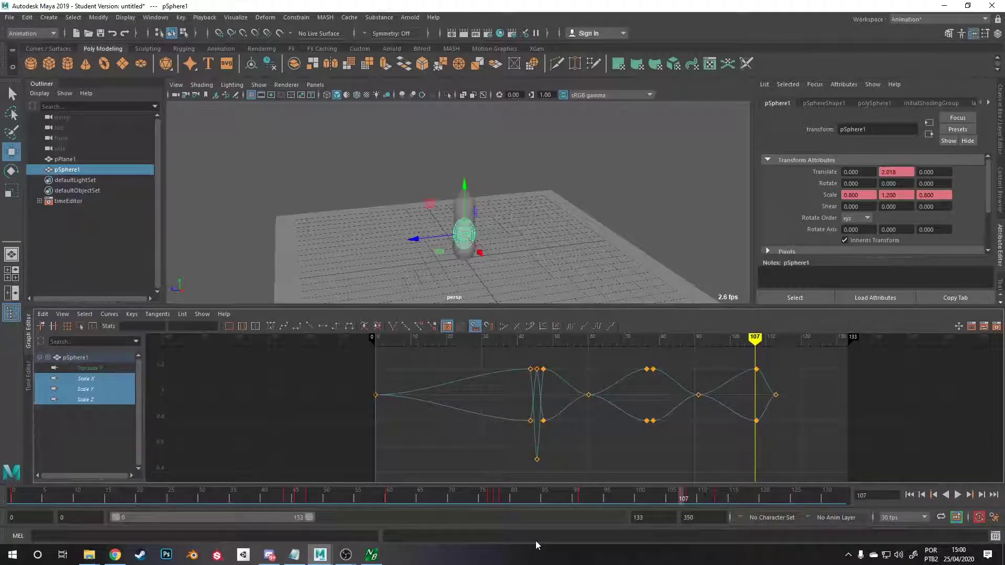
mouse_move(724, 344)
left_mouse_down()
mouse_move(397, 343)
mouse_move(744, 346)
mouse_move(805, 372)
mouse_move(789, 381)
mouse_move(576, 392)
mouse_move(380, 392)
left_mouse_up()
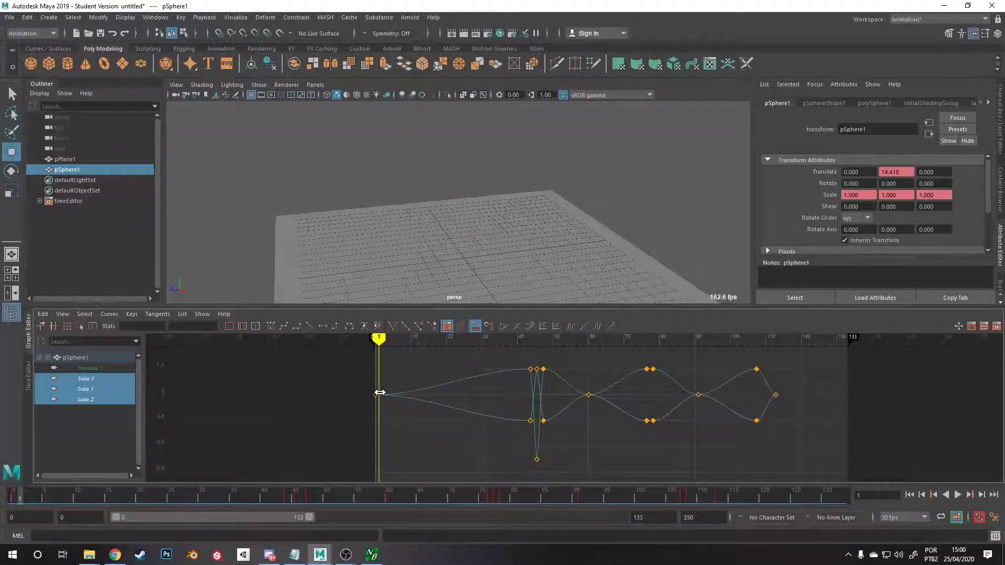
left_click_drag(379, 393, 791, 452)
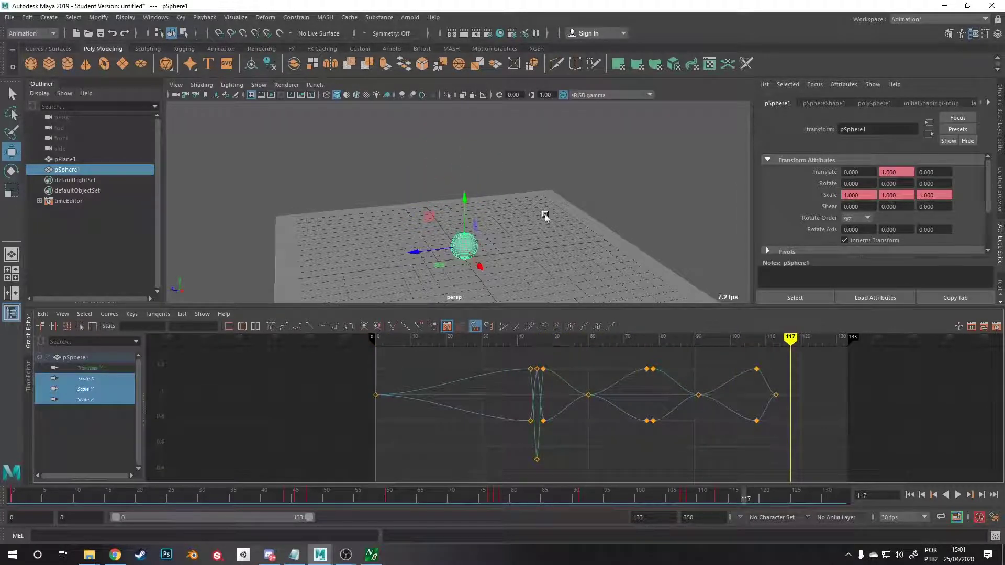
Examine the ball's deformation through the second bounce and final landing between frames 66 and 112, from several angles and up close.
left_click_drag(544, 217, 529, 150, "alt")
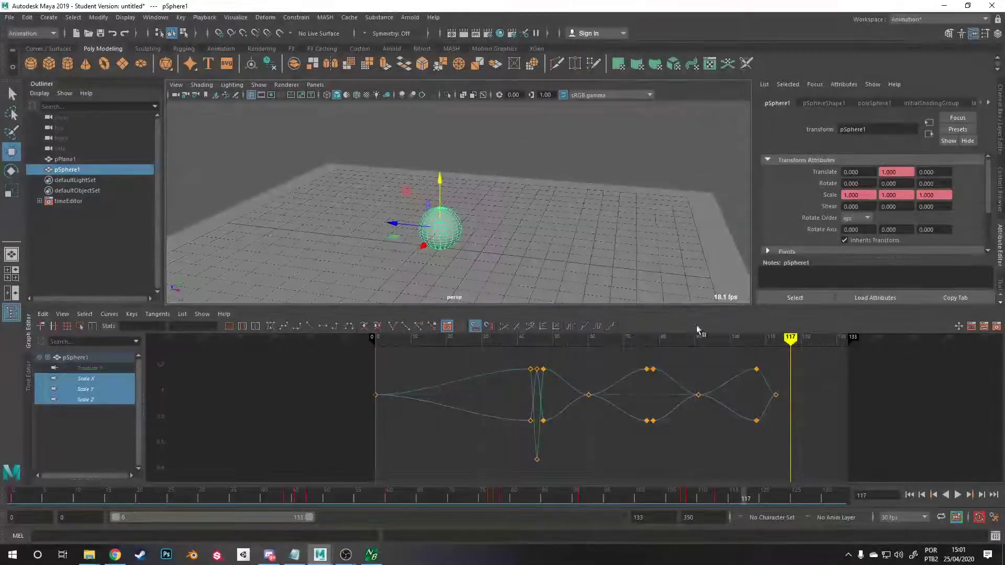
left_click_drag(778, 345, 760, 368)
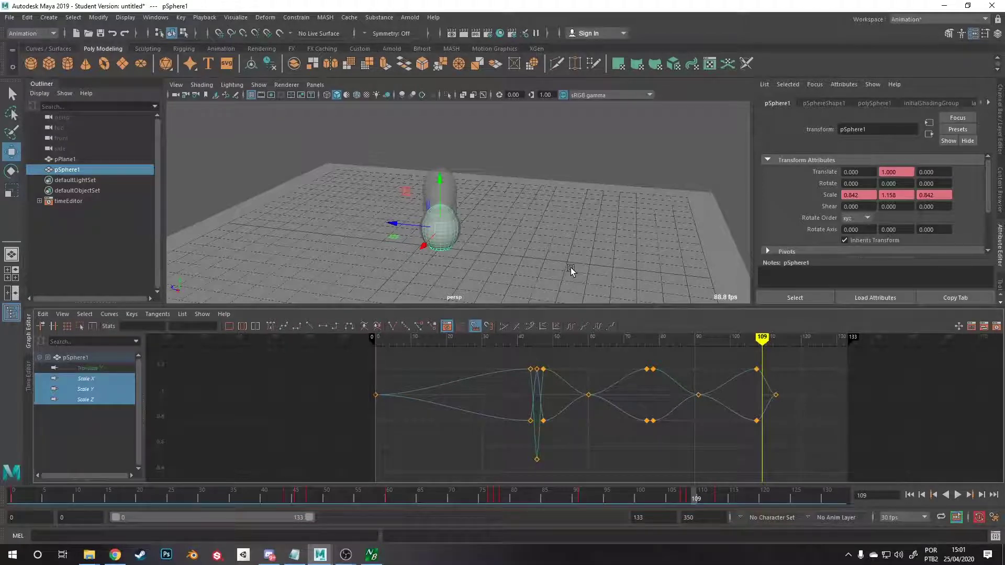
left_click_drag(508, 219, 542, 339, "alt")
left_click_drag(498, 282, 506, 213, "alt")
left_click_drag(542, 339, 609, 337)
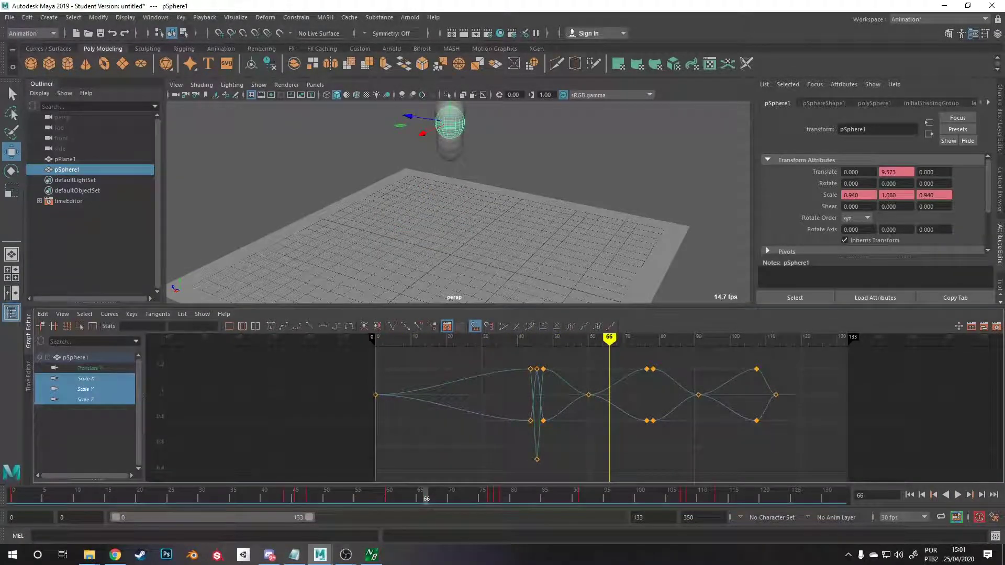
left_click_drag(497, 215, 588, 226, "alt")
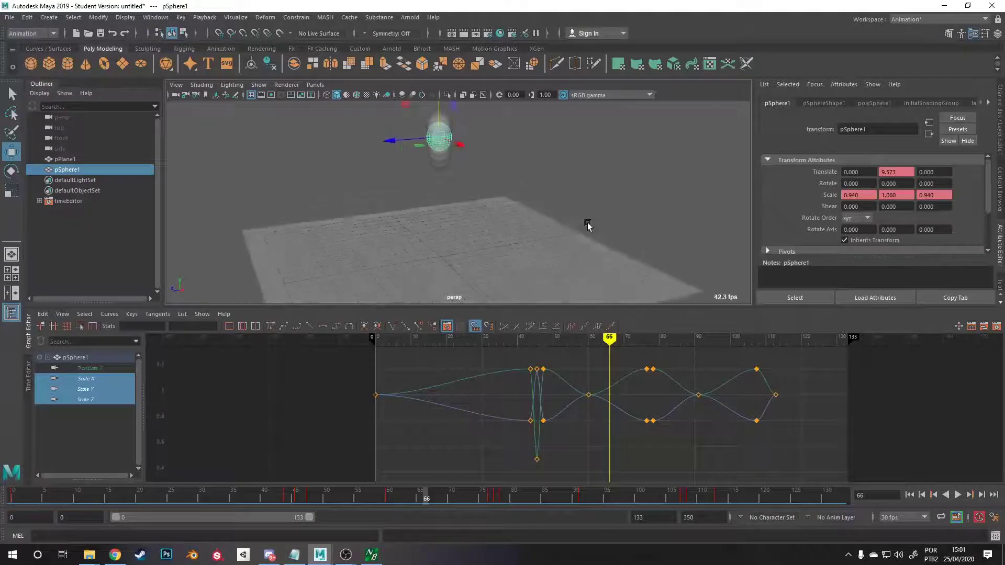
mouse_move(607, 331)
left_mouse_down()
mouse_move(386, 348)
mouse_move(777, 389)
mouse_move(757, 394)
left_mouse_up()
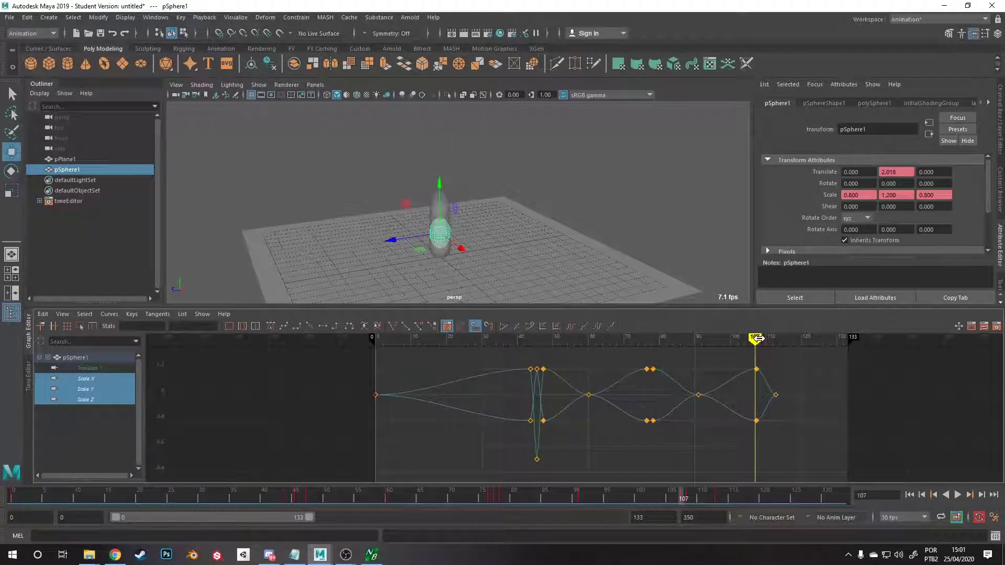
mouse_move(757, 339)
left_mouse_down()
mouse_move(414, 348)
mouse_move(754, 379)
left_mouse_up()
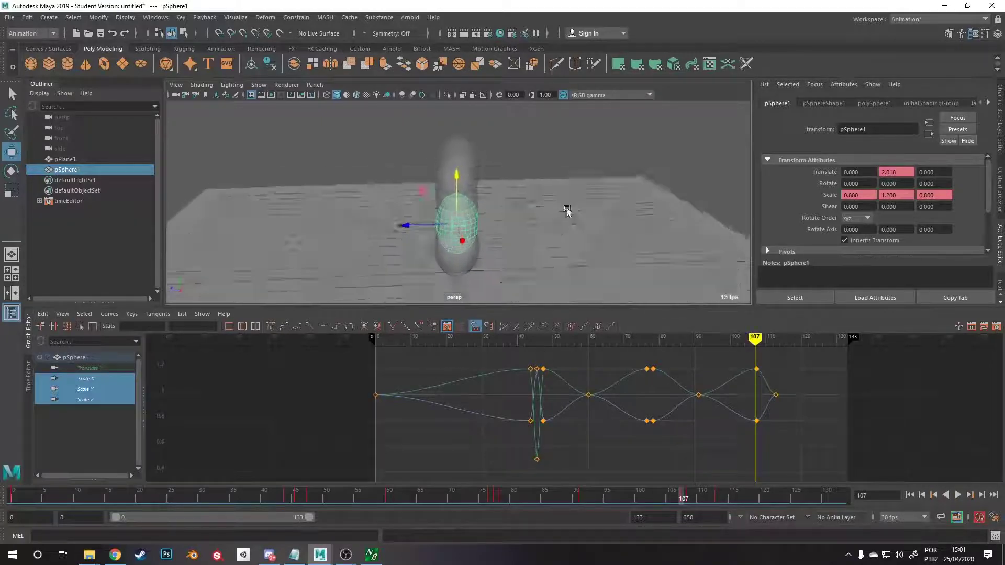
mouse_move(725, 344)
left_mouse_down()
mouse_move(499, 320)
mouse_move(380, 329)
mouse_move(790, 340)
mouse_move(558, 346)
mouse_move(751, 359)
mouse_move(787, 372)
mouse_move(758, 372)
mouse_move(775, 371)
left_mouse_up()
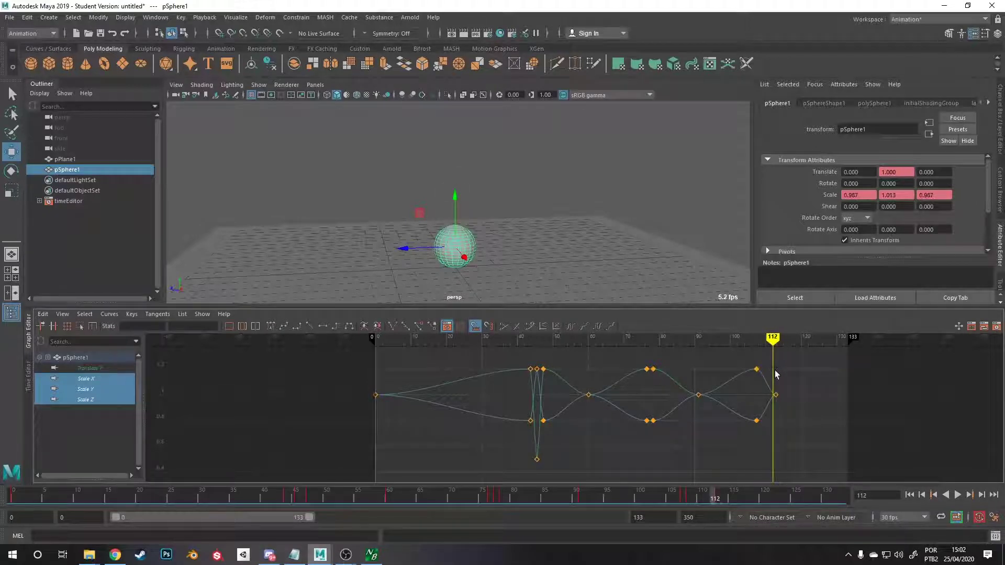
left_click_drag(522, 205, 504, 182, "alt")
scroll(511, 242, "up", 5)
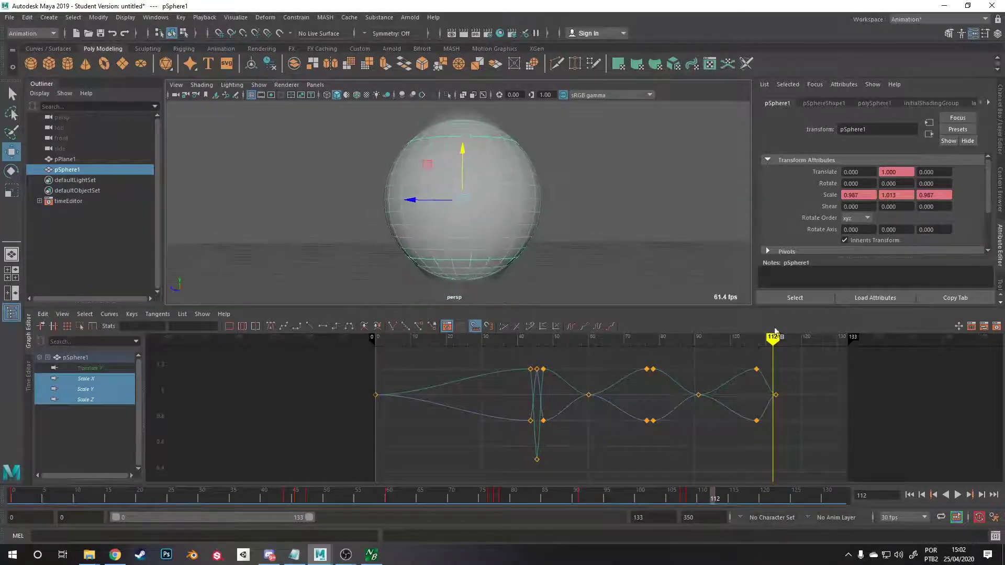
Examine the ball's first fall from frame 35 at several angles, play back the animation briefly, and stop at frame 37.
mouse_move(773, 337)
left_mouse_down()
mouse_move(747, 338)
mouse_move(777, 345)
mouse_move(531, 340)
mouse_move(549, 354)
mouse_move(499, 354)
left_mouse_up()
left_click_drag(563, 175, 561, 240, "alt")
key("f")
scroll(558, 181, "up", 3)
scroll(557, 181, "down", 3)
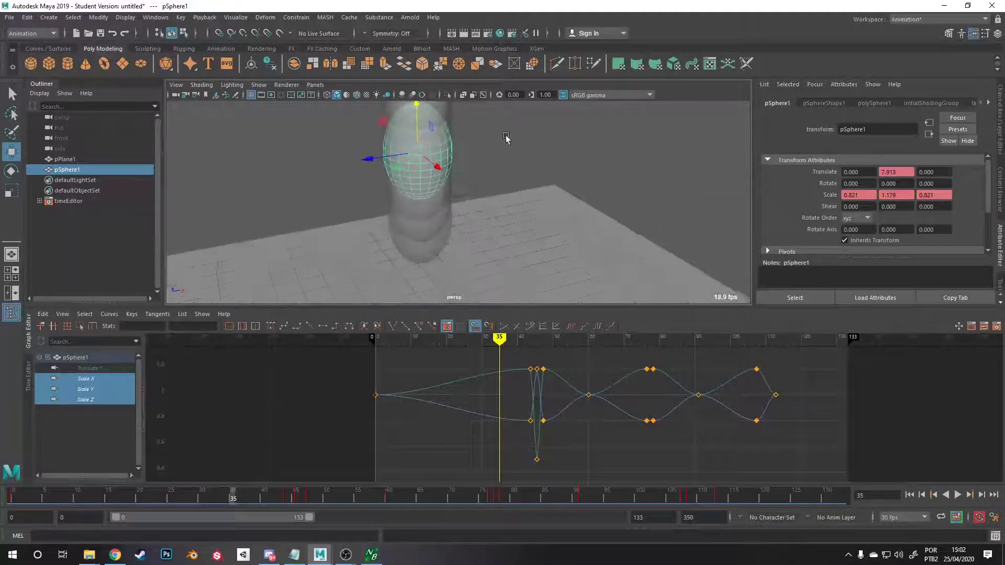
left_click_drag(557, 182, 513, 170, "alt")
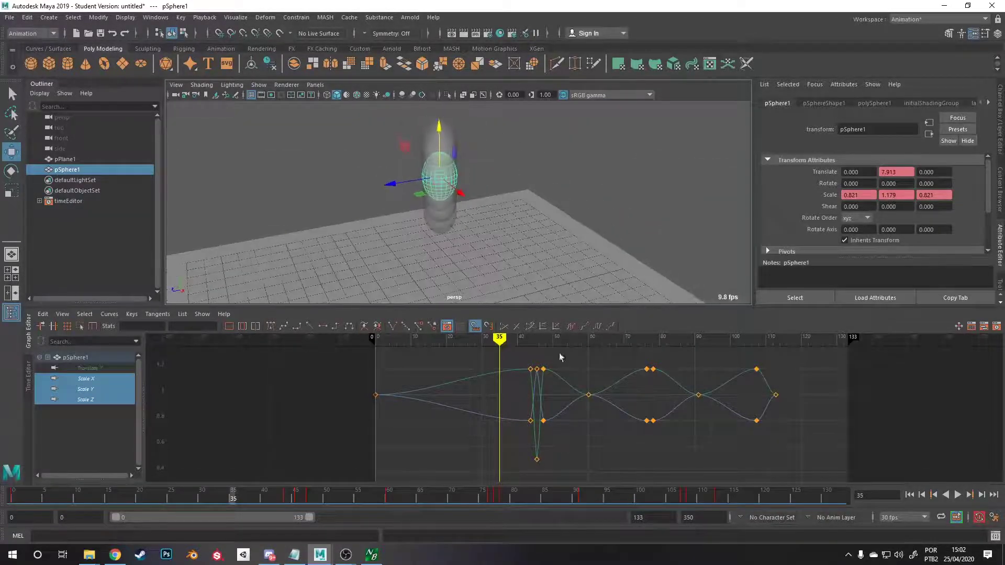
key("alt+v")
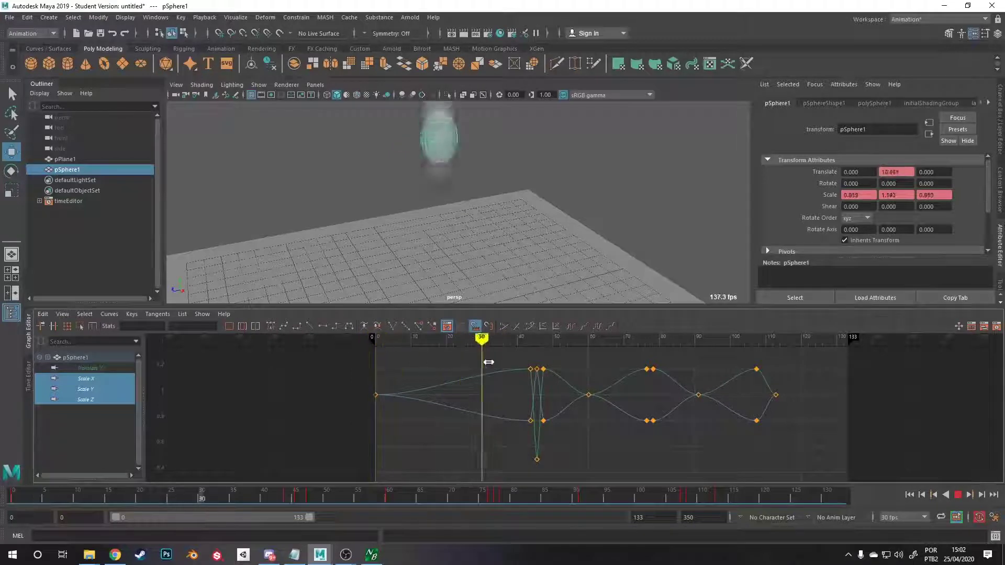
key("alt+v")
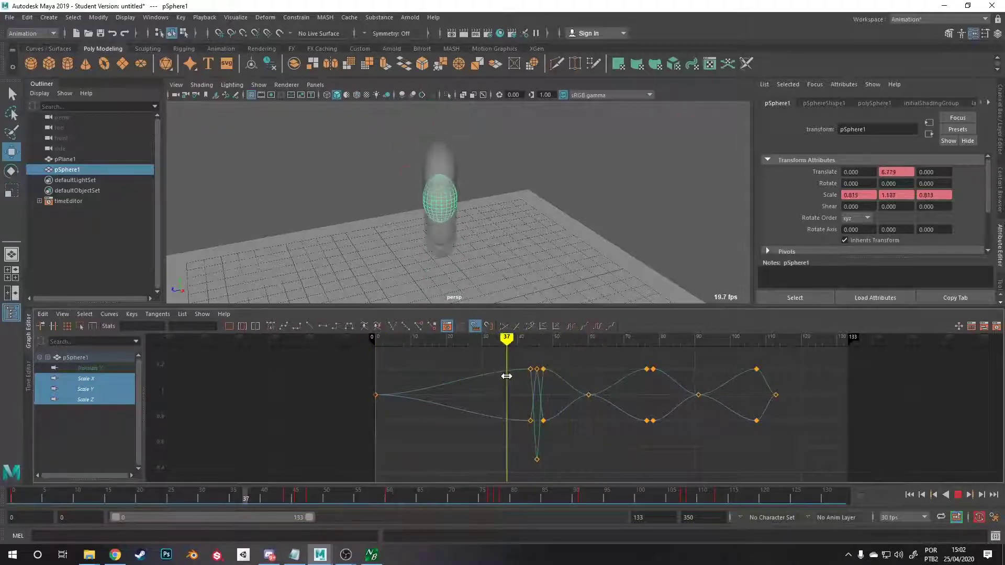
left_click_drag(509, 256, 529, 243, "alt")
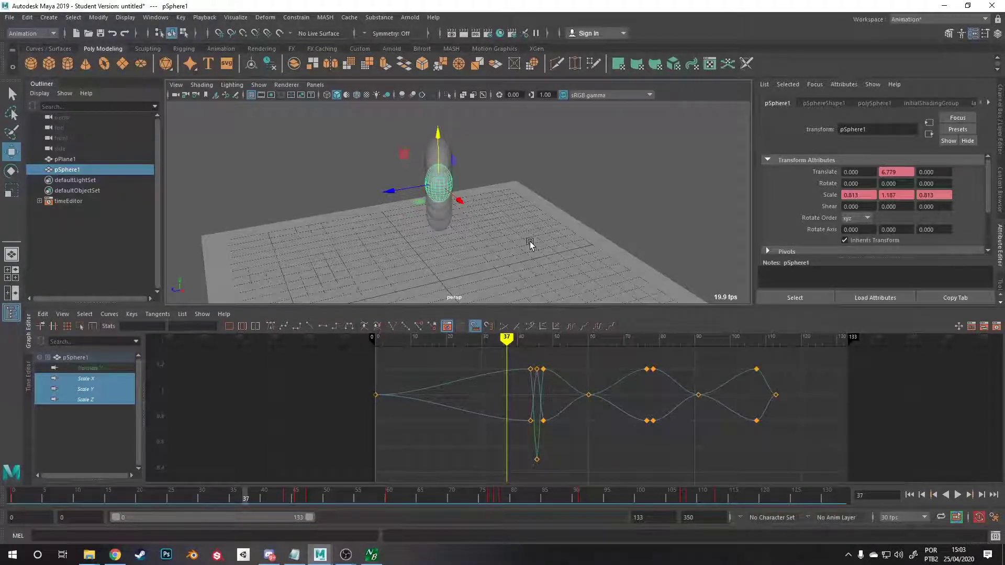
Play back the animation, remove the ghosting from all objects, deselect the sphere and stop playback.
key("alt+v")
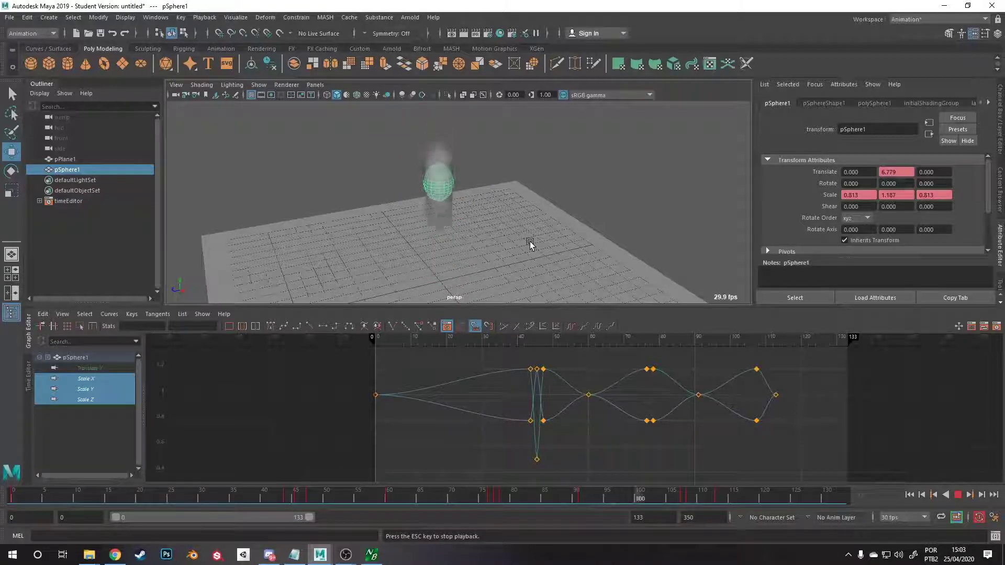
left_click(235, 17)
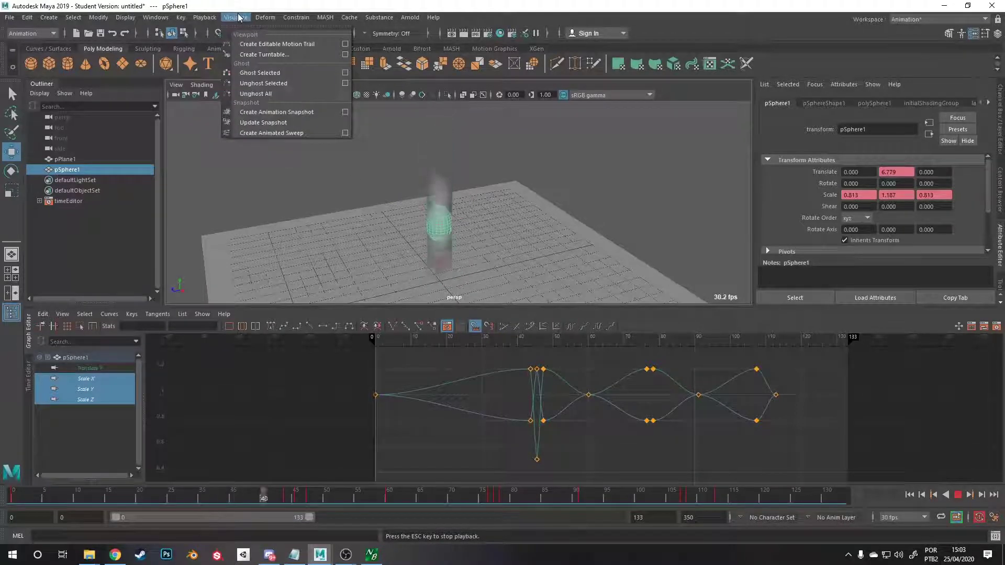
left_click(278, 93)
left_click(470, 187)
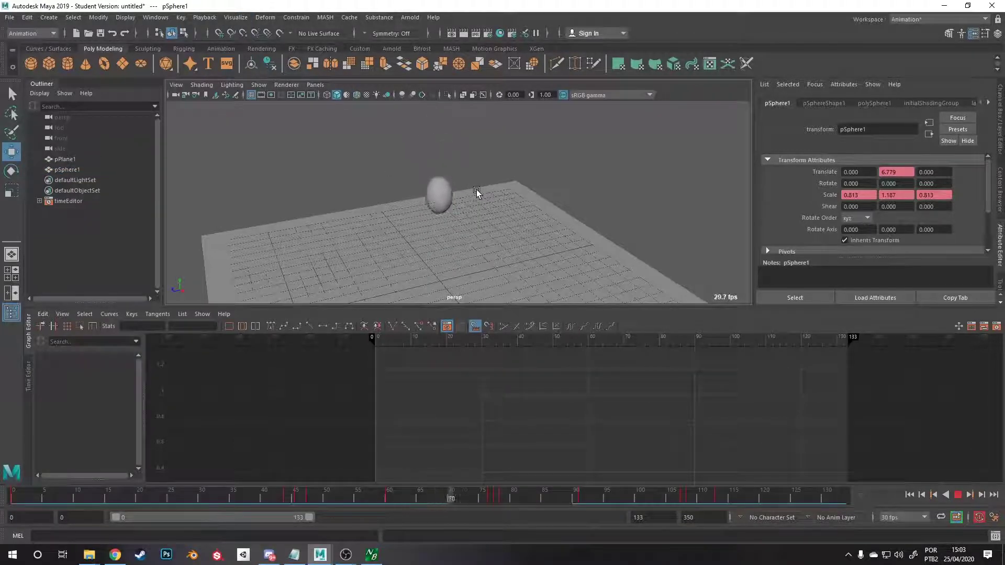
key("Escape")
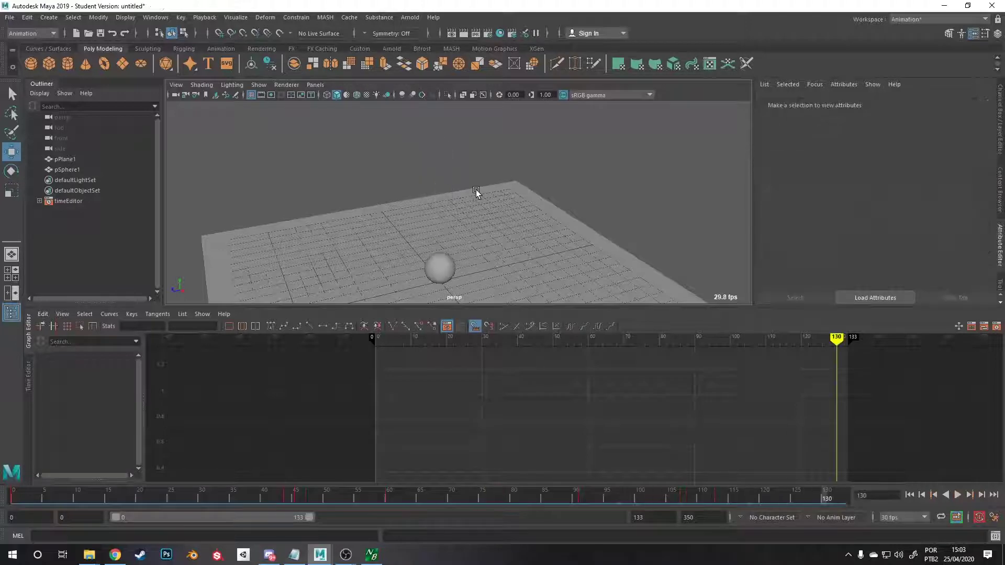
Check the Time Slider preferences and examine the resting ball on the ground plane from several angles.
left_click(994, 517)
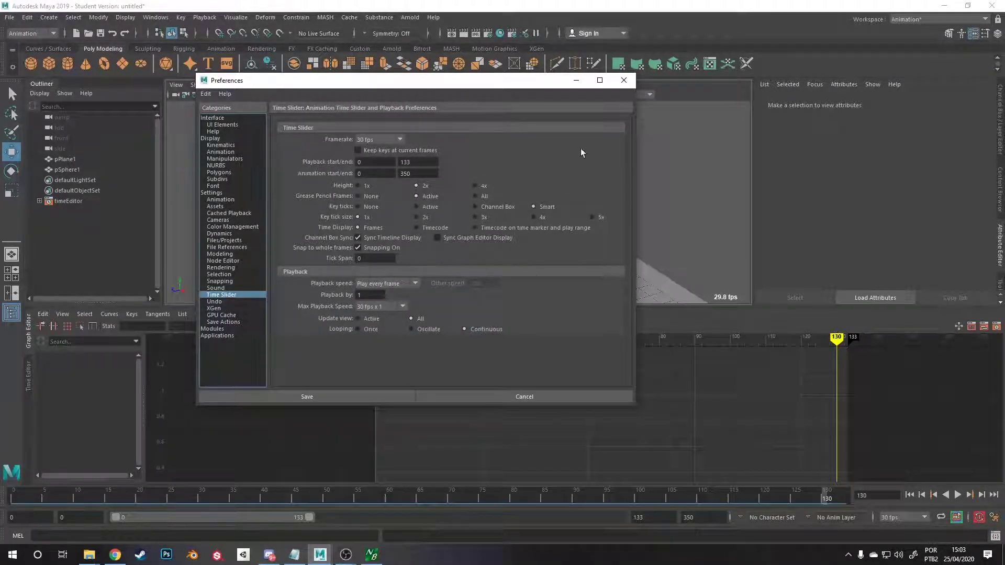
left_click(624, 80)
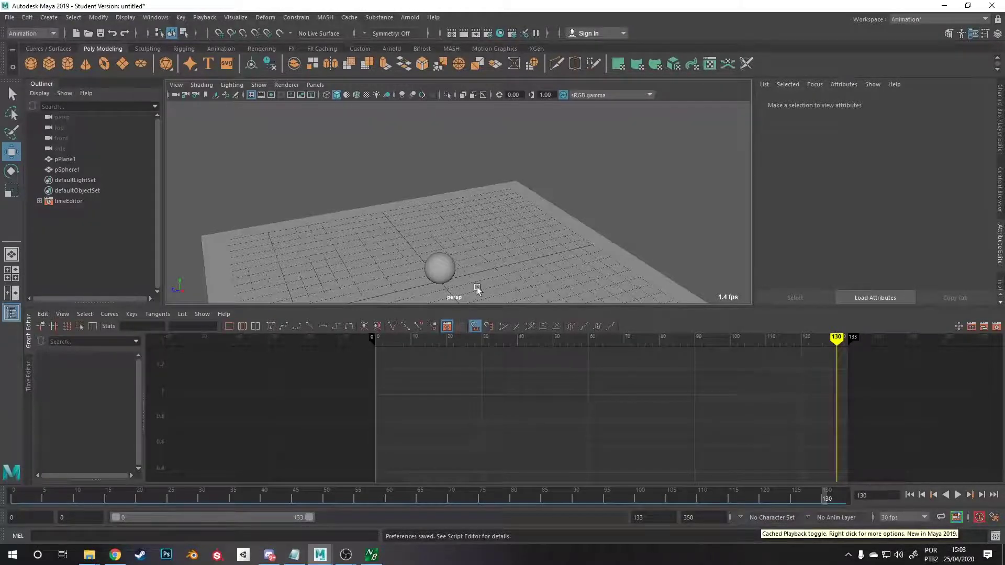
left_click_drag(478, 289, 473, 253, "alt")
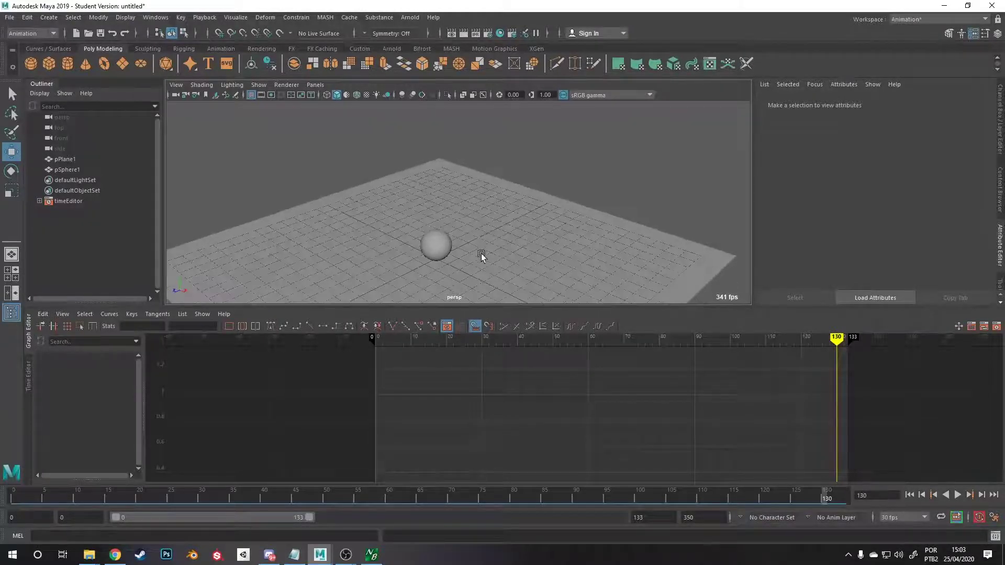
left_click_drag(523, 307, 546, 329)
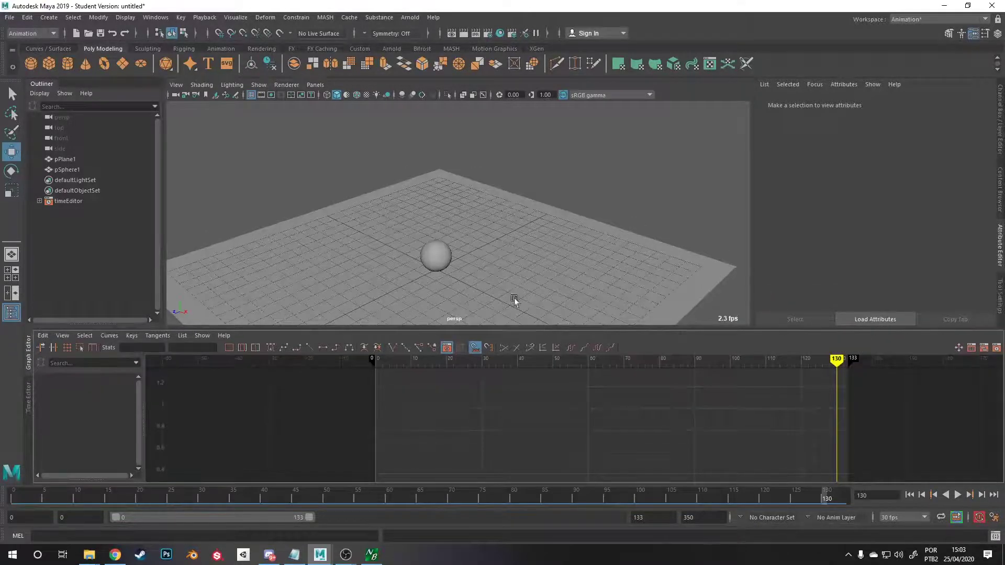
left_click_drag(514, 299, 491, 250, "alt")
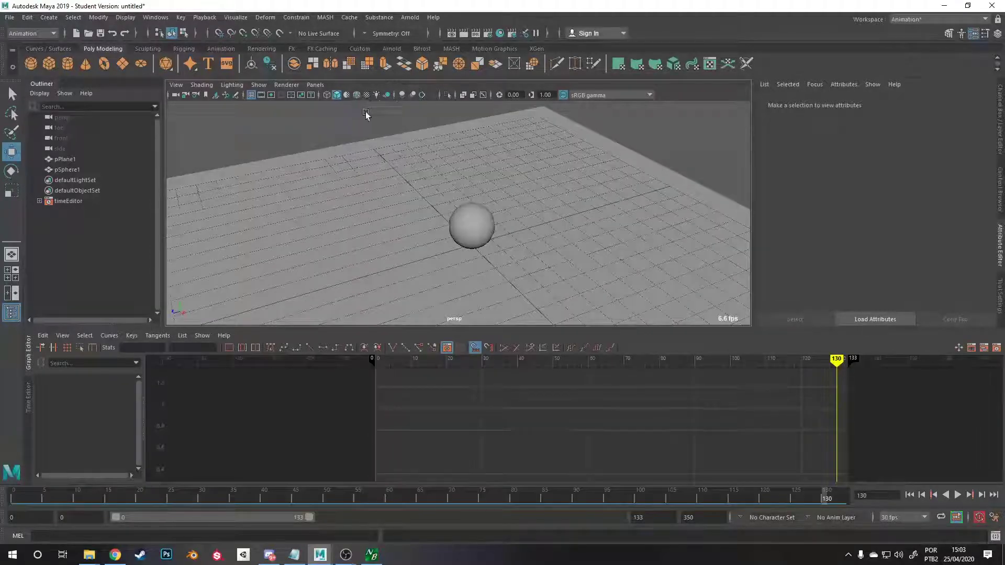
left_click_drag(480, 228, 454, 219, "alt")
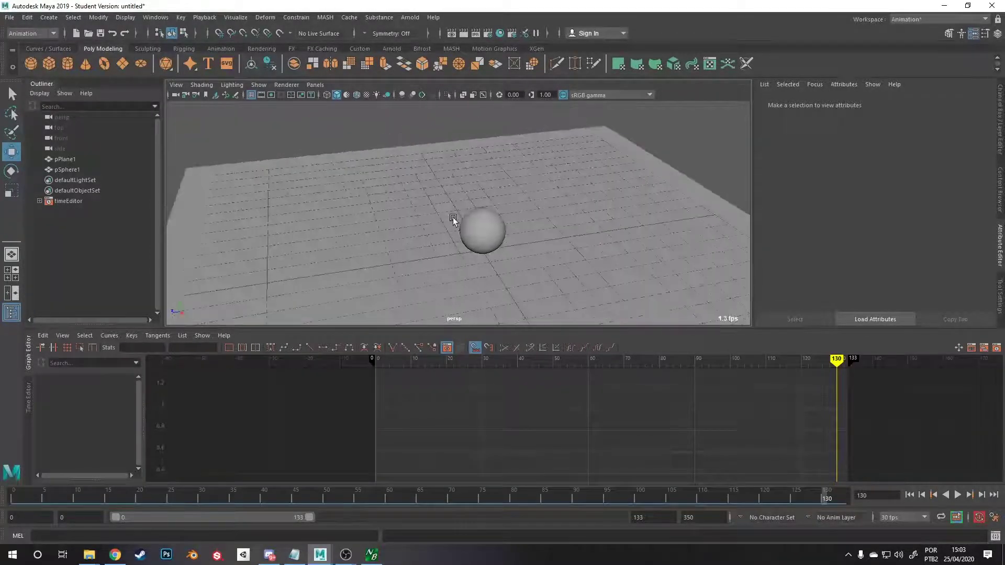
left_click_drag(321, 213, 396, 149, "alt")
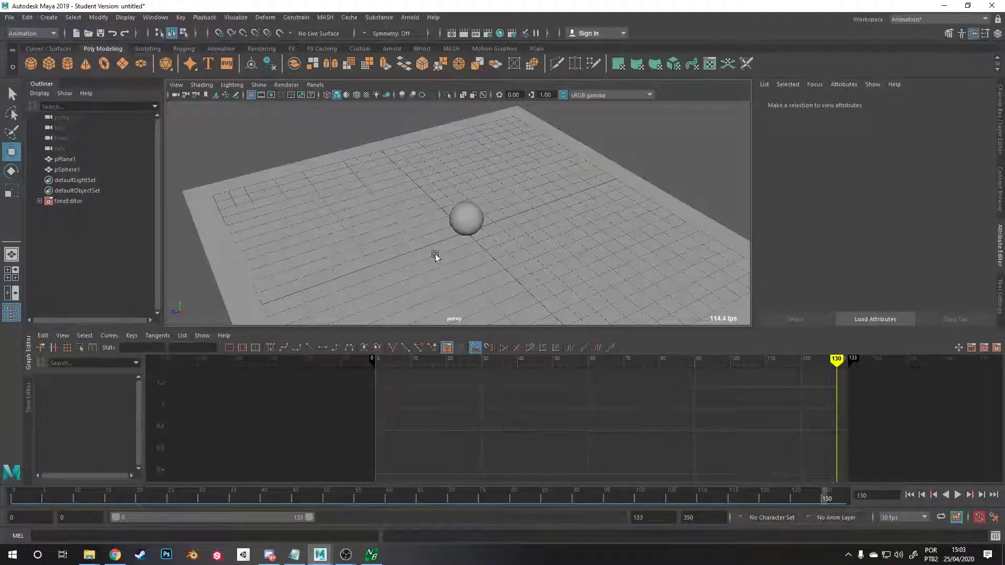
left_click_drag(377, 249, 415, 254, "alt")
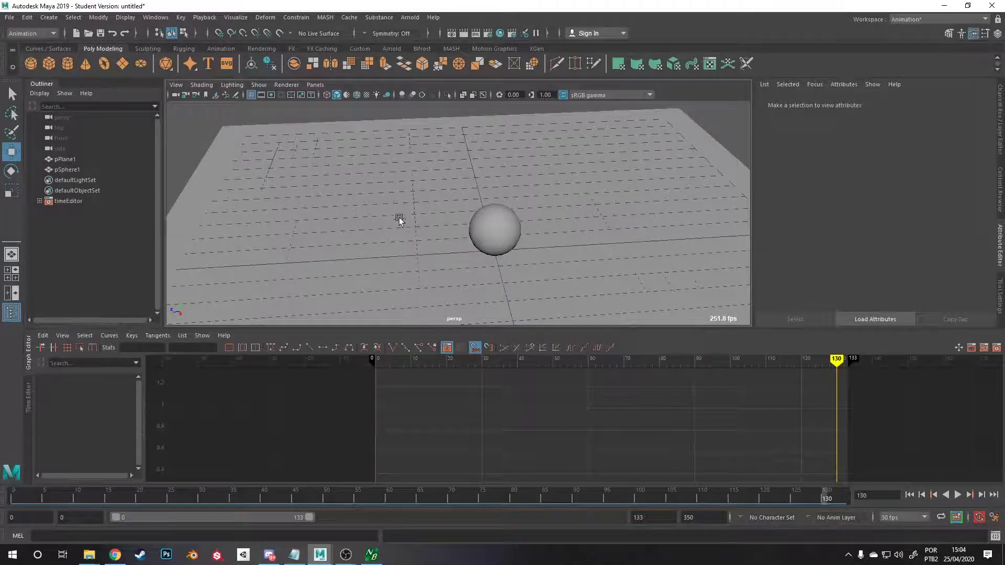
left_click_drag(399, 218, 316, 172, "alt")
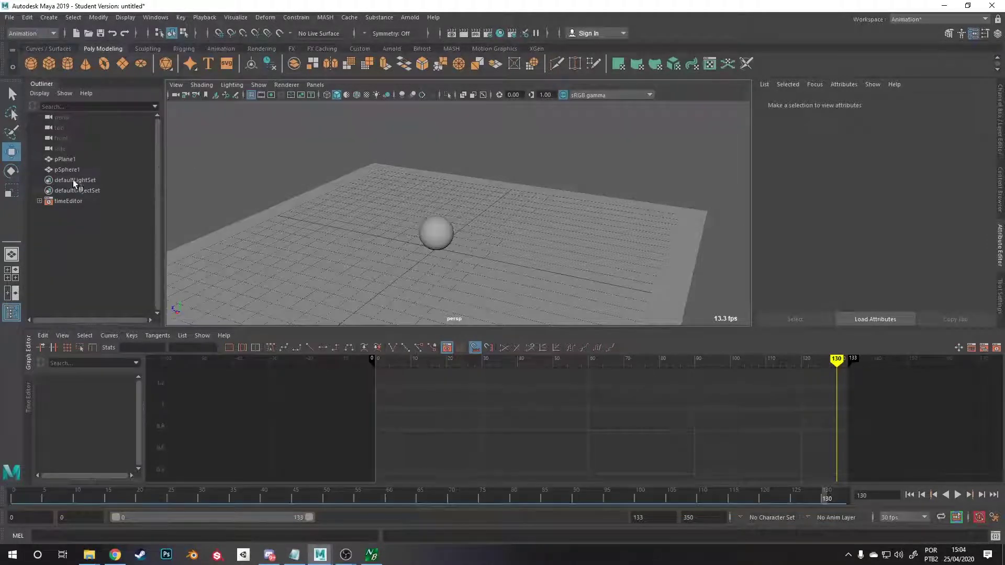
left_click_drag(361, 158, 414, 209, "alt")
left_click_drag(479, 226, 572, 204, "alt")
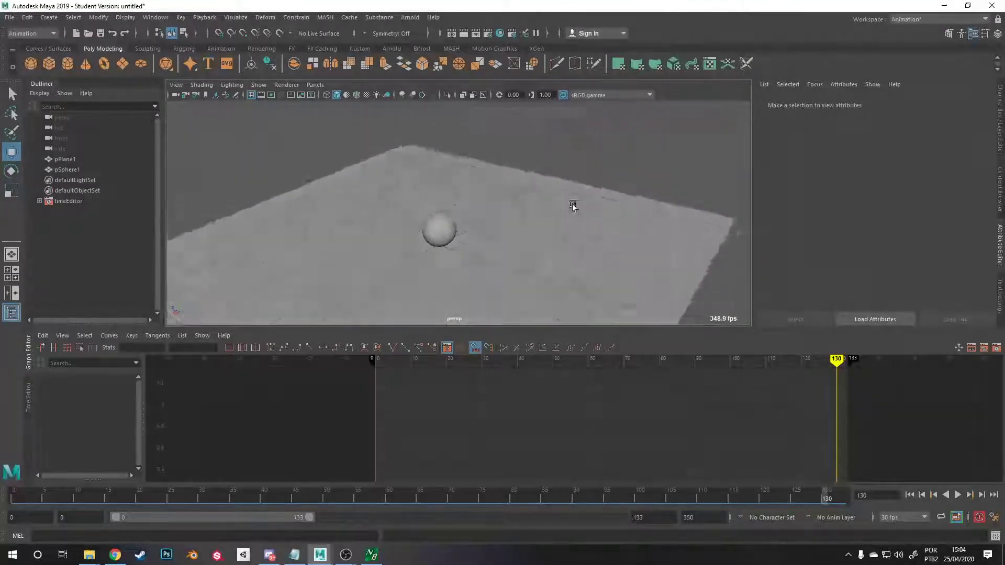
left_click_drag(389, 219, 362, 215, "alt")
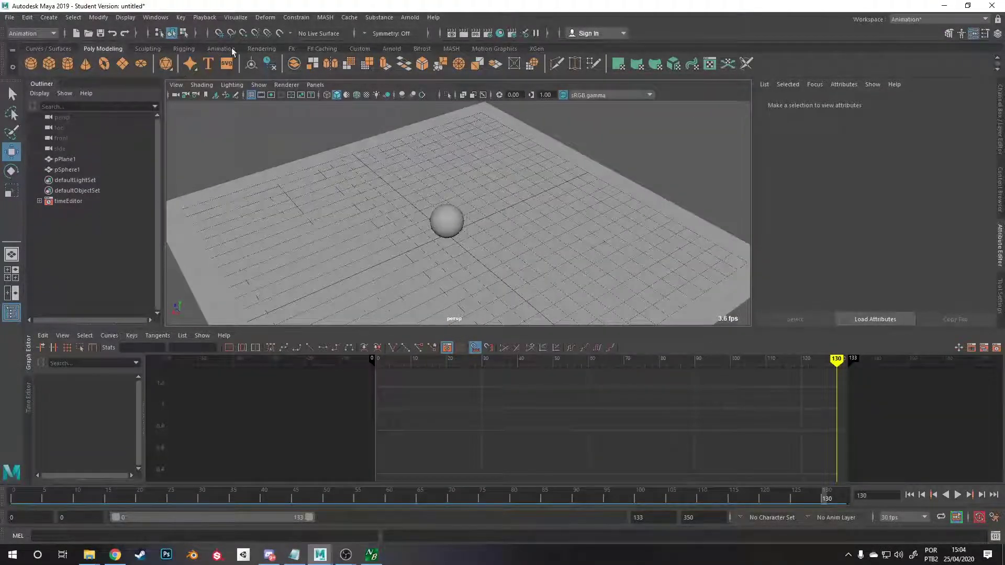
Create a camera and move it above and away from the ball to about Y 5.3, Z 6.4.
left_click(259, 48)
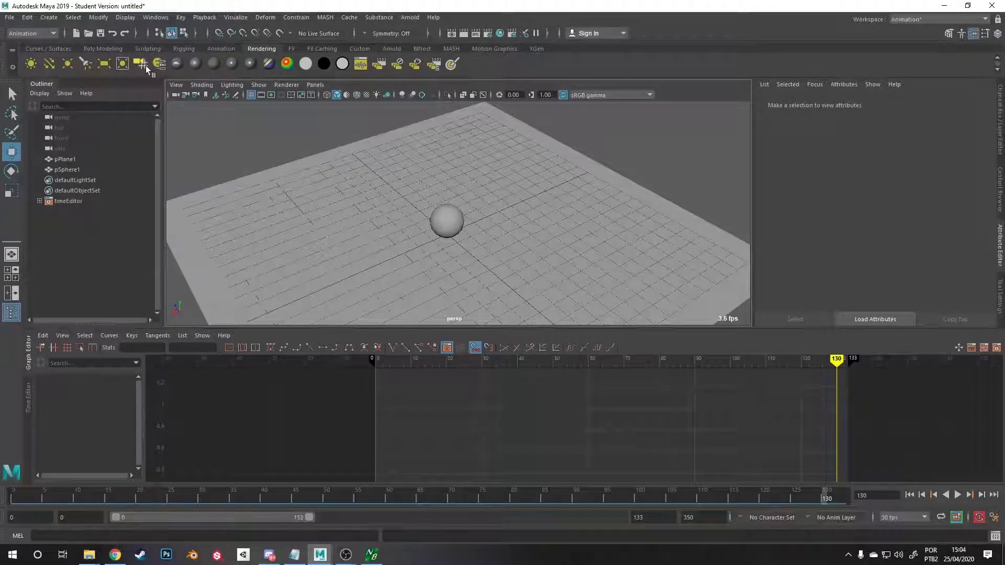
left_click(141, 64)
left_click_drag(478, 218, 341, 218, "alt")
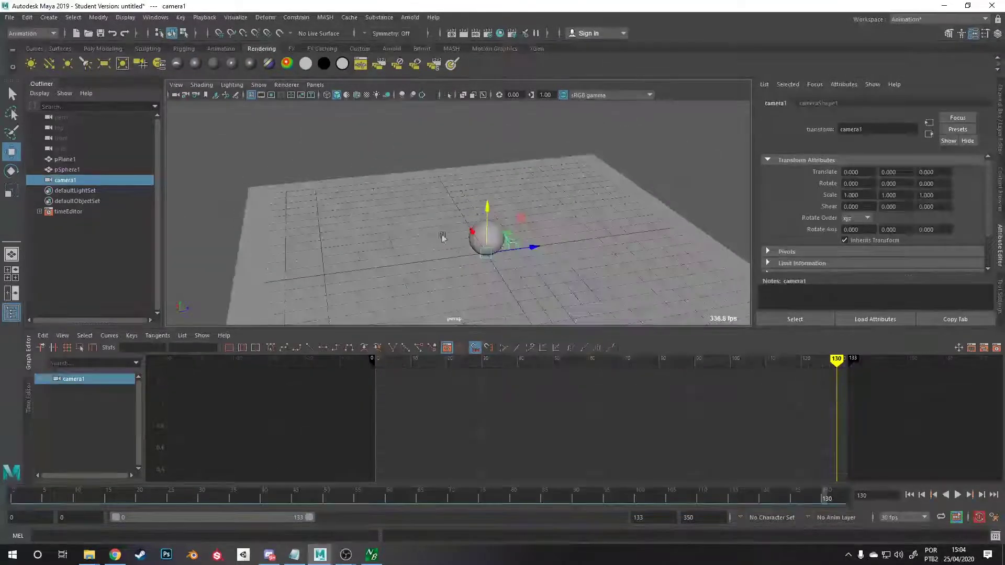
left_click_drag(523, 218, 624, 166)
Return to frame 0 and key the camera's starting position, rotation and scale.
left_click_drag(452, 357, 345, 358)
left_click_drag(529, 253, 602, 246, "alt")
left_click_drag(388, 363, 375, 360)
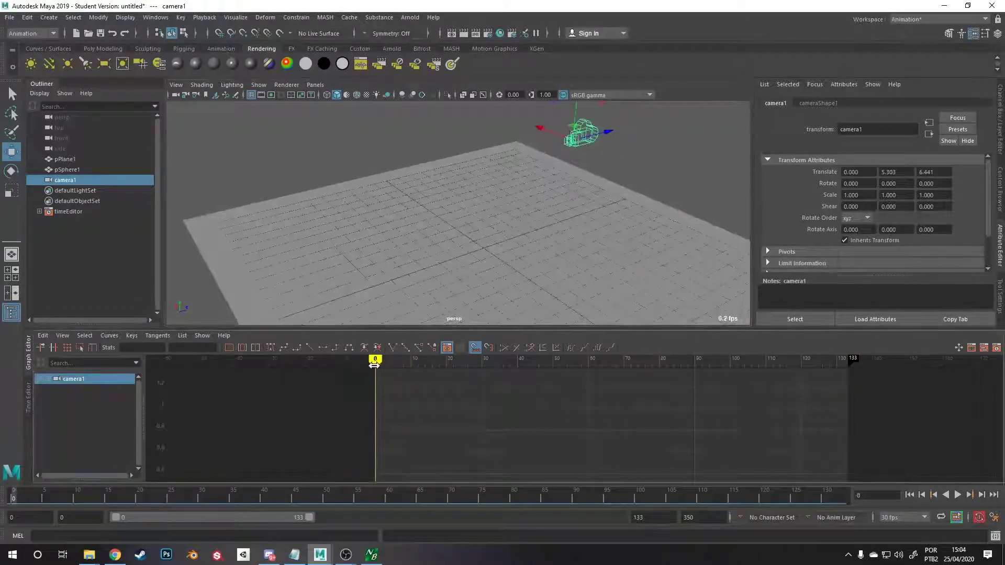
mouse_move(544, 220)
left_mouse_down("alt")
mouse_move(560, 204)
mouse_move(595, 212)
mouse_move(570, 206)
mouse_move(576, 246)
left_mouse_up("alt")
key("s")
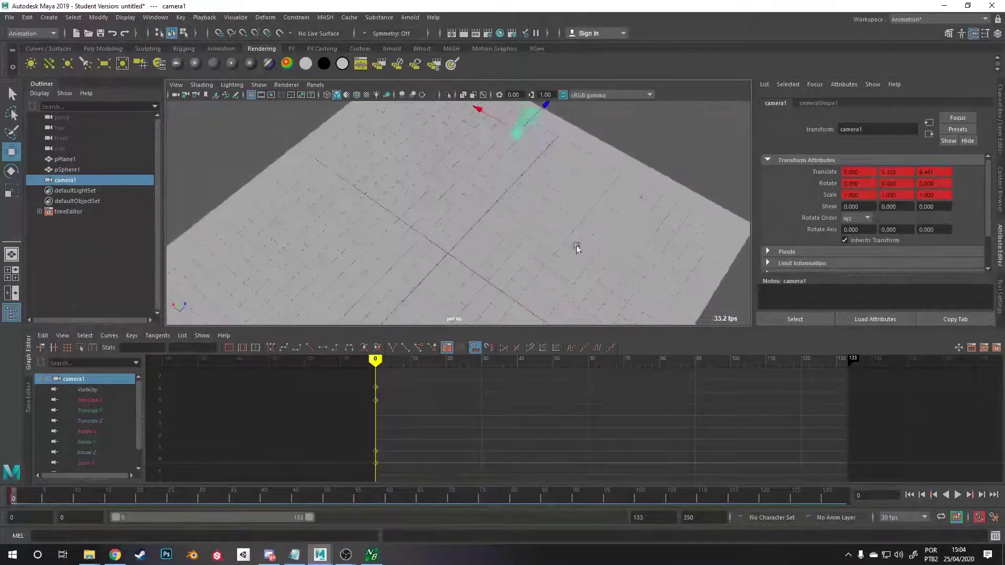
At frame 30, key the camera at about X -5.9, Z -1.7 with its Y rotation set to -90.
left_click(482, 366)
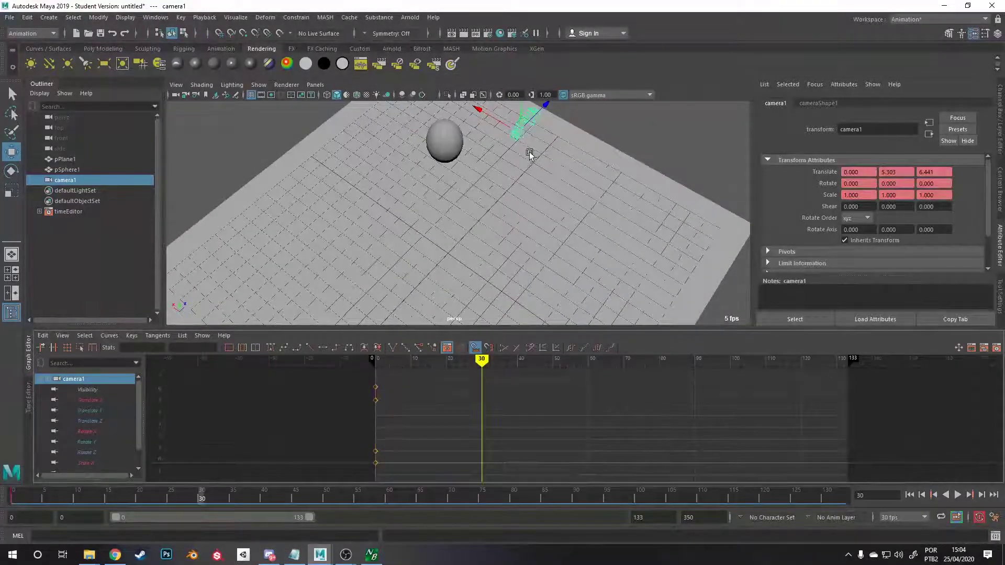
left_click_drag(530, 153, 497, 246, "alt")
key("s")
key("e")
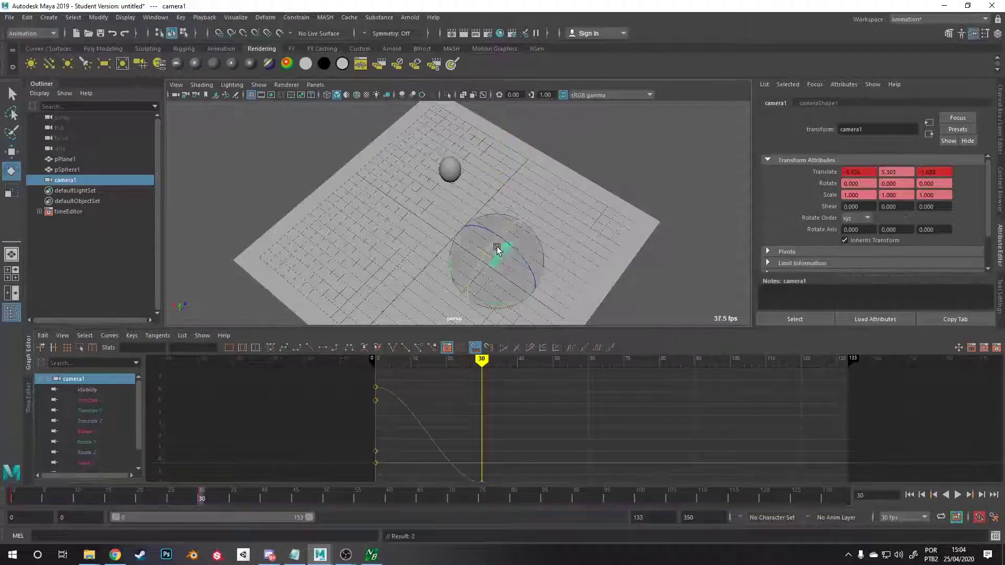
left_click_drag(485, 305, 390, 215)
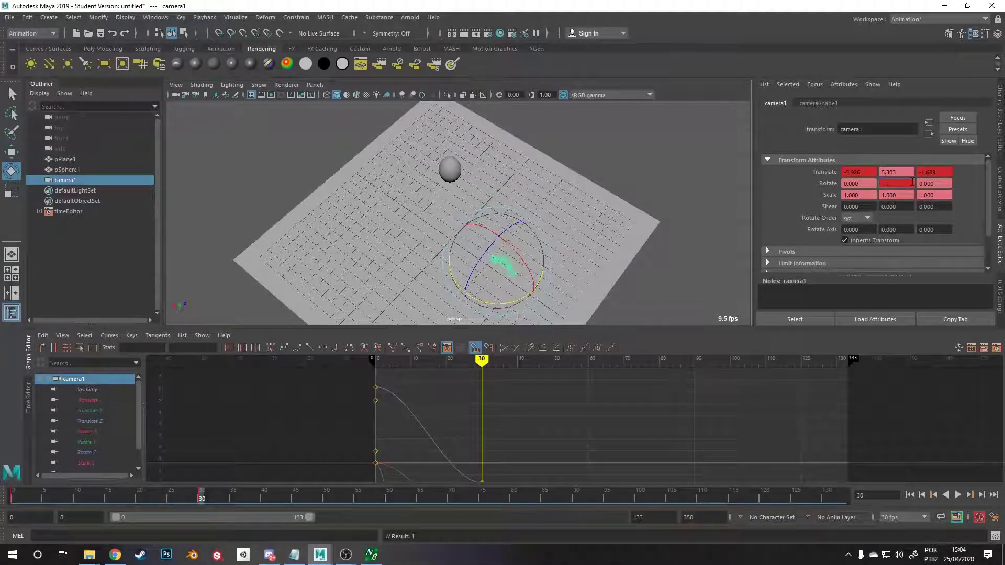
type("-90")
key("Return")
key("s")
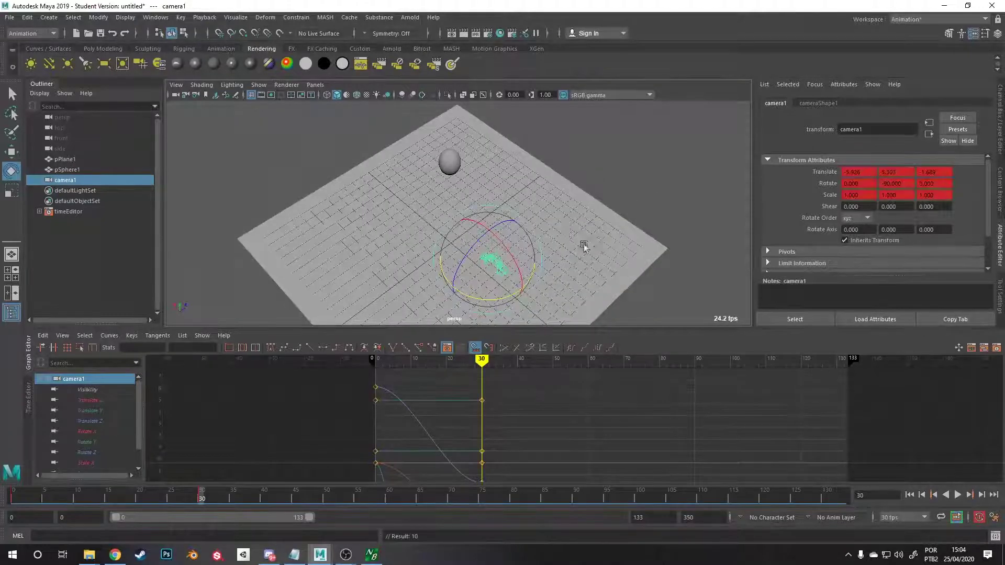
At frame 60, key the camera at about X 1.7, Z -7.1 with its Y rotation set to -180.
left_click_drag(582, 242, 462, 375, "alt")
left_click_drag(596, 361, 589, 368)
key("w")
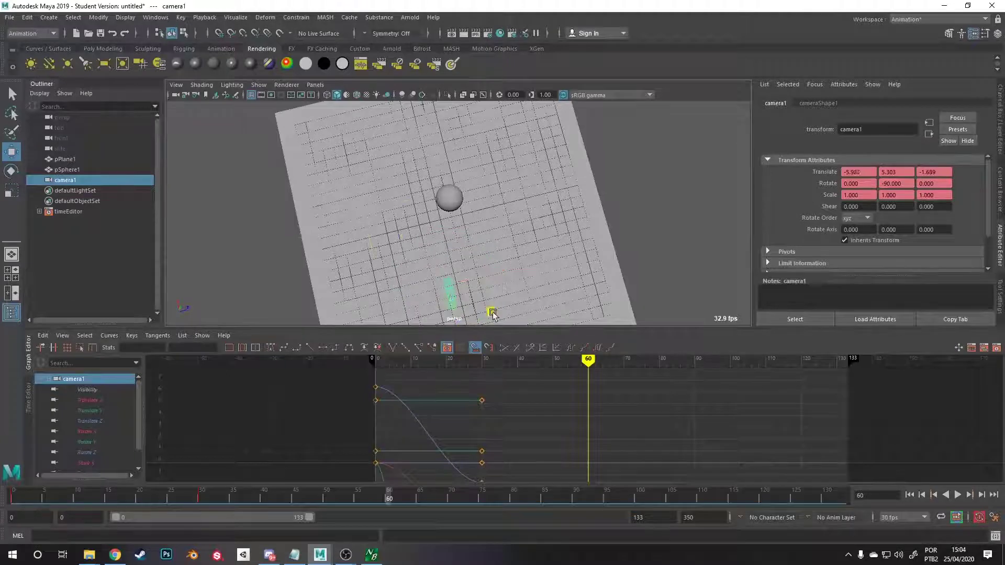
key("s")
key("e")
left_click_drag(492, 313, 394, 264)
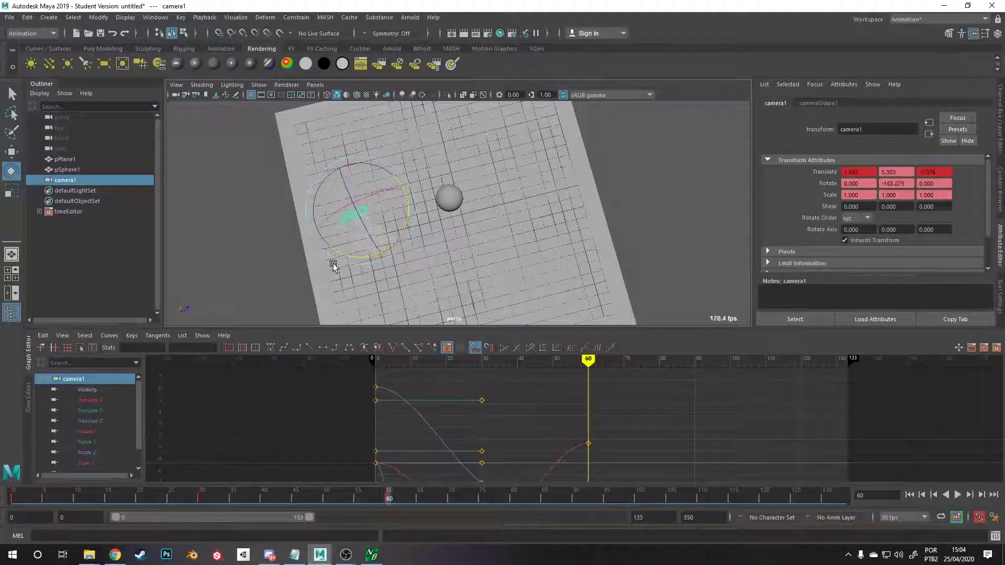
left_click(911, 182)
type("-18")
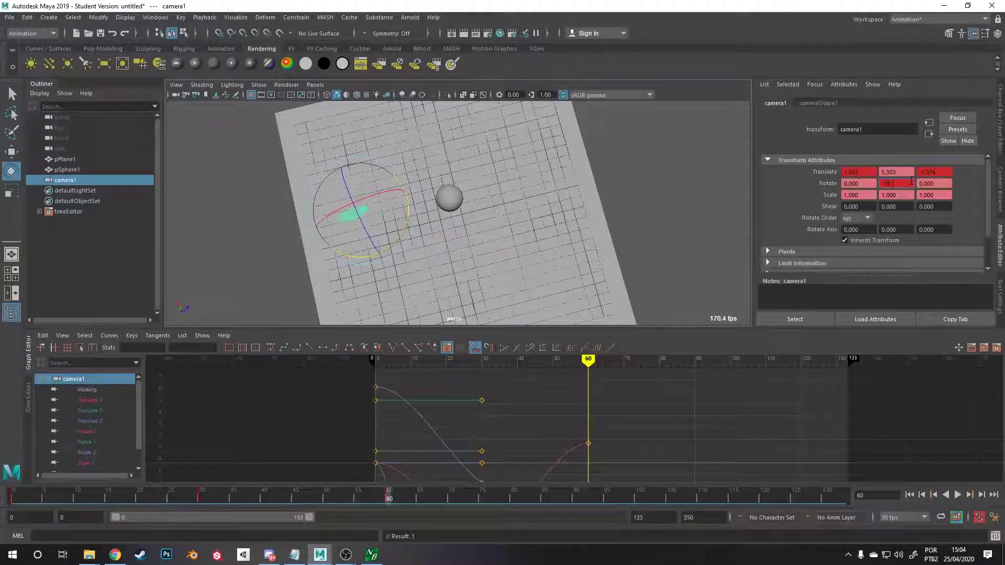
type("0")
key("Return")
At frame 120, set the camera's Y rotation to -360 and move it along Z to about 6.7.
left_click_drag(679, 367, 801, 377)
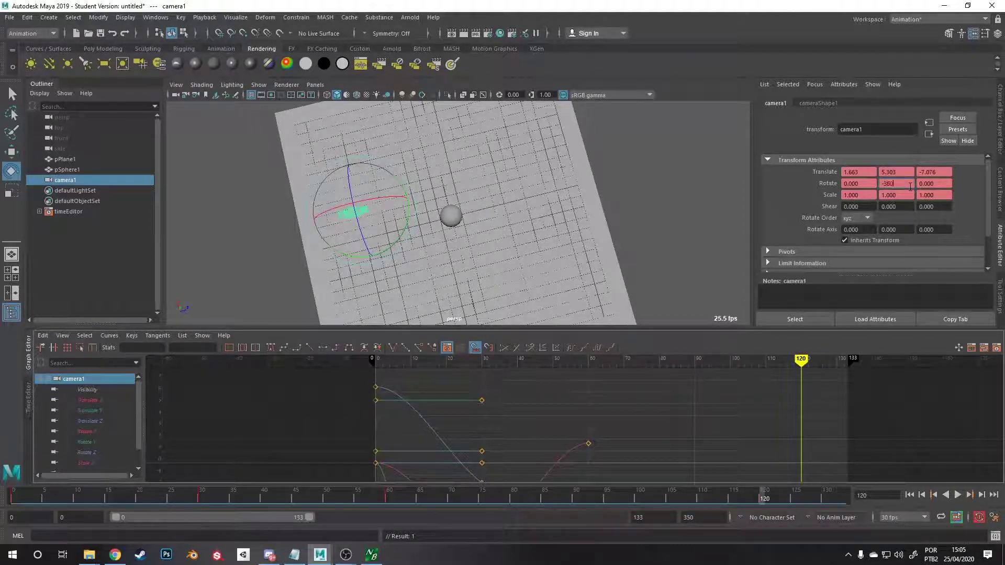
key("w")
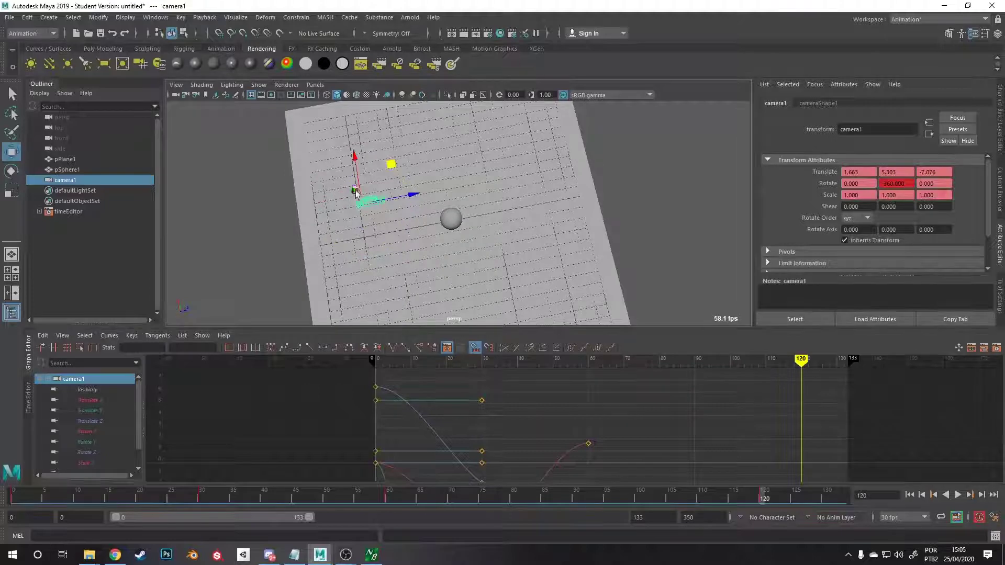
left_click_drag(404, 201, 680, 272)
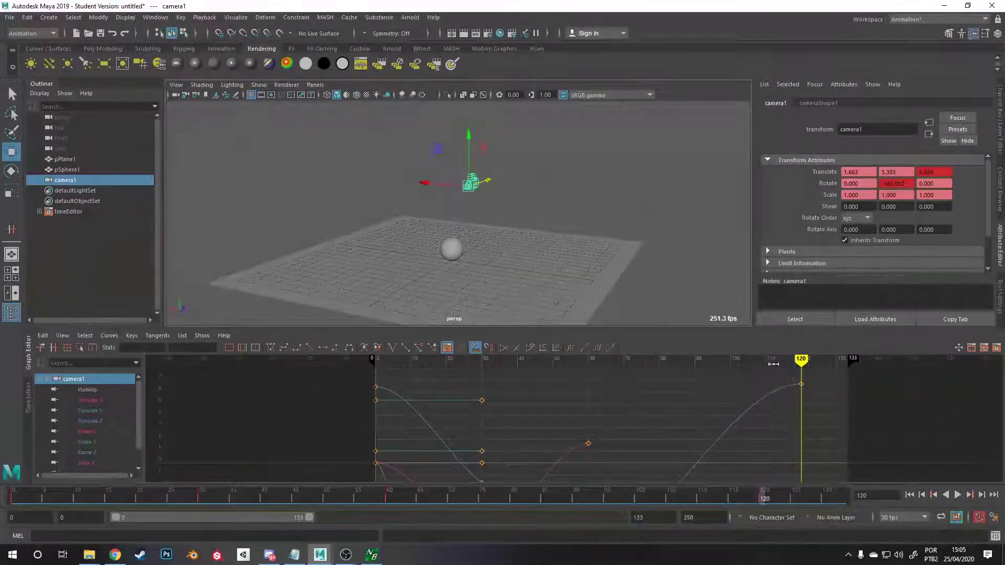
Play back the camera's movement around the ball, watching it from several angles, and stop playback.
key("alt+v")
left_click_drag(594, 247, 539, 250, "alt")
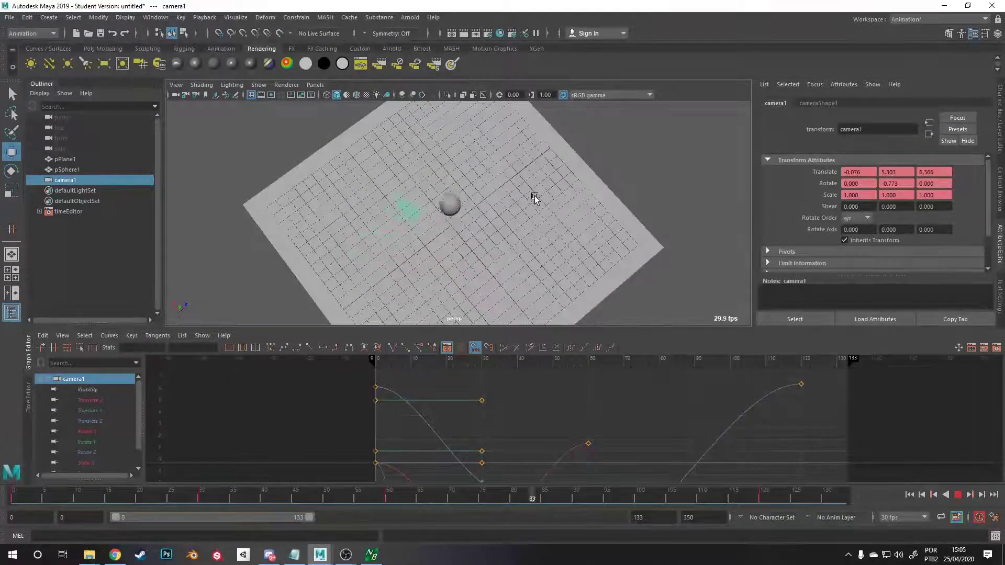
left_click_drag(534, 195, 517, 214, "alt")
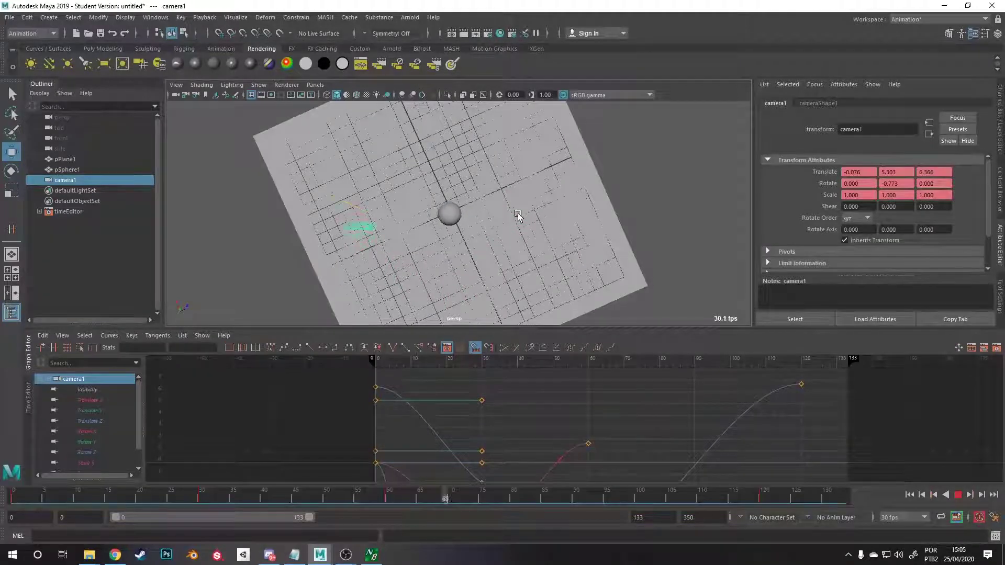
key("Escape")
At frame 90, set the camera's Y rotation to -270, move it to about X 5.4 and key its transform.
left_click_drag(464, 359, 694, 420)
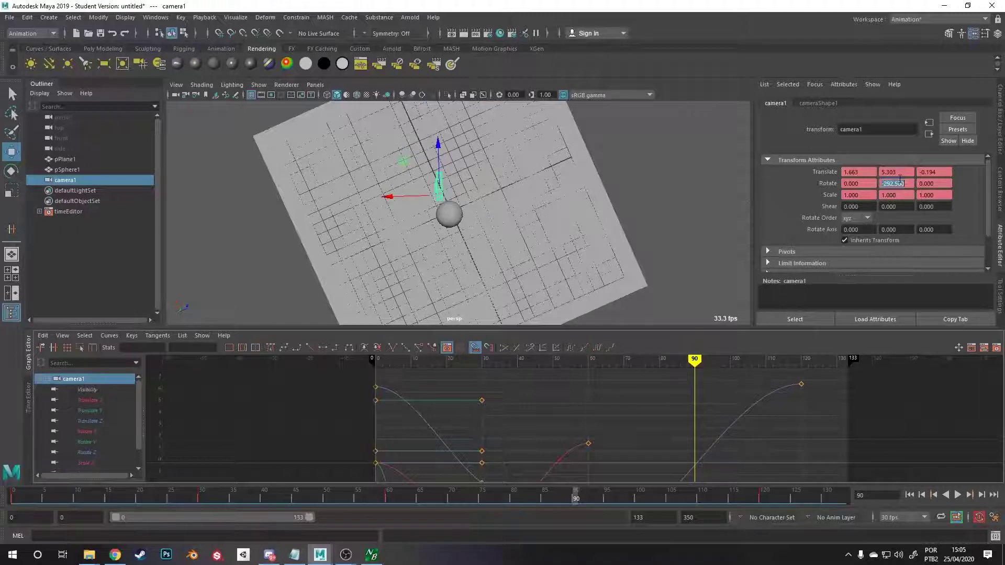
left_click(900, 181)
type("-270")
key("Return")
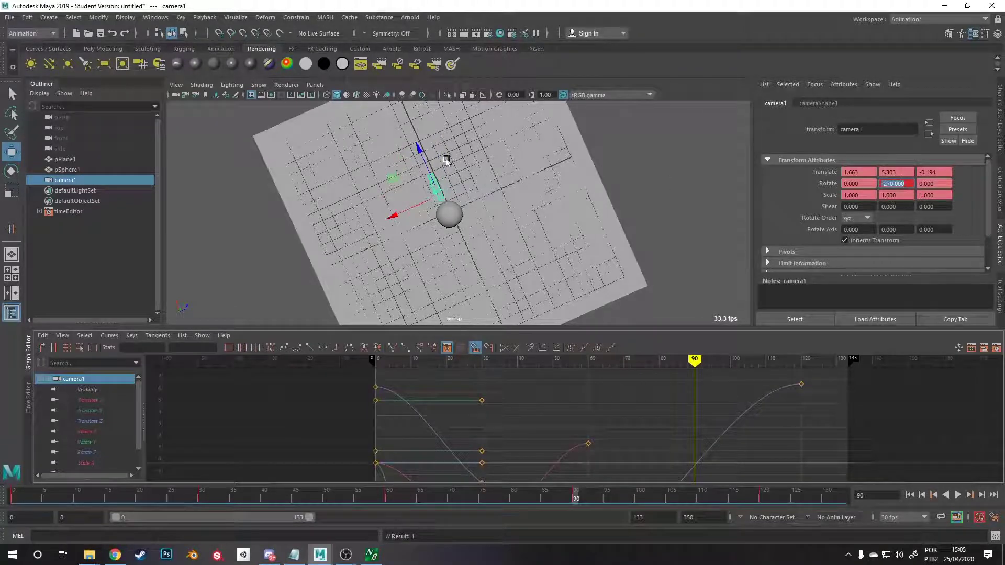
left_click_drag(419, 149, 386, 124)
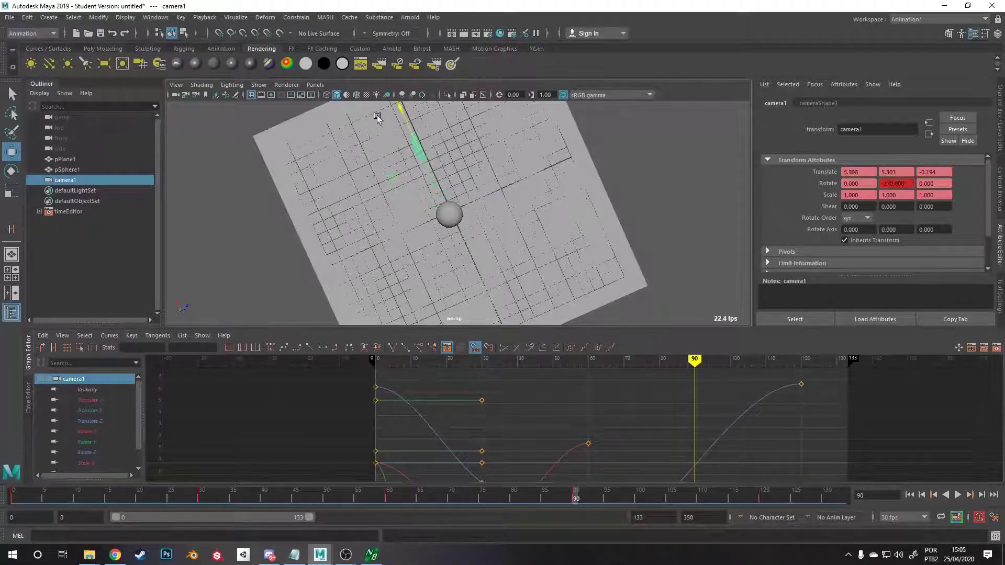
left_click_drag(560, 202, 570, 191, "alt")
key("s")
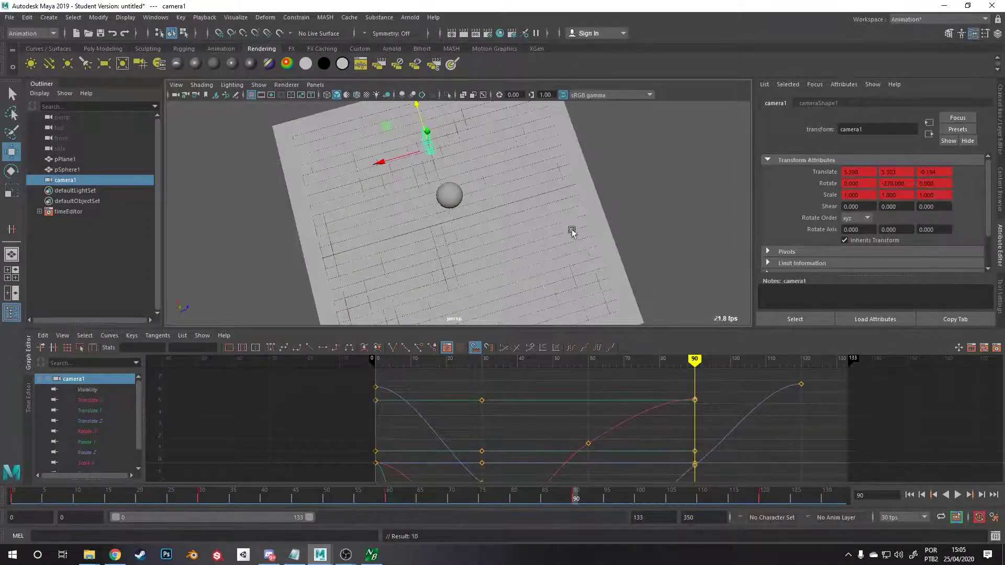
Examine the camera's path around the ball by scrubbing to frame 21 and viewing all of its animation curves.
left_click_drag(572, 232, 493, 253, "alt")
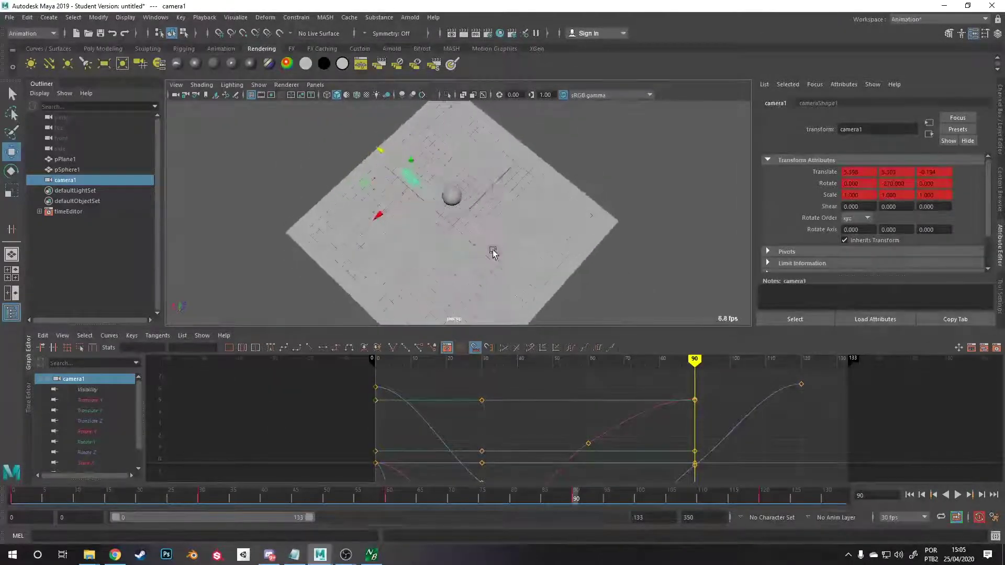
mouse_move(694, 358)
left_mouse_down()
mouse_move(473, 355)
mouse_move(370, 366)
mouse_move(502, 413)
mouse_move(753, 399)
mouse_move(814, 406)
mouse_move(601, 410)
mouse_move(390, 397)
mouse_move(451, 399)
left_mouse_up()
right_click_drag(518, 435, 624, 443, "alt")
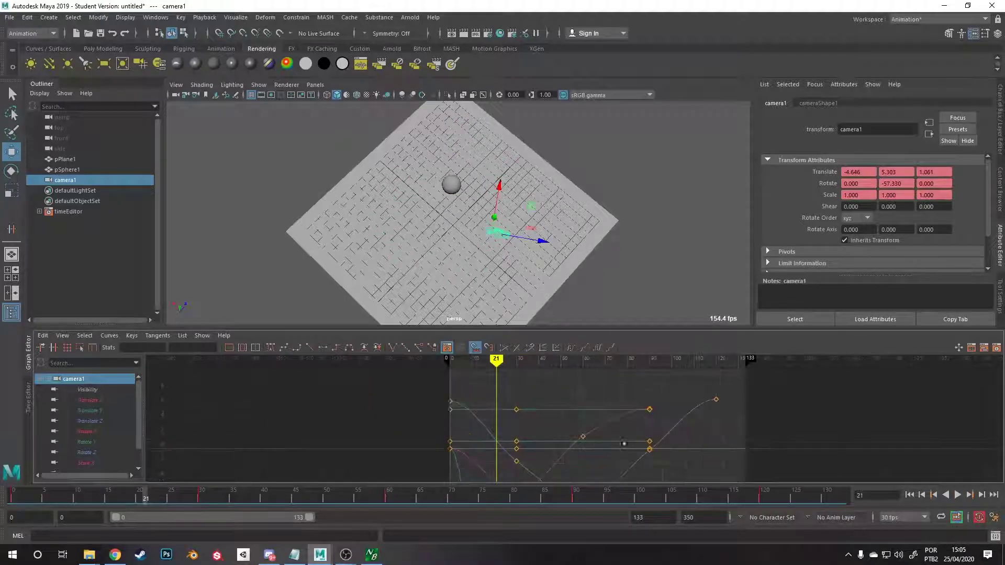
right_click_drag(632, 400, 646, 438, "alt")
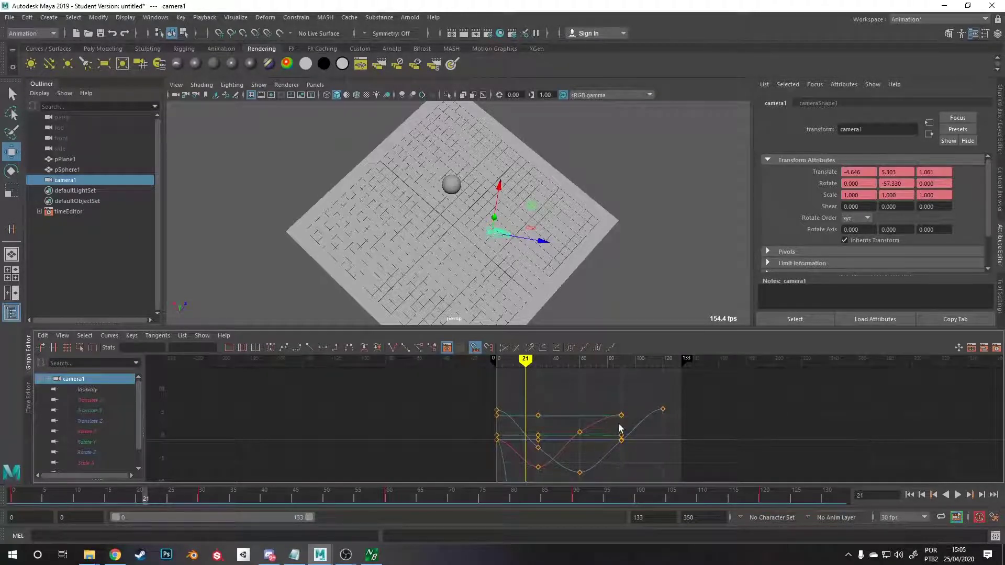
key("f")
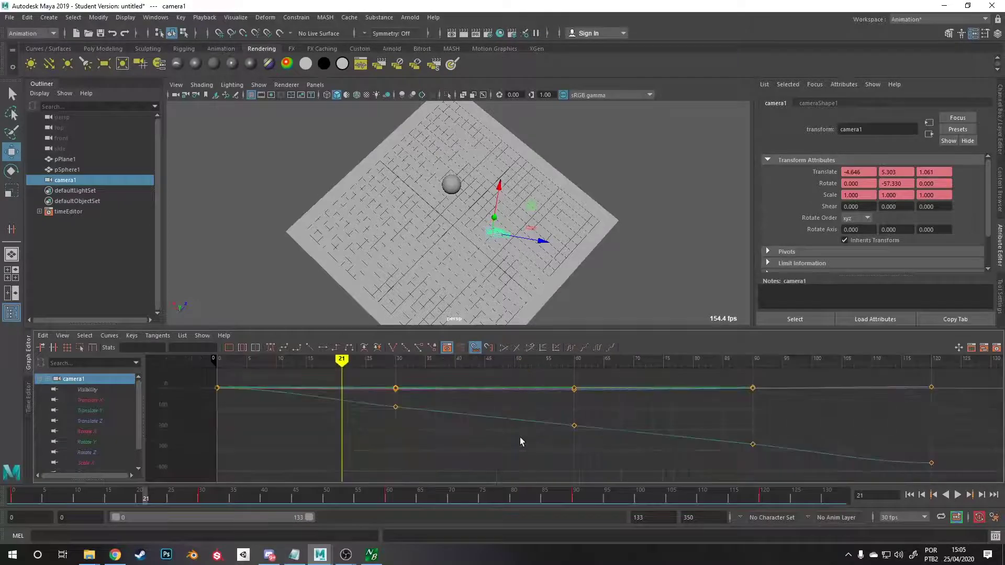
key("a")
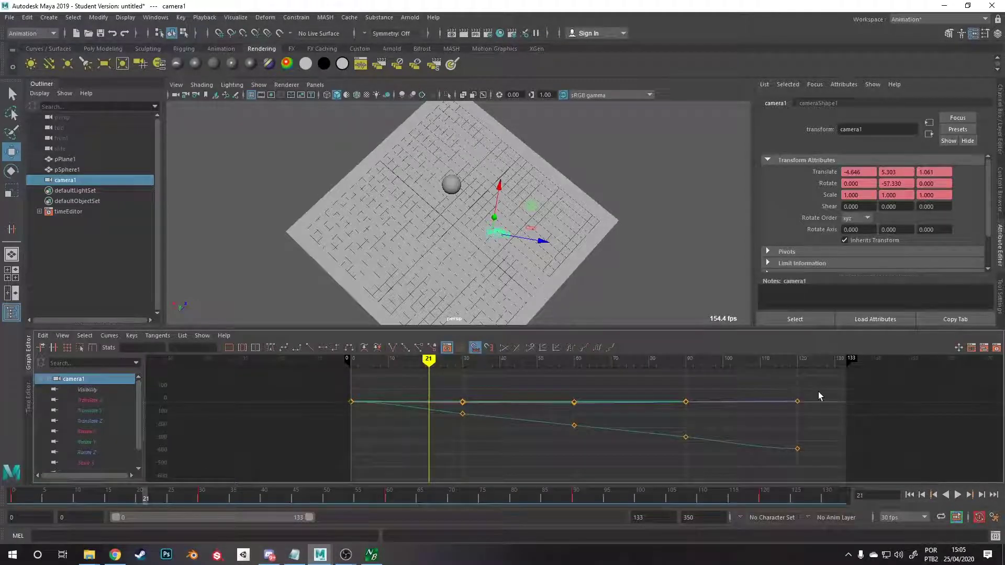
Try weighted tangents on all of the camera's animation keys, scrubbing to frame 56, and undo the tangent change.
left_click_drag(819, 392, 337, 464)
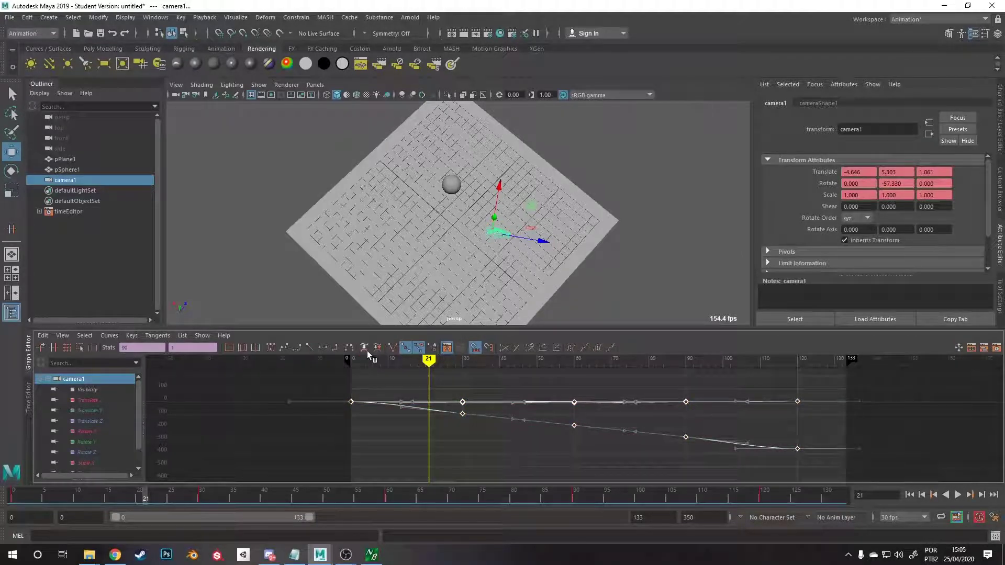
left_click_drag(429, 360, 559, 361)
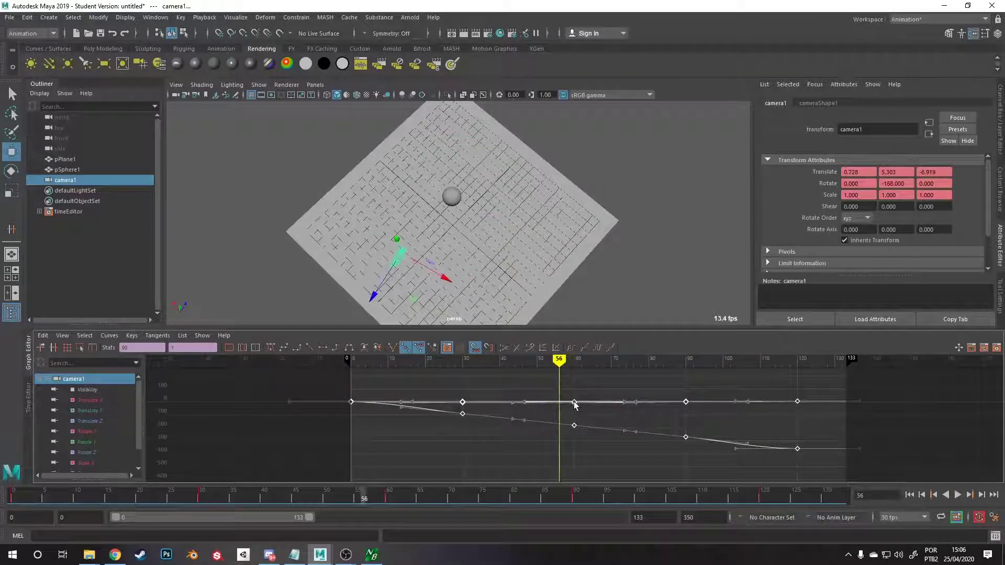
right_click(575, 407)
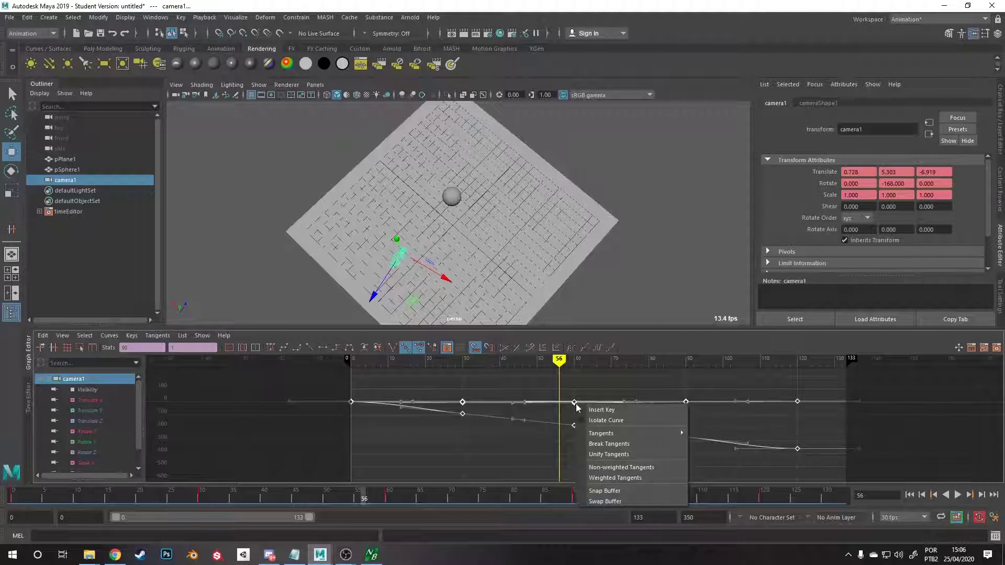
left_click(606, 478)
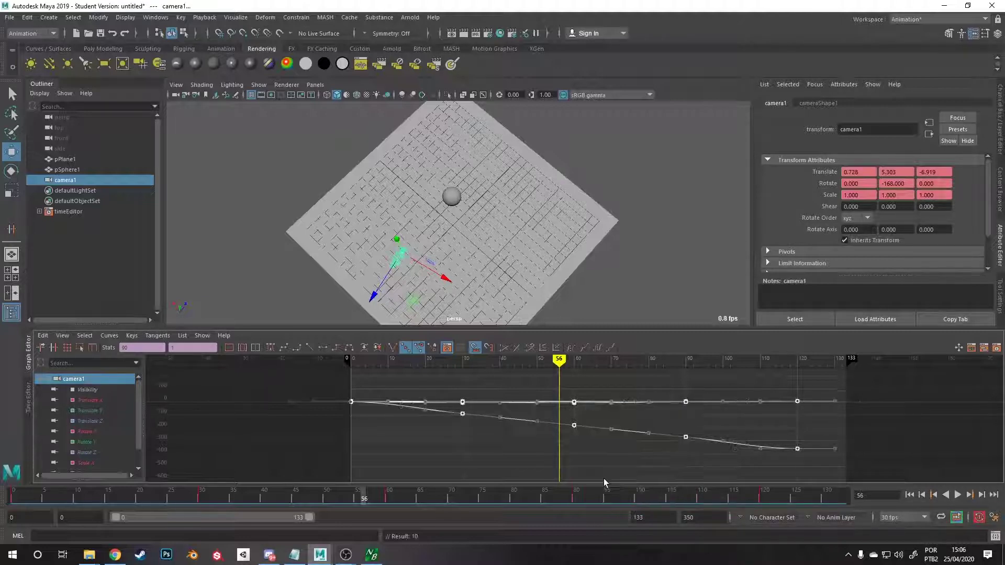
left_click(574, 426)
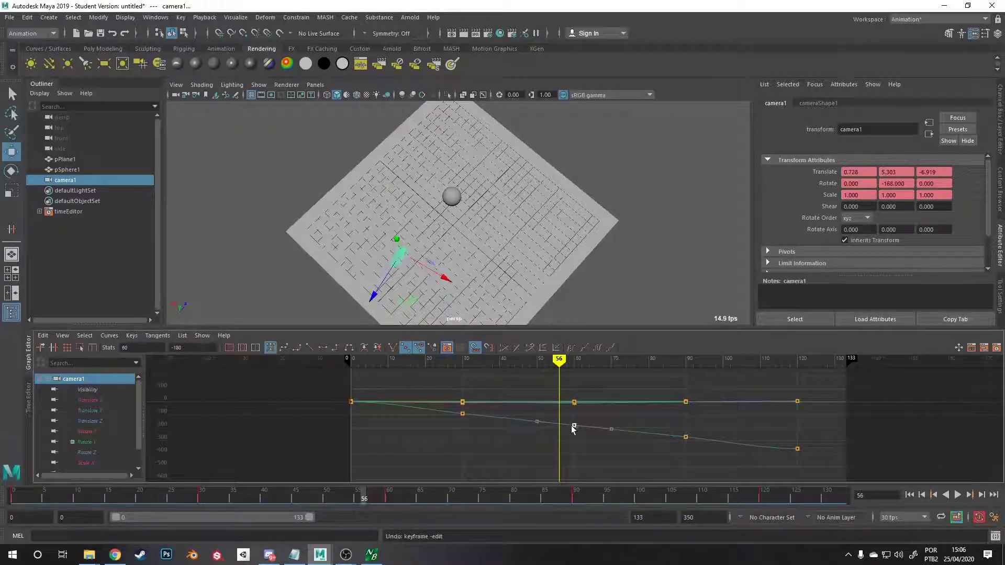
key("ctrl+z")
Reselect all of the camera's animation keys and convert them to weighted tangents.
left_click_drag(833, 400, 313, 470)
right_click(574, 425)
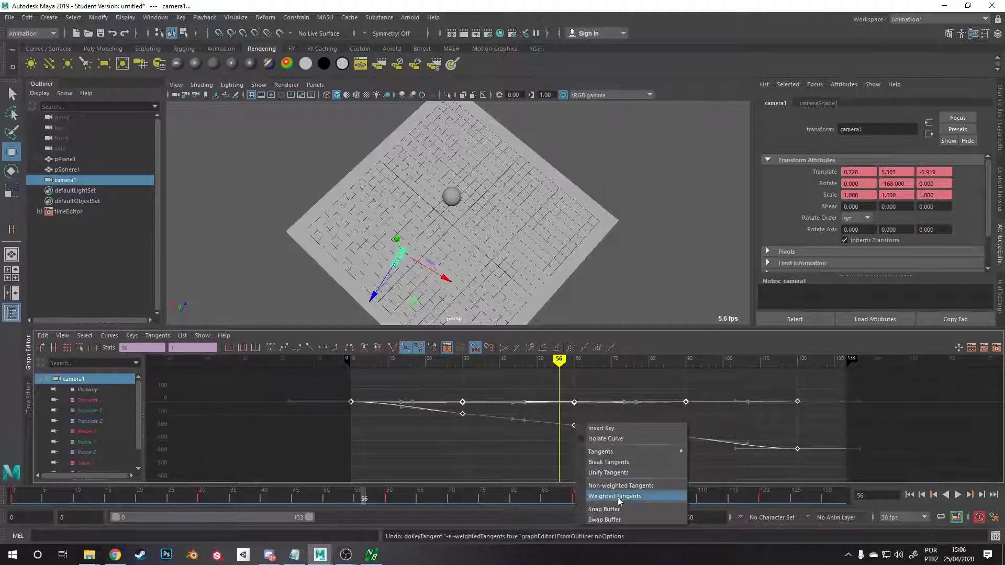
left_click(628, 497)
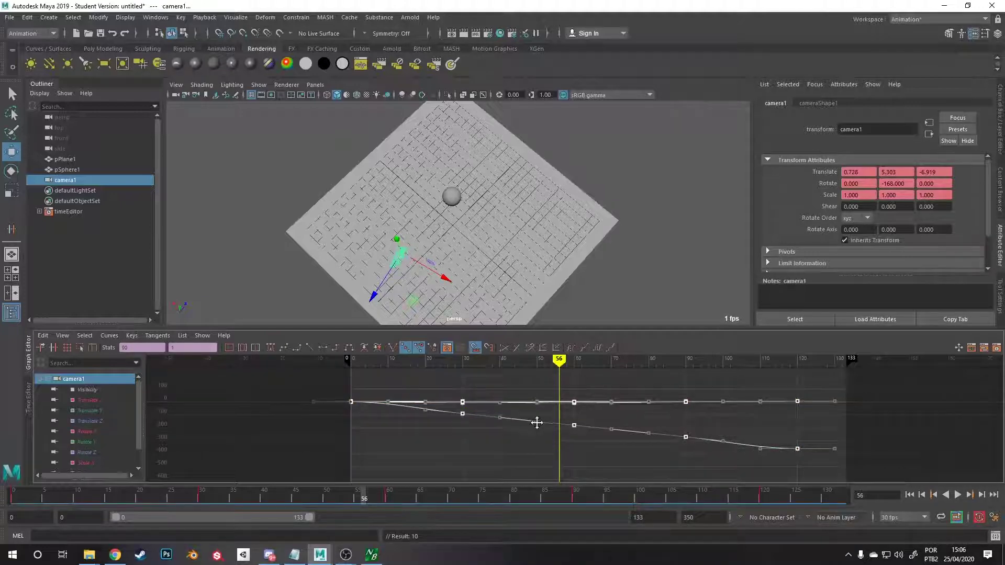
Try to reshape the camera's Rotate Y curve by its tangent handle near frame 50, undoing each accidental key shift.
key("ctrl+z")
middle_click_drag(536, 422, 544, 428)
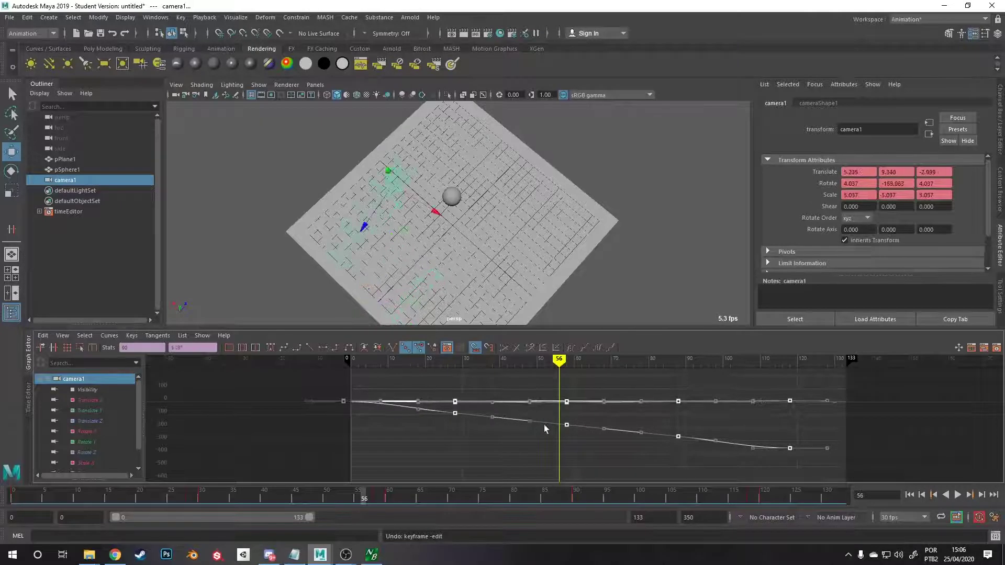
key("ctrl+z")
scroll(560, 423, "up", 3)
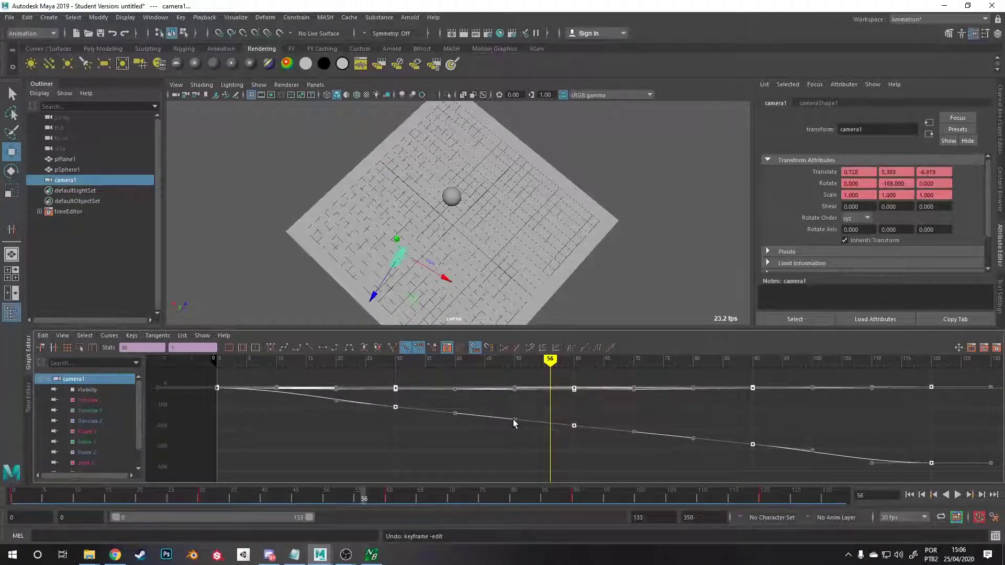
mouse_move(515, 420)
middle_mouse_down()
mouse_move(493, 419)
mouse_move(513, 424)
mouse_move(496, 459)
mouse_move(497, 447)
mouse_move(478, 445)
mouse_move(493, 428)
mouse_move(502, 452)
mouse_move(481, 417)
mouse_move(503, 417)
middle_mouse_up()
key("ctrl+z")
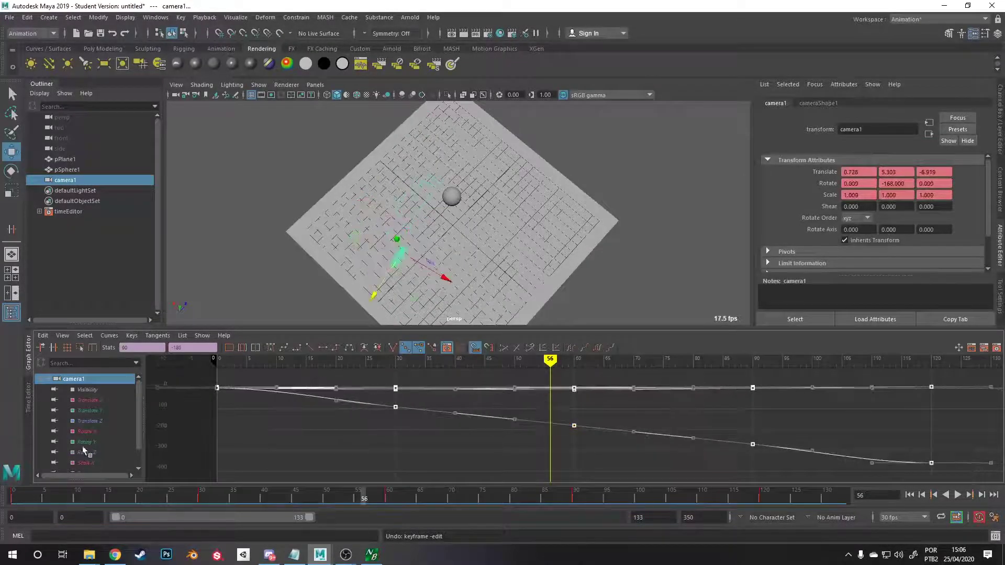
Delete all keys on the camera's Scale X, Scale Y and Scale Z curves.
scroll(99, 430, "down", 1)
left_click(99, 439)
left_click(99, 460, "shift")
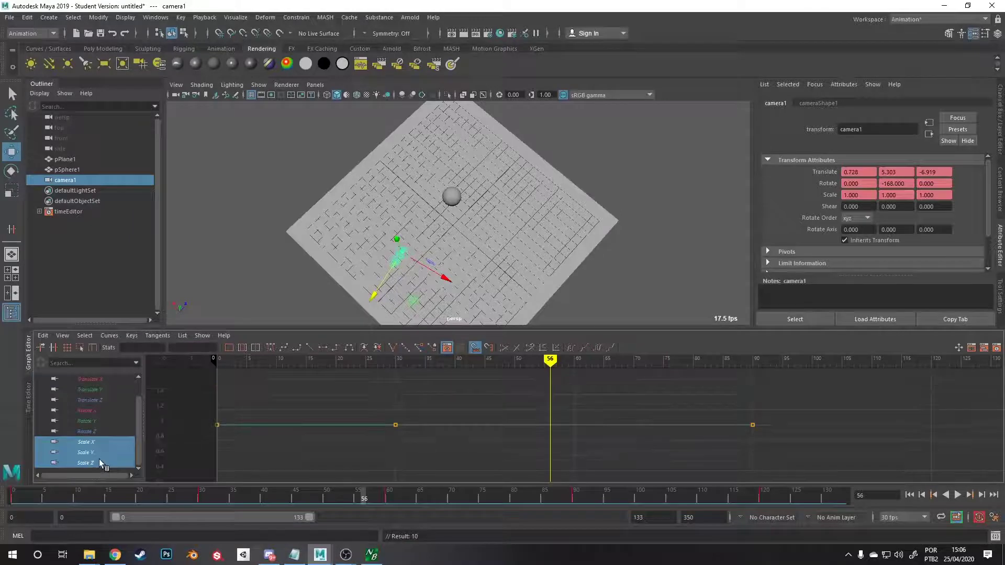
key("Delete")
key("ctrl+z")
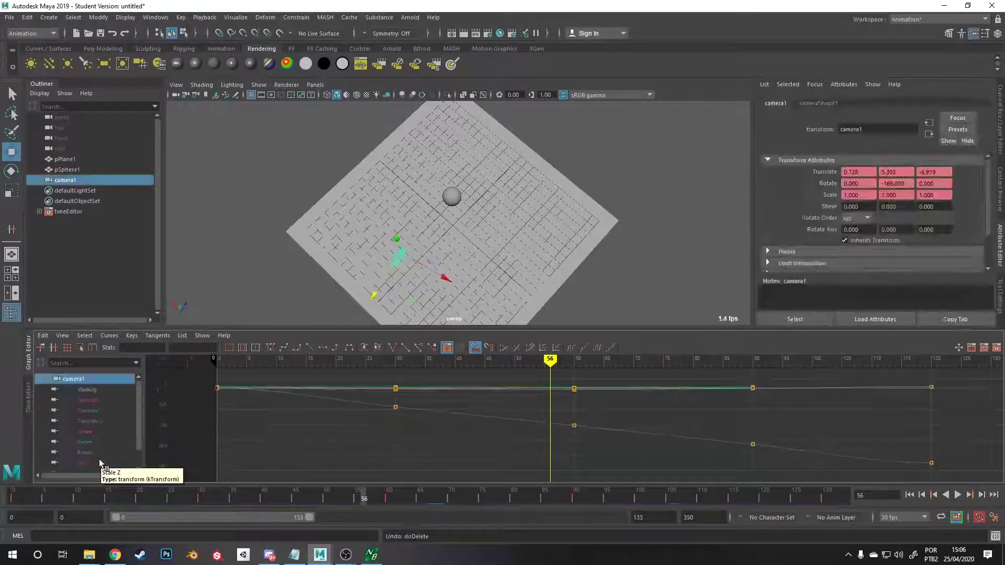
left_click(102, 461)
scroll(99, 459, "down", 1)
left_click(92, 460, "shift")
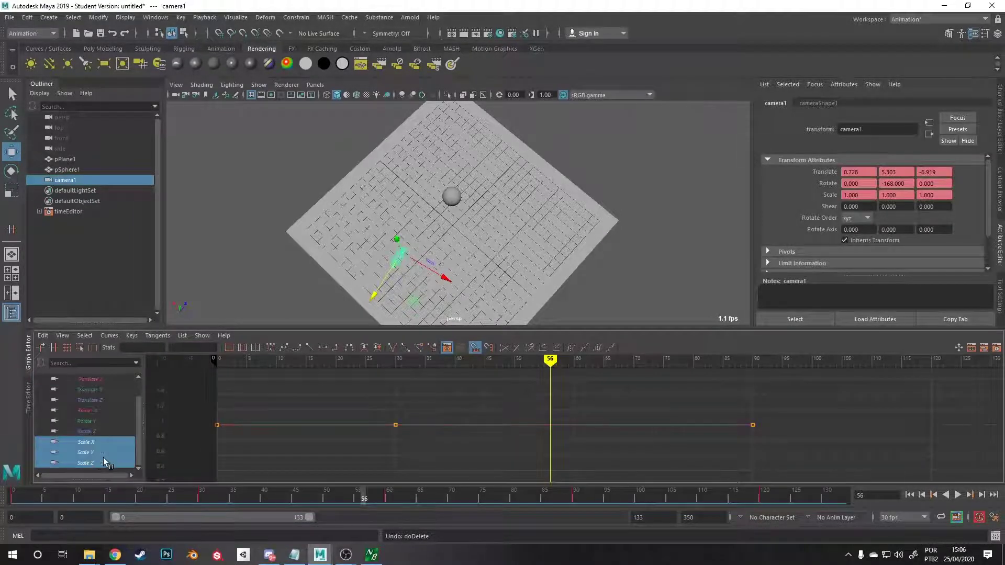
left_click_drag(775, 402, 219, 434)
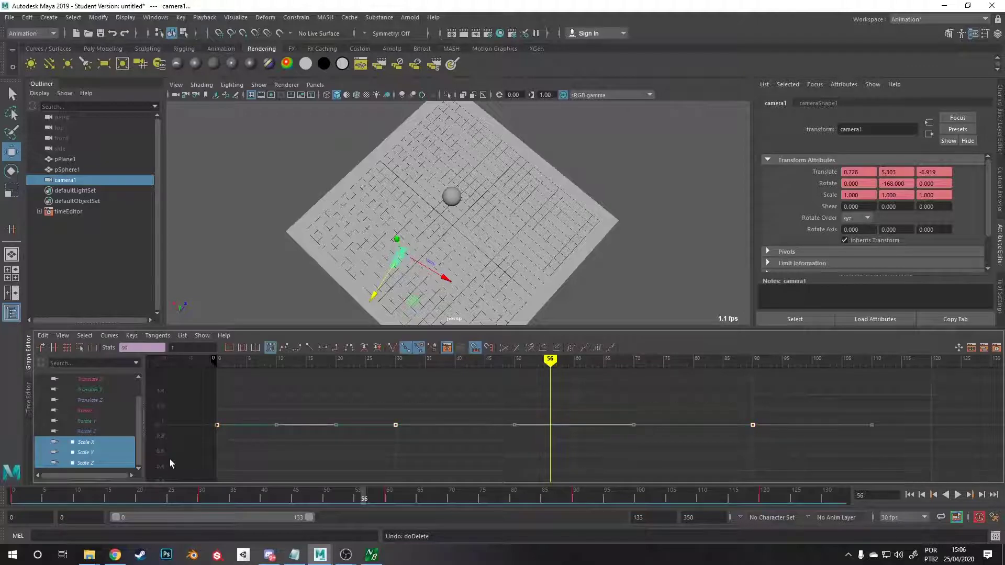
key("Delete")
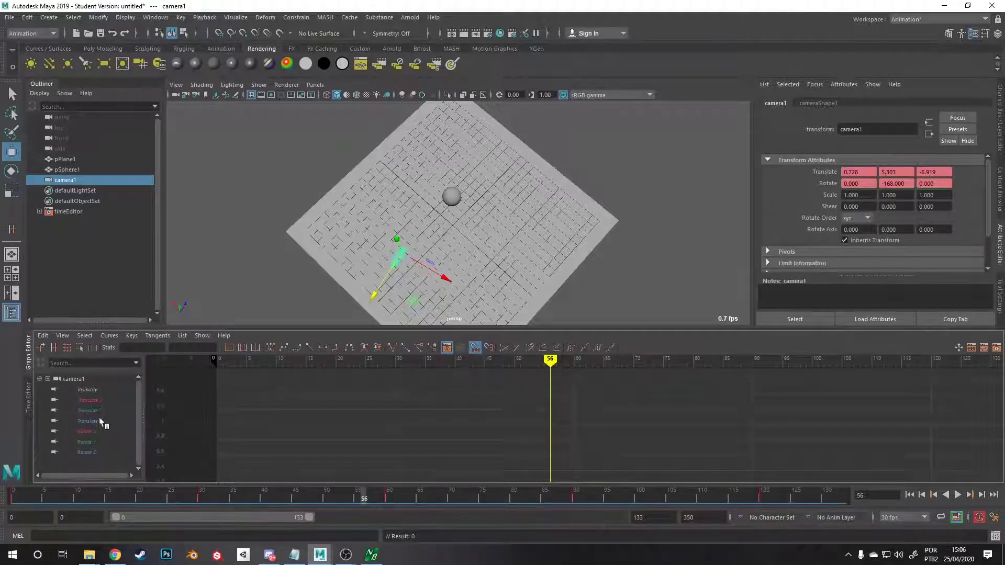
Isolate the camera's Translate X curve, play it back briefly, and lengthen the tangent handles of all its keys.
left_click(95, 400)
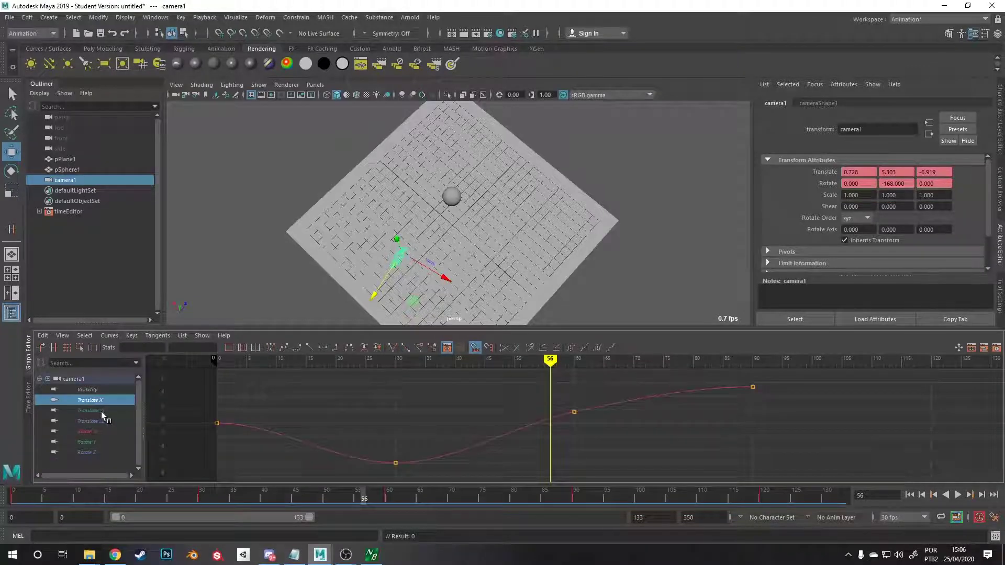
key("alt+v")
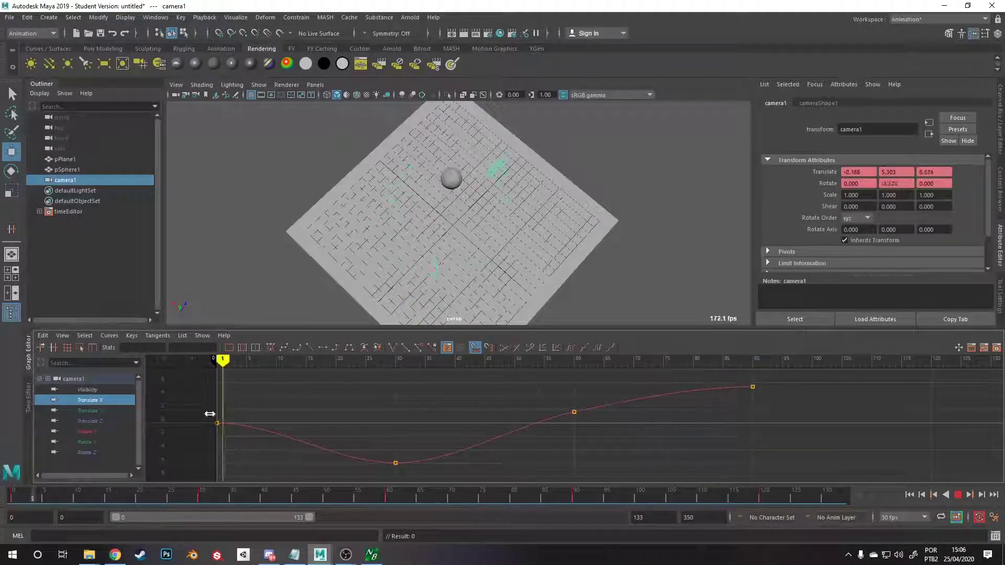
key("alt+v")
left_click_drag(763, 386, 175, 484)
right_click_drag(396, 467, 443, 417)
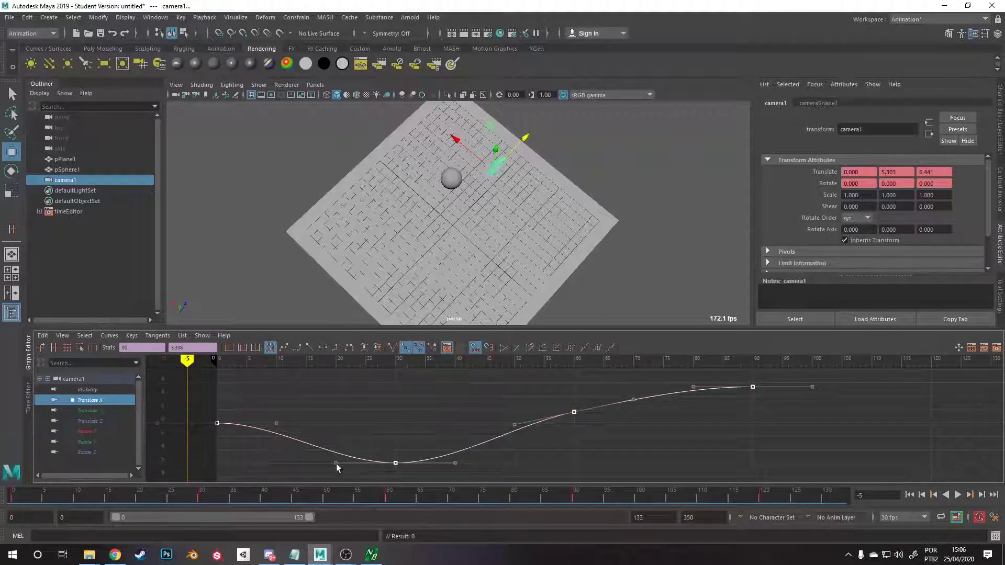
left_click_drag(336, 464, 304, 462)
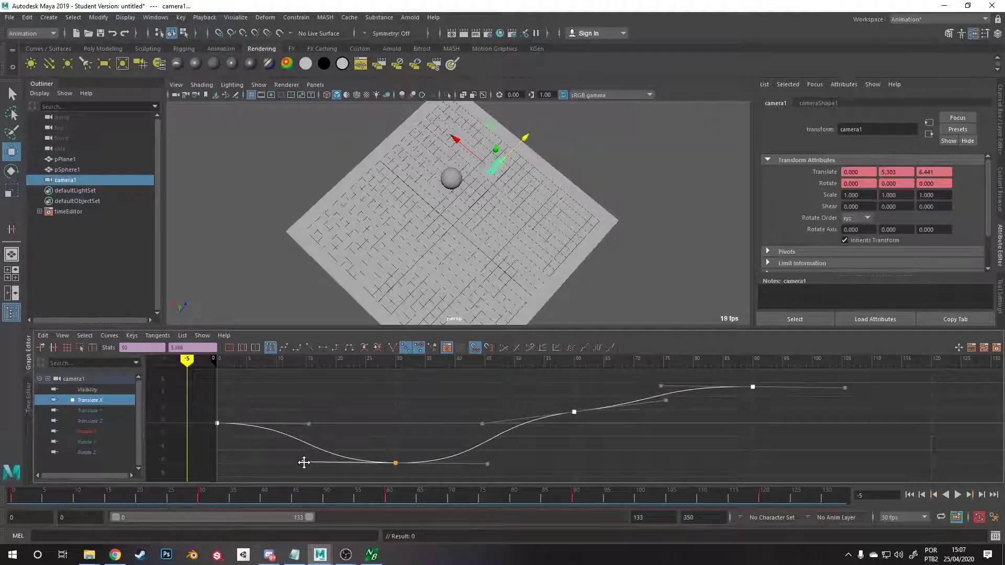
left_click_drag(448, 377, 218, 417)
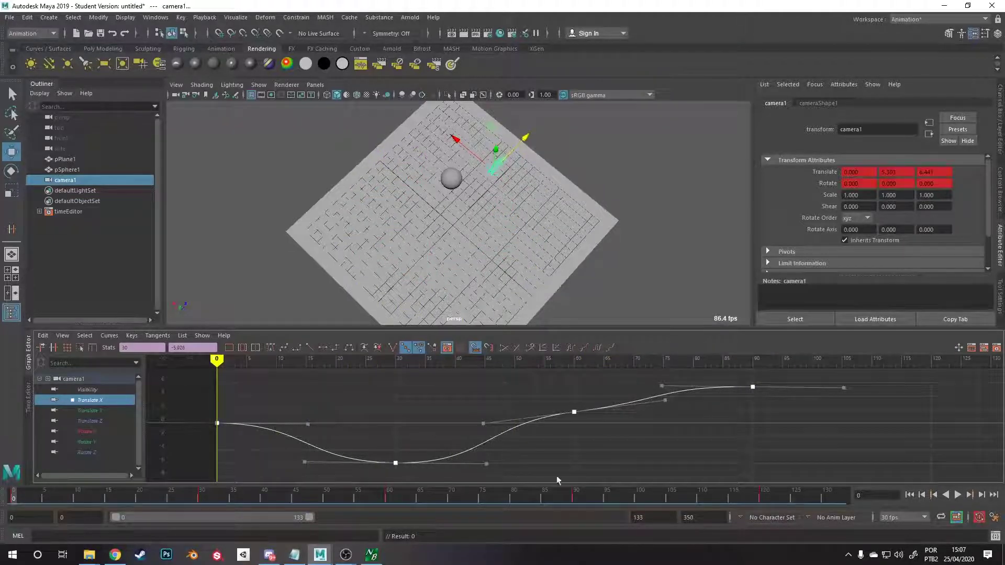
left_click(589, 469)
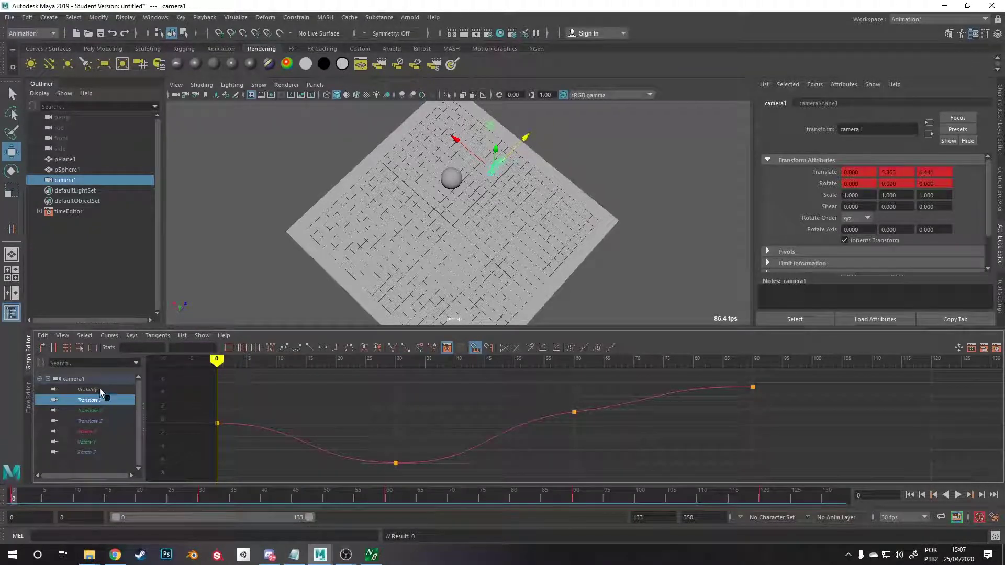
Delete all keys on the camera's translate and rotate curves.
left_click(98, 448, "shift")
key("f")
left_click_drag(850, 377, 262, 476)
key("Delete")
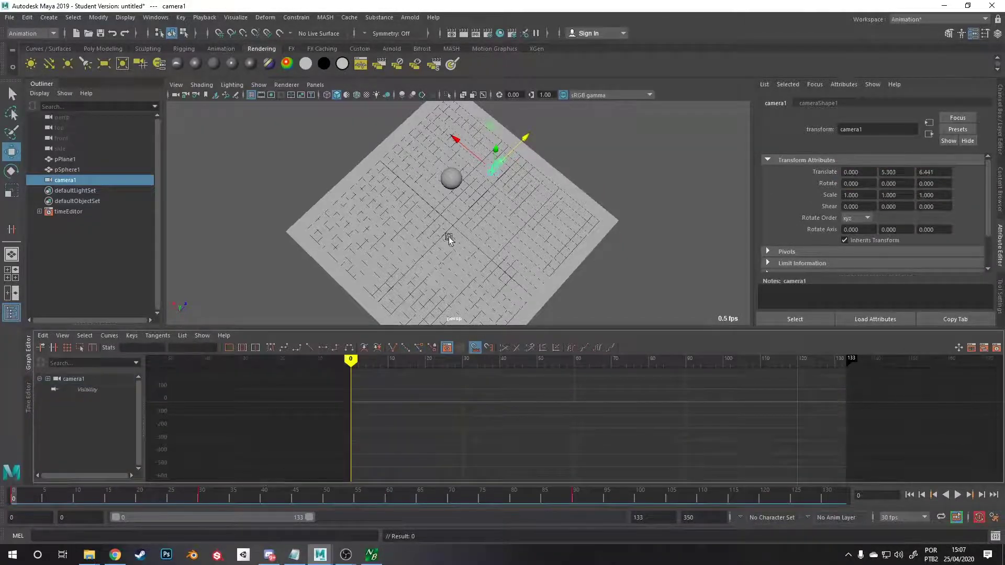
Create a locator at the scene origin.
left_click_drag(490, 246, 206, 149, "alt")
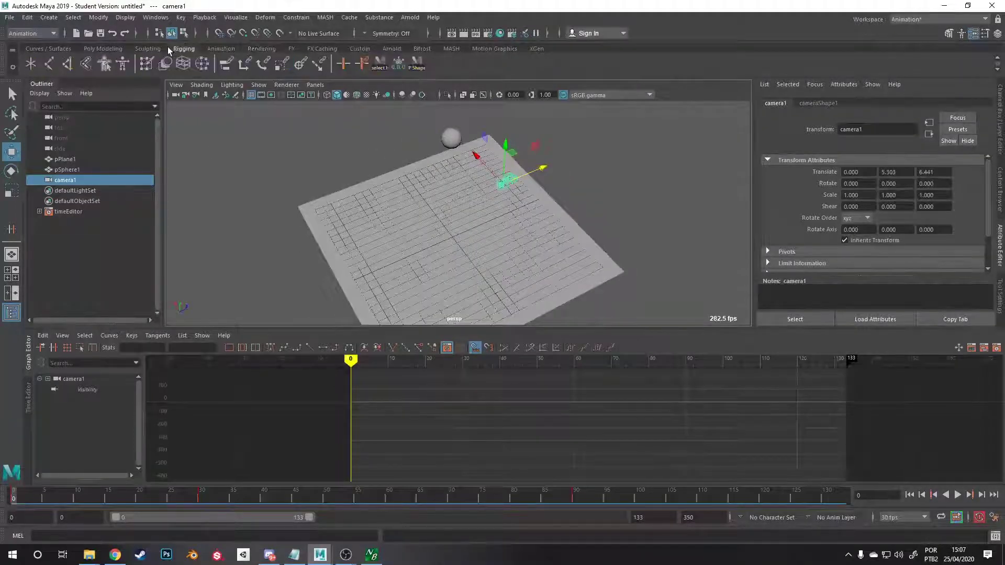
left_click(30, 64)
right_click_drag(443, 192, 459, 269, "alt")
left_click_drag(454, 277, 533, 282, "alt")
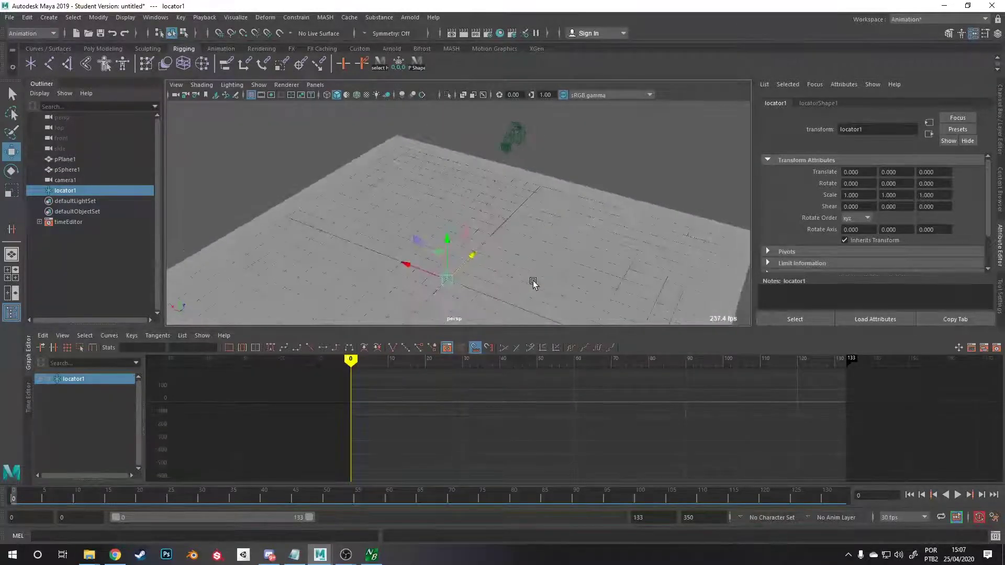
Move the camera to about Y 4.4, Z 9.5, farther back from the locator.
left_click(512, 139)
left_click_drag(512, 139, 586, 192, "alt")
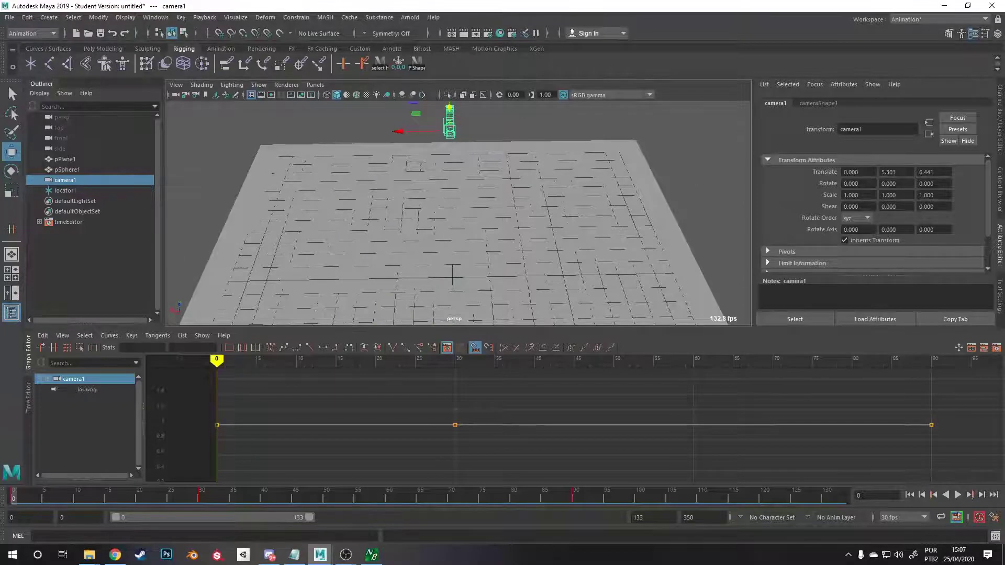
left_click_drag(385, 215, 332, 190, "alt")
left_click_drag(497, 243, 575, 195, "alt")
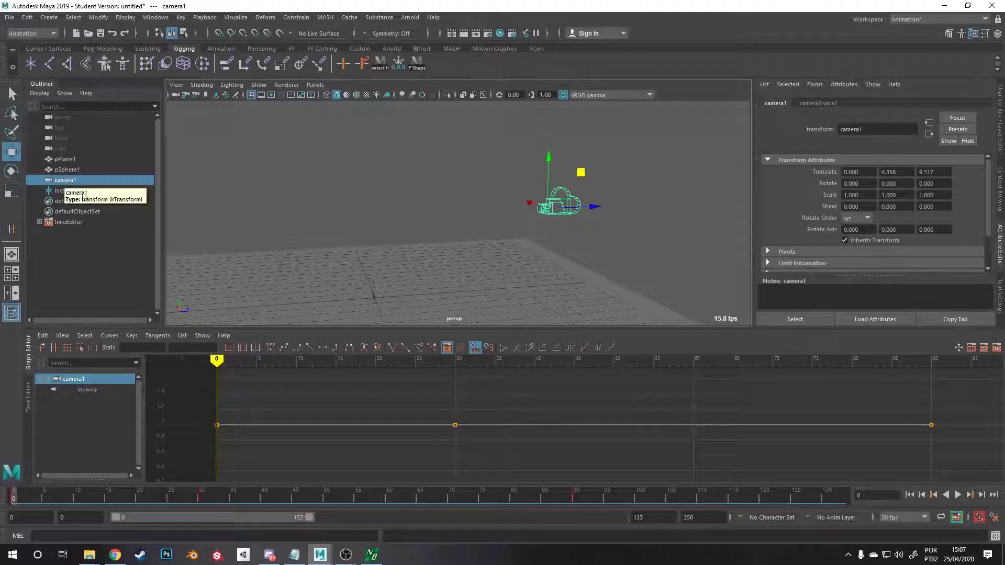
Try parenting camera1 under locator1, inspect the hierarchy, and undo the parenting.
middle_click_drag(68, 181, 64, 193)
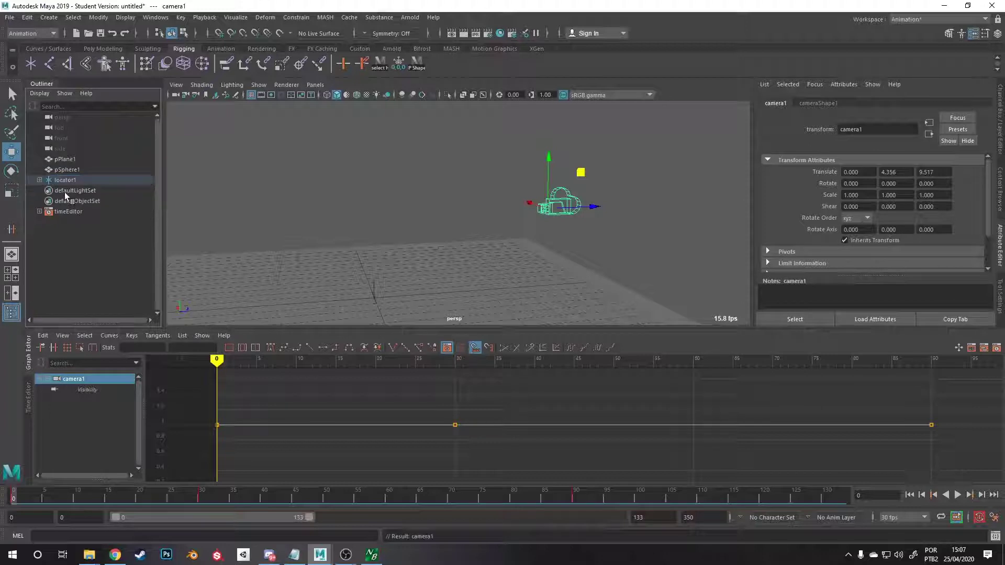
left_click(39, 181)
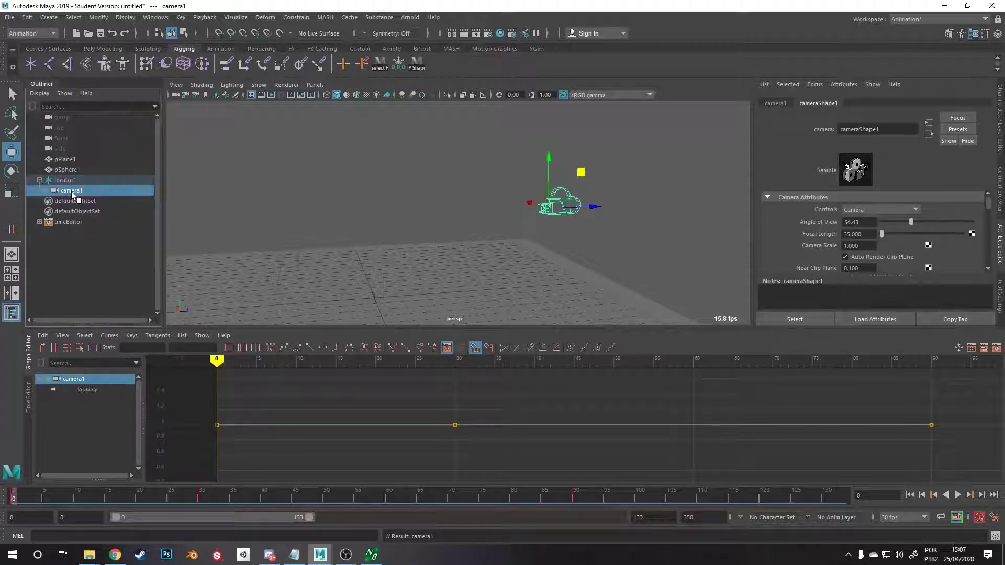
left_click(74, 180)
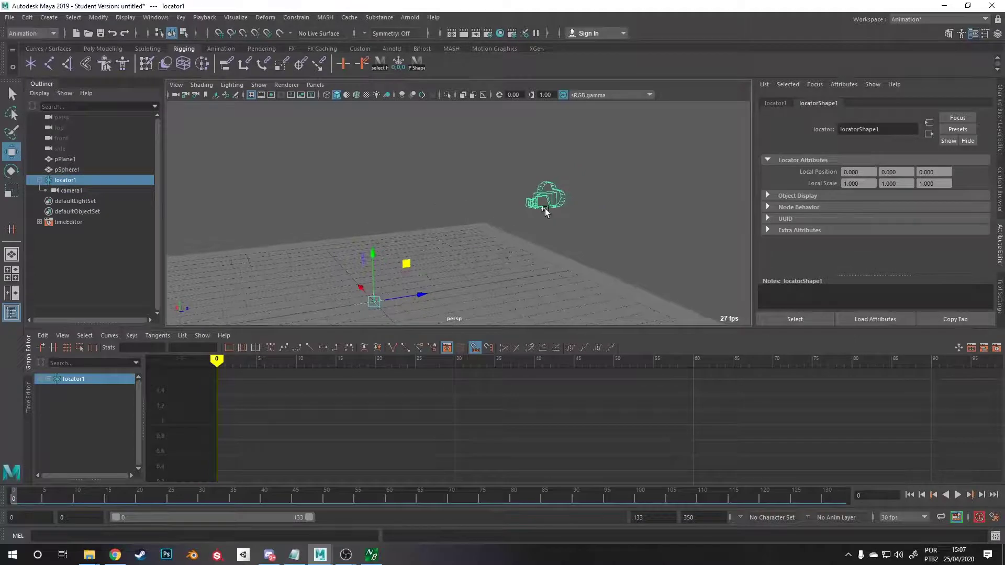
key("ctrl+z")
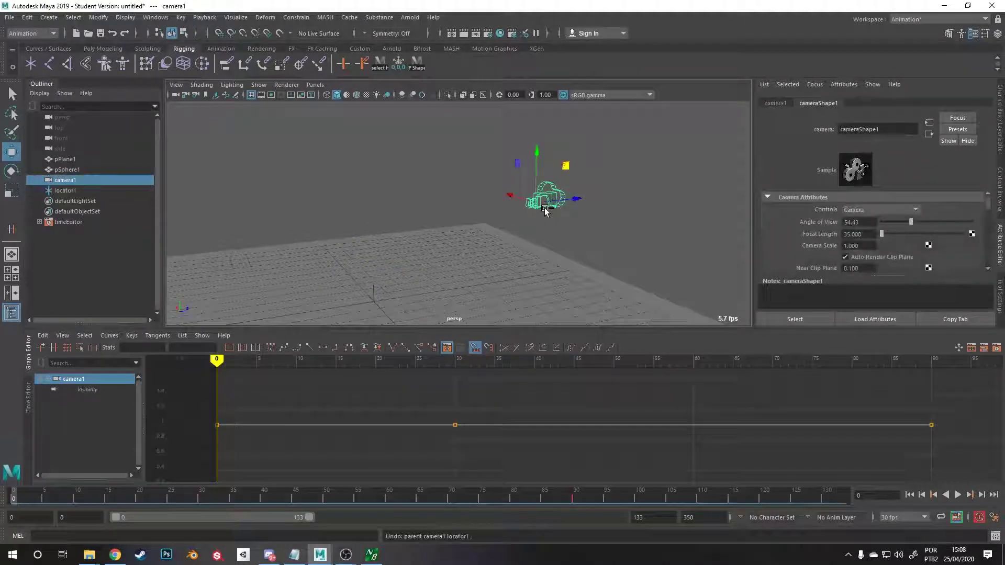
Parent camera1 under locator1 and select the locator on its own.
left_click(373, 297, "shift")
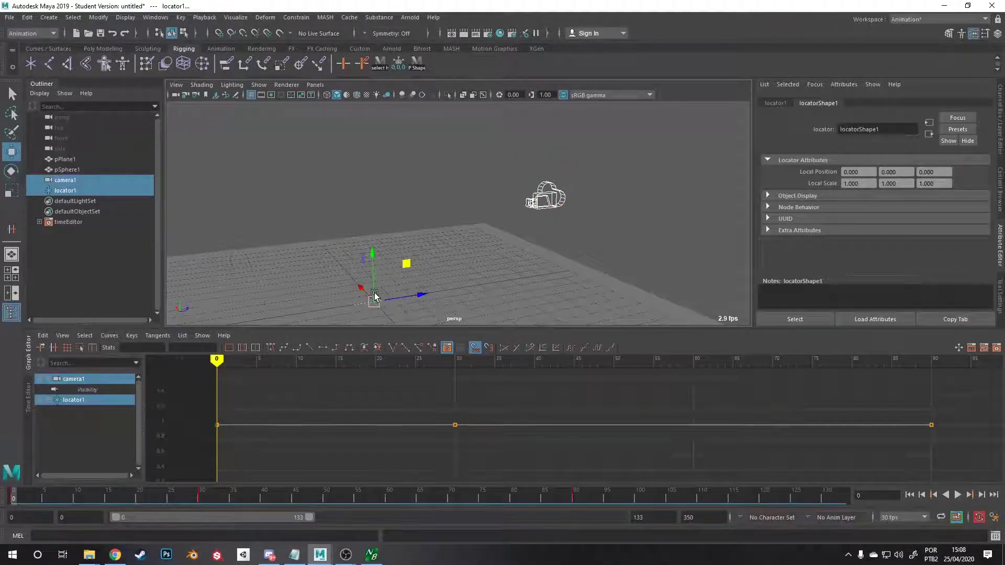
key("p")
left_click_drag(375, 296, 397, 290, "alt")
left_click(379, 290)
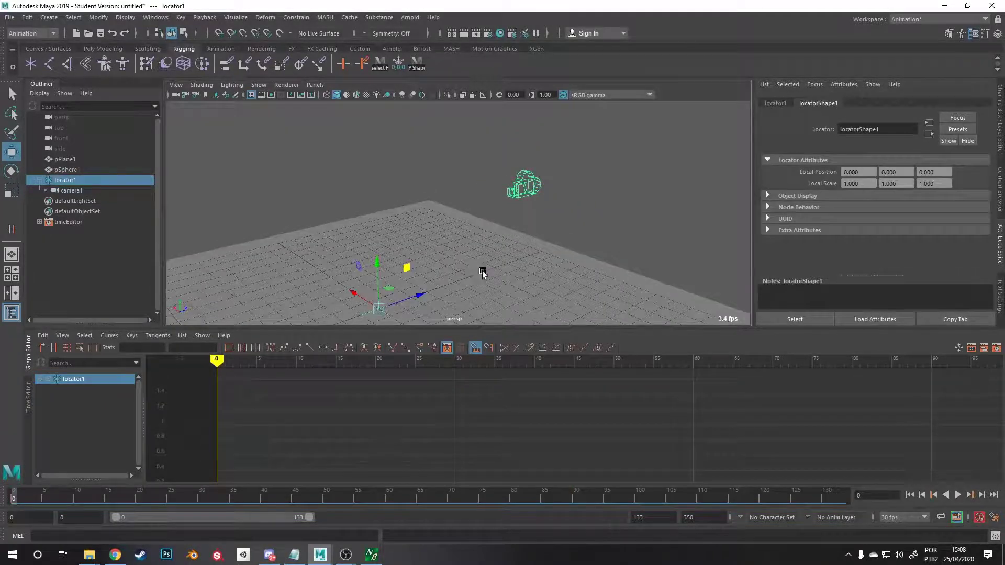
left_click_drag(482, 271, 486, 215, "alt")
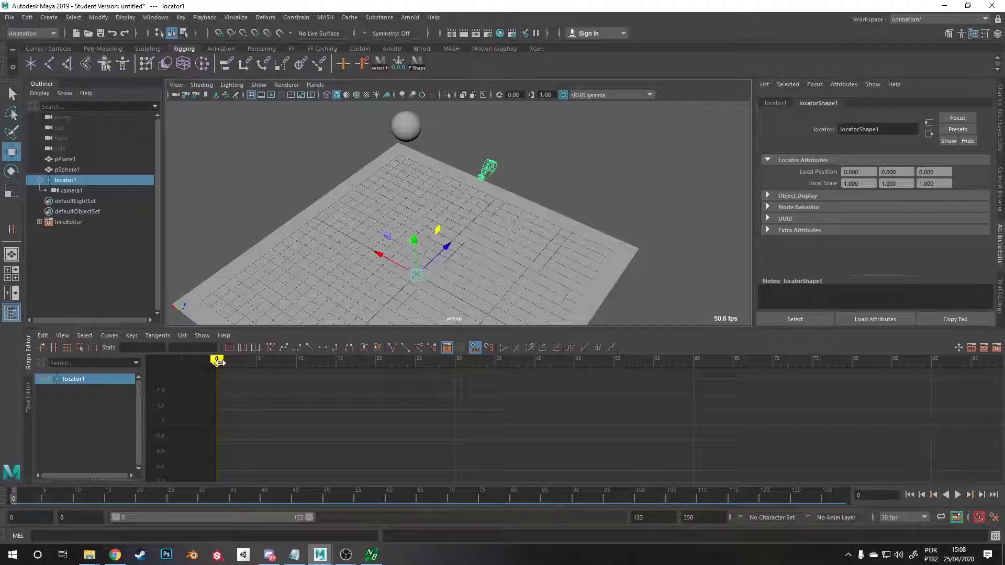
Set a key on locator1's Rotate Y at 0 degrees on frame 0.
mouse_move(217, 361)
left_mouse_down()
mouse_move(258, 361)
mouse_move(184, 361)
mouse_move(225, 361)
mouse_move(217, 366)
left_mouse_up()
key("e")
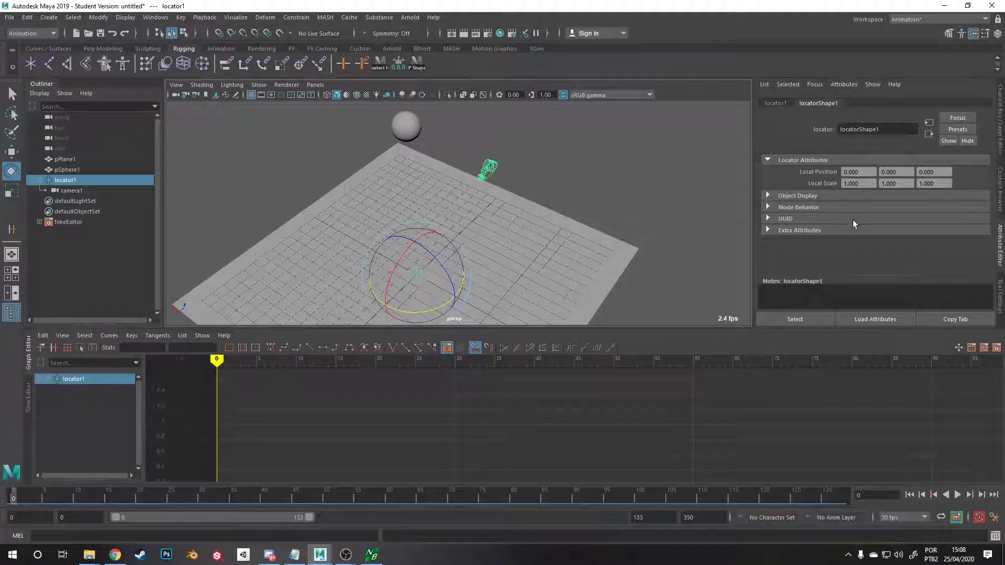
left_click(774, 103)
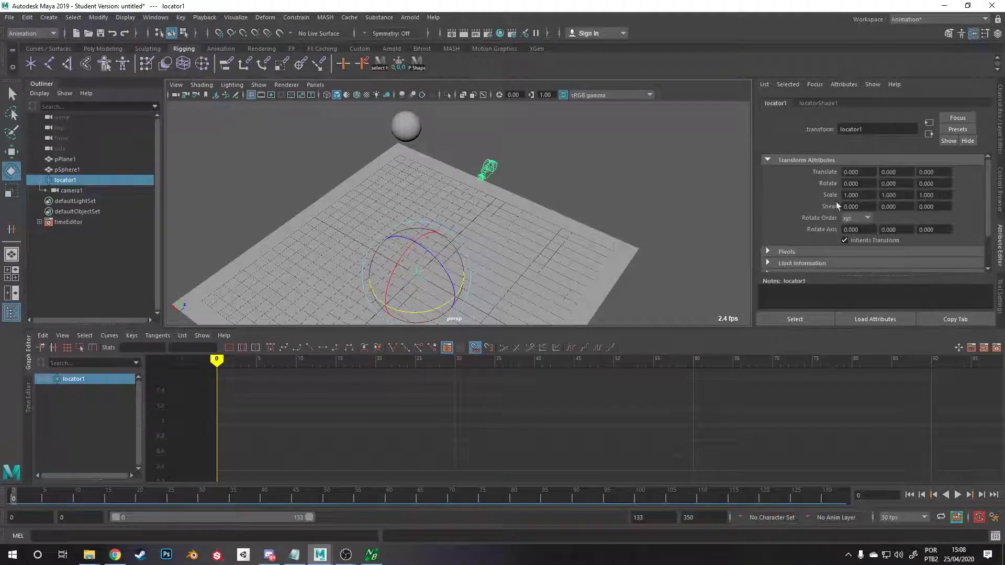
left_click_drag(408, 314, 406, 309)
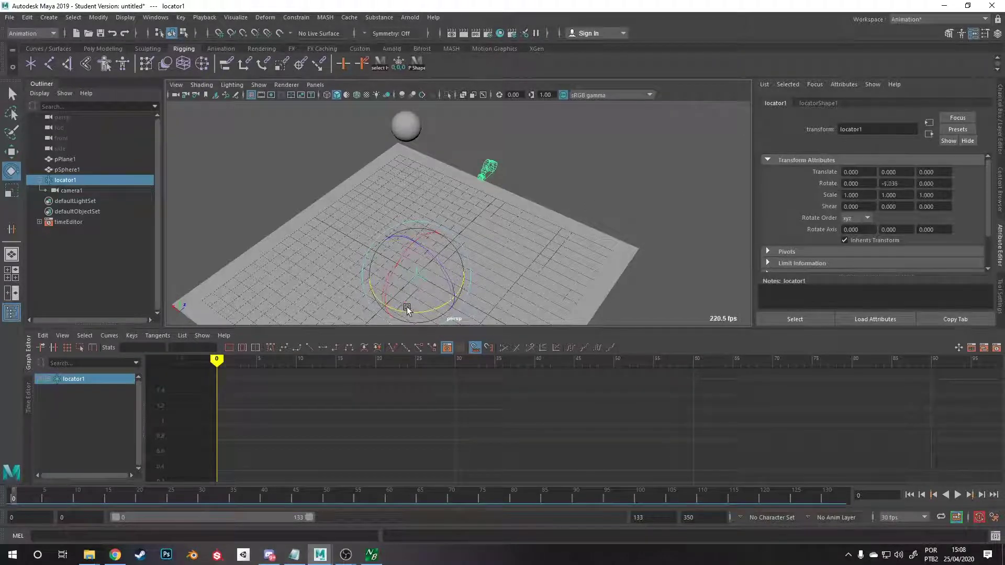
key("ctrl+z")
right_click(895, 183)
left_click(908, 201)
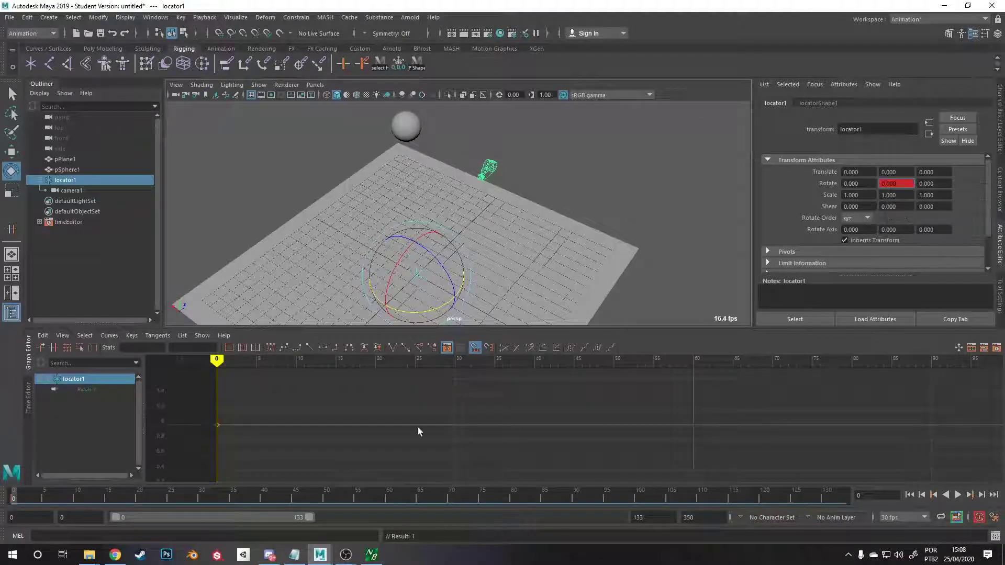
Key locator1's Rotate Y at 360 degrees on frame 60 and play back the rotation.
left_click_drag(418, 365, 693, 361)
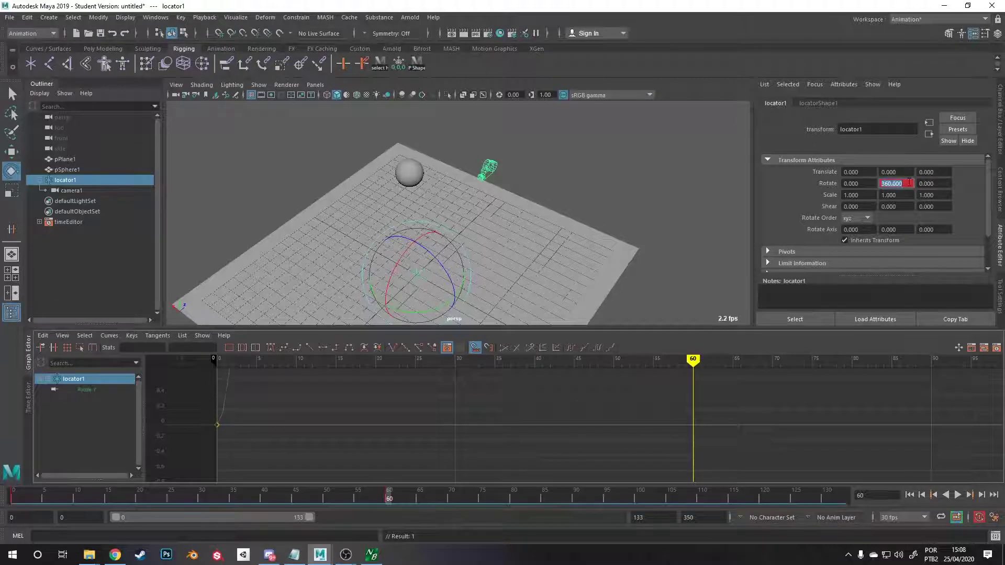
scroll(591, 413, "down", 4)
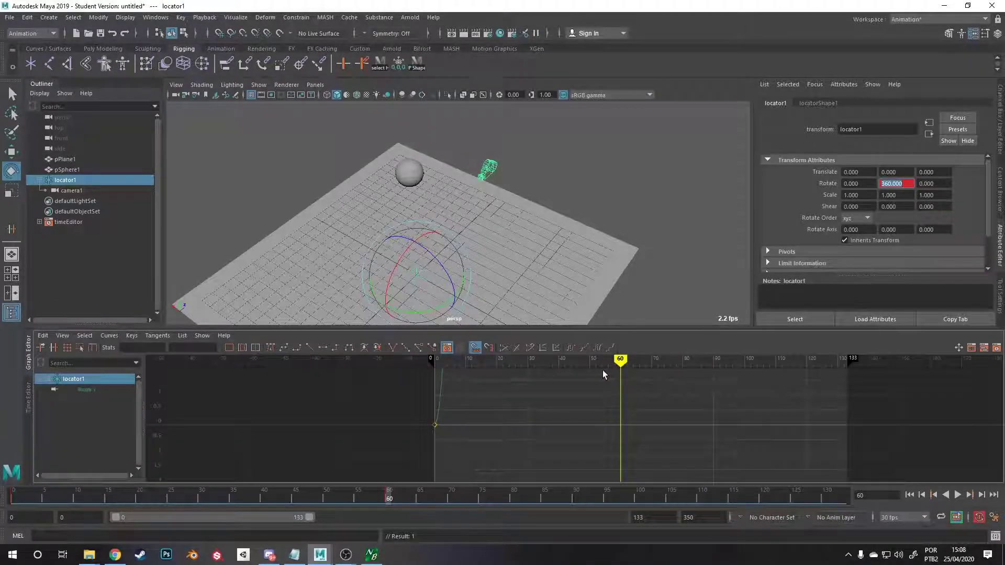
key("alt+v")
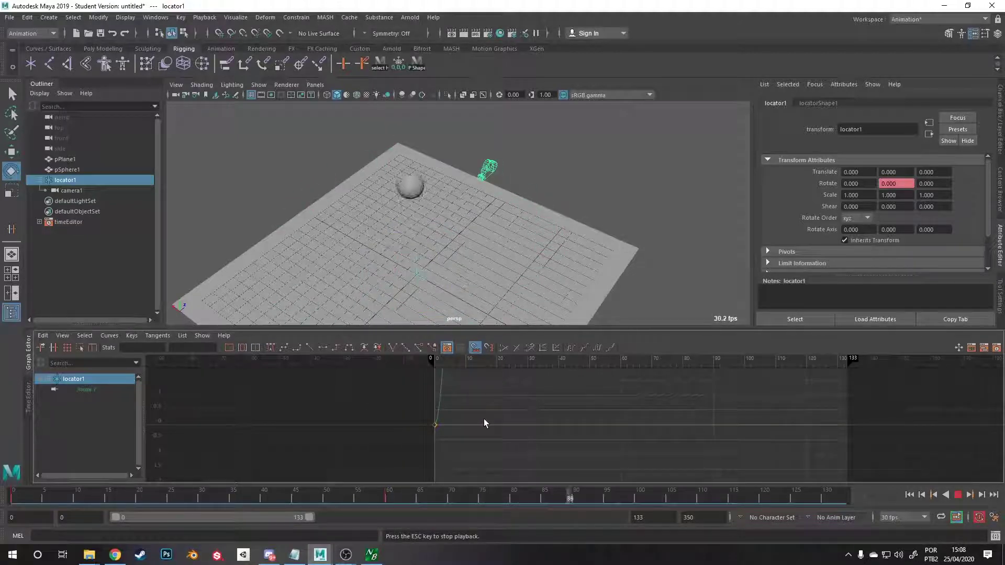
key("Escape")
Change both keys of locator1's Rotate Y curve to linear tangents.
left_click(428, 360)
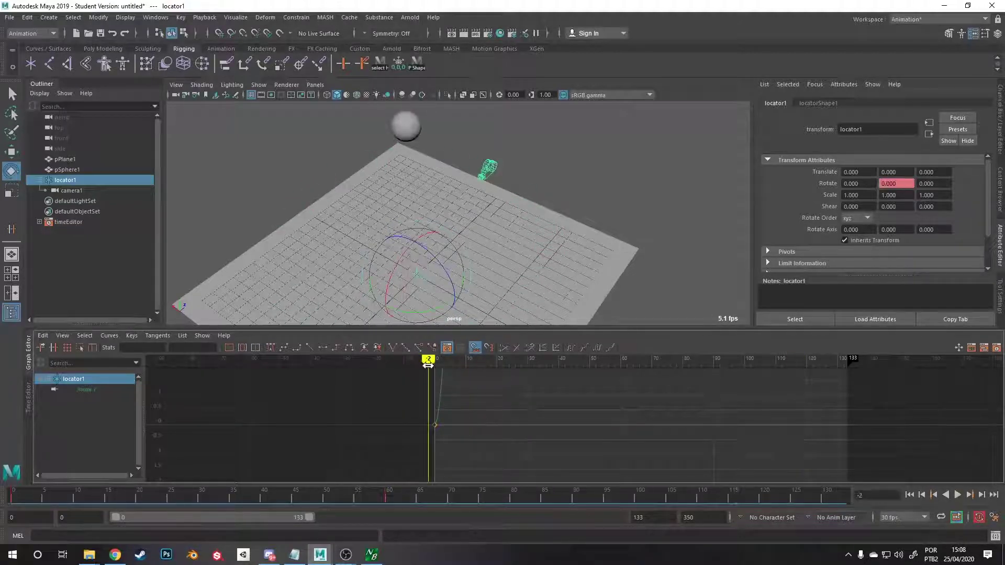
key("a")
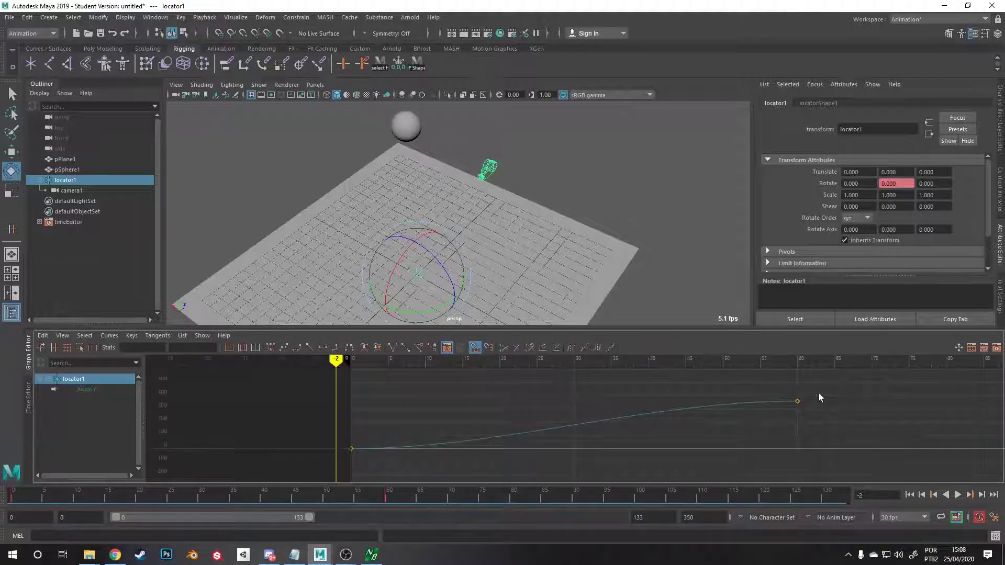
left_click_drag(837, 387, 341, 459)
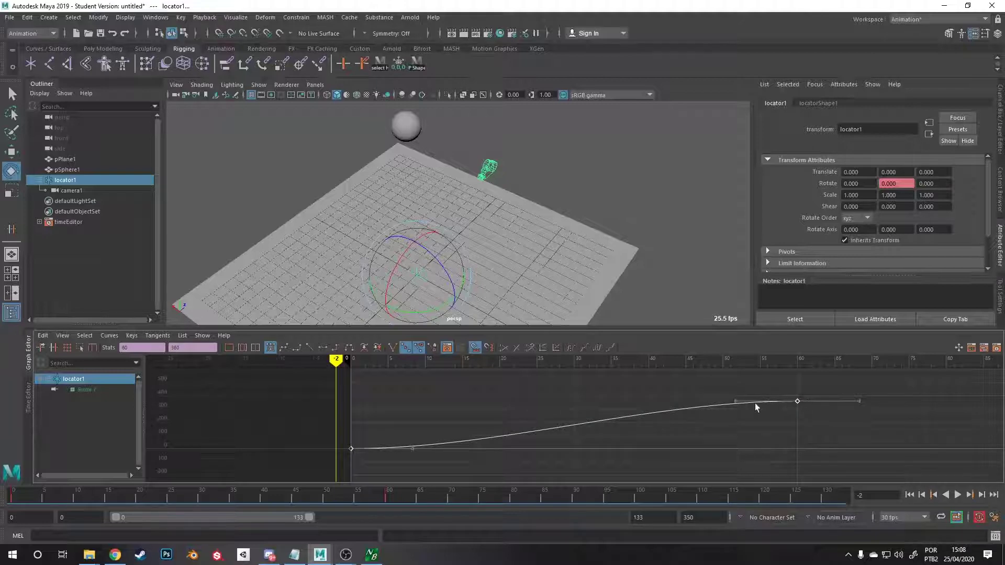
mouse_move(453, 370)
left_mouse_down()
mouse_move(384, 375)
mouse_move(784, 398)
left_mouse_up()
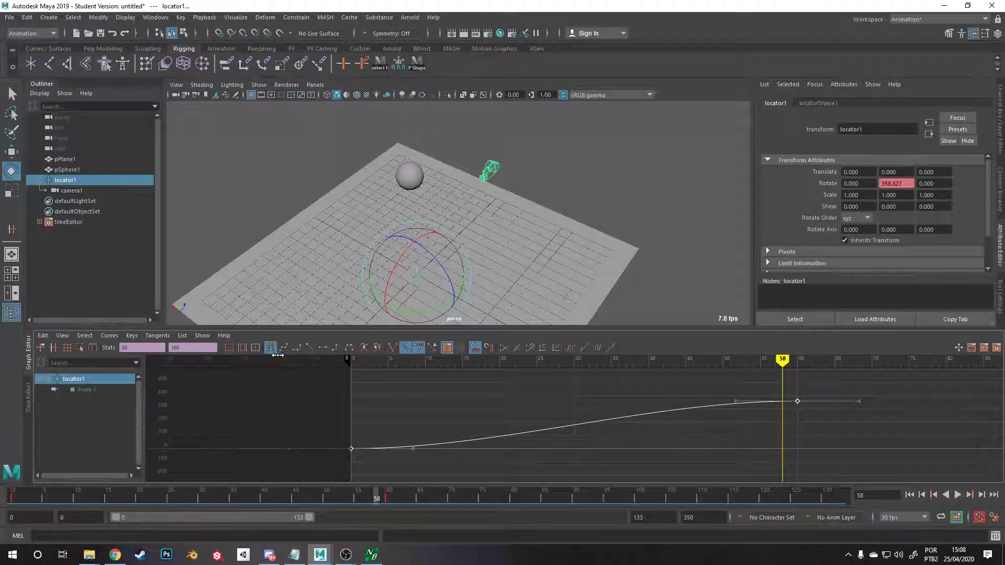
left_click(308, 351)
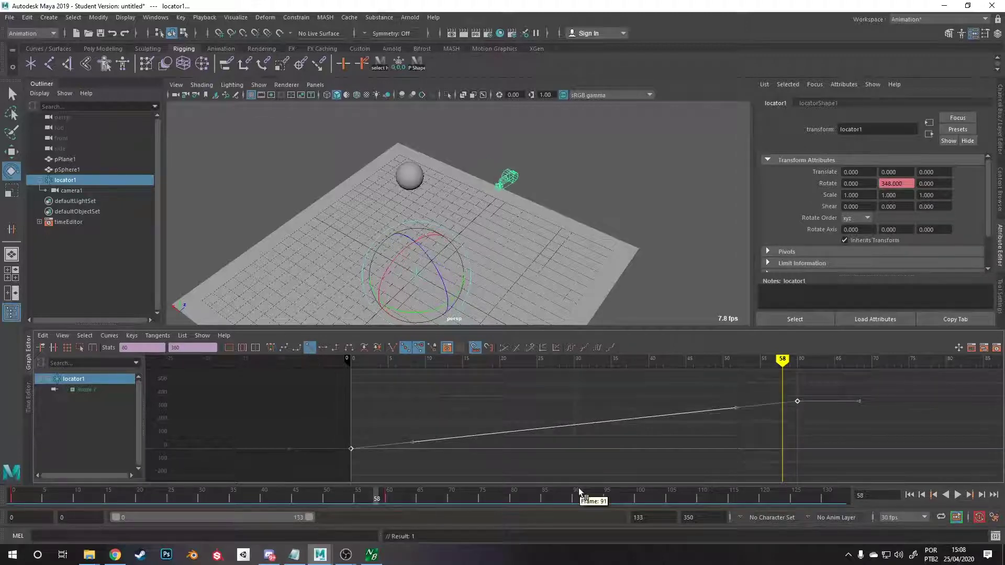
left_click(590, 470)
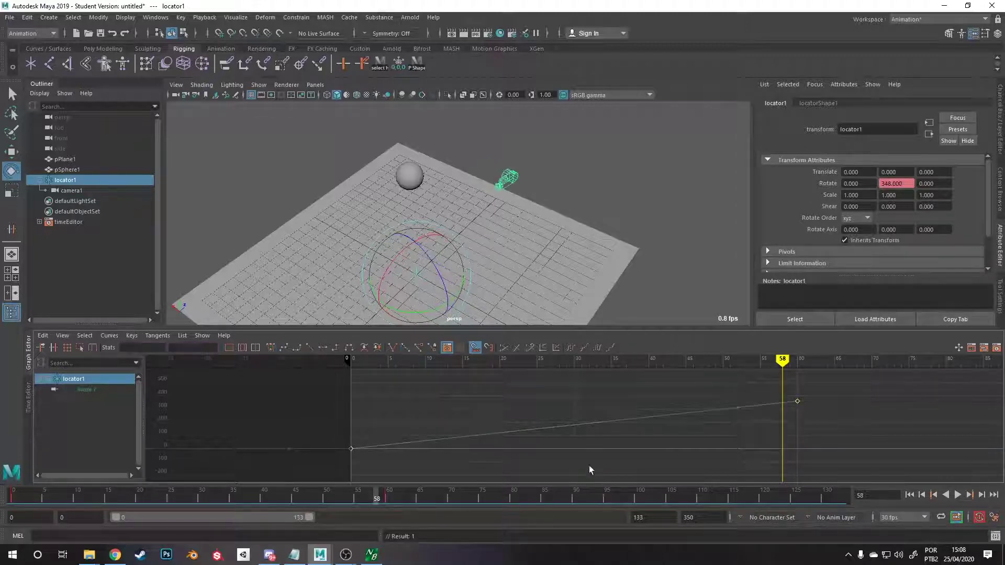
Shift locator1's last Rotate Y key to frame 133, keeping its value at 360, and play back the camera's circling motion.
left_click(796, 403)
key("a")
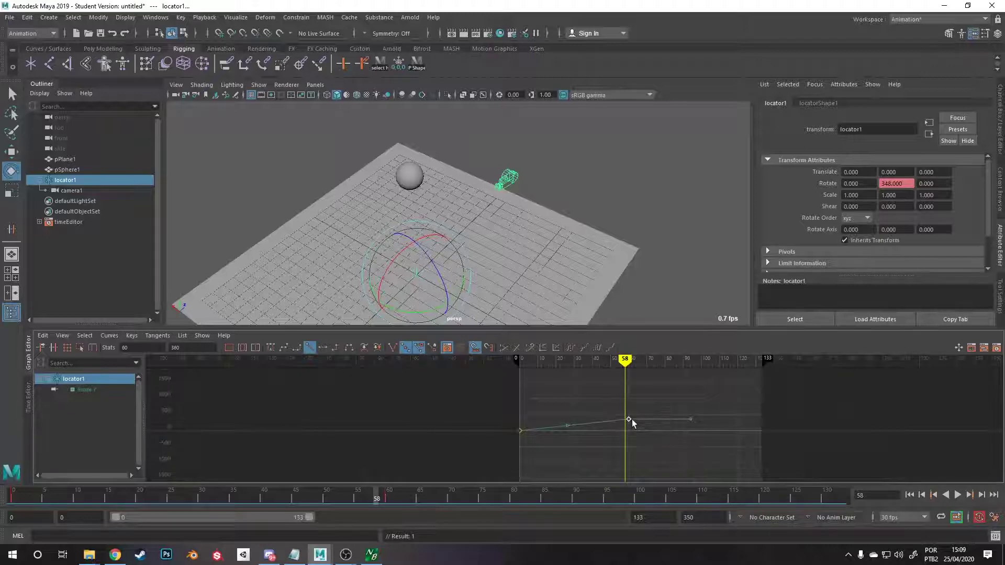
middle_click_drag(631, 428, 724, 417)
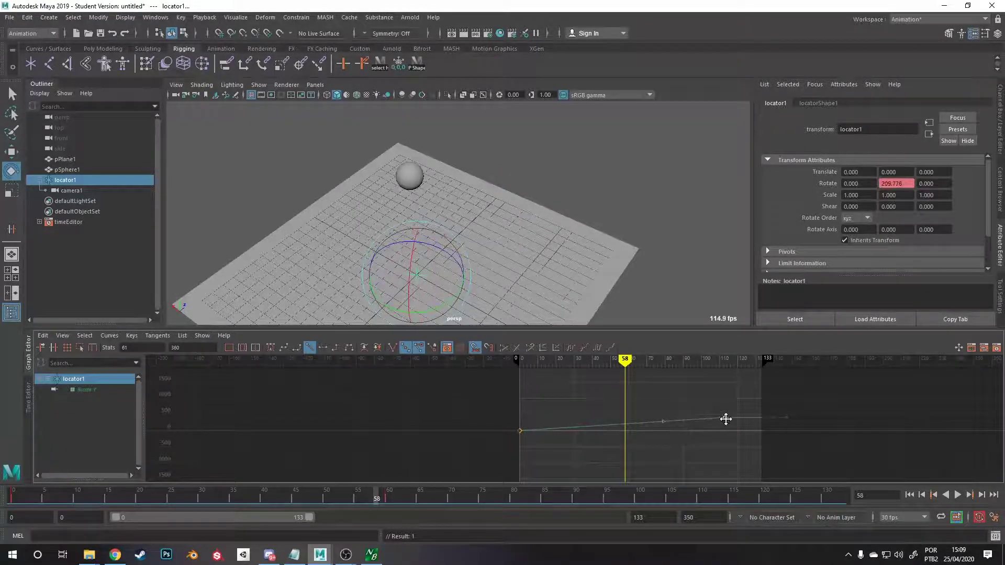
key("ctrl+z")
middle_click_drag(630, 421, 762, 456)
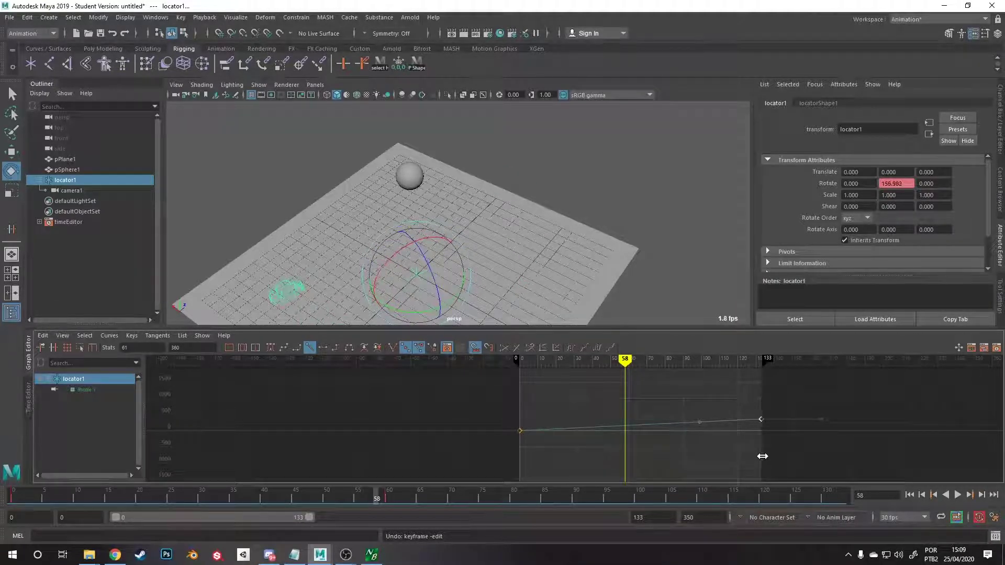
key("alt+v")
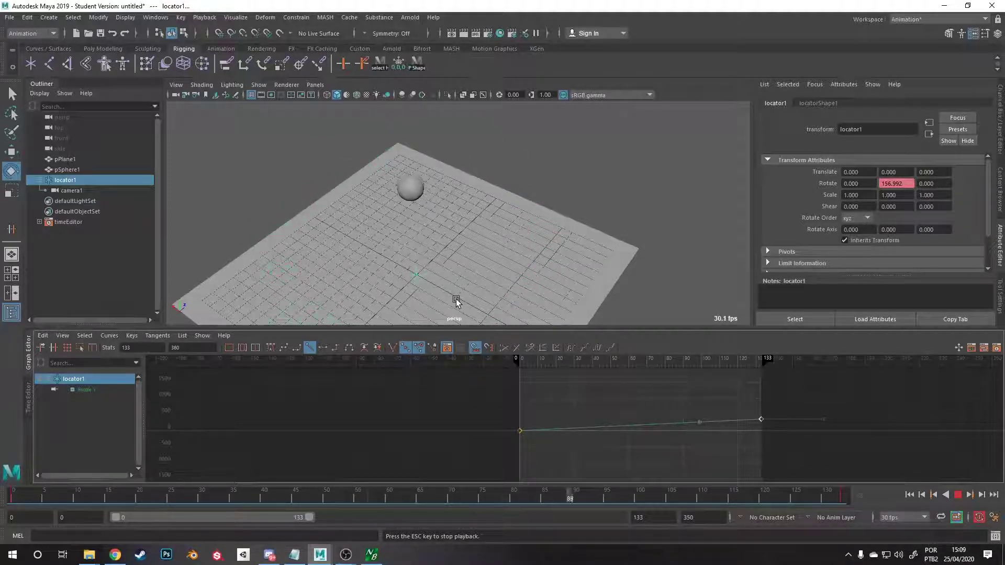
left_click_drag(456, 299, 443, 257, "alt")
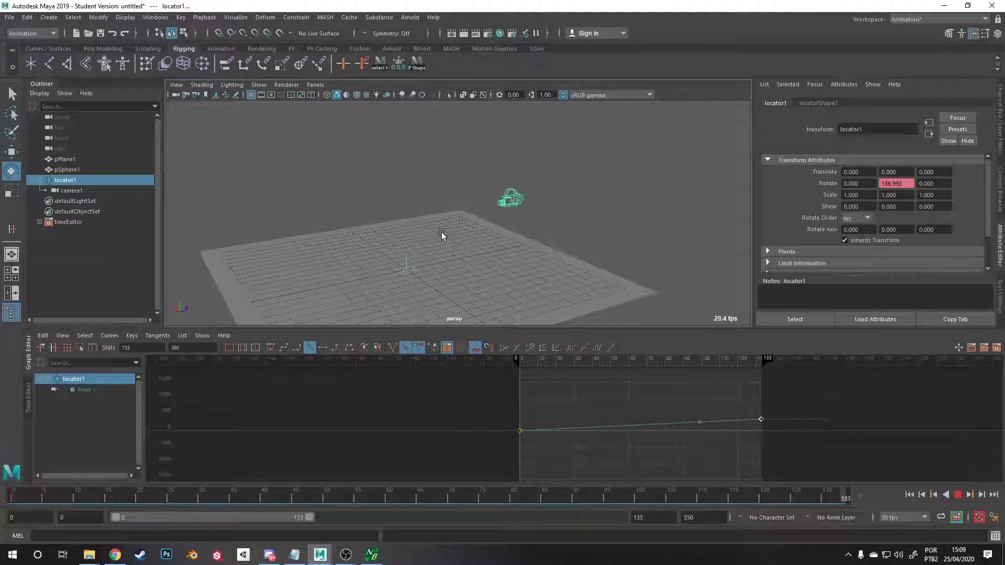
mouse_move(437, 241)
left_mouse_down("alt")
mouse_move(442, 218)
mouse_move(431, 264)
mouse_move(401, 201)
mouse_move(446, 242)
mouse_move(438, 240)
left_mouse_up("alt")
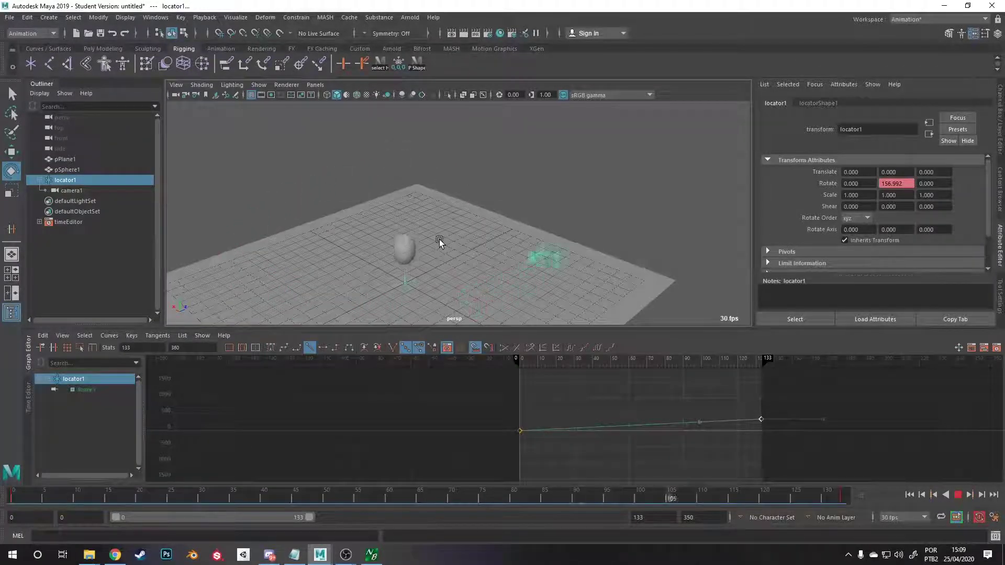
left_click_drag(405, 236, 430, 250, "alt")
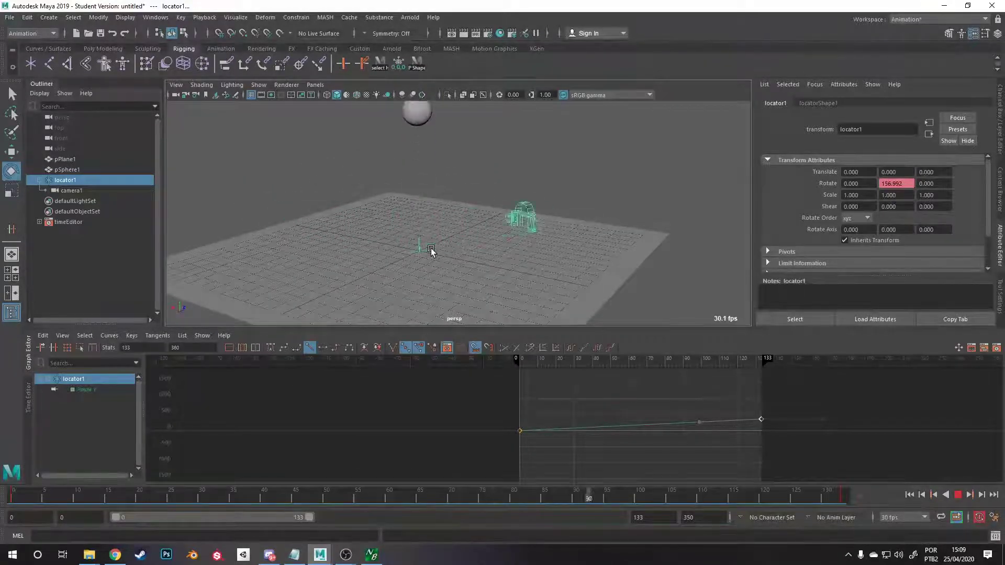
key("Escape")
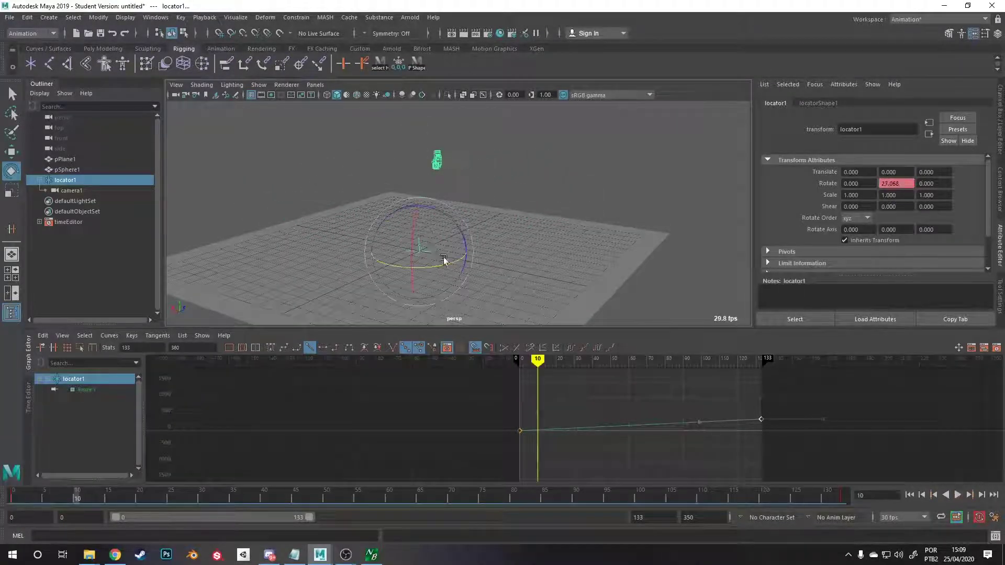
Apply an Aim constraint that points camera1 at pSphere1 and scrub back to frame 3 to check it.
left_click_drag(546, 358, 595, 358)
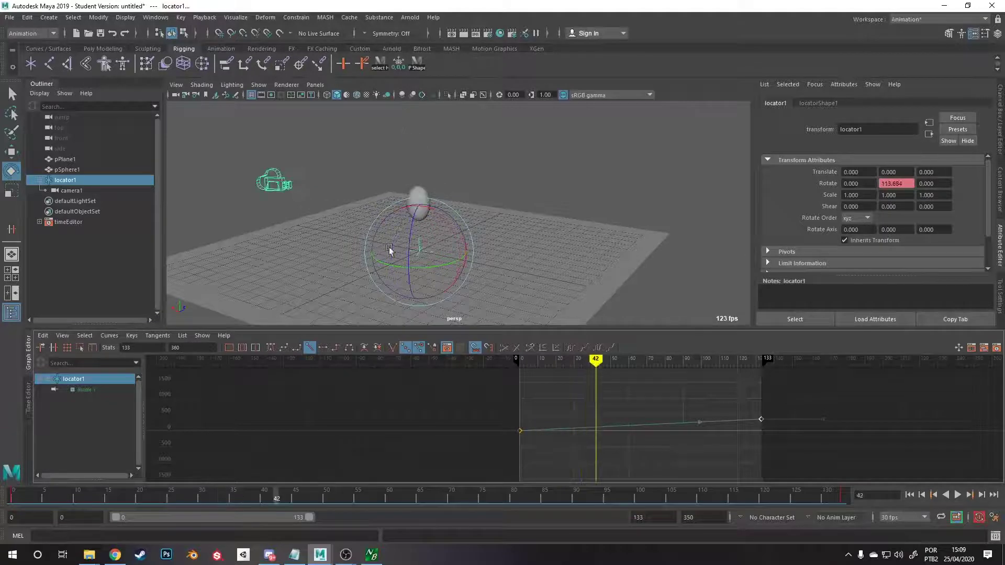
left_click(322, 193)
left_click(276, 182)
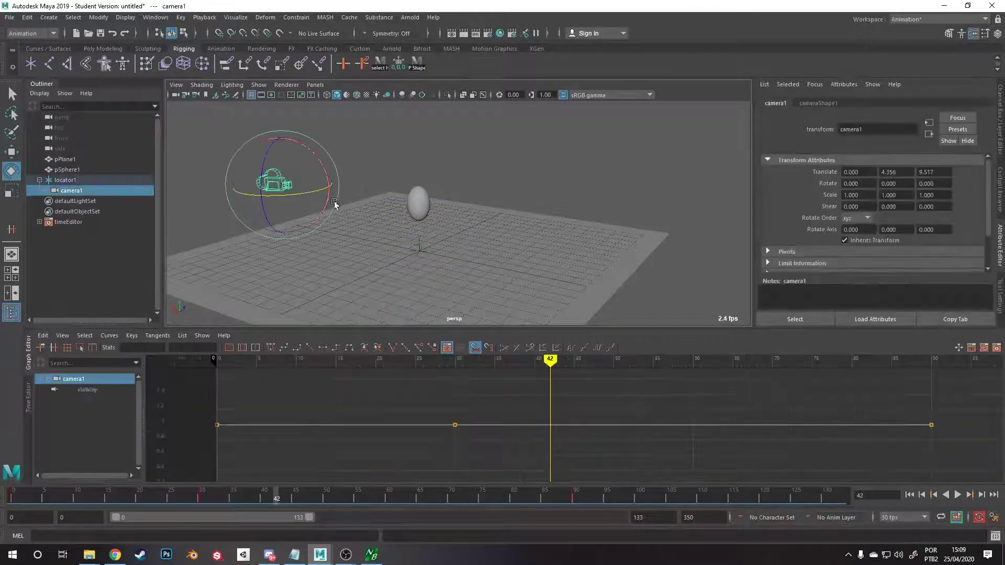
key("w")
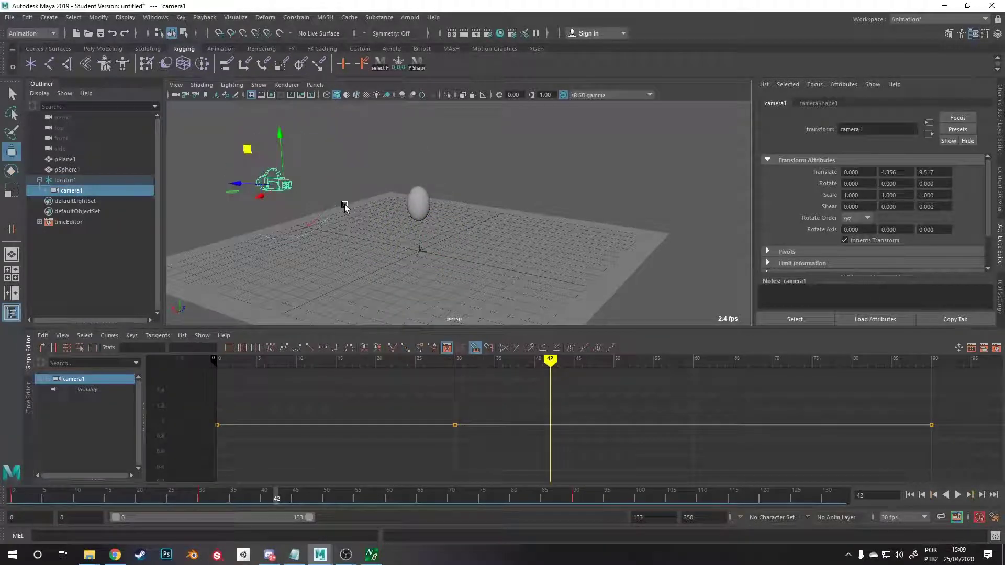
left_click(418, 198, "shift")
left_click(272, 182, "shift")
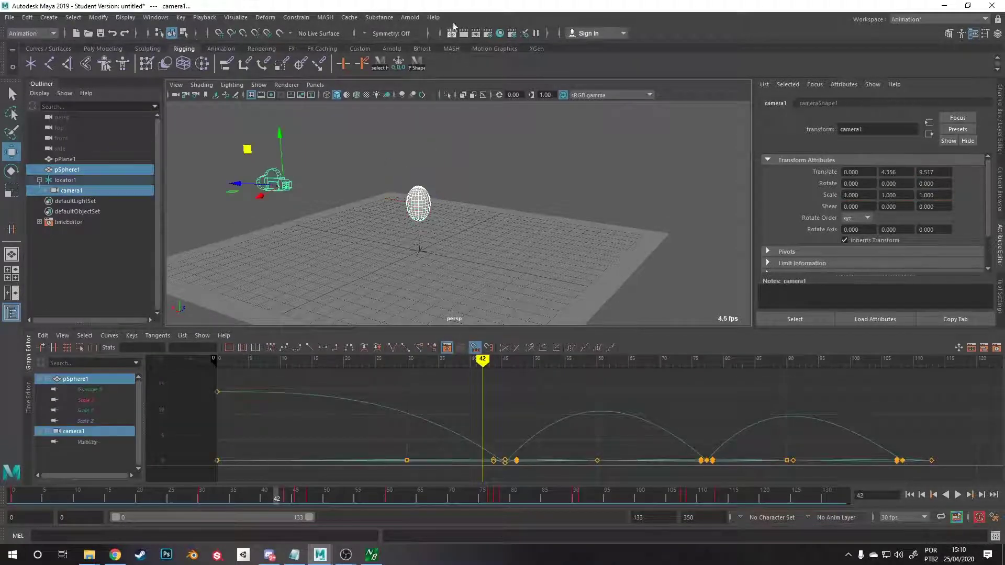
left_click(296, 18)
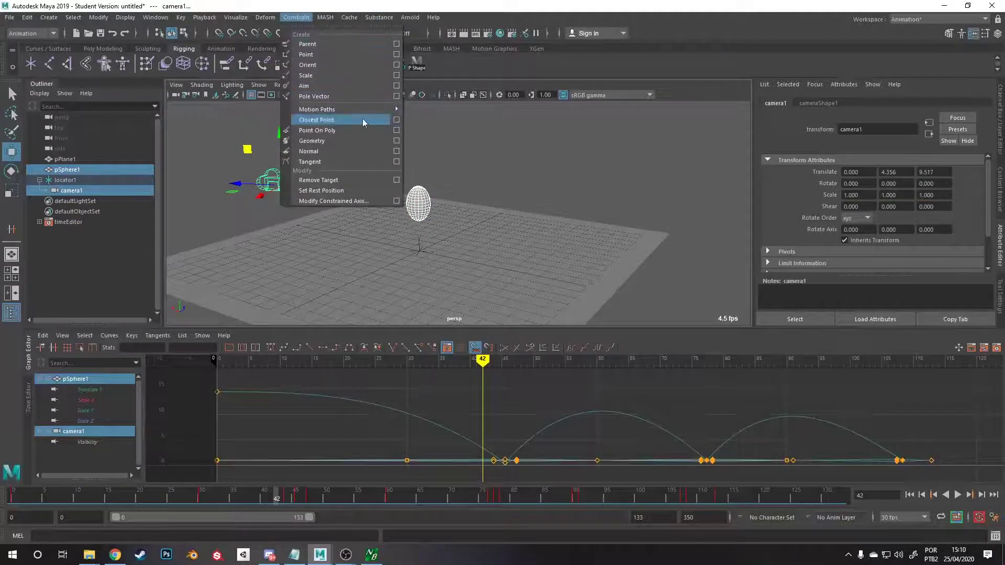
left_click(362, 85)
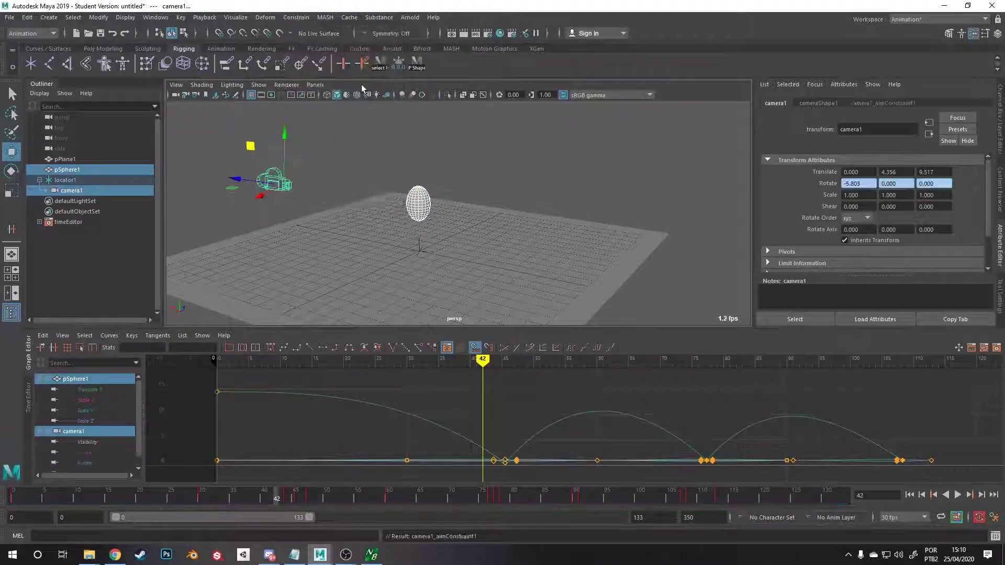
left_click_drag(486, 363, 236, 363)
Turn on shadows in the perspective viewport.
scroll(385, 246, "up", 4)
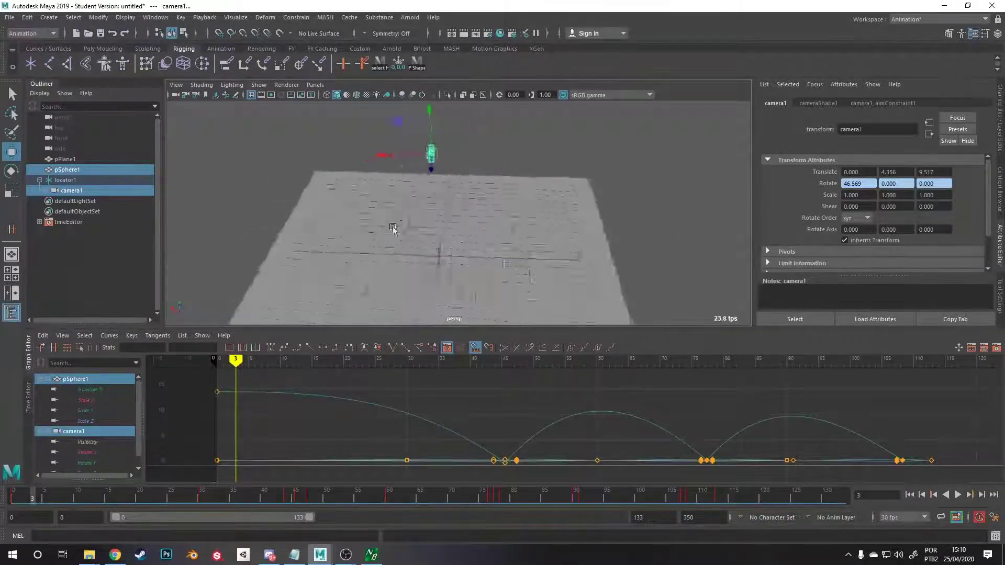
scroll(367, 212, "down", 2)
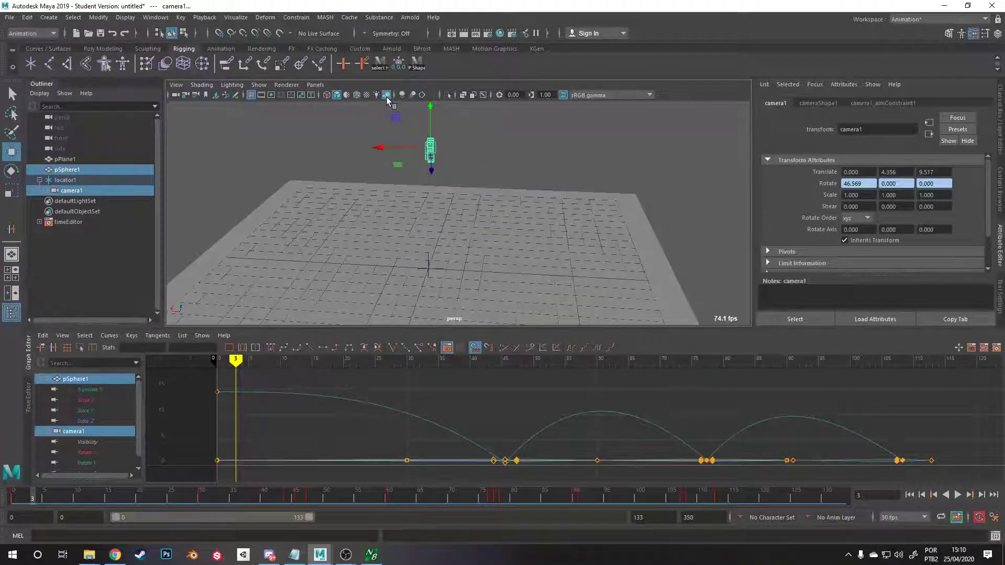
left_click(387, 95)
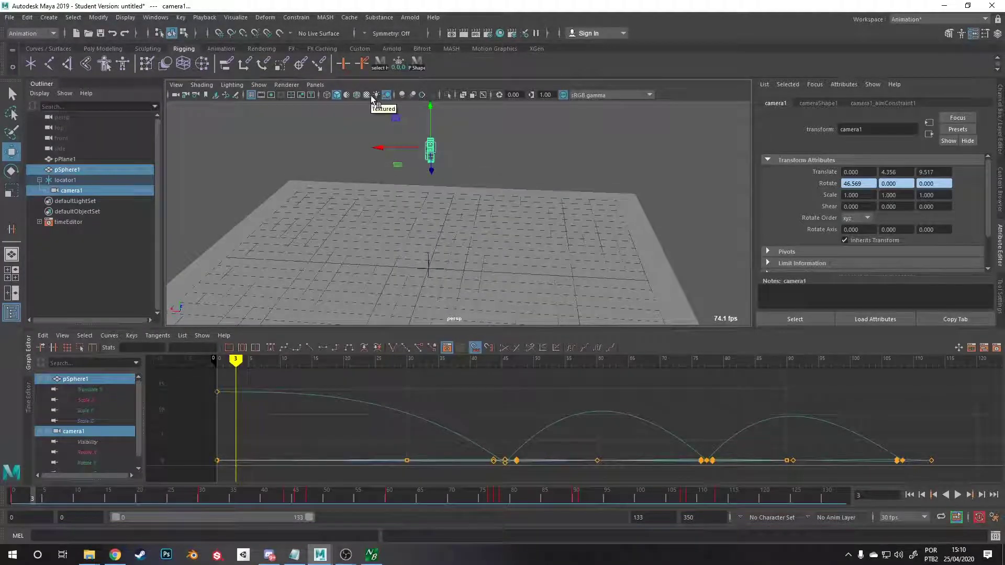
left_click_drag(359, 218, 330, 222, "alt")
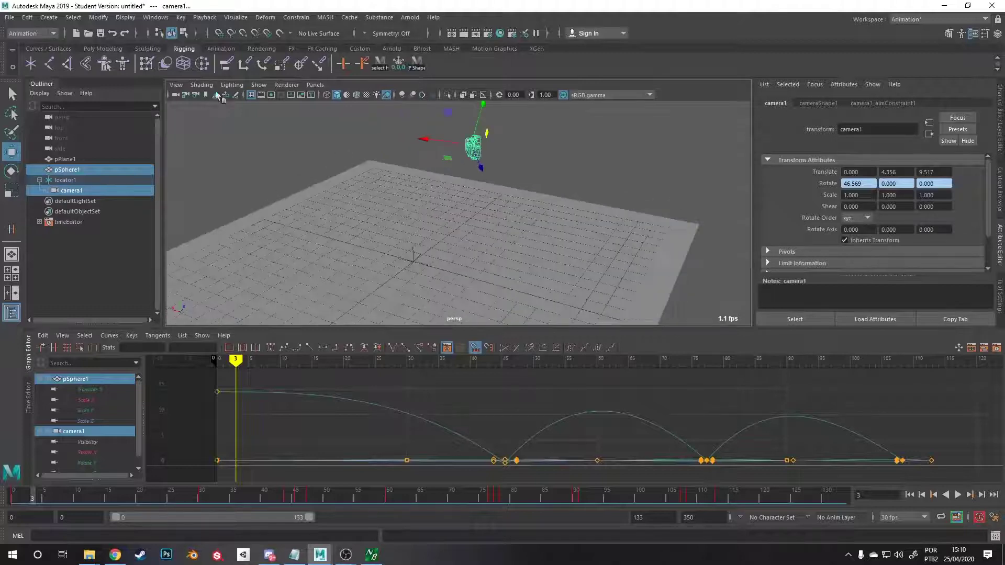
Create a directional light, rotate it about -89 degrees in X, and move it to about 8.97, 3.24, 0.03.
left_click(262, 48)
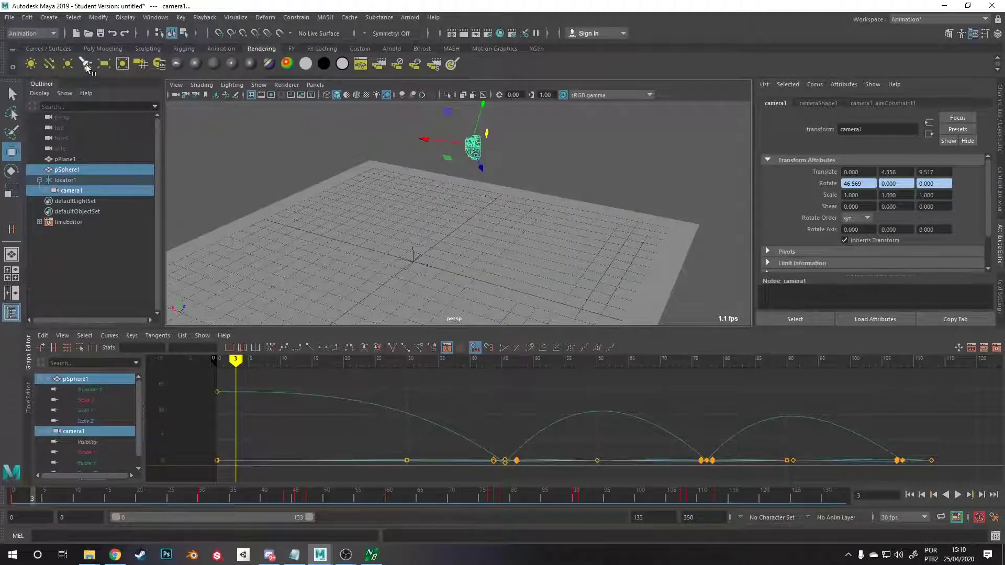
left_click(50, 66)
key("e")
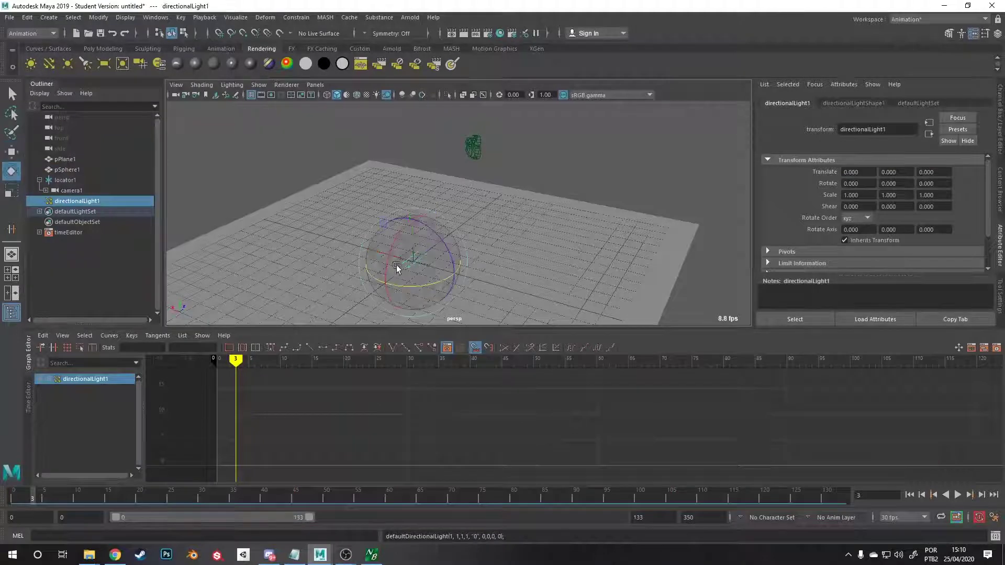
left_click_drag(399, 269, 388, 312)
key("w")
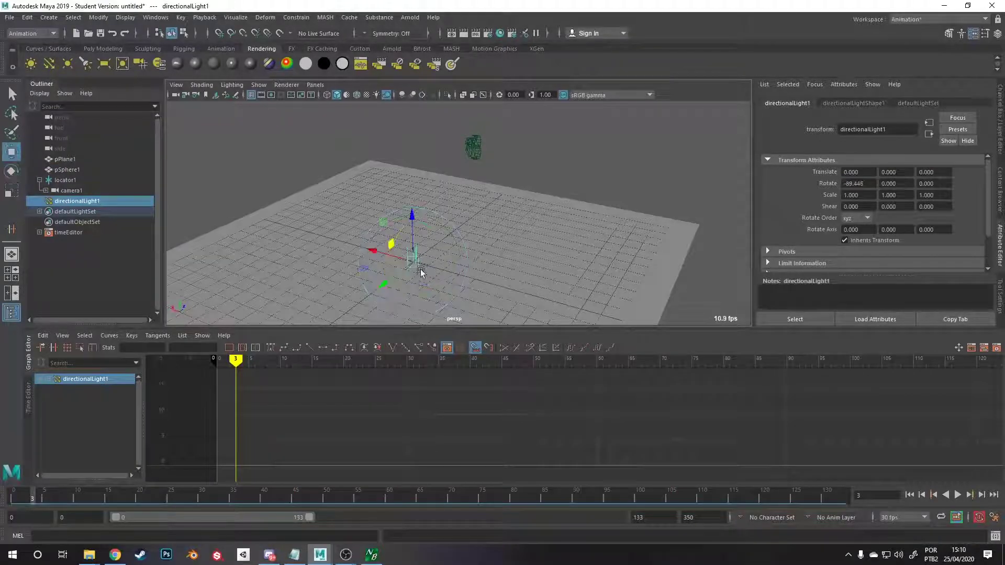
middle_click_drag(381, 224, 322, 110)
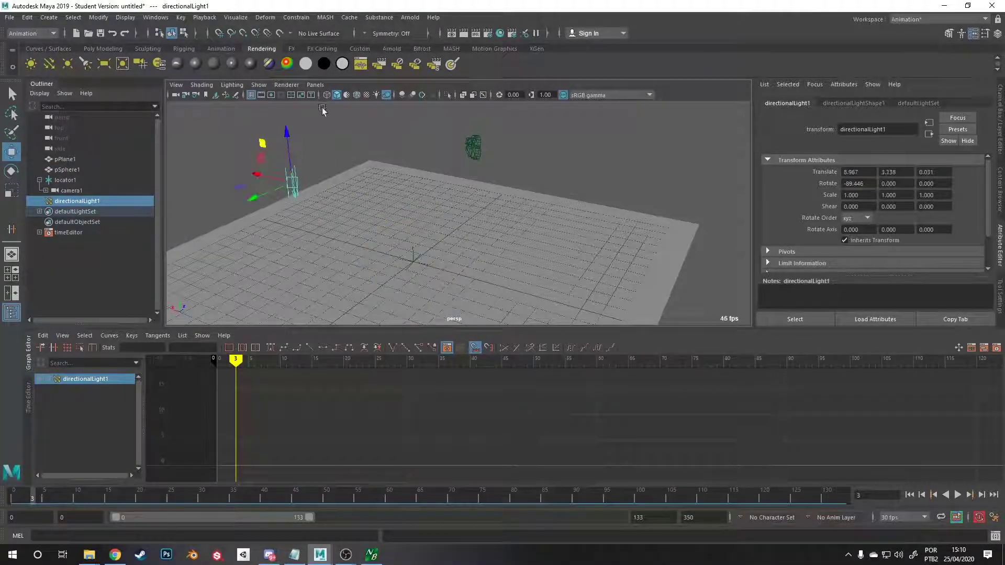
Light the viewport with all scene lights and play the animation to check the ball's shadow.
left_click(377, 95)
left_click_drag(372, 168, 404, 182, "alt")
left_click_drag(401, 226, 344, 215, "alt")
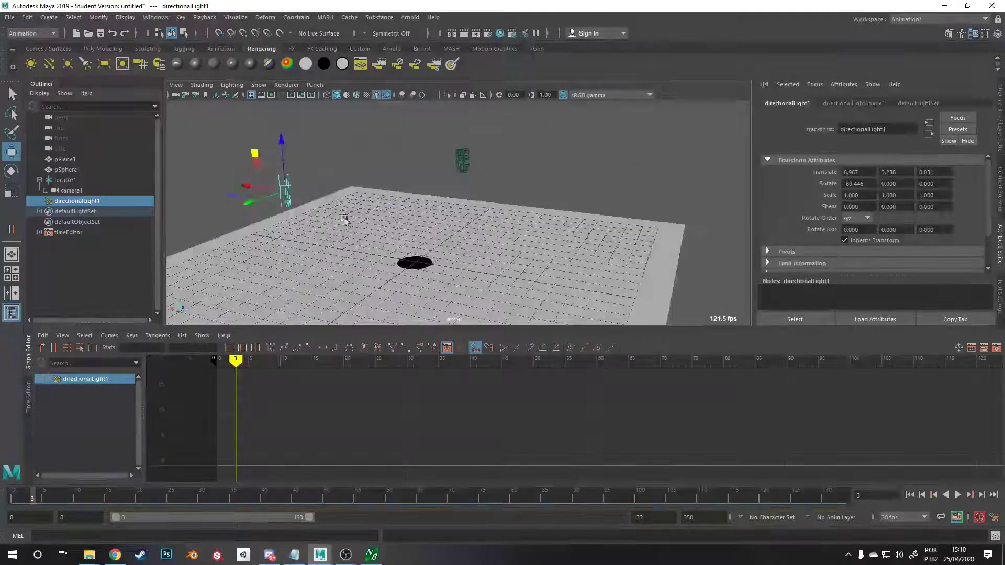
key("alt+v")
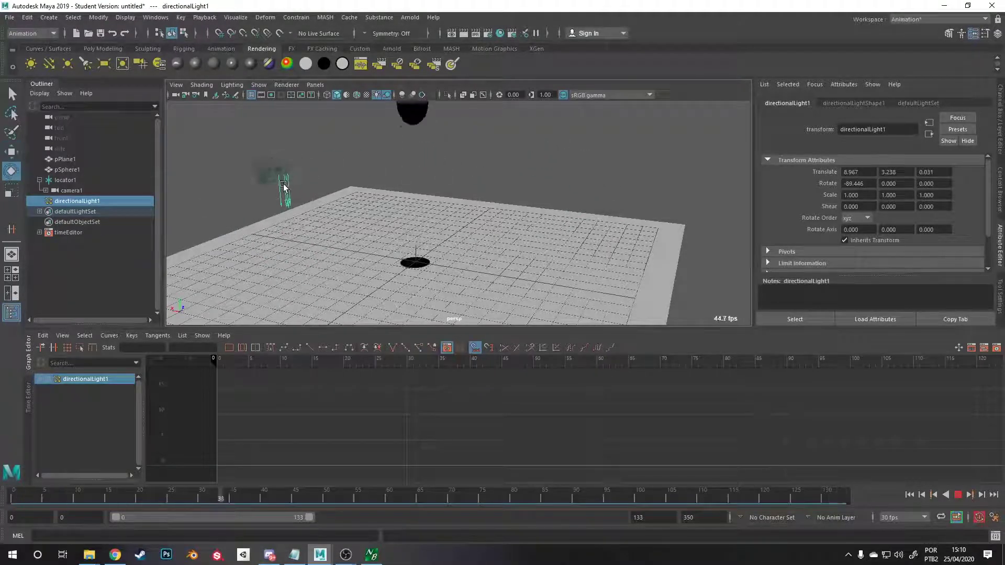
key("Escape")
Rotate directionalLight1 to about -114.7, -1.6, 28.4 degrees and play back the animation to check the angled shadow.
key("e")
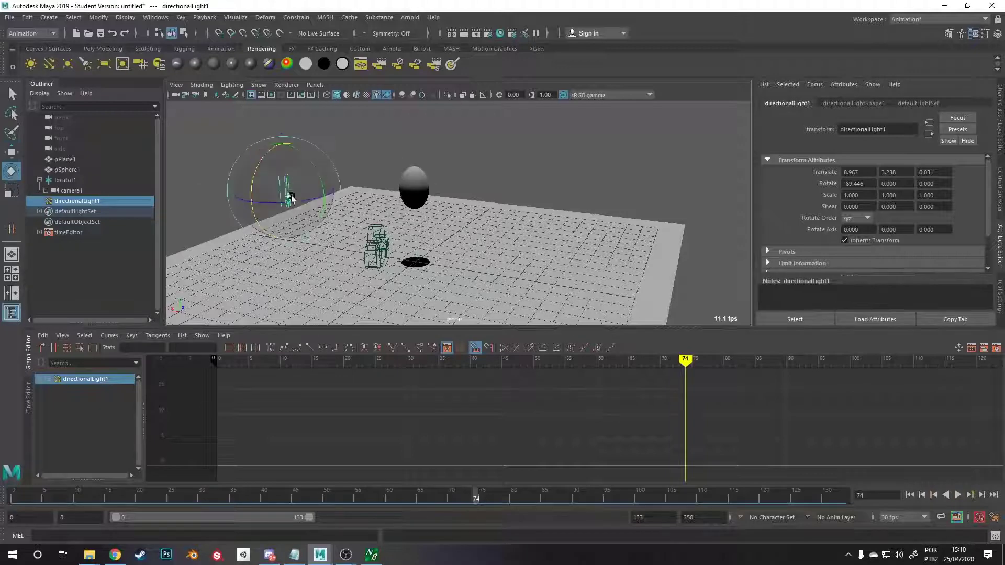
left_click_drag(288, 198, 290, 214)
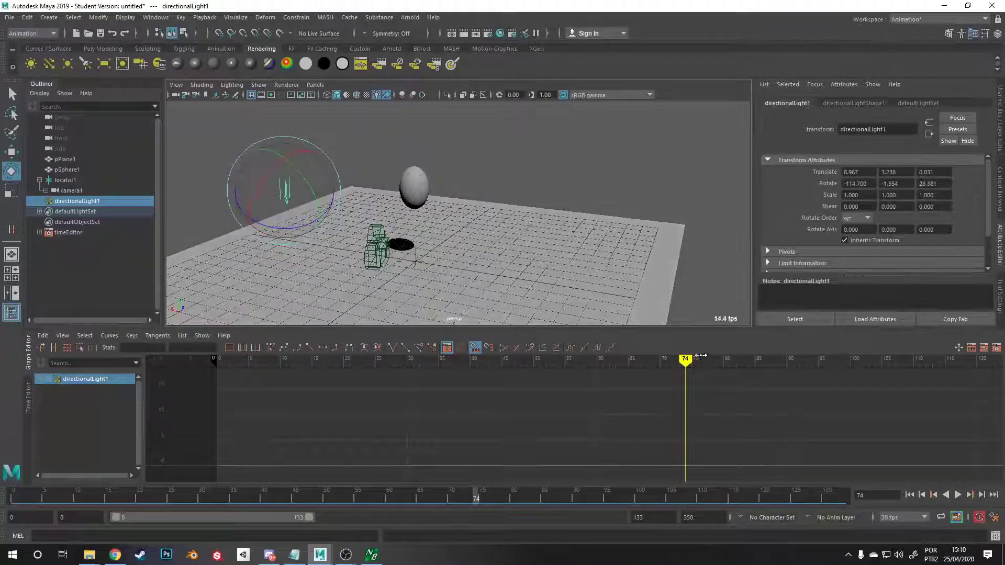
left_click_drag(675, 361, 318, 362)
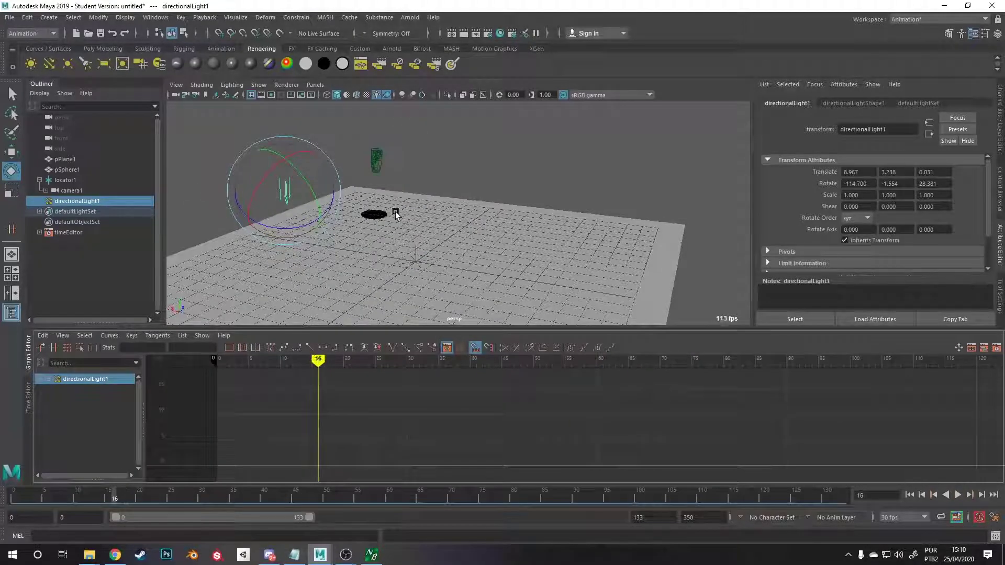
key("alt+v")
left_click_drag(397, 209, 429, 222, "alt")
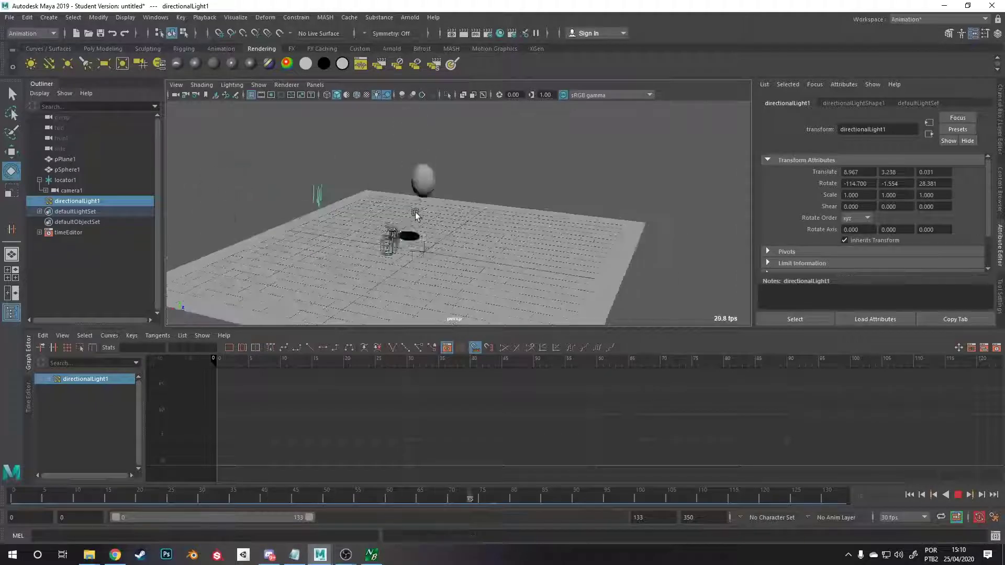
key("Escape")
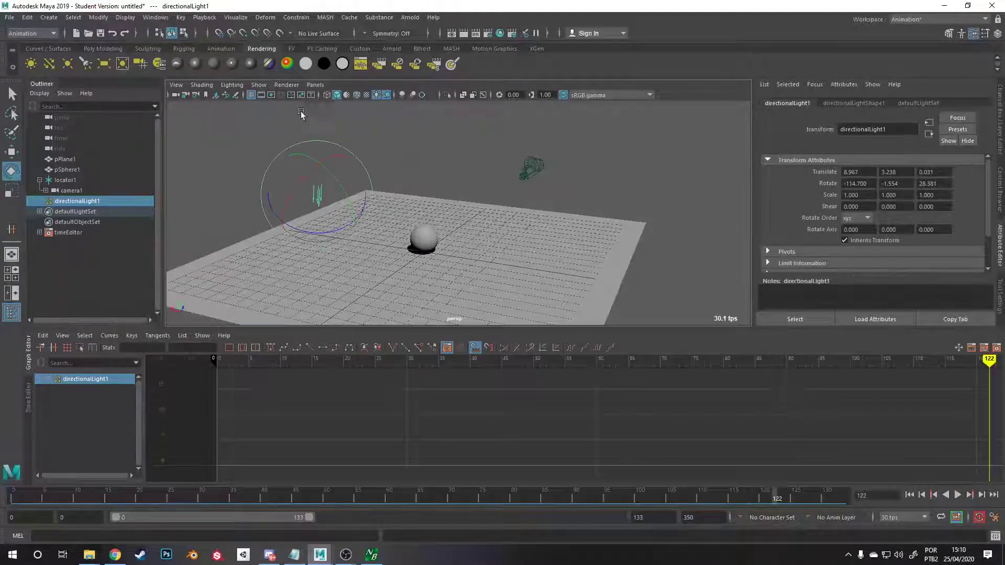
Look through camera1 in the viewport and play back the lit ball animation.
key("w")
left_click(316, 85)
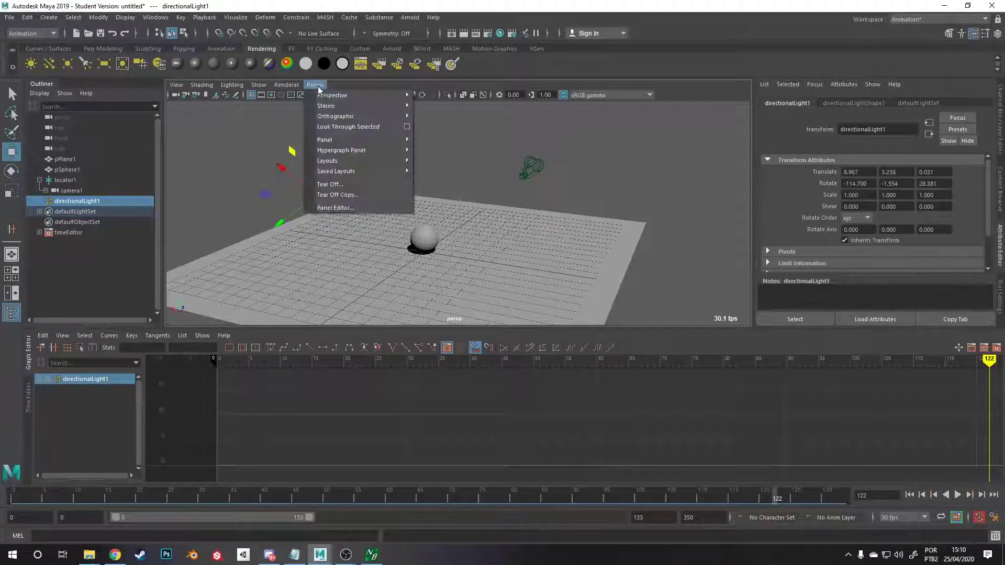
mouse_move(355, 99)
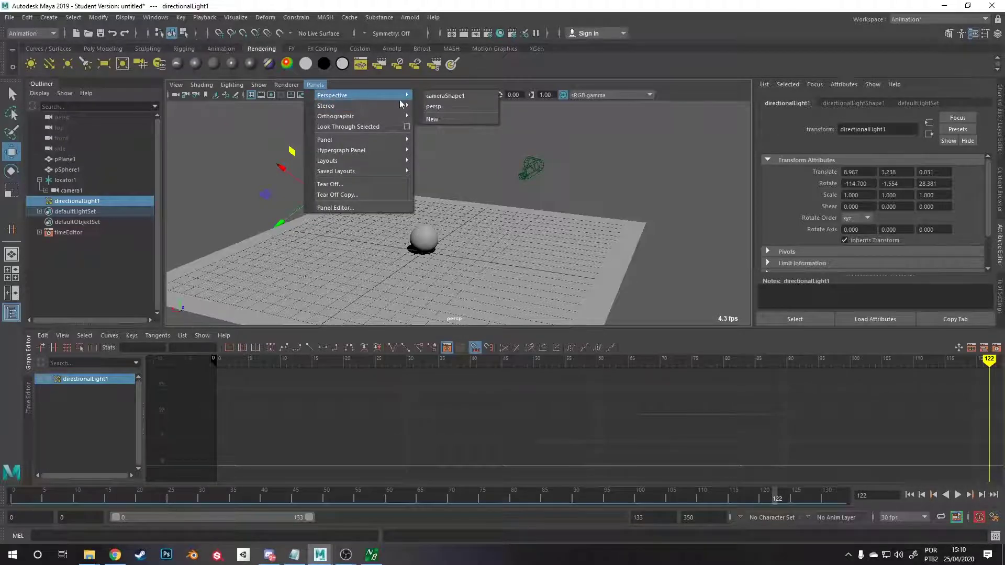
left_click(453, 97)
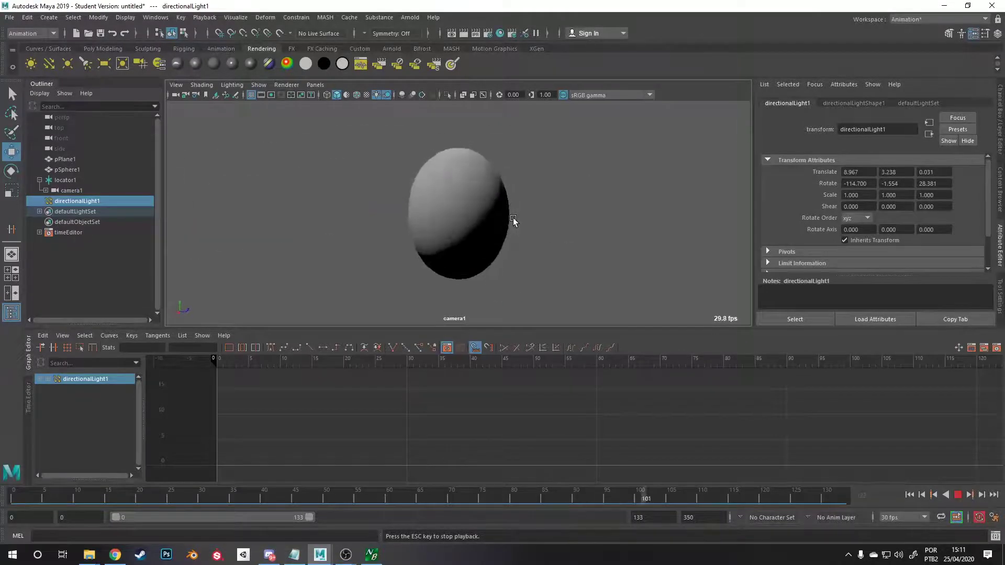
key("Escape")
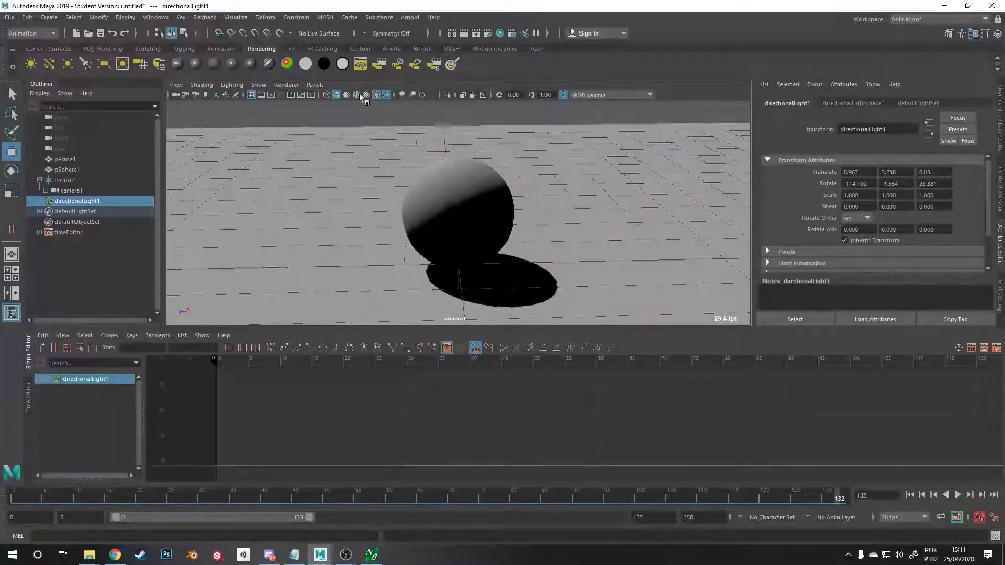
Switch the viewport back to the persp camera, framing the ball and the directional light.
left_click(314, 85)
mouse_move(387, 96)
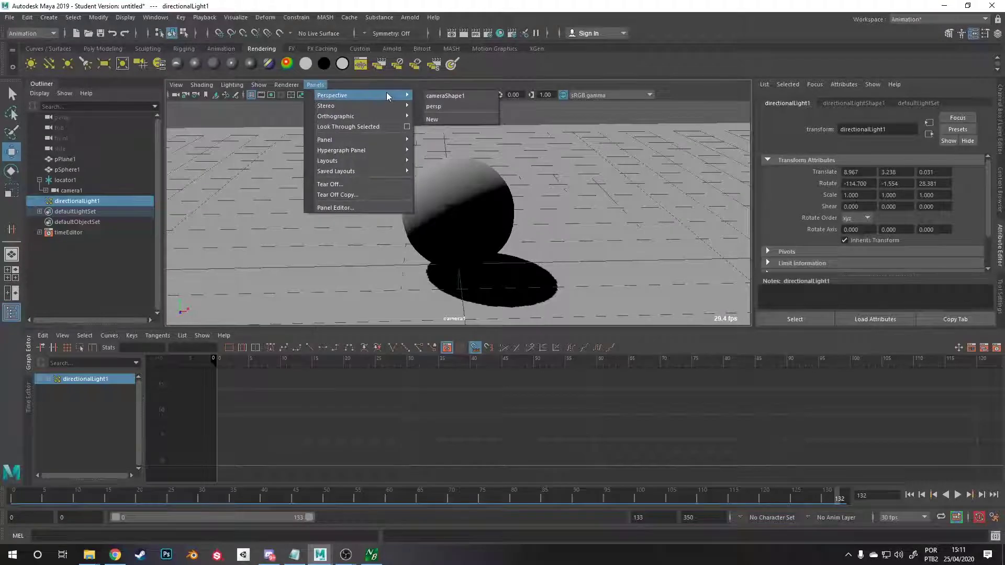
left_click(454, 106)
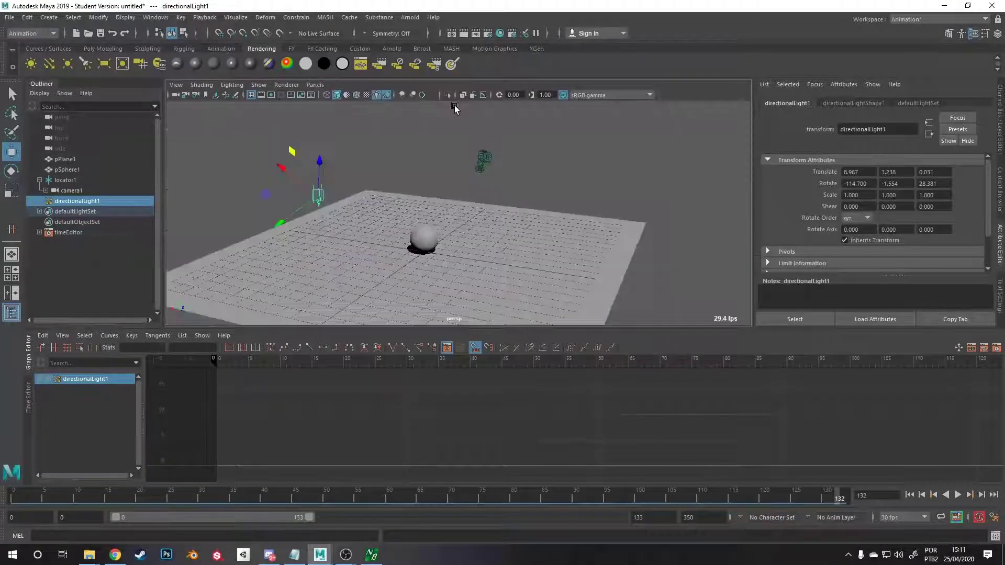
left_click_drag(459, 213, 395, 290, "alt")
scroll(444, 274, "up", 3)
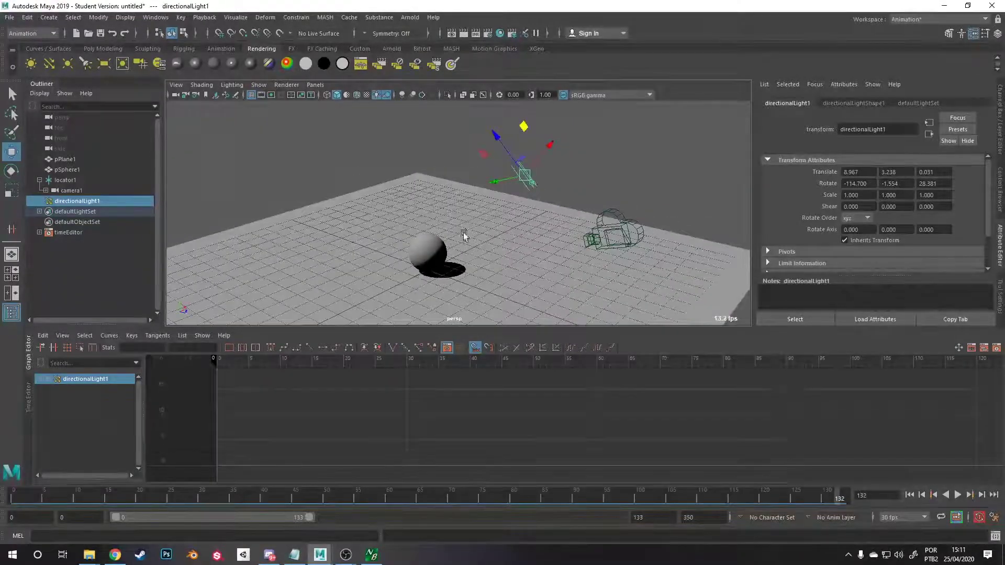
Rotate directionalLight1 freely, duplicate it, and rotate the copy to about -69, -35, 60 degrees to cast a second shadow.
key("e")
mouse_move(529, 180)
left_mouse_down()
mouse_move(488, 137)
mouse_move(480, 151)
left_mouse_up()
key("ctrl+d")
mouse_move(526, 181)
left_mouse_down()
mouse_move(520, 161)
mouse_move(522, 217)
mouse_move(565, 222)
mouse_move(508, 184)
mouse_move(529, 168)
left_mouse_up()
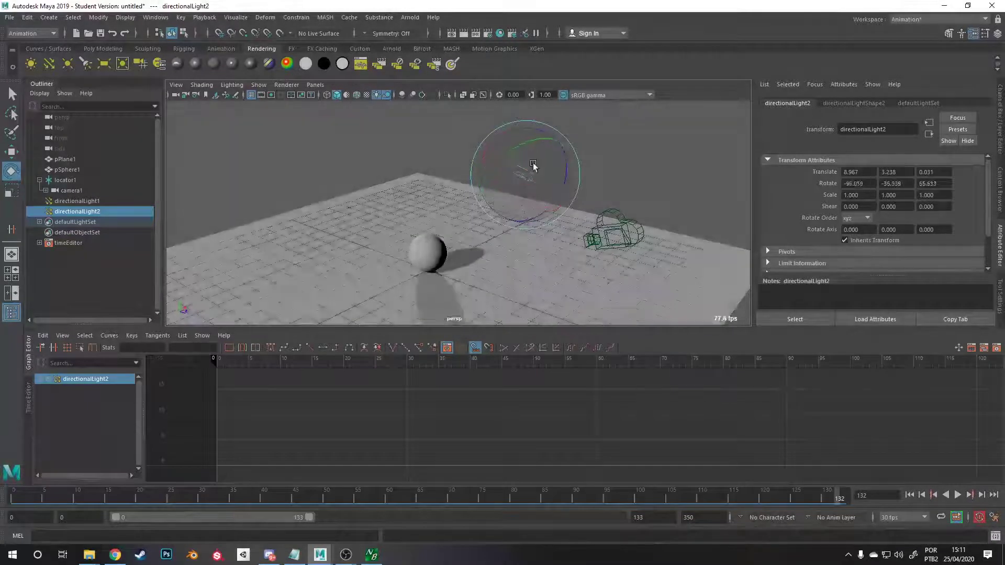
Duplicate directionalLight2, rotate the copy to about -1.7, -11.6, 3.0 degrees, and lower the copy's intensity to 0.455.
left_click_drag(739, 219, 484, 204, "alt")
key("ctrl+d")
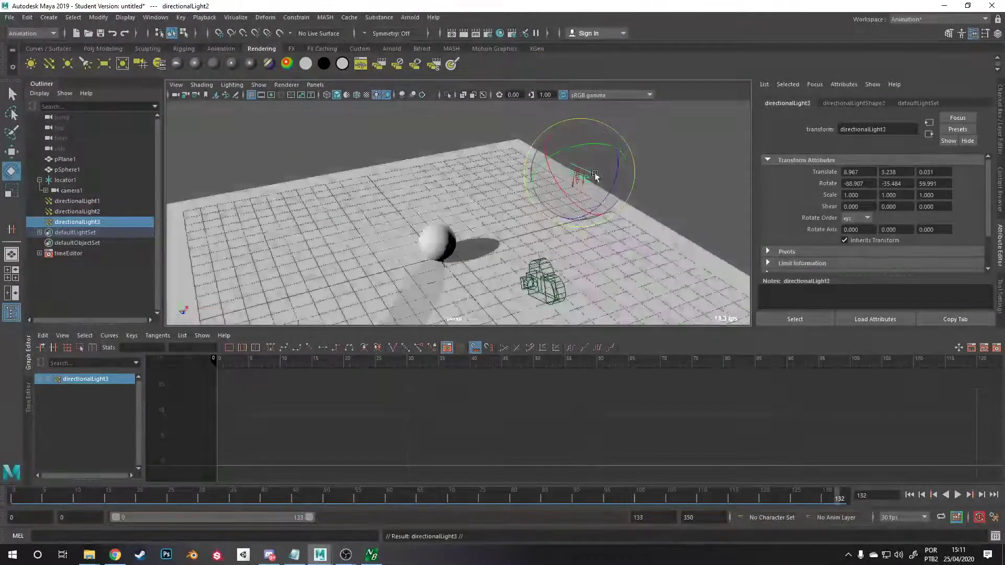
mouse_move(569, 217)
left_mouse_down()
mouse_move(639, 210)
mouse_move(532, 241)
mouse_move(563, 235)
mouse_move(574, 216)
left_mouse_up()
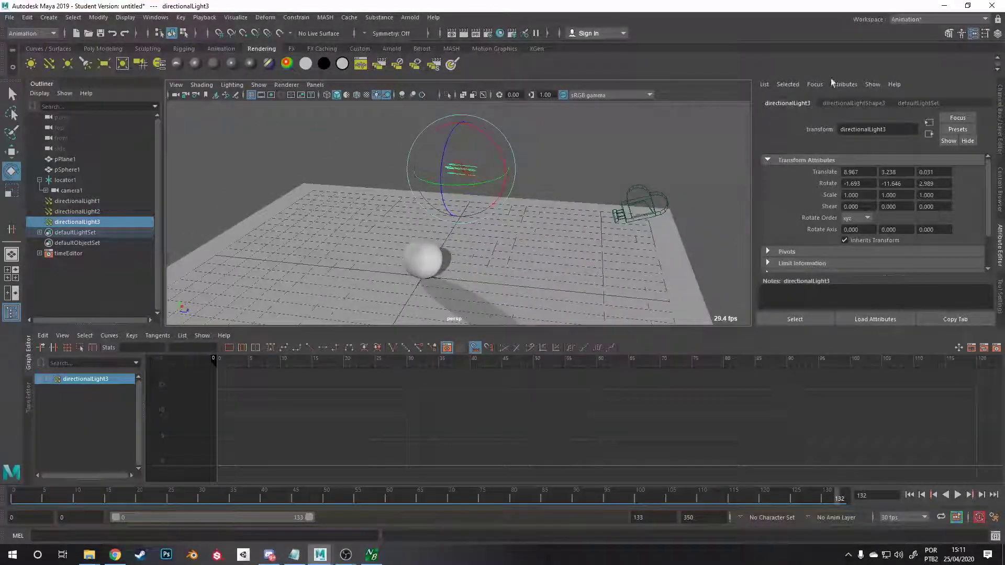
left_click(860, 104)
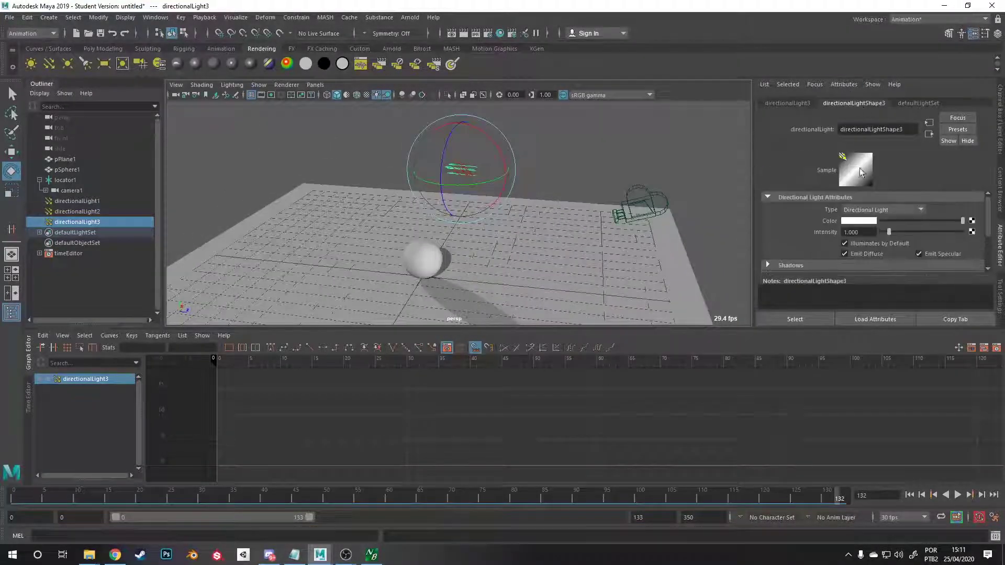
left_click_drag(888, 232, 883, 230)
left_click_drag(550, 220, 447, 209, "alt")
key("w")
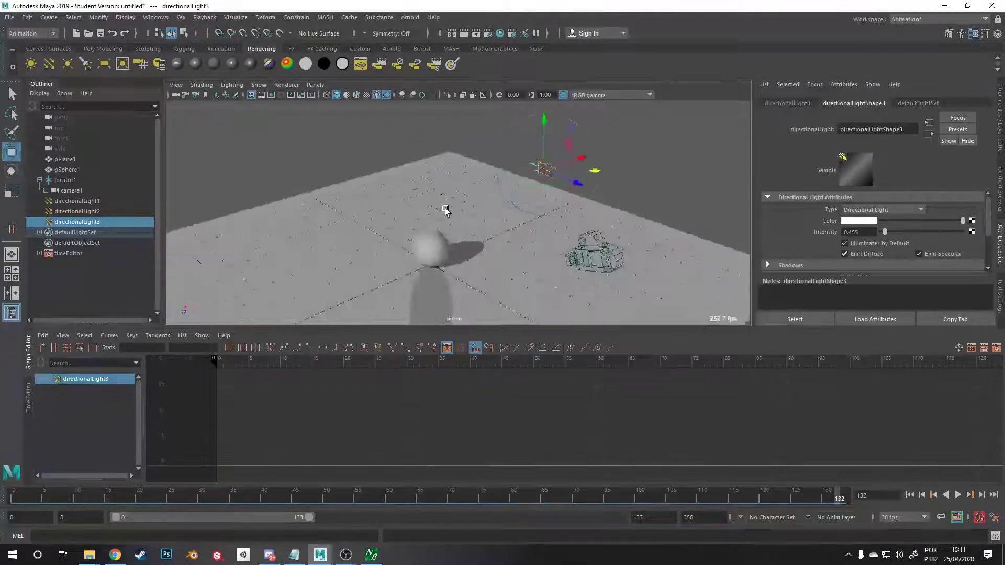
Deselect the light and play back the animation from different angles to check the three-light setup.
left_click(431, 141)
left_click_drag(431, 141, 453, 232, "alt")
key("alt+v")
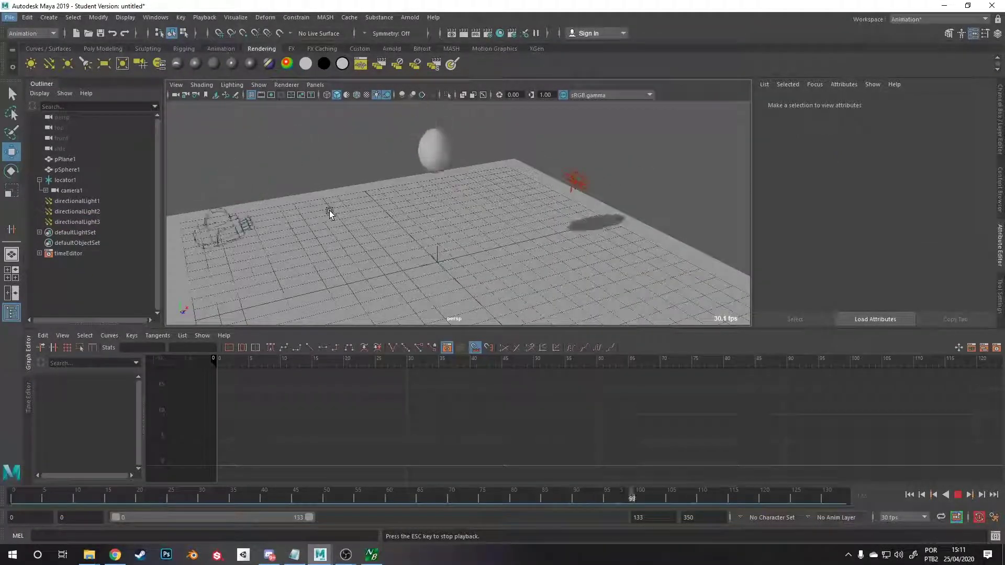
mouse_move(330, 210)
left_mouse_down("alt")
mouse_move(413, 225)
mouse_move(419, 198)
mouse_move(502, 201)
left_mouse_up("alt")
key("Escape")
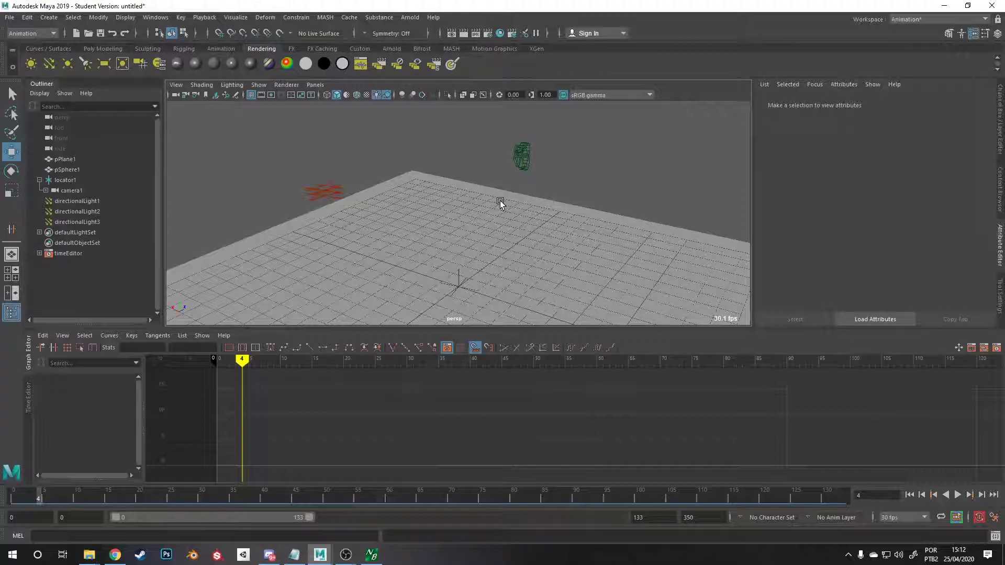
left_click_drag(488, 220, 529, 233, "alt")
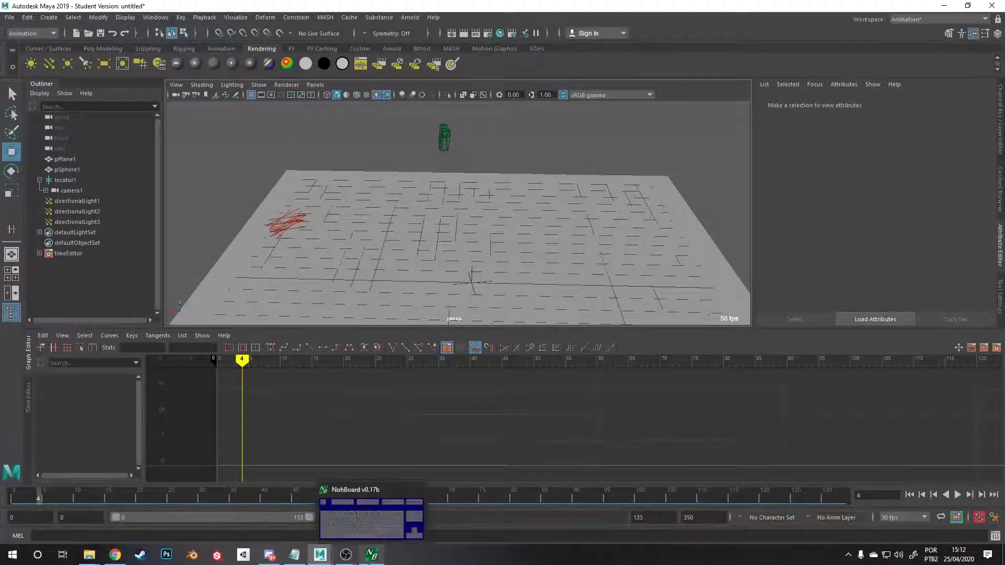
left_click_drag(437, 283, 452, 264, "alt")
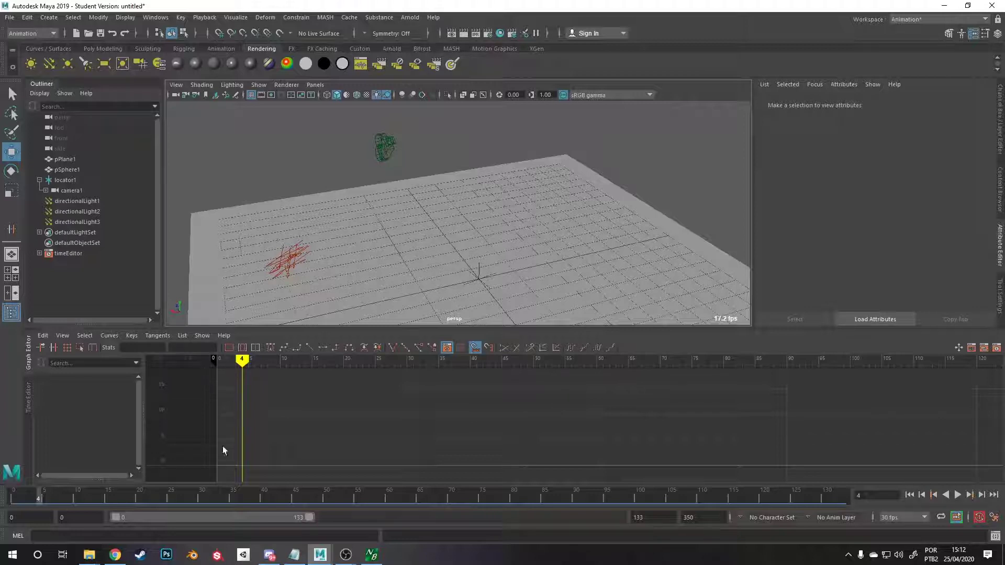
left_click(294, 554)
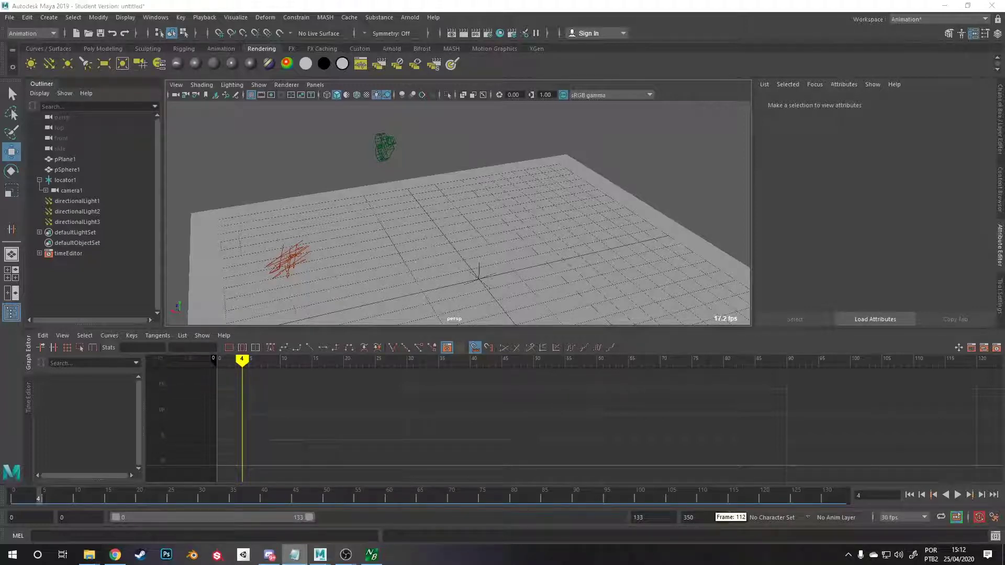
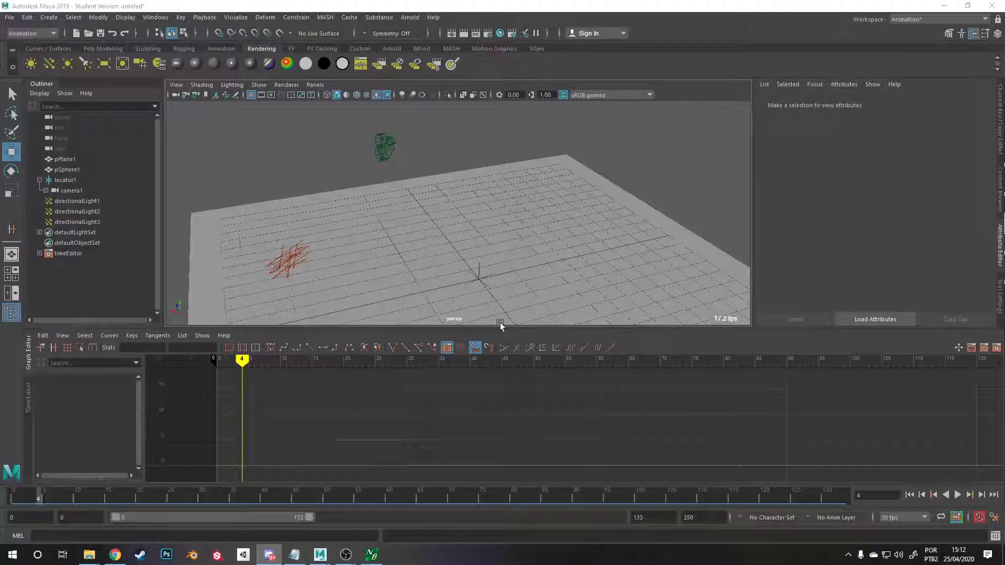
left_click_drag(509, 282, 523, 253, "alt")
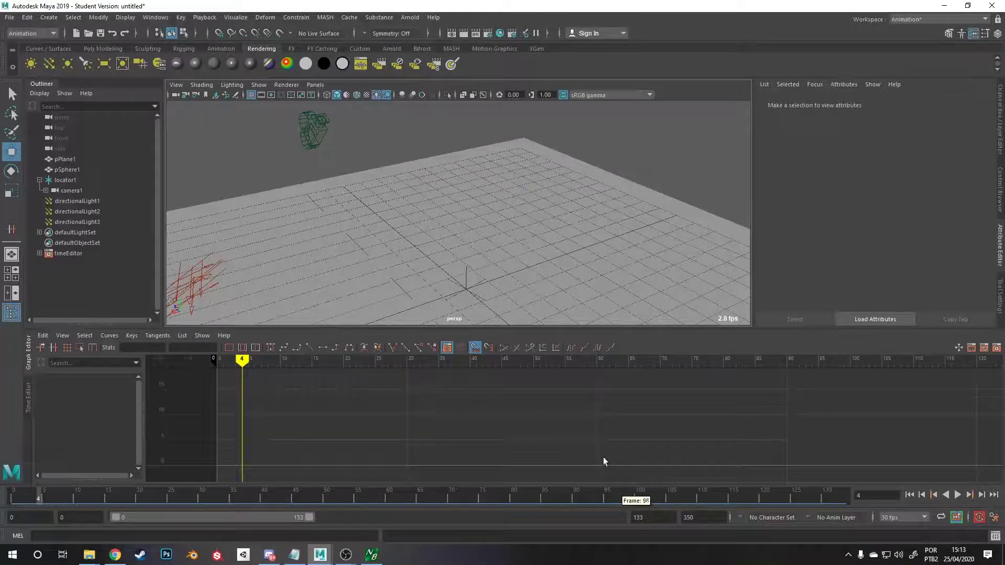
left_click_drag(450, 238, 495, 245, "alt")
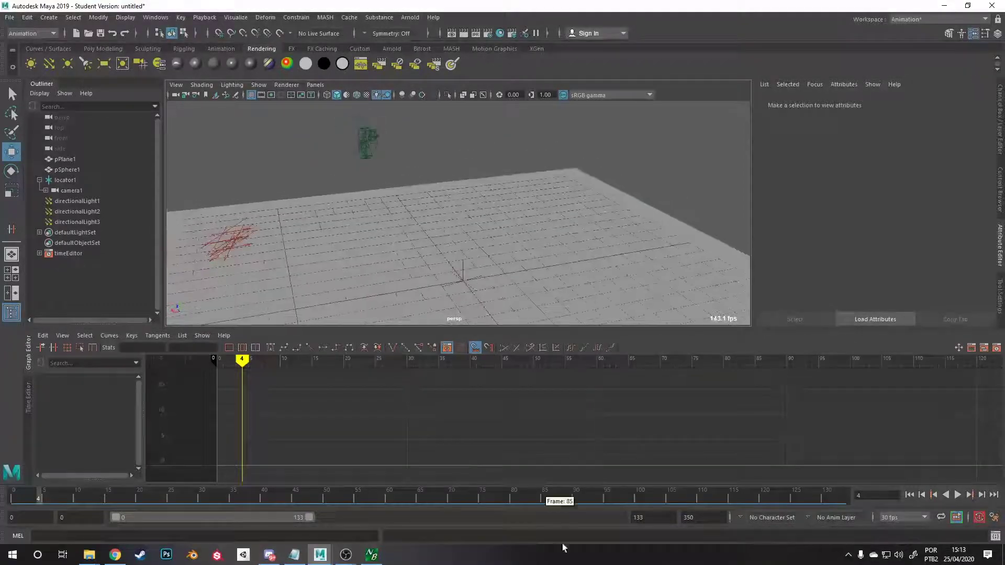
Open the Playblast options, keep the avi format and set the encoding to none.
right_click(554, 496)
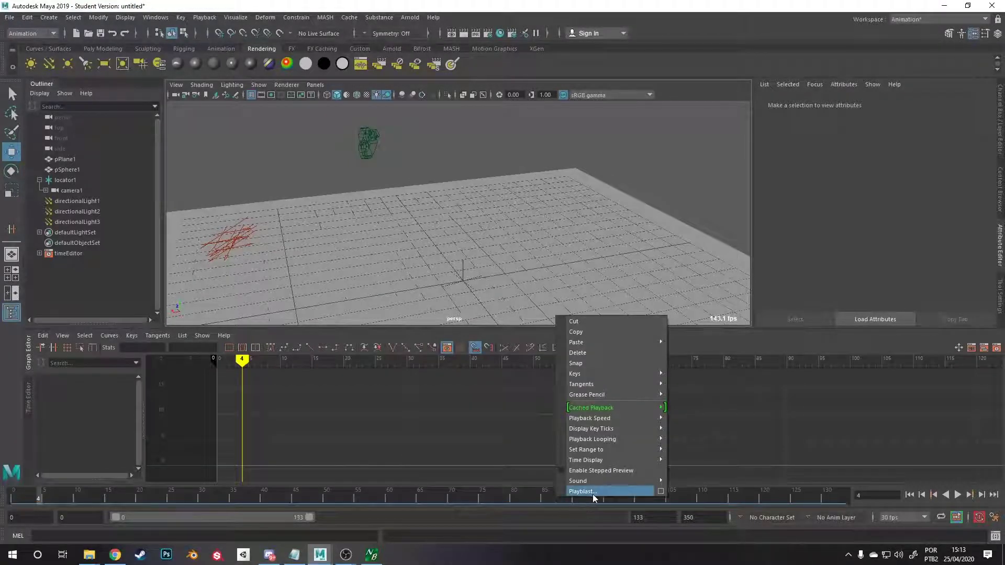
left_click(661, 491)
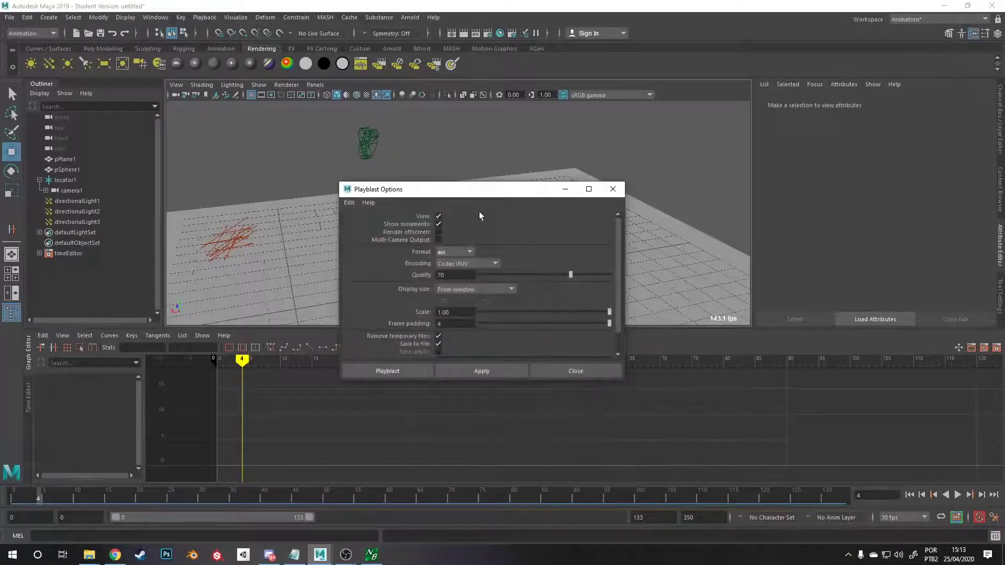
left_click_drag(477, 195, 771, 157)
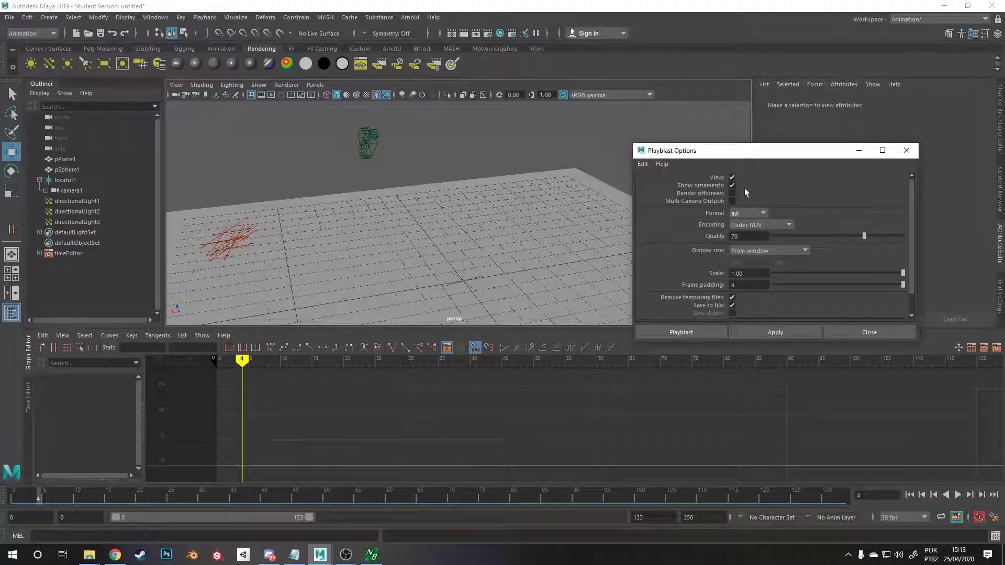
left_click(752, 212)
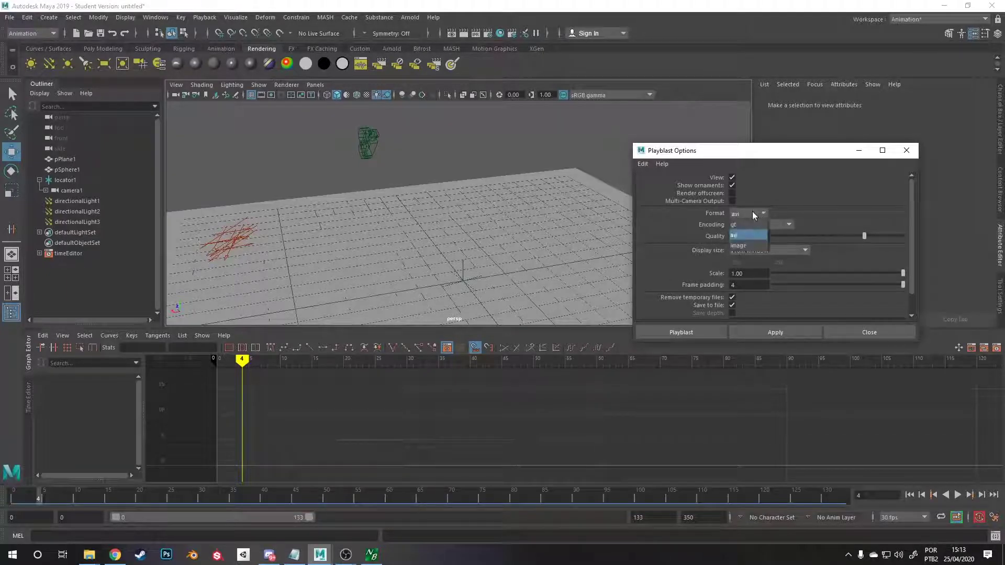
left_click(753, 211)
left_click(755, 211)
left_click(779, 226)
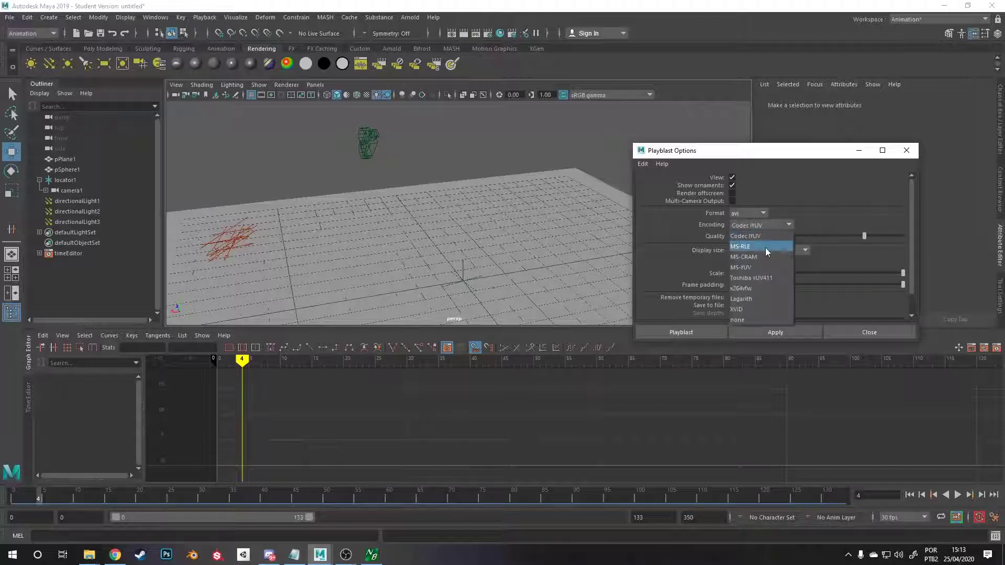
left_click(759, 320)
scroll(782, 306, "down", 1)
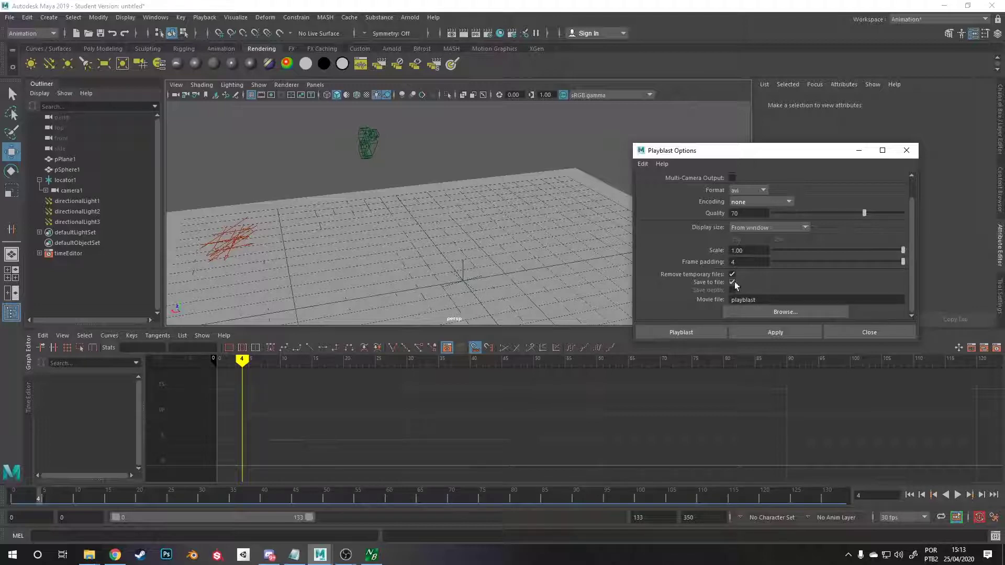
mouse_move(817, 250)
left_mouse_down()
mouse_move(758, 253)
mouse_move(819, 250)
left_mouse_up()
Set the playblast movie file to Teste1 on the Desktop and generate the playblast.
left_click(805, 313)
left_click(135, 163)
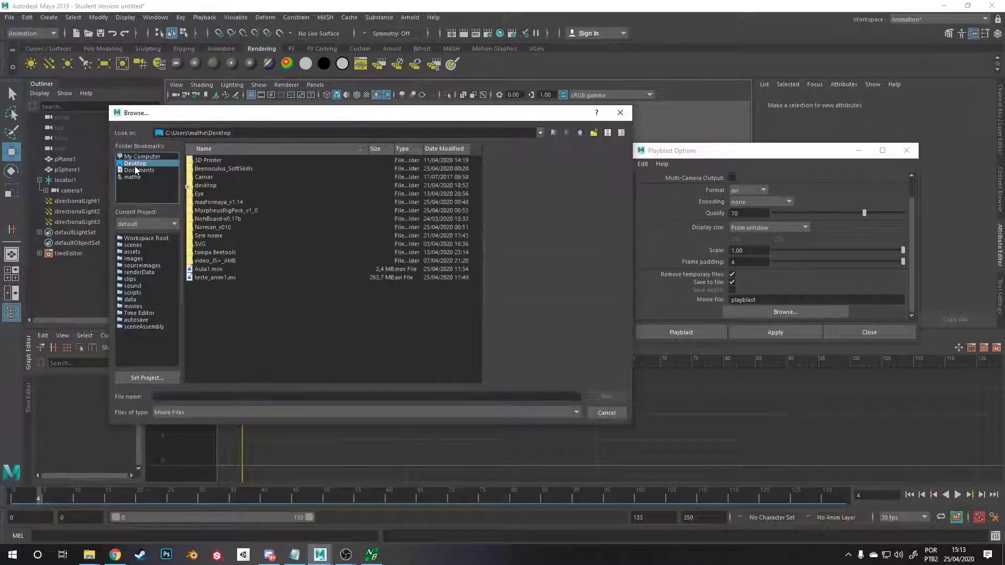
left_click(497, 394)
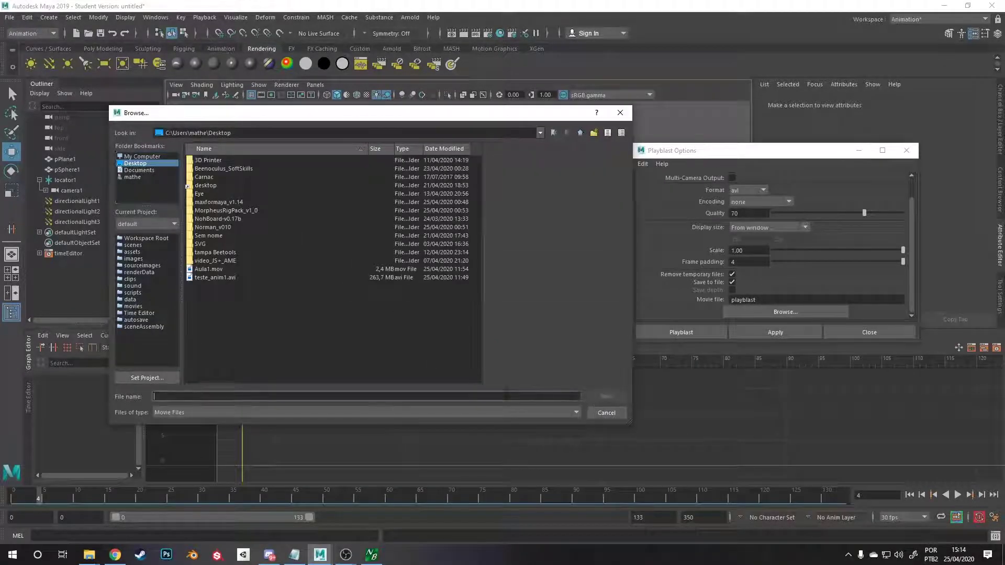
type("Teste1")
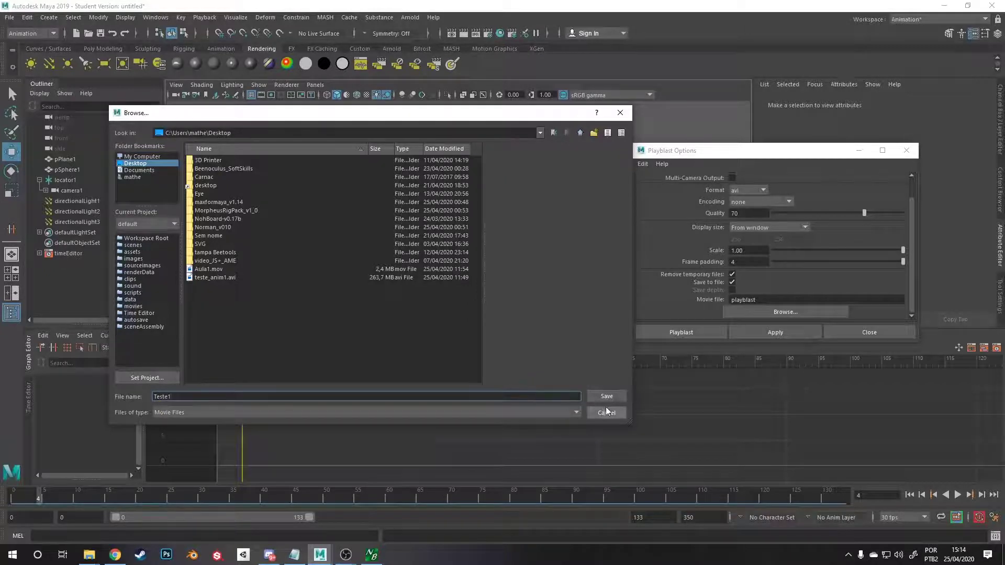
left_click(606, 396)
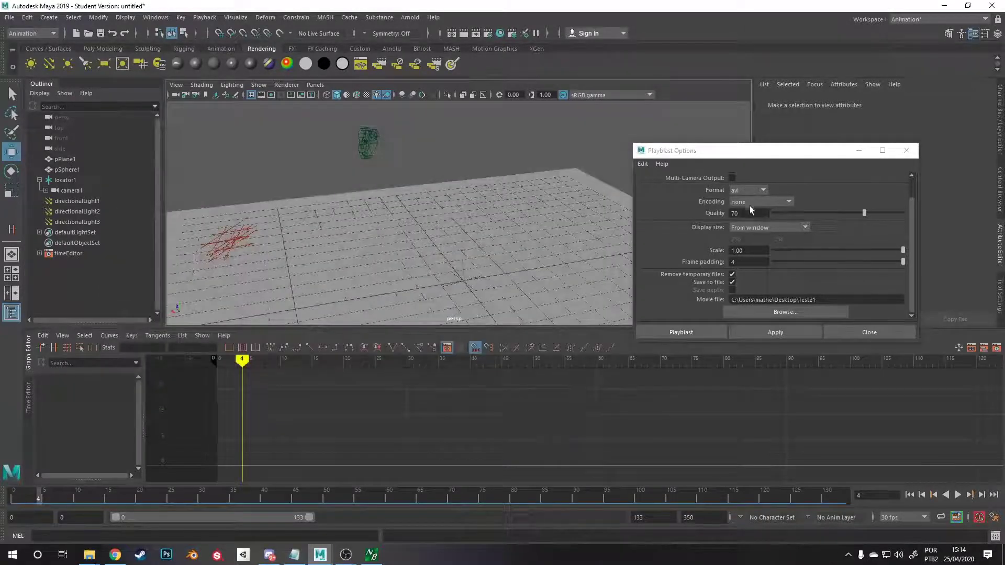
left_click(751, 331)
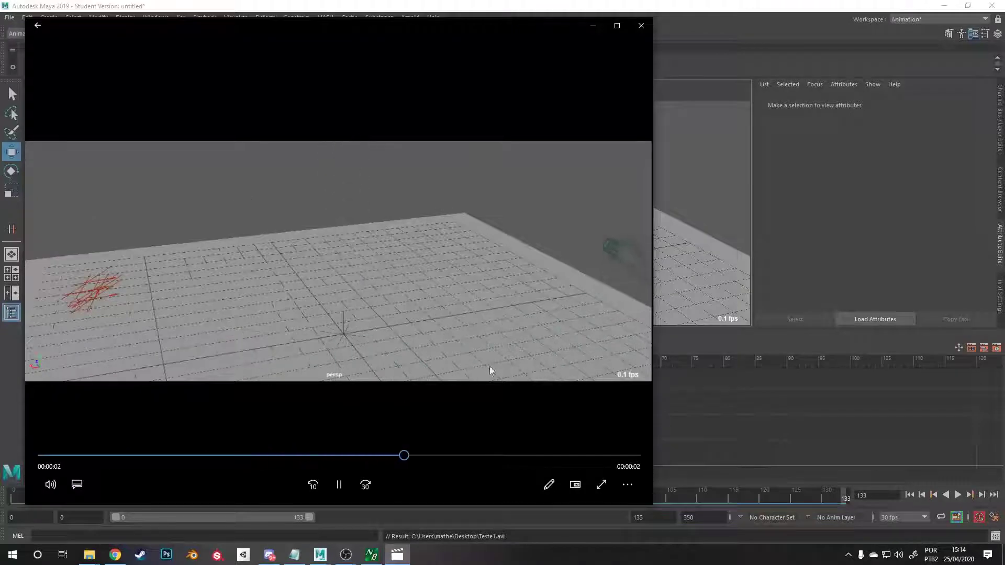
Minimize the video player, examine the file size of Teste1.avi on the desktop, and return to the Maya scene.
left_click(595, 28)
key("super+d")
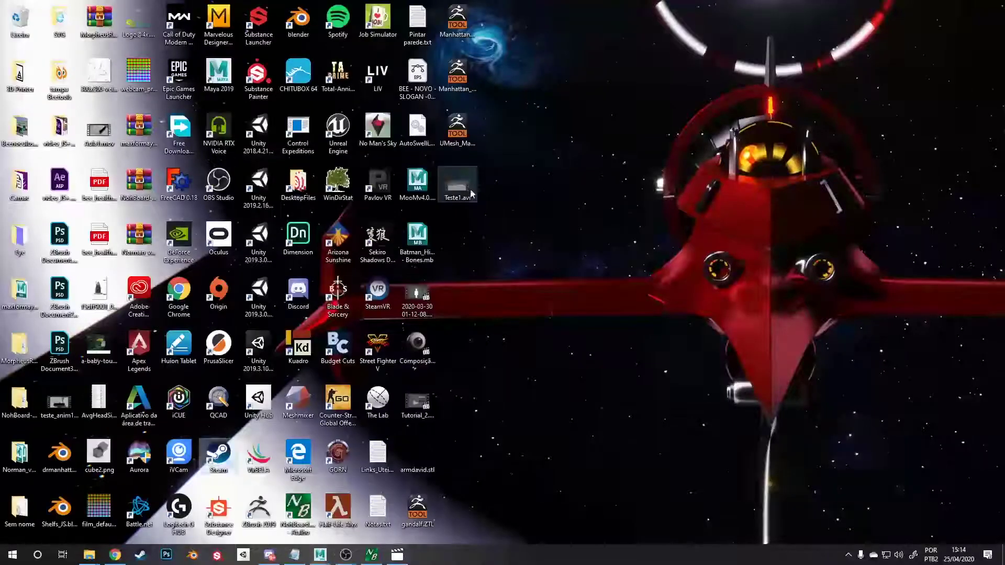
right_click(460, 186)
left_click(365, 453)
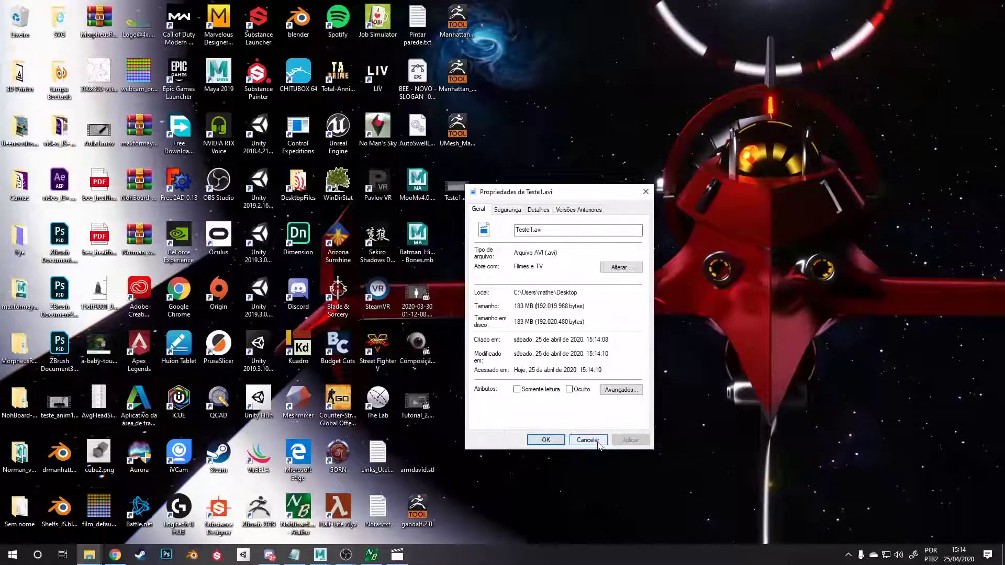
left_click(587, 440)
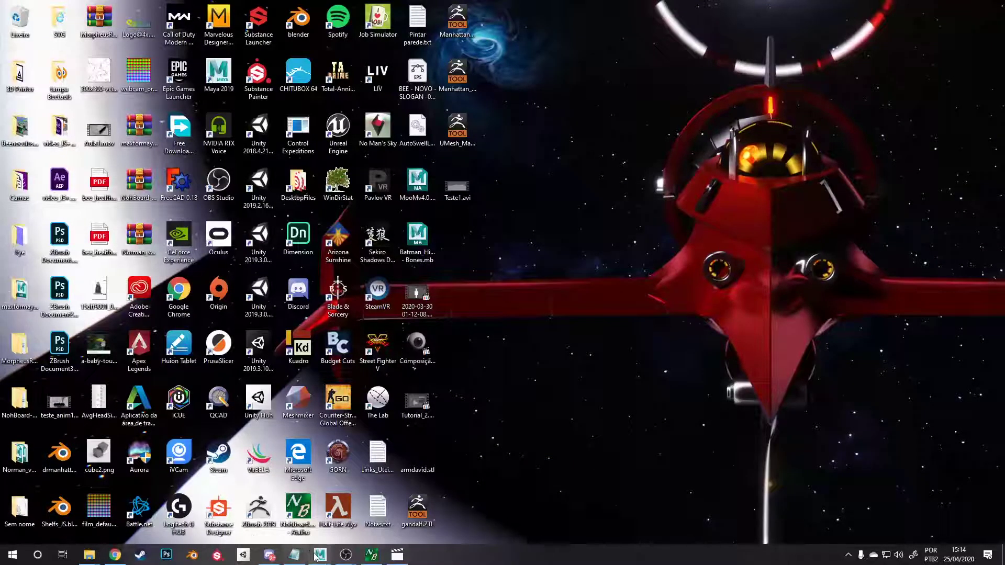
mouse_move(320, 555)
mouse_move(271, 509)
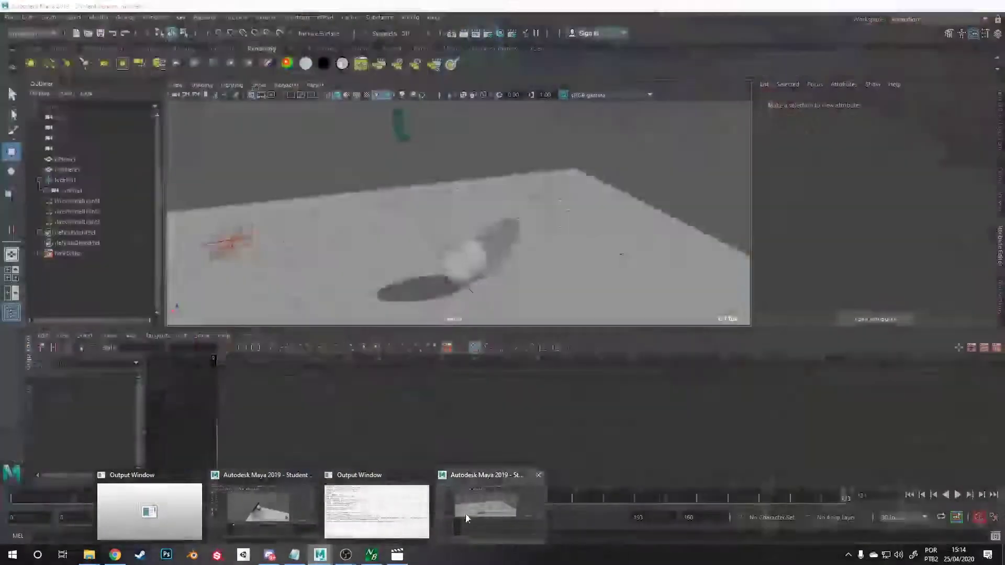
left_click(490, 510)
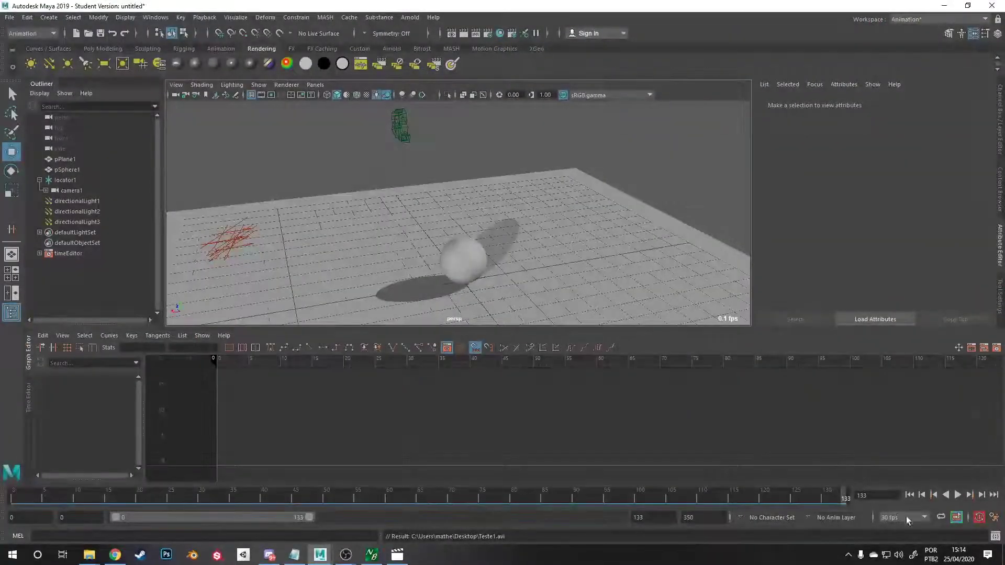
right_click(616, 502)
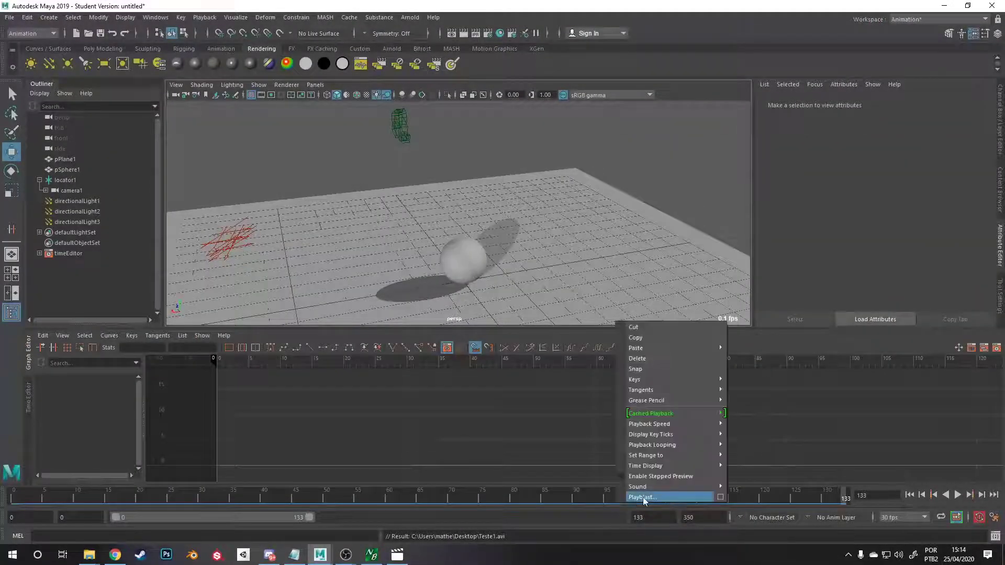
left_click(642, 497)
left_click(525, 280)
Set the Playblast format to qt with H.264 encoding and generate the Teste1 movie again.
right_click(617, 500)
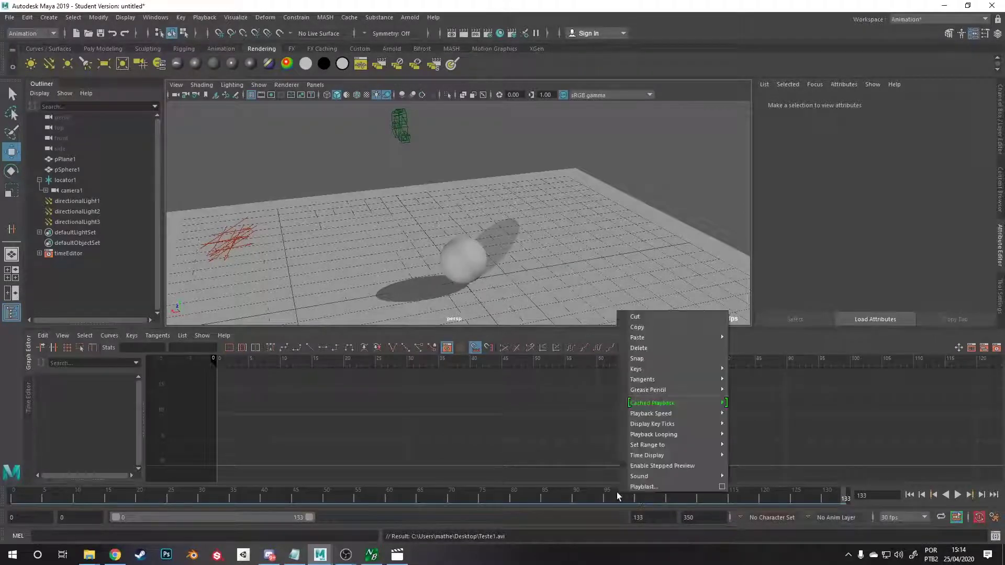
left_click(721, 487)
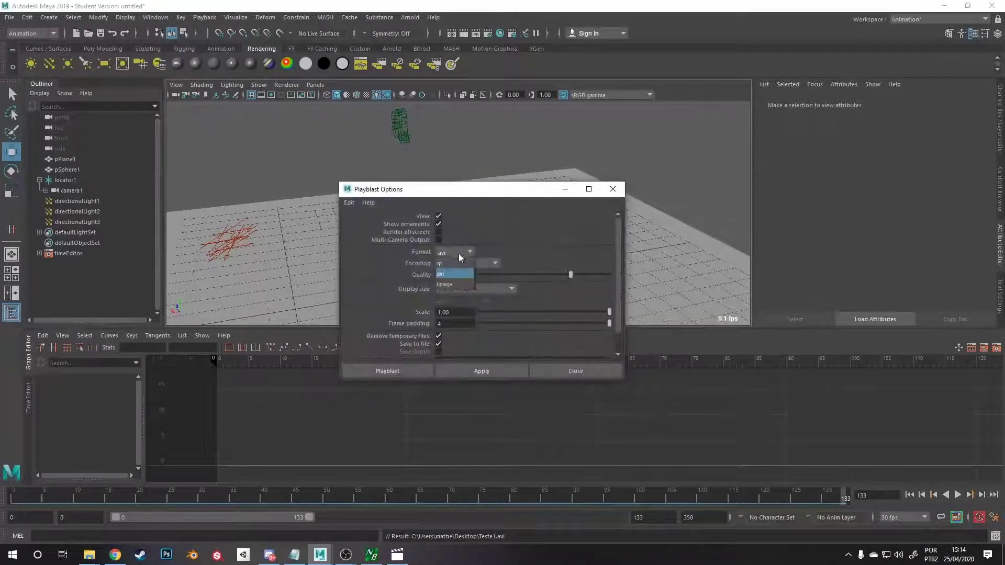
left_click(465, 265)
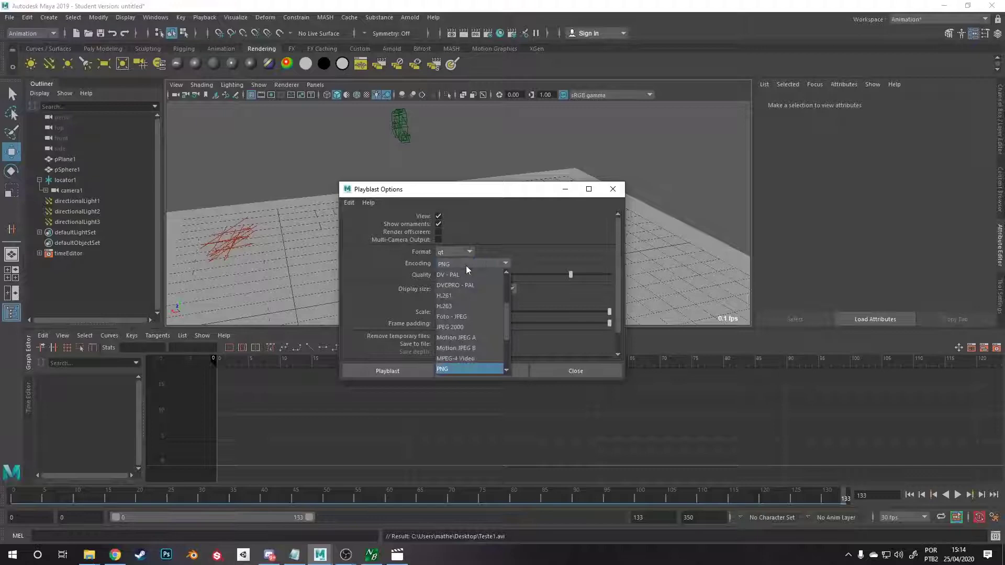
left_click(471, 304)
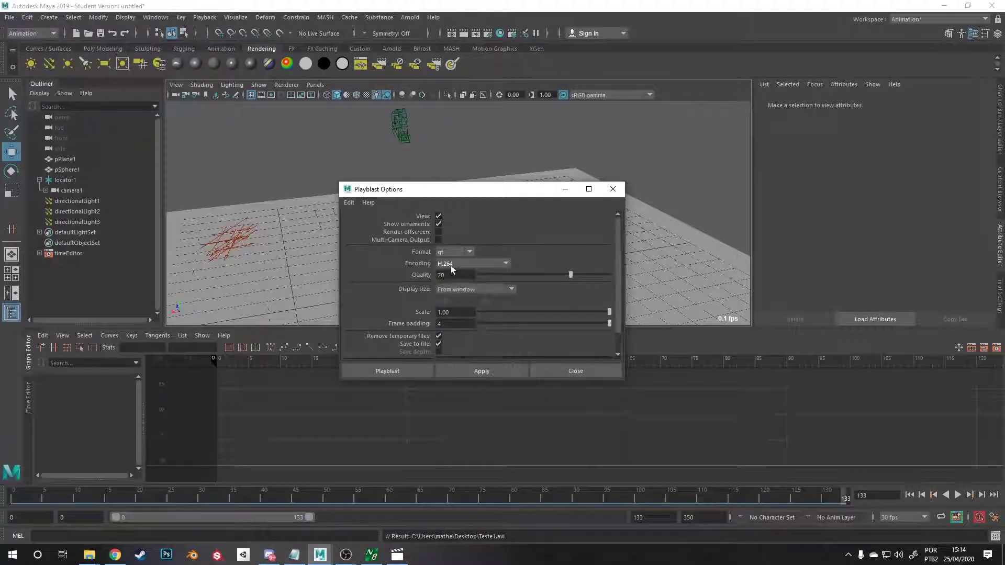
scroll(487, 349, "down", 1)
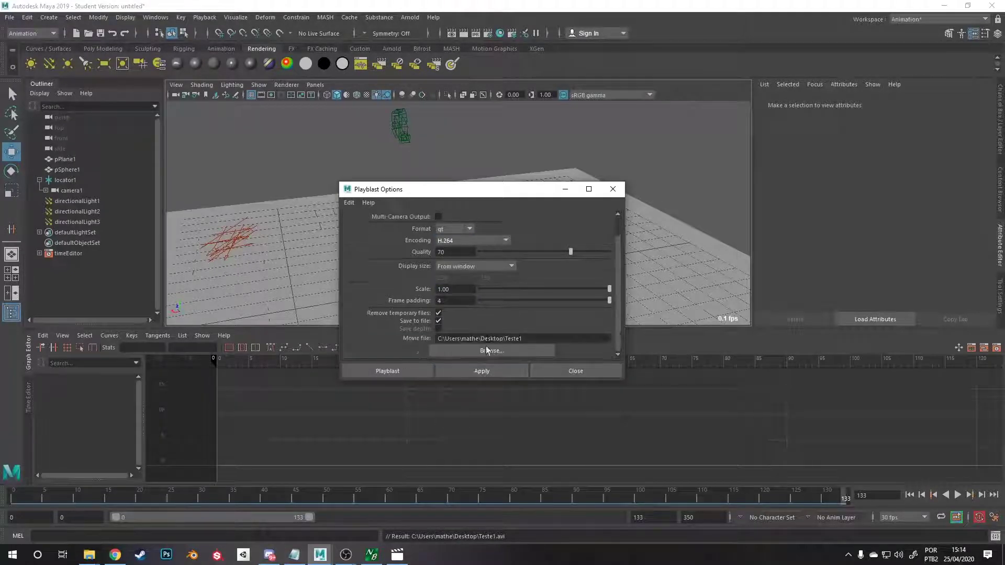
left_click(484, 371)
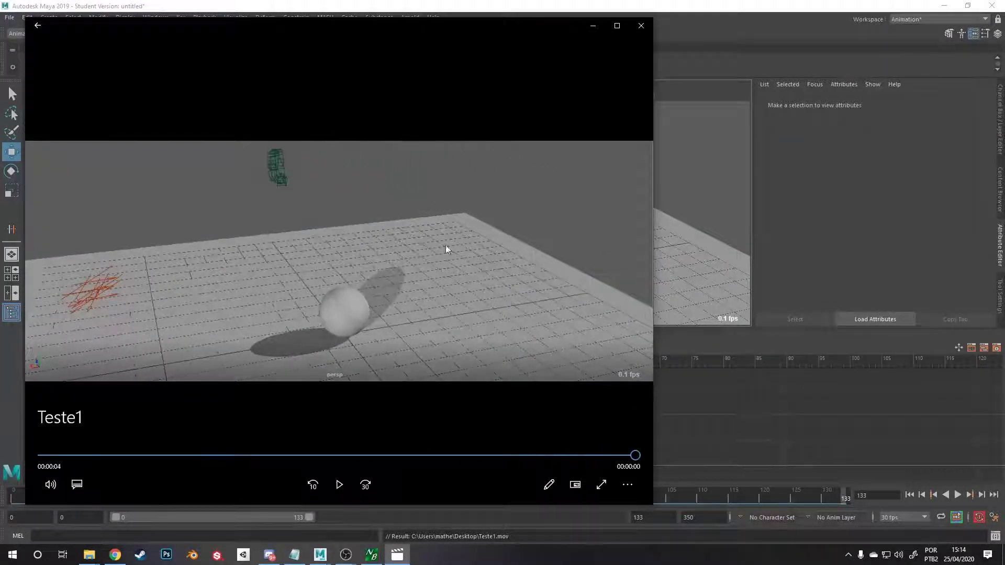
Close the video player, examine the file size of Teste1.mov on the desktop, and return to the Maya scene.
left_click(649, 23)
key("super+d")
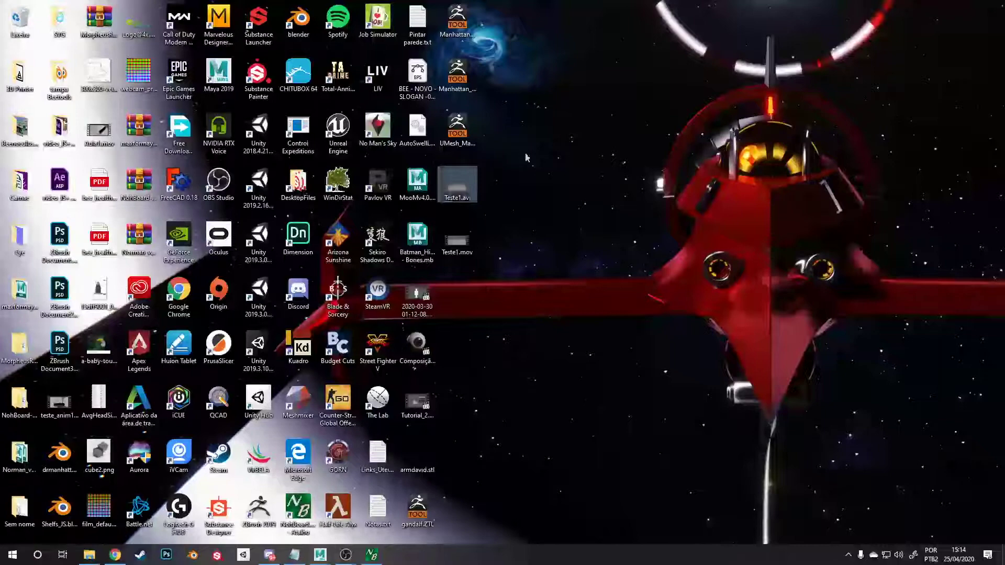
right_click(460, 244)
left_click(395, 499)
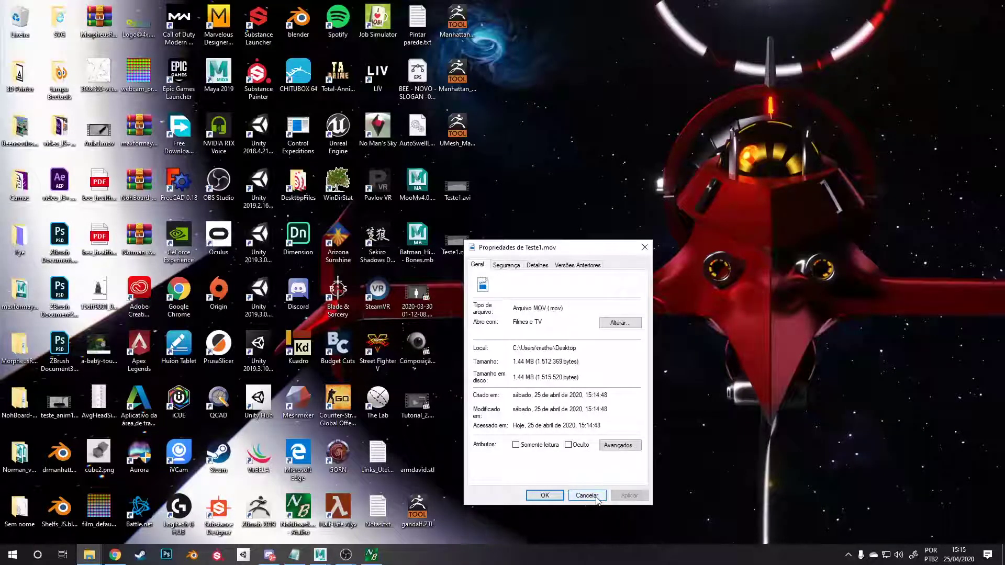
left_click(586, 495)
mouse_move(320, 555)
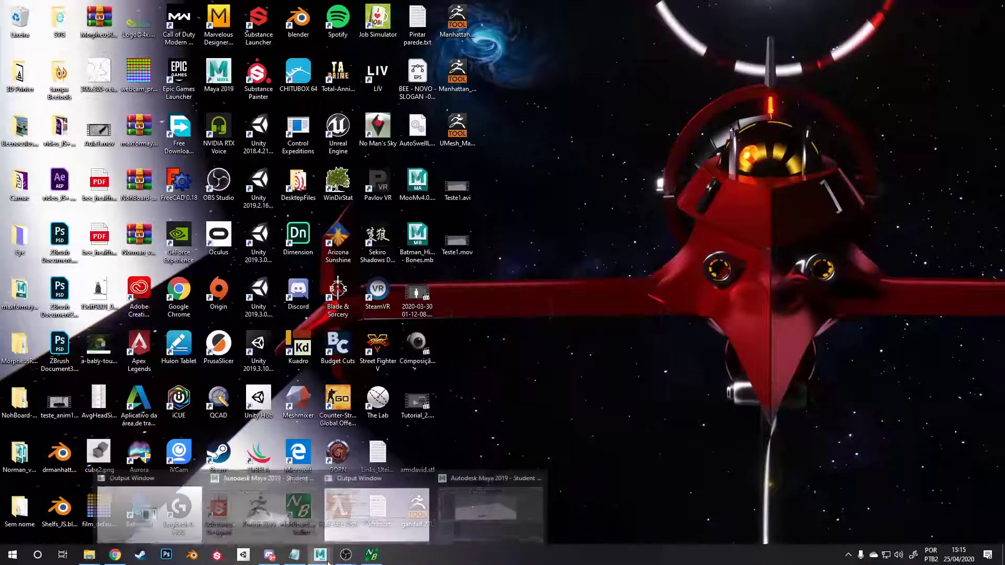
left_click(443, 506)
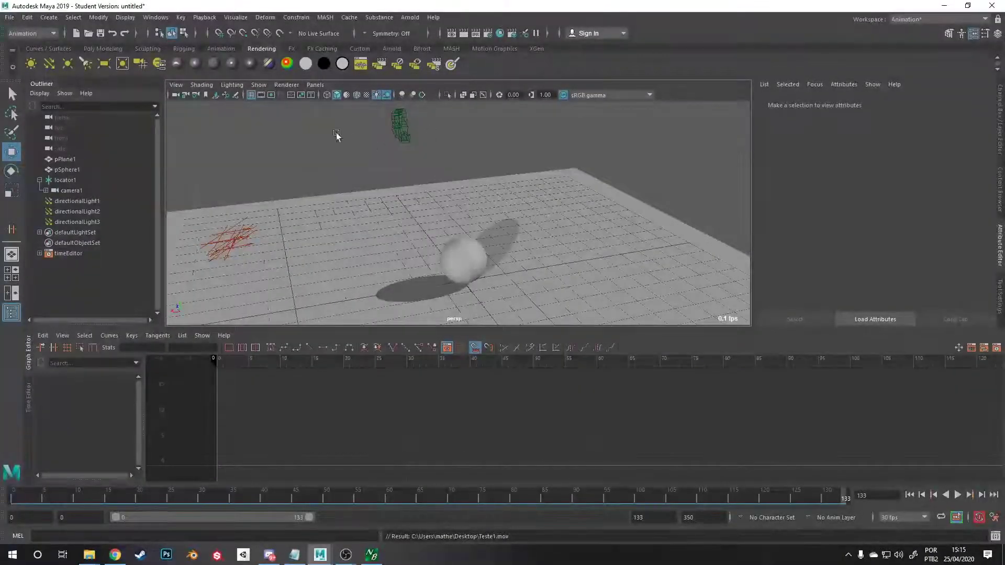
Look through camera1 in the viewport, hide the grid, and review which object types are displayed.
left_click(314, 86)
mouse_move(345, 96)
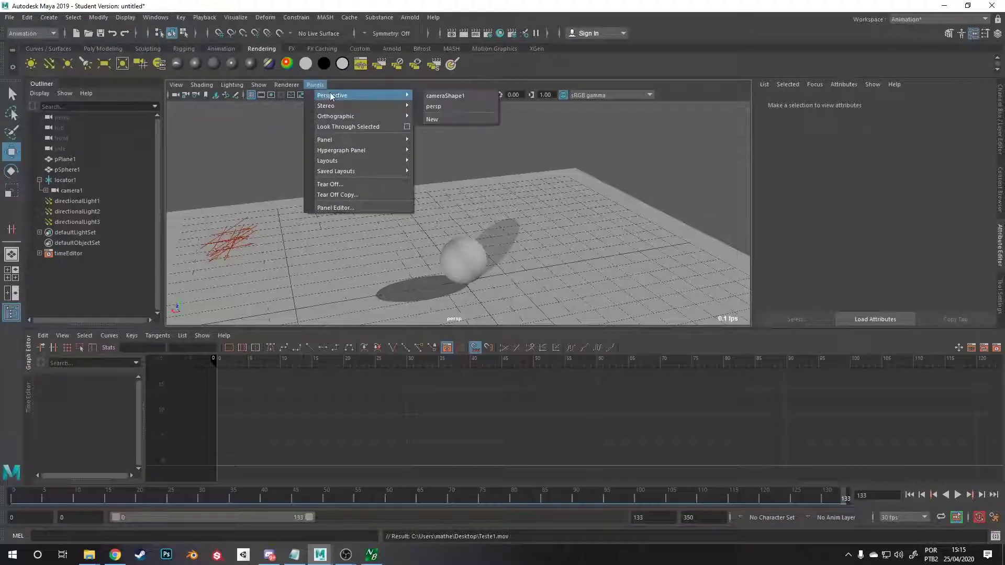
left_click(446, 97)
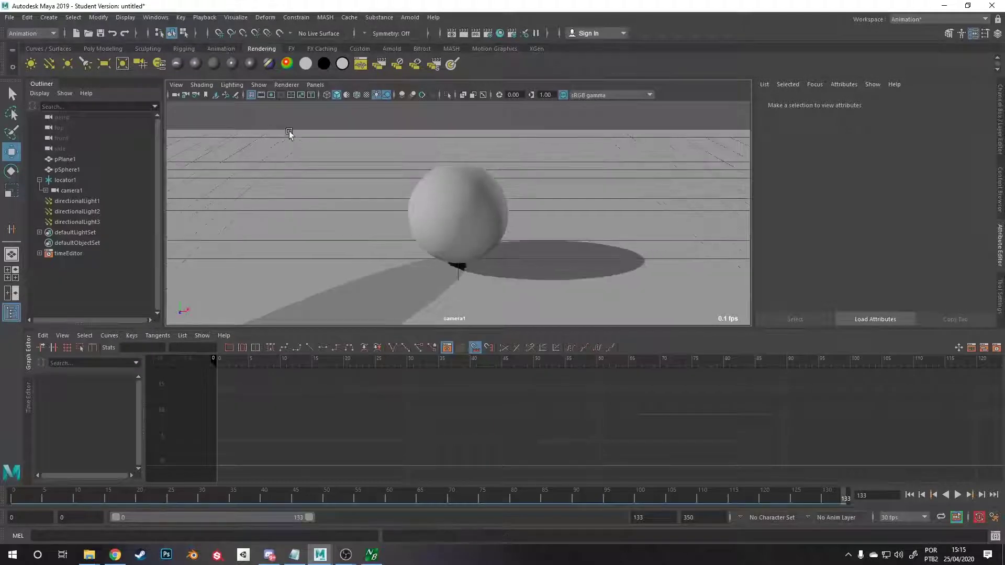
left_click(252, 96)
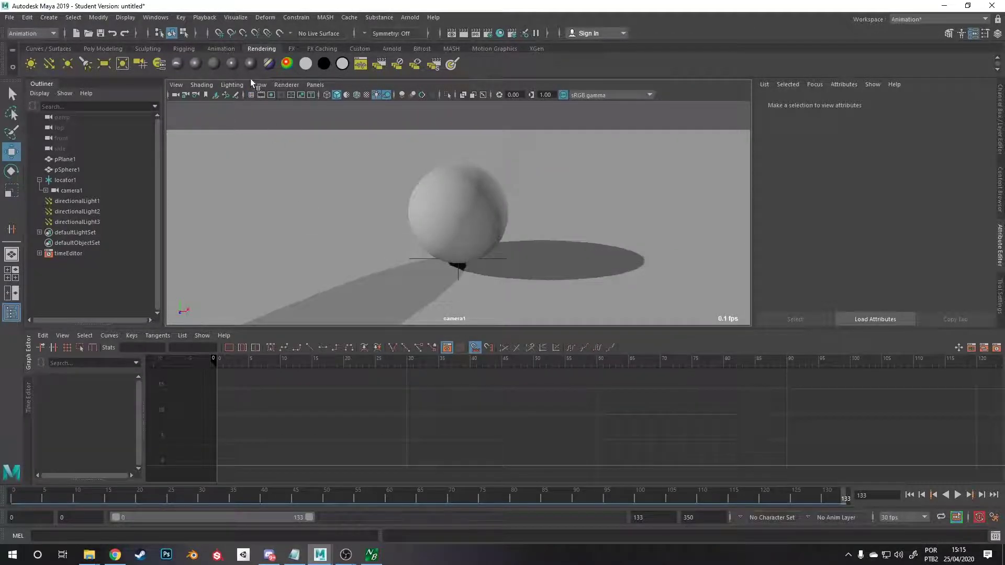
left_click(235, 85)
mouse_move(255, 85)
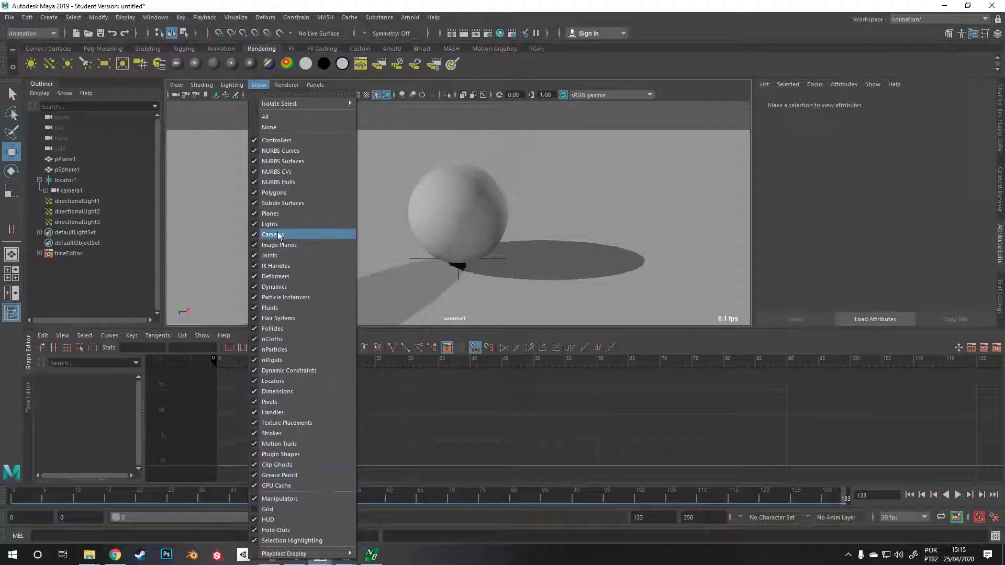
left_click(458, 121)
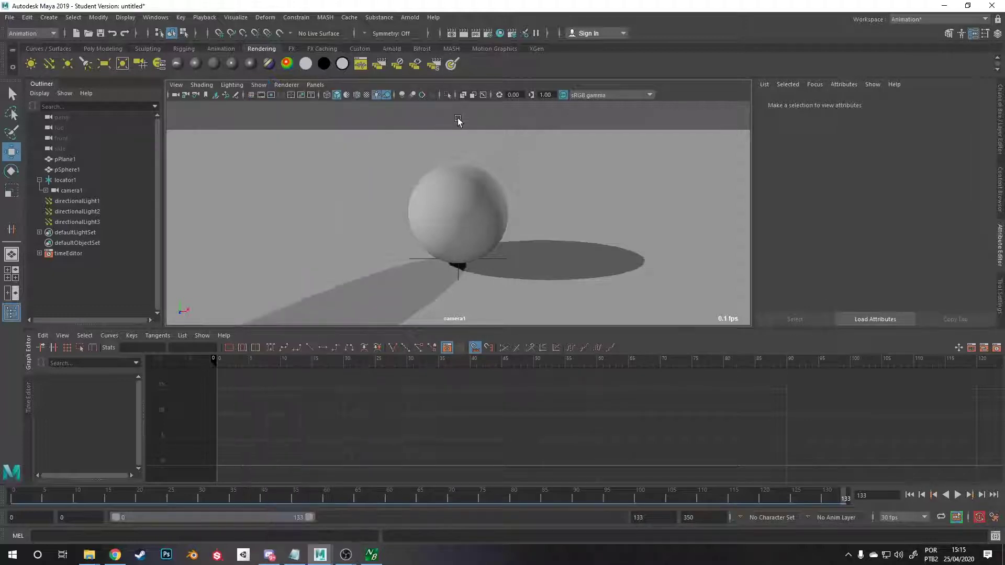
Playblast the camera1 view, overwriting Teste1.mov, watch the result and close the video player.
right_click(569, 488)
left_click(599, 487)
left_click(483, 276)
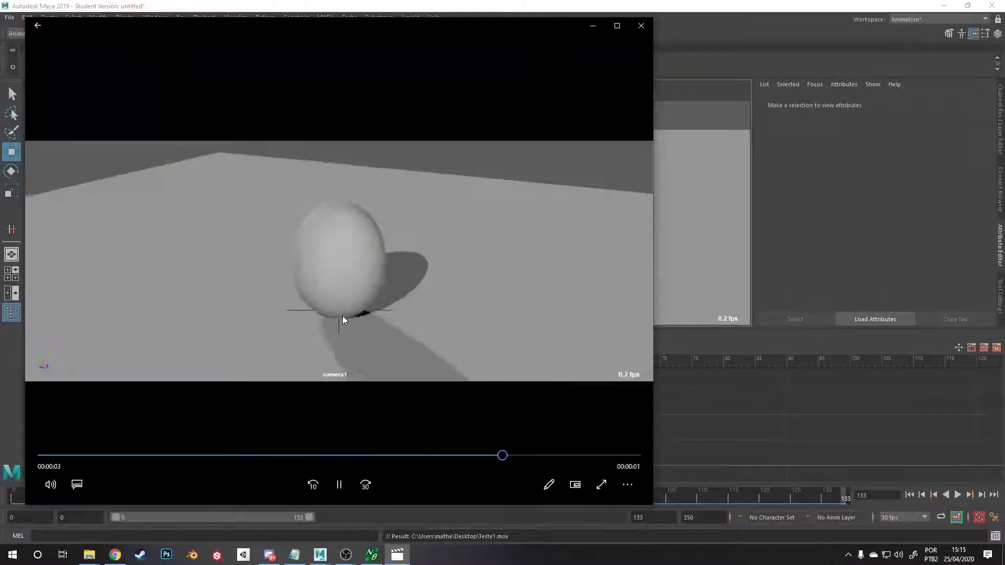
left_click(636, 33)
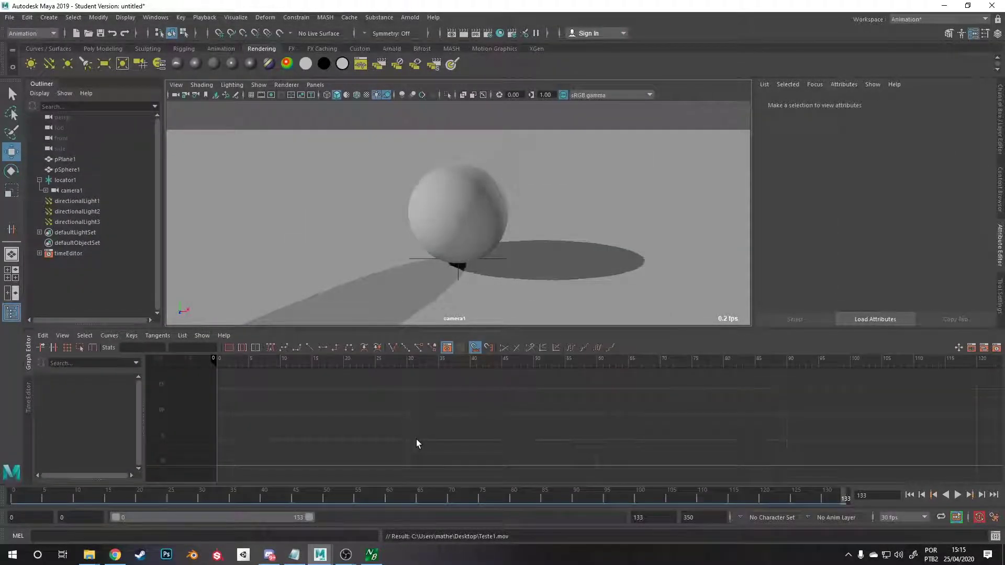
Scrub through the timeline and play back the animation from camera1.
left_click_drag(387, 488, 828, 498)
key("alt+v")
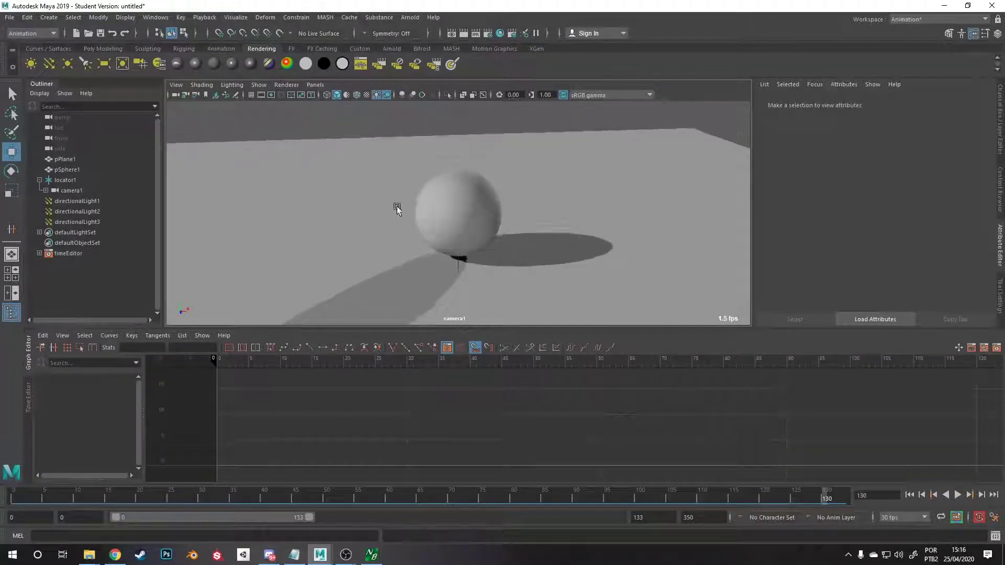
Scrub the animation through camera1 up to frame 90 and return to frame 0.
left_click_drag(297, 494, 11, 498)
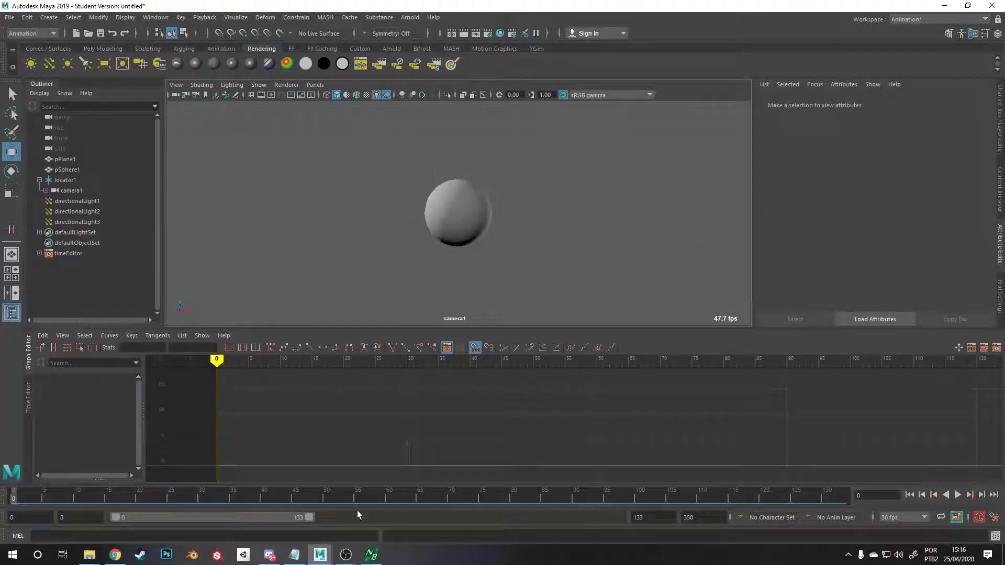
left_click_drag(361, 498, 470, 500)
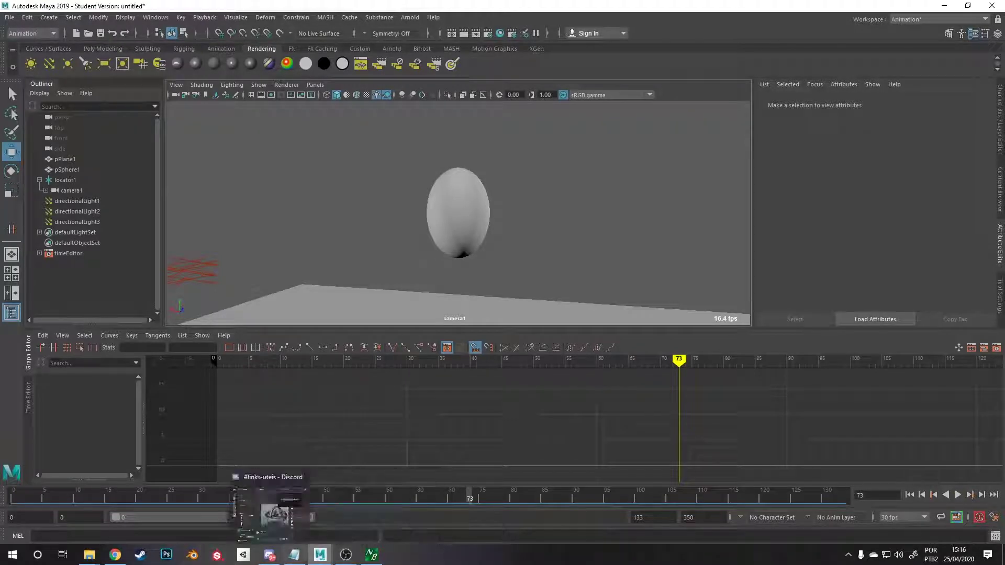
mouse_move(268, 555)
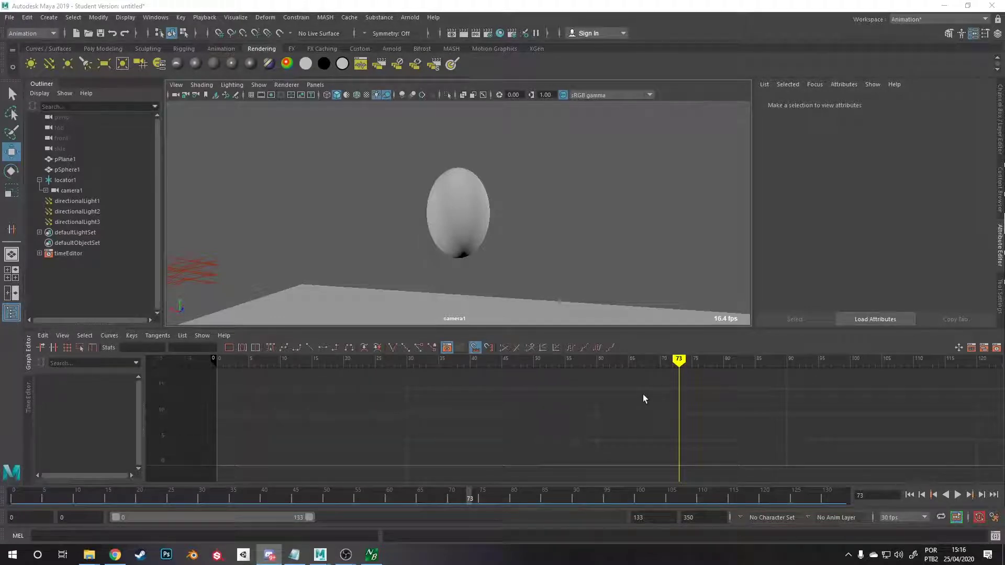
mouse_move(642, 394)
left_mouse_down()
mouse_move(601, 376)
mouse_move(285, 346)
mouse_move(398, 320)
mouse_move(518, 366)
mouse_move(758, 391)
mouse_move(836, 429)
mouse_move(933, 434)
mouse_move(416, 420)
mouse_move(222, 388)
mouse_move(527, 385)
mouse_move(702, 400)
mouse_move(783, 423)
left_mouse_up()
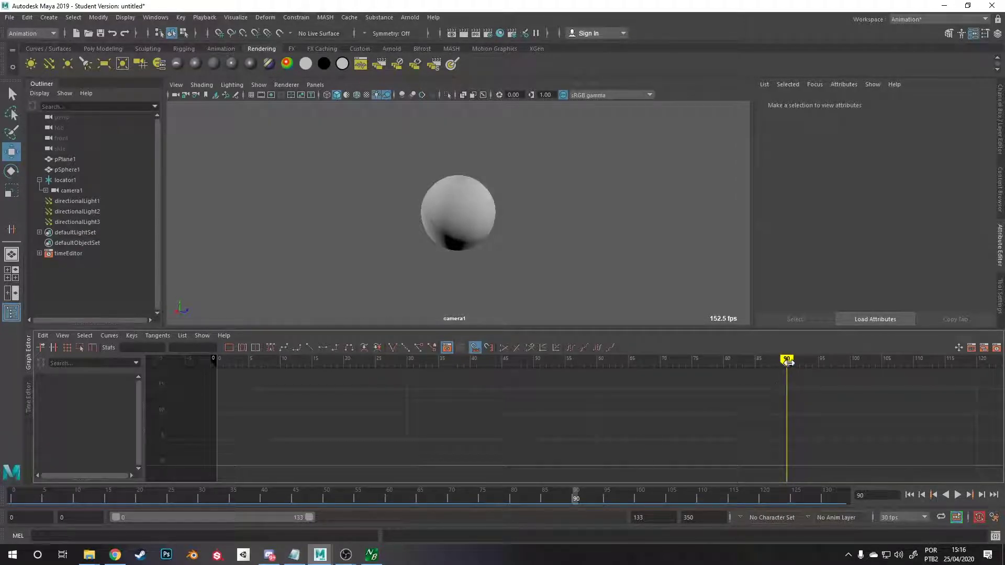
mouse_move(788, 362)
left_mouse_down()
mouse_move(219, 345)
mouse_move(846, 381)
mouse_move(995, 410)
mouse_move(210, 417)
mouse_move(219, 418)
left_mouse_up()
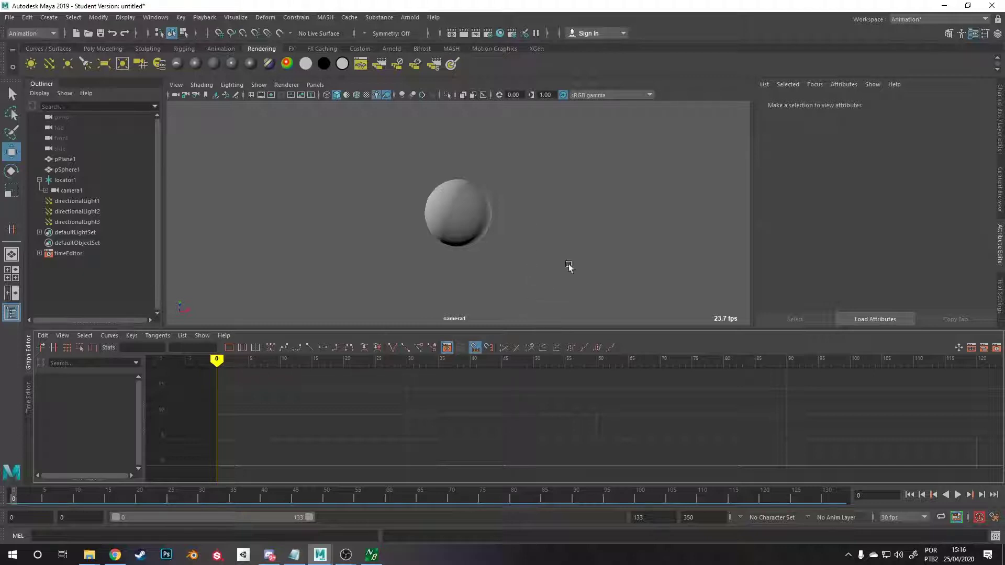
Switch the viewport from camera1 to the perspective view, framing the plane, the lights and the camera.
key("space")
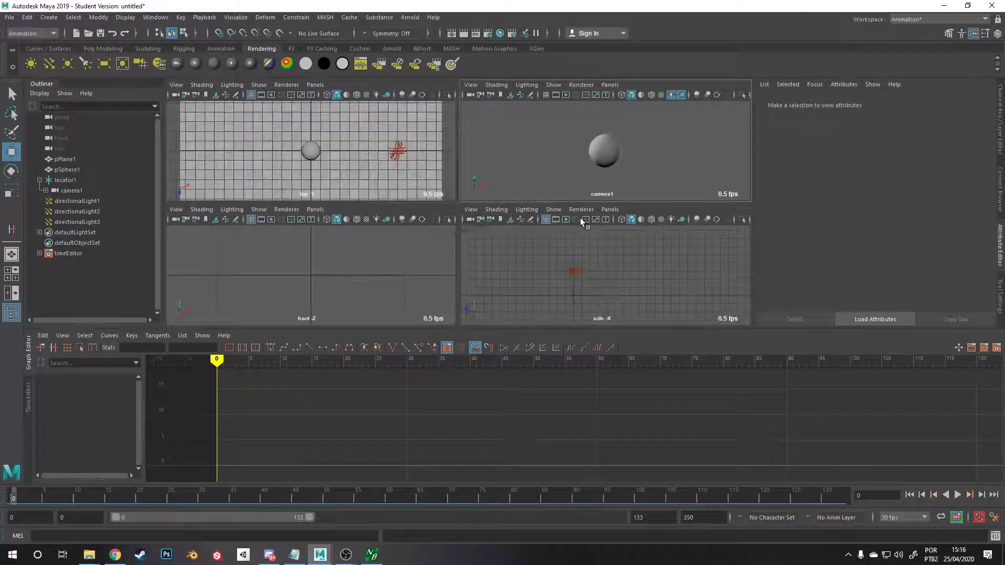
key("space")
left_click(309, 84)
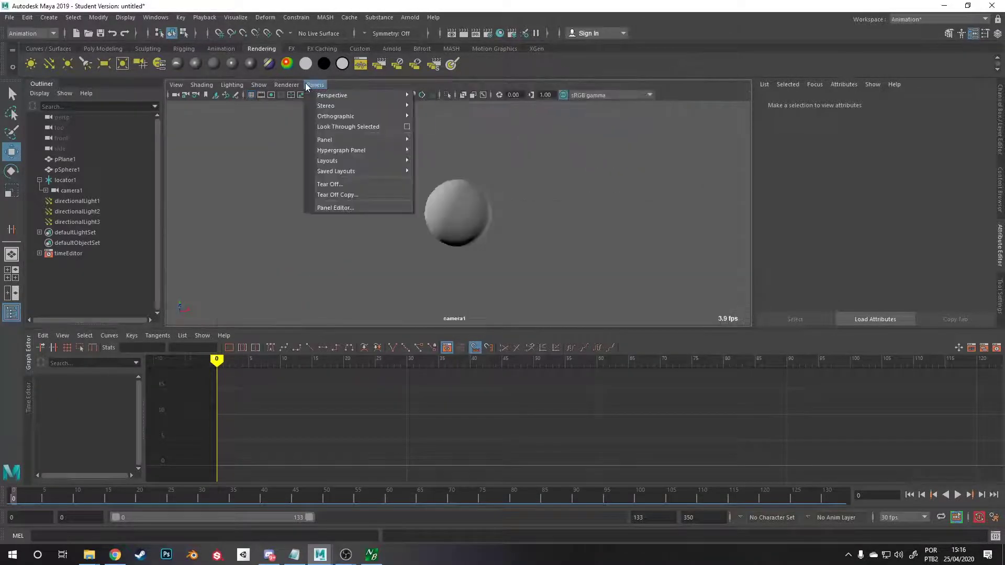
mouse_move(348, 97)
left_click(457, 108)
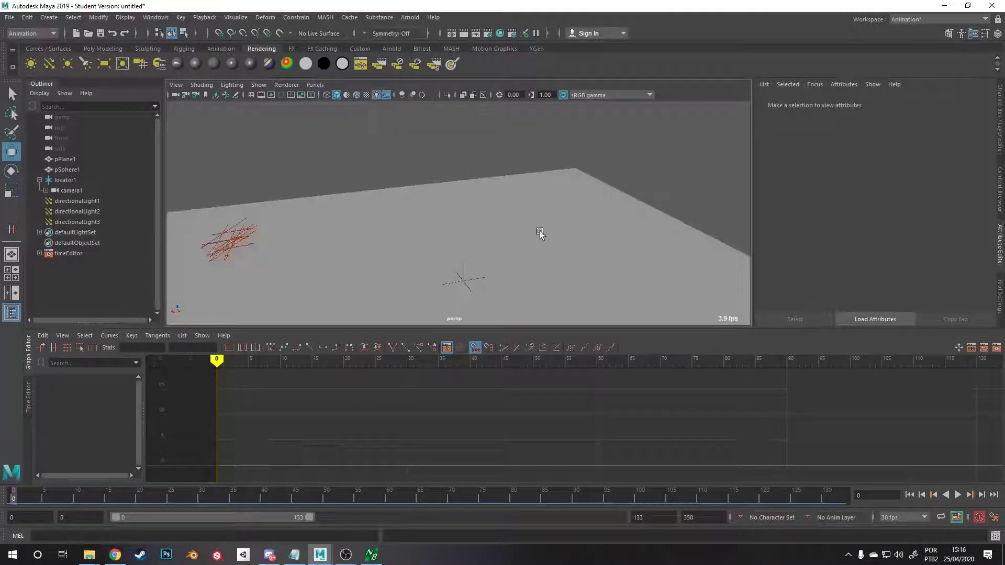
left_click_drag(539, 231, 447, 206, "alt")
left_click_drag(514, 274, 502, 237, "alt")
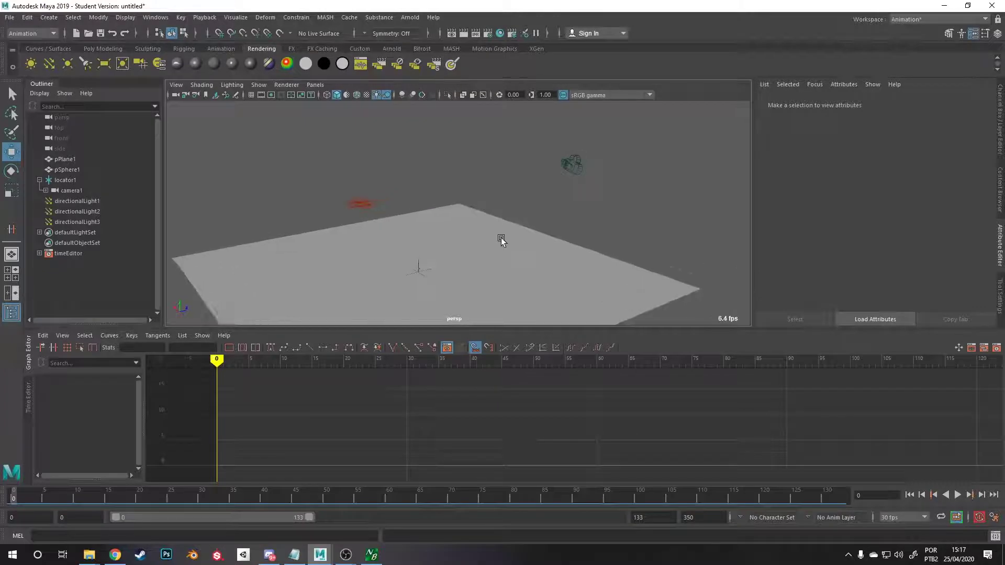
Select locator1 and play and scrub the animation to examine how it carries the camera around the ball.
left_click(416, 264)
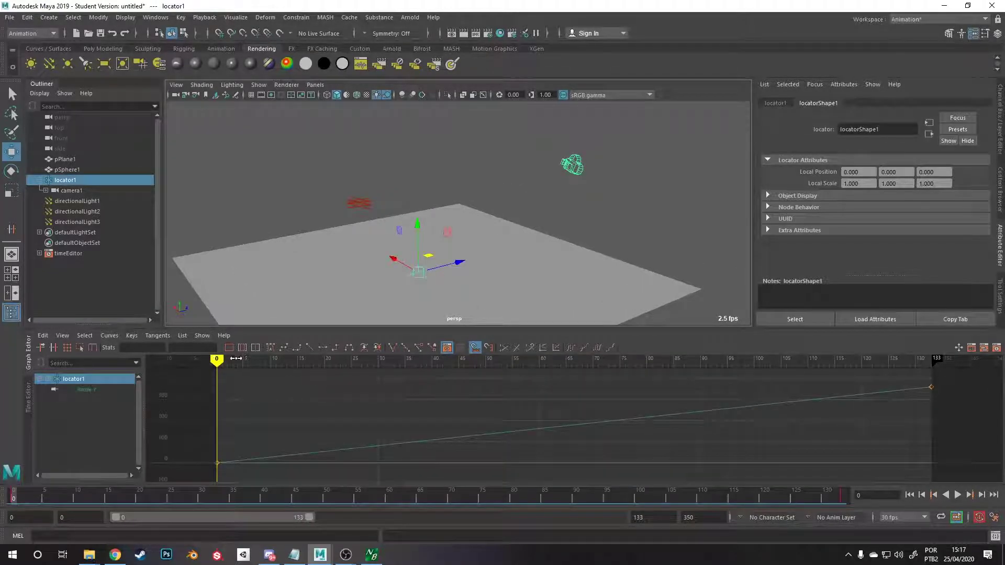
key("alt+v")
left_click_drag(423, 355, 442, 369)
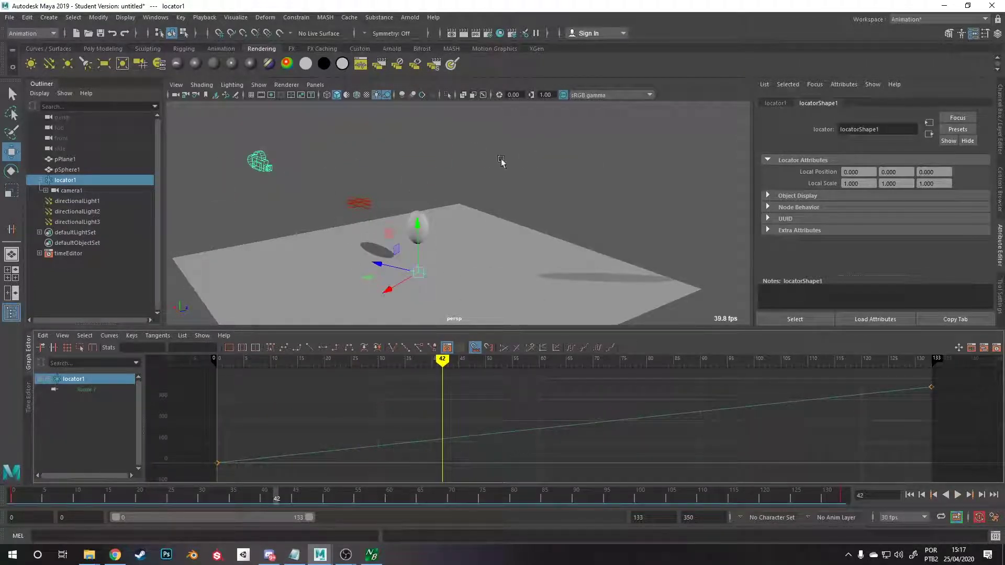
left_click_drag(501, 162, 458, 193, "alt")
left_click_drag(442, 359, 356, 361)
Select camera1 and scrub between frames 0 and 30 to examine its movement relative to the ball.
left_click(396, 120)
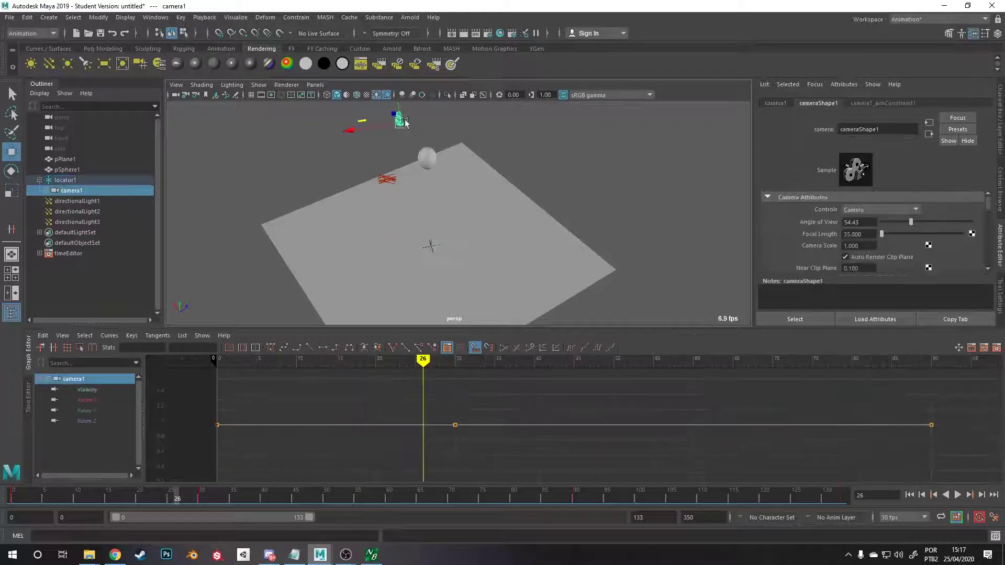
left_click_drag(398, 121, 510, 236, "alt")
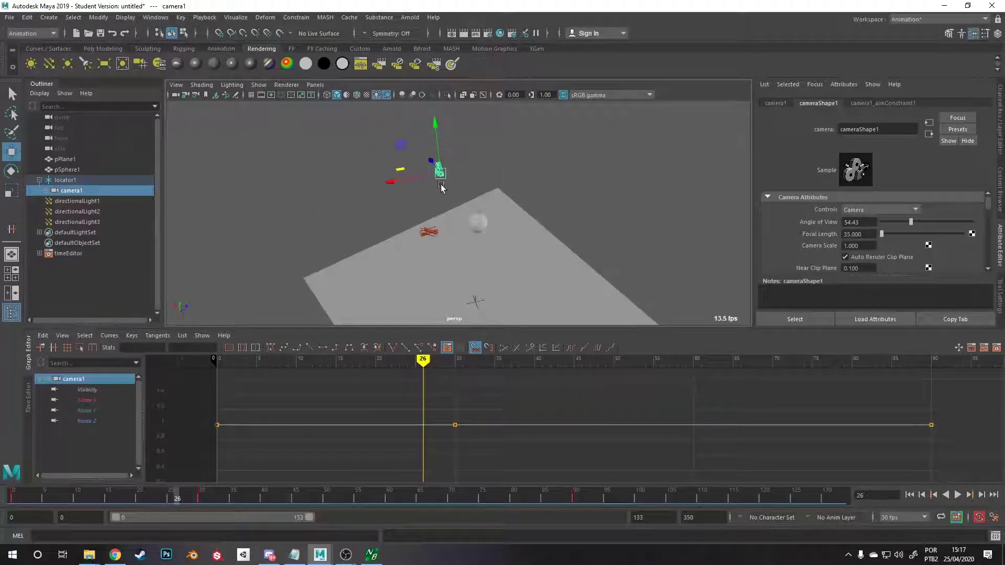
left_click_drag(419, 360, 216, 361)
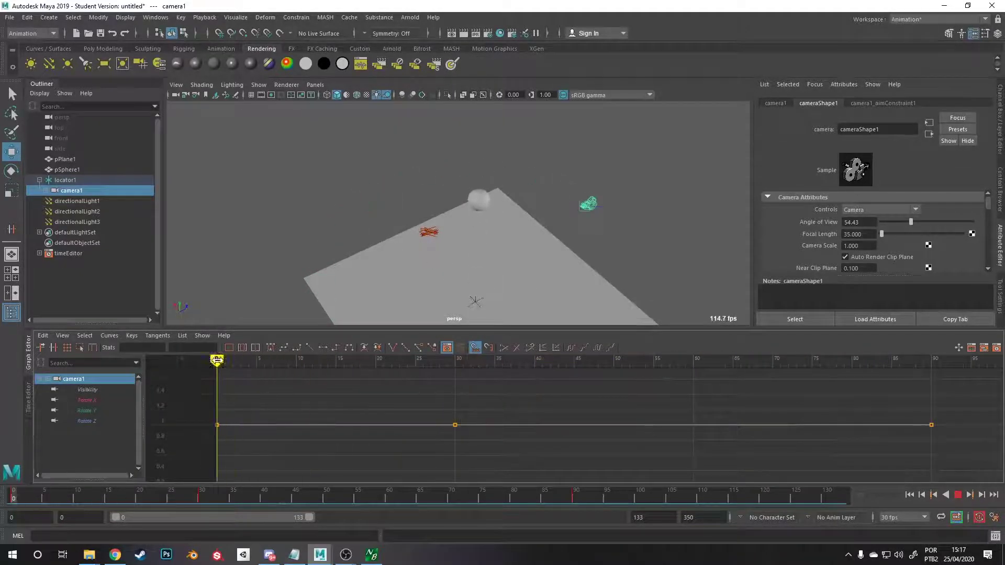
left_click(472, 299)
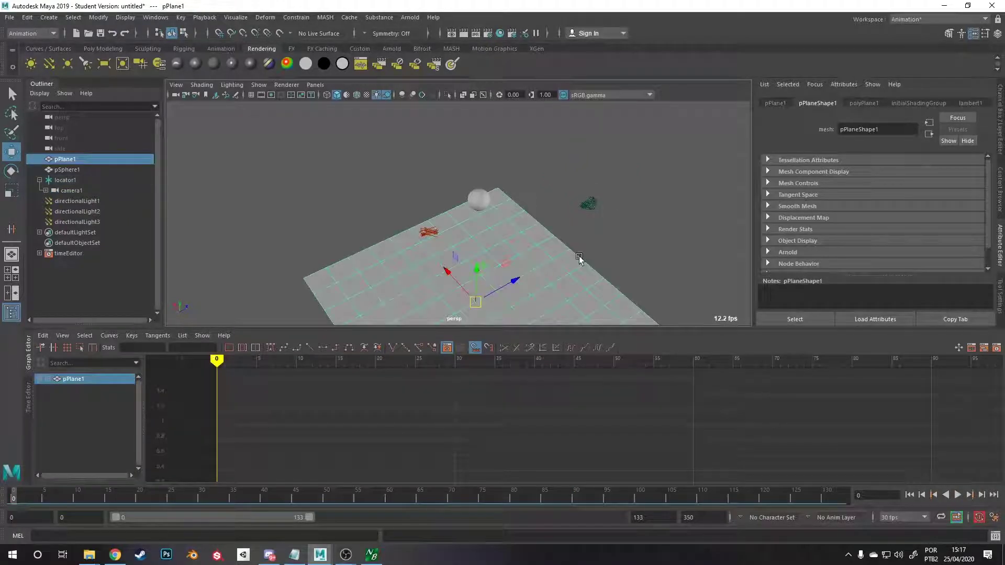
left_click(588, 204)
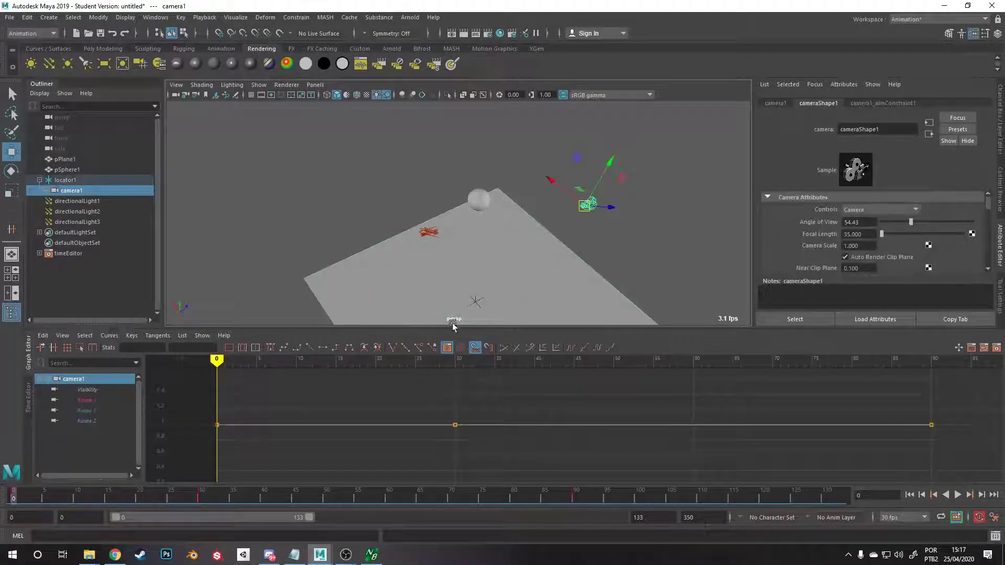
left_click_drag(227, 365, 455, 365)
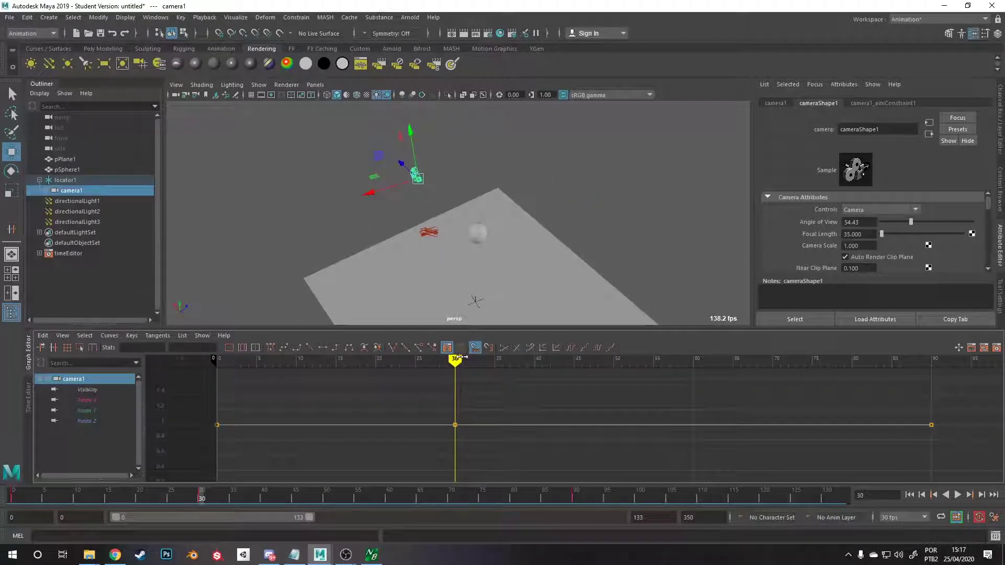
Play and scrub the animation in perspective, examining from several angles how camera1 keeps facing the ball.
key("alt+v")
mouse_move(444, 375)
left_mouse_down()
mouse_move(225, 382)
mouse_move(898, 416)
mouse_move(529, 415)
mouse_move(278, 395)
mouse_move(328, 383)
mouse_move(859, 386)
mouse_move(558, 361)
mouse_move(302, 361)
mouse_move(428, 373)
left_mouse_up()
scroll(503, 188, "up", 3)
scroll(538, 251, "down", 4)
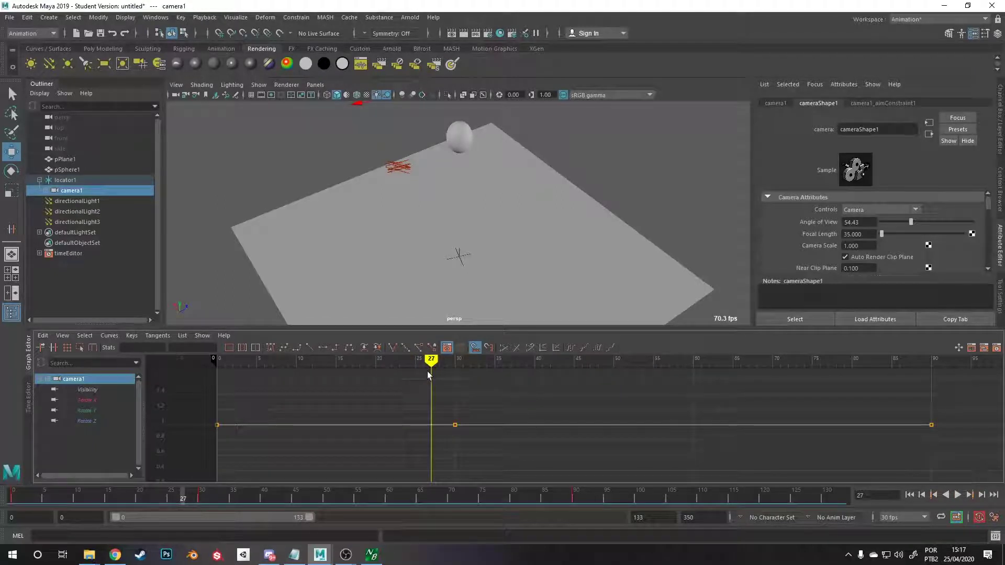
left_click_drag(471, 277, 473, 240, "alt")
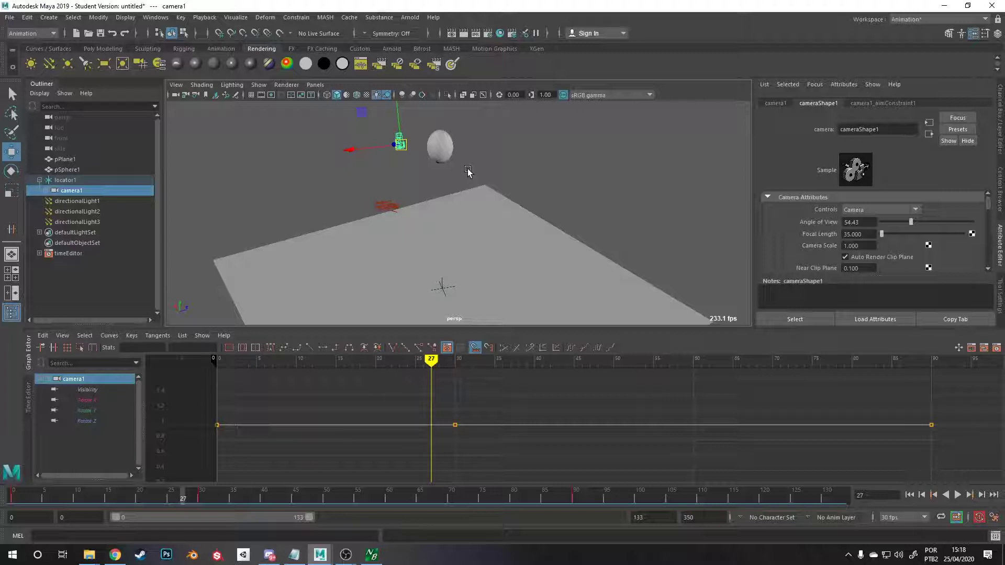
left_click_drag(427, 145, 478, 185, "alt")
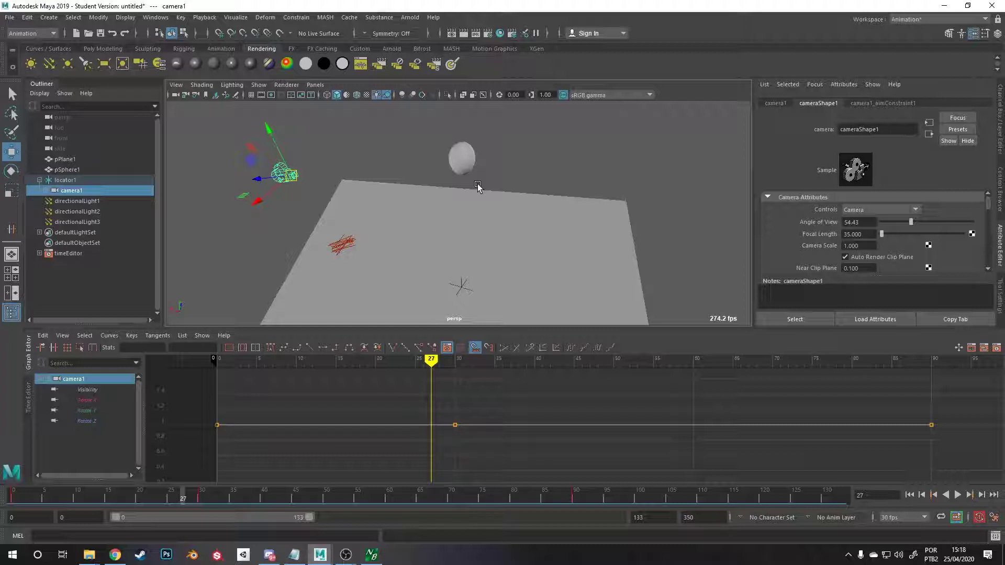
mouse_move(442, 184)
left_mouse_down("alt")
mouse_move(432, 219)
mouse_move(439, 150)
mouse_move(498, 188)
mouse_move(449, 152)
mouse_move(427, 161)
mouse_move(446, 168)
left_mouse_up("alt")
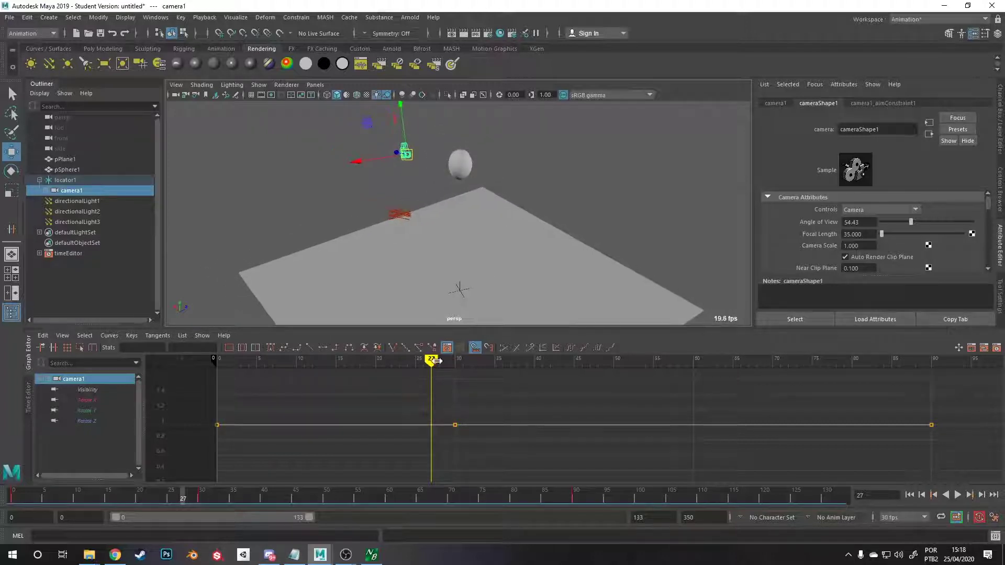
key("alt+v")
left_click_drag(677, 382, 288, 381)
left_click_drag(513, 189, 630, 221, "alt")
left_click(630, 221)
left_click(617, 197)
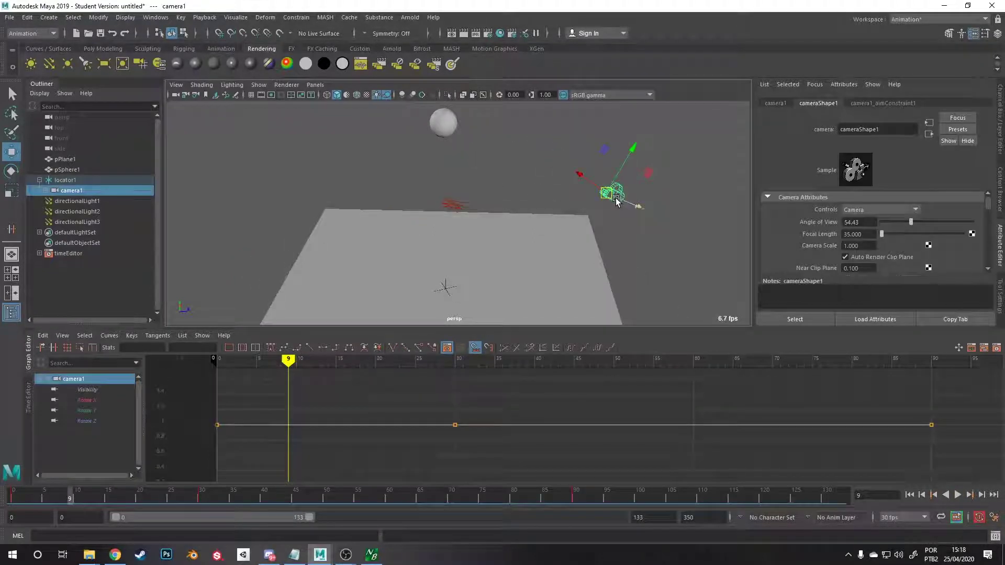
Examine the attributes of camera1_aimConstraint1 and the camera's orientation toward the ball at frame 10.
left_click(903, 104)
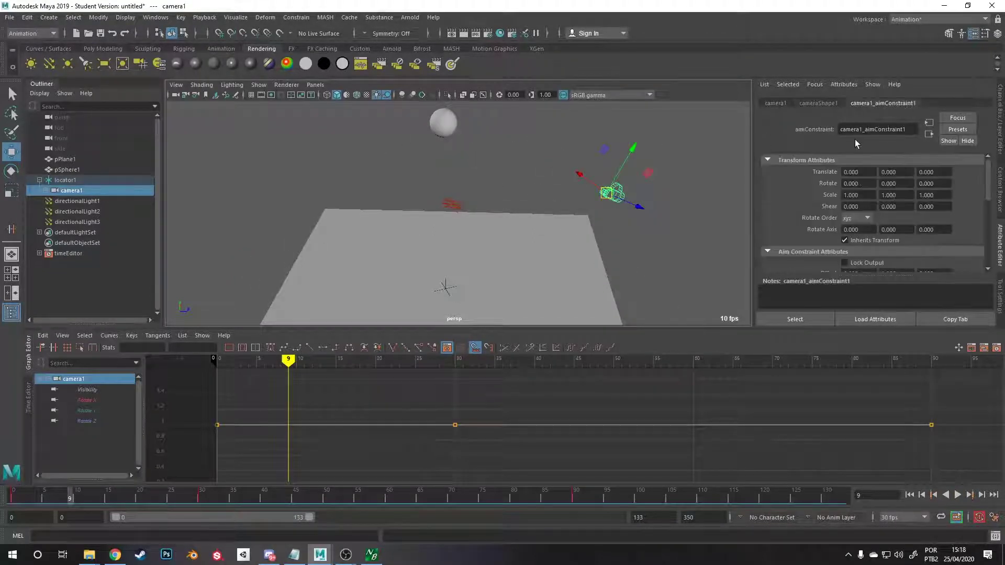
mouse_move(489, 378)
left_mouse_down()
mouse_move(520, 378)
mouse_move(227, 377)
mouse_move(458, 377)
mouse_move(674, 331)
mouse_move(895, 333)
mouse_move(212, 354)
mouse_move(823, 301)
mouse_move(915, 314)
mouse_move(931, 330)
mouse_move(584, 358)
mouse_move(296, 358)
left_mouse_up()
mouse_move(532, 272)
left_mouse_down("alt")
mouse_move(517, 265)
mouse_move(522, 237)
mouse_move(538, 242)
mouse_move(526, 235)
mouse_move(526, 178)
left_mouse_up("alt")
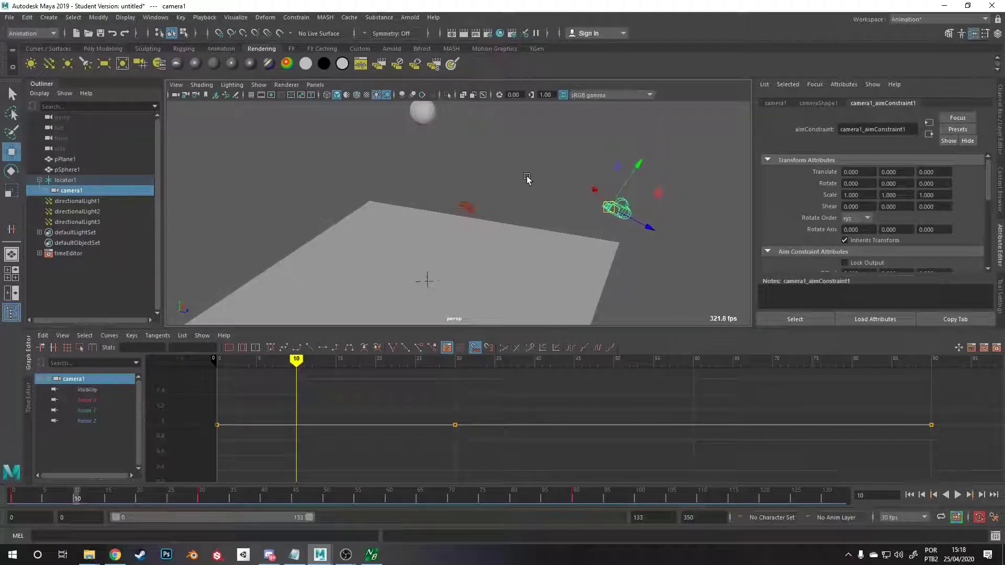
left_click(528, 179)
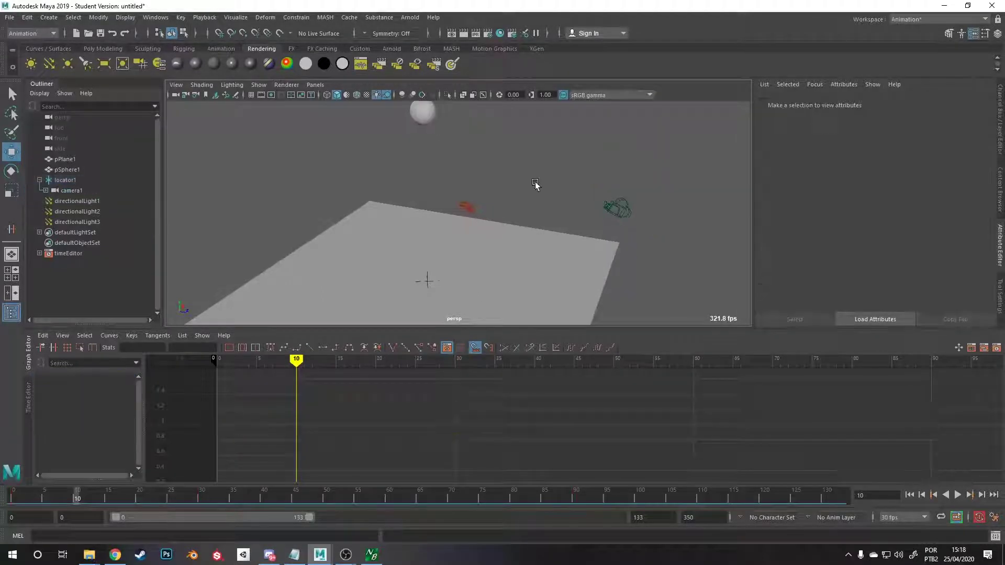
left_click(615, 211)
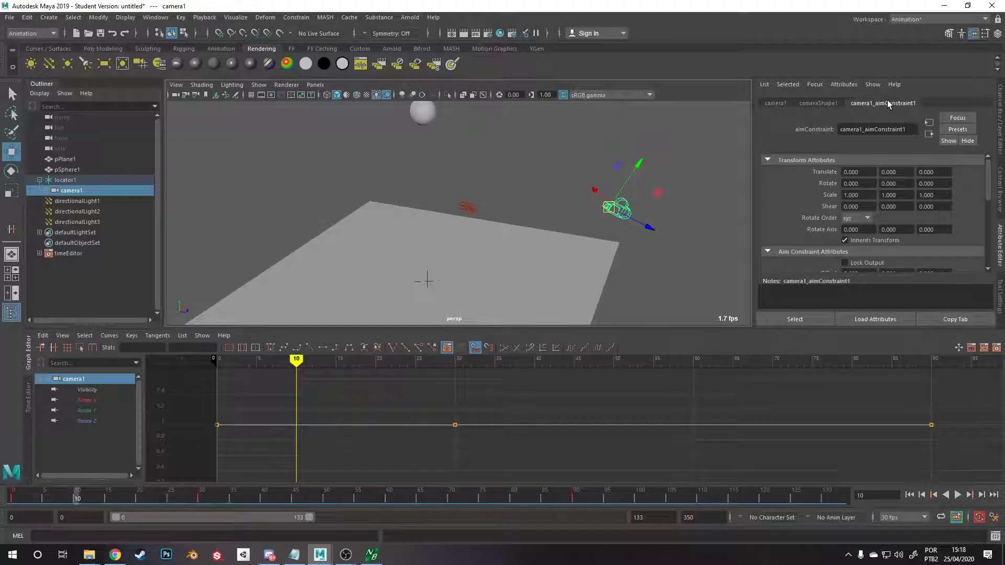
left_click_drag(350, 165, 360, 206, "alt")
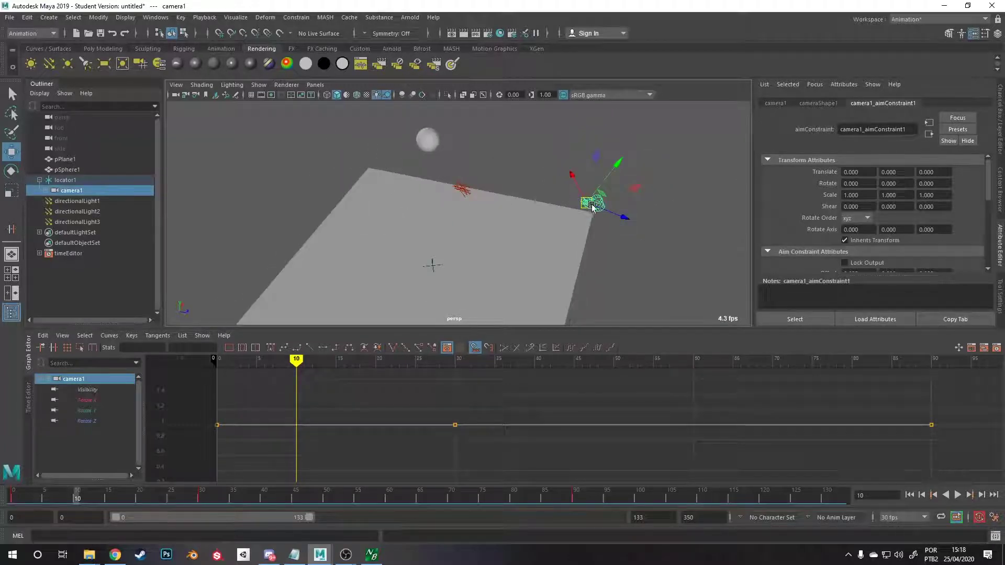
Apply an Aim constraint with pSphere1 as target and camera1 as constrained object, setting the aim vector's Z value to 1.
left_click(420, 136)
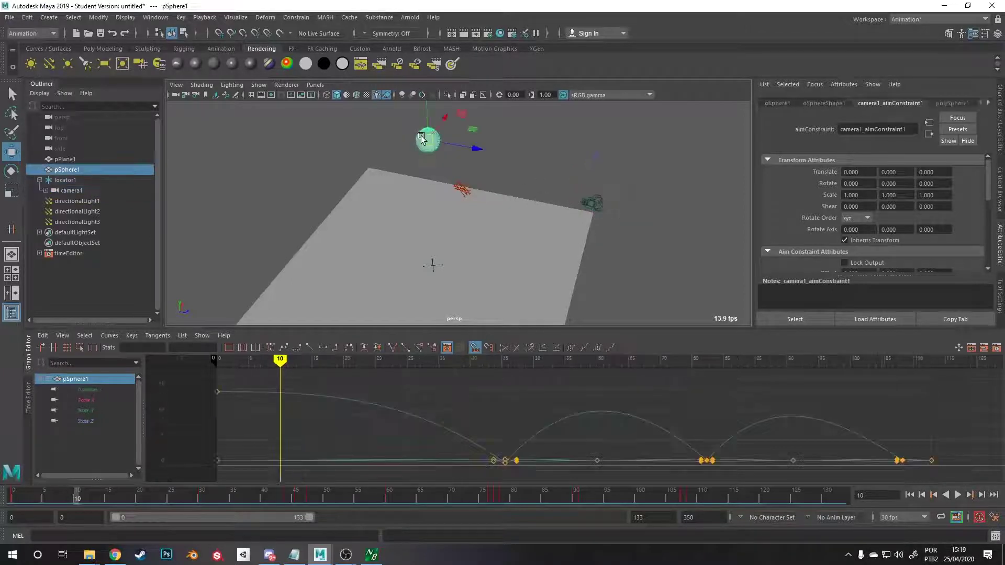
left_click(595, 207, "shift")
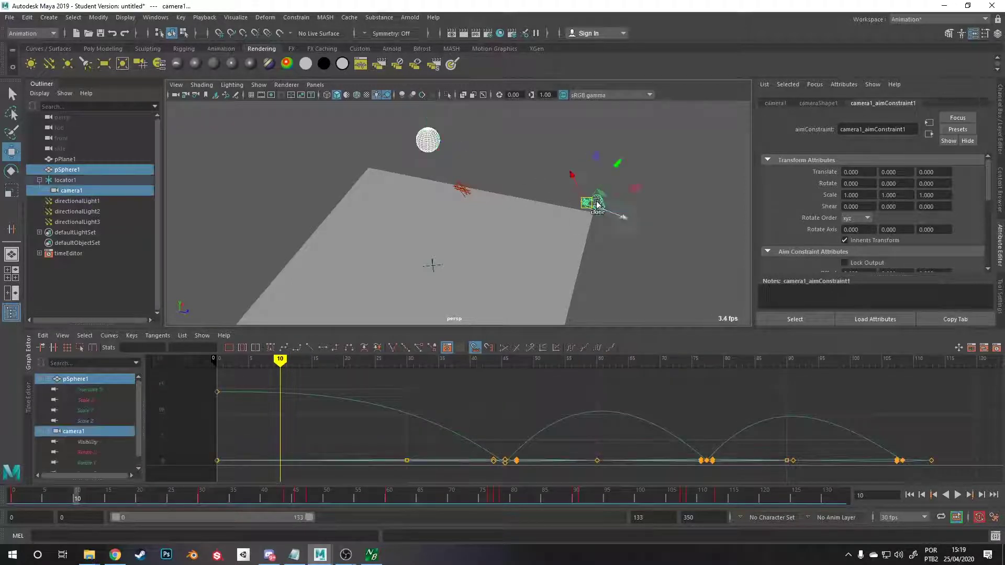
left_click(296, 16)
mouse_move(337, 109)
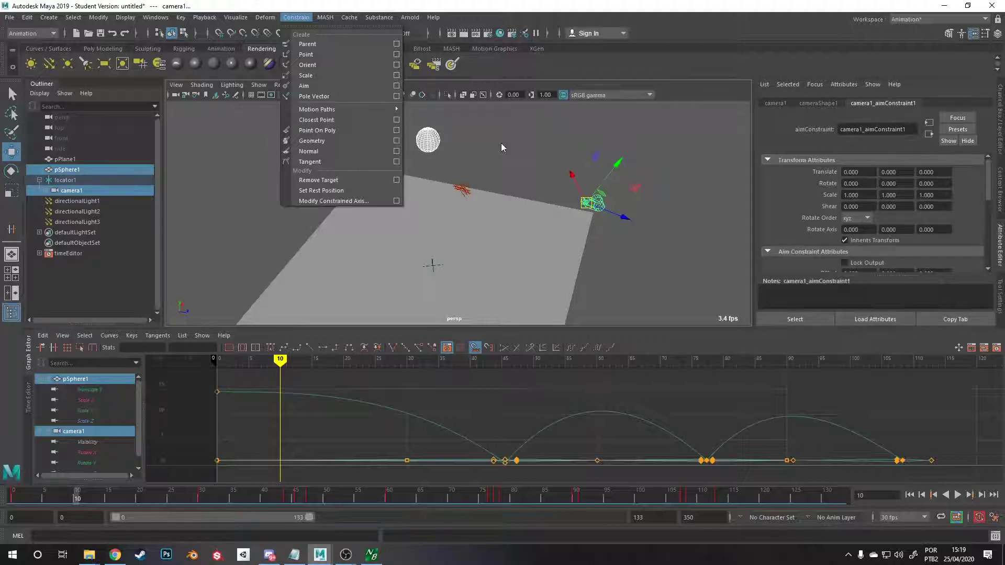
left_click(396, 85)
left_click_drag(465, 193, 710, 198)
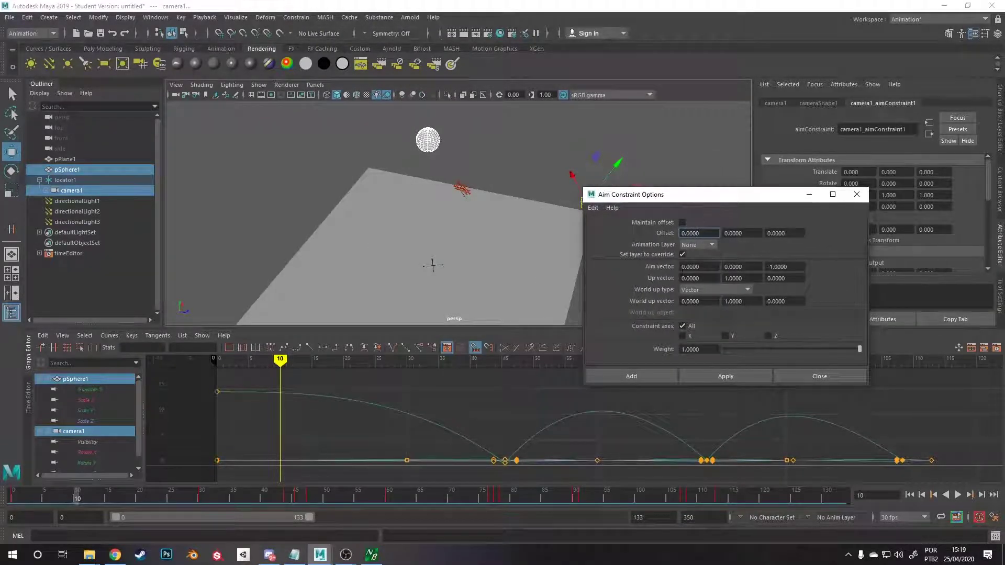
left_click(690, 266)
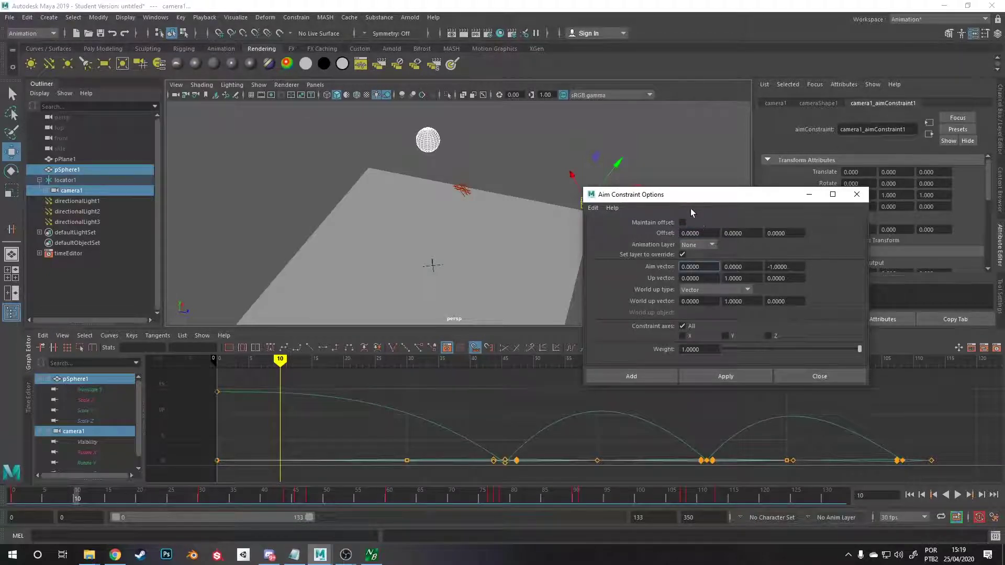
left_click_drag(690, 199, 683, 239)
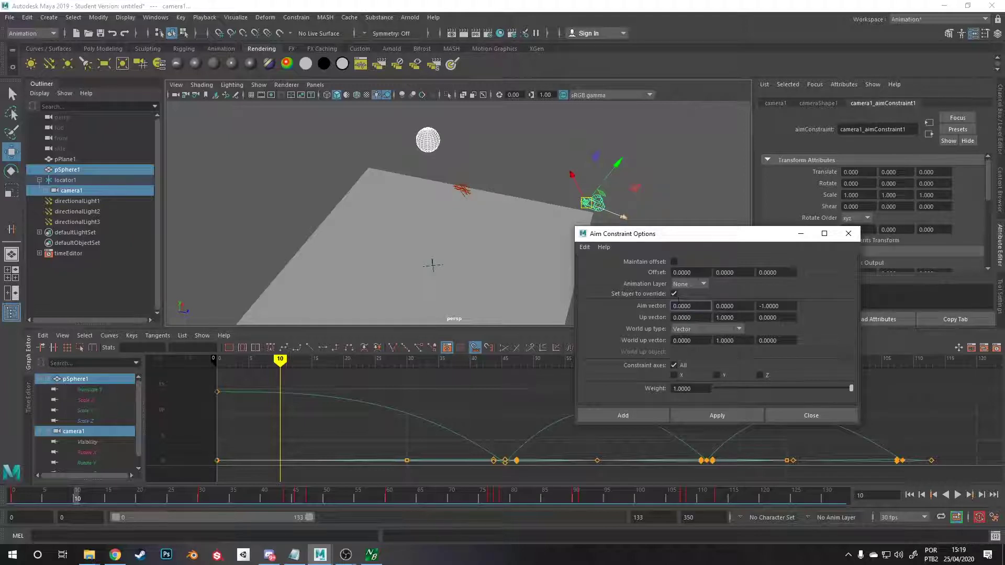
left_click(793, 305)
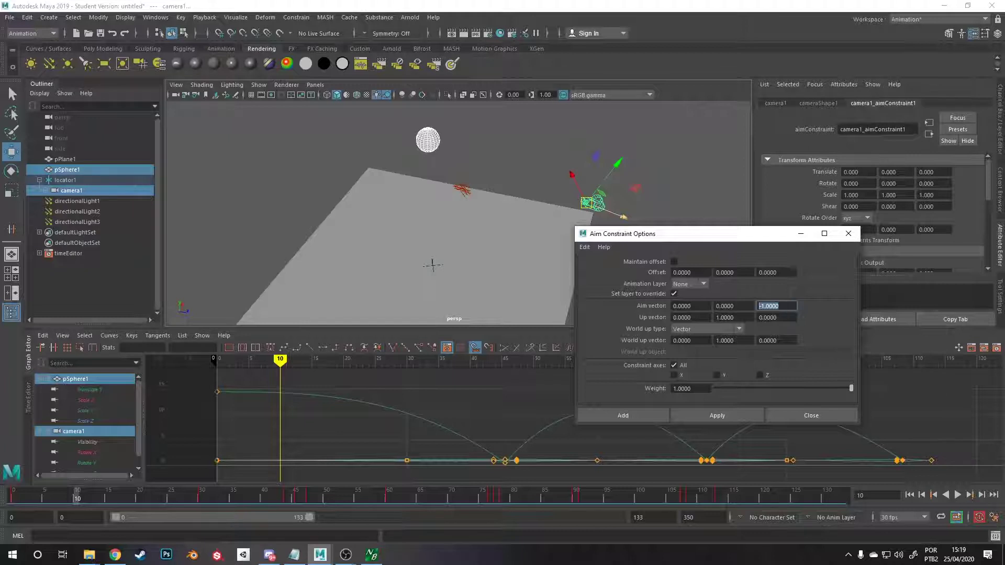
type("1")
left_click(707, 413)
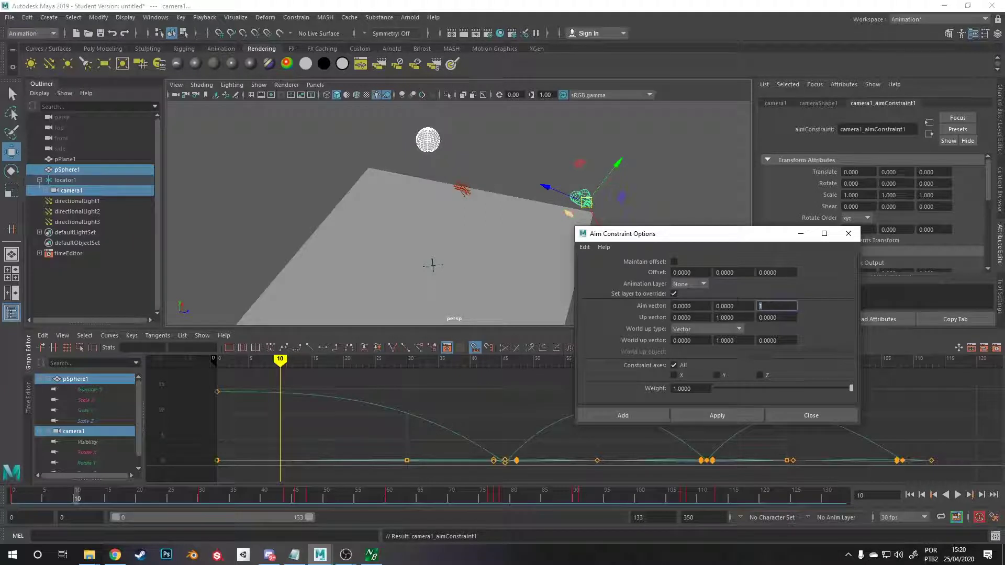
Apply the Aim constraint to camera1 with an aim vector of 1, 0, 0 and again with 0, 1, 0.
type("0")
left_click(672, 305)
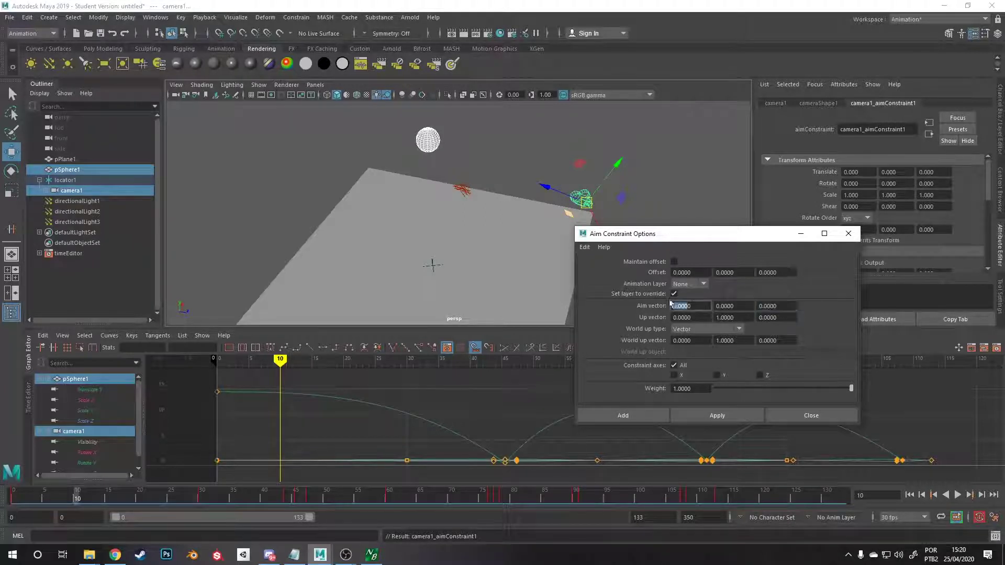
type("1")
left_click(683, 416)
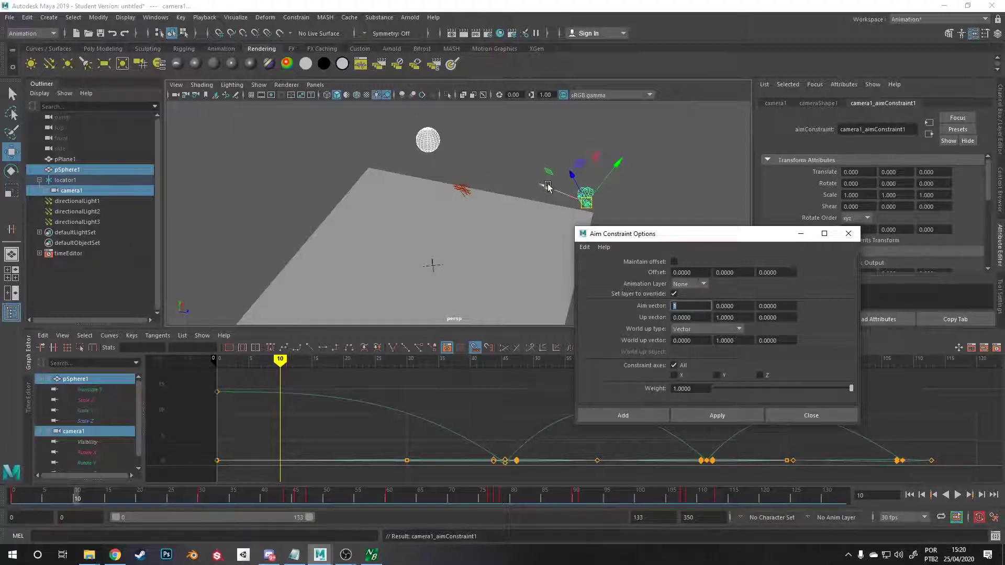
type("0")
key("Tab")
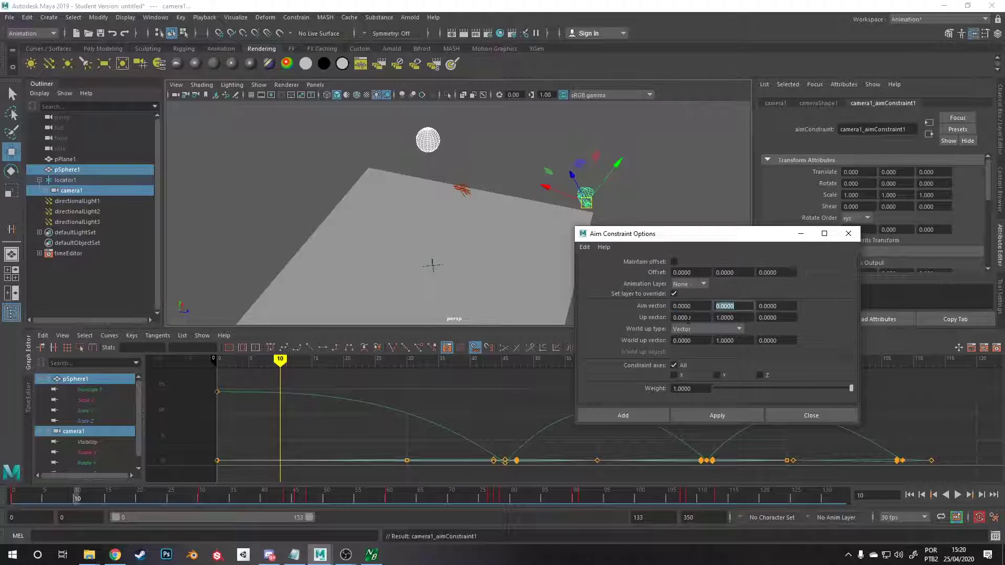
left_click(696, 413)
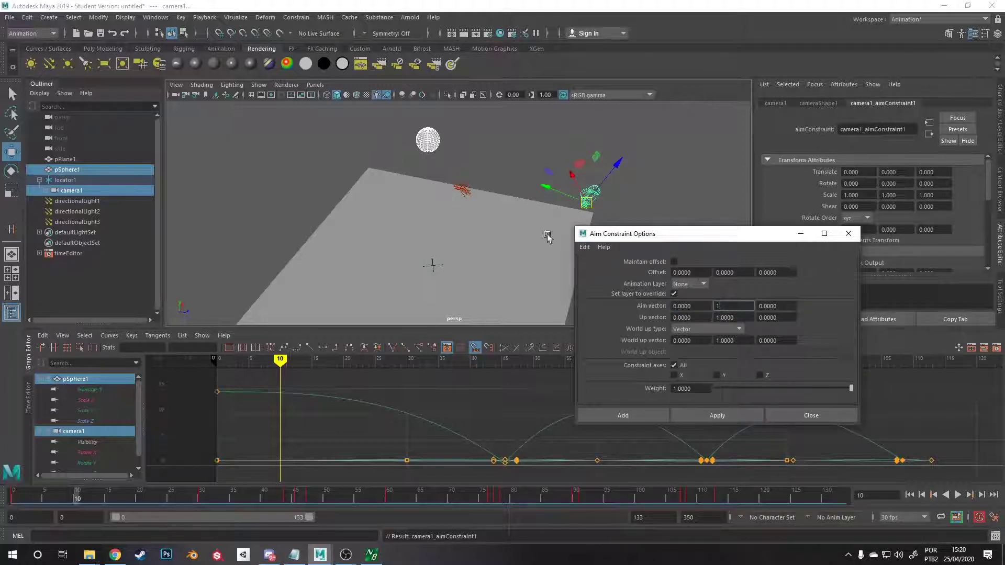
Set the Aim constraint's aim vector to 0, 0, -1, apply it, and inspect the camera's orientation toward the ball.
type("1")
key("BackSpace")
key("Tab")
type("-1")
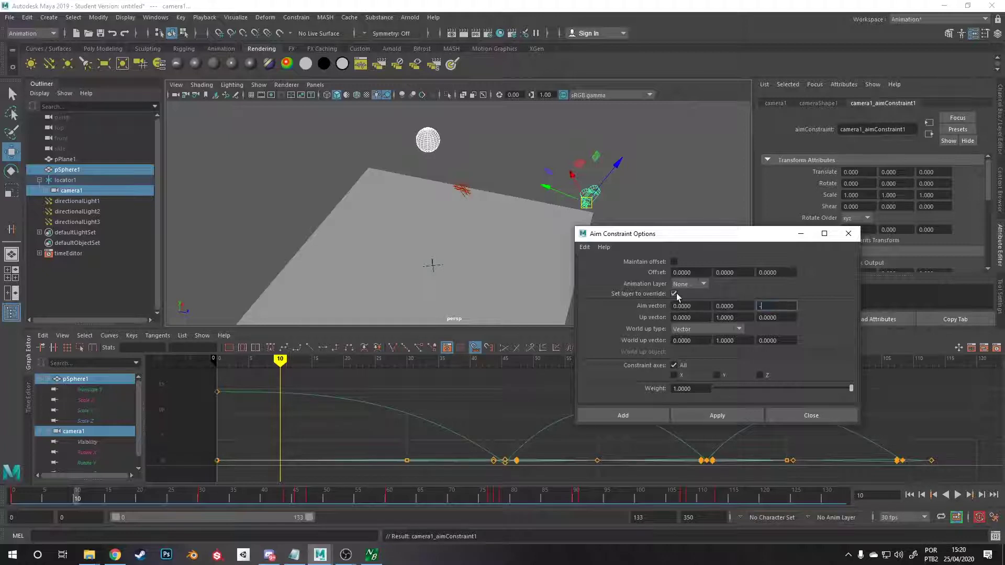
left_click(720, 419)
left_click_drag(471, 287, 473, 264, "alt")
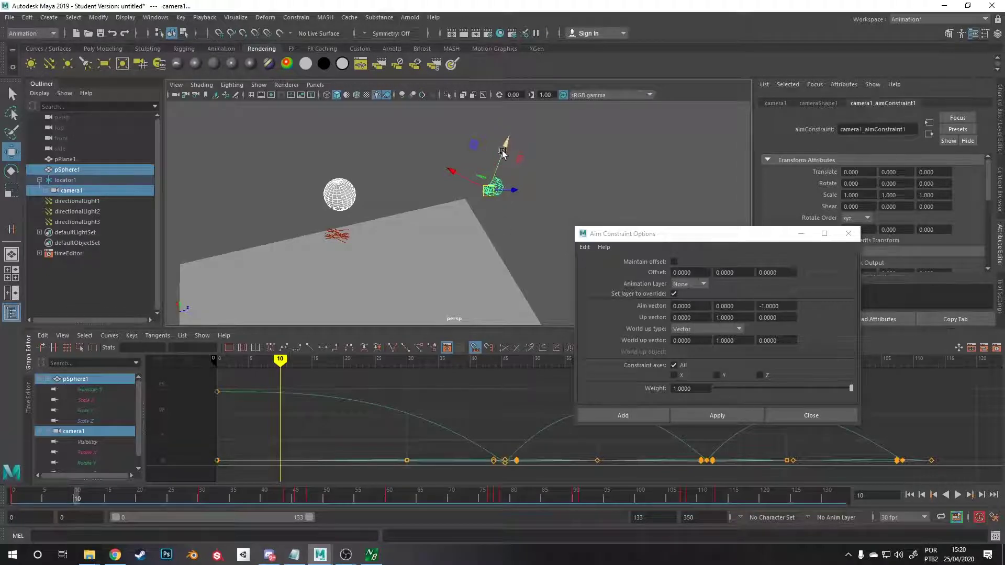
Try the Aim constraint on camera1 with an up vector of 1, 0, 0.
left_click(687, 317)
type("1")
key("Tab")
type("0")
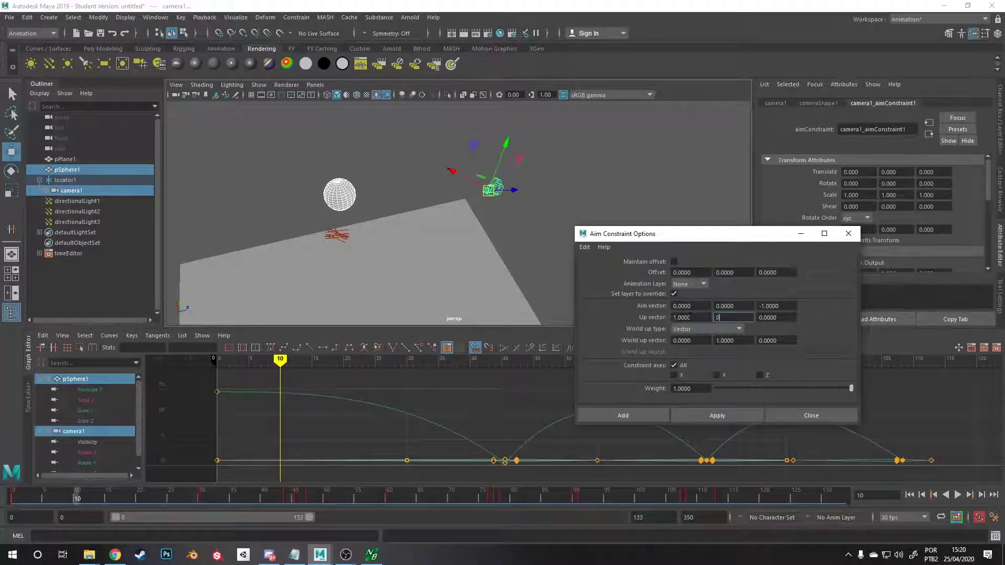
left_click(724, 420)
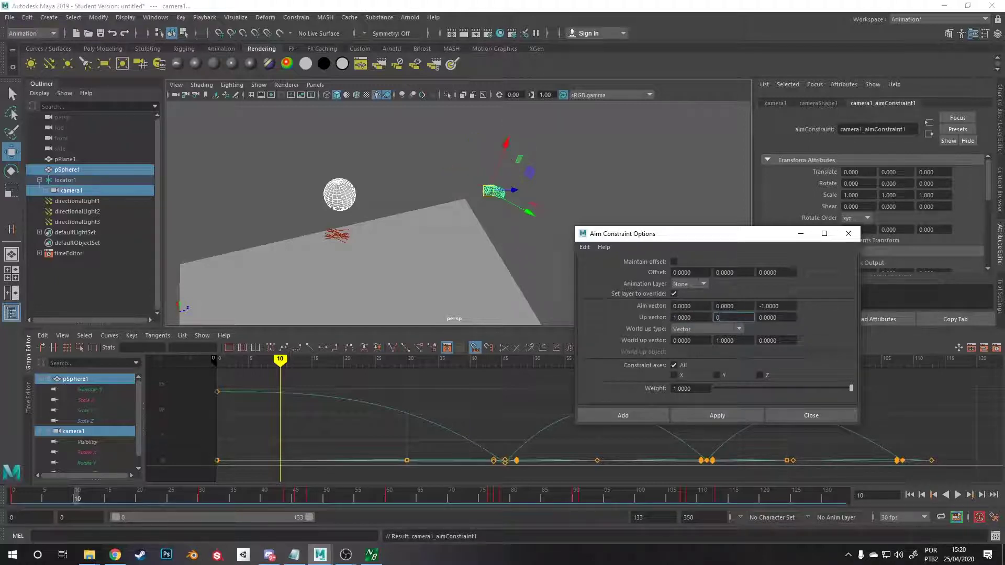
Reset the up vector to 0, 1, 0, reapply the Aim constraint, and close its options.
double_click(687, 318)
type("0")
key("Tab")
type("1")
left_click(721, 414)
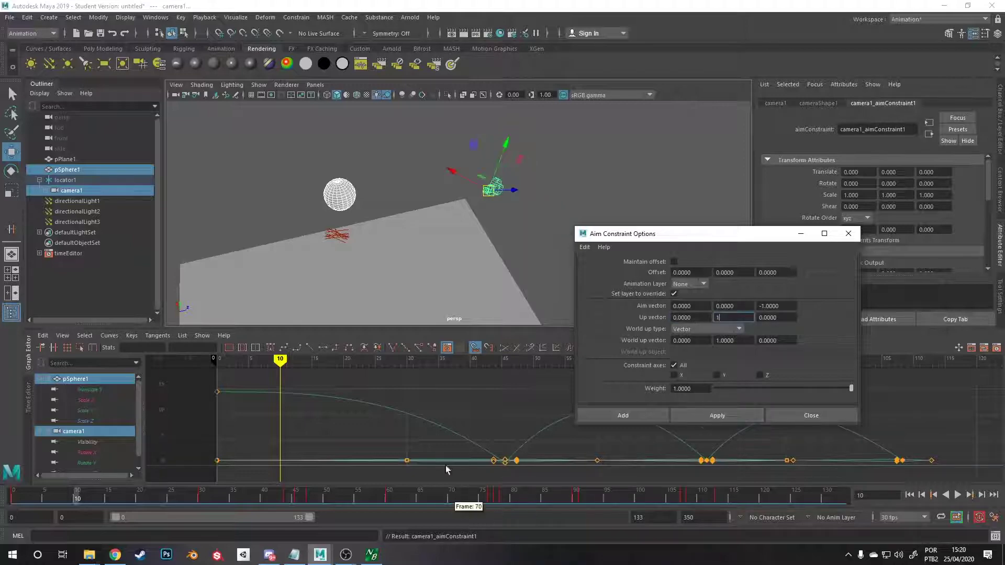
left_click_drag(491, 291, 477, 272, "alt")
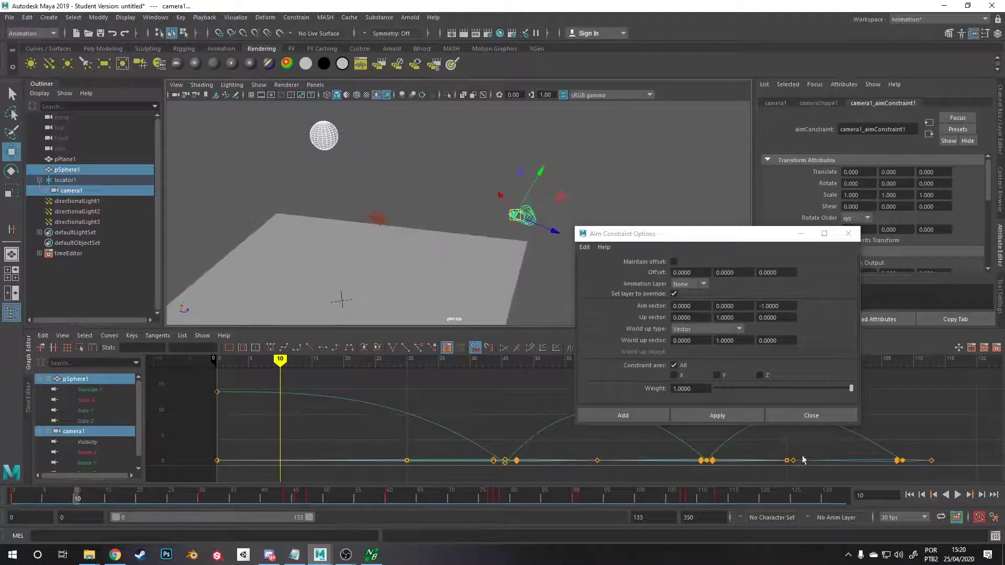
left_click(811, 416)
Scrub through the animation and back to frame 17 to examine how camera1 follows the ball.
left_click_drag(341, 389, 825, 385)
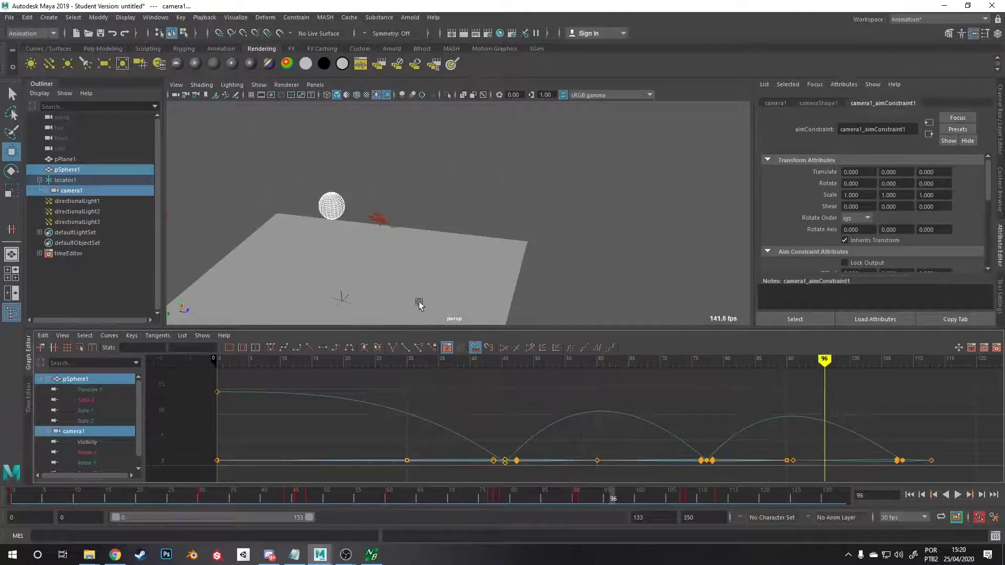
left_click_drag(417, 303, 640, 295, "alt")
left_click_drag(835, 355, 937, 412)
left_click_drag(777, 433, 322, 421)
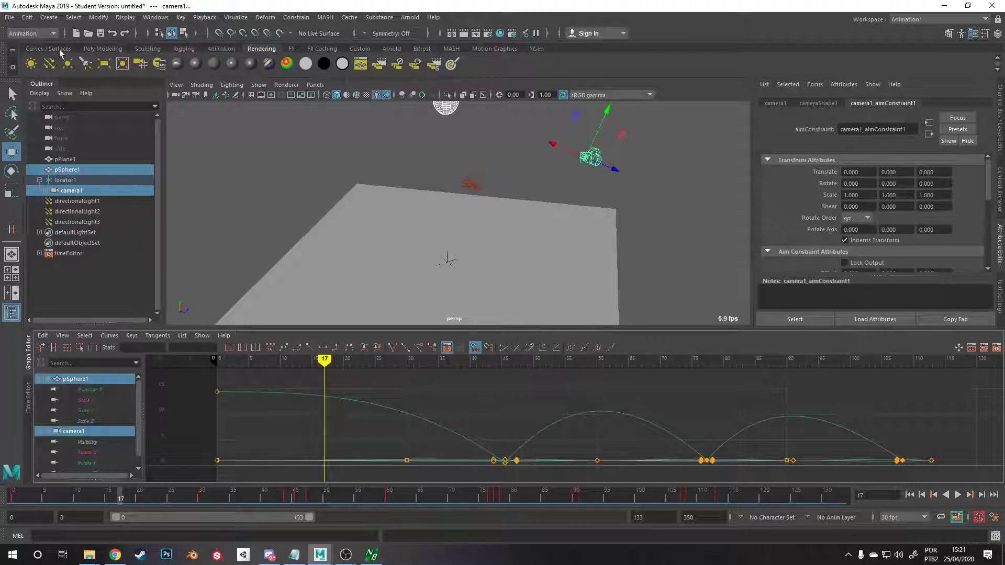
Create a polygon torus at the origin with a radius of 1.2 and a section radius of 0.1.
left_click(100, 49)
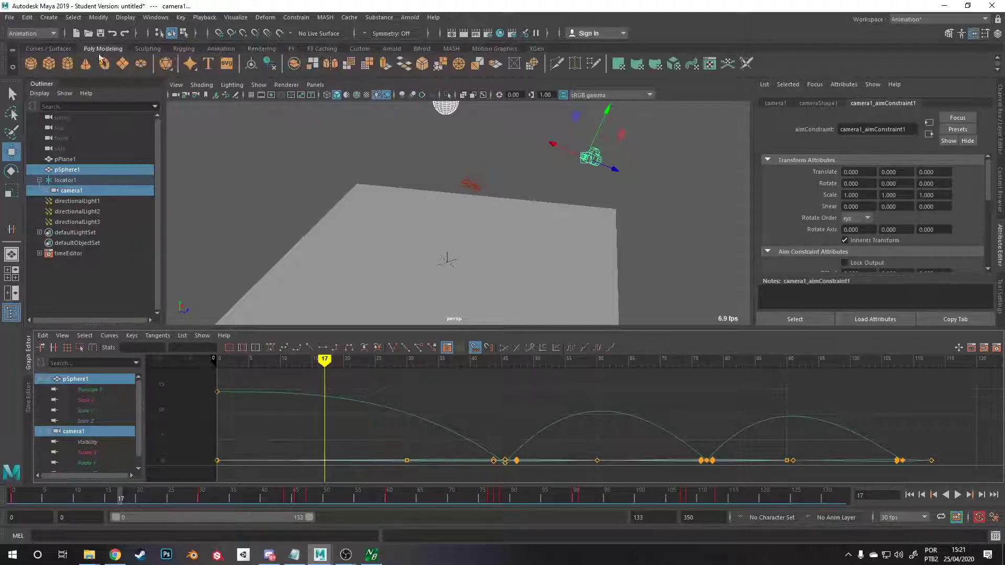
left_click(104, 64)
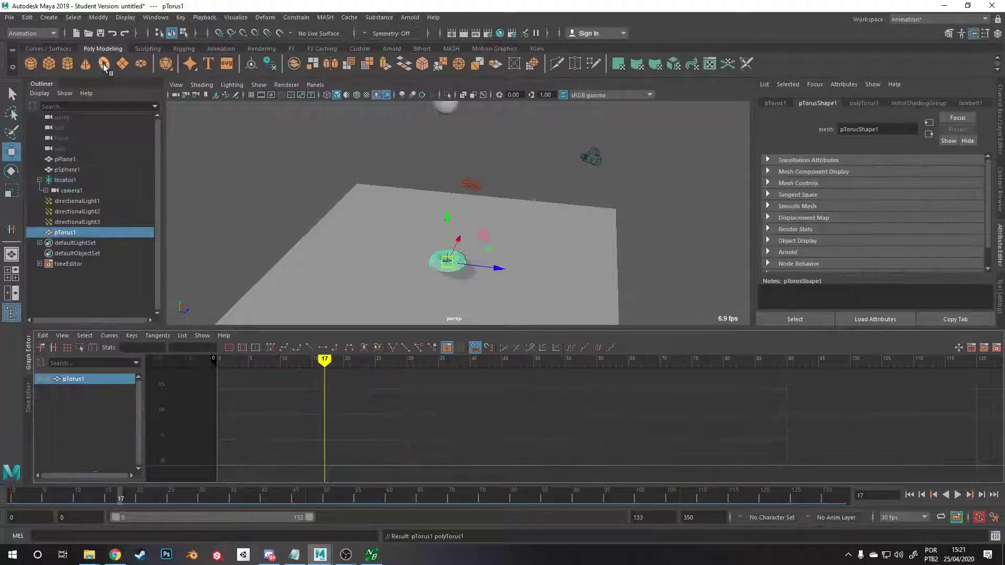
left_click_drag(369, 206, 543, 199, "alt")
left_click(851, 103)
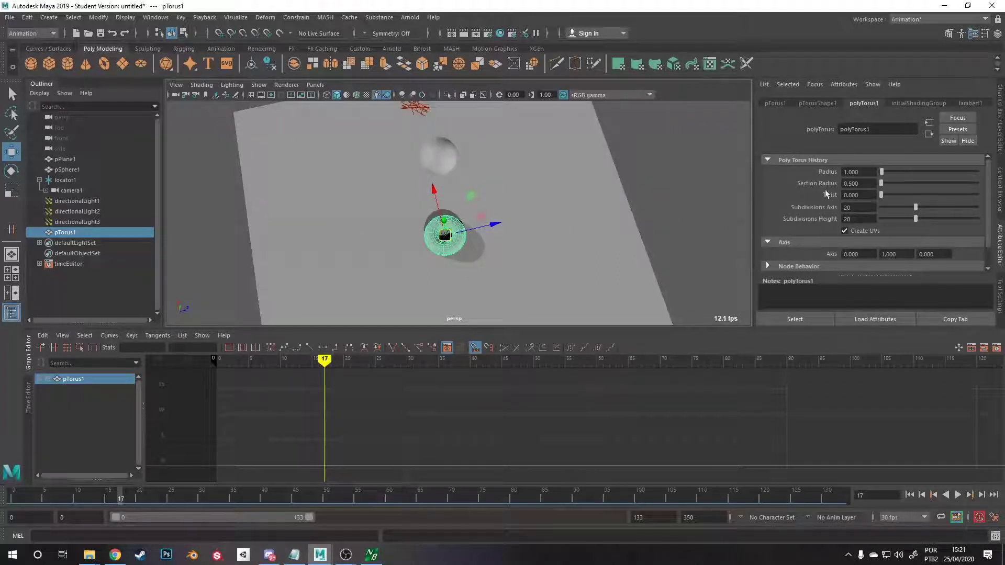
left_click(874, 170)
type("1.2")
key("Return")
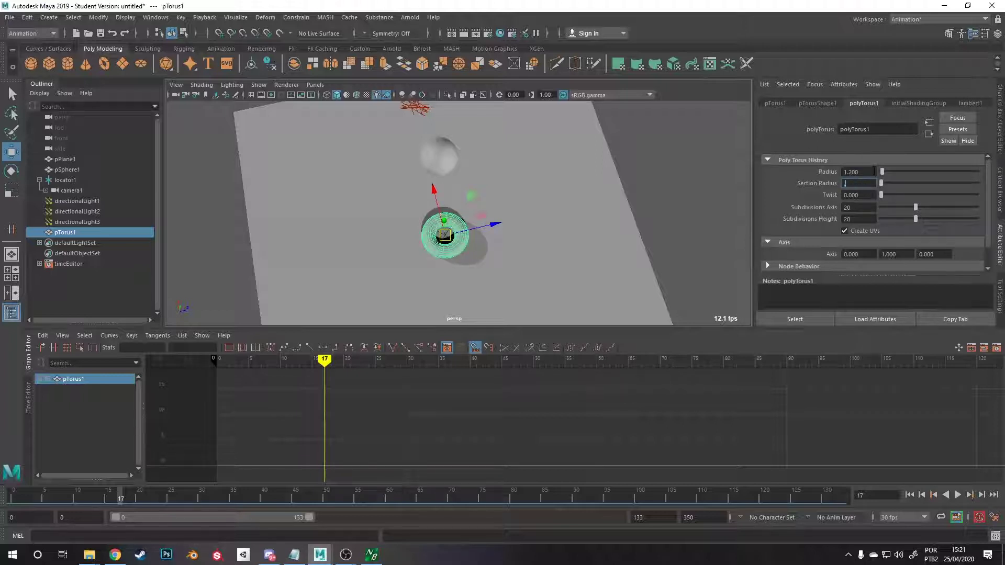
type("0.1")
key("Return")
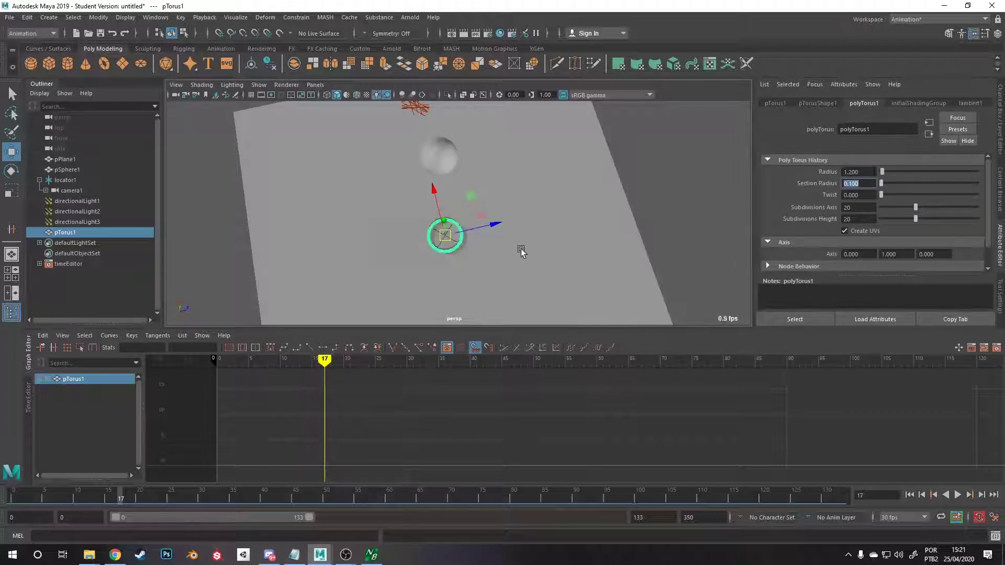
Compare the torus with the ball in the top view and set the torus radius to 1.1.
key("space")
key("space")
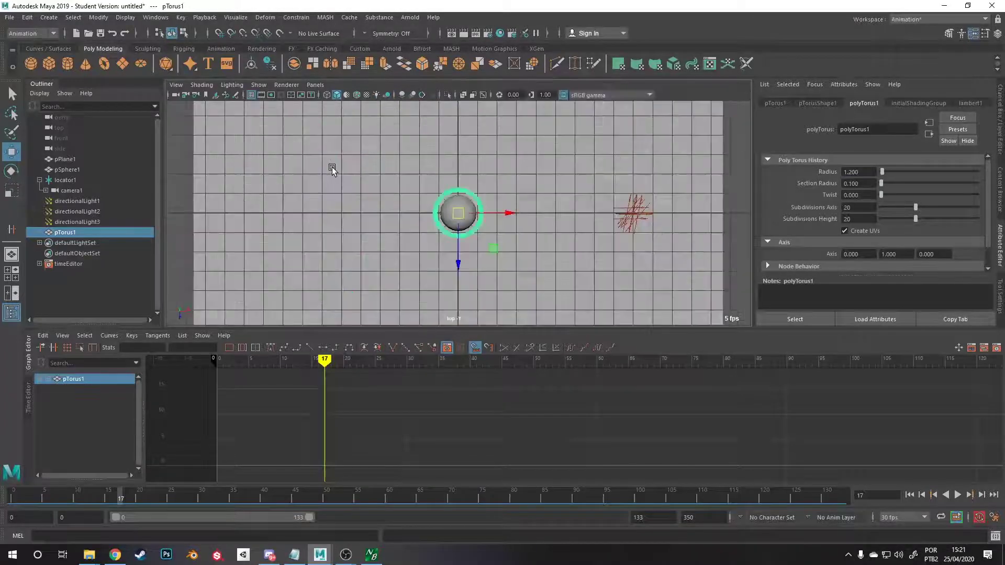
scroll(473, 210, "up", 5)
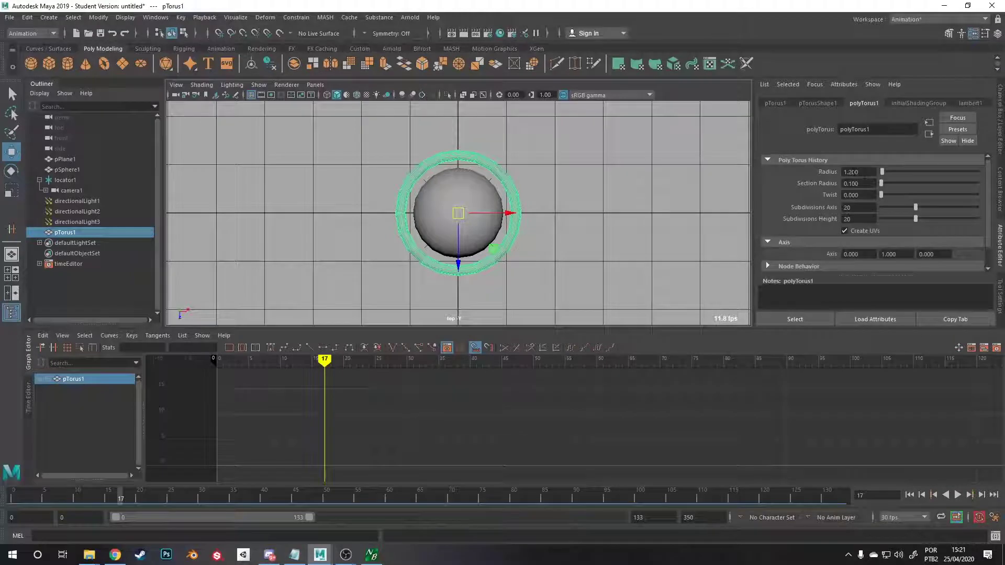
key("Return")
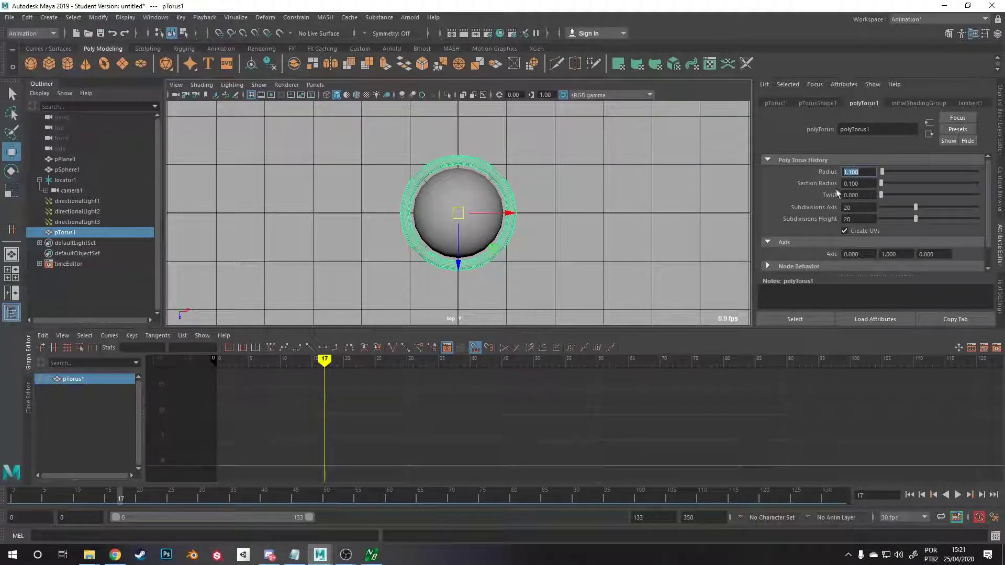
left_click(851, 171)
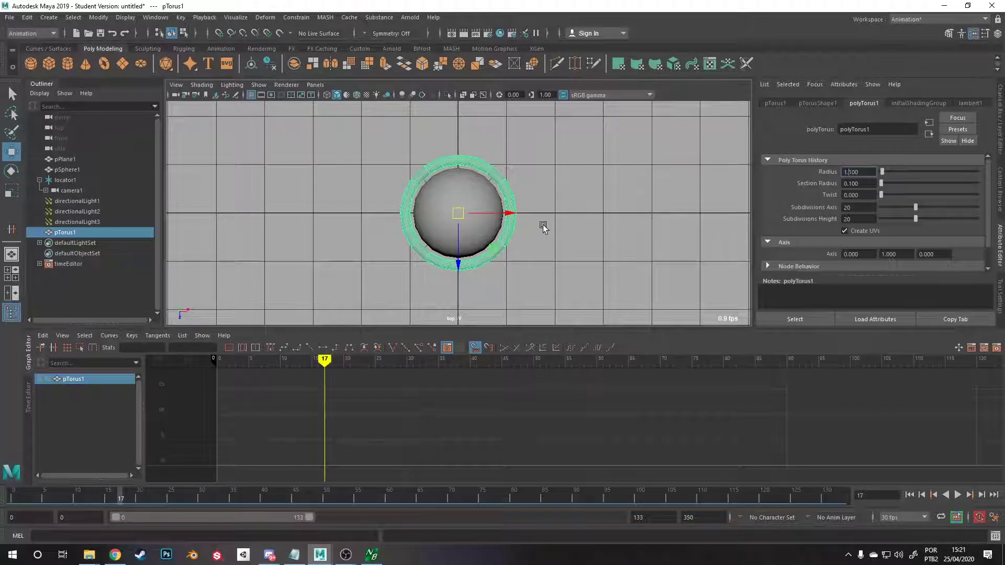
scroll(542, 226, "up", 2)
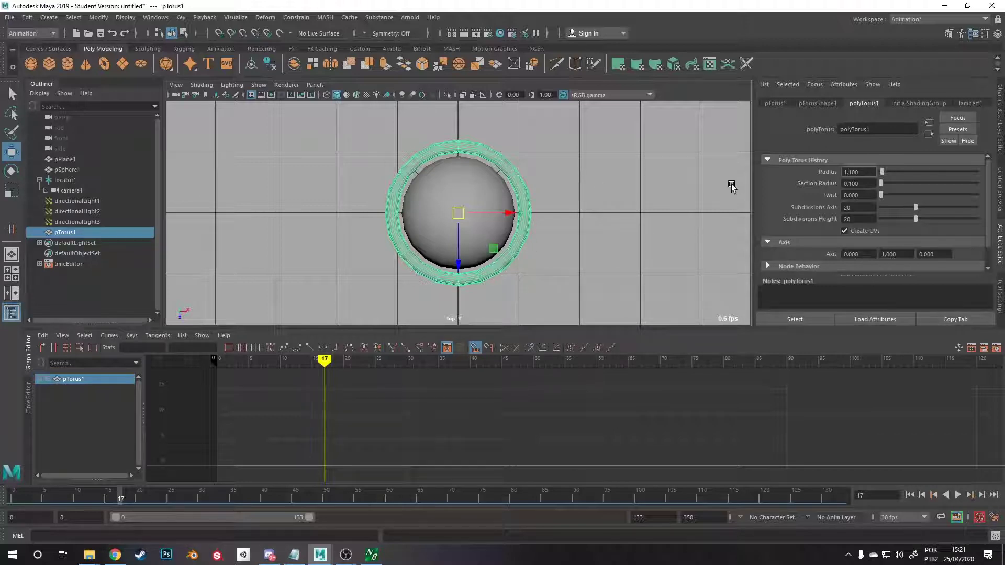
Raise the torus above the plane to about 5.18 in Y in the perspective view and go to frame 1.
key("space")
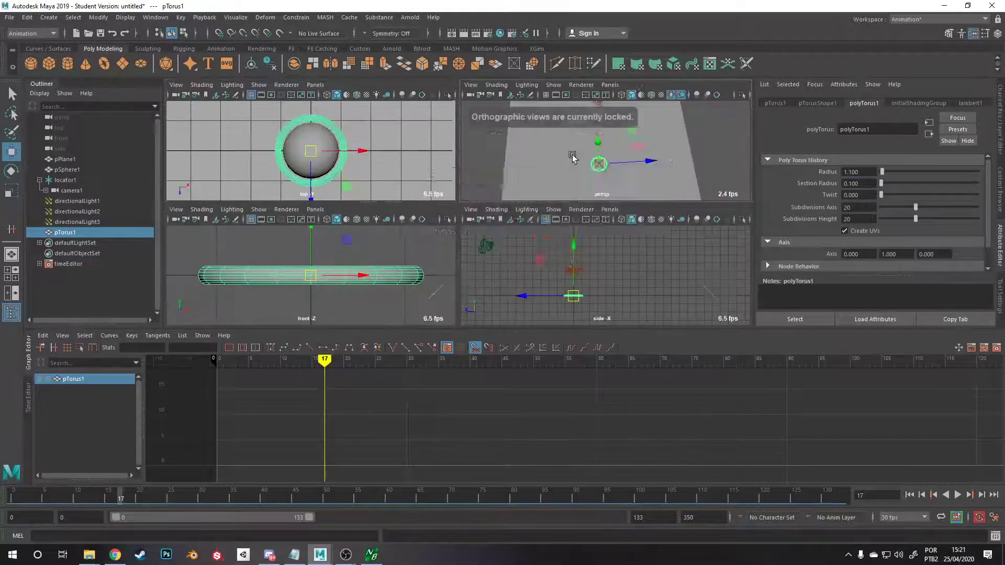
key("space")
left_click_drag(580, 224, 467, 291, "alt")
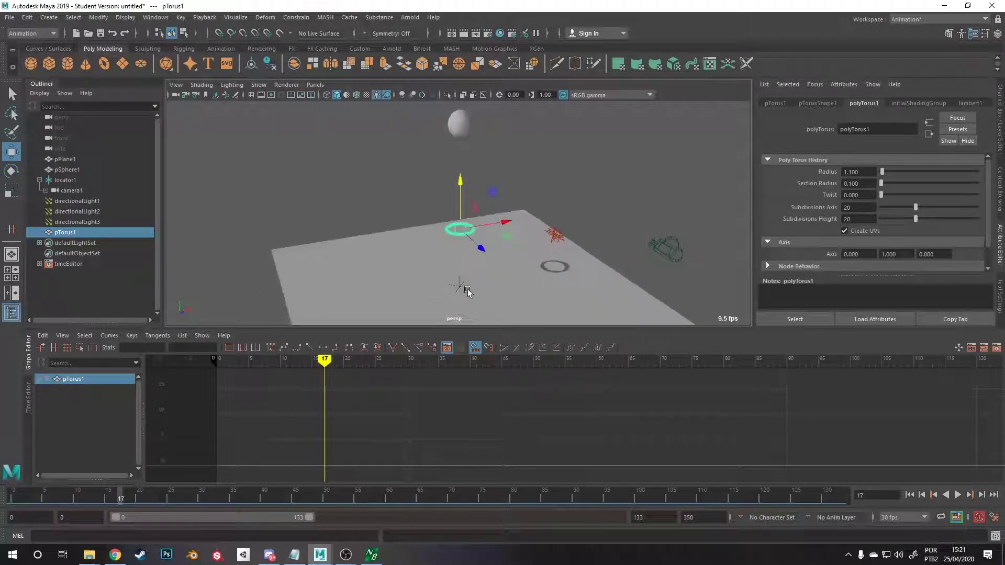
mouse_move(319, 358)
left_mouse_down()
mouse_move(209, 360)
mouse_move(672, 361)
mouse_move(879, 387)
mouse_move(370, 401)
mouse_move(202, 388)
mouse_move(226, 391)
left_mouse_up()
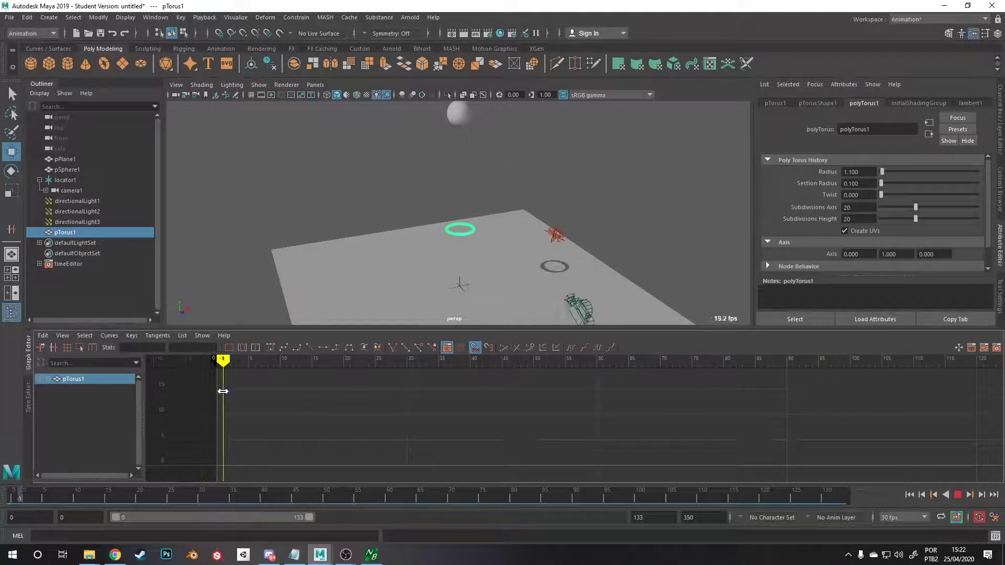
left_click_drag(573, 309, 567, 268, "alt")
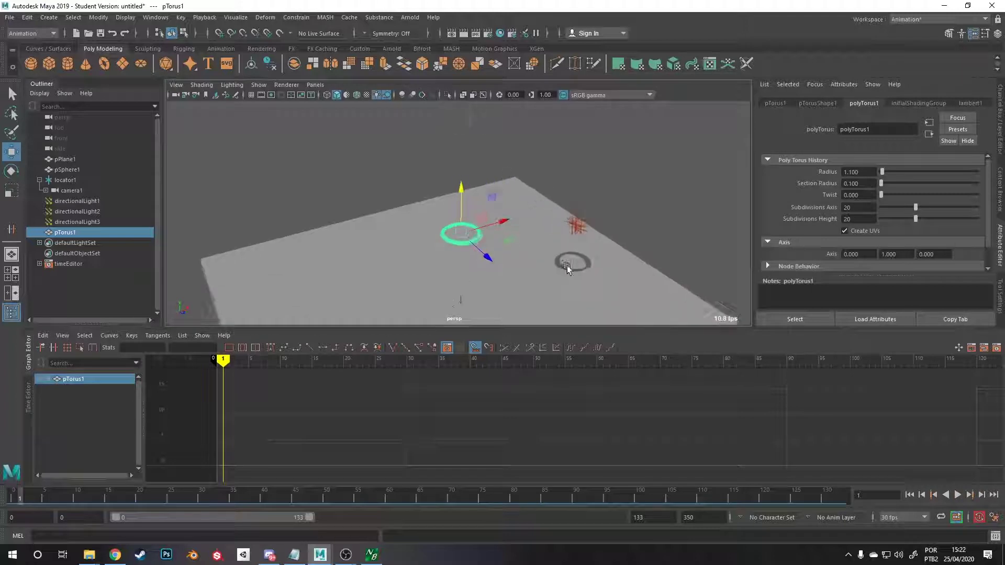
Move the torus's pivot along negative X to just outside the ring.
left_click(780, 103)
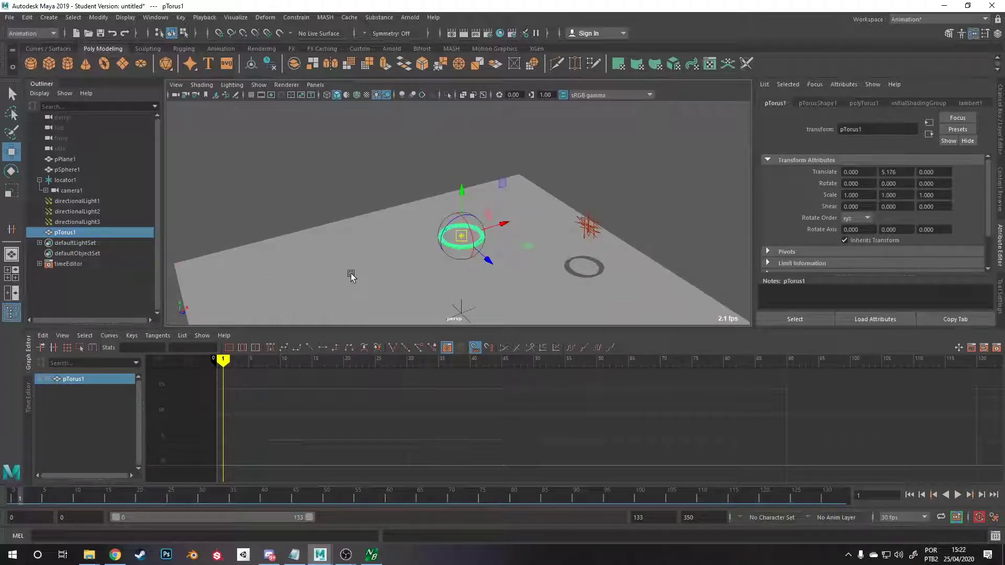
left_click_drag(502, 228, 479, 227)
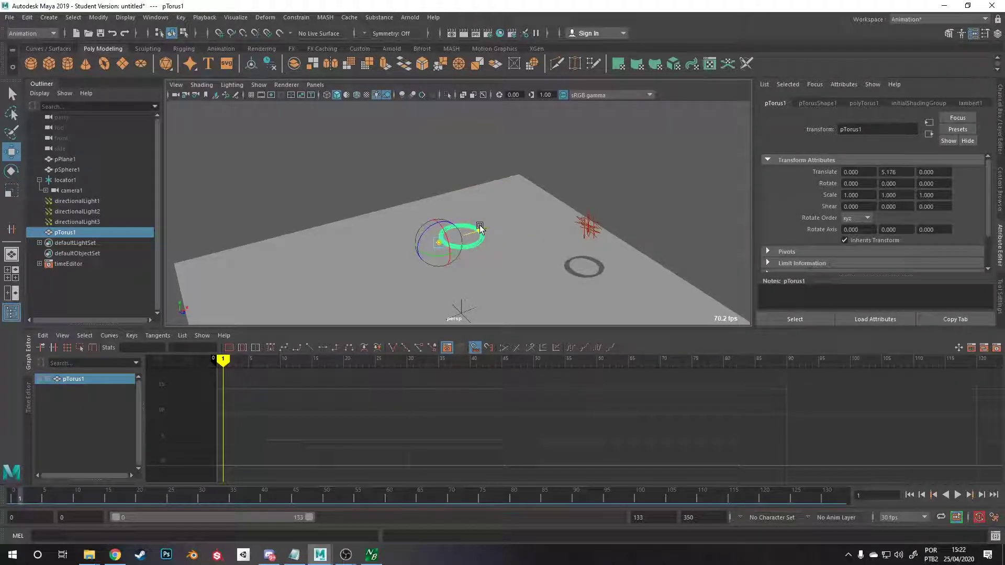
left_click_drag(511, 195, 498, 277, "alt")
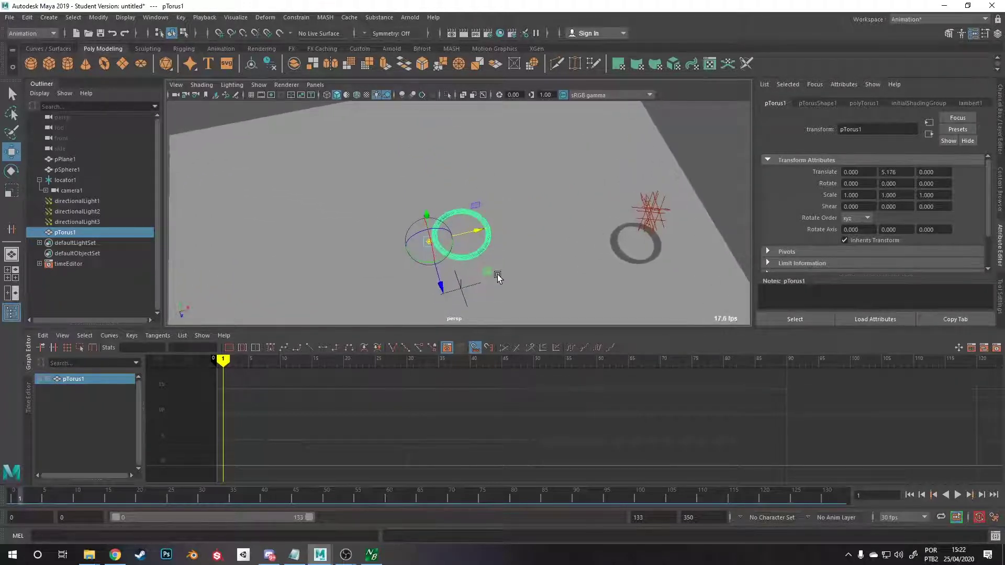
key("d")
Scrub to frame 40, where the ball passes through the ring, and keyframe the torus's Y rotation at 0.
left_click_drag(224, 359, 464, 353)
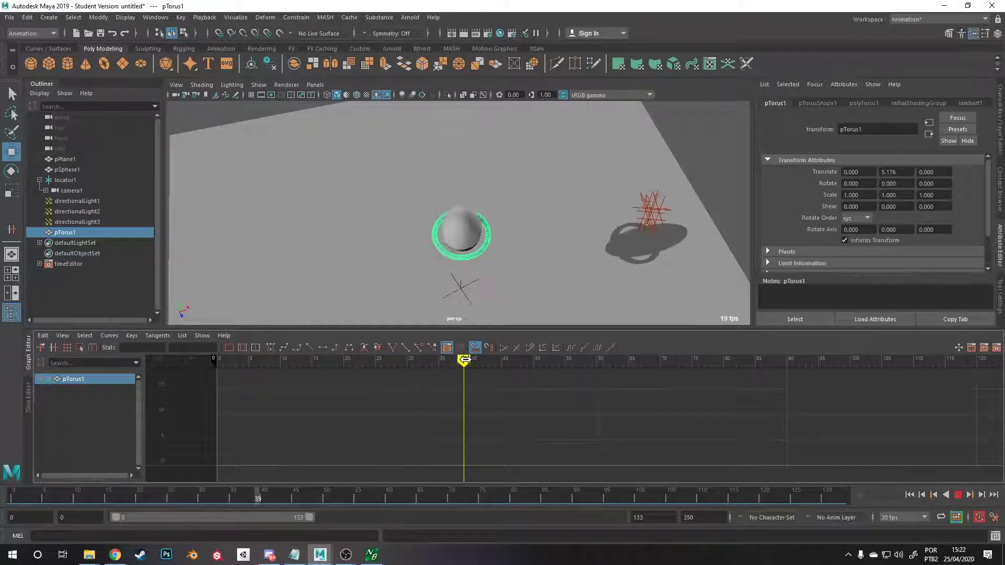
left_click_drag(542, 272, 538, 216, "alt")
left_click(469, 363)
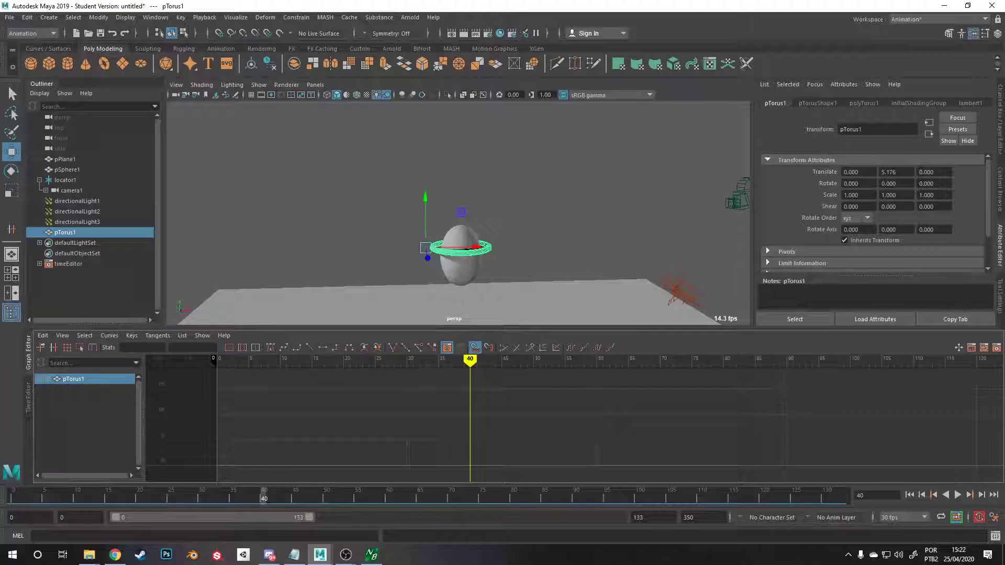
right_click(896, 183)
left_click(920, 196)
Rotate the torus about 178 degrees around Y at frame 30 and keyframe it away from the ball.
left_click_drag(565, 253, 528, 246, "alt")
left_click_drag(470, 359, 408, 359)
key("e")
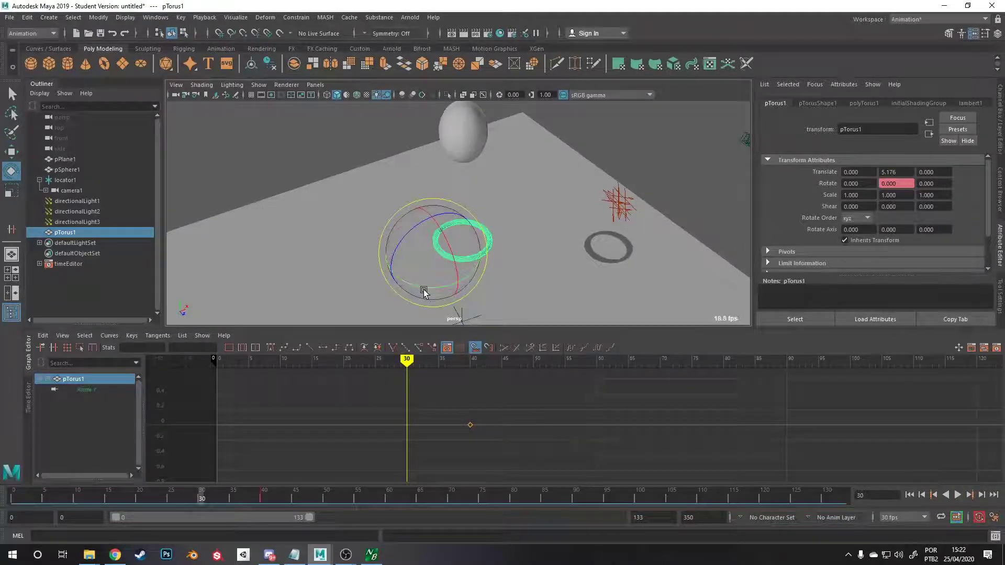
left_click_drag(422, 288, 444, 150)
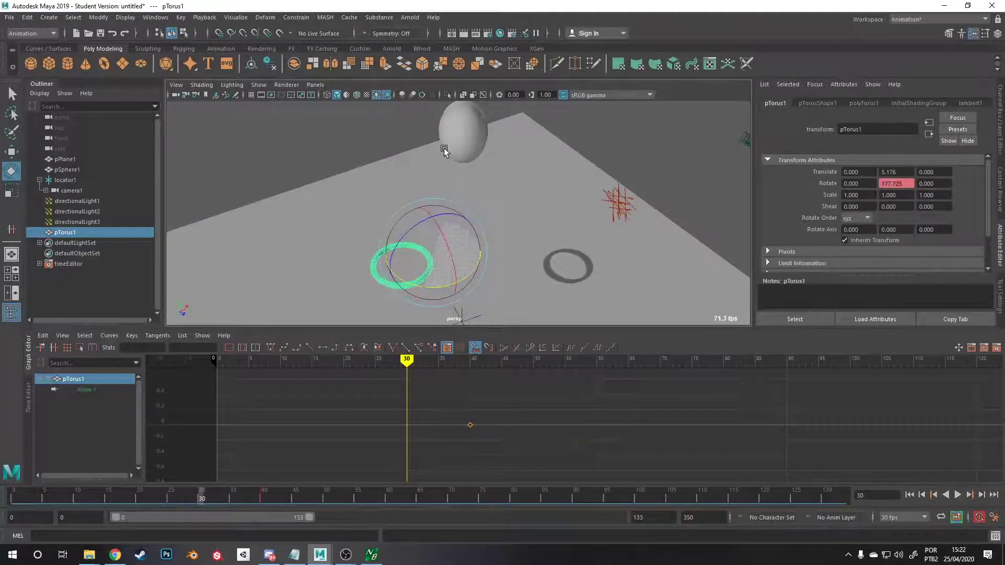
key("s")
Rotate the torus in the negative Y direction at frame 55 with a keyframe, and scrub back to frame 44.
mouse_move(407, 359)
left_mouse_down()
mouse_move(575, 360)
mouse_move(564, 360)
left_mouse_up()
left_click_drag(453, 284, 302, 261)
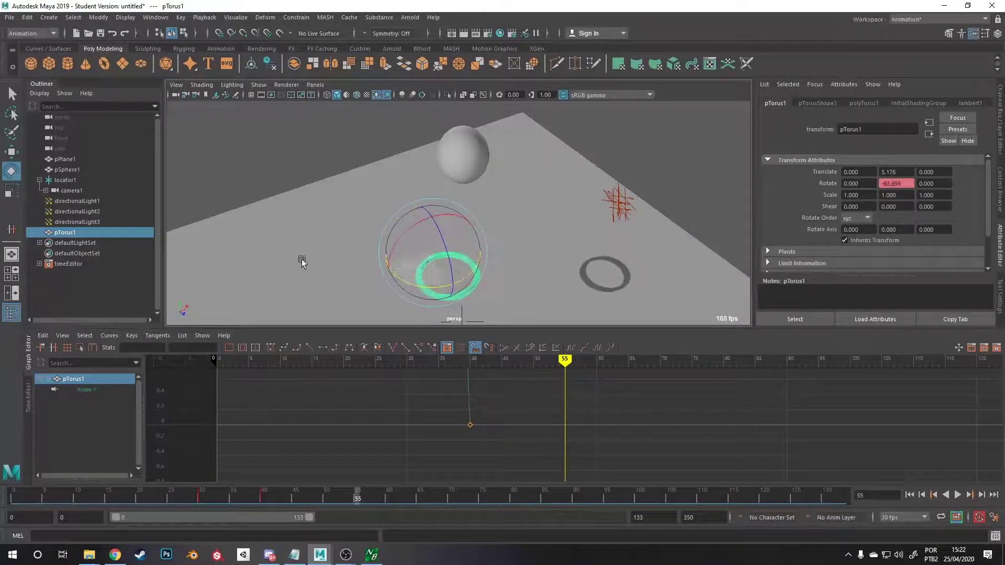
mouse_move(550, 363)
left_mouse_down()
mouse_move(395, 360)
mouse_move(589, 343)
mouse_move(400, 336)
mouse_move(544, 338)
mouse_move(422, 328)
mouse_move(421, 343)
mouse_move(596, 349)
mouse_move(410, 340)
mouse_move(496, 347)
left_mouse_up()
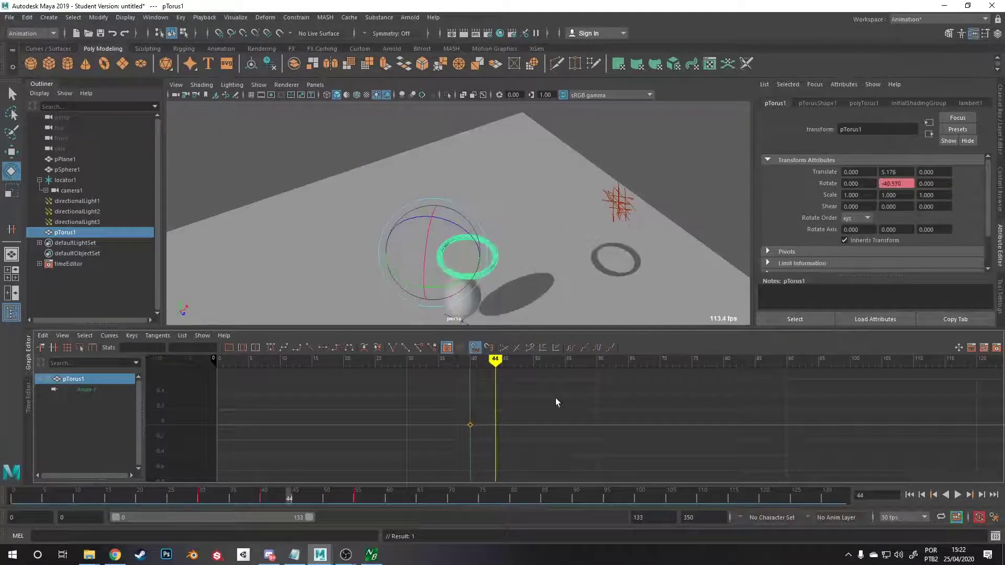
Select all three of the torus's Y rotation keys and give them linear tangents.
scroll(554, 397, "down", 5)
key("f")
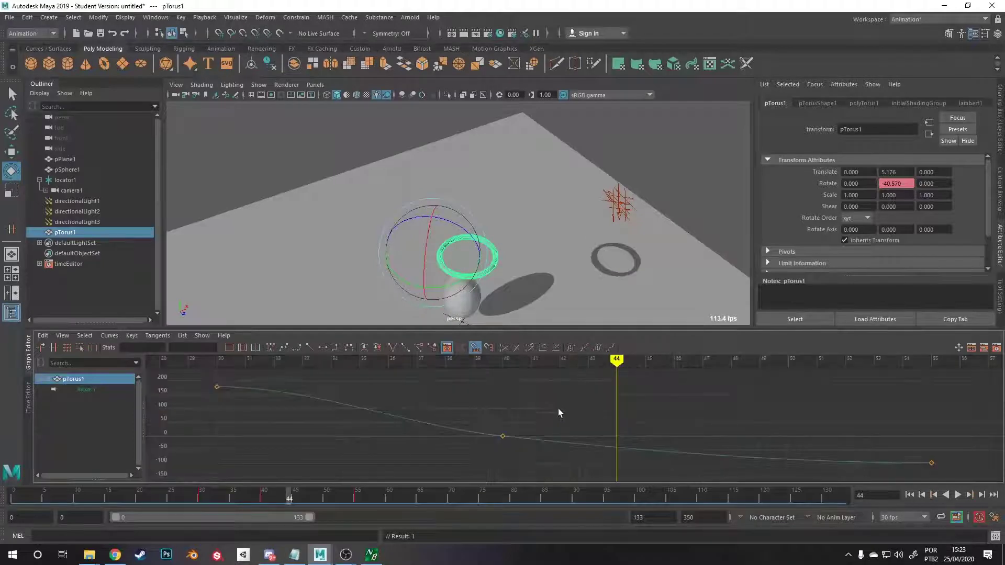
scroll(571, 408, "down", 3)
left_click_drag(753, 395, 413, 457)
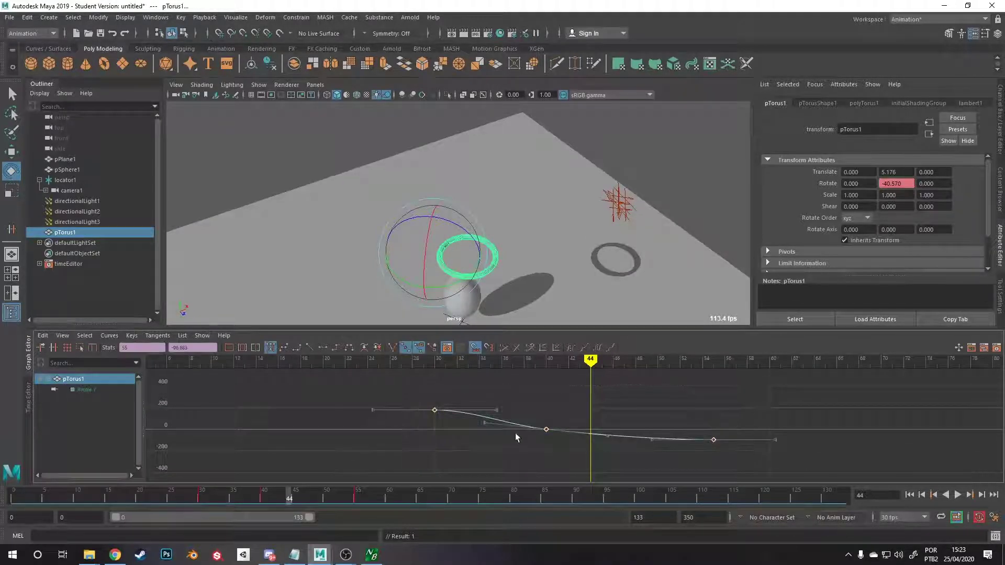
right_click(517, 413)
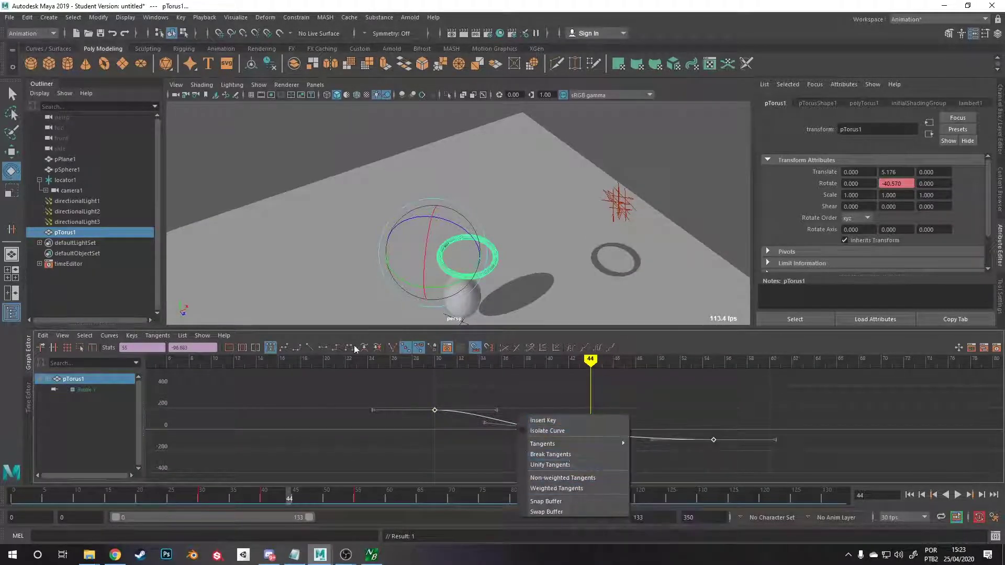
left_click(310, 349)
left_click(310, 348)
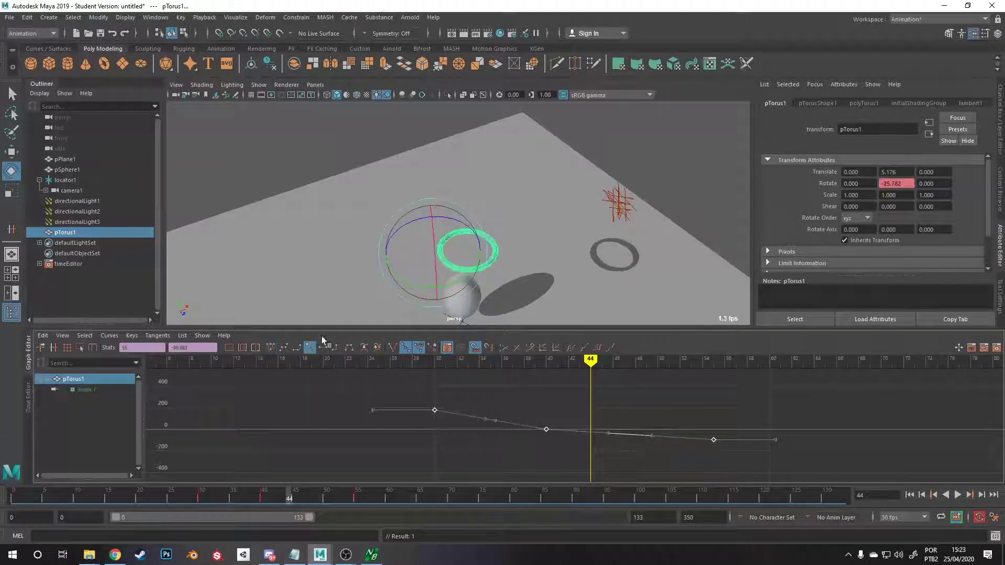
Play back the linear ring swing, stop it, and scrub to frame 39.
left_click_drag(590, 359, 401, 359)
key("alt+v")
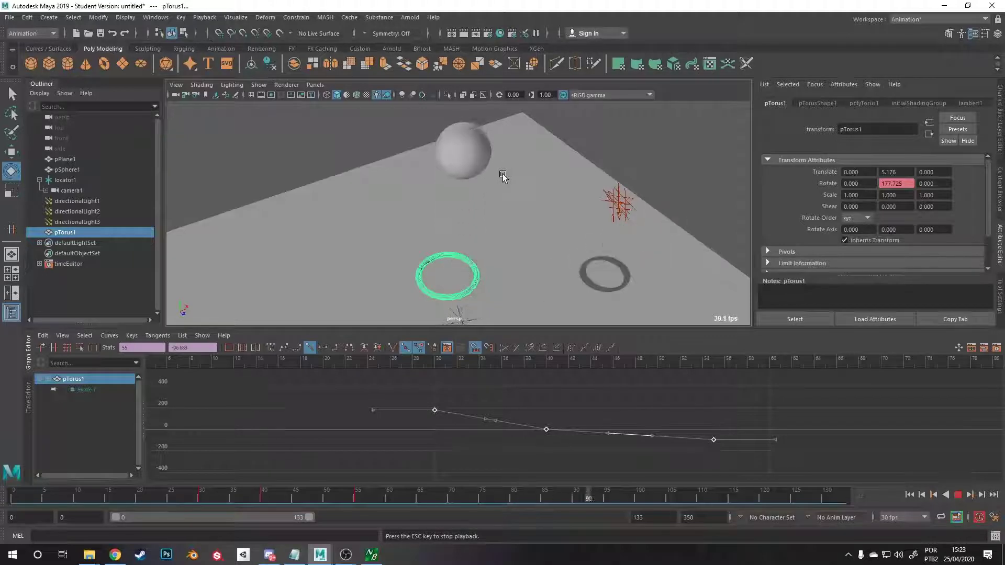
key("Escape")
mouse_move(591, 359)
left_mouse_down()
mouse_move(601, 361)
mouse_move(538, 377)
left_mouse_up()
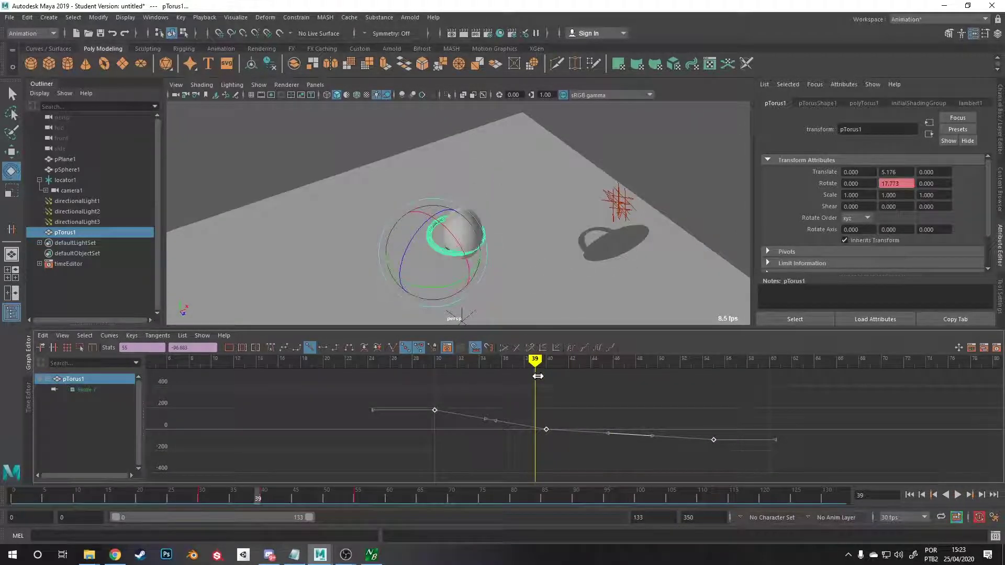
Move the torus's first rotation key to frame 26 with a value of about 138.
left_click(544, 454)
scroll(543, 453, "up", 3)
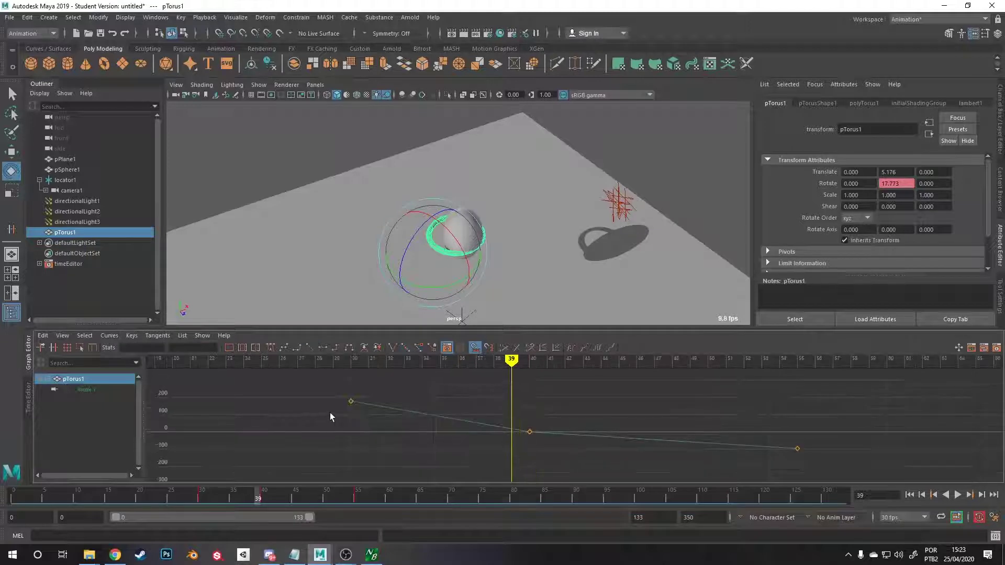
left_click_drag(355, 401, 280, 408)
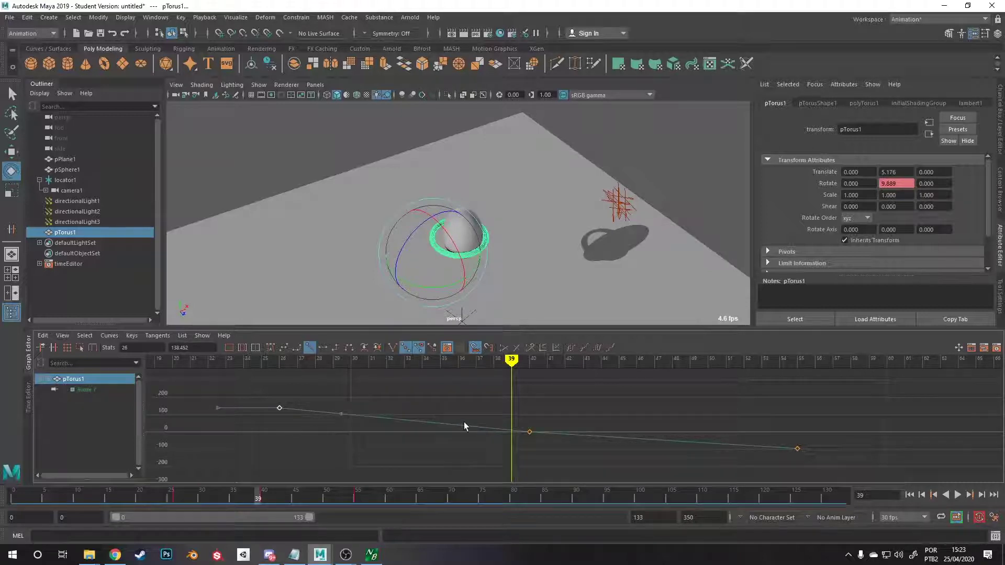
Lower the torus's rotation key at frame 55 to about -150 and play back the motion.
scroll(463, 421, "down", 2)
left_click_drag(539, 365, 645, 365)
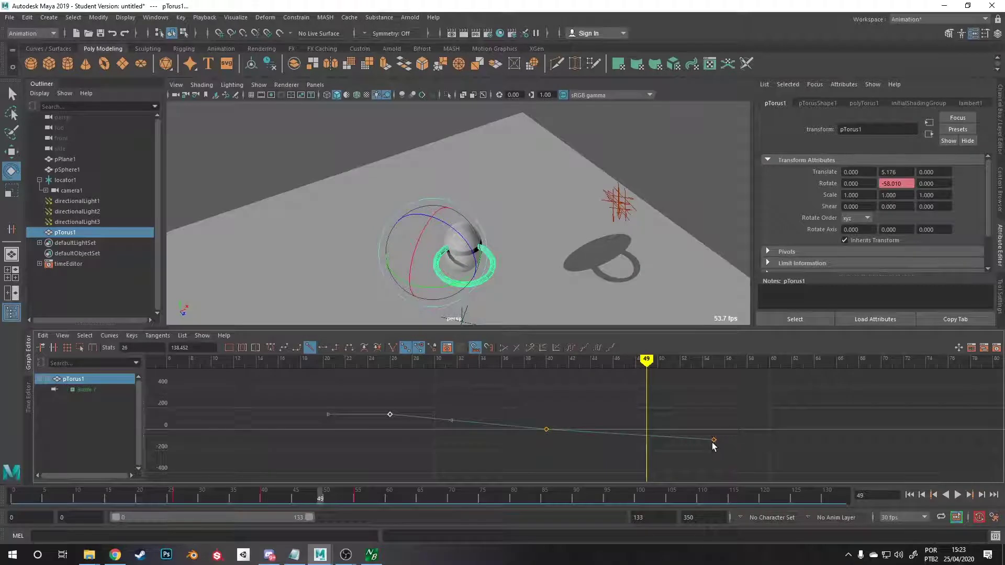
left_click_drag(740, 441, 710, 445)
mouse_move(646, 360)
left_mouse_down()
mouse_move(501, 360)
mouse_move(736, 360)
mouse_move(692, 348)
left_mouse_up()
key("alt+v")
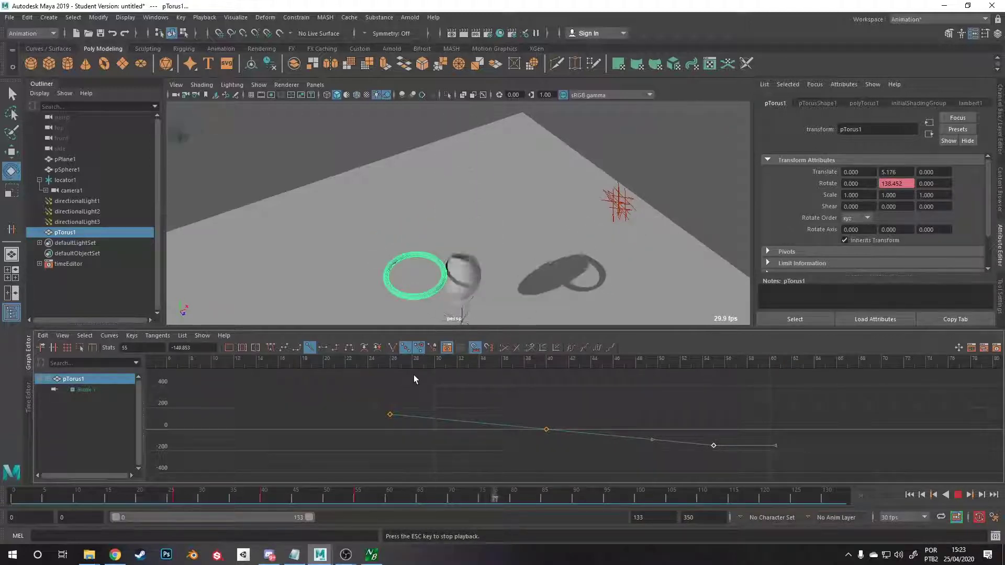
key("Escape")
Duplicate the three rotation keys further along the timeline and shift the copies so their middle key is on frame 80.
key("a")
left_click_drag(705, 396, 399, 445)
mouse_move(707, 357)
left_mouse_down()
mouse_move(758, 361)
mouse_move(495, 372)
mouse_move(835, 365)
left_mouse_up()
key("ctrl+v")
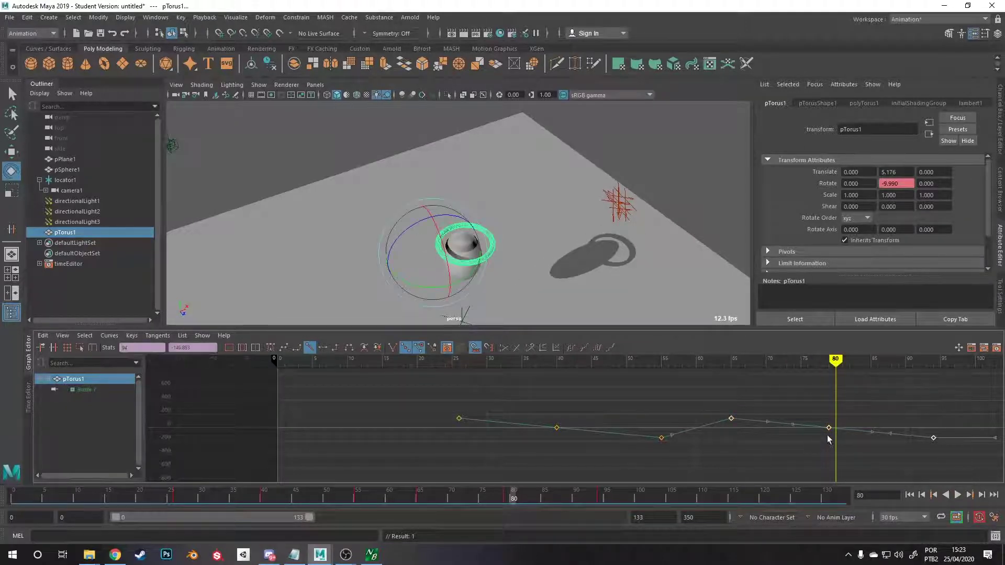
middle_click_drag(831, 423, 837, 429, "shift")
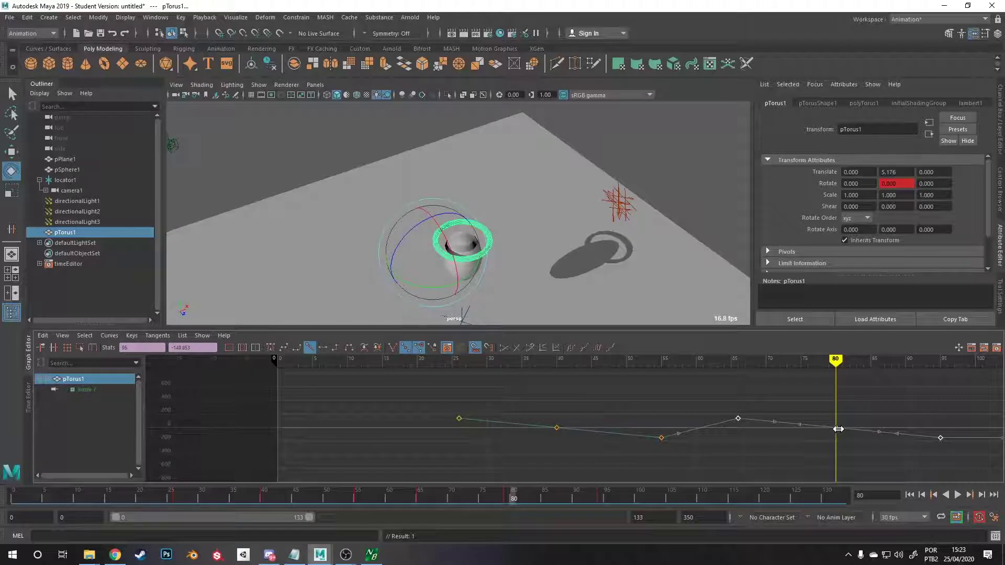
Play back the motion, then shift the copied rotation keys earlier so their middle key is on frame 73.
mouse_move(835, 360)
left_mouse_down()
mouse_move(814, 361)
mouse_move(944, 361)
mouse_move(596, 376)
mouse_move(396, 424)
left_mouse_up()
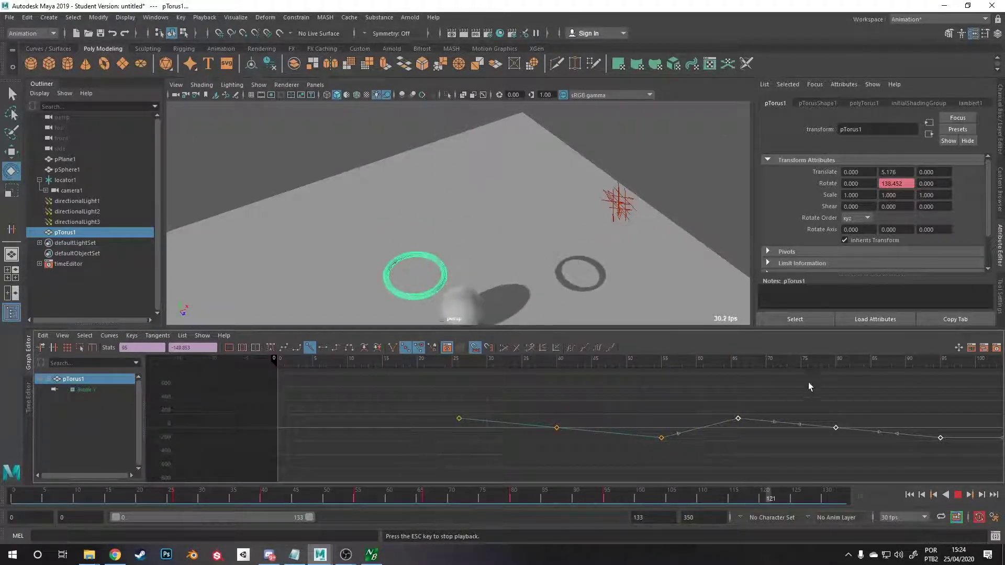
key("Escape")
mouse_move(764, 362)
left_mouse_down()
mouse_move(701, 366)
mouse_move(788, 375)
left_mouse_up()
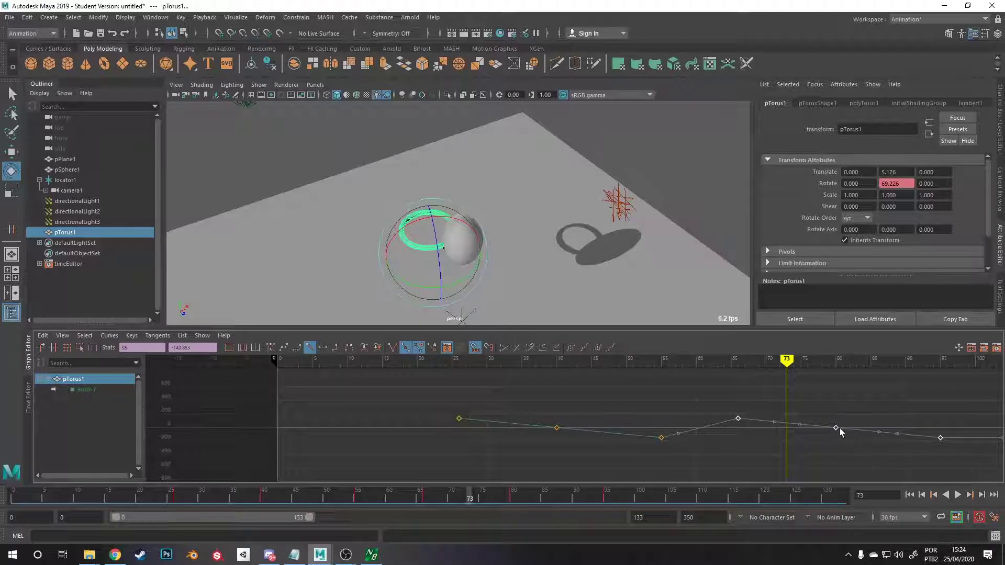
middle_click_drag(840, 432, 789, 429)
key("ctrl+z")
Move the torus's last rotation key to frame 84 and scrub back to frame 71.
mouse_move(749, 365)
left_mouse_down()
mouse_move(596, 360)
mouse_move(871, 359)
mouse_move(844, 357)
left_mouse_up()
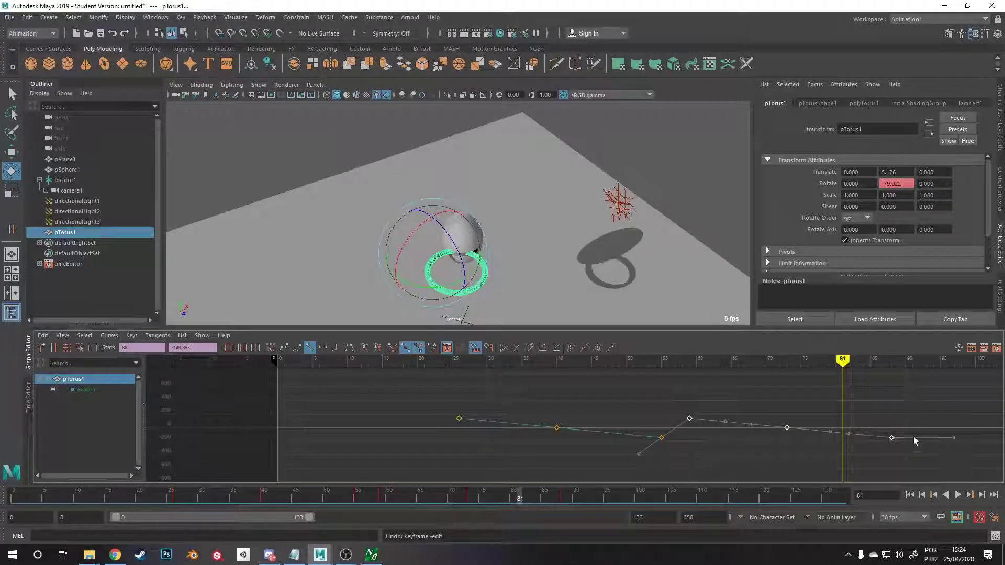
left_click(894, 436)
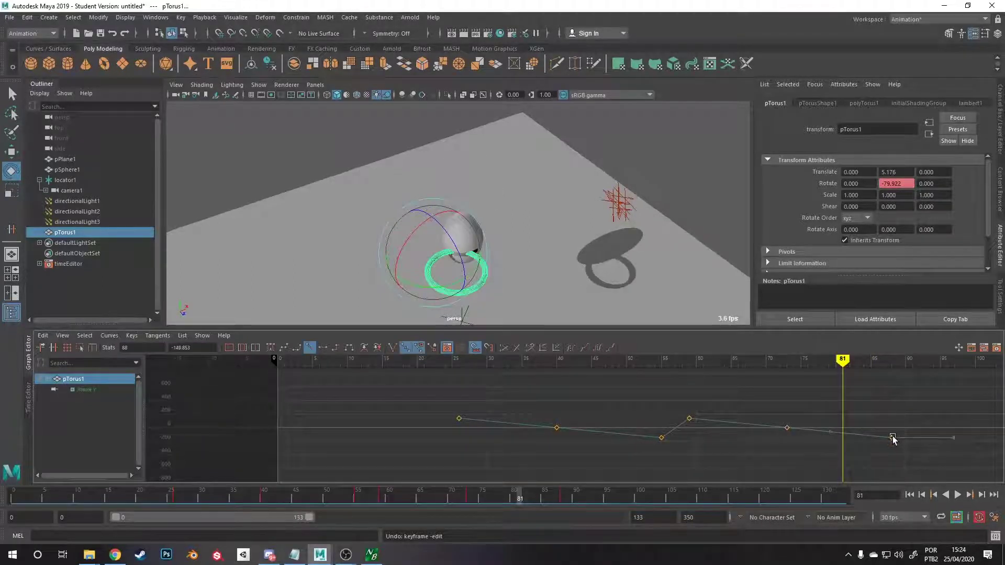
middle_click_drag(893, 440, 867, 439, "shift")
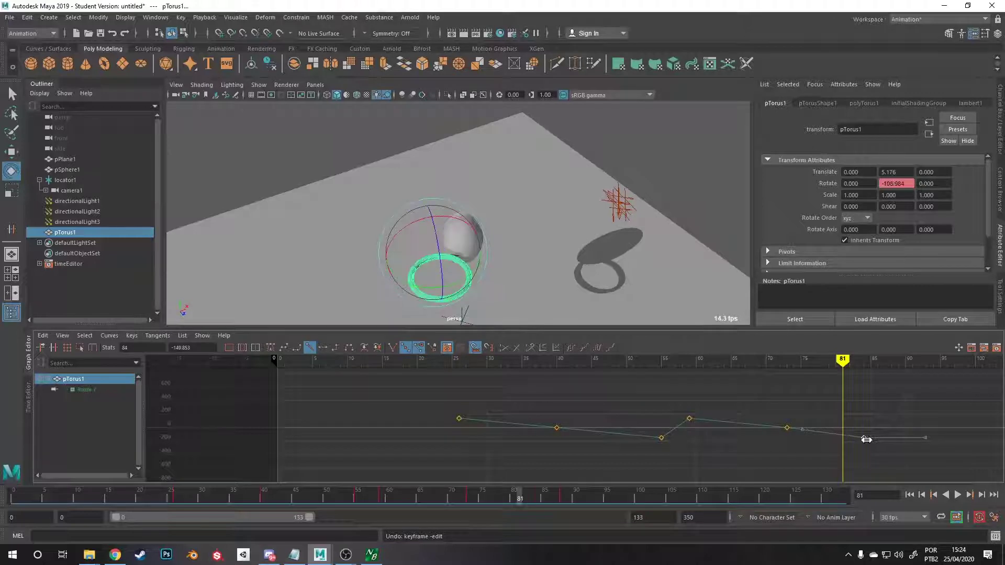
left_click_drag(803, 360, 771, 358)
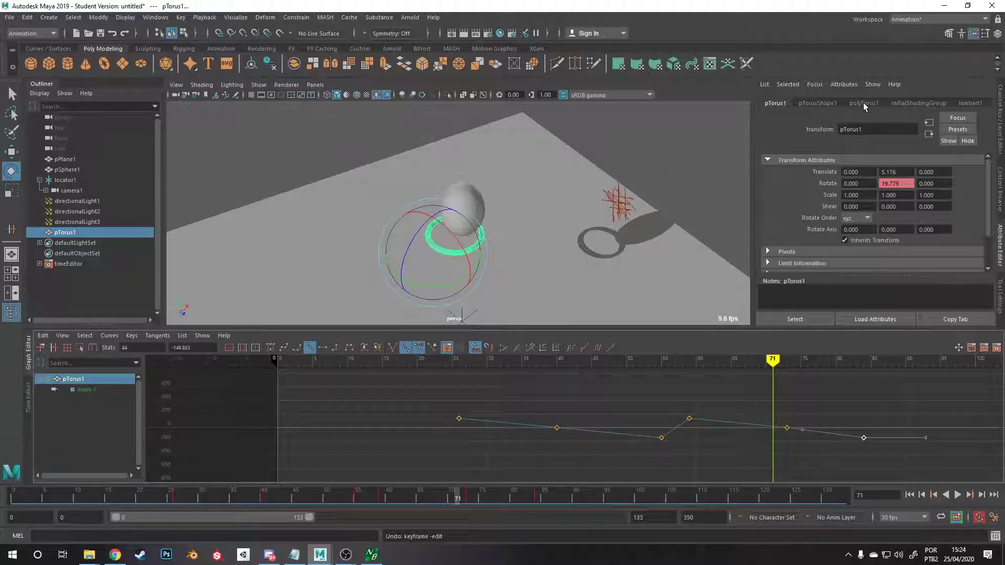
Set the torus's Subdivisions Axis to 60 to smooth the ring.
left_click_drag(535, 256, 588, 246, "alt")
key("w")
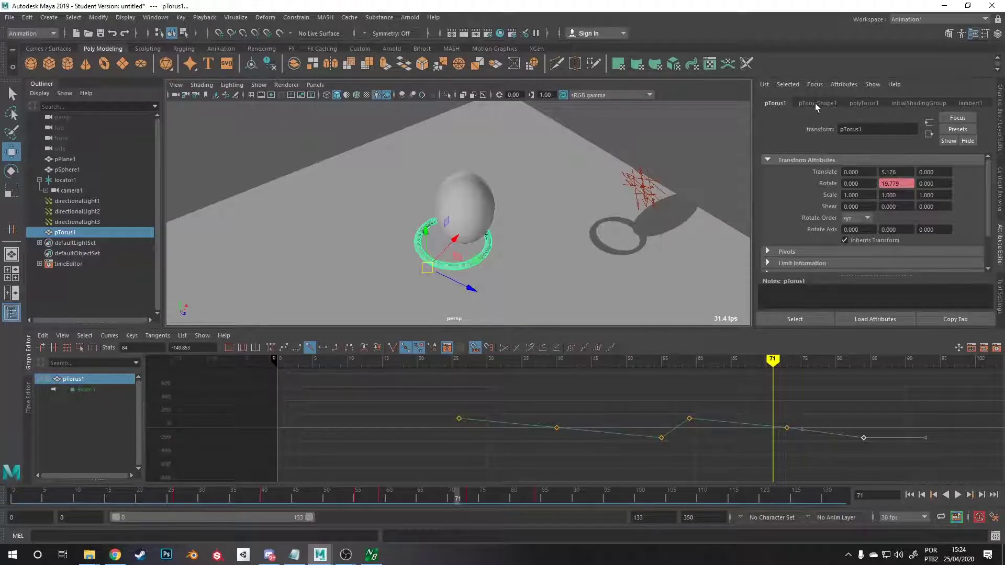
left_click(873, 104)
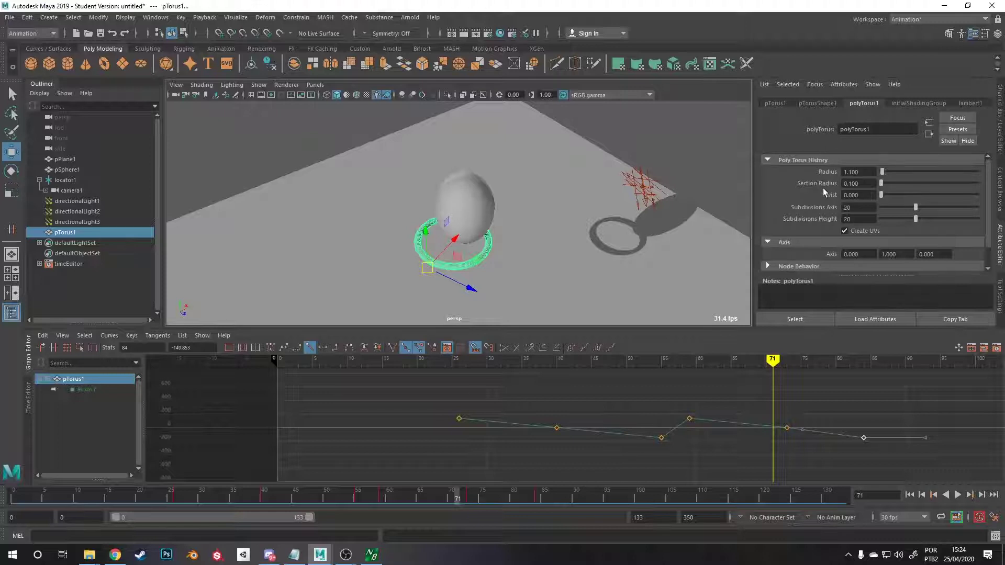
right_click_drag(511, 244, 559, 272, "alt")
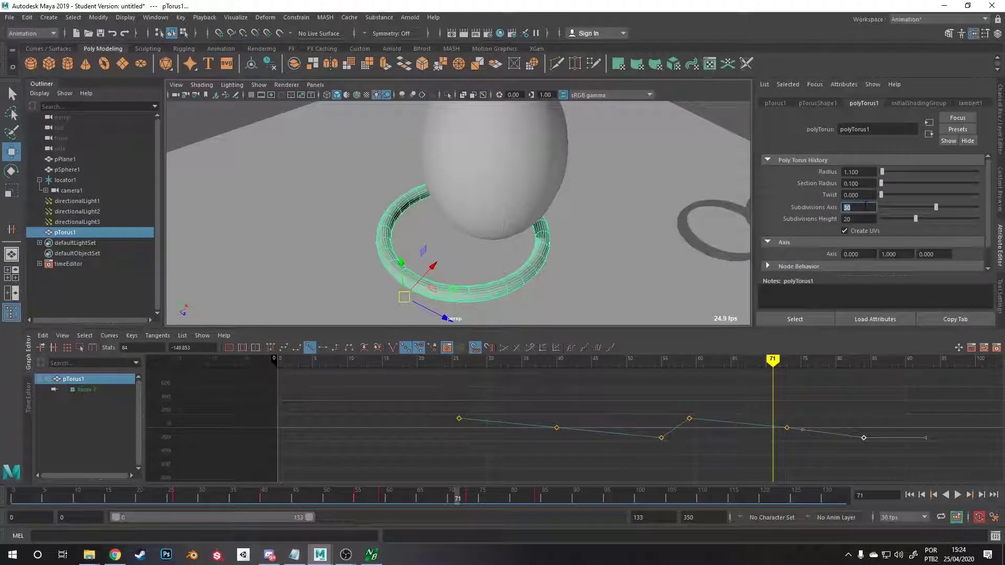
left_click_drag(714, 240, 538, 214, "alt")
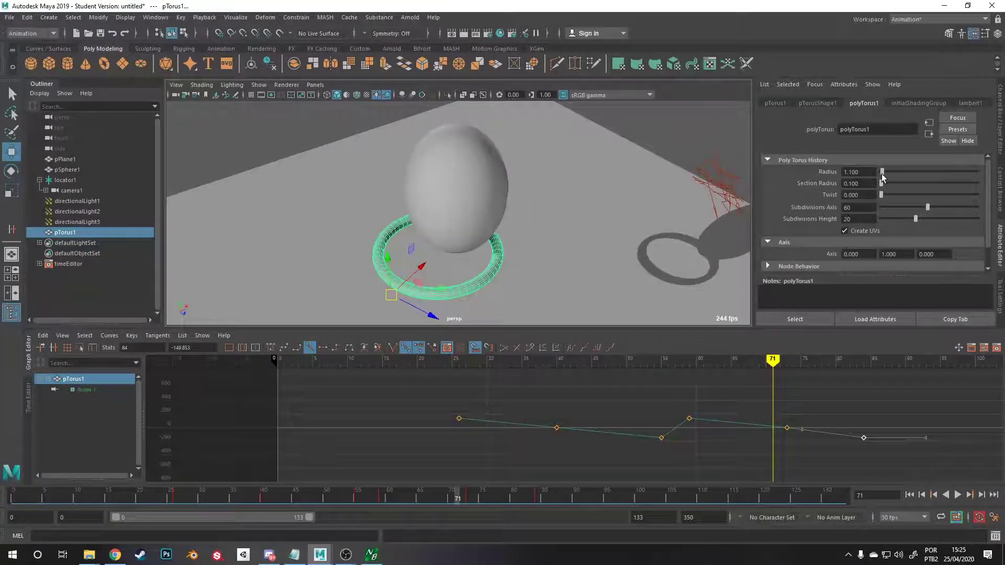
mouse_move(882, 173)
left_mouse_down()
mouse_move(892, 178)
mouse_move(882, 192)
left_mouse_up()
key("ctrl+z")
key("ctrl+z")
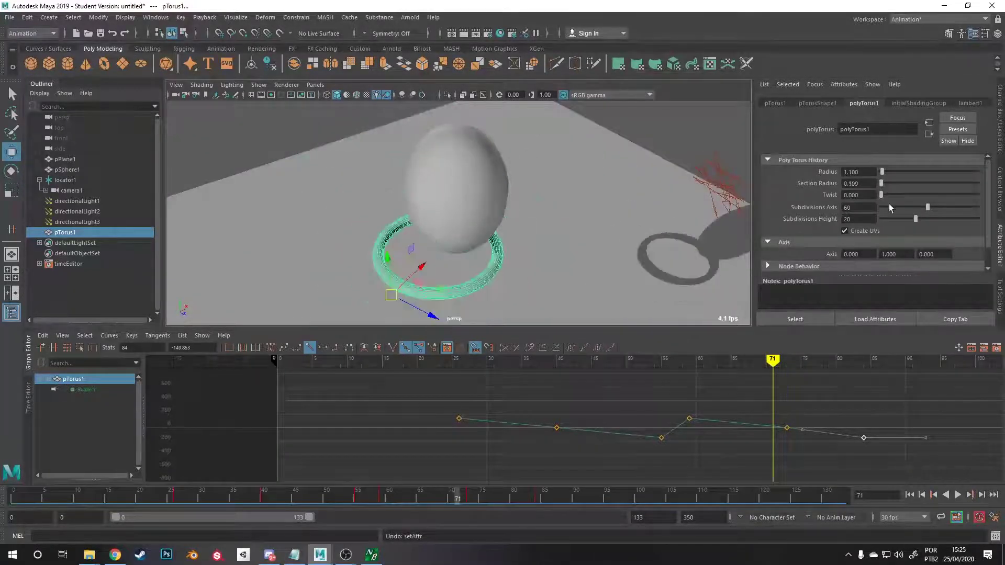
Play back the animation to review how the ring swings around the bouncing ball.
left_click_drag(739, 270, 514, 253, "alt")
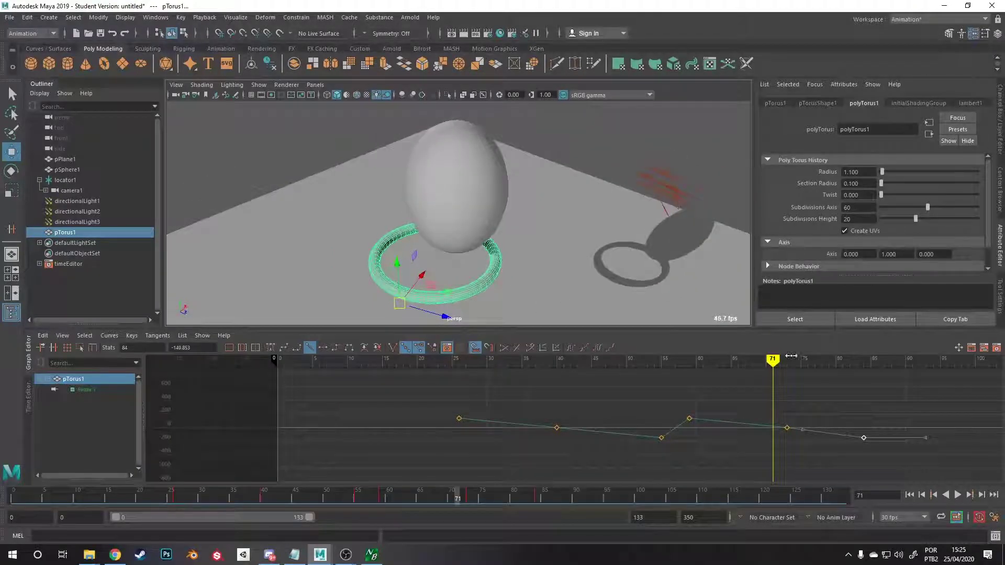
mouse_move(790, 356)
left_mouse_down()
mouse_move(740, 355)
mouse_move(885, 356)
mouse_move(778, 379)
mouse_move(333, 379)
left_mouse_up()
key("alt+v")
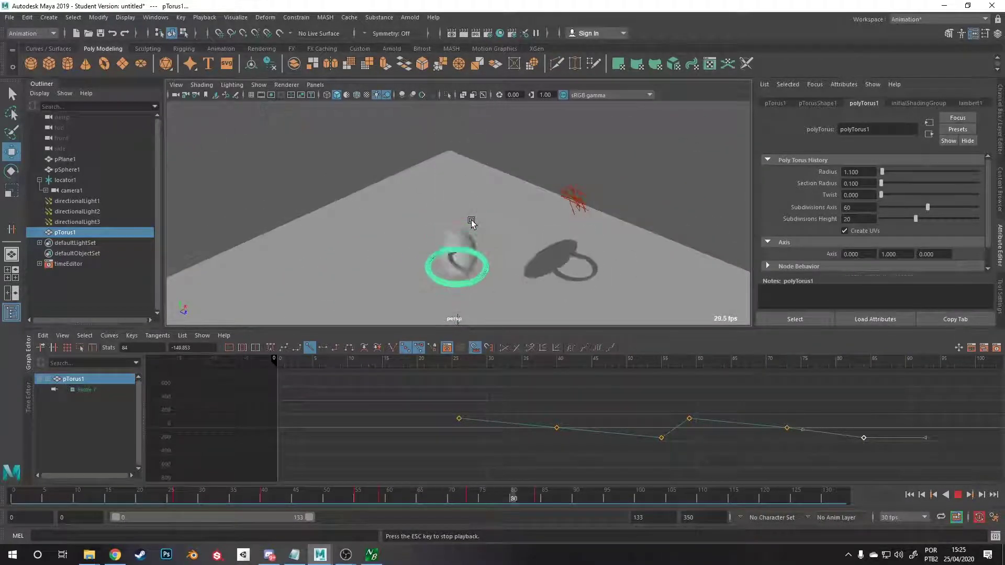
key("Escape")
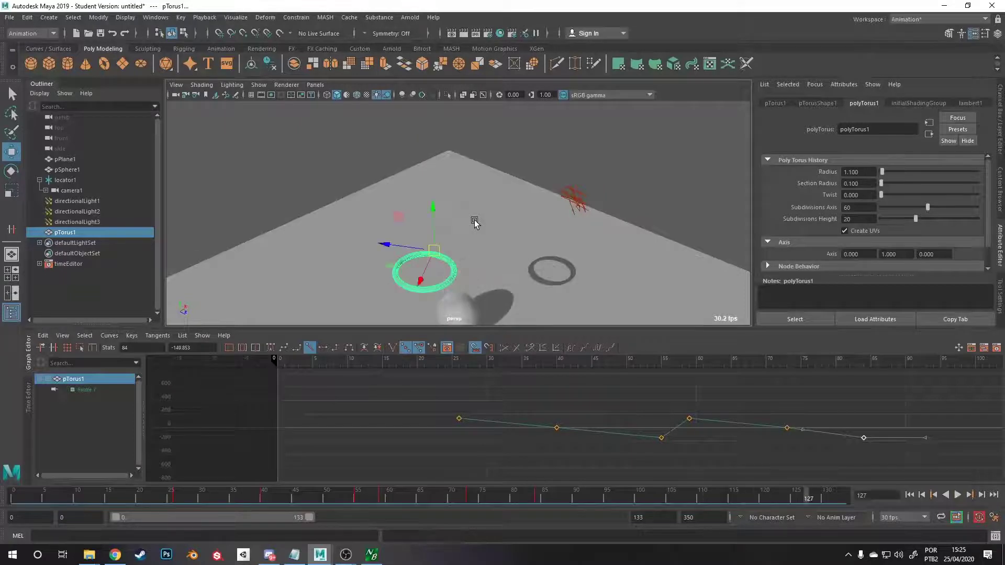
Lower the second group of three rotation keys until the last is about -871, so the ring encircles the ball at frame 73.
mouse_move(682, 360)
left_mouse_down()
mouse_move(691, 360)
mouse_move(508, 360)
left_mouse_up()
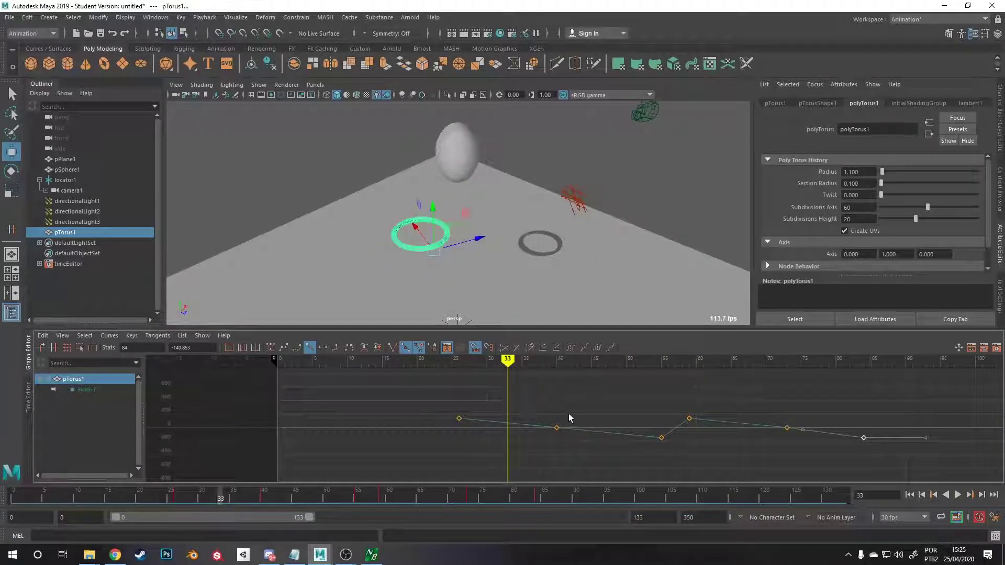
scroll(567, 416, "down", 2)
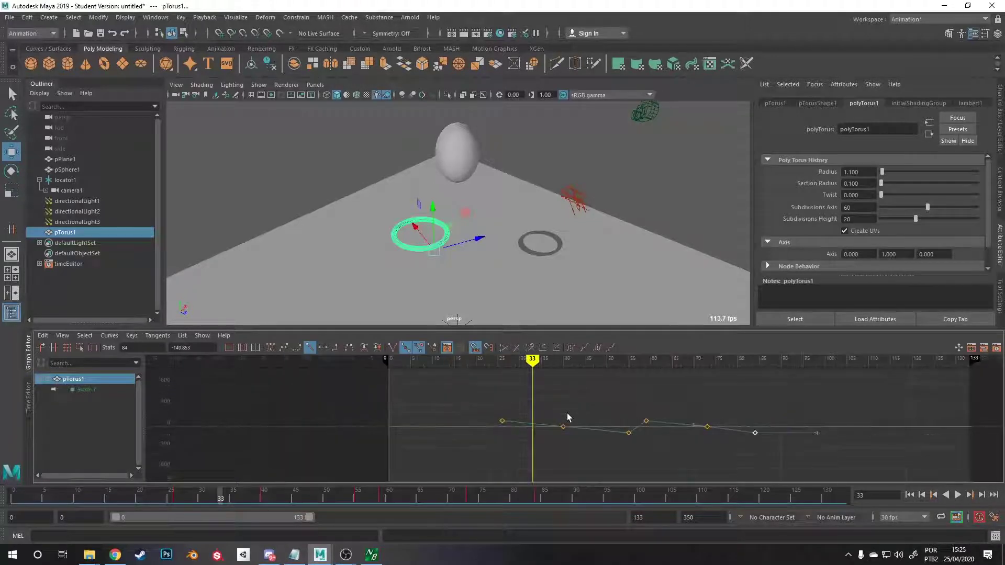
mouse_move(536, 361)
left_mouse_down()
mouse_move(680, 366)
mouse_move(671, 381)
mouse_move(518, 377)
mouse_move(709, 378)
mouse_move(581, 378)
mouse_move(709, 387)
mouse_move(650, 387)
left_mouse_up()
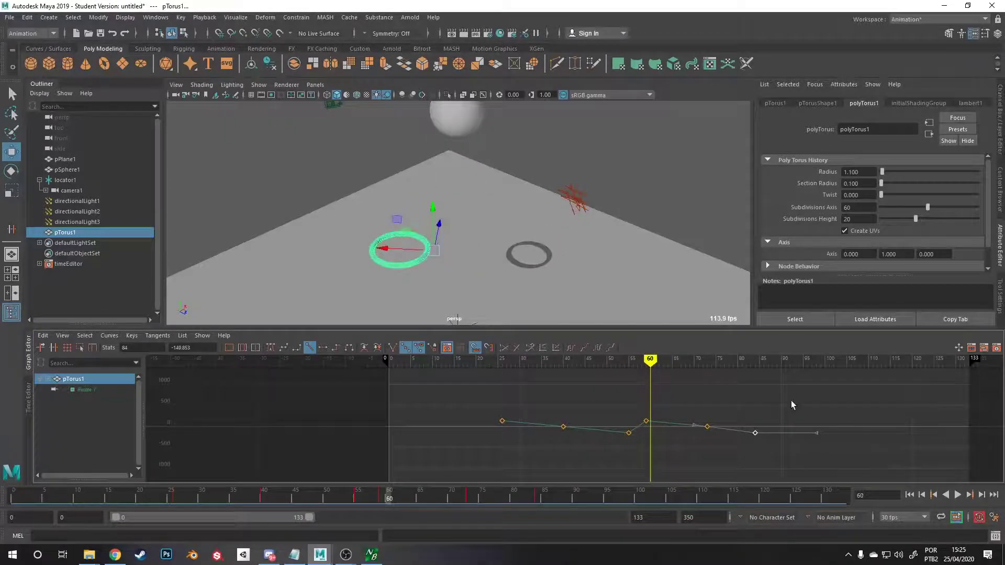
left_click_drag(643, 459, 643, 458)
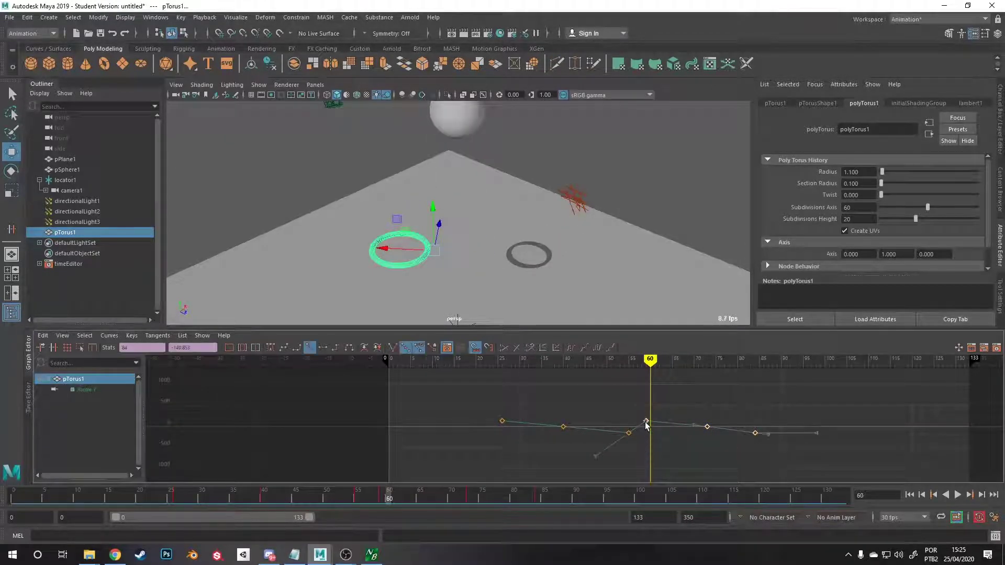
middle_click_drag(645, 417, 649, 451)
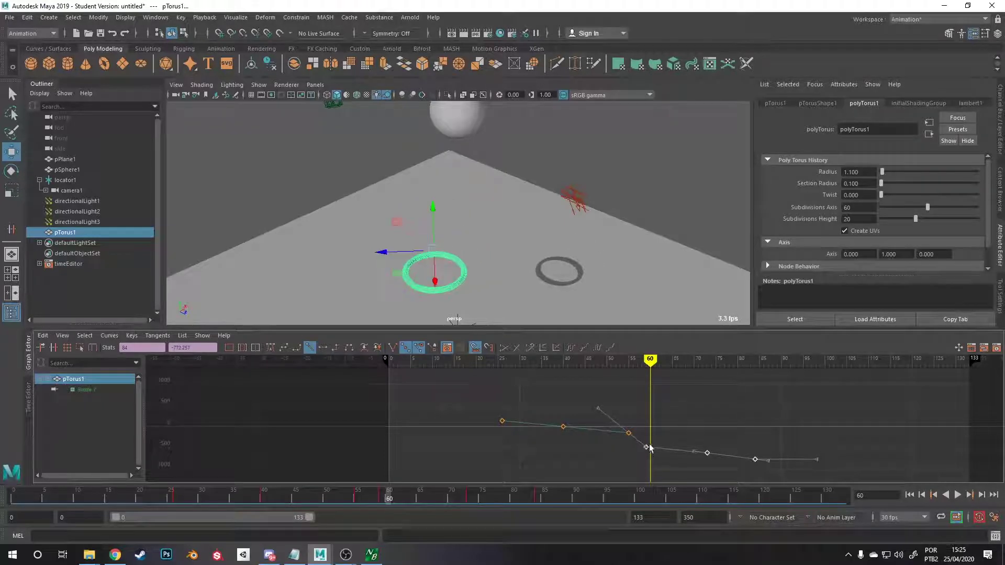
left_click_drag(654, 363, 707, 363)
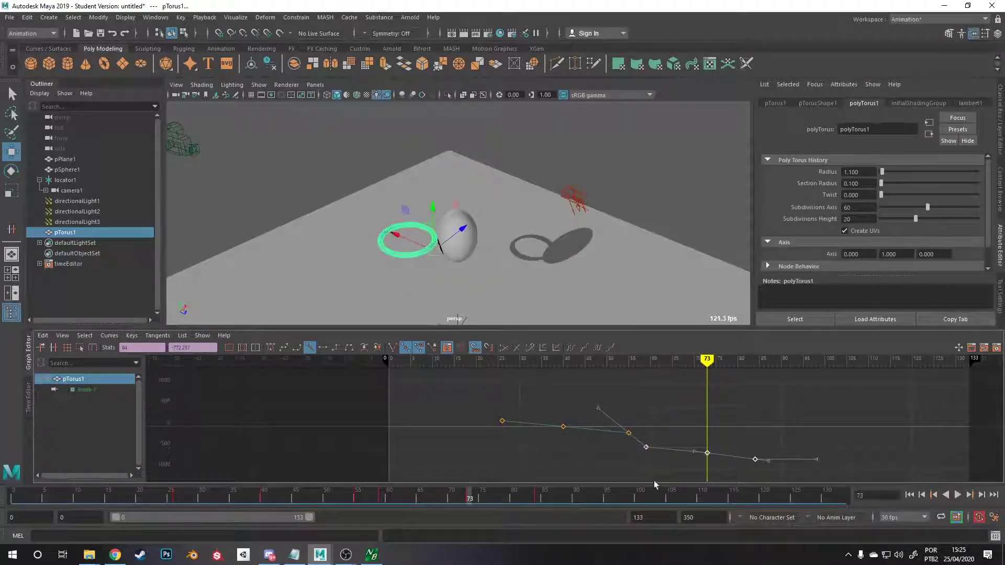
middle_click_drag(646, 449, 646, 451)
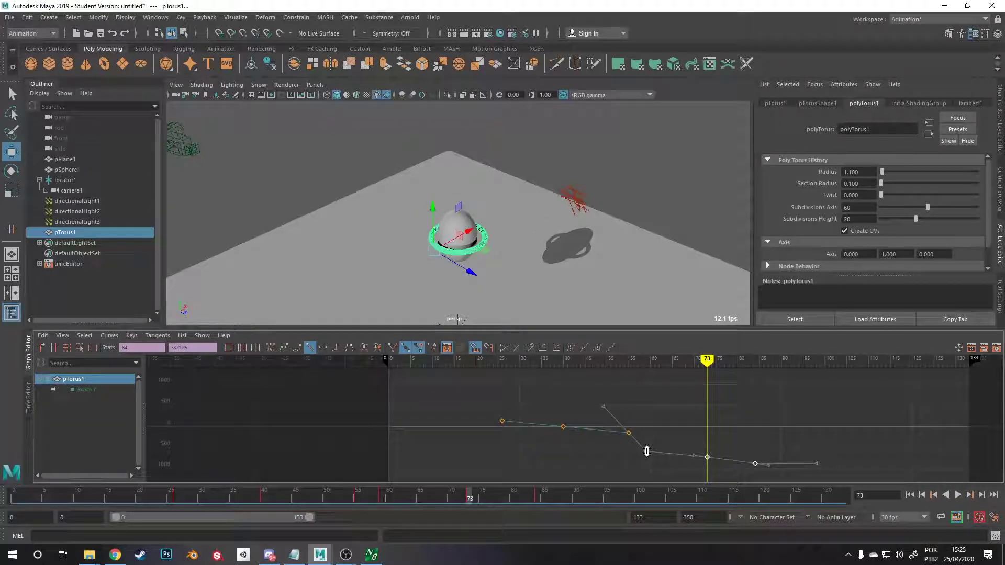
At frame 40, move the torus's pivot farther away from the ball.
left_click_drag(673, 360, 563, 366)
left_click_drag(460, 272, 429, 250, "alt")
right_click_drag(429, 250, 492, 258, "alt")
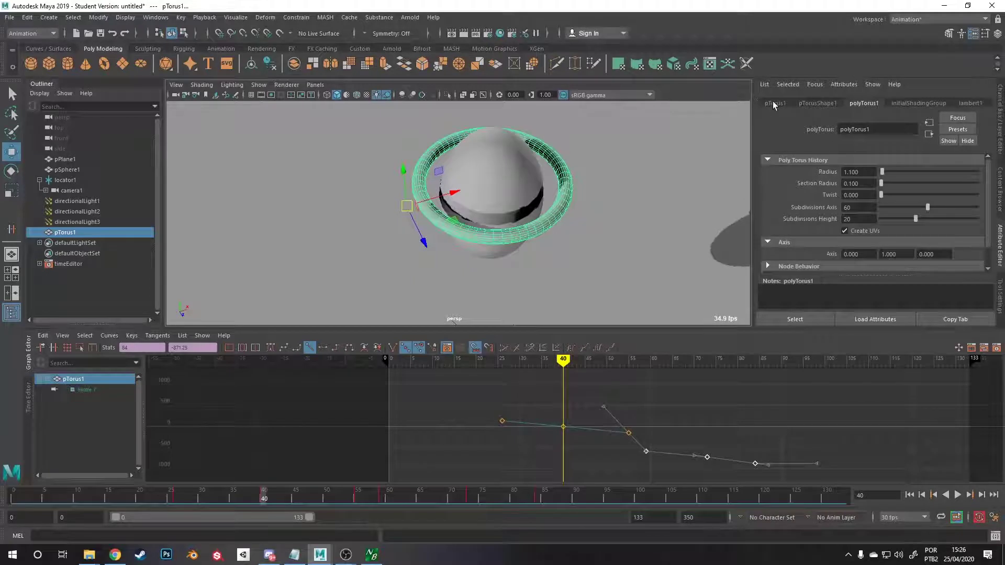
left_click_drag(602, 202, 615, 196, "alt")
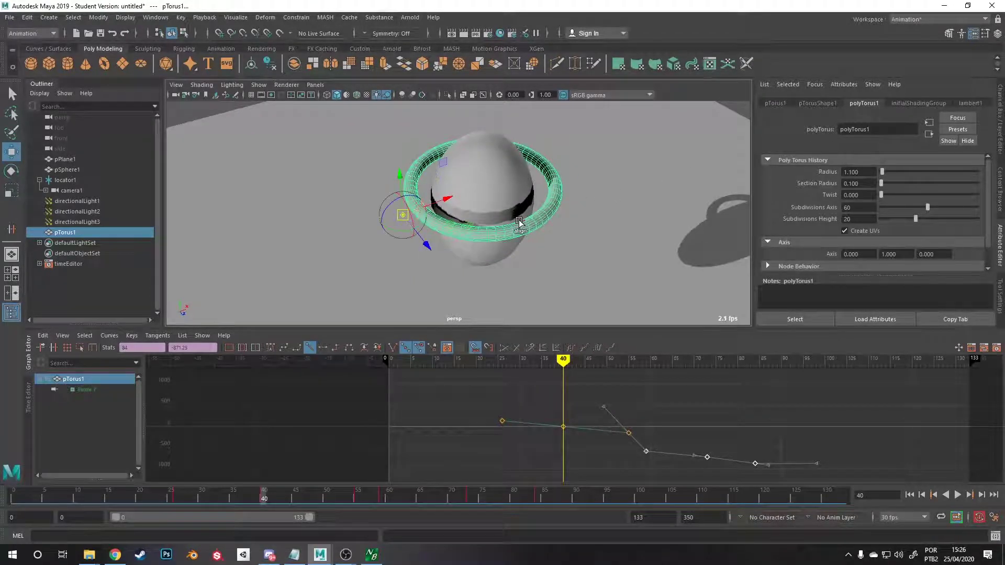
left_click_drag(448, 198, 399, 211)
key("ctrl+z")
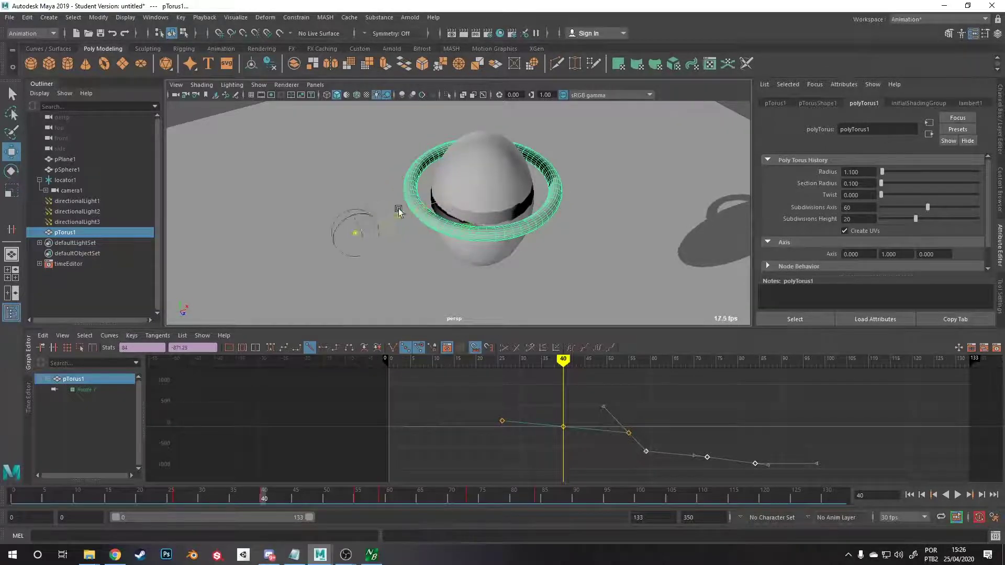
right_click_drag(448, 272, 472, 150, "alt")
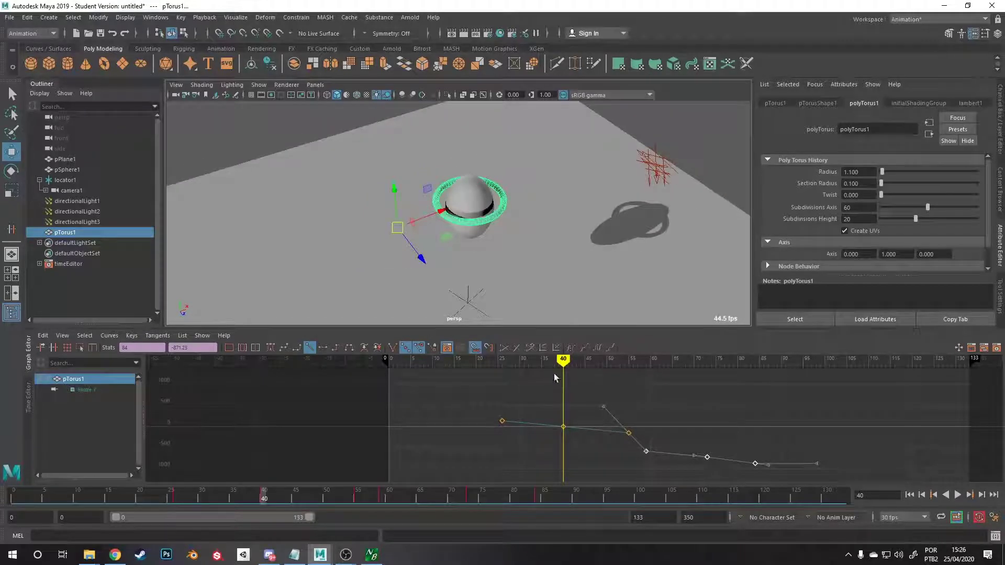
At frame 73, raise the second group of three rotation keys until the last is about -512, and play back the swing.
mouse_move(566, 357)
left_mouse_down()
mouse_move(668, 358)
mouse_move(562, 369)
mouse_move(640, 378)
mouse_move(541, 378)
mouse_move(767, 380)
mouse_move(646, 390)
mouse_move(707, 361)
left_mouse_up()
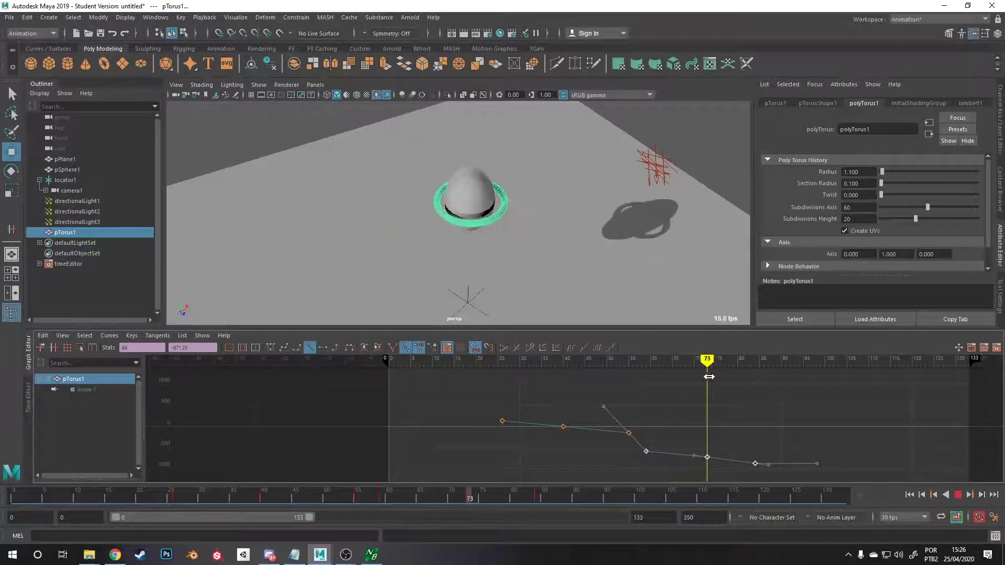
left_click_drag(813, 437, 633, 478)
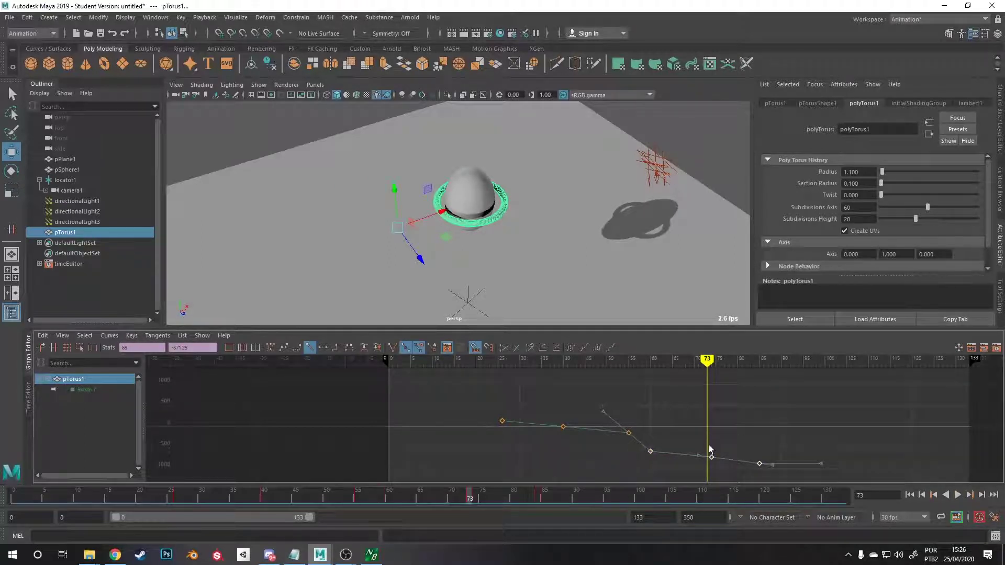
left_click_drag(708, 464, 700, 441)
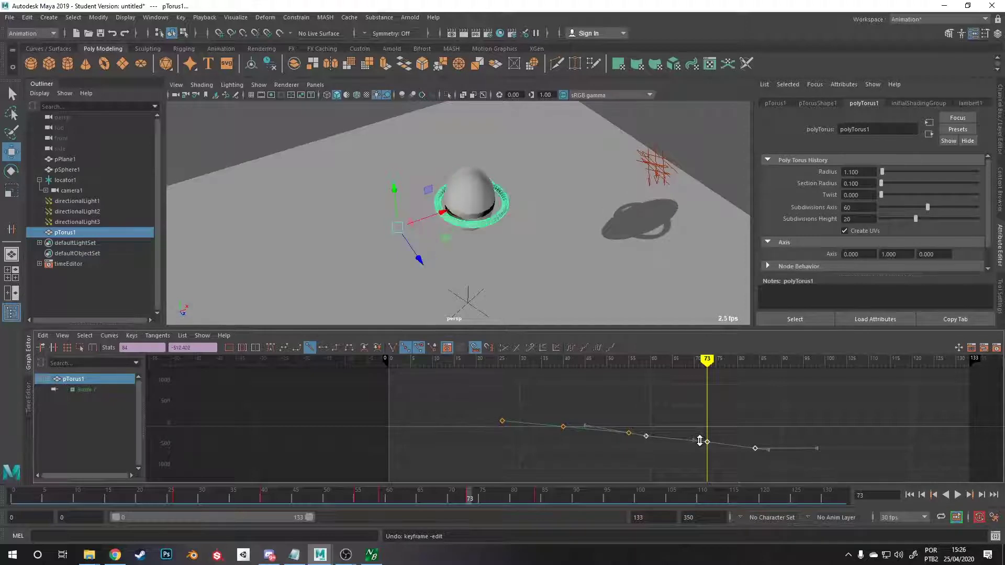
key("alt+v")
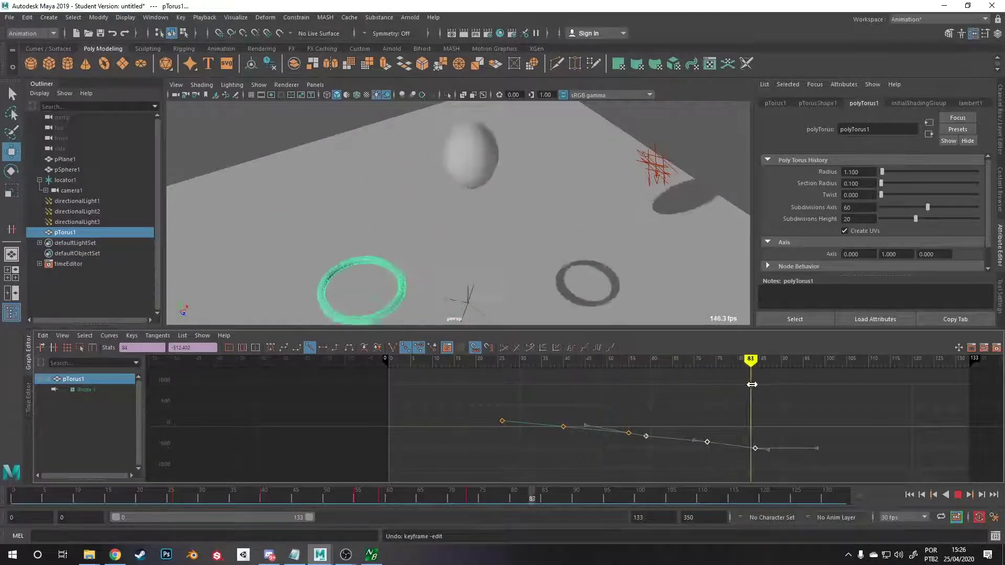
left_click_drag(630, 366, 466, 386)
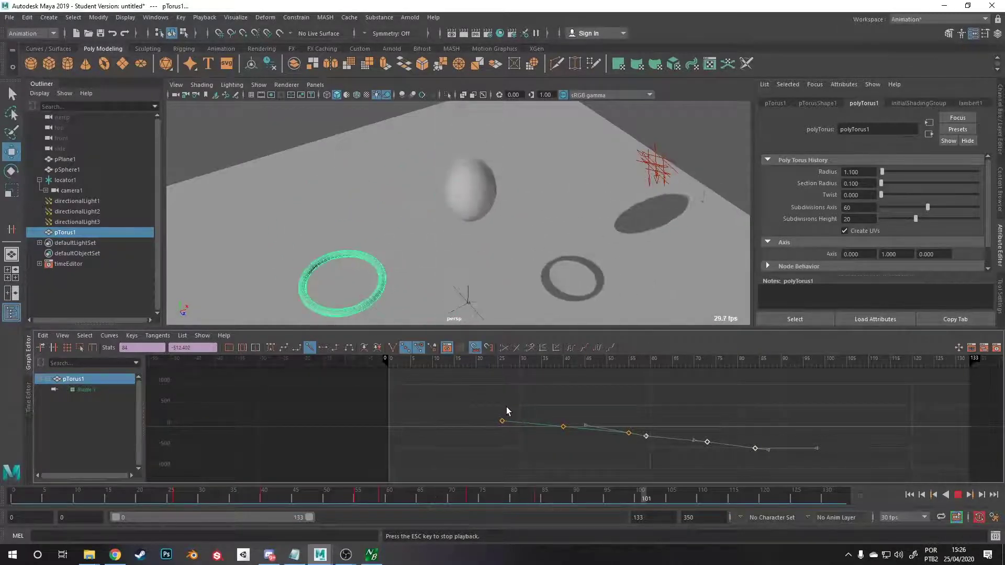
key("Escape")
Return to frame 40, move the torus's pivot closer to the ring, and play back and scrub the motion.
left_click_drag(503, 279, 471, 209, "alt")
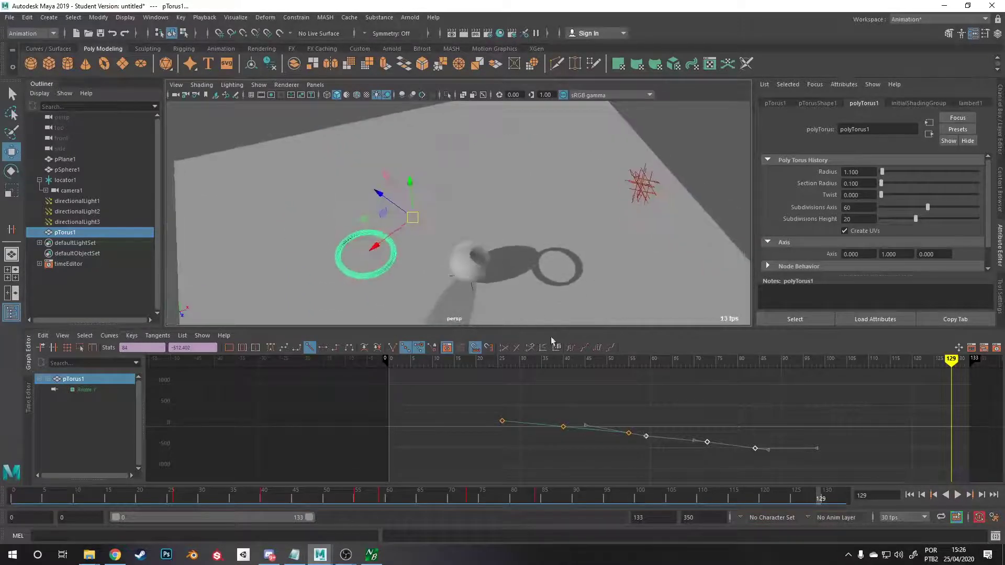
mouse_move(575, 358)
left_mouse_down()
mouse_move(502, 358)
mouse_move(563, 359)
left_mouse_up()
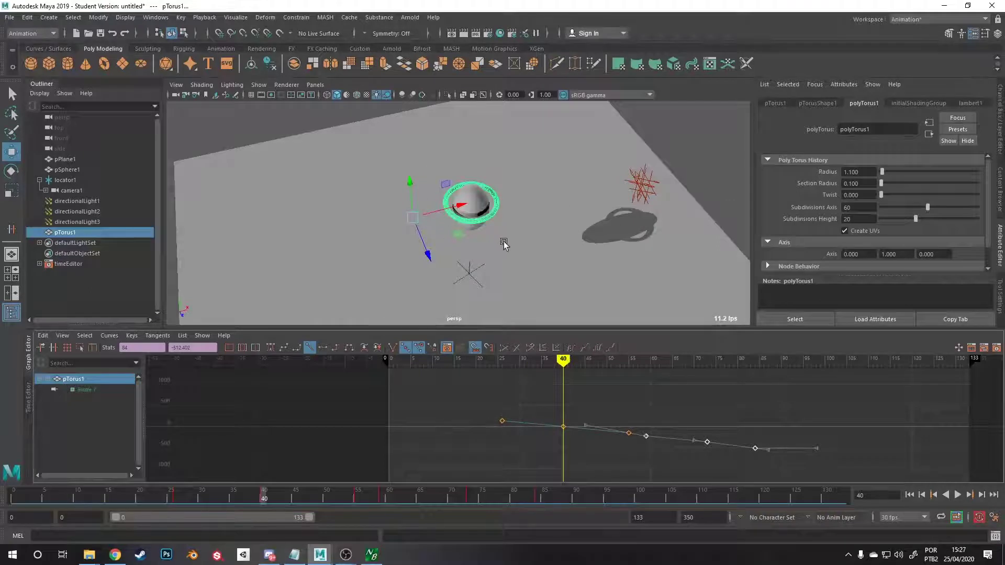
key("d")
middle_click_drag(456, 208, 480, 211)
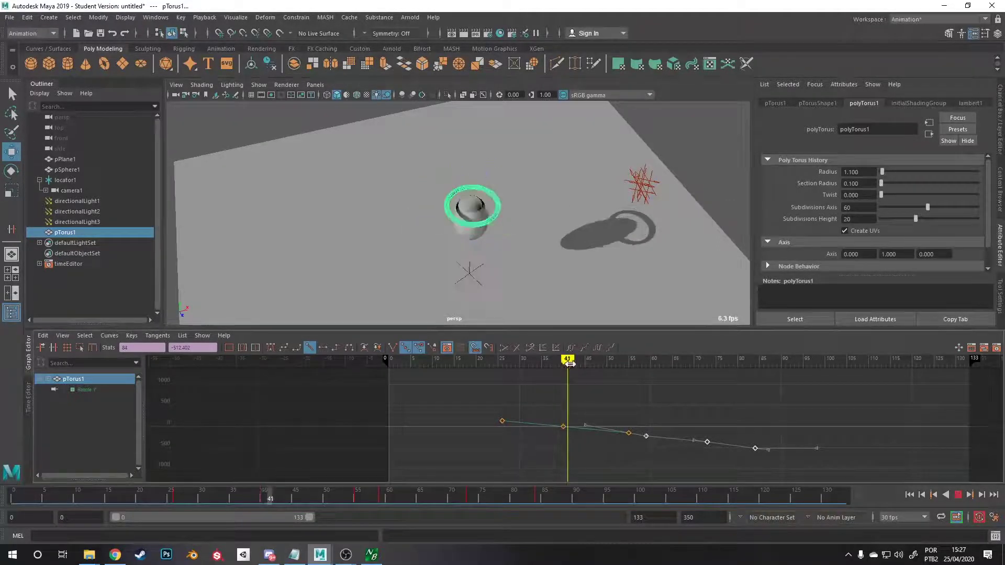
key("alt+v")
left_click_drag(827, 392, 602, 416)
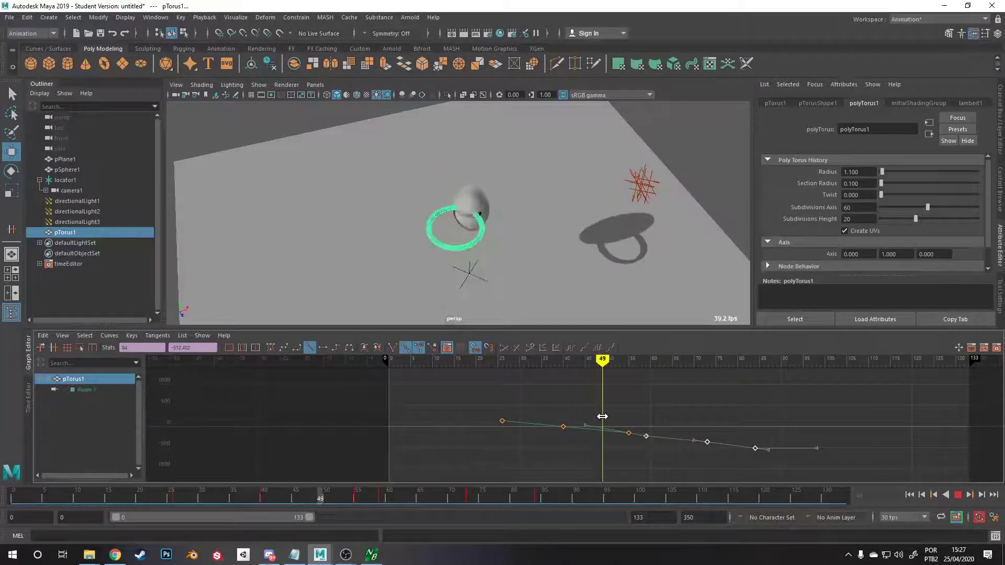
Delete the torus's rotation key at frame 55 and play back the animation to check the simplified swing.
left_click(614, 452)
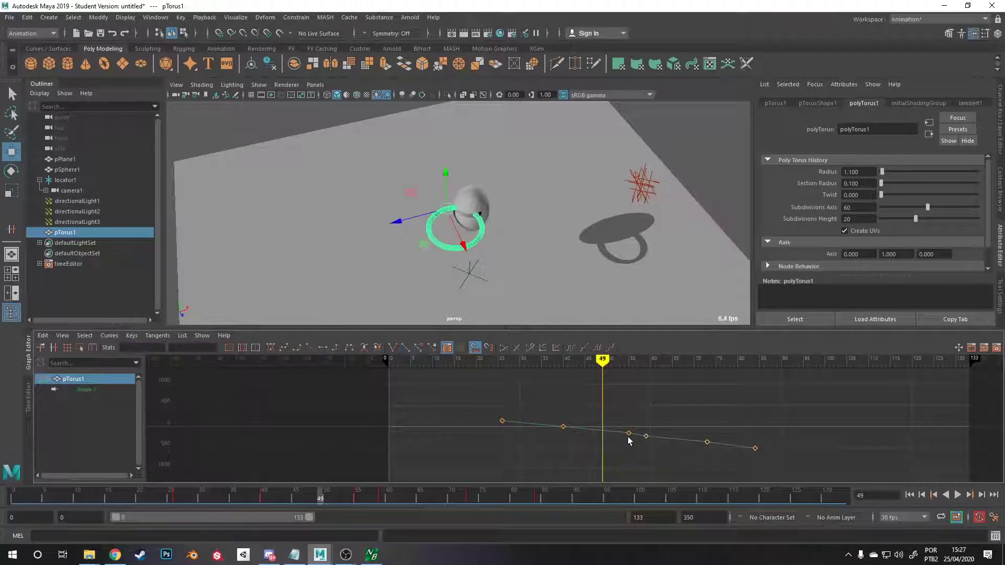
left_click_drag(613, 359, 628, 360)
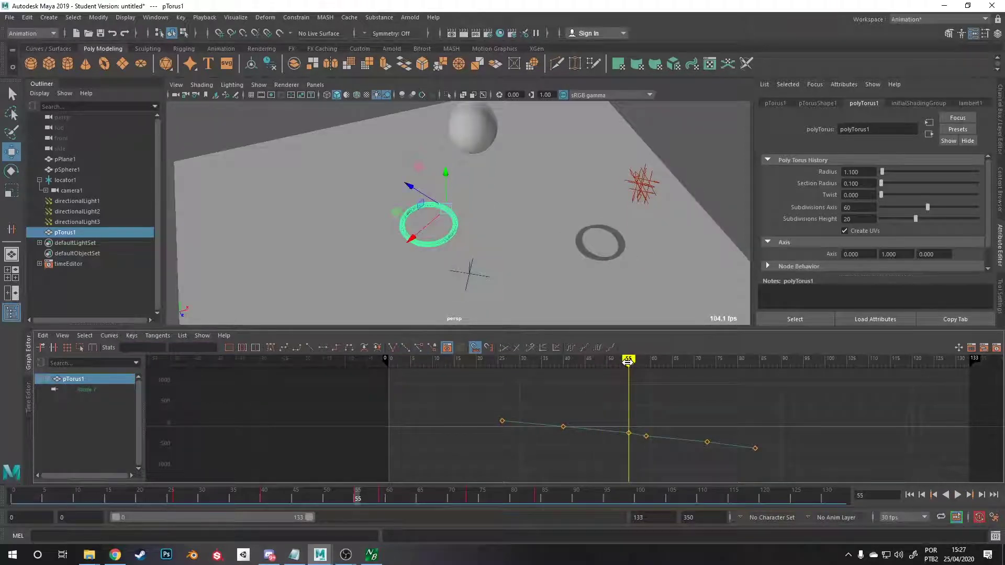
left_click(632, 436)
left_click(633, 451)
key("Delete")
left_click_drag(628, 360, 780, 361)
key("alt+v")
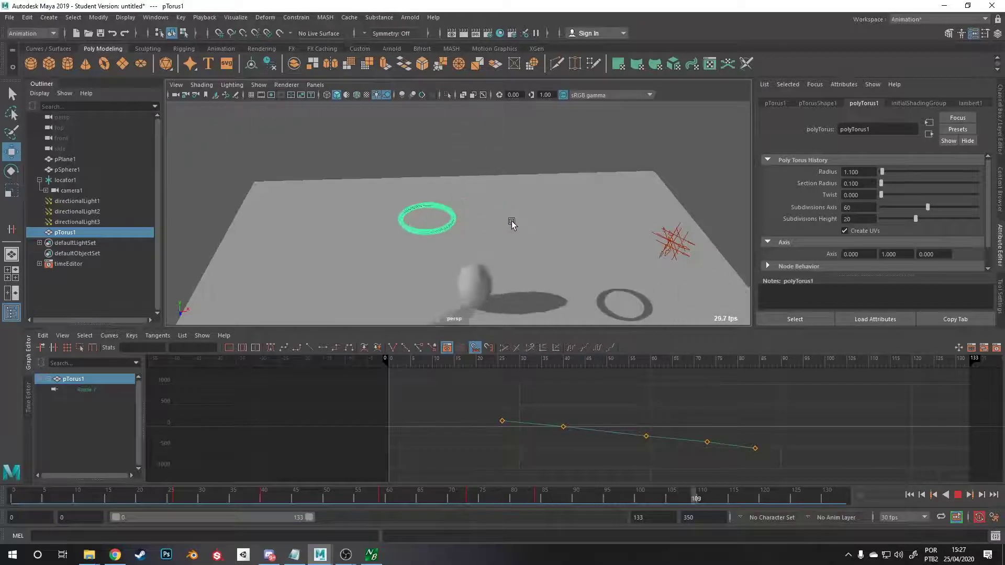
left_click_drag(490, 361, 515, 361)
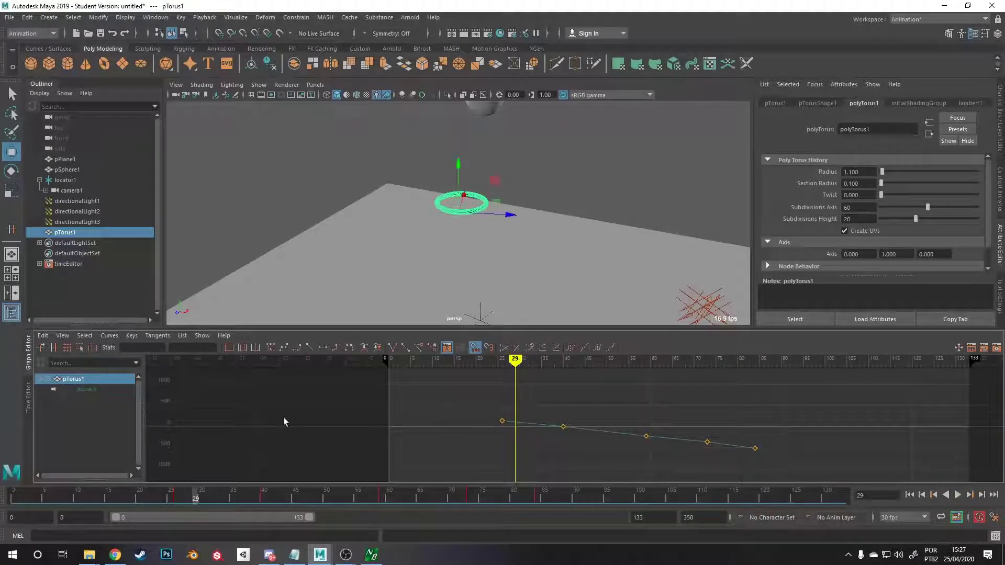
Switch to the Maya window with the Aula1.mb scene and show the perspective cameras available for its viewport.
mouse_move(329, 554)
left_click(289, 495)
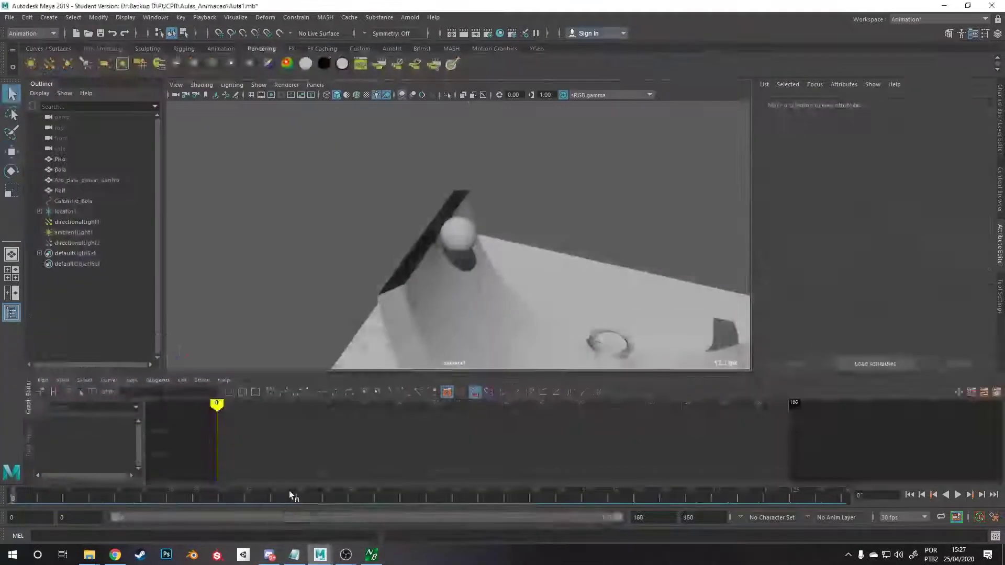
mouse_move(648, 297)
left_mouse_down("alt")
mouse_move(610, 249)
mouse_move(642, 278)
left_mouse_up("alt")
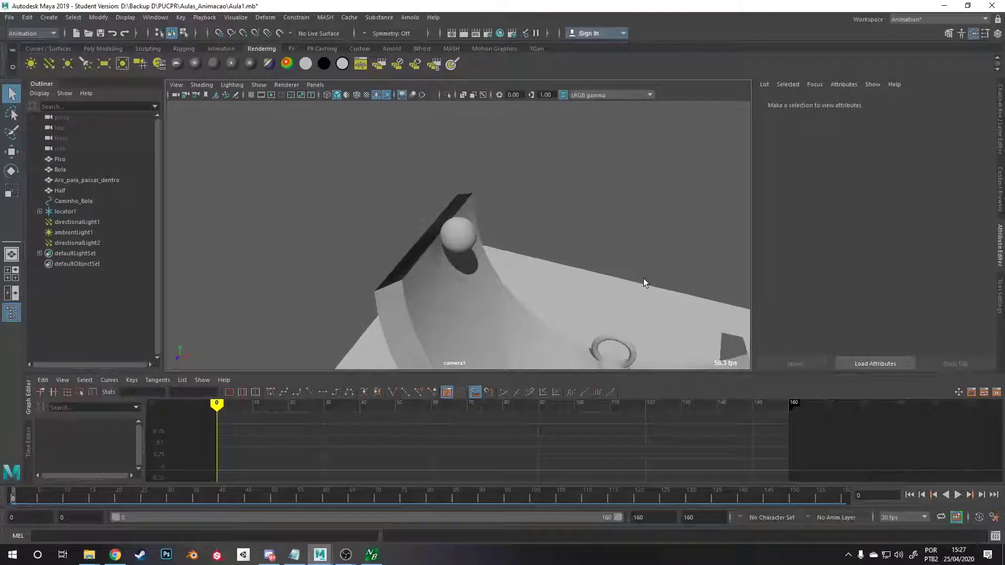
left_click(315, 85)
mouse_move(377, 96)
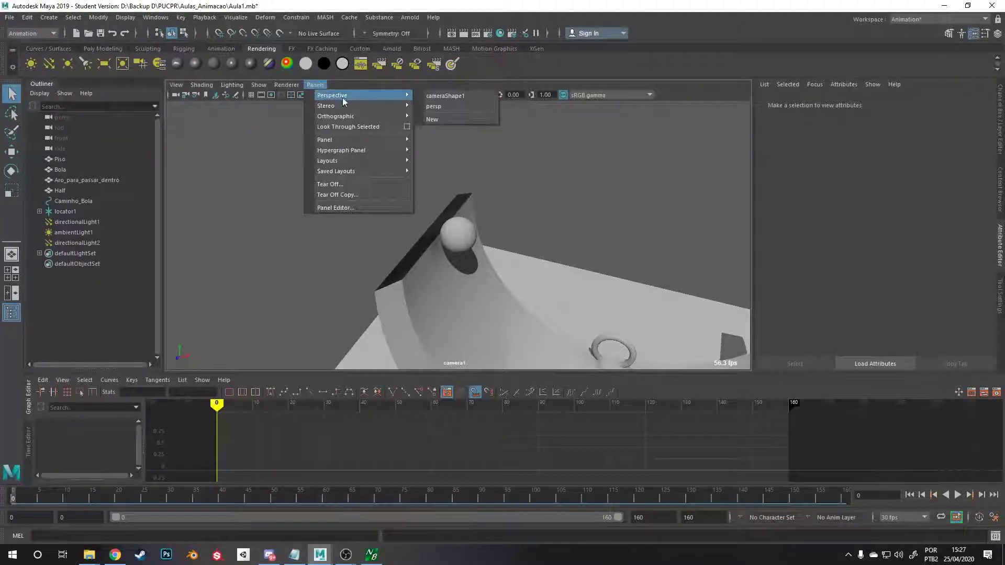
Switch the viewport to the persp camera and play the animation, viewing the whole ramp from several angles.
left_click(457, 106)
left_click_drag(560, 283, 523, 254, "alt")
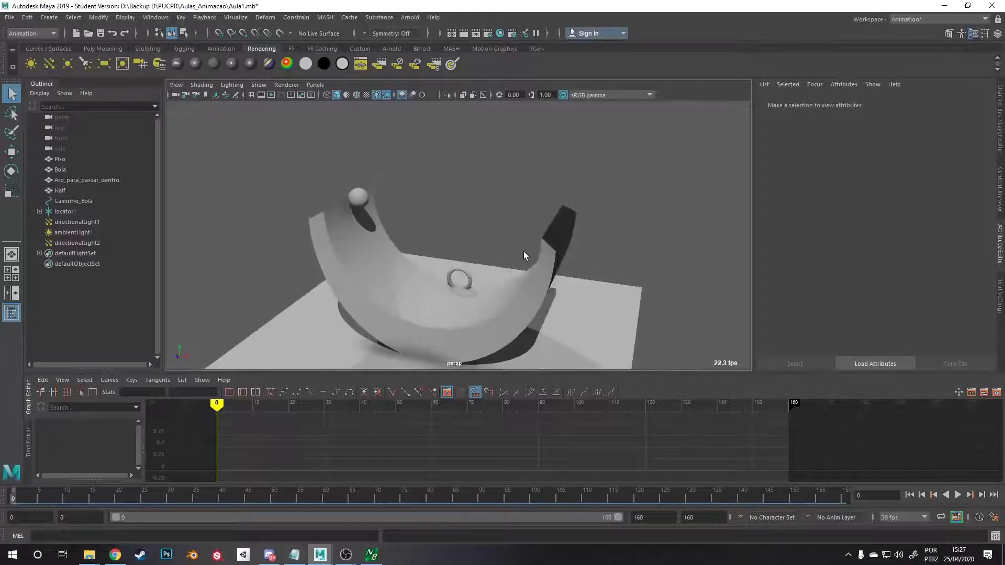
key("alt+v")
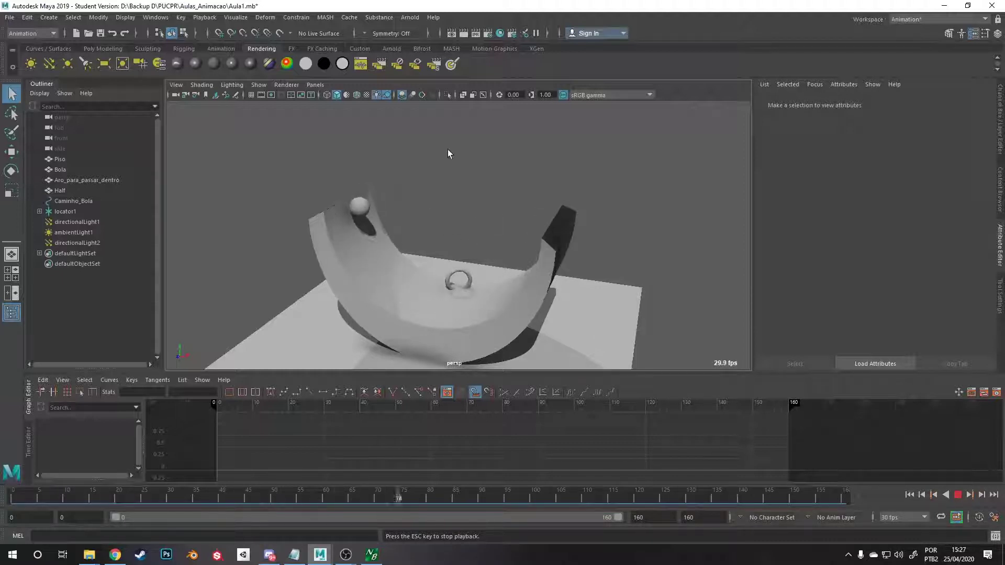
left_click_drag(448, 149, 521, 225, "alt")
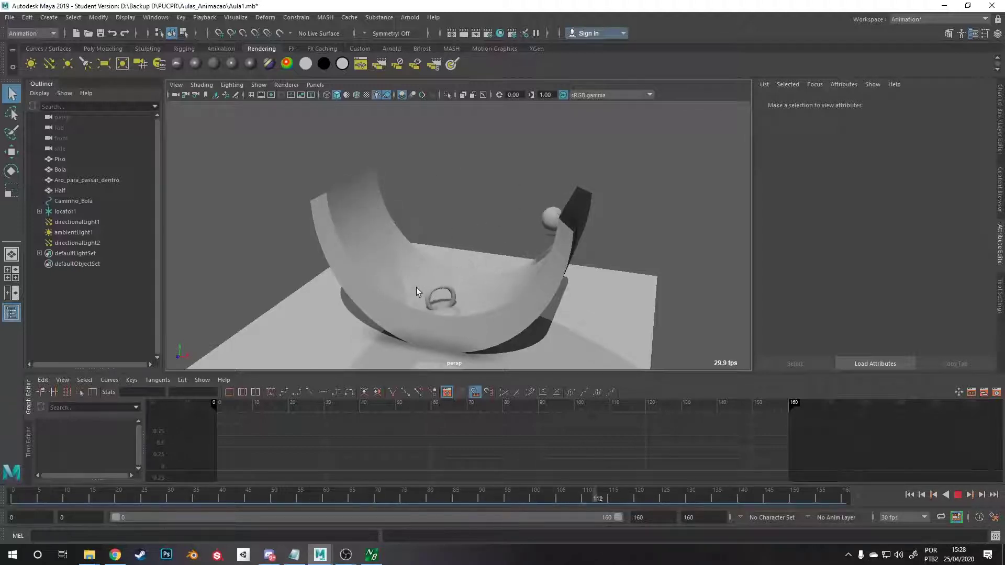
left_click_drag(343, 240, 429, 340, "alt")
Display the NURBS curves, lights and locators in the perspective viewport.
left_click(258, 85)
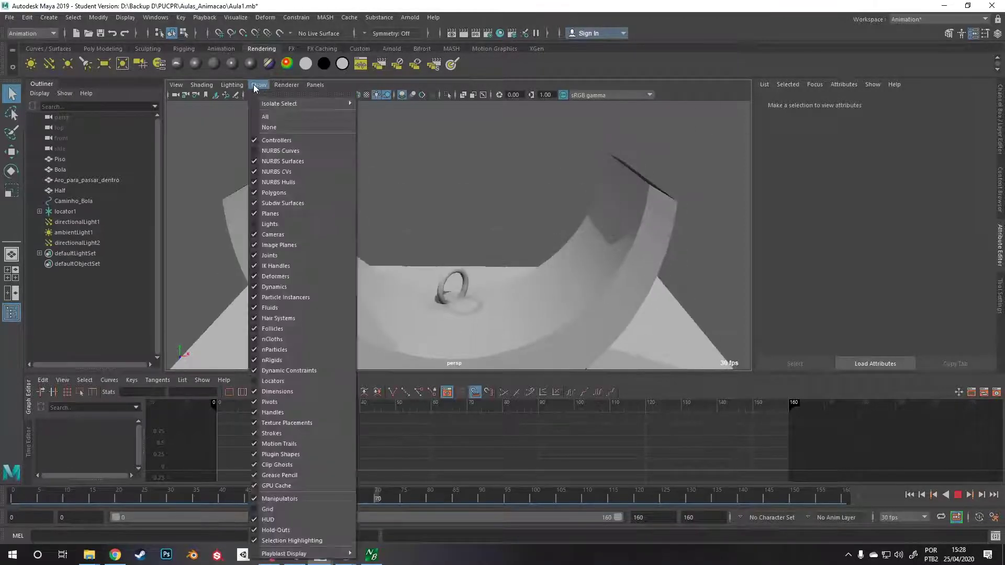
left_click(253, 150)
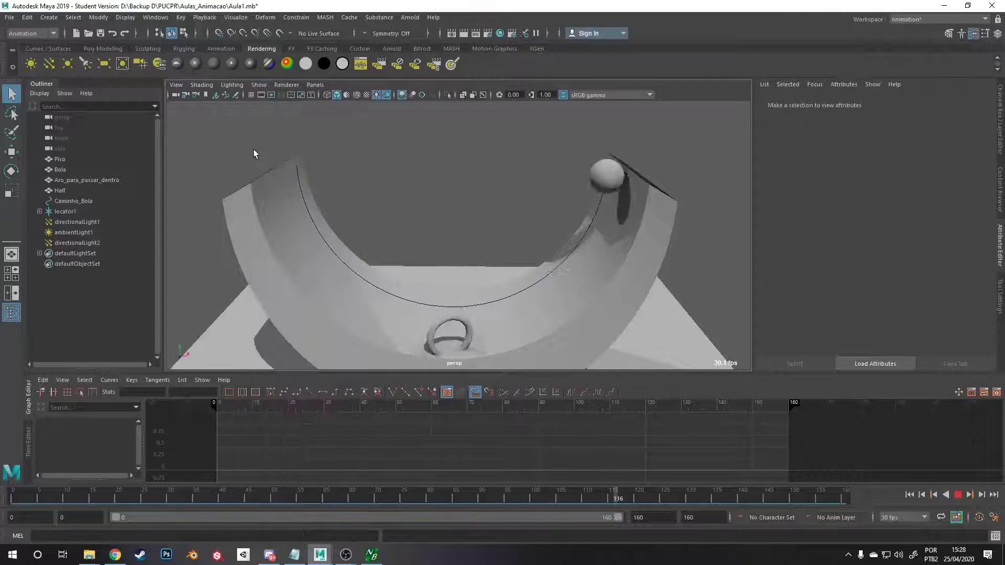
left_click(254, 85)
left_click(252, 221)
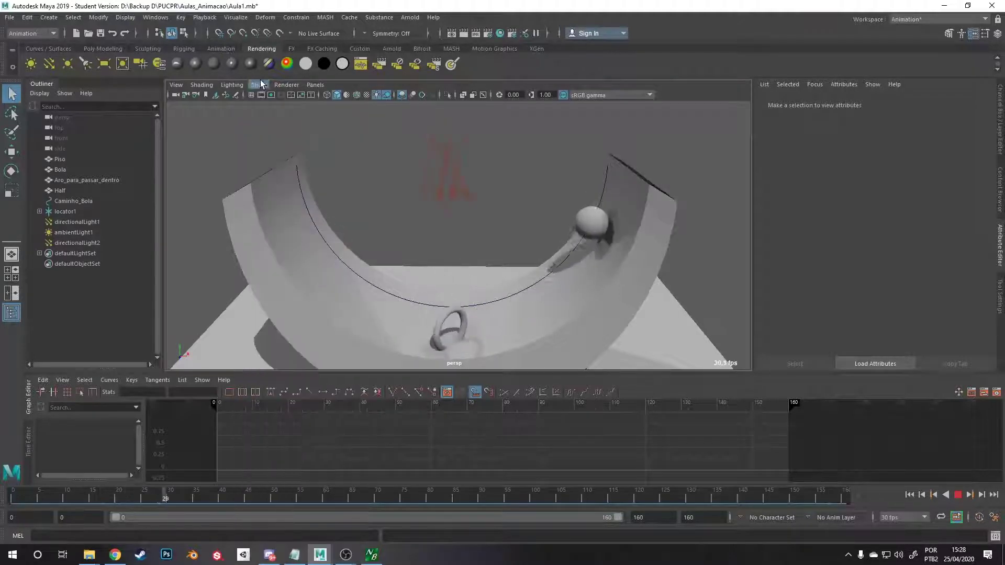
left_click(231, 86)
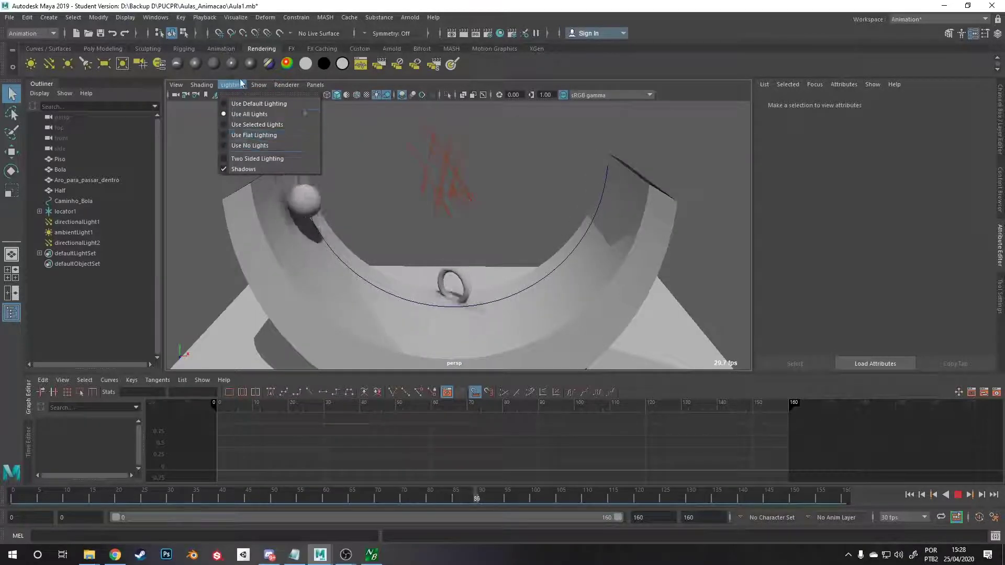
mouse_move(259, 84)
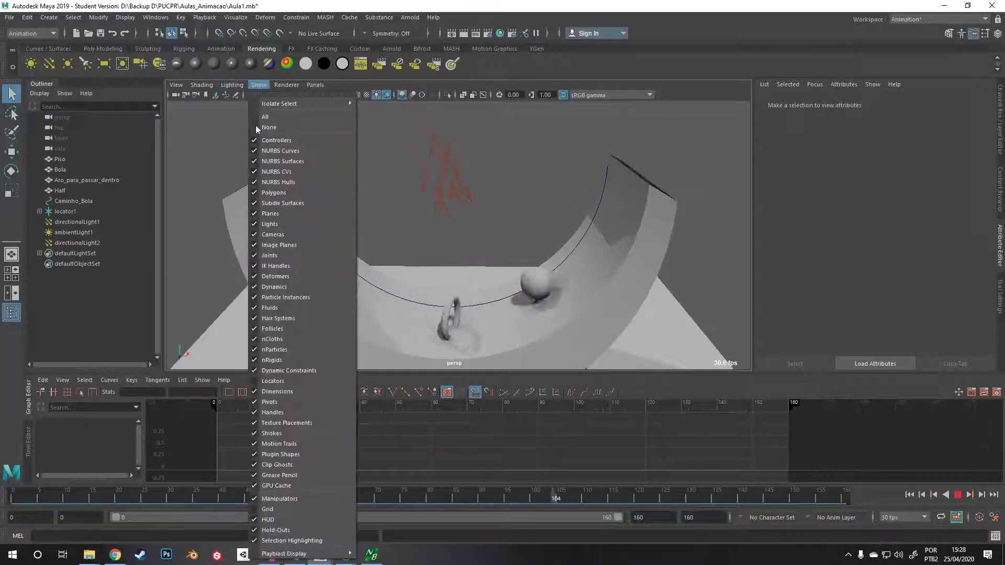
left_click(282, 378)
left_click_drag(314, 325, 441, 328, "alt")
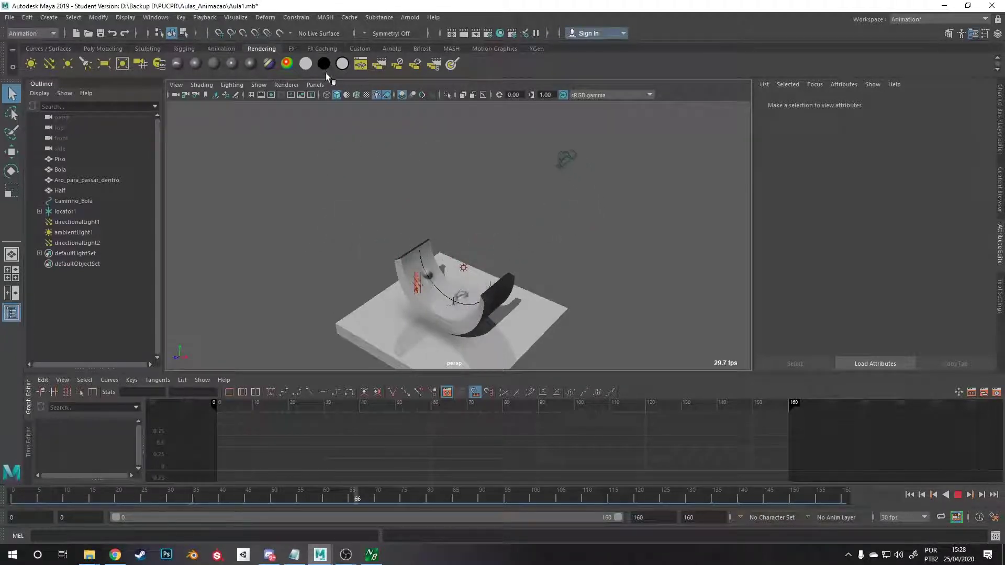
View the playing animation through cameraShape1 and return the viewport to the persp camera.
left_click(315, 85)
mouse_move(331, 96)
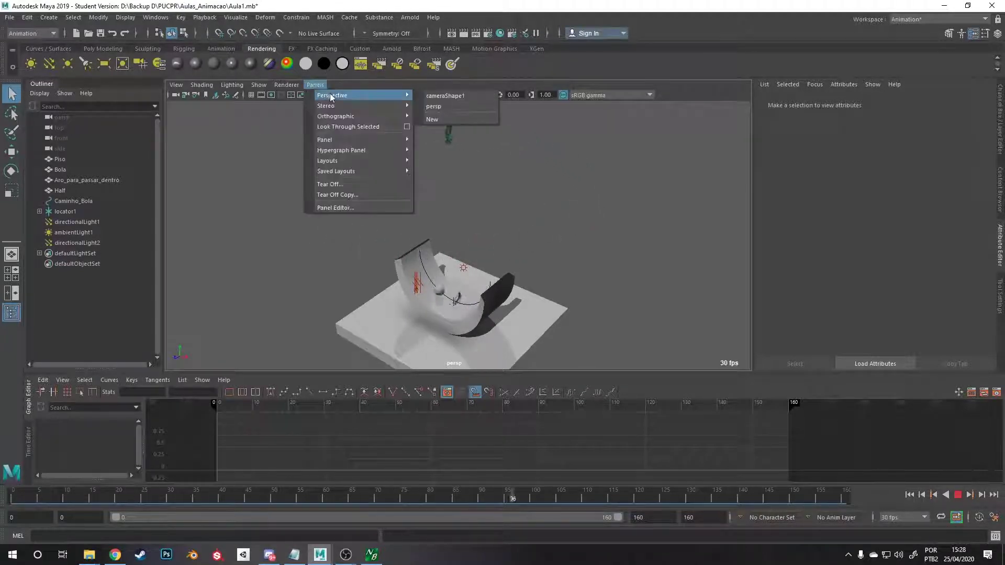
left_click(444, 95)
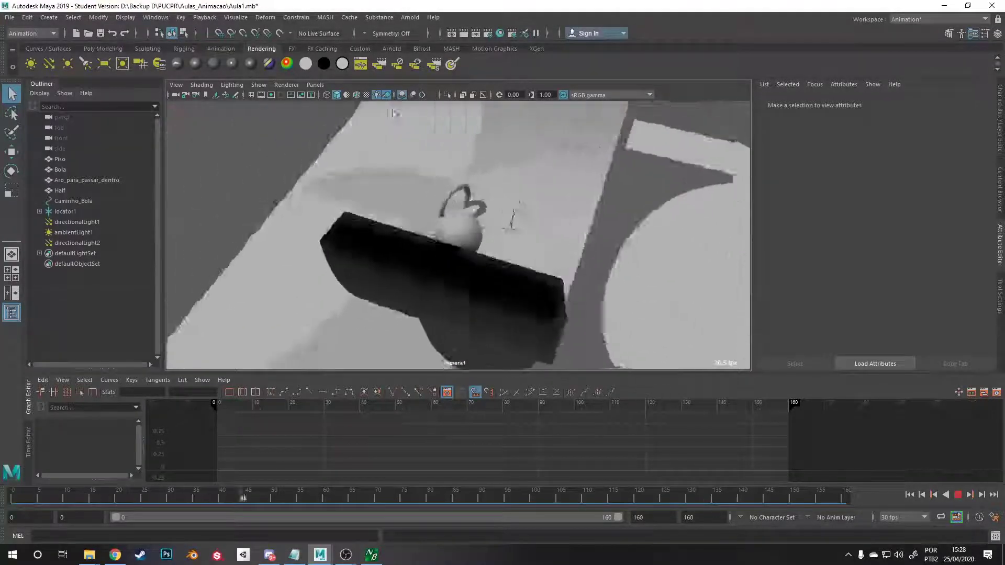
left_click(316, 85)
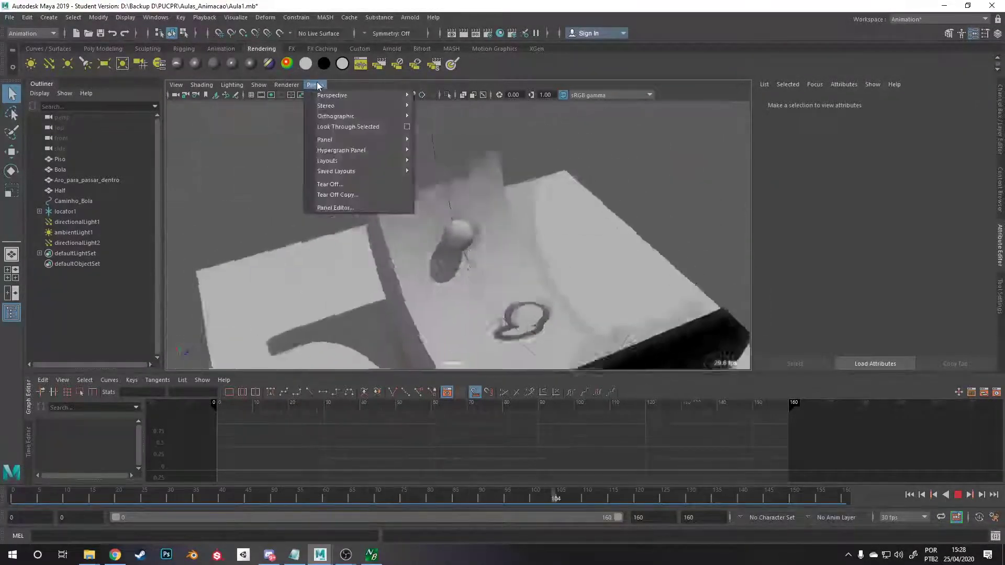
mouse_move(387, 95)
left_click(437, 106)
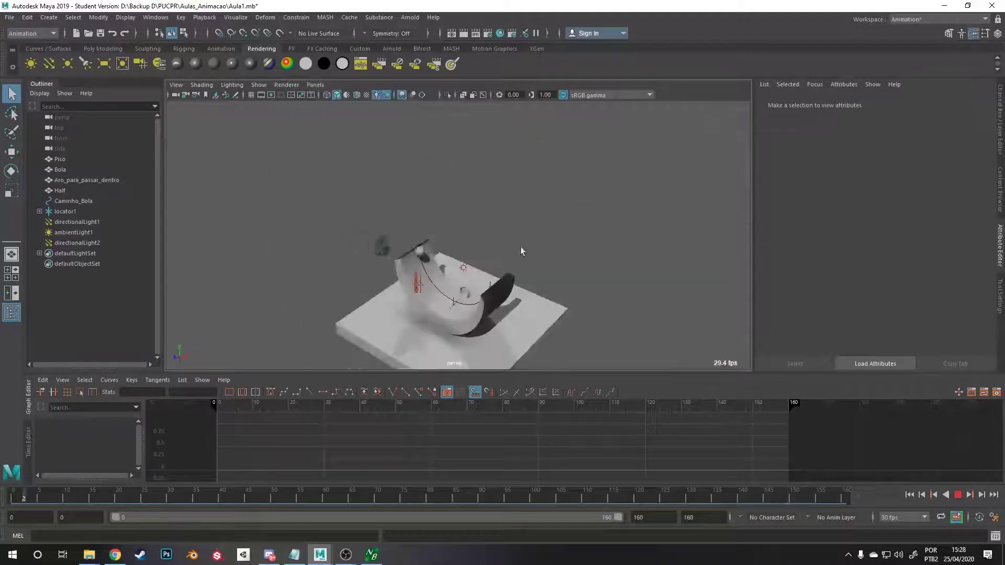
Stop playback, select the Bola sphere and scrub its motion path animation to frame 87.
left_click_drag(520, 247, 528, 178, "alt")
left_click(549, 237)
right_click_drag(528, 177, 497, 246, "alt")
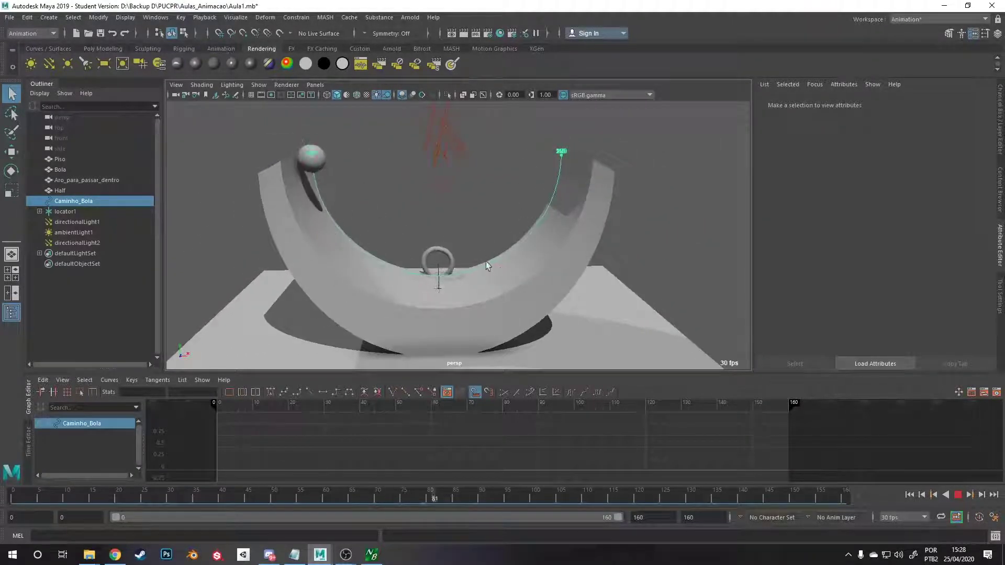
left_click(530, 222)
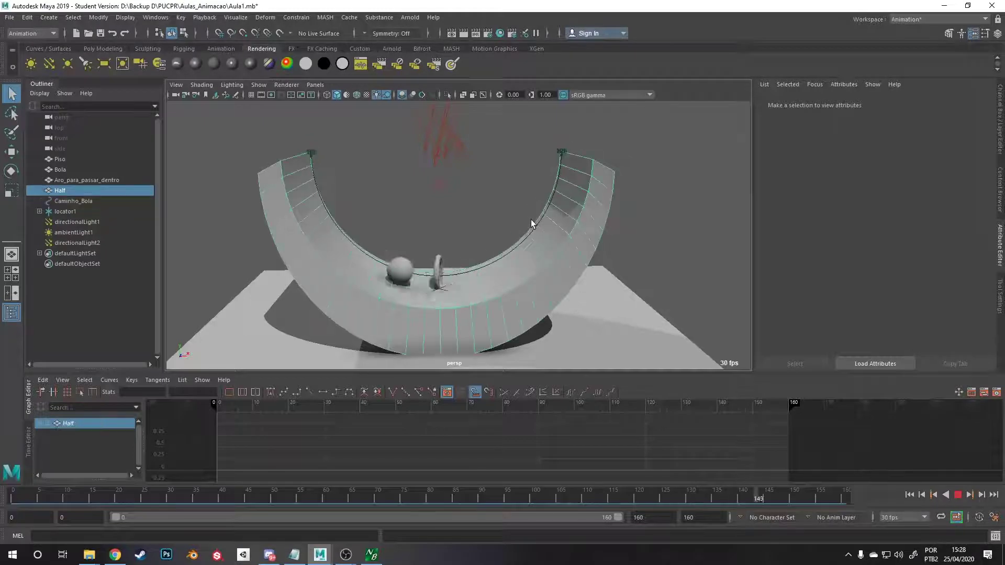
key("Escape")
left_click(320, 194)
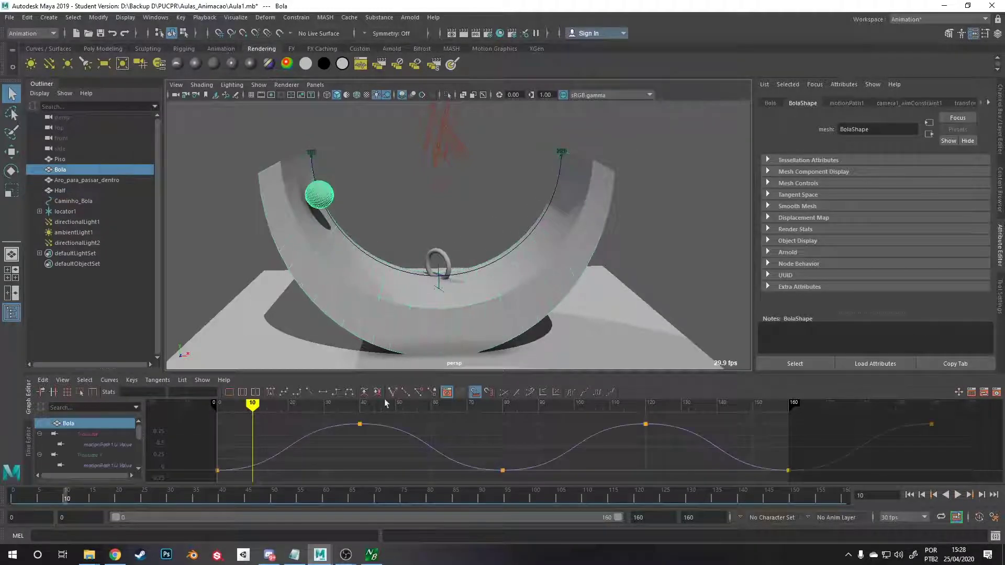
mouse_move(345, 405)
left_mouse_down()
mouse_move(358, 403)
mouse_move(302, 398)
mouse_move(408, 397)
mouse_move(432, 402)
mouse_move(449, 421)
mouse_move(415, 424)
mouse_move(451, 426)
mouse_move(408, 424)
mouse_move(641, 438)
mouse_move(660, 423)
mouse_move(637, 404)
mouse_move(527, 405)
left_mouse_up()
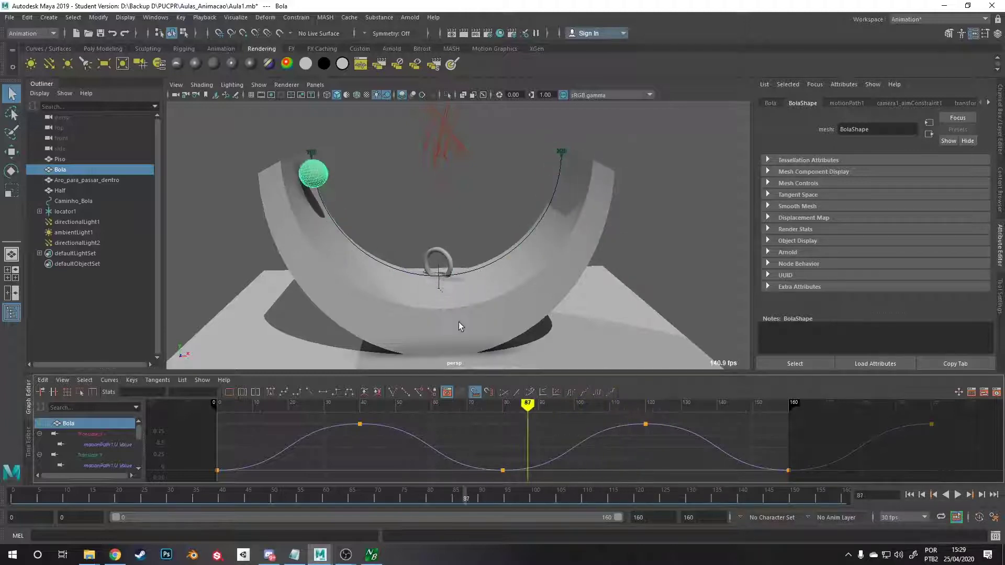
Select the Aro_para_passar_dentro ring, scrub to frame 57 and inspect its Rotate Z, Scale X, Rotate Y and Rotate X curves individually.
left_click(439, 253)
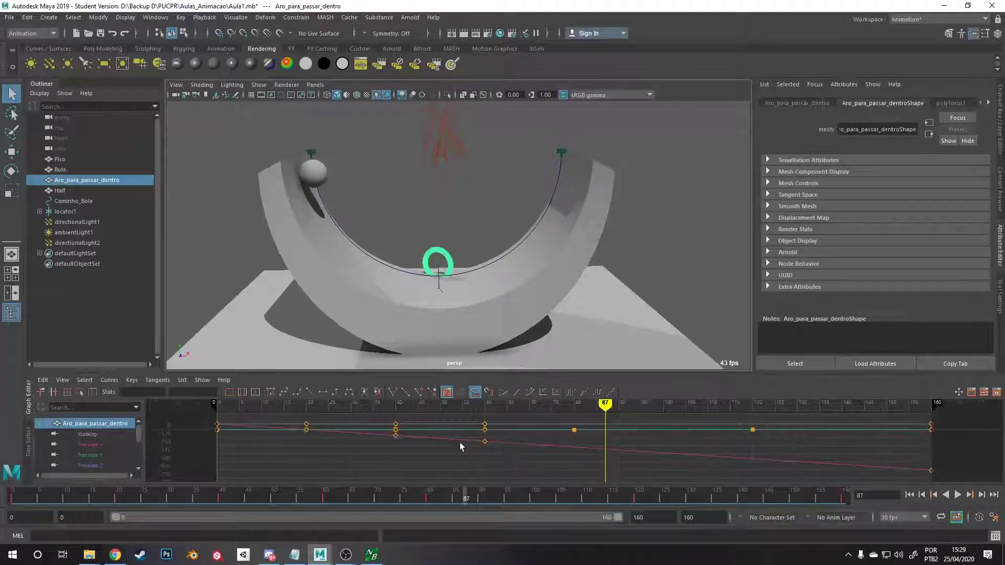
mouse_move(603, 404)
left_mouse_down()
mouse_move(376, 404)
mouse_move(511, 404)
mouse_move(471, 405)
left_mouse_up()
scroll(101, 450, "down", 1)
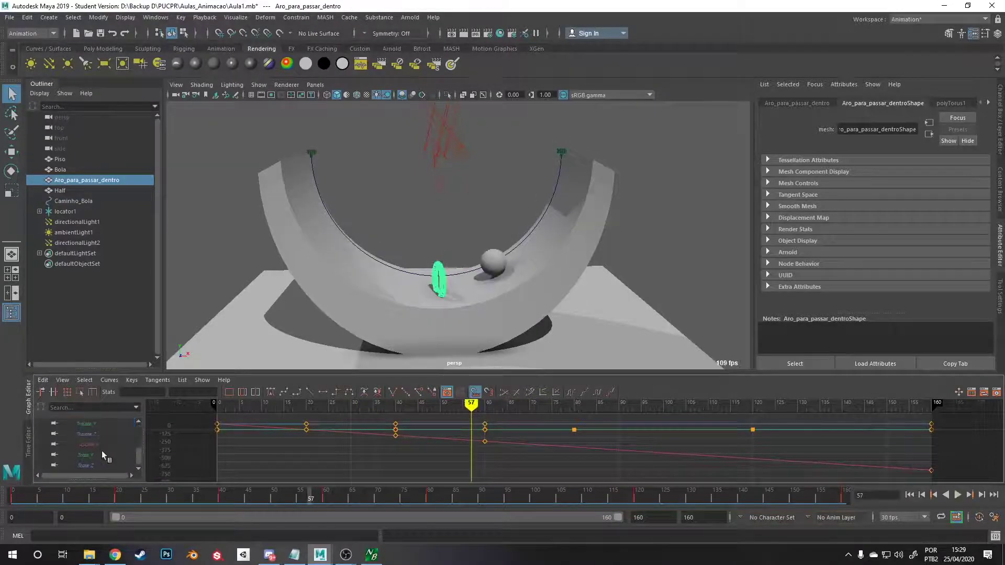
scroll(99, 449, "down", 2)
left_click(95, 446)
scroll(98, 435, "up", 2)
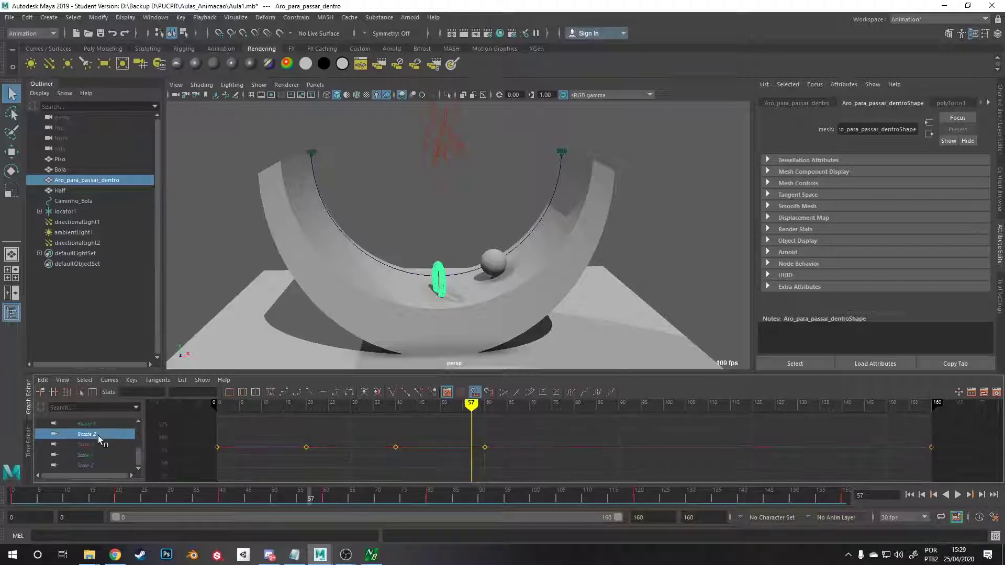
left_click(102, 451)
scroll(101, 453, "down", 2)
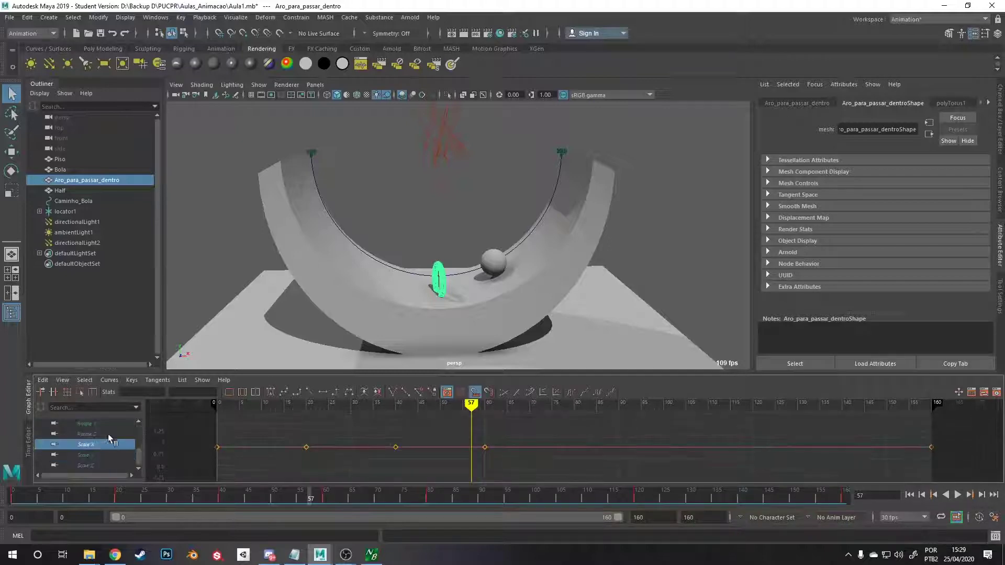
left_click(110, 424)
scroll(139, 422, "up", 1)
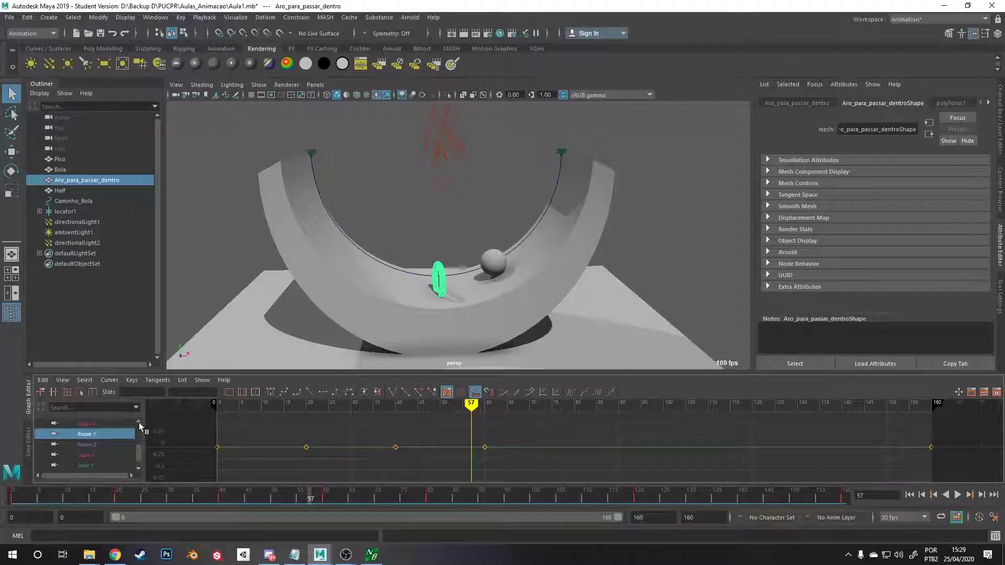
left_click(95, 424)
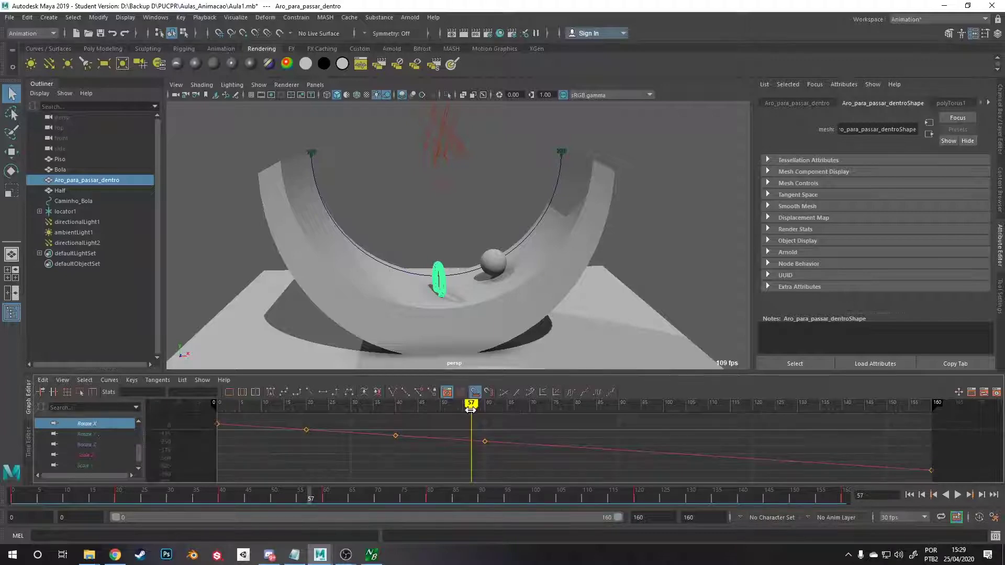
Scrub and play the animation to examine the ring's rotation against the ball's path from several angles, stopping at frame 111.
left_click_drag(470, 410, 631, 411)
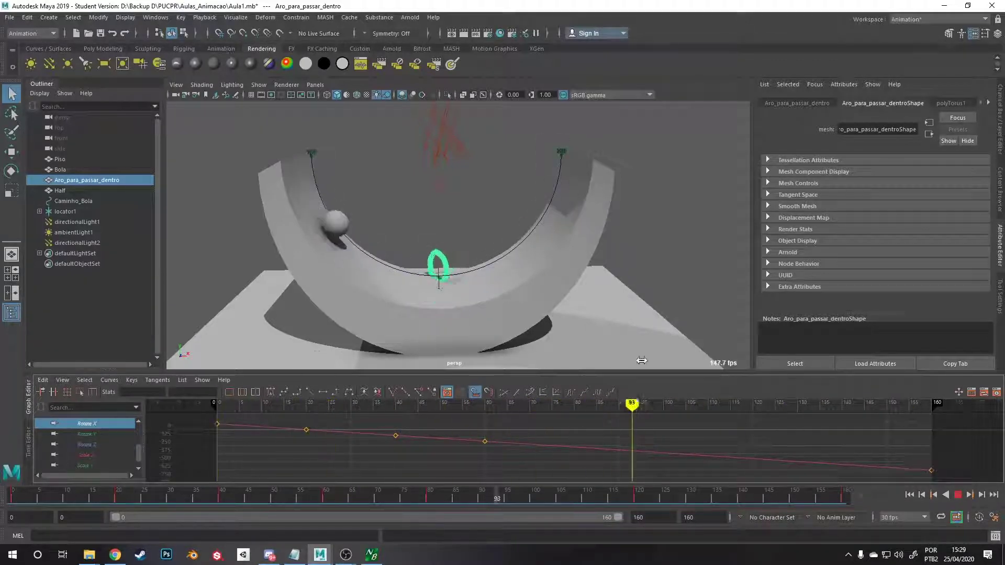
left_click_drag(642, 360, 487, 320)
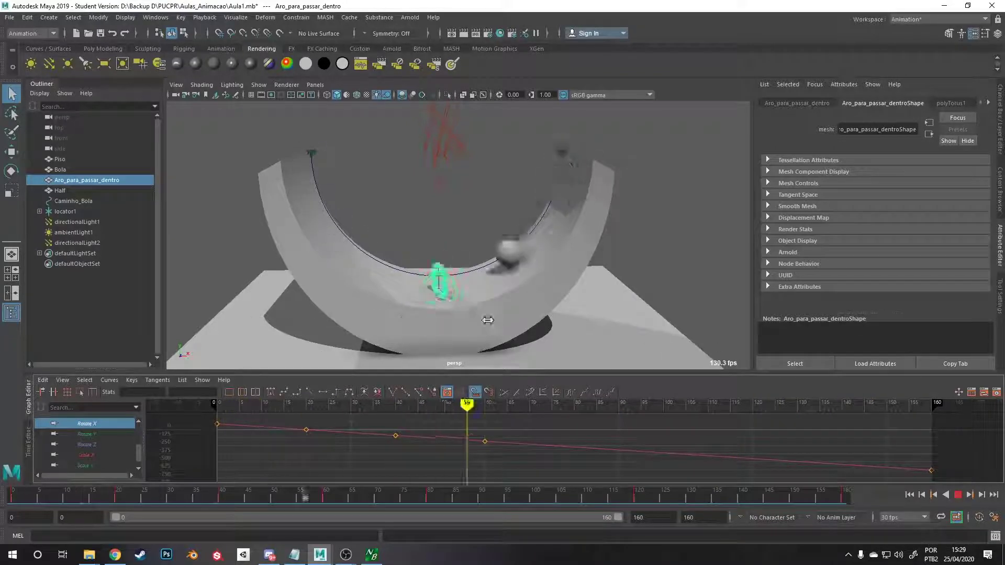
key("alt+v")
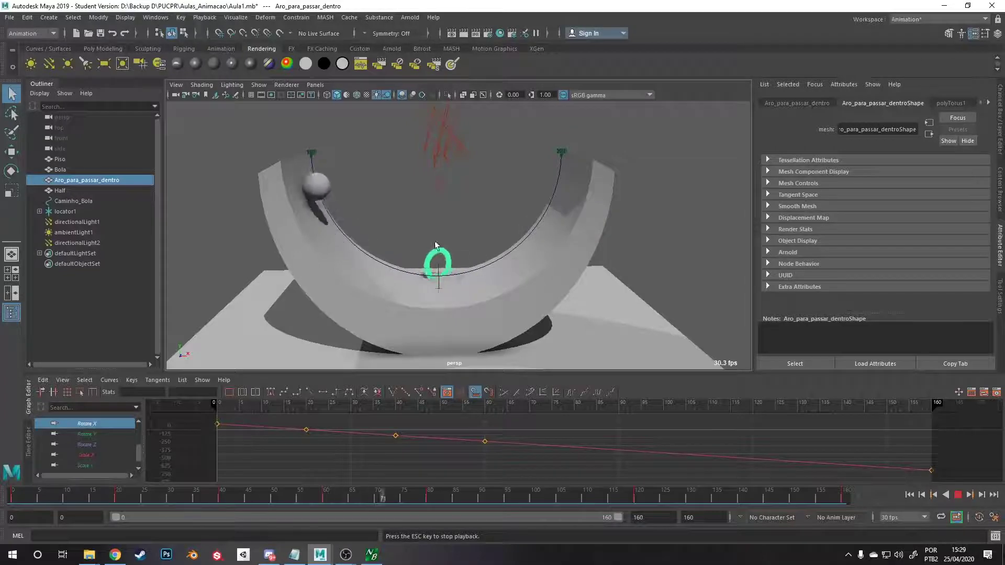
left_click_drag(434, 245, 406, 260, "alt")
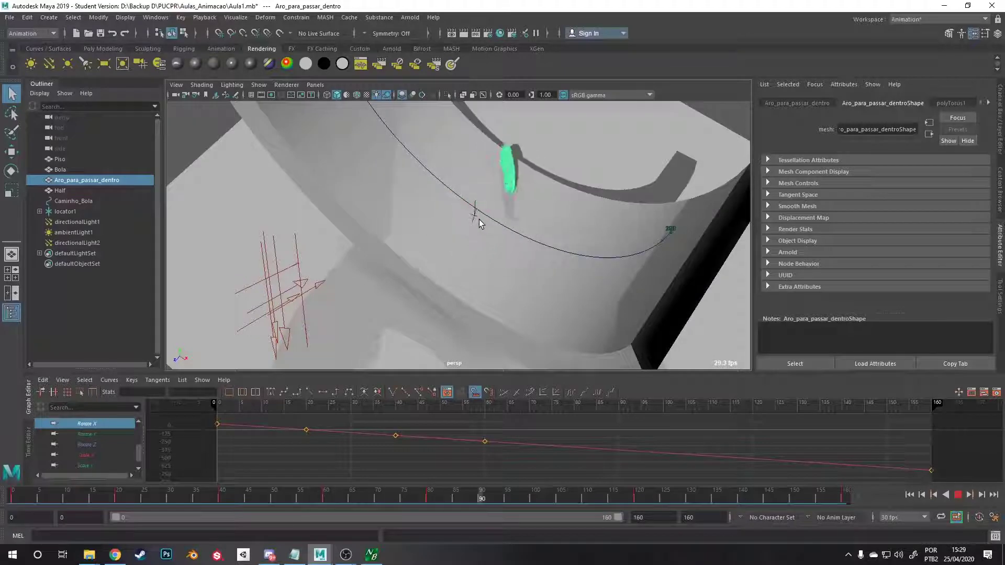
right_click_drag(478, 219, 465, 181, "alt")
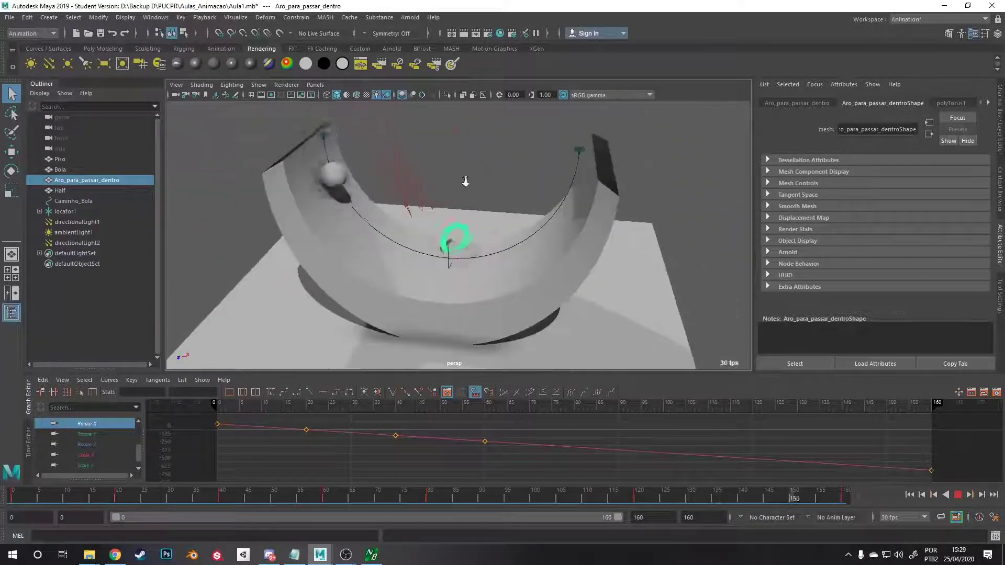
left_click_drag(466, 181, 446, 203, "alt")
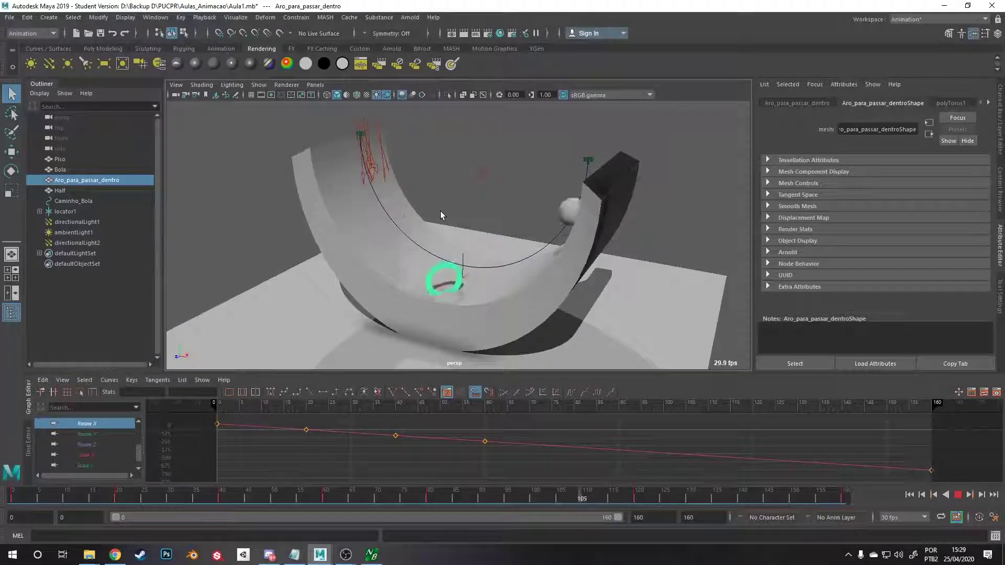
left_click_drag(442, 211, 529, 213, "alt")
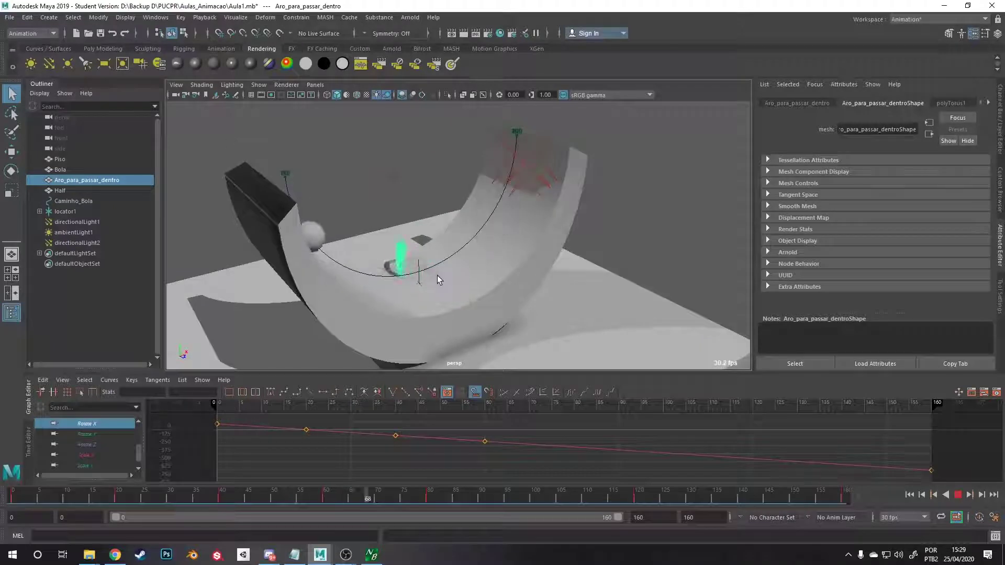
key("Escape")
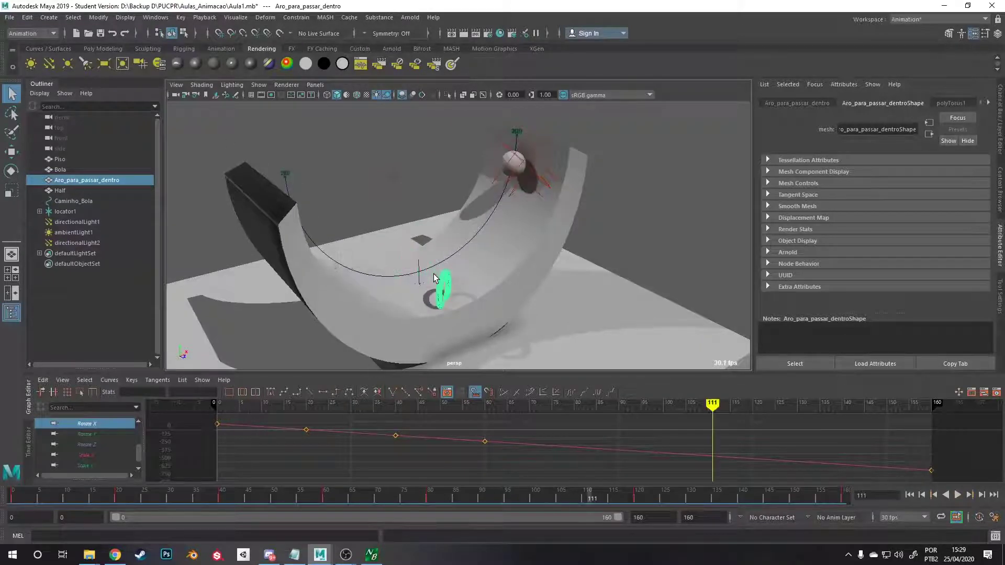
View the ring and ramp up close, scrub the animation back to frame 15, and switch to Discord.
left_click_drag(434, 278, 345, 278, "alt")
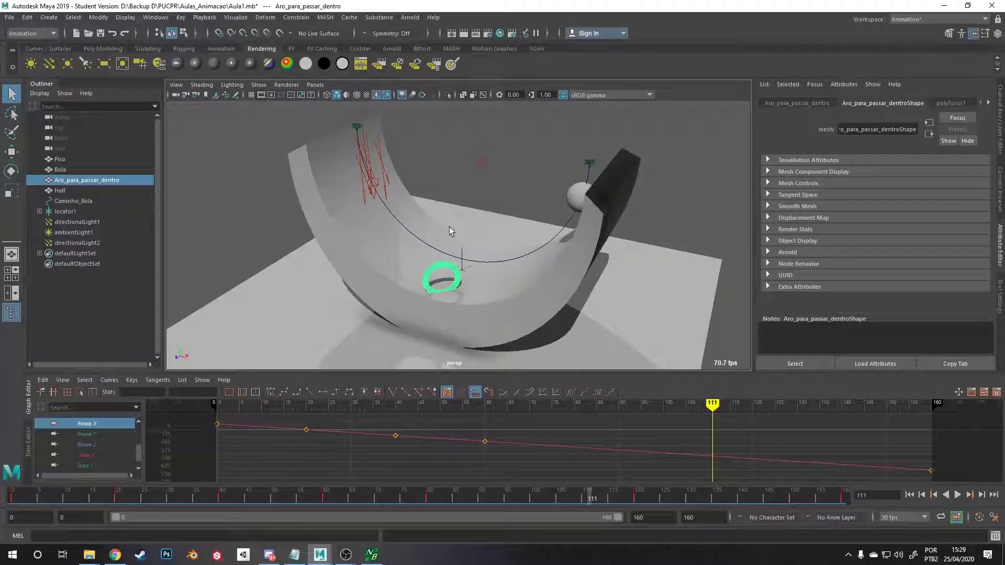
left_click_drag(451, 231, 487, 259, "alt")
scroll(447, 289, "up", 5)
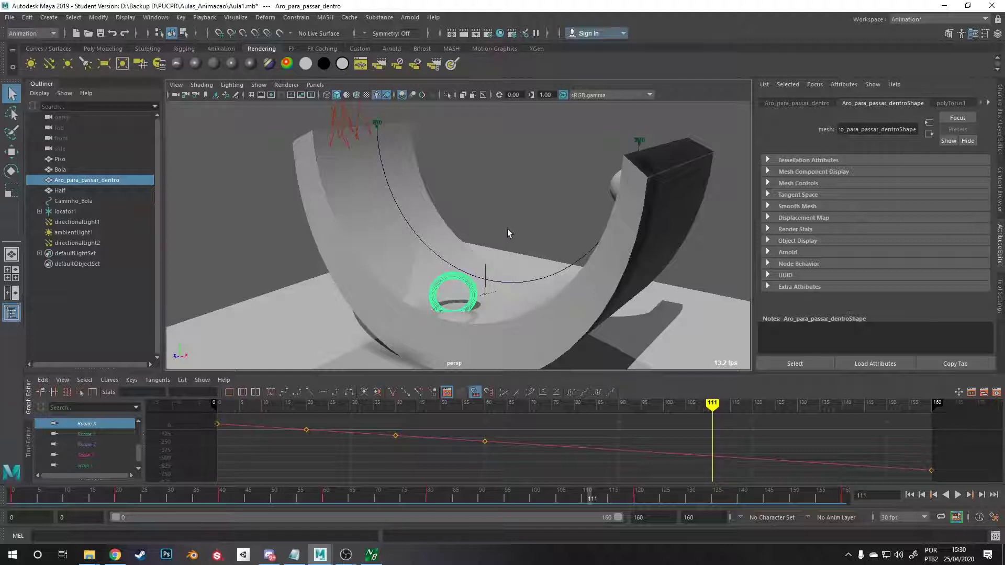
left_click_drag(704, 403, 289, 402)
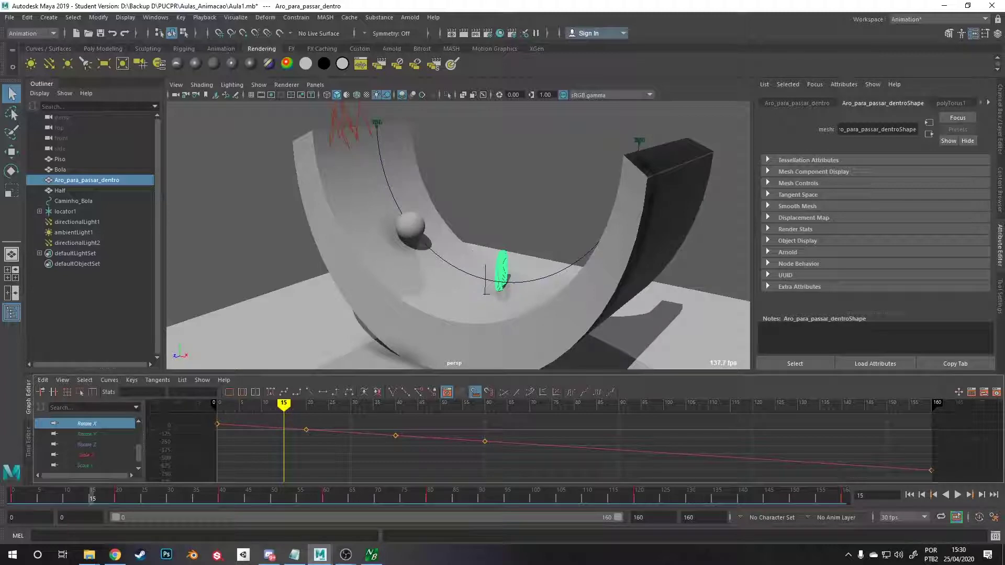
left_click(269, 555)
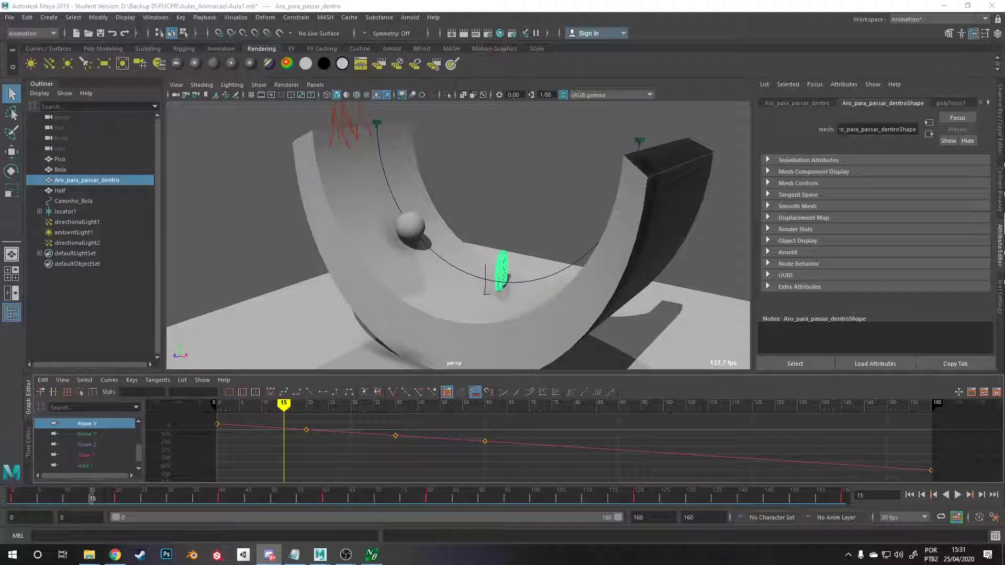
Create a polygon cube in the half-pipe scene and move it out in front of the half-pipe.
left_click_drag(482, 298, 470, 230, "alt")
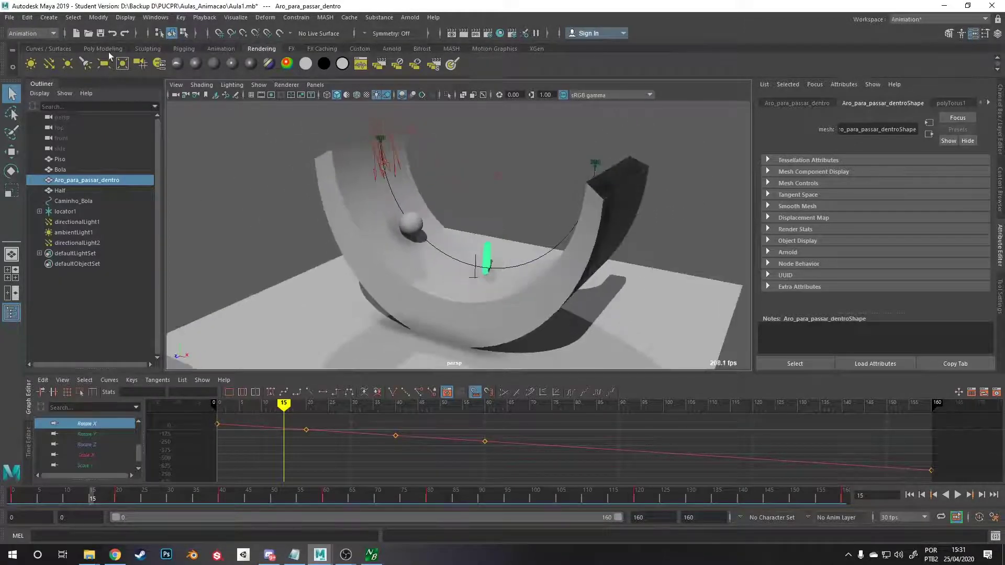
left_click(103, 48)
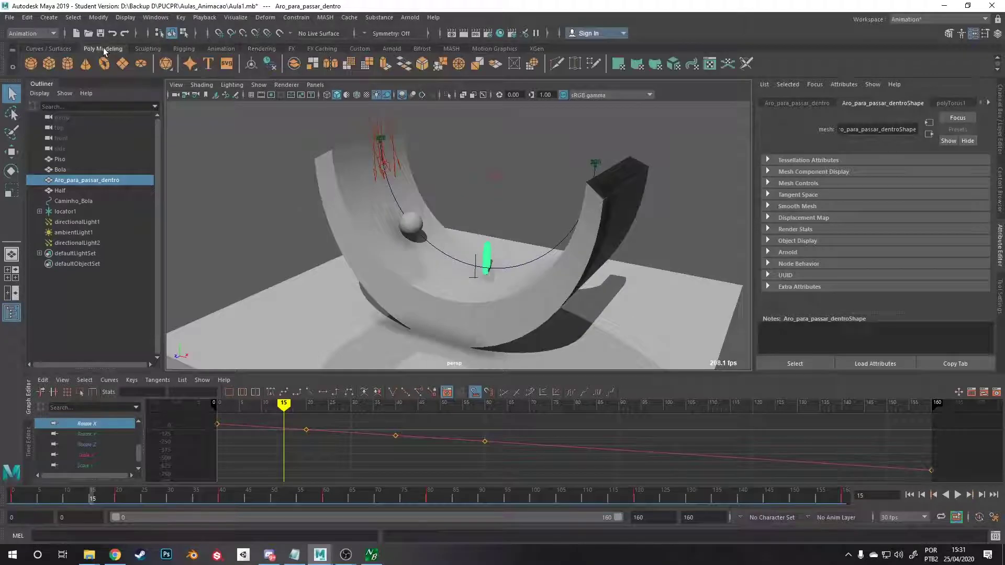
left_click(50, 58)
left_click_drag(509, 231, 490, 274, "alt")
key("w")
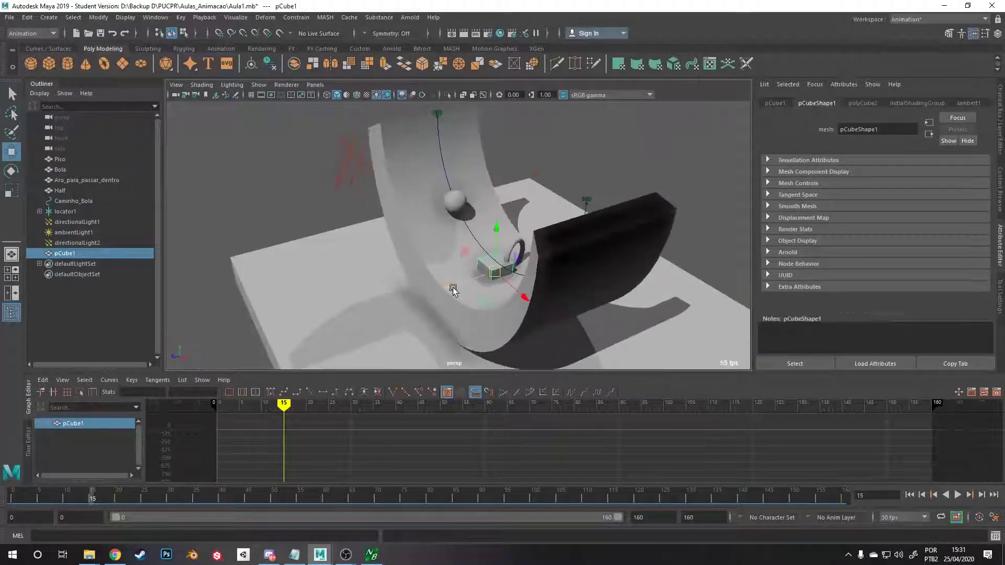
middle_click_drag(454, 291, 300, 317)
left_click_drag(300, 316, 554, 298, "alt")
scroll(541, 237, "up", 5)
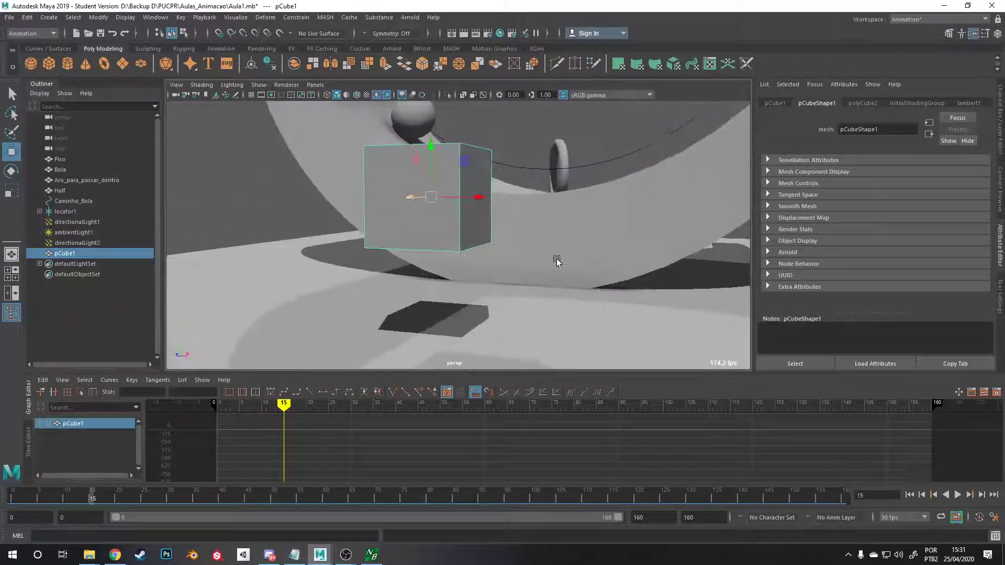
left_click_drag(557, 258, 526, 305, "alt")
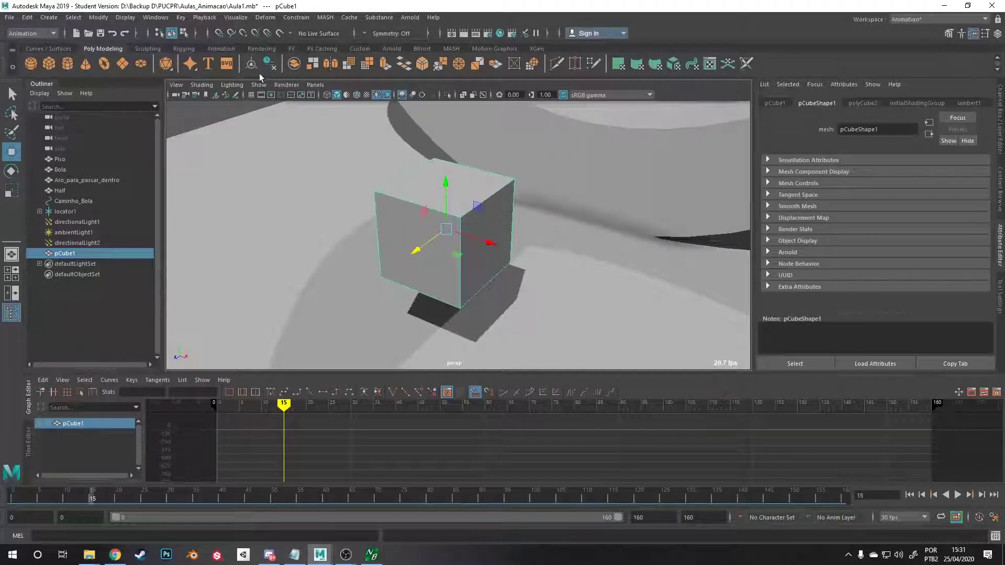
Switch to the other Maya window with the untitled plane and torus scene, deselect everything and go to frame 0.
left_click(181, 51)
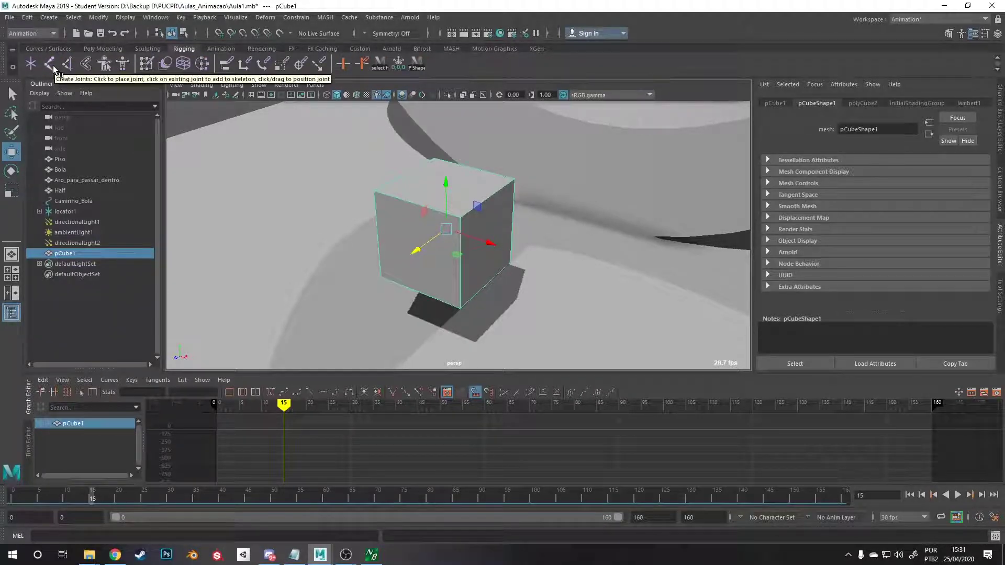
left_click_drag(312, 248, 354, 226, "alt")
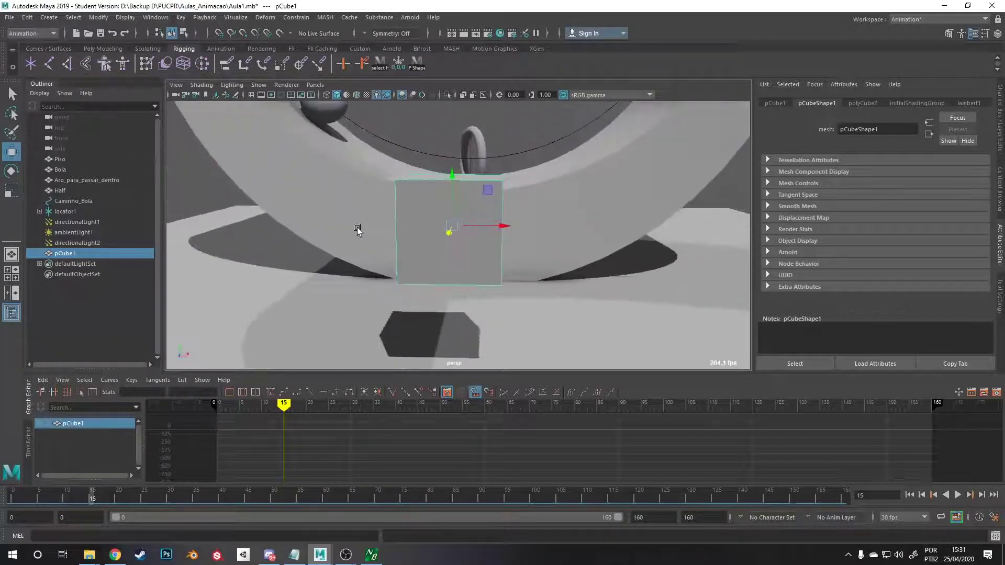
mouse_move(319, 554)
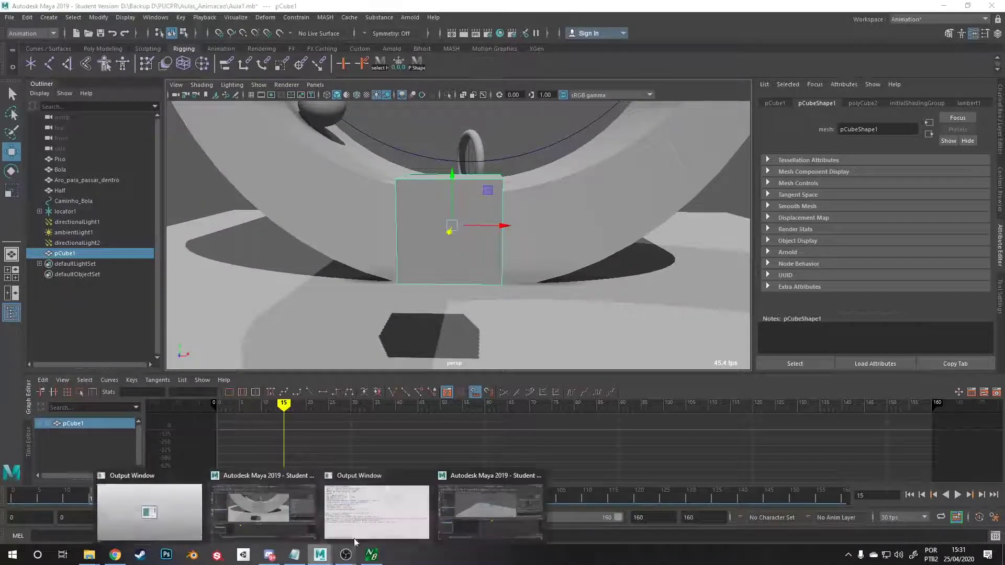
left_click(507, 498)
left_click_drag(483, 184, 449, 198, "alt")
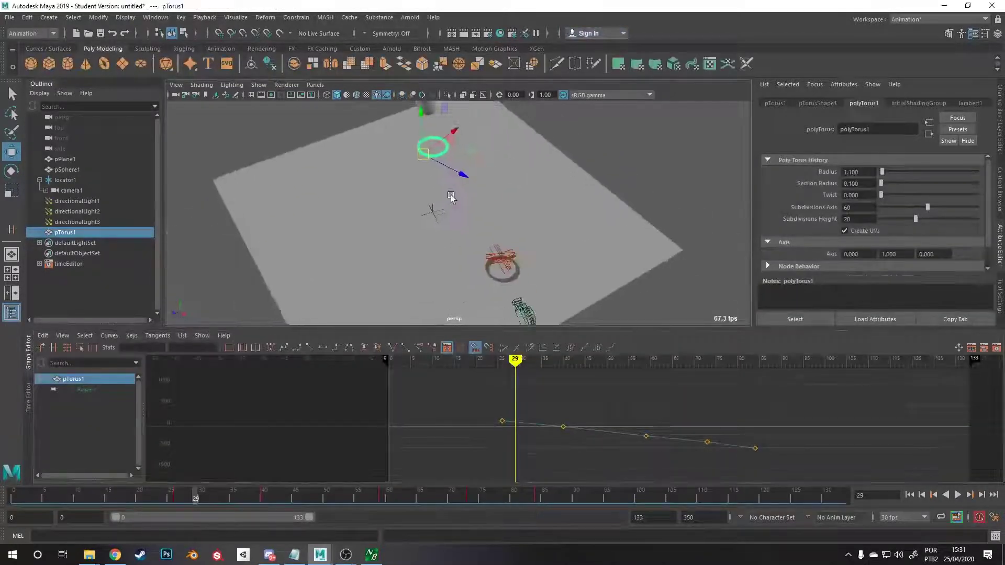
left_click(608, 167)
left_click_drag(637, 188, 624, 180, "alt")
left_click(388, 359)
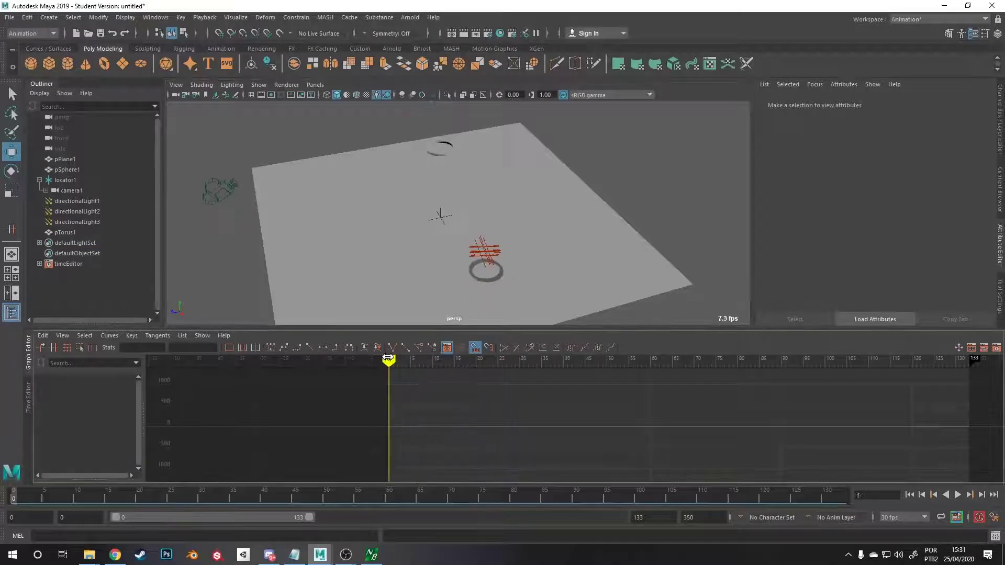
Create a polygon cube at the origin of the untitled scene and frame it up close in perspective.
left_click(49, 64)
left_click_drag(413, 283, 624, 223, "alt")
scroll(437, 251, "up", 4)
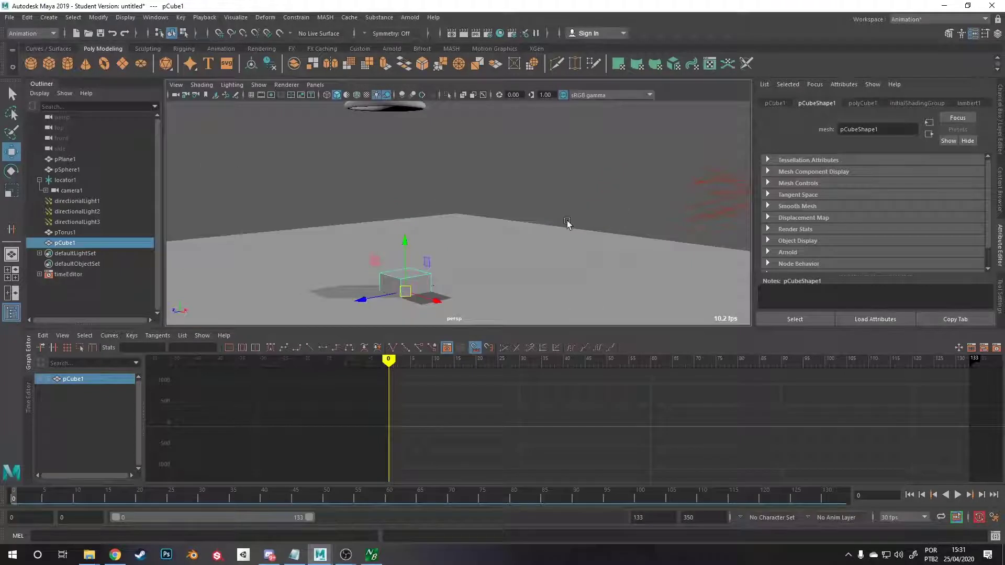
Draw a chain of three joints up the cube's vertical centre line in the front view and show the joints through the mesh.
left_click(176, 48)
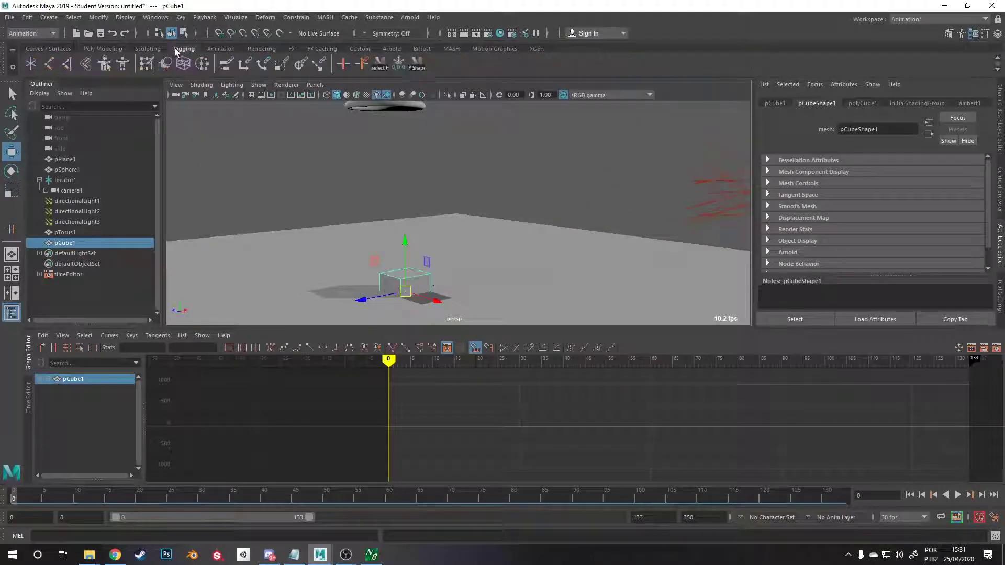
left_click(48, 68)
key("space")
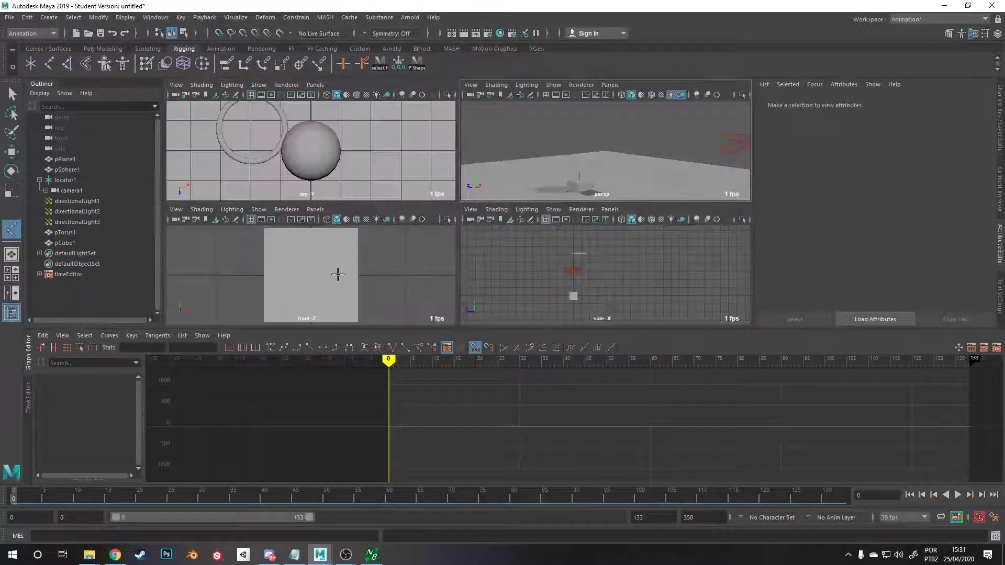
key("space")
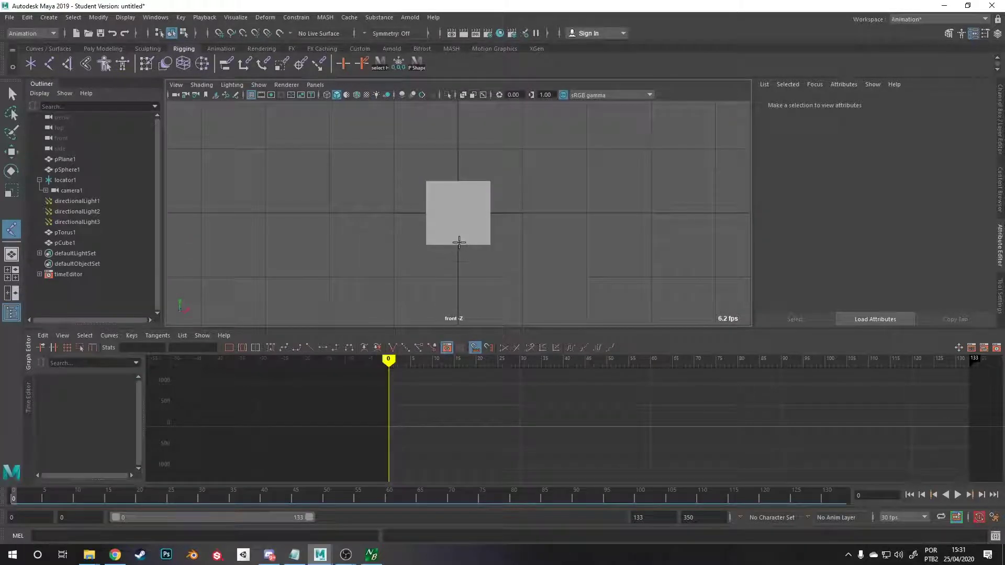
left_click(457, 244)
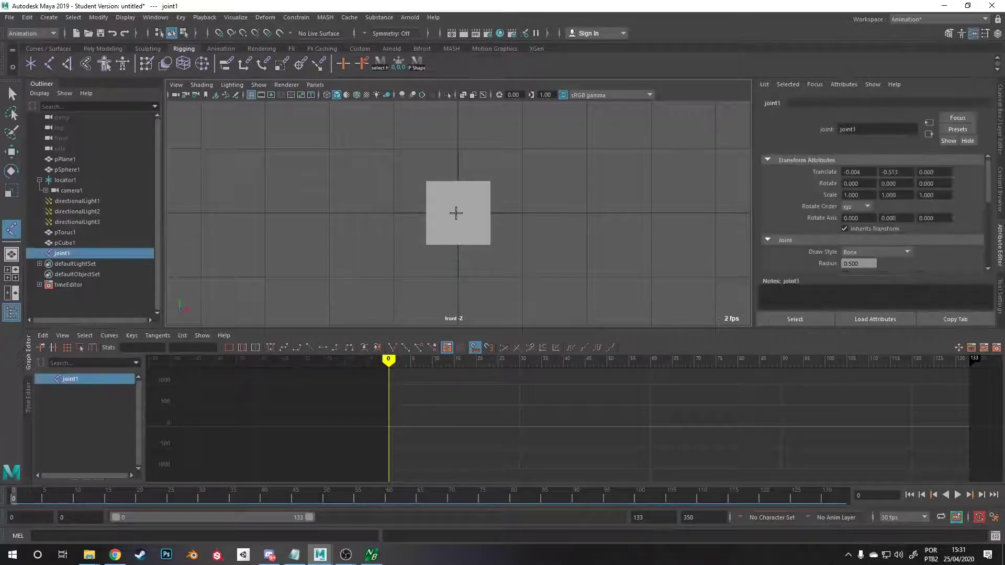
left_click(456, 212)
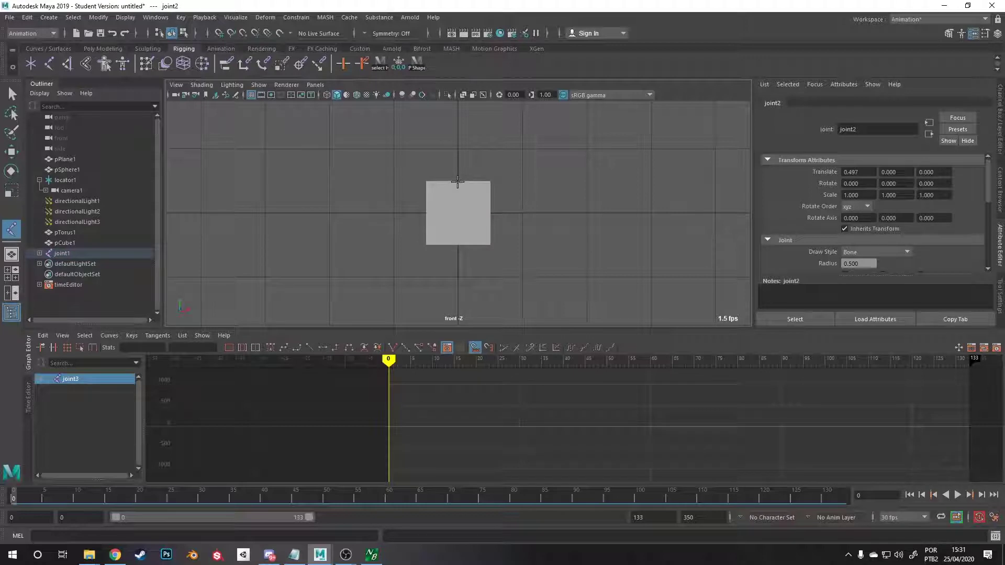
left_click(482, 95)
scroll(481, 198, "up", 5)
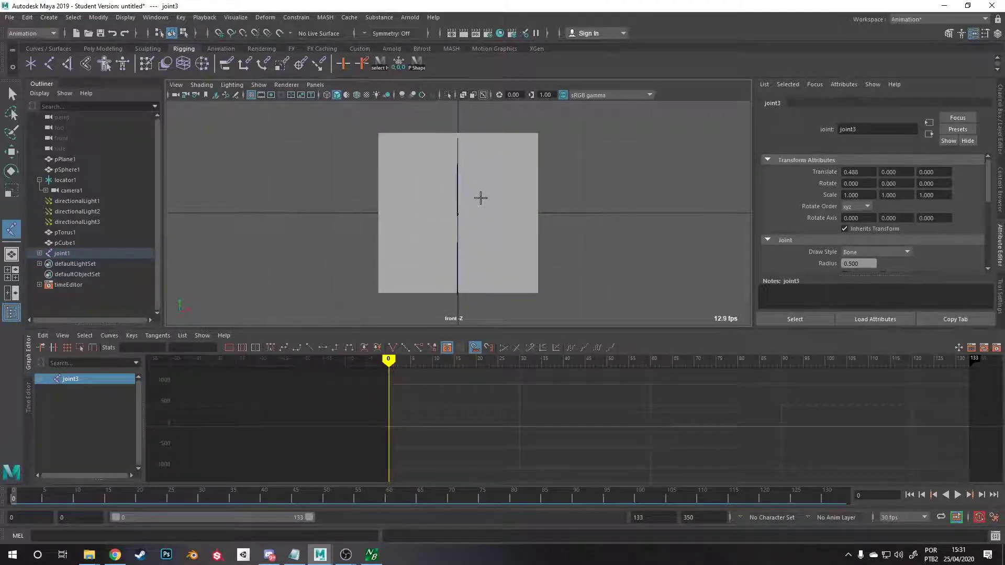
Set the joint display size to 0.30.
left_click(135, 18)
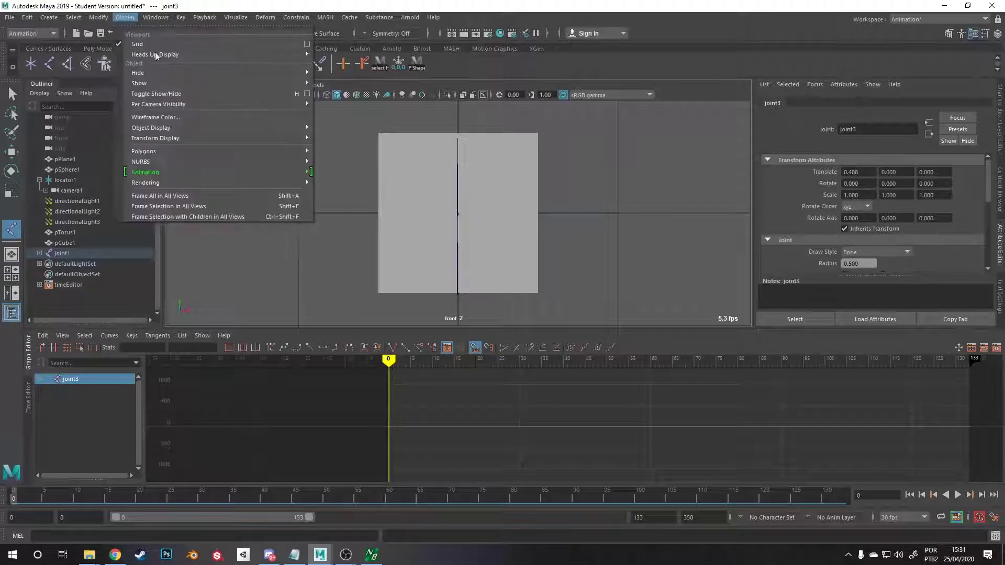
mouse_move(201, 152)
mouse_move(206, 171)
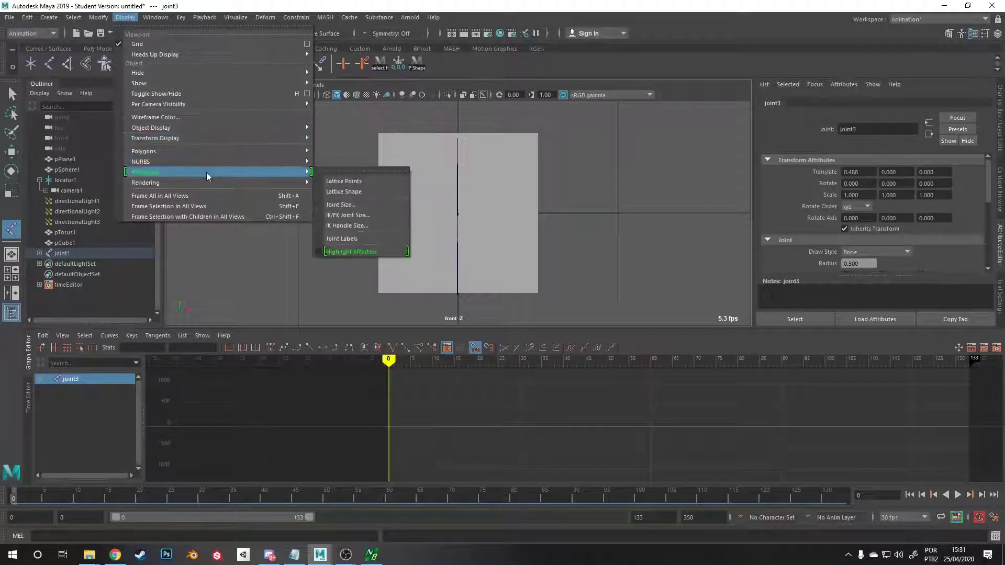
left_click(389, 204)
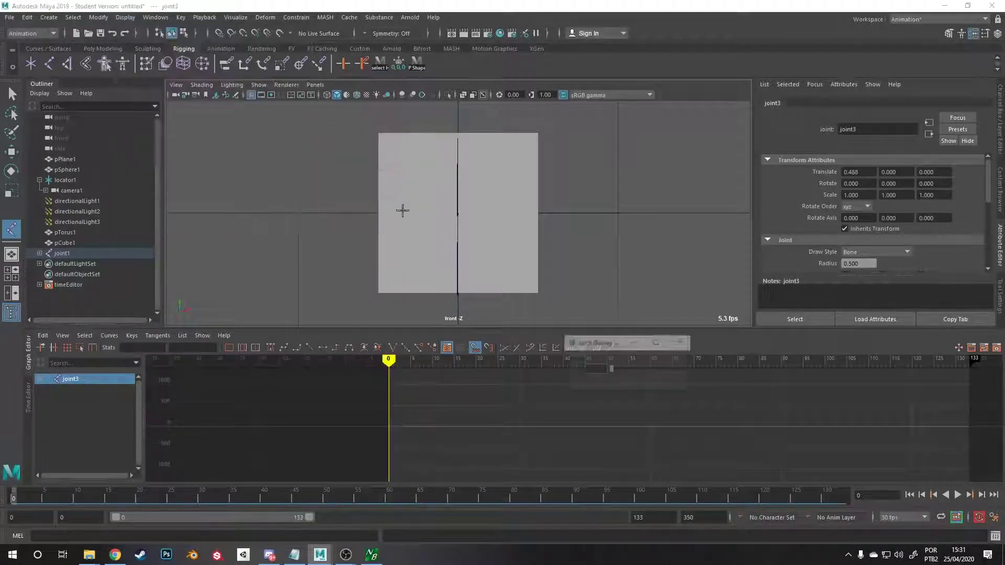
mouse_move(614, 370)
left_mouse_down()
mouse_move(623, 369)
mouse_move(614, 370)
left_mouse_up()
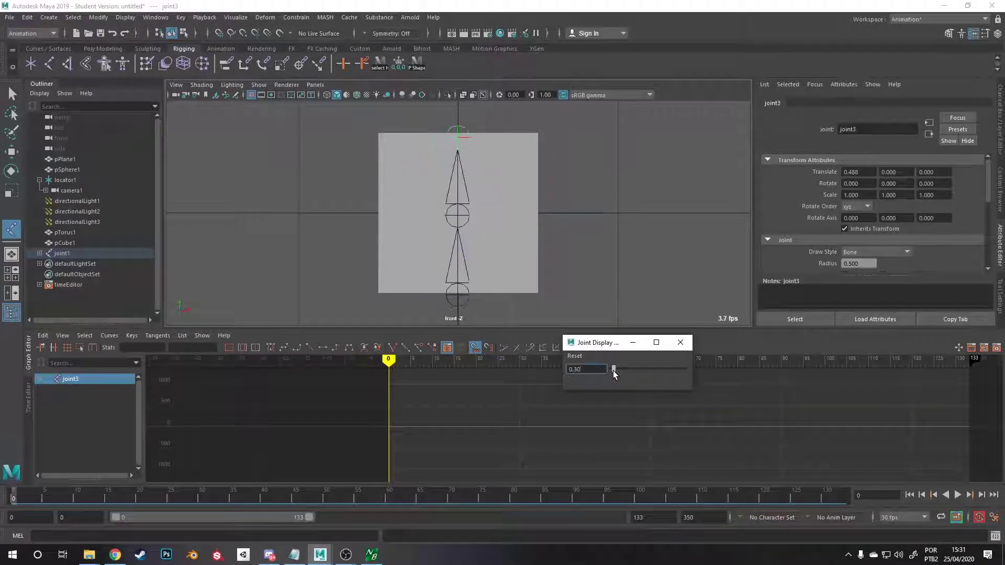
left_click(680, 342)
Select the root joint of the chain and add the cube to the selection.
key("Up")
key("Up")
key("w")
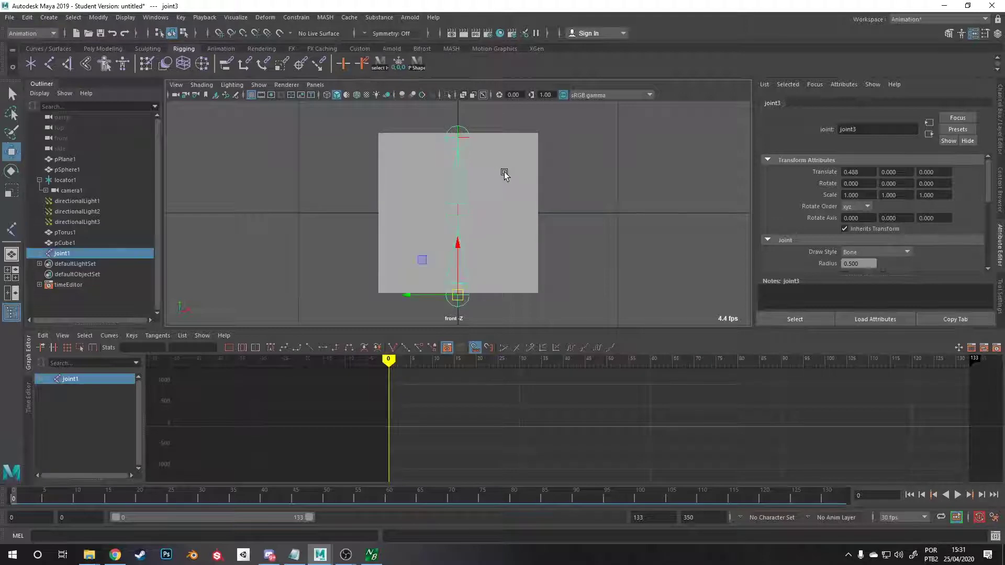
left_click_drag(504, 174, 486, 182, "alt")
left_click(507, 162)
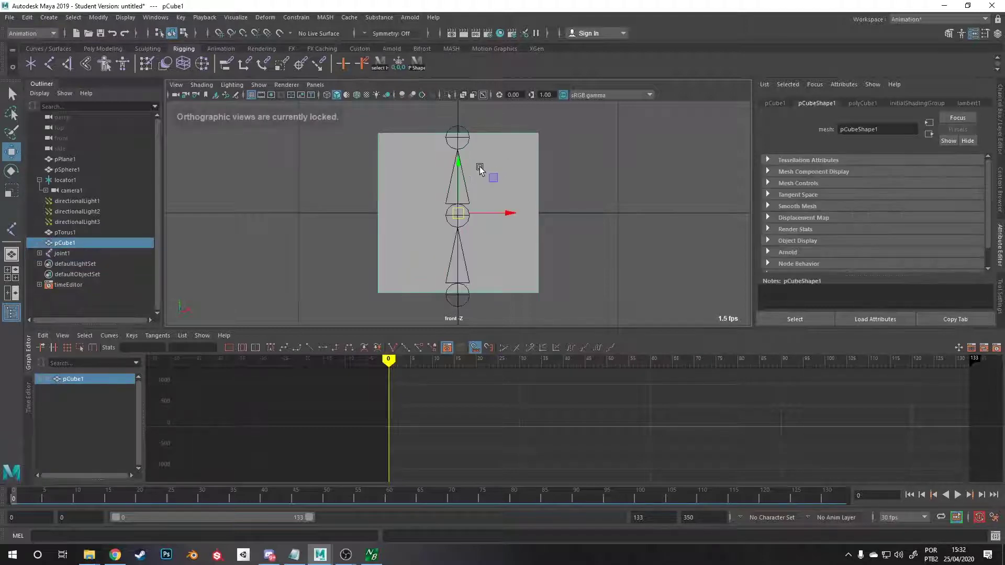
key("space")
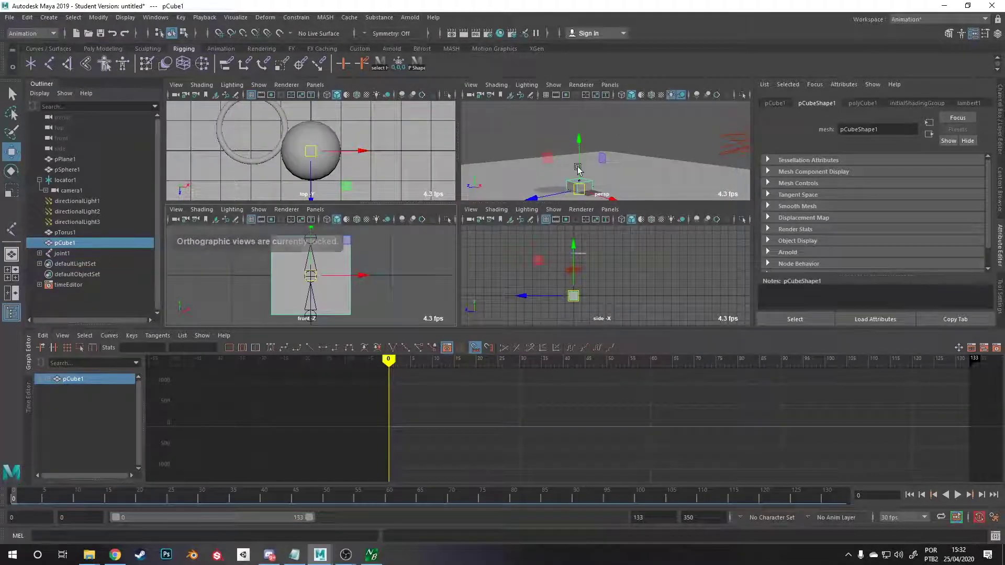
left_click(315, 263)
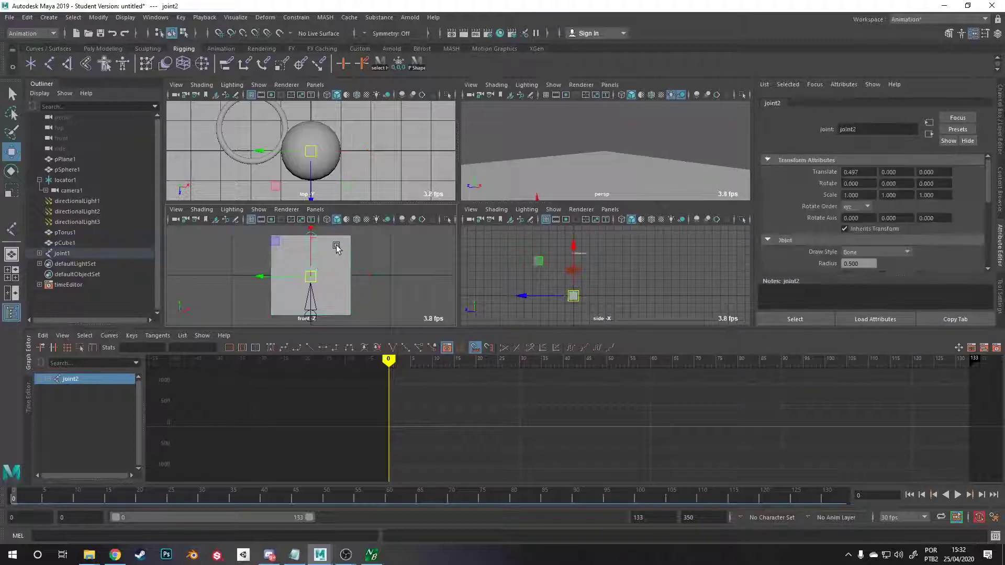
left_click(313, 312)
left_click(341, 255, "shift")
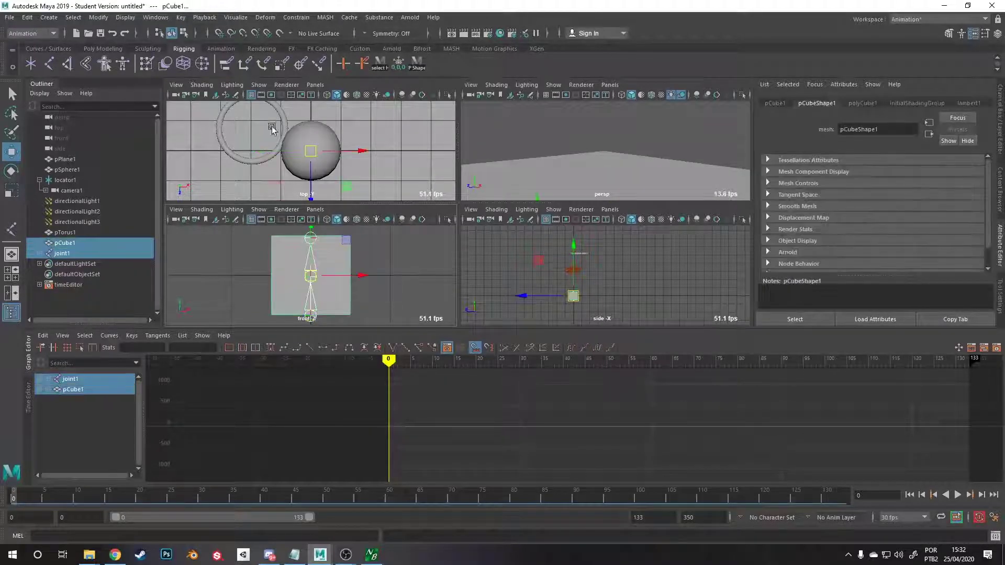
Change to the Rigging menu set and bind the cube to the joint chain with Bind Skin.
left_click(265, 18)
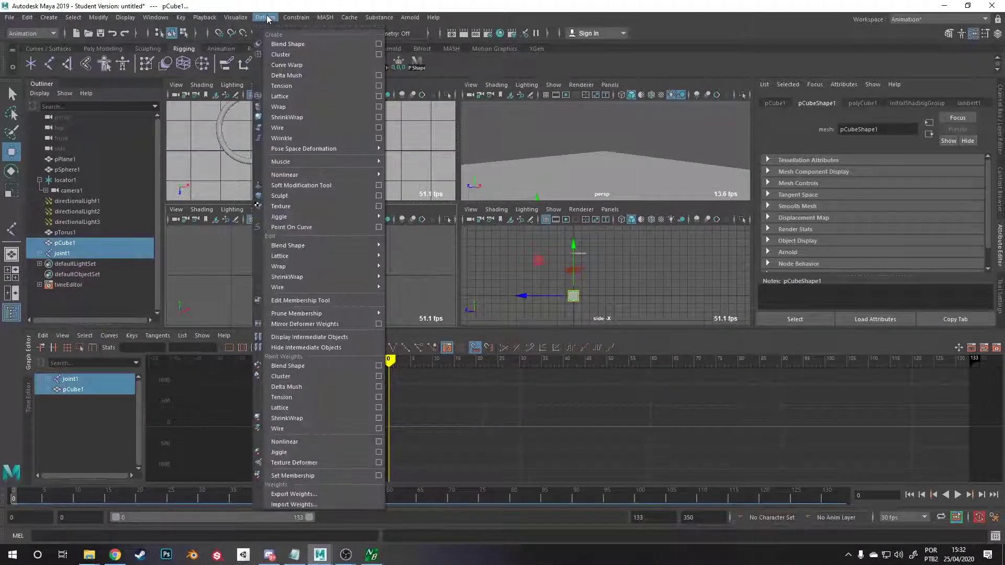
left_click(32, 33)
left_click(46, 57)
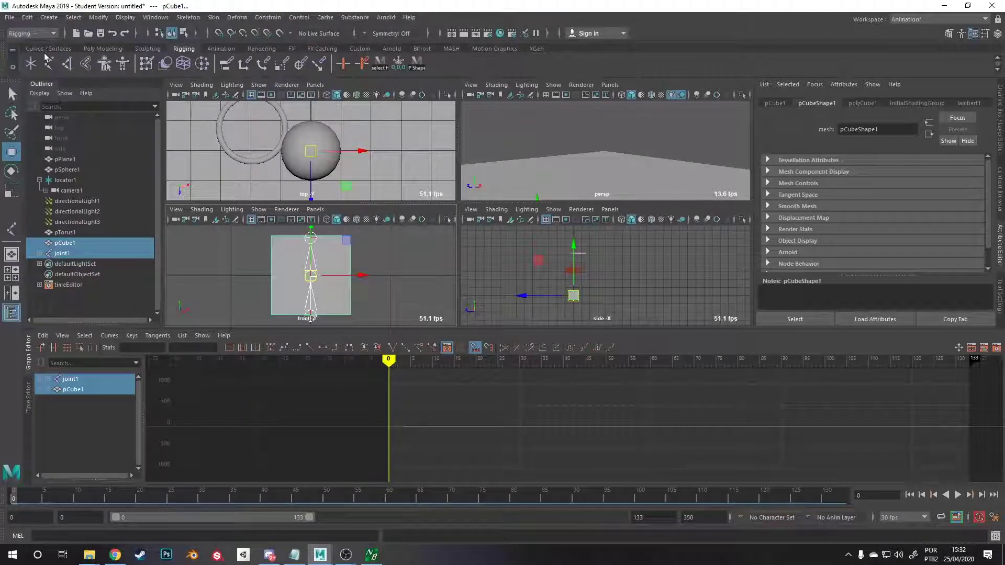
left_click(237, 18)
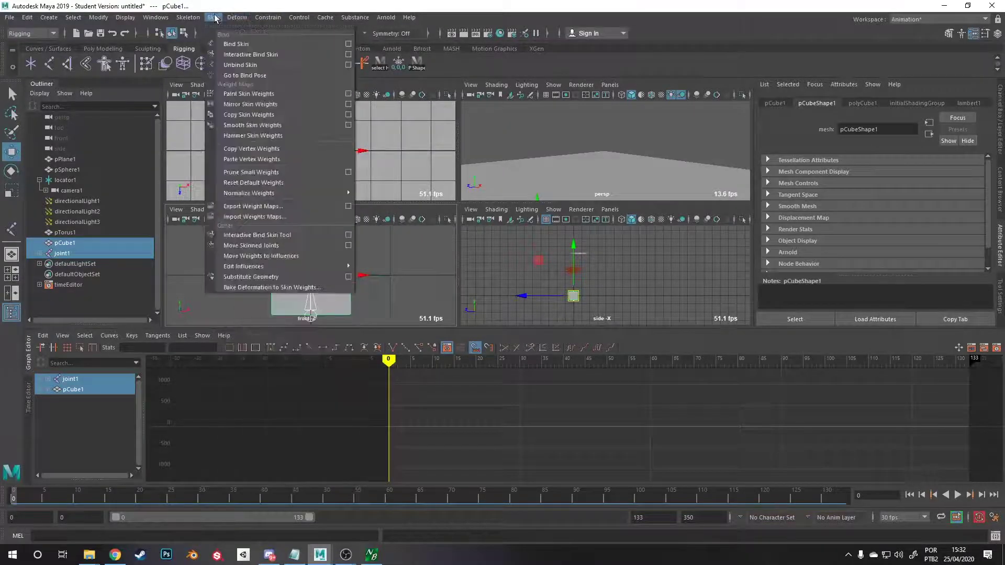
mouse_move(213, 17)
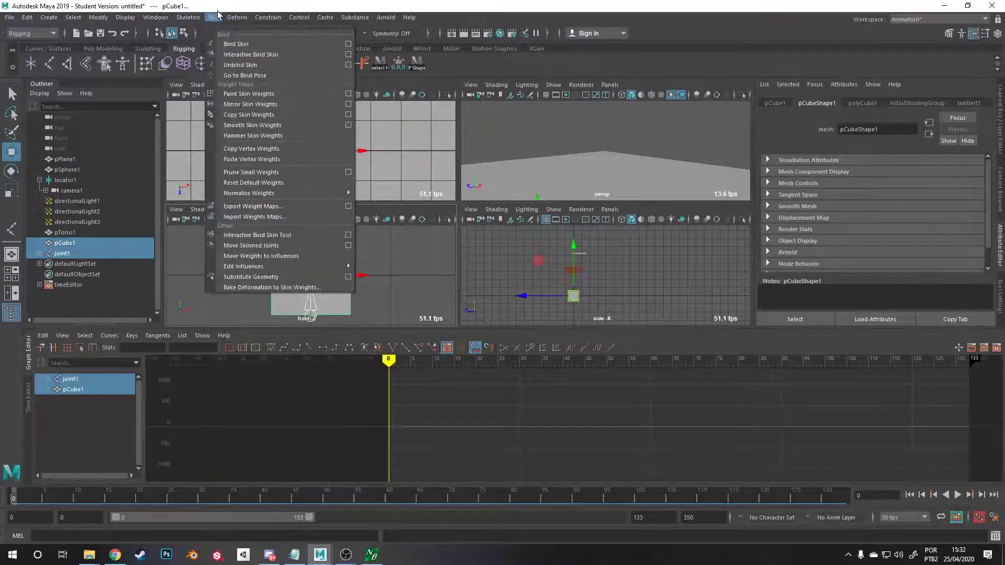
left_click(323, 46)
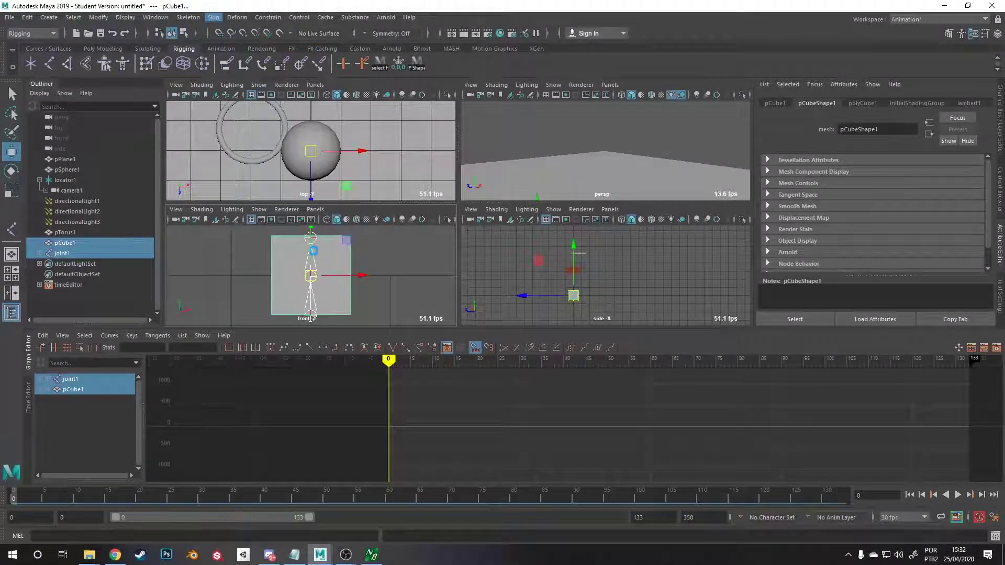
Rotate the middle joint in several directions to test the cube's deformation, undoing each trial rotation.
left_click(315, 255)
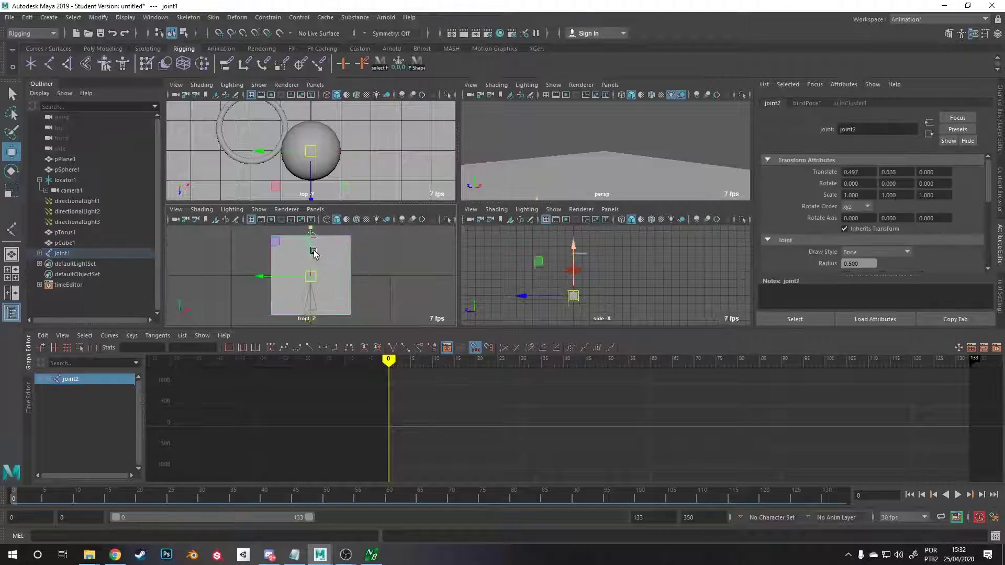
key("e")
left_click_drag(346, 259, 335, 277)
key("ctrl+z")
key("ctrl+z")
left_click_drag(298, 239, 286, 248)
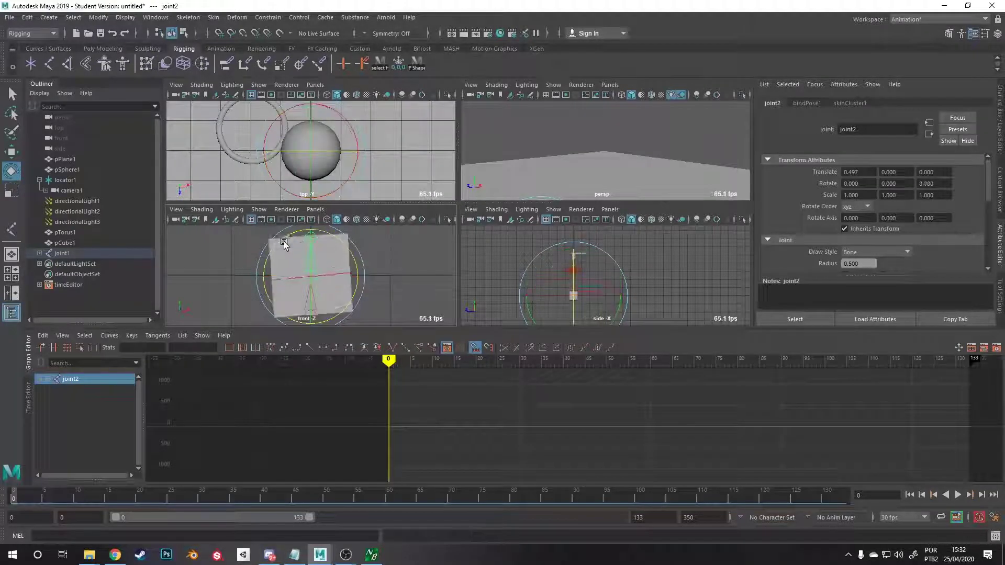
key("ctrl+z")
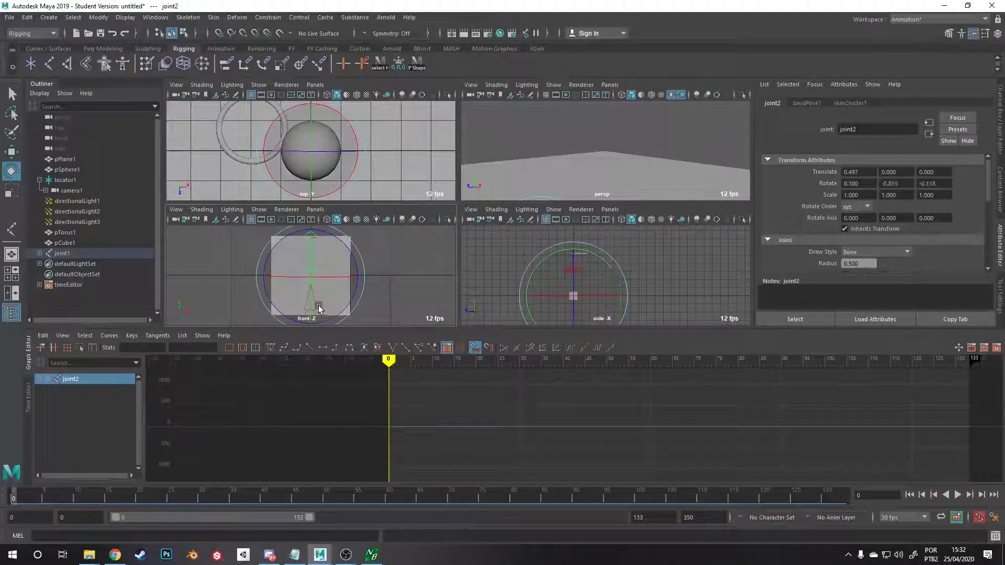
left_click_drag(314, 267, 349, 288)
key("ctrl+z")
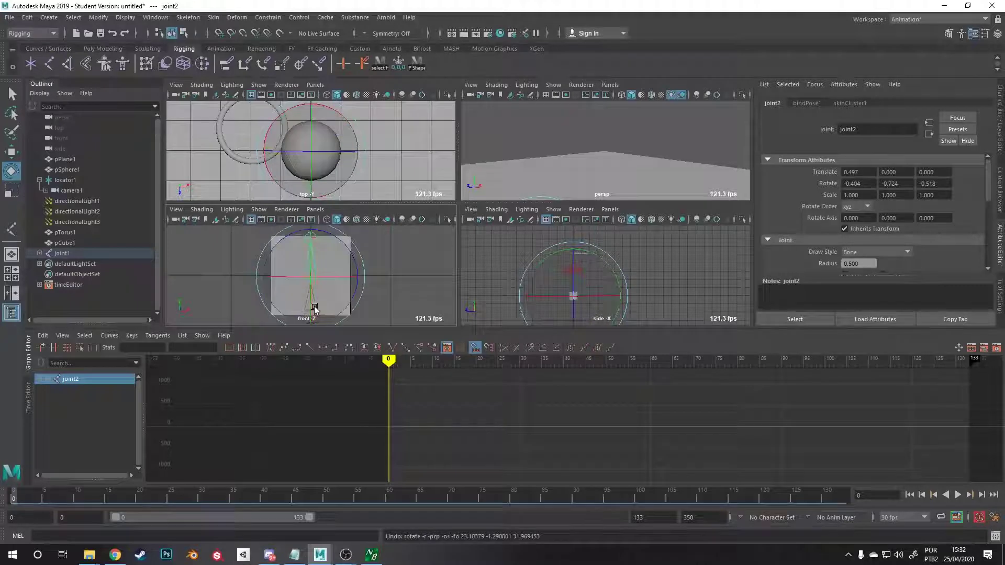
Undo the last trial rotation and try moving the chain's top joint sideways in the front view, undoing the move.
key("ctrl+z")
key("w")
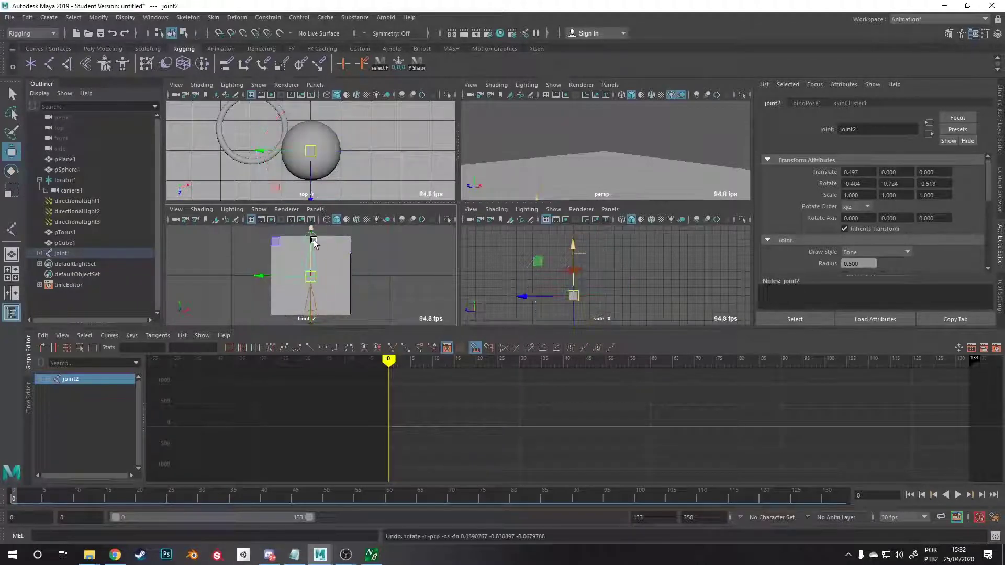
left_click(312, 240)
left_click_drag(313, 239, 240, 241)
key("ctrl+z")
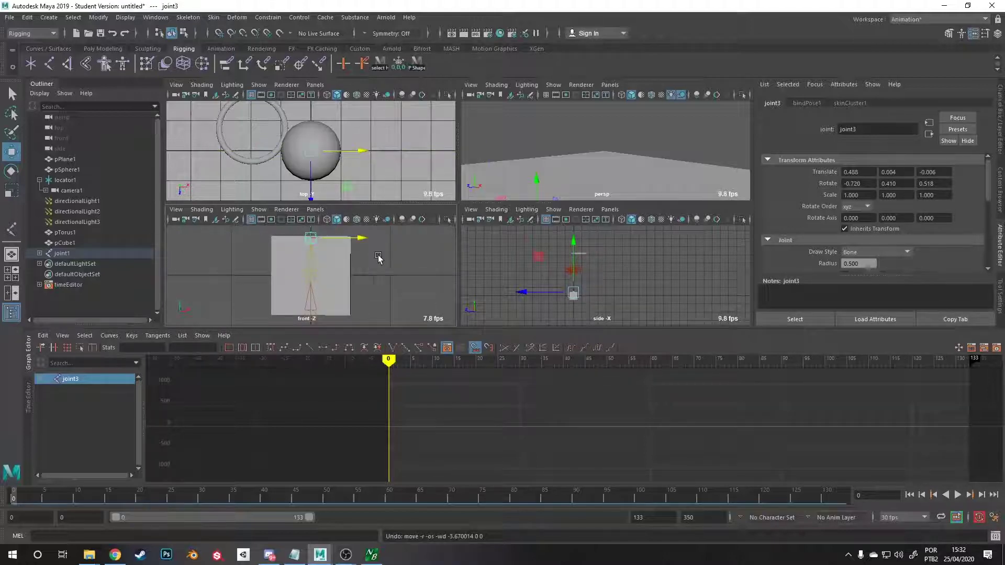
Move the top joint freely in the perspective view to test the cube's deformation, and undo the move.
scroll(382, 253, "down", 5)
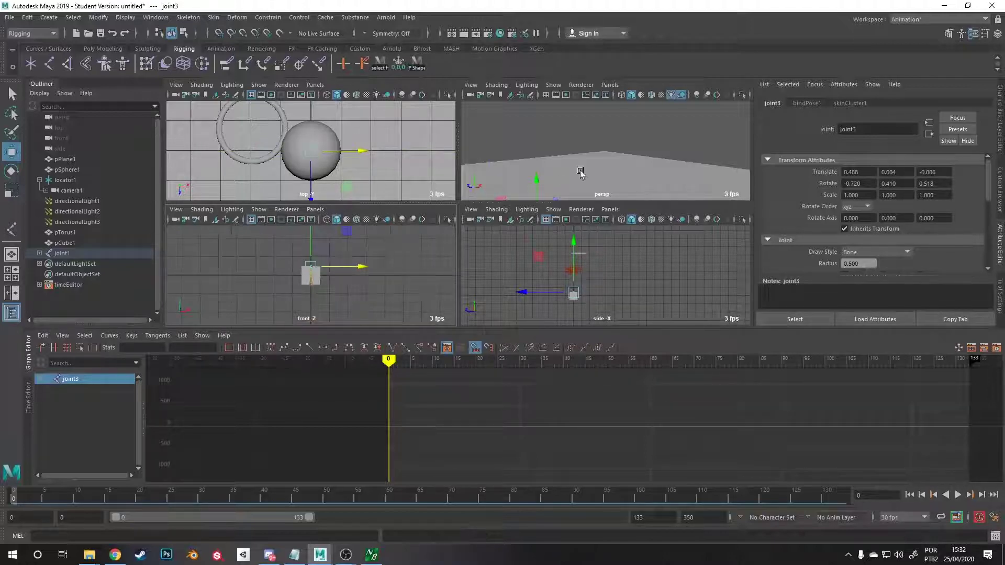
key("space")
key("f")
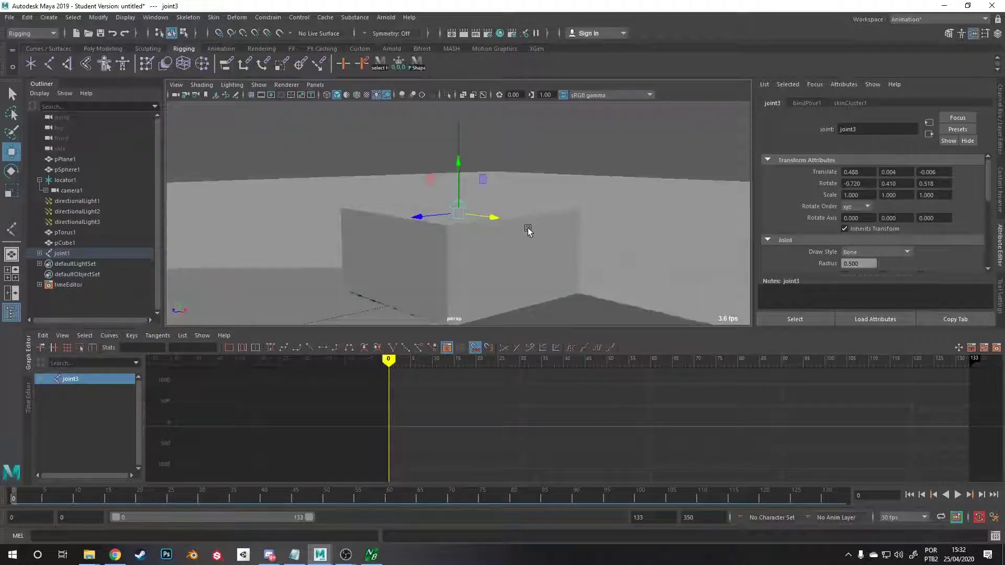
left_click_drag(527, 225, 548, 249, "alt")
left_click_drag(458, 213, 602, 178)
key("ctrl+z")
Select the bound cube and delete it from the scene.
left_click(489, 262)
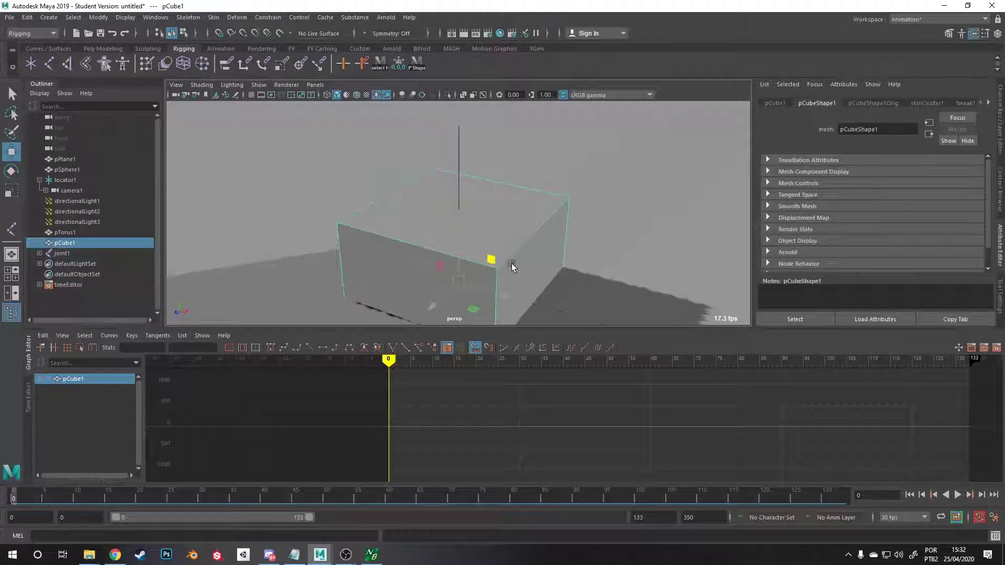
left_click_drag(511, 264, 526, 222, "alt")
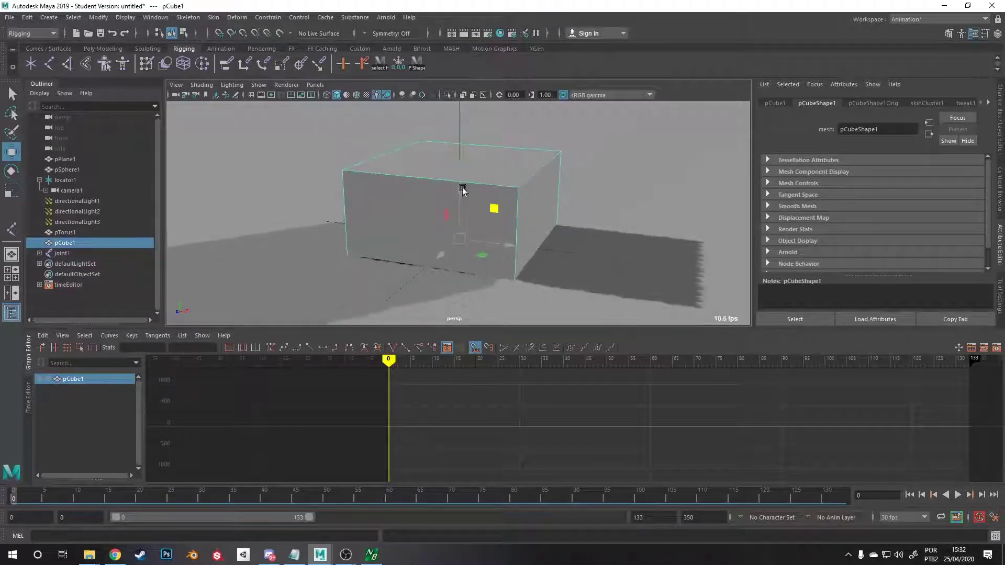
left_click_drag(495, 187, 473, 184, "alt")
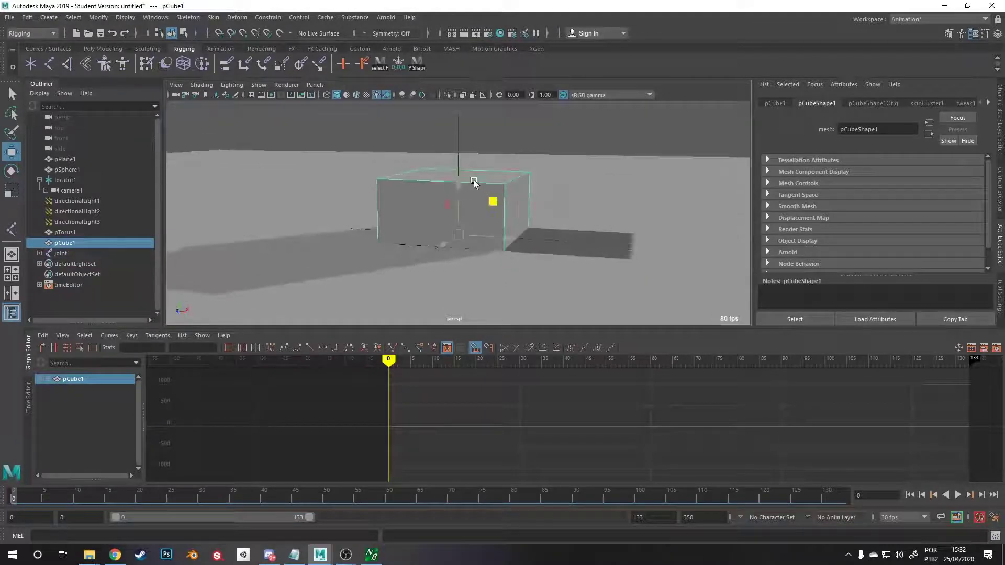
key("space")
key("Delete")
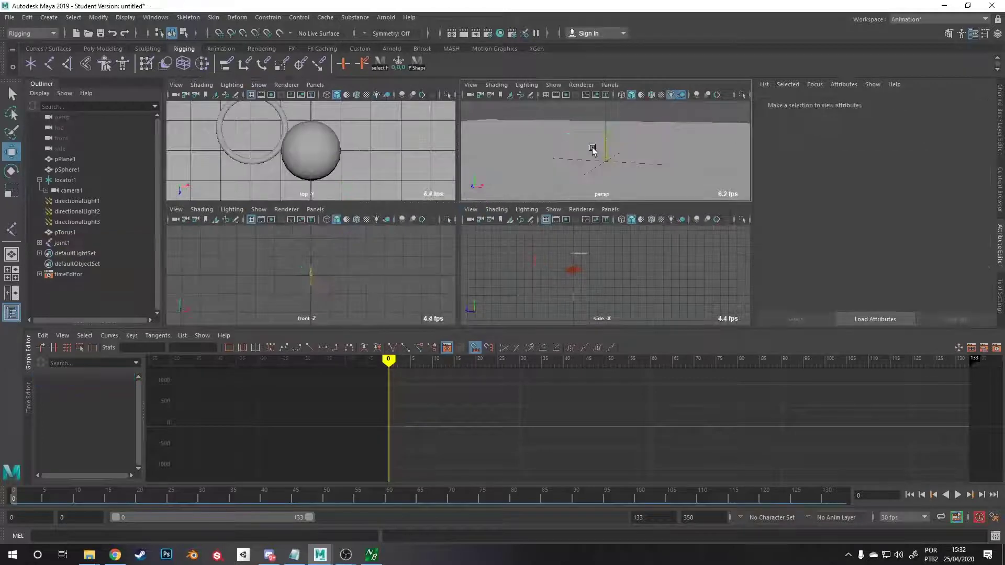
Delete the remaining joints, removing the middle joint with its child and the root joint.
left_click(601, 151)
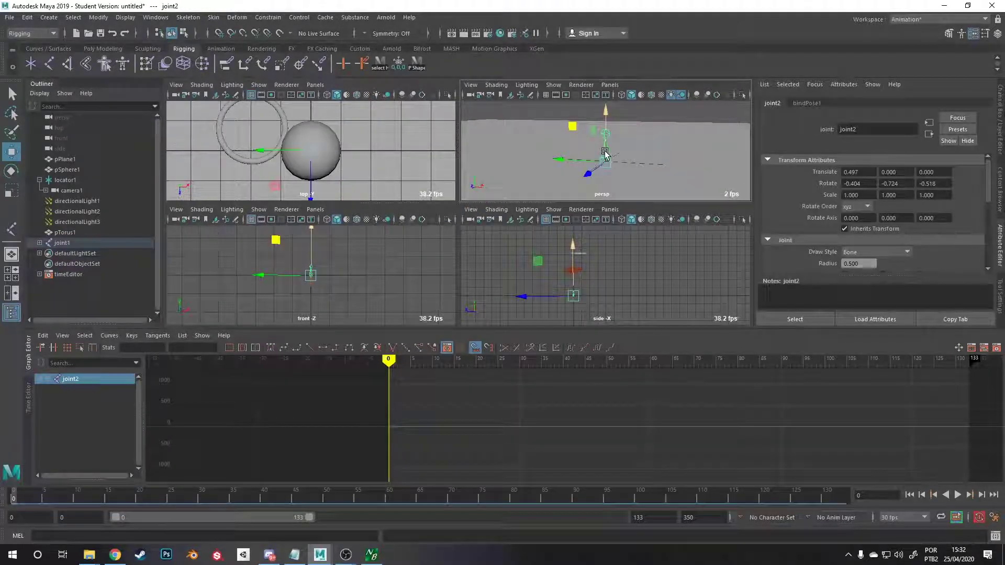
key("Delete")
left_click(309, 278)
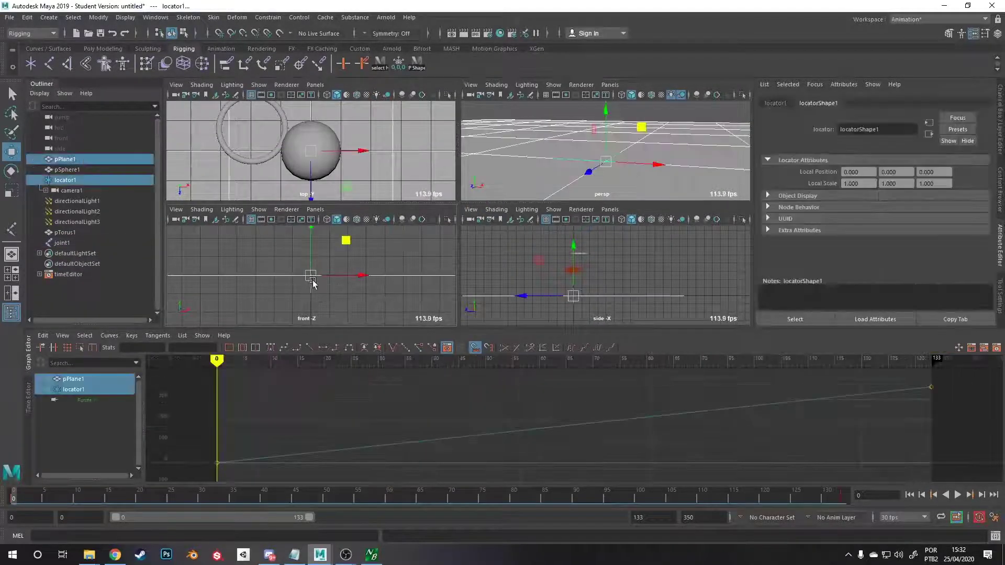
left_click(315, 291)
left_click(312, 288)
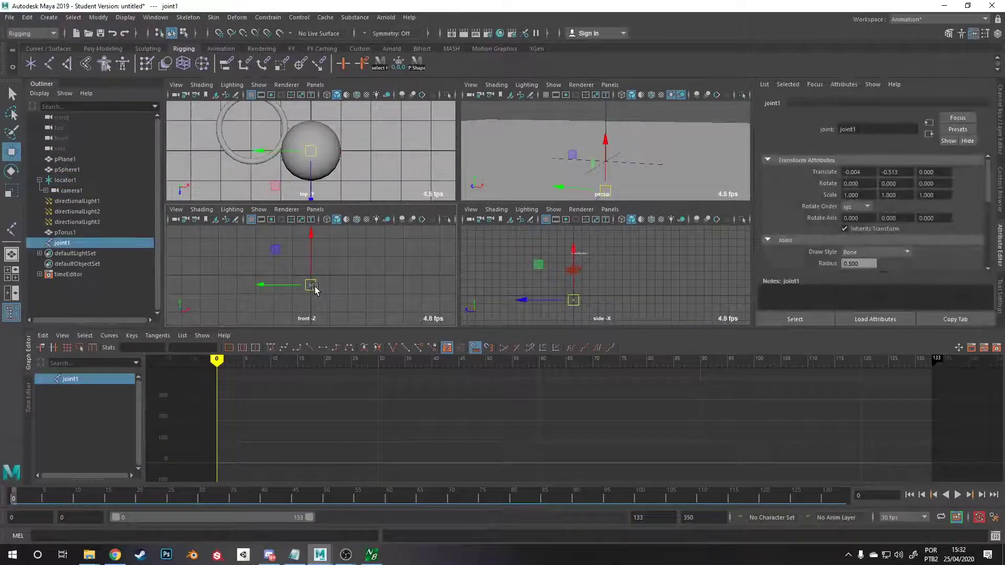
key("Delete")
Create a polygon cube and set its width, height and depth subdivisions to 5.
left_click(46, 49)
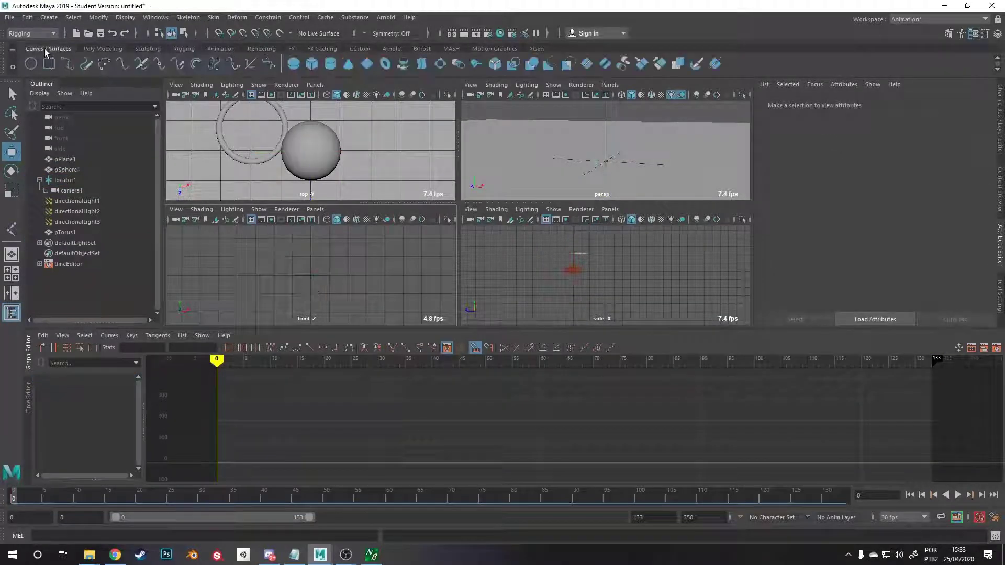
left_click(103, 49)
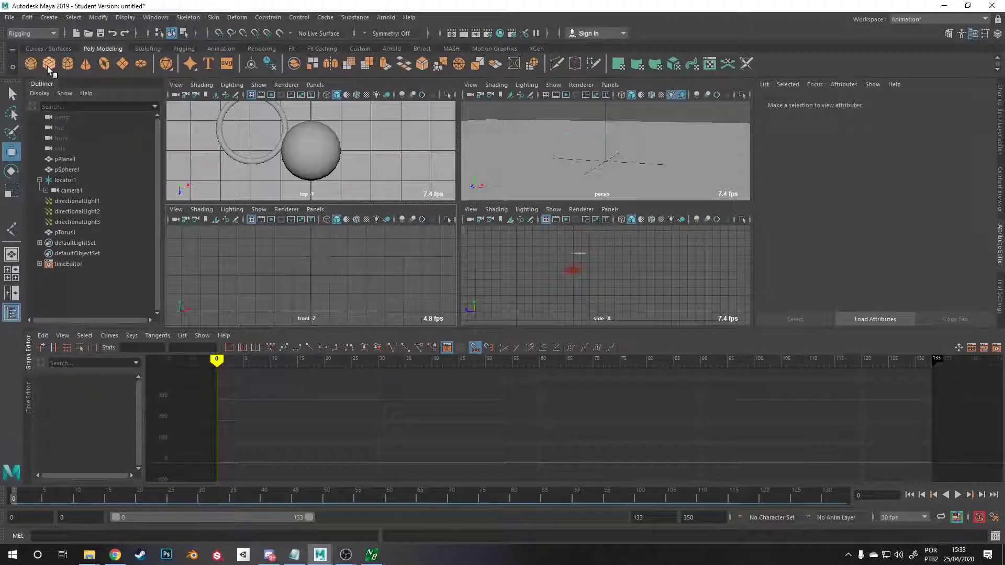
left_click(49, 63)
left_click(872, 103)
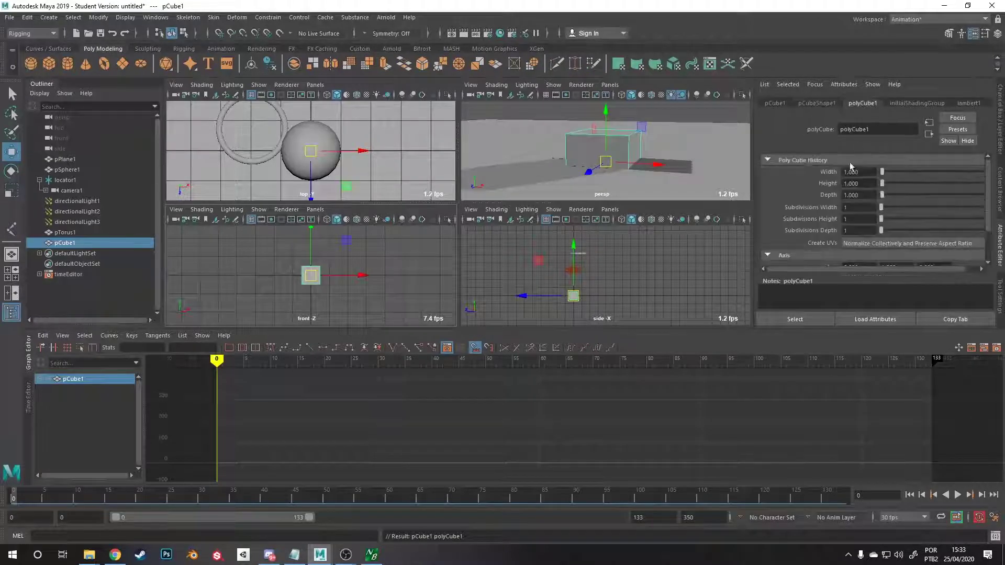
left_click(868, 206)
type("5")
key("Tab")
type("5")
key("Tab")
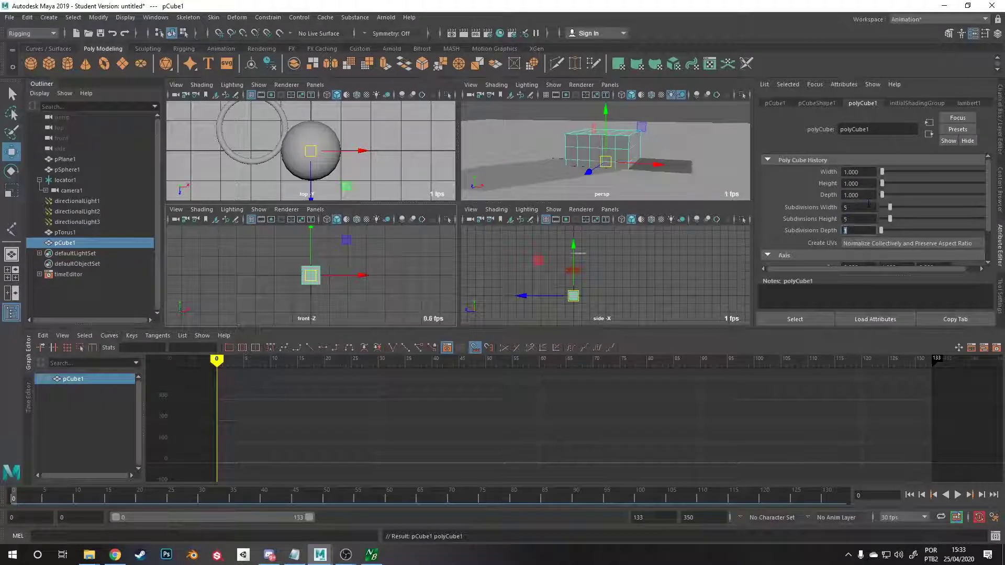
type("5")
key("Return")
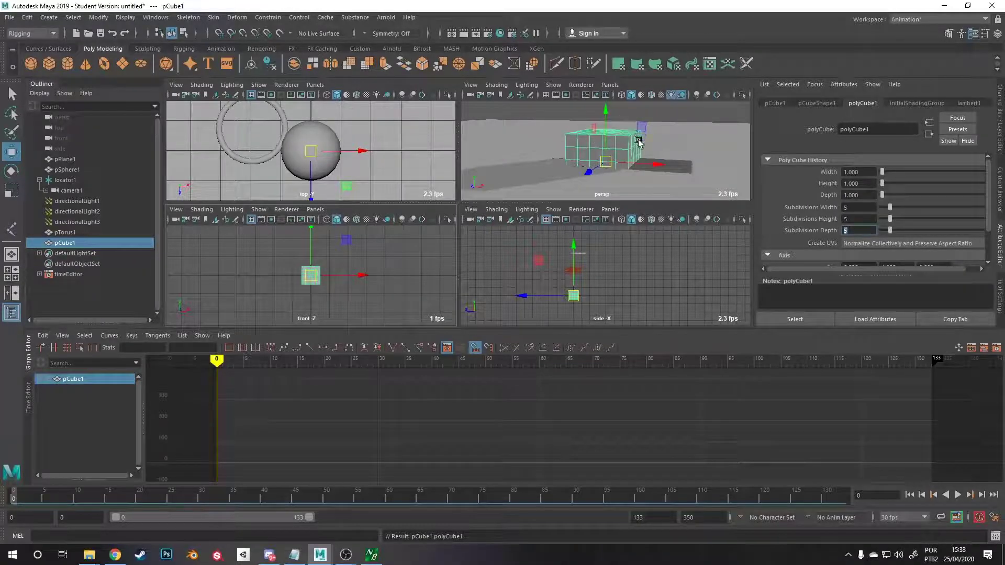
Raise the new cube by setting its Translate Y to 0.5.
left_click_drag(638, 142, 618, 155, "alt")
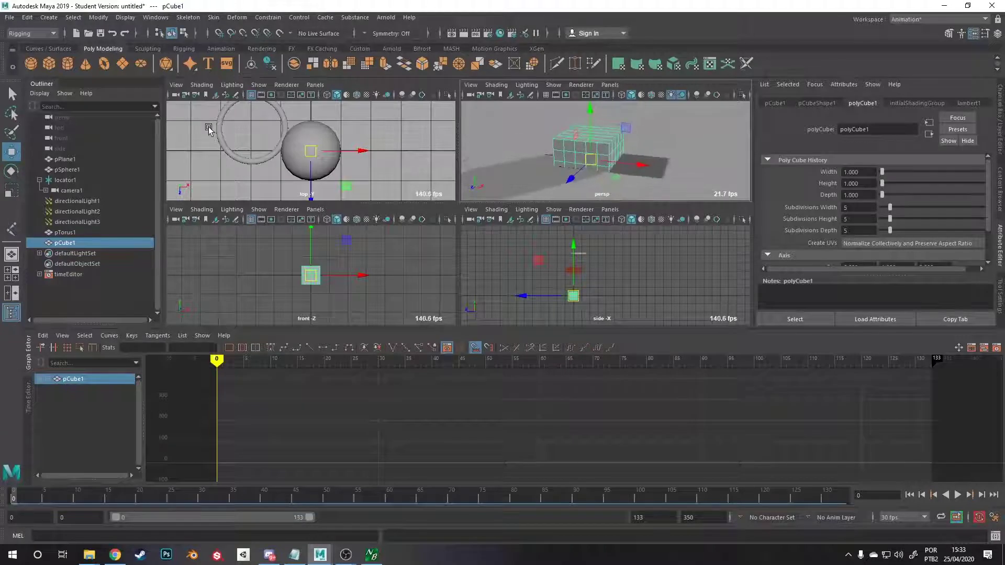
left_click(773, 104)
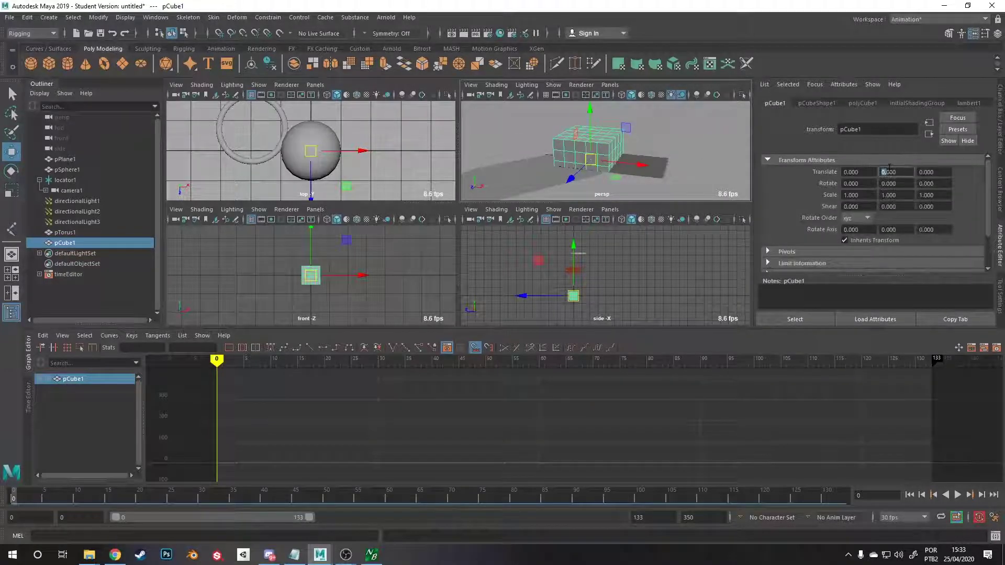
key("Return")
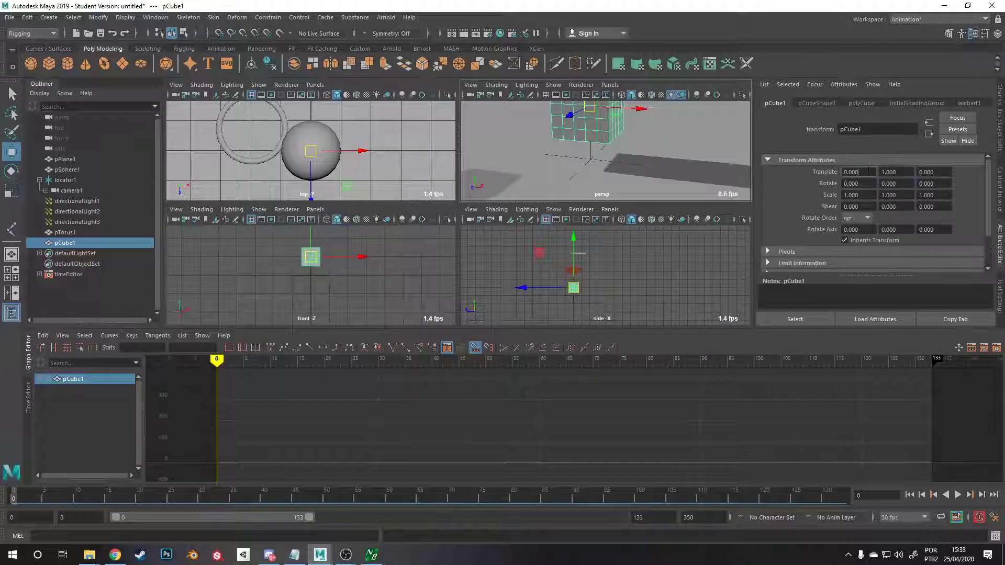
type("0.5")
key("Return")
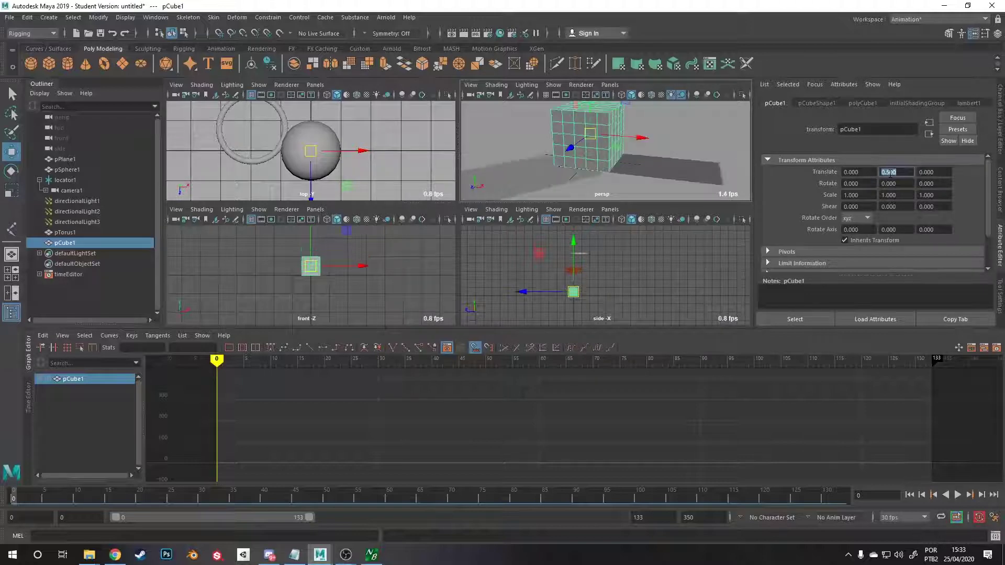
Build a vertical chain of five joints through the middle of the cube, from its base to its top, in the front view.
left_click_drag(627, 152, 584, 157, "alt")
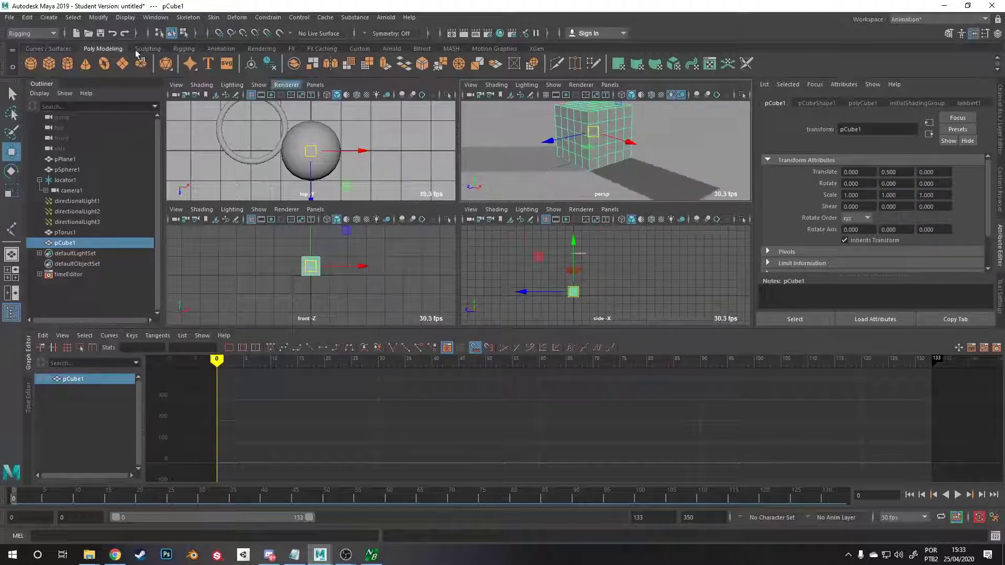
left_click(183, 48)
left_click(49, 63)
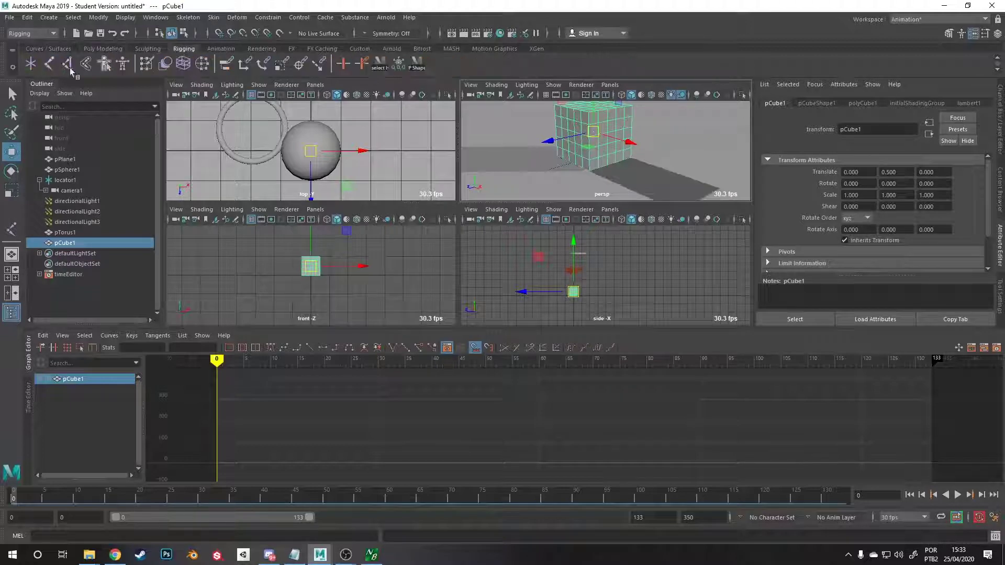
key("space")
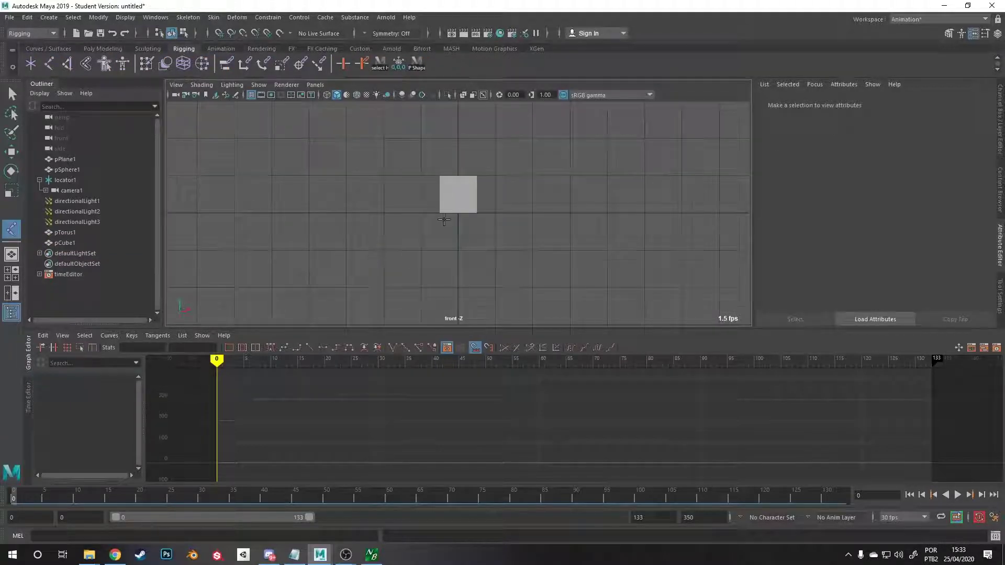
scroll(461, 211, "up", 4)
left_click(458, 212)
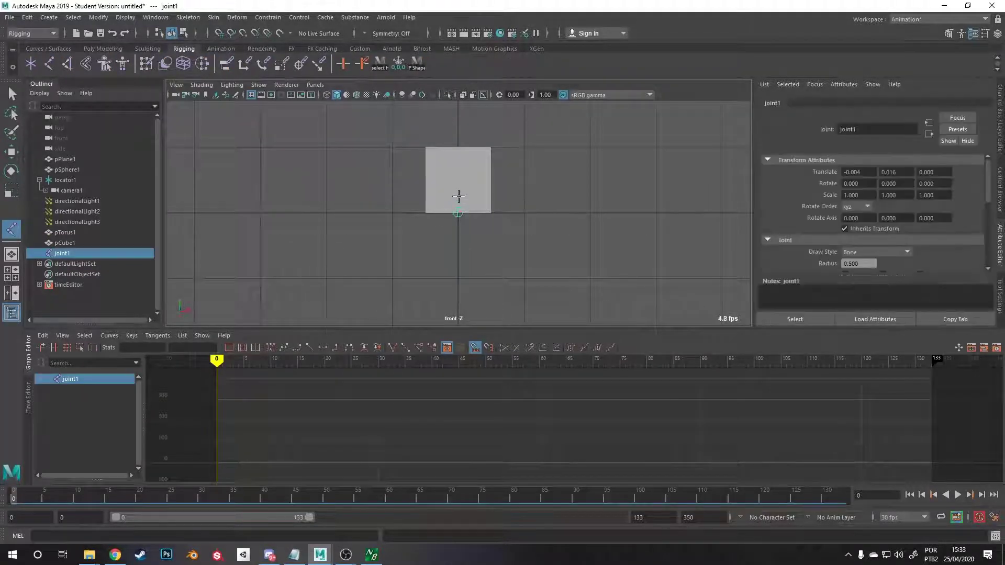
left_click(458, 196)
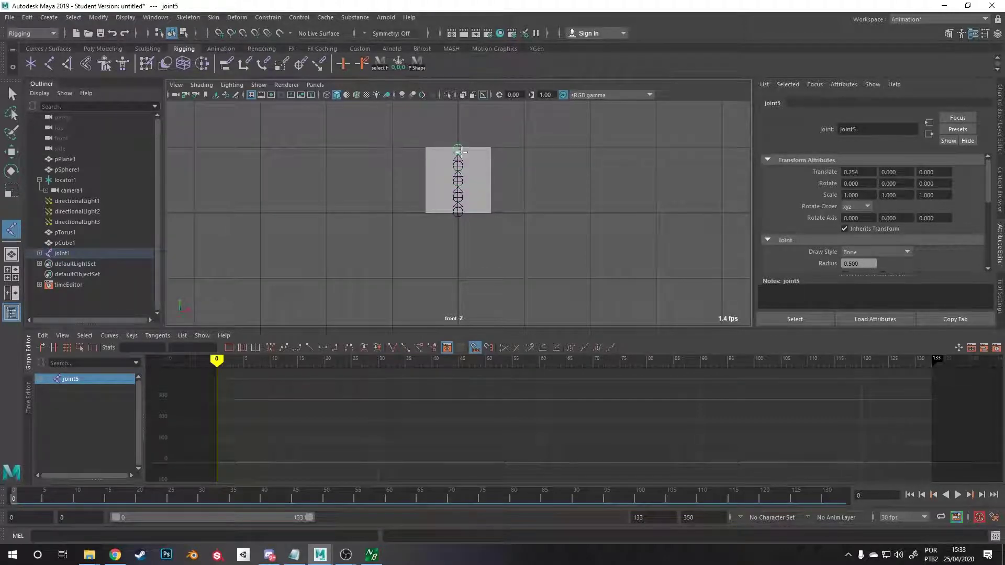
key("Return")
Add the cube to the selected root joint and bind it to the joint chain with Bind Skin.
key("w")
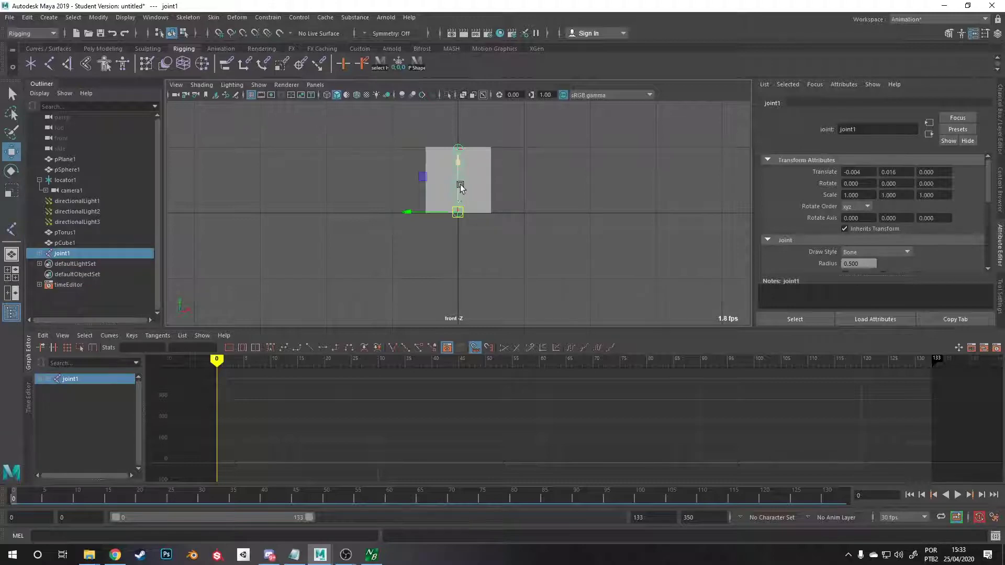
scroll(474, 170, "up", 2)
scroll(492, 158, "down", 2)
left_click(469, 176, "shift")
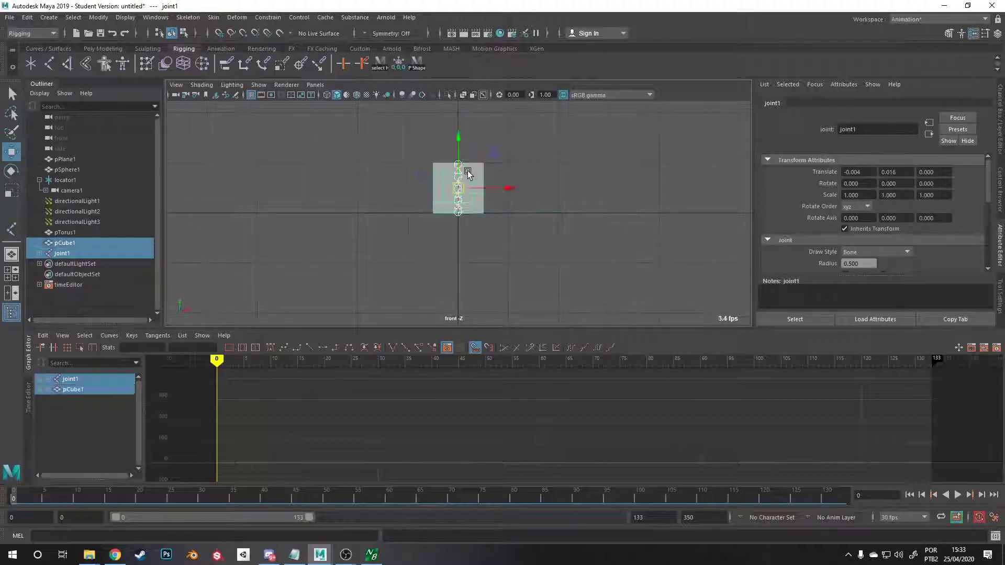
left_click(214, 17)
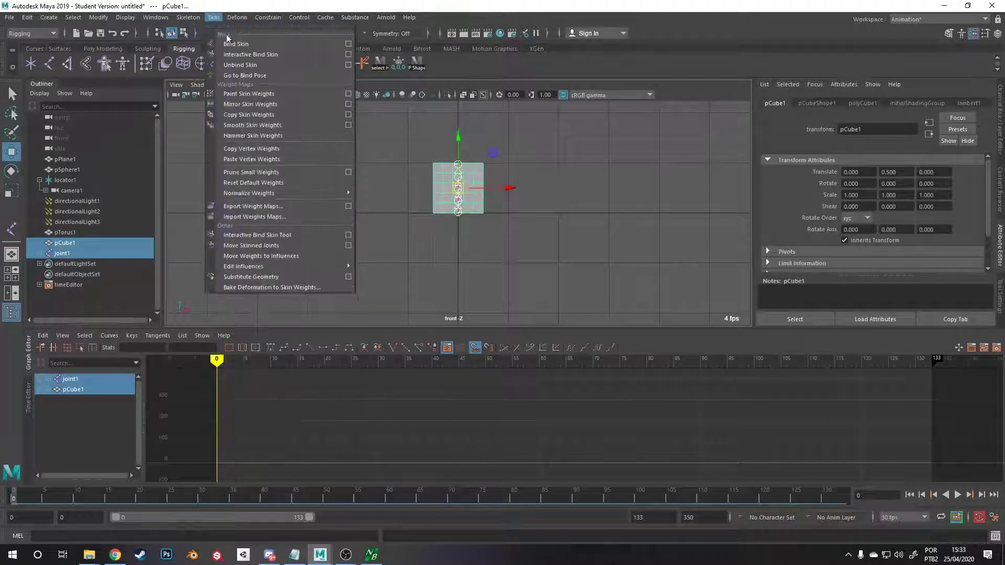
left_click(234, 44)
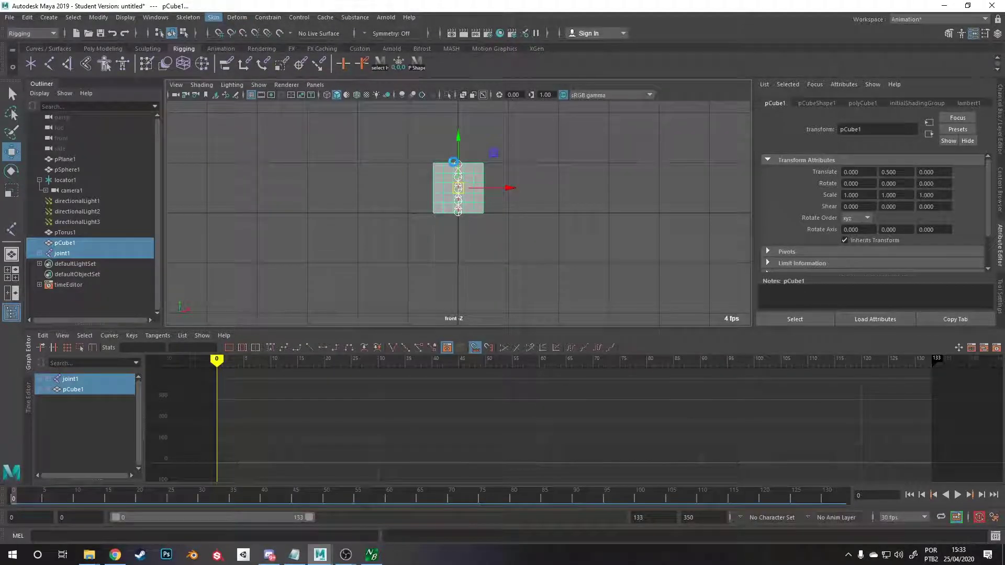
Rotate the root joint to test how the bound cube follows, and undo the rotation.
left_click(455, 166)
scroll(468, 181, "up", 2)
key("e")
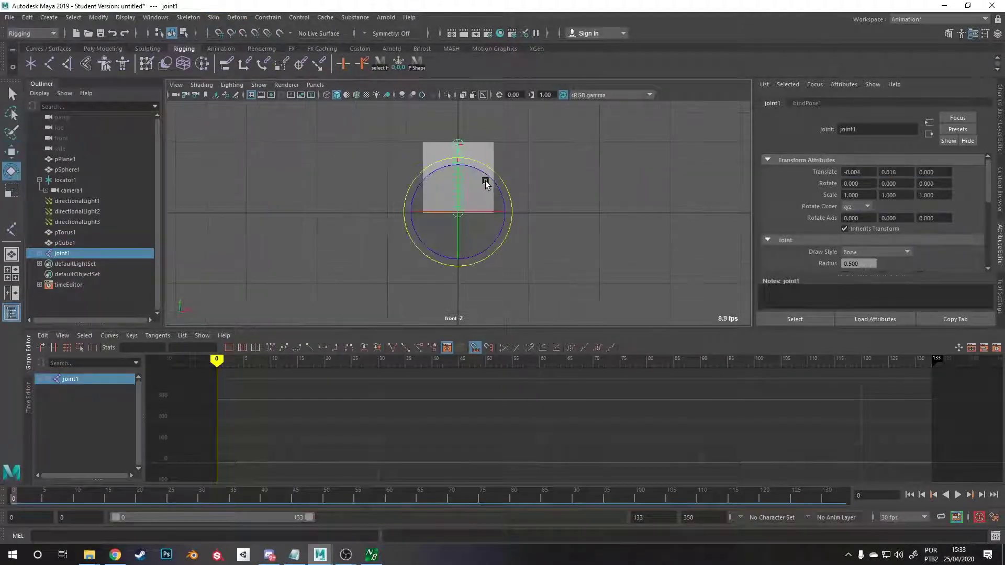
left_click_drag(487, 184, 506, 192)
key("ctrl+z")
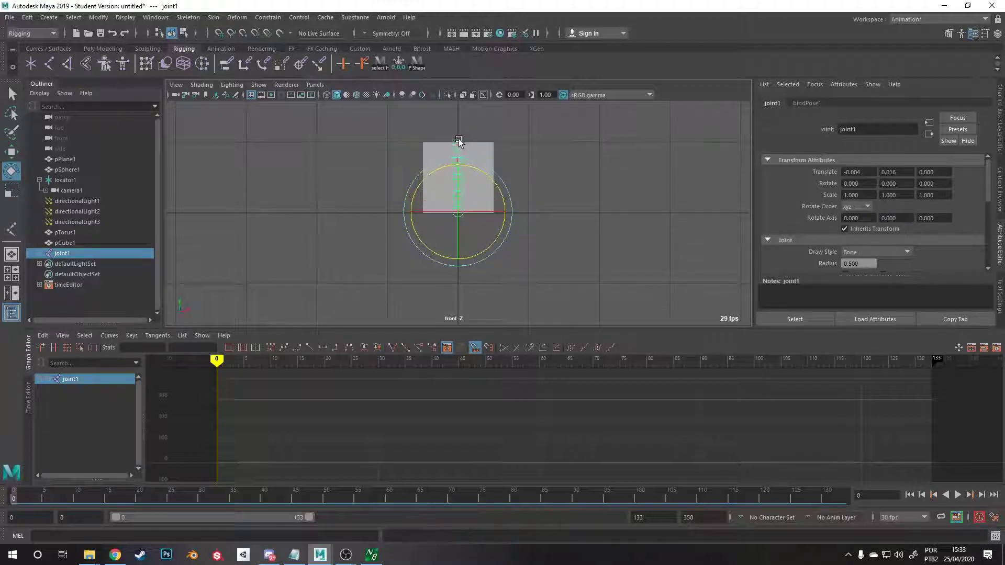
Rotate the top joint of the five-joint chain to test the cube's deformation, and undo the rotation.
left_click(460, 144)
left_click_drag(475, 146, 502, 131)
key("ctrl+z")
key("ctrl+z")
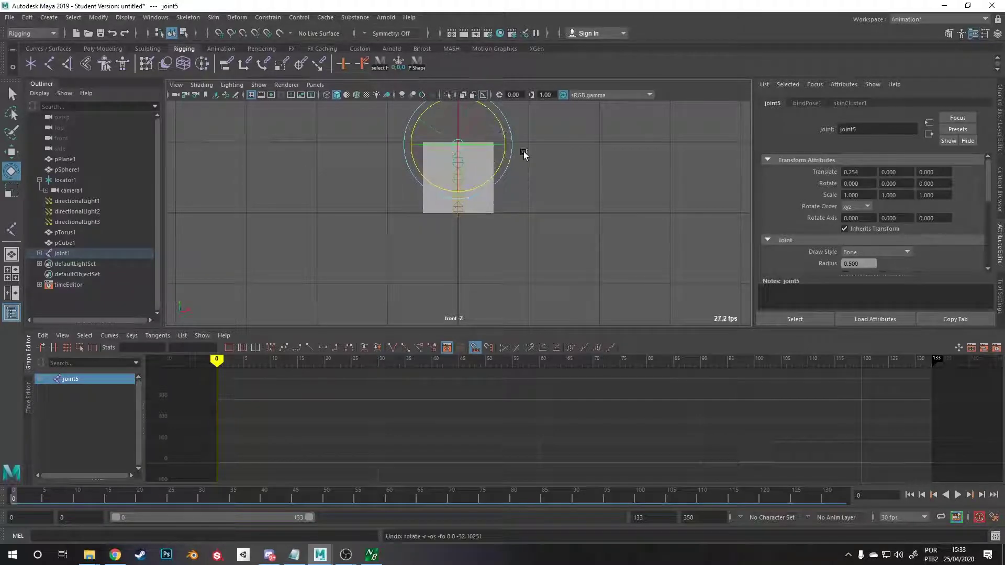
Move the top joint sideways in the perspective view to see the subdivided cube bend, and undo the move.
middle_click_drag(536, 223, 507, 170, "alt")
left_click_drag(507, 171, 512, 229, "alt")
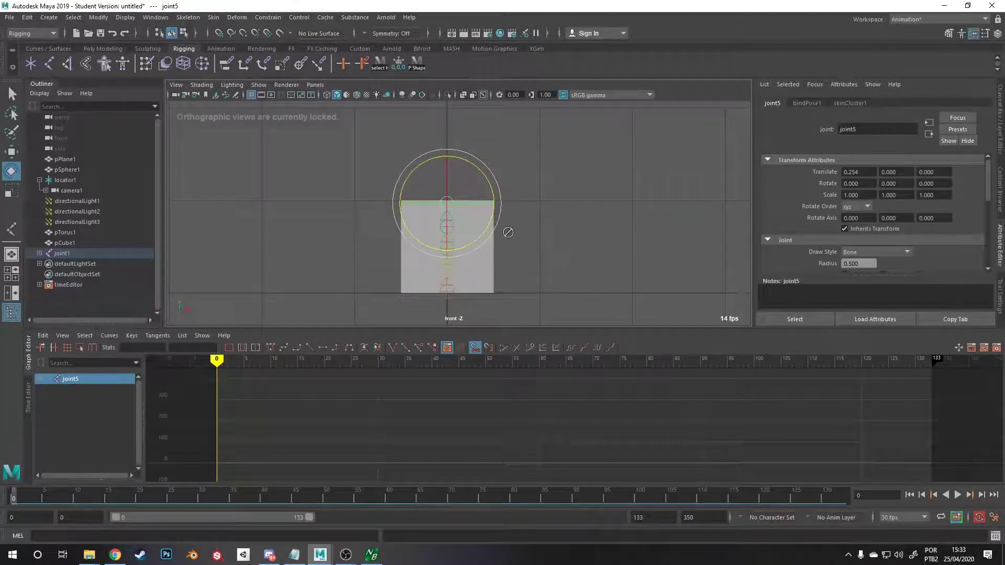
key("space")
key("space")
left_click_drag(616, 172, 473, 171, "alt")
key("w")
left_click_drag(460, 233, 617, 180, "alt")
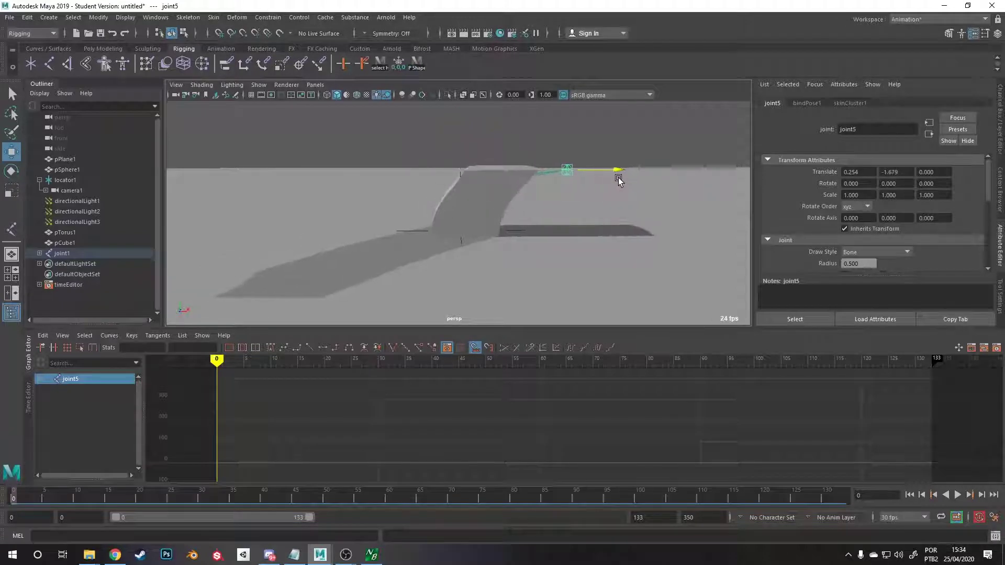
key("ctrl+z")
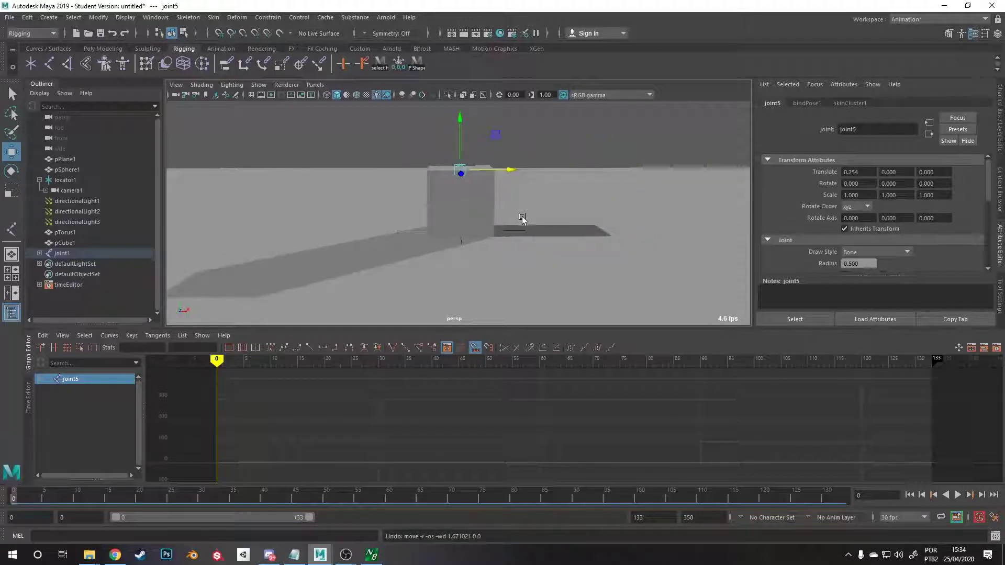
Move the root joint sideways to test how the bound cube follows, and undo the move.
left_click(463, 230)
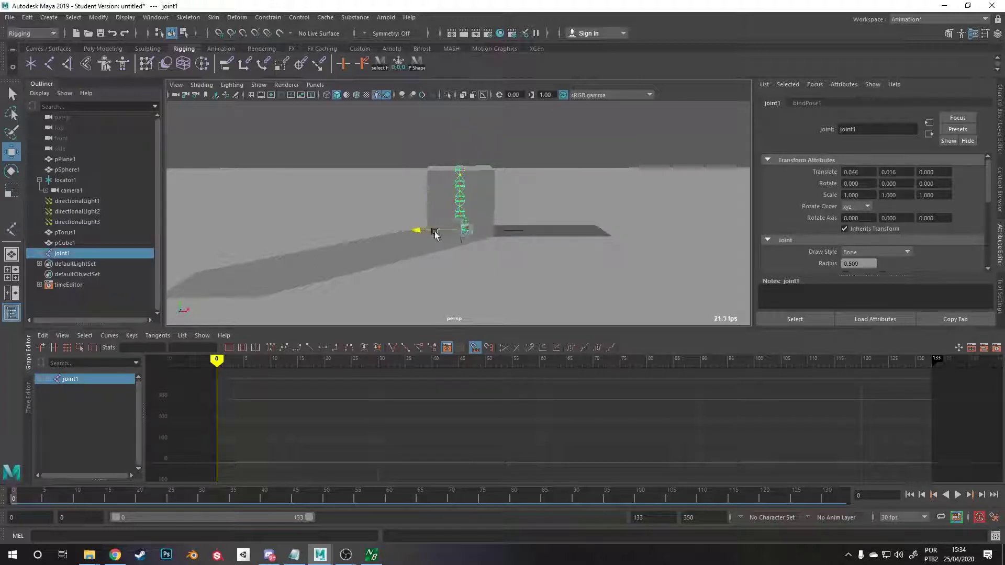
left_click_drag(424, 230, 487, 233)
key("ctrl+z")
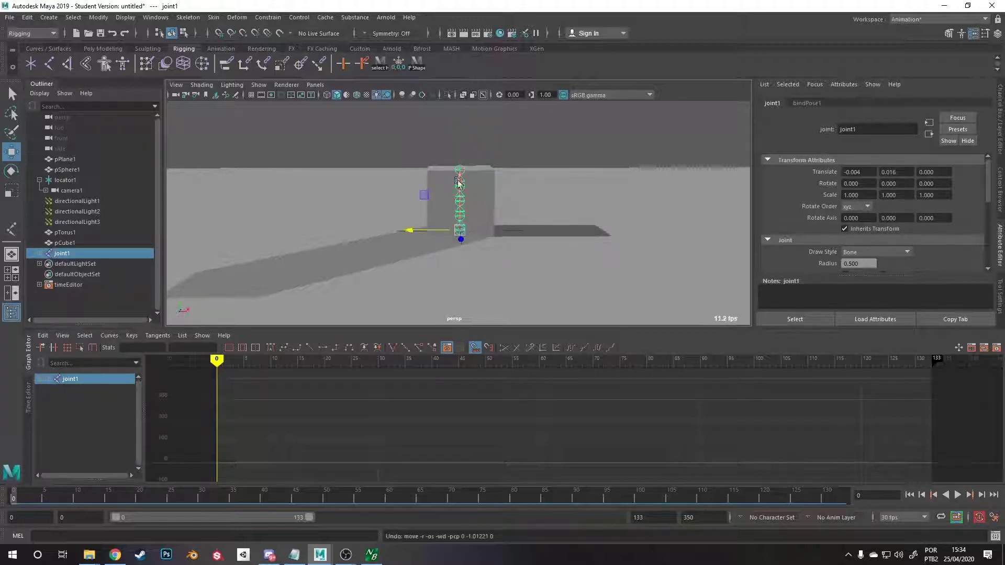
Select the whole five-joint hierarchy and move it with the bound cube to one side of the origin.
left_click(385, 61)
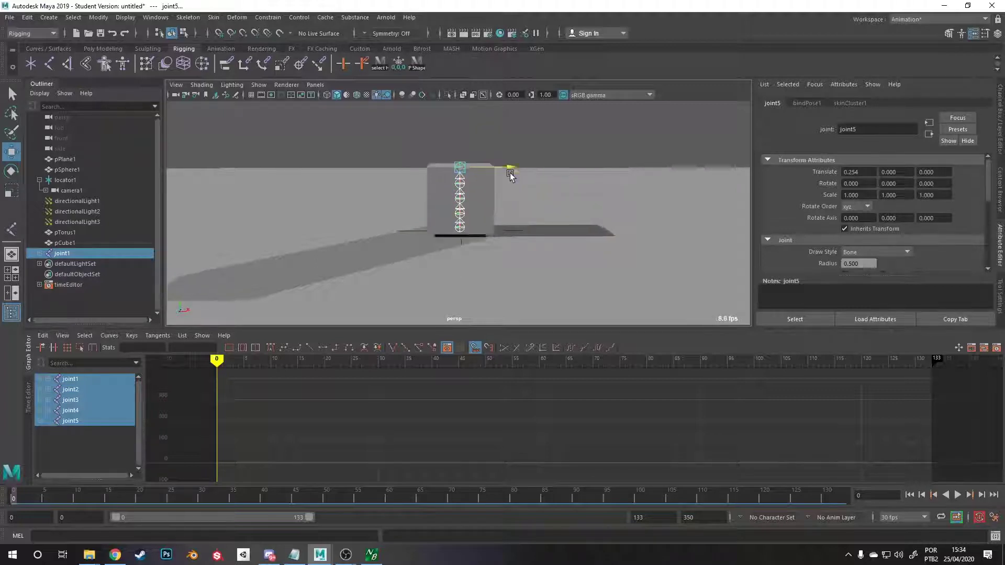
left_click_drag(510, 170, 714, 192)
key("ctrl+z")
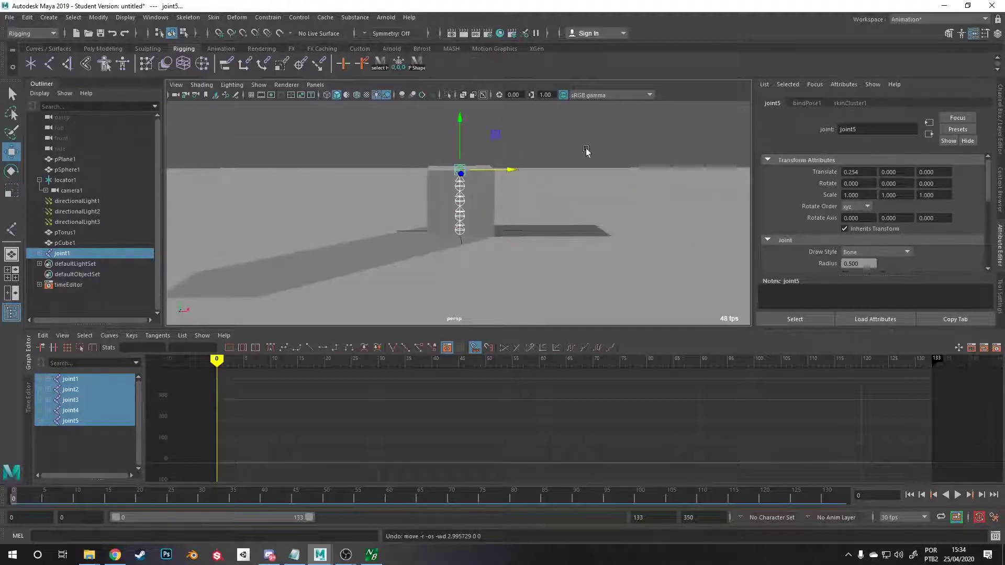
left_click_drag(467, 179, 630, 284, "alt")
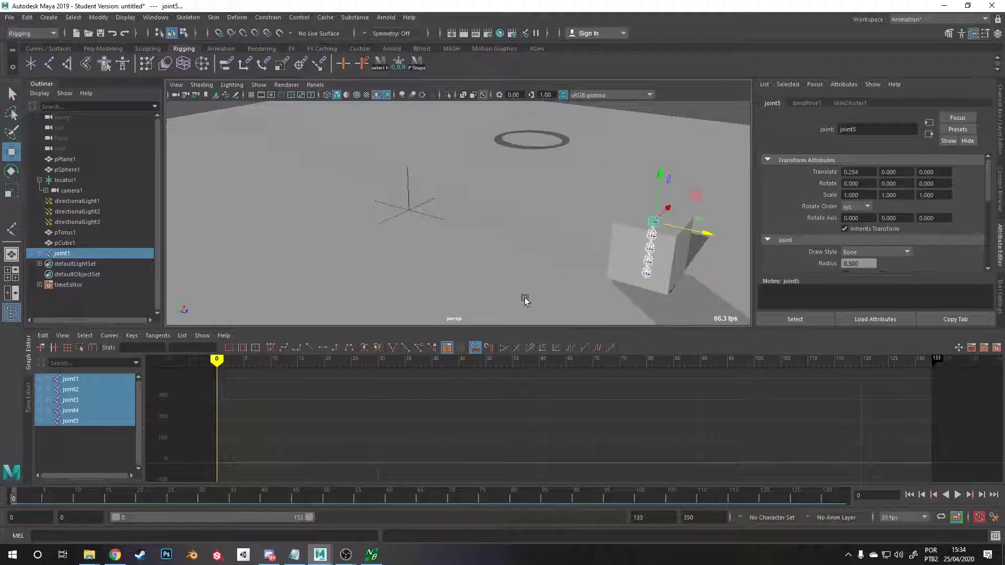
Key all five joints at frame 0, move them back to the origin at frame 30, and key them there.
key("s")
left_click_drag(307, 365, 378, 382)
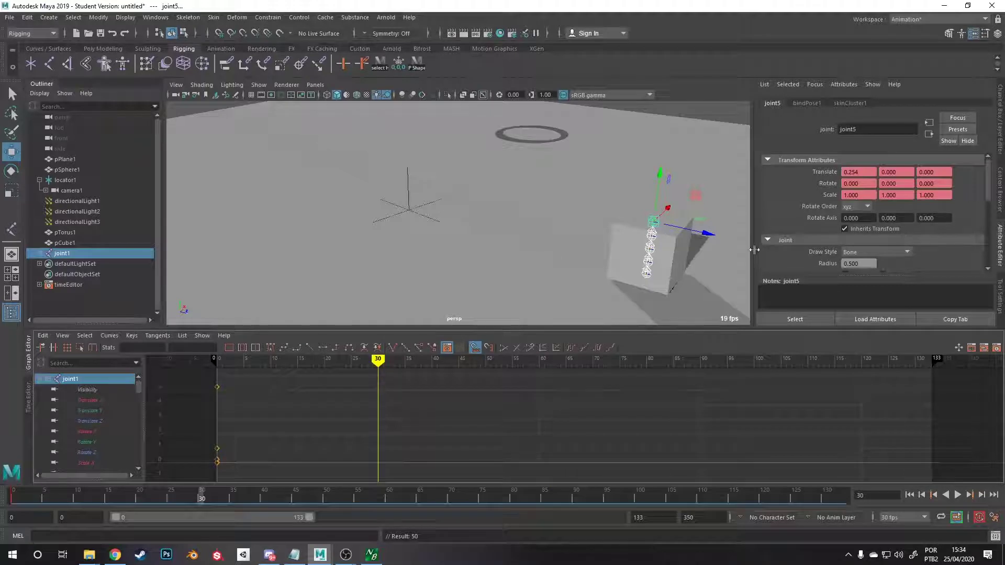
left_click_drag(713, 232, 432, 186)
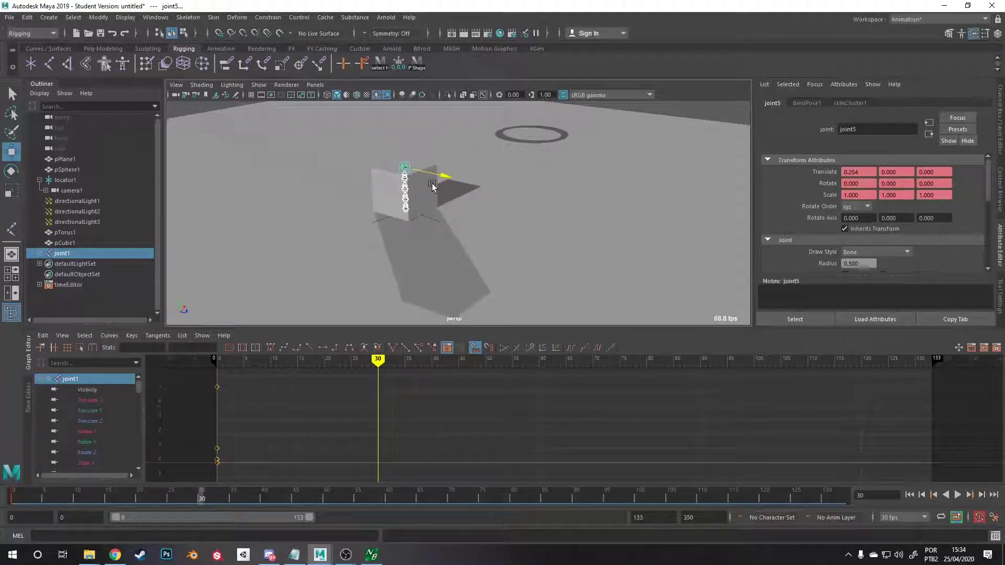
key("s")
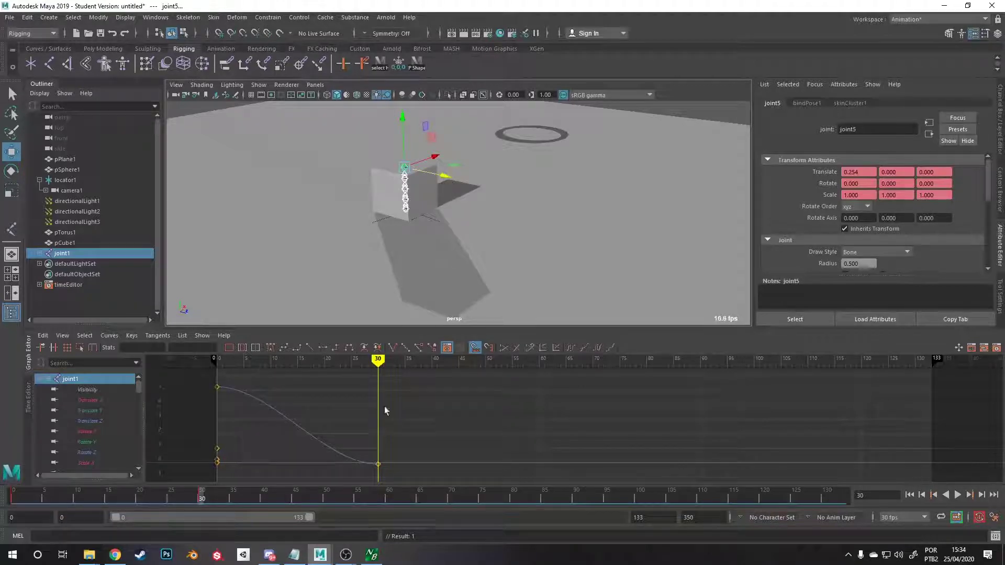
At frame 15, move only the top joint to a Translate Z of 1.189 and key it so the cube leans.
left_click_drag(366, 366, 297, 360)
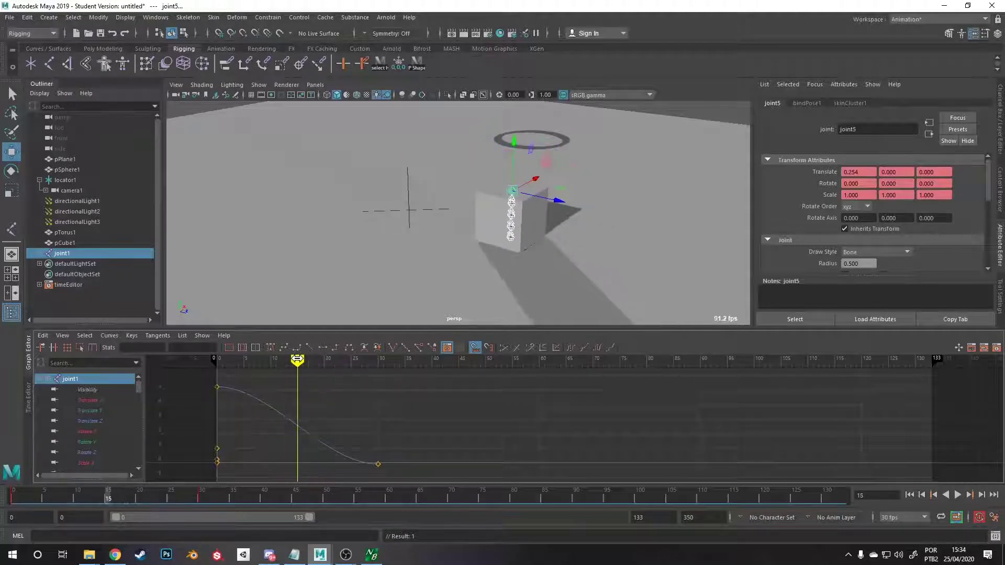
left_click(510, 213)
left_click_drag(510, 209, 592, 211)
left_click(502, 220)
left_click(529, 194)
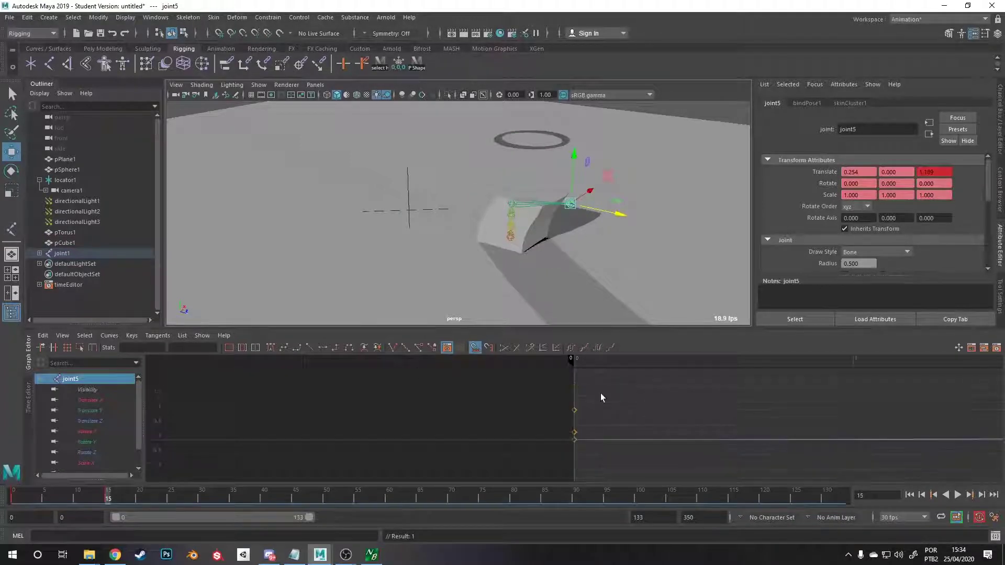
key("f")
At frame 30, move the top joint to a Translate Z of 1.400 and key it.
mouse_move(632, 359)
left_mouse_down()
mouse_move(218, 359)
mouse_move(985, 365)
left_mouse_up()
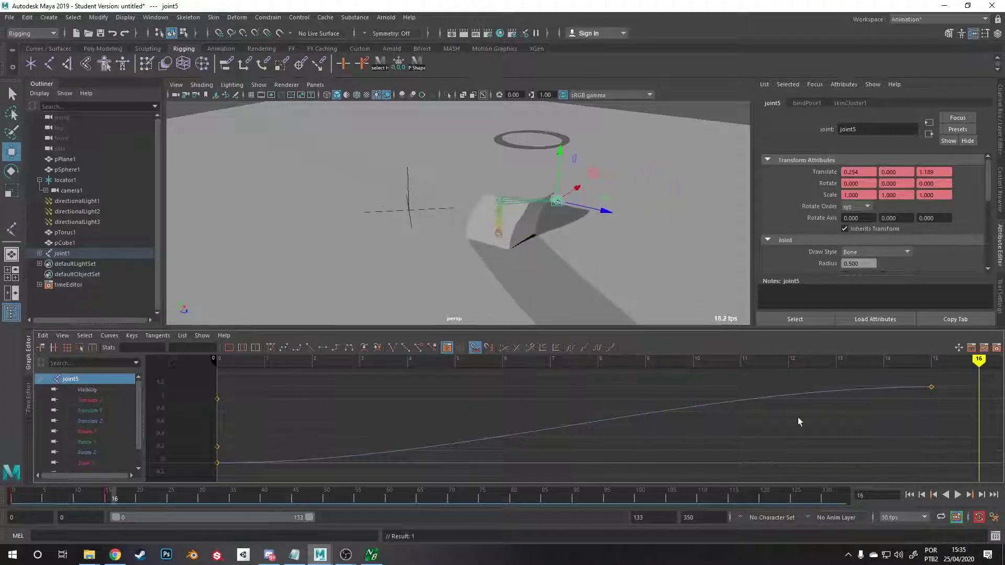
scroll(795, 421, "down", 5)
left_click_drag(618, 357, 687, 358)
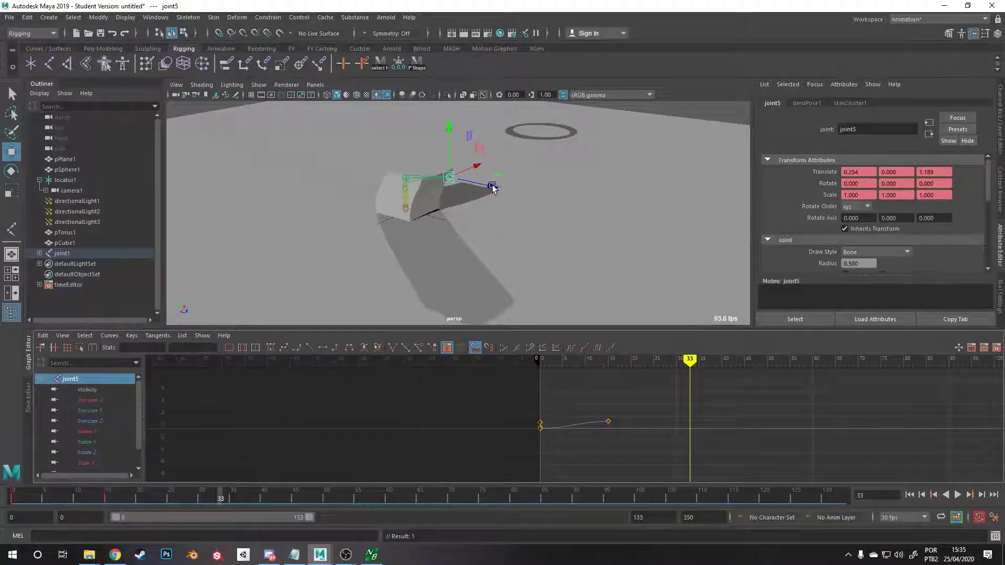
mouse_move(649, 357)
left_mouse_down()
mouse_move(698, 360)
mouse_move(586, 359)
mouse_move(677, 359)
left_mouse_up()
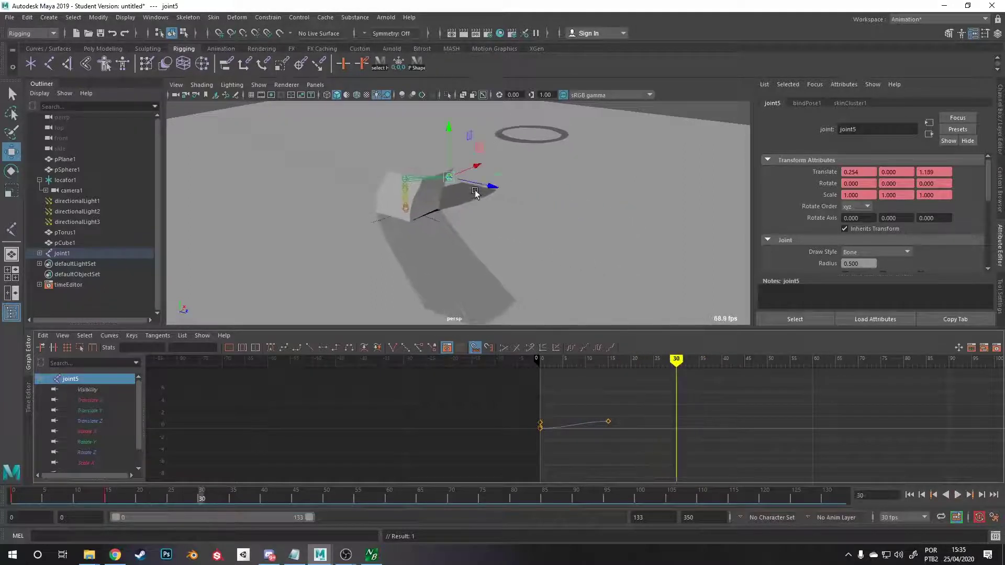
left_click_drag(481, 189, 491, 192)
key("s")
Key the top joint at a Translate Z of -0.814 on frame 36 and 0.041 on frame 41.
left_click_drag(677, 359, 703, 365)
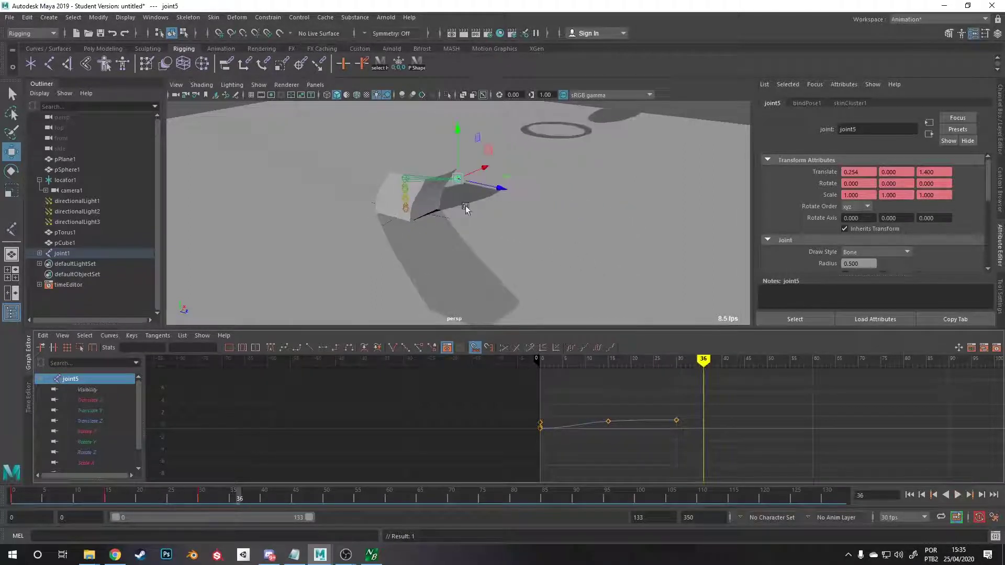
left_click_drag(500, 185, 413, 171)
key("s")
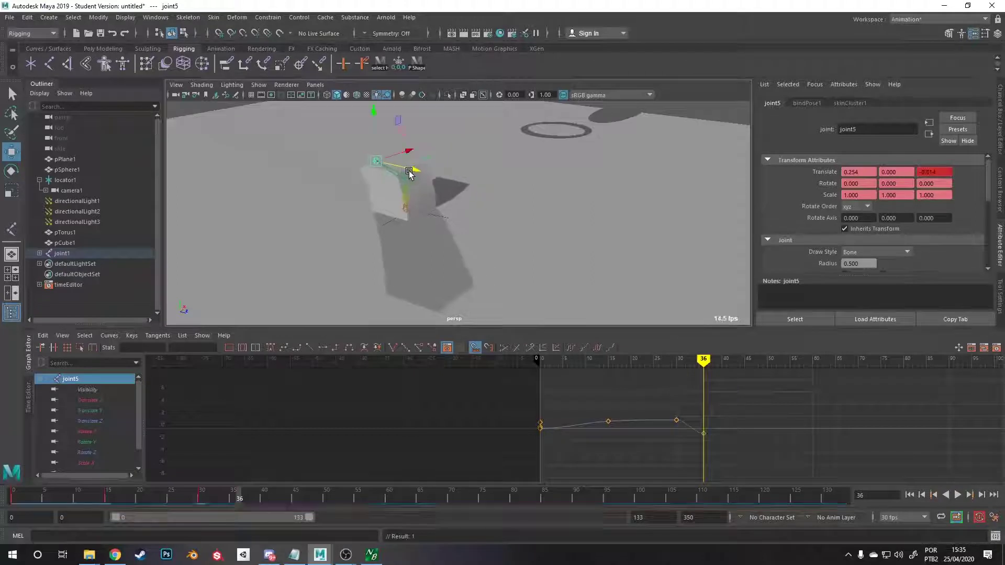
left_click_drag(698, 365, 725, 365)
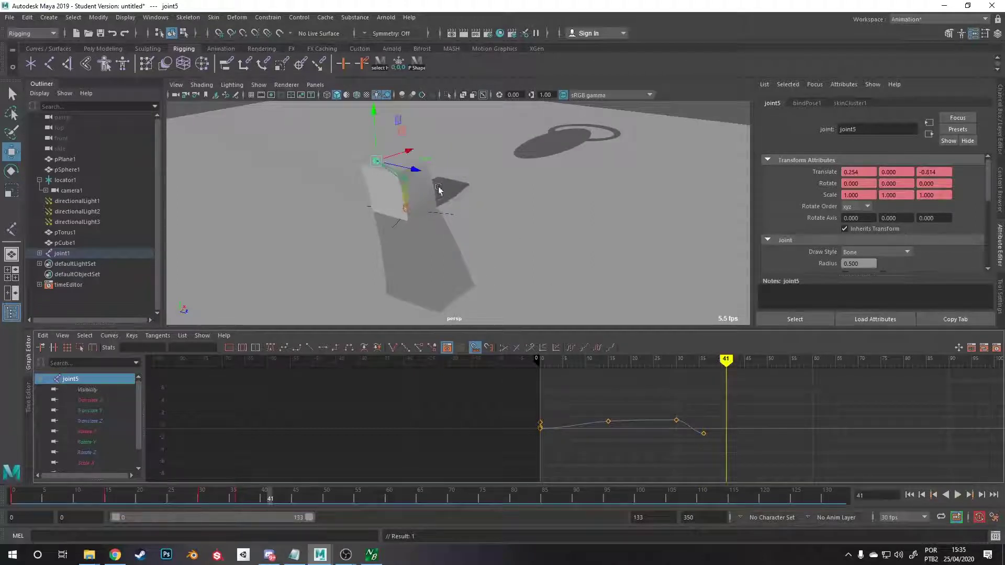
left_click_drag(412, 169, 445, 178)
key("s")
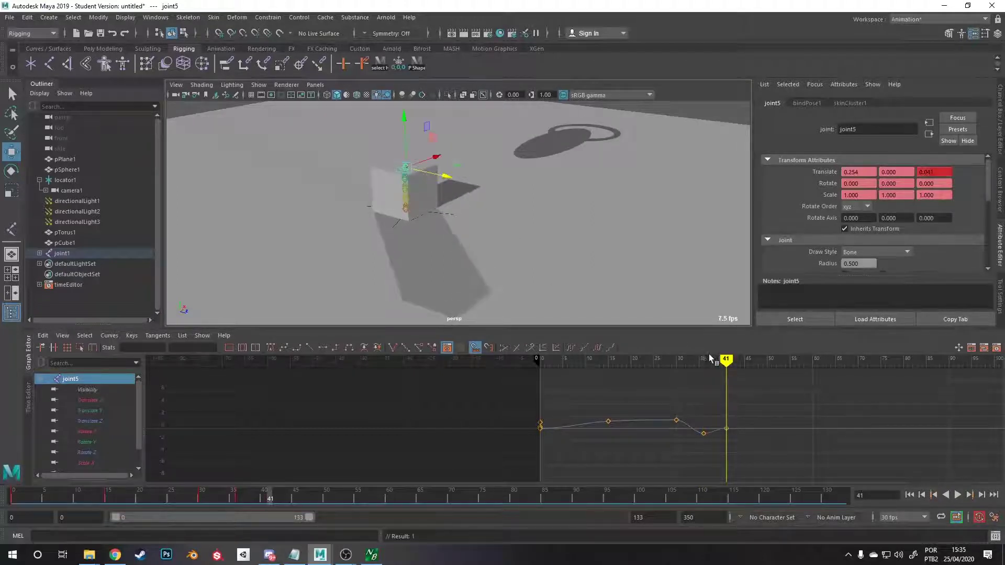
Play back the sliding cube animation, and hide the sphere that overlaps the cube.
key("alt+v")
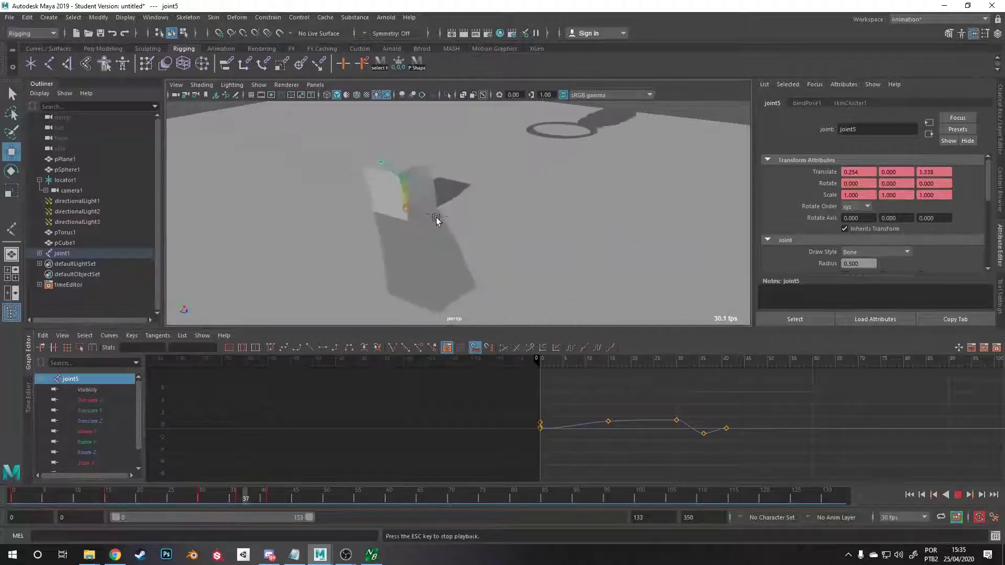
key("Escape")
key("alt+v")
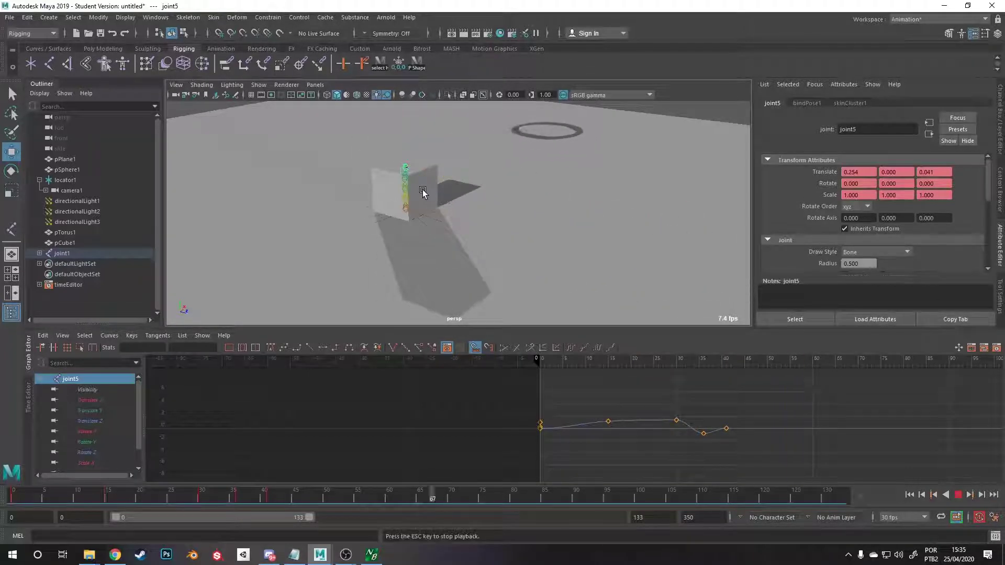
left_click(378, 150)
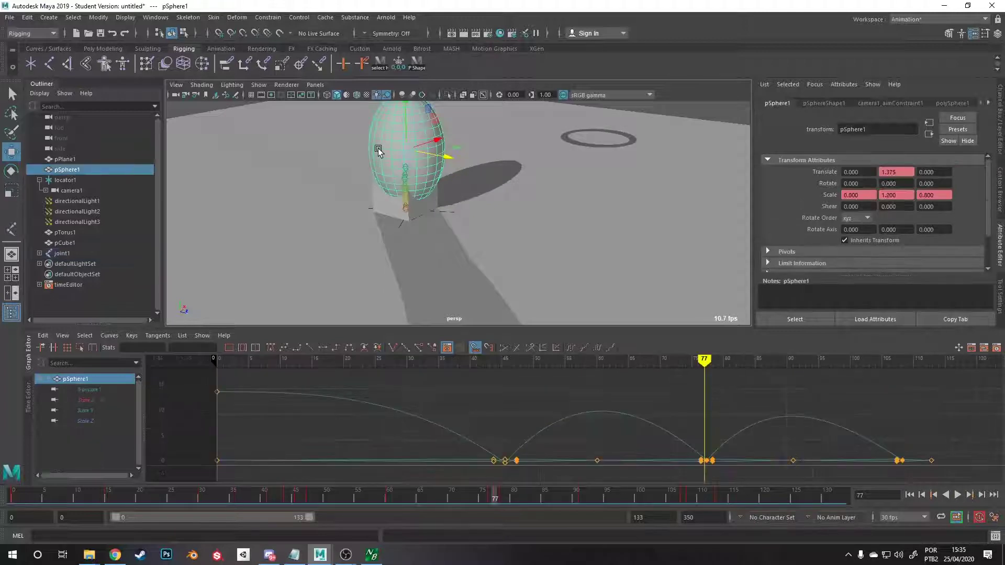
key("h")
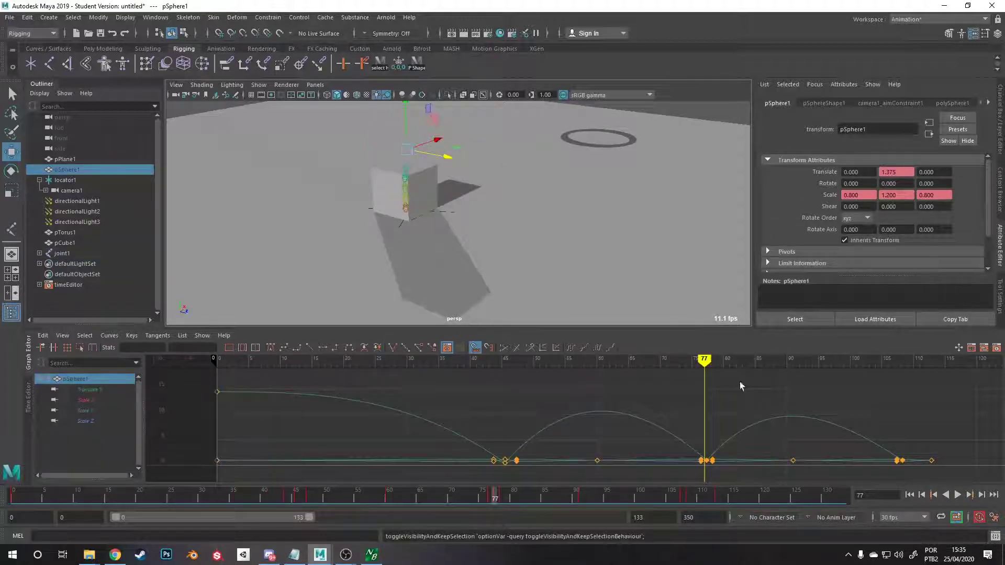
Select the cube and play the animation from frame 0 to examine how its mesh bends.
left_click(414, 185)
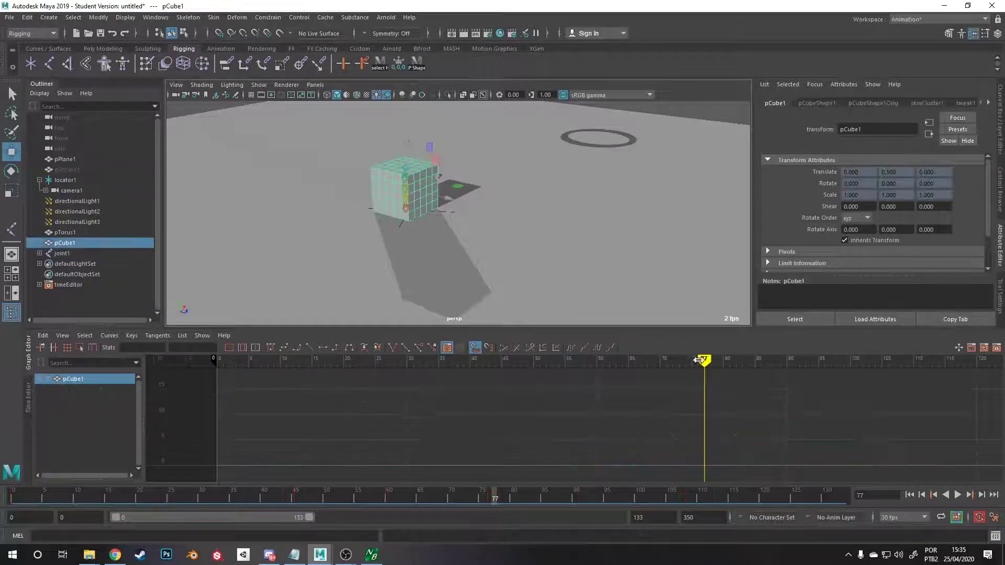
left_click_drag(699, 360, 217, 360)
key("alt+v")
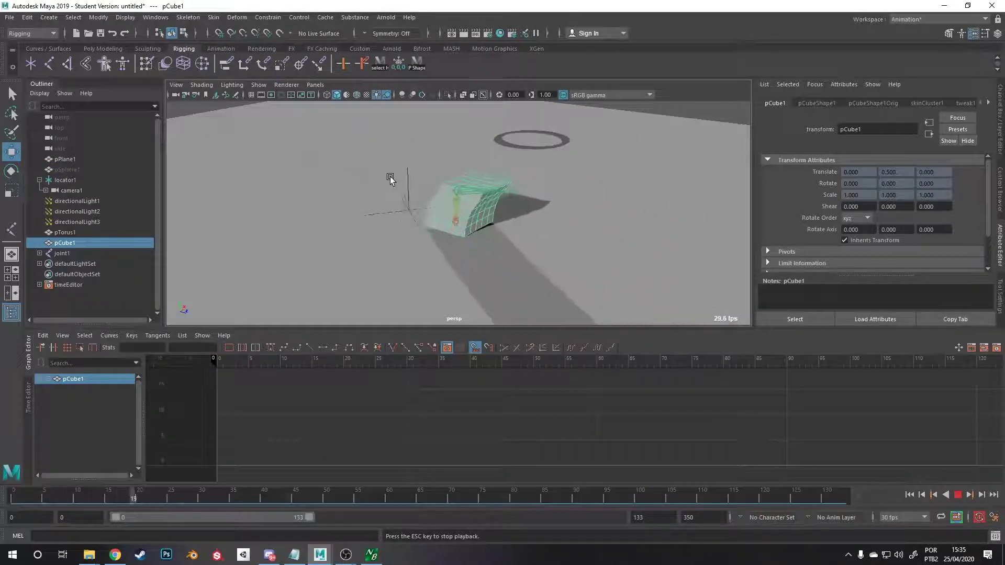
key("alt+v")
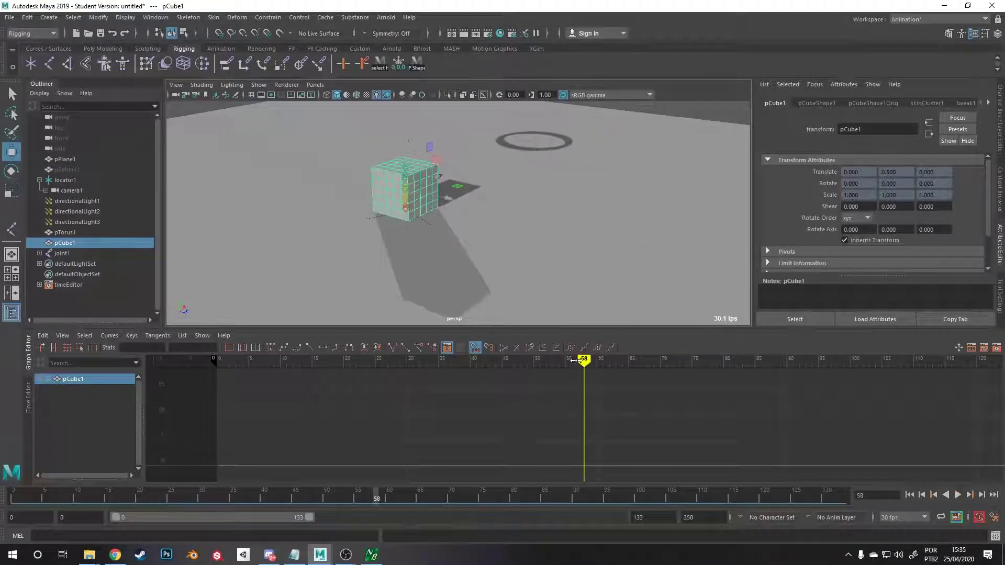
Rekey the top joint at frame 30 with a Translate Z of 0.472, and play the animation to check it.
mouse_move(574, 360)
left_mouse_down()
mouse_move(247, 360)
mouse_move(583, 363)
mouse_move(274, 365)
mouse_move(363, 359)
mouse_move(247, 342)
mouse_move(237, 359)
mouse_move(387, 359)
mouse_move(450, 376)
mouse_move(348, 376)
mouse_move(404, 384)
left_mouse_up()
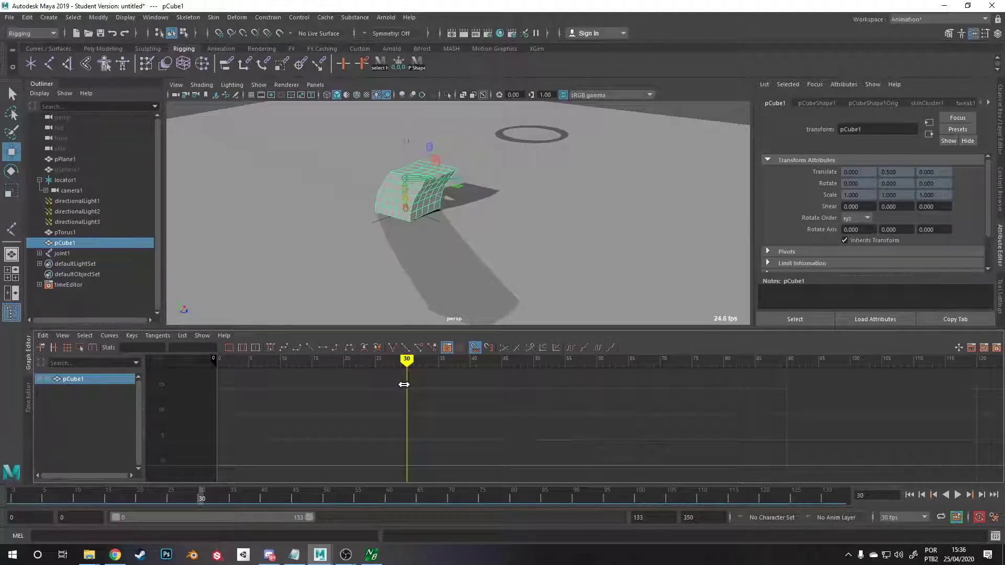
left_click(456, 178)
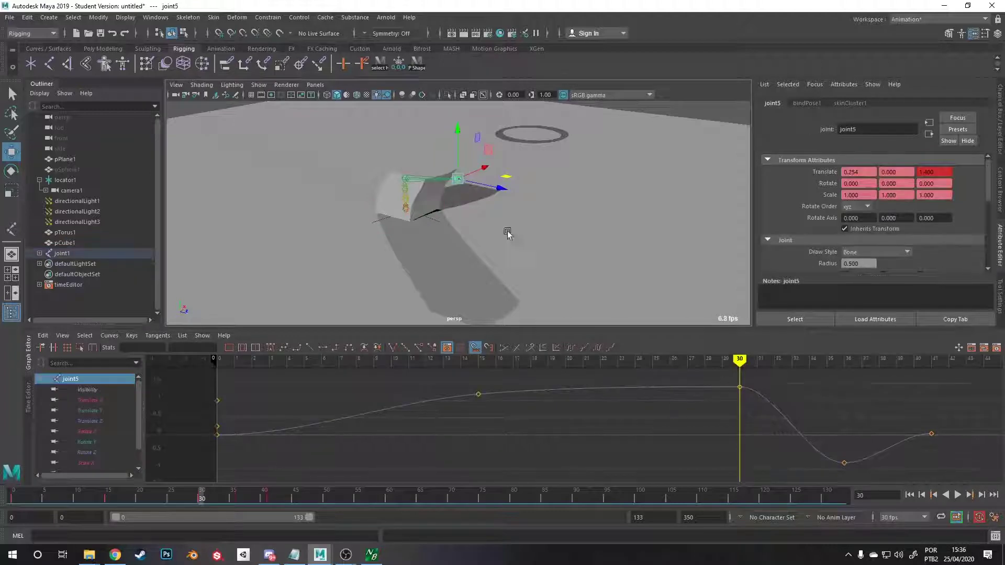
left_click_drag(498, 194, 460, 191)
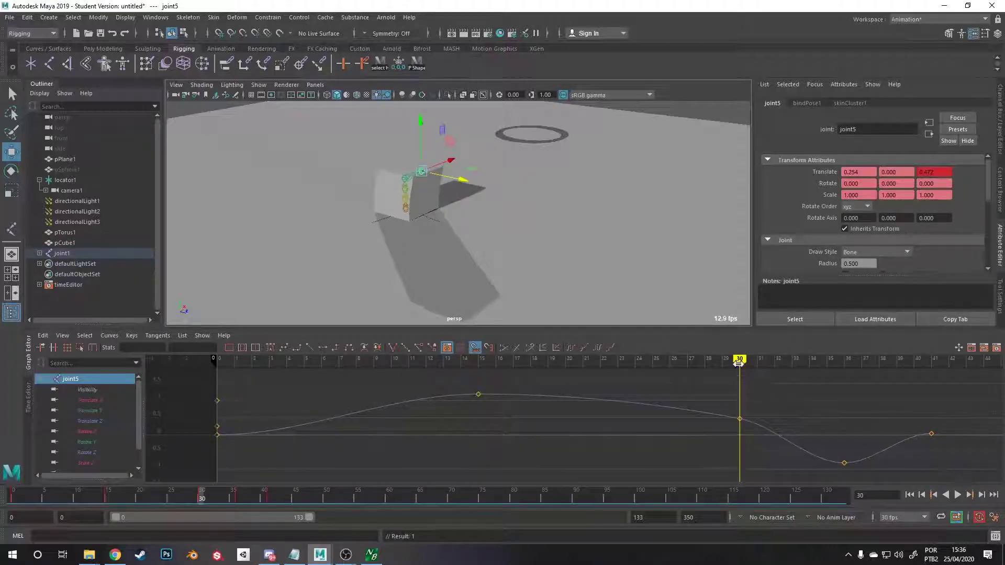
key("alt+v")
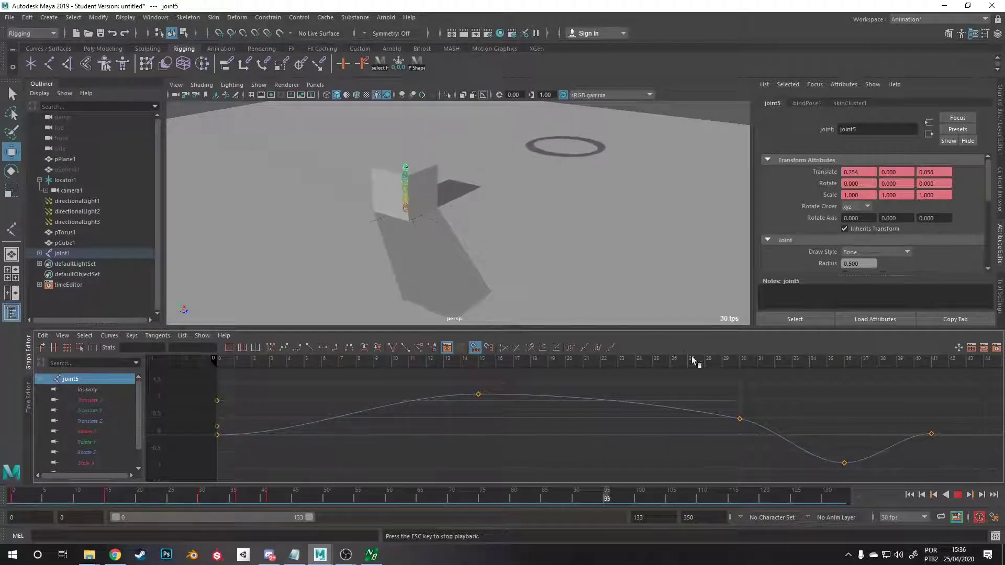
key("Escape")
Rekey the top joint at frame 36 with a Translate Z of about -0.589, and play back the result.
mouse_move(727, 356)
left_mouse_down()
mouse_move(913, 366)
mouse_move(846, 376)
left_mouse_up()
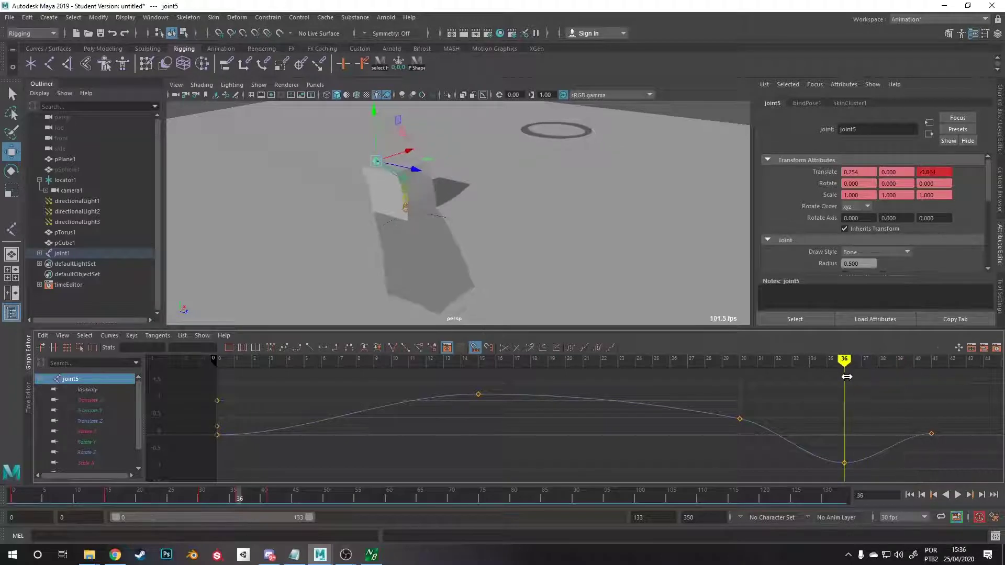
left_click_drag(422, 175, 424, 174)
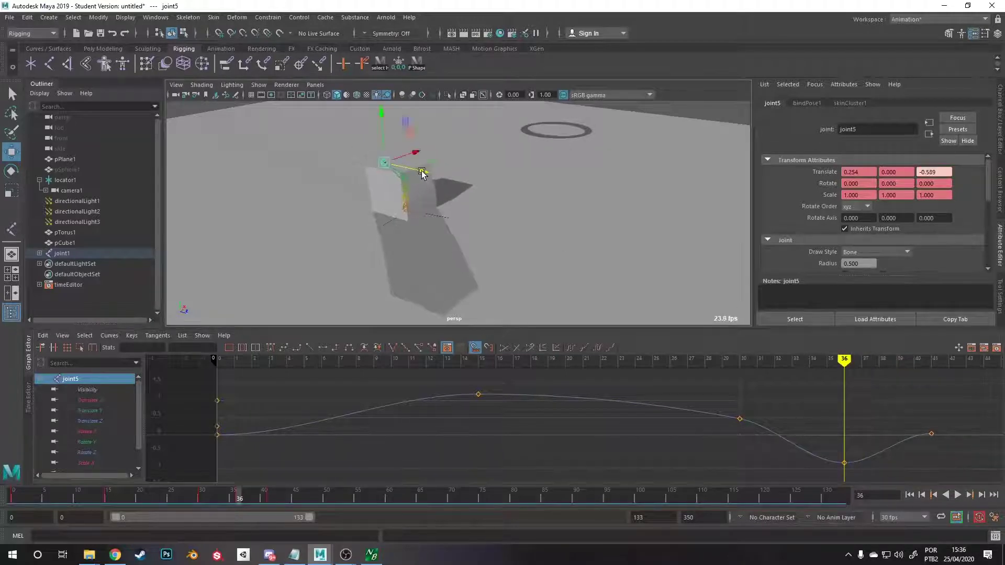
key("s")
key("alt+v")
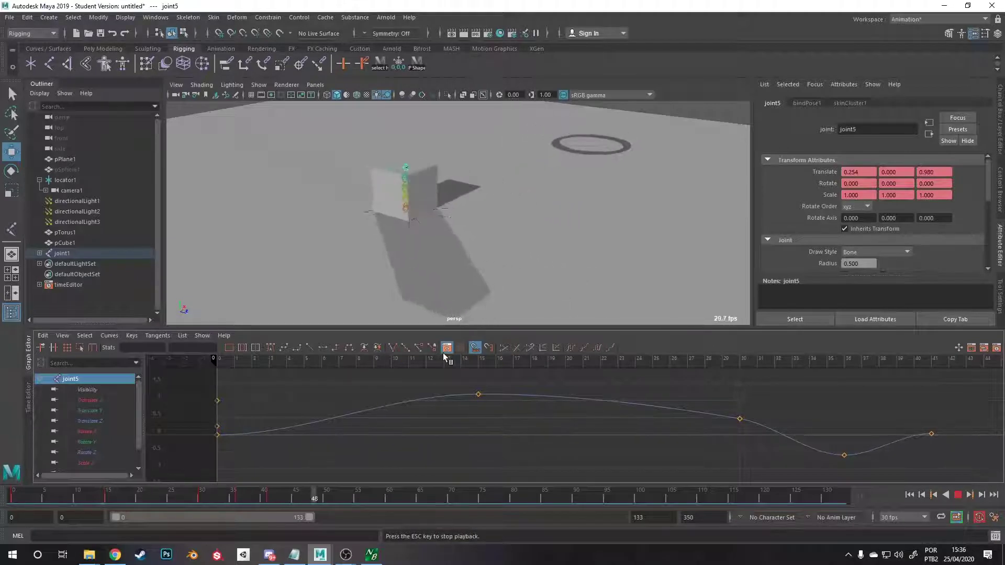
Add a key for the top joint at frame 39 with a Translate Z of 0.371, and play back the motion.
left_click_drag(711, 361, 930, 386)
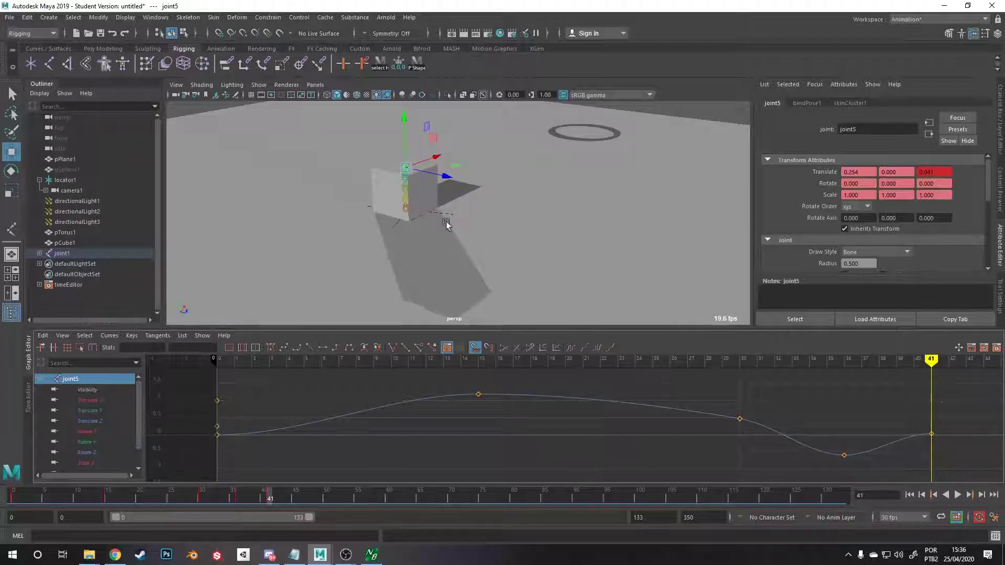
left_click_drag(914, 362, 896, 358)
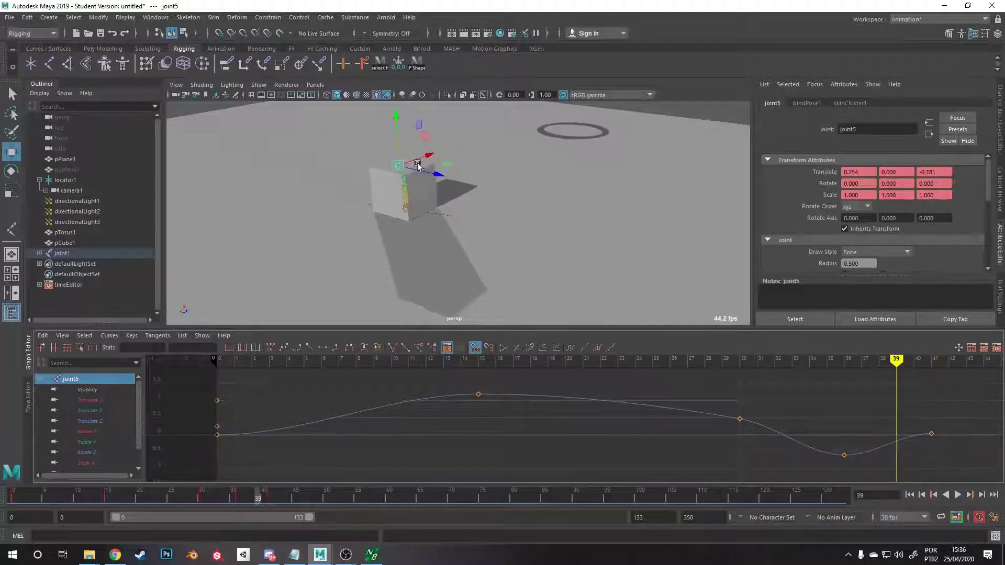
left_click_drag(417, 167, 435, 171)
key("s")
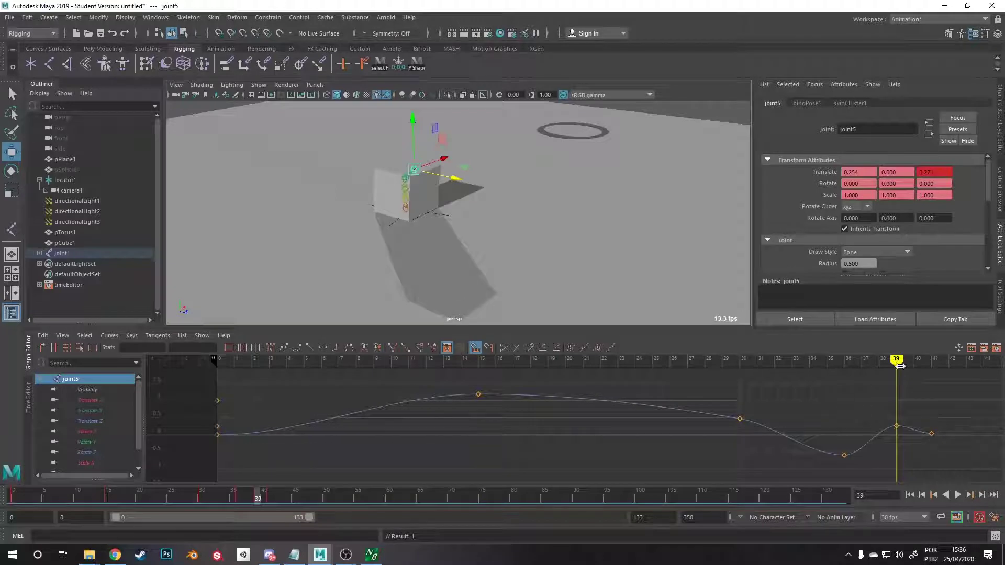
key("alt+v")
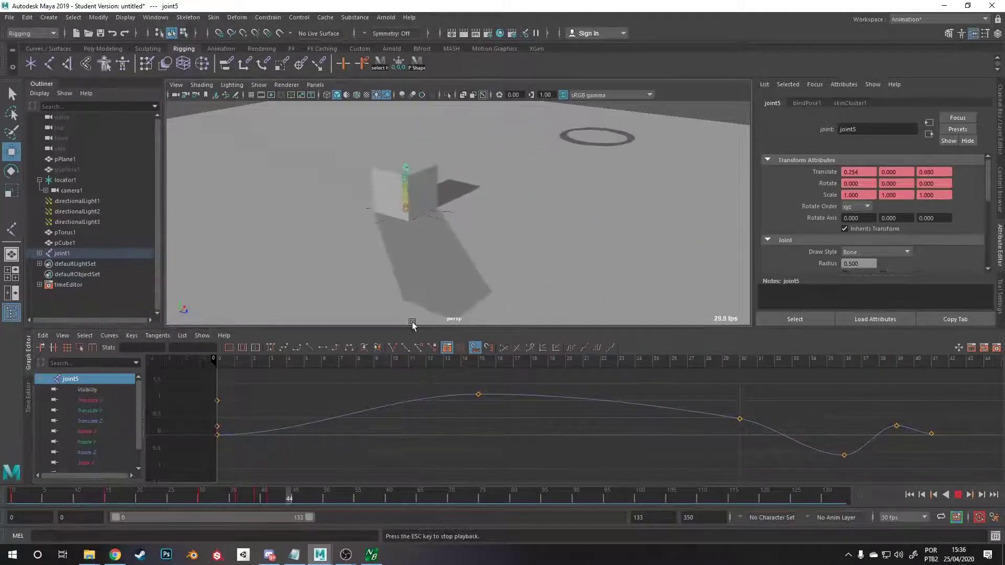
Stretch the timing of the top joint's last three Translate Z keys from frame 36 so the final key falls at about frame 45, and play back.
key("Escape")
scroll(908, 451, "down", 2)
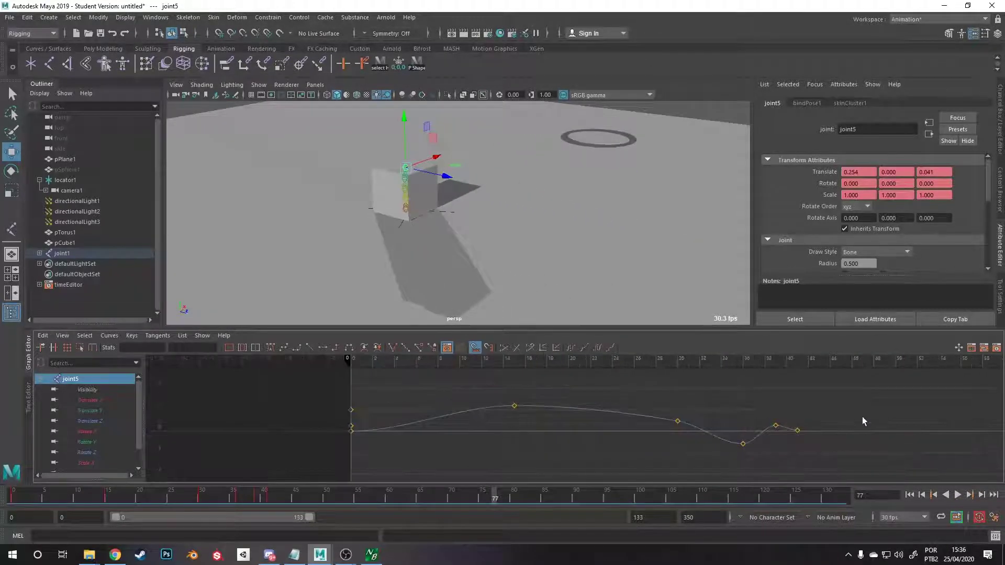
left_click_drag(863, 421, 747, 456)
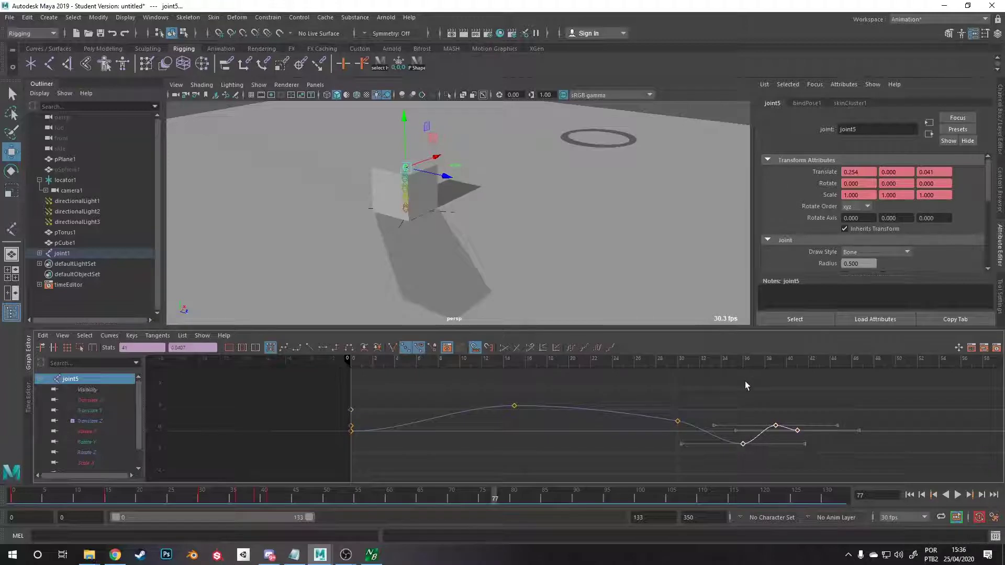
key("r")
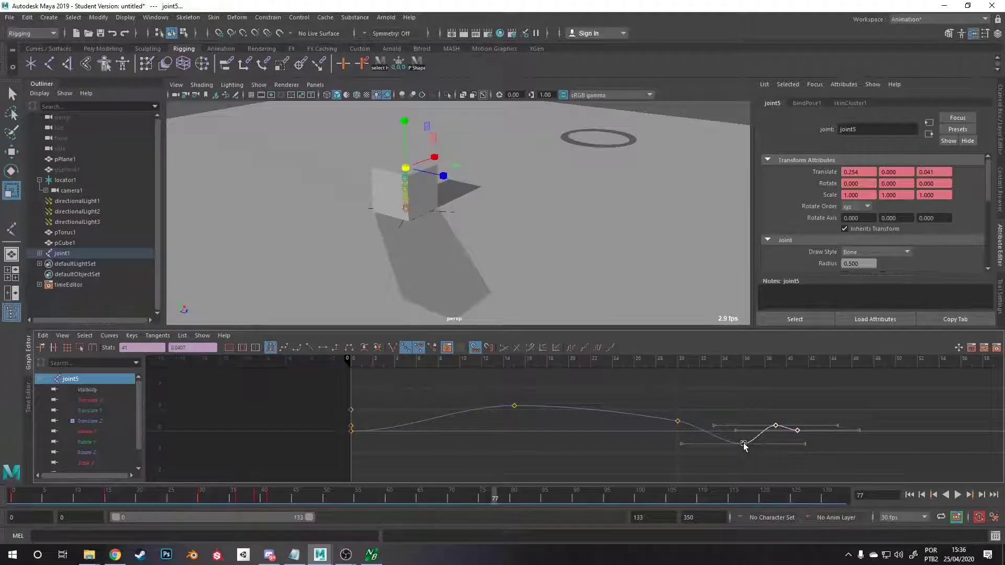
left_click_drag(744, 446, 758, 446)
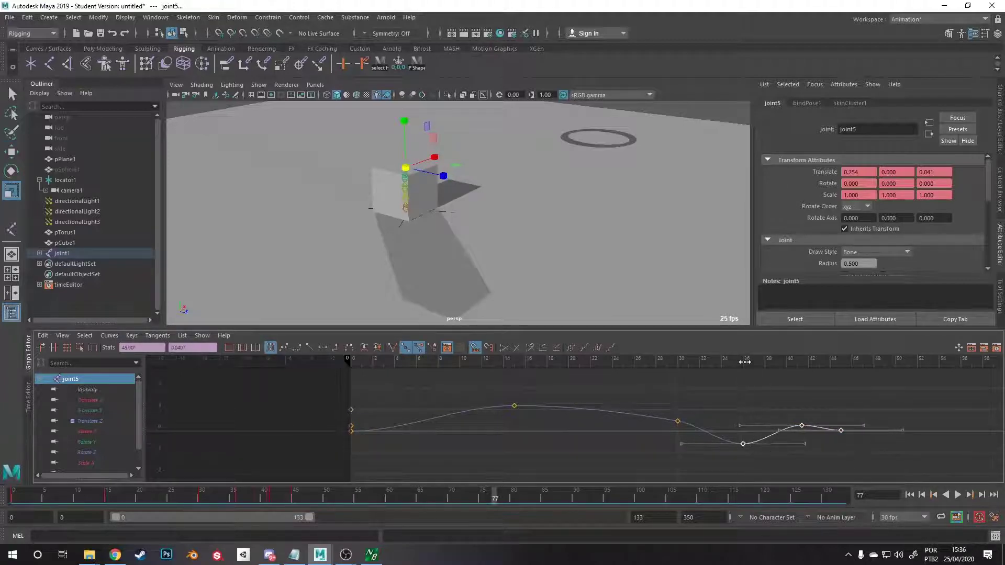
key("alt+v")
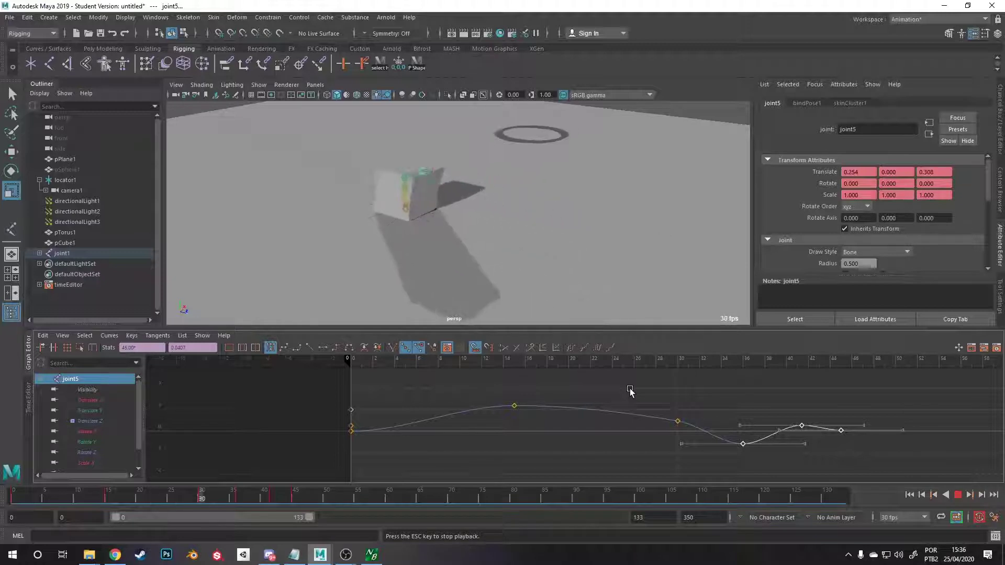
key("Escape")
Select the base joint of the chain and move the current time to frame 30.
left_click_drag(670, 366, 704, 368)
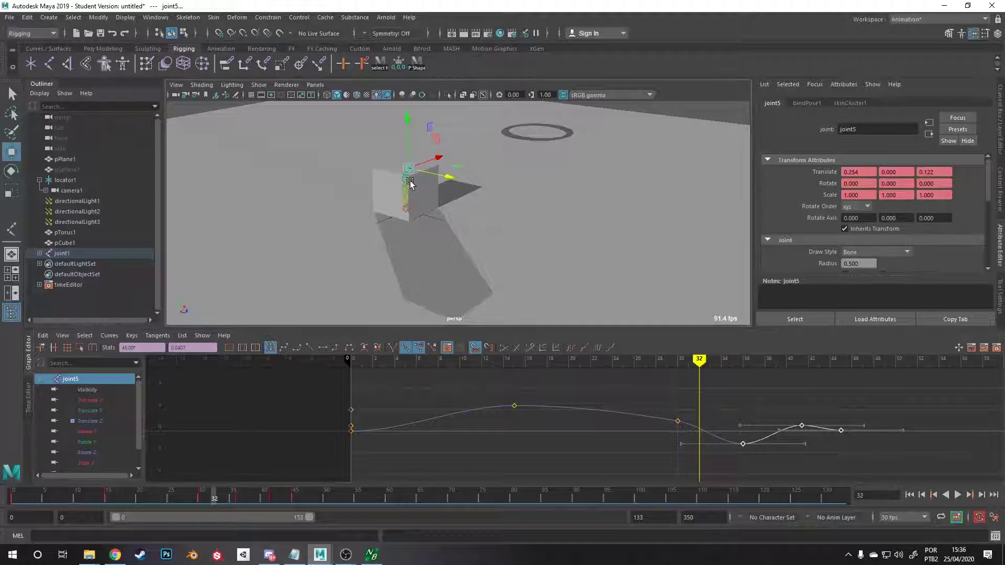
key("w")
left_click(403, 180)
left_click(406, 207)
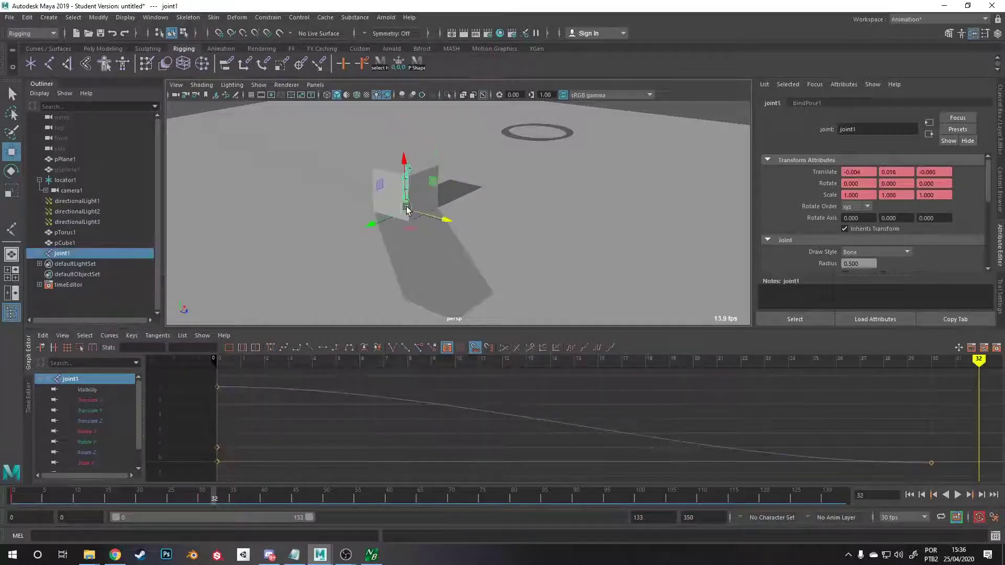
mouse_move(884, 362)
left_mouse_down()
mouse_move(431, 366)
mouse_move(933, 414)
left_mouse_up()
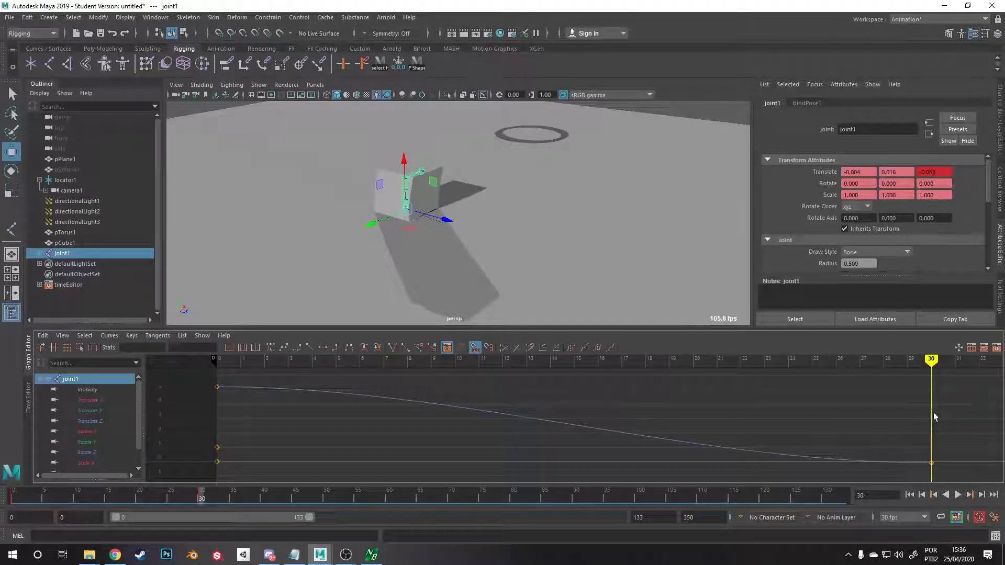
Try to reshape the incoming tangent of the base joint's Translate Z key at frame 30, and undo the resulting key shift.
left_click(930, 463)
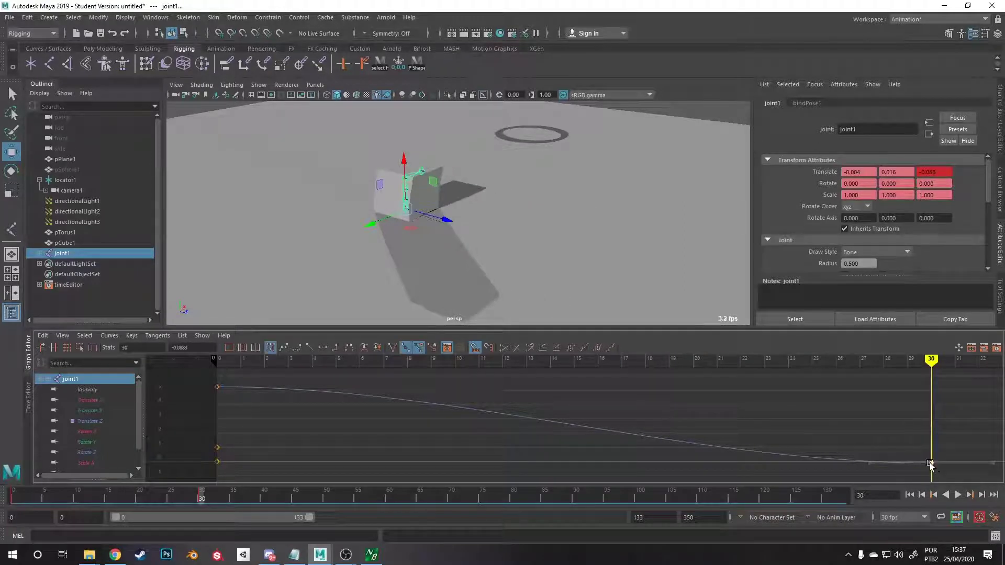
left_click(872, 463)
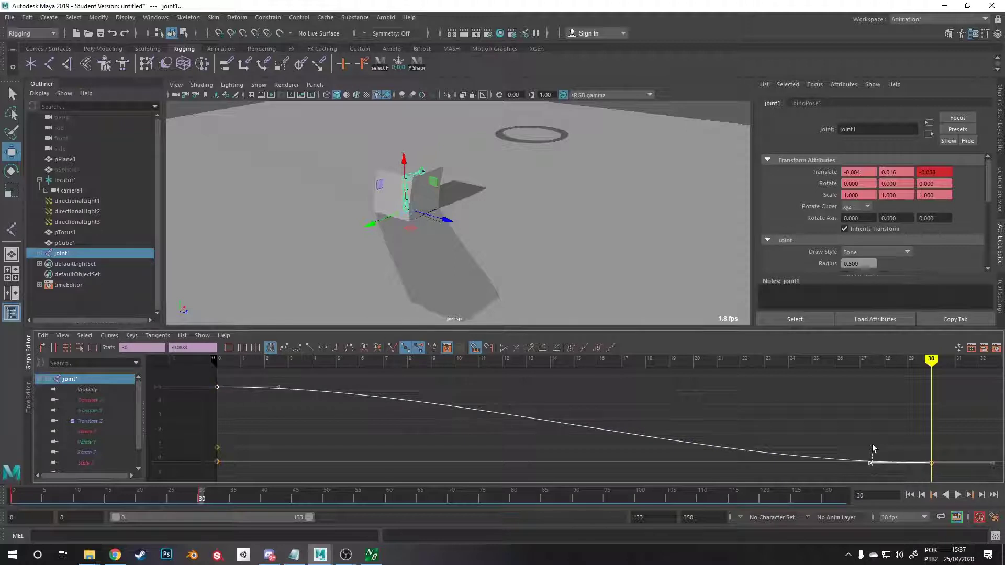
left_click(871, 463)
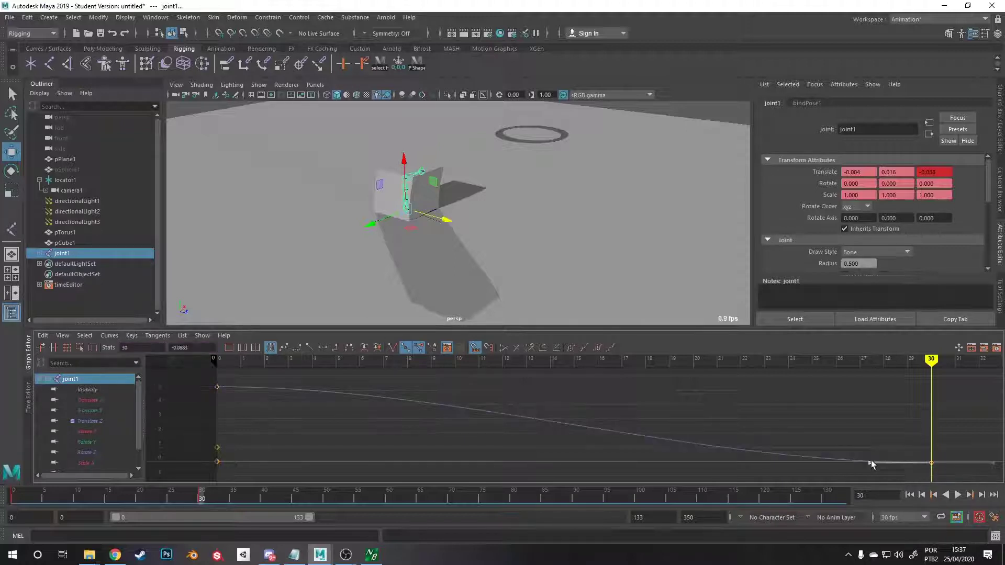
left_click(871, 464)
left_click(872, 468)
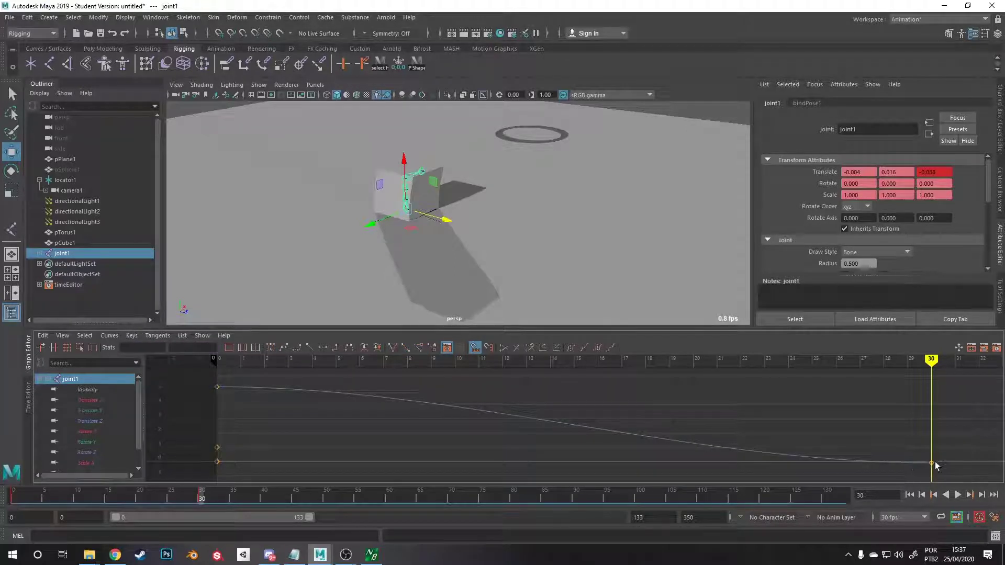
left_click_drag(951, 459, 868, 457)
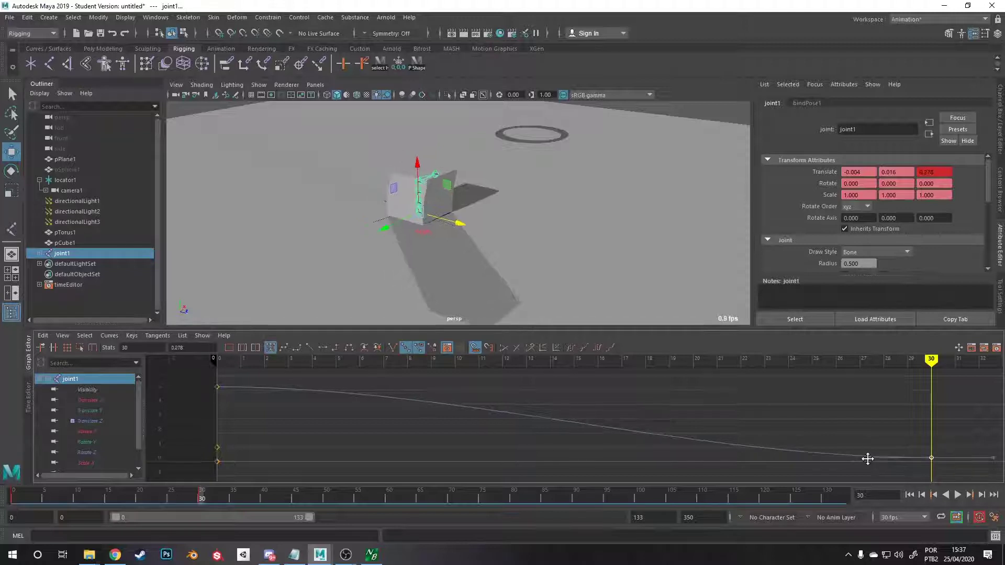
key("ctrl+z")
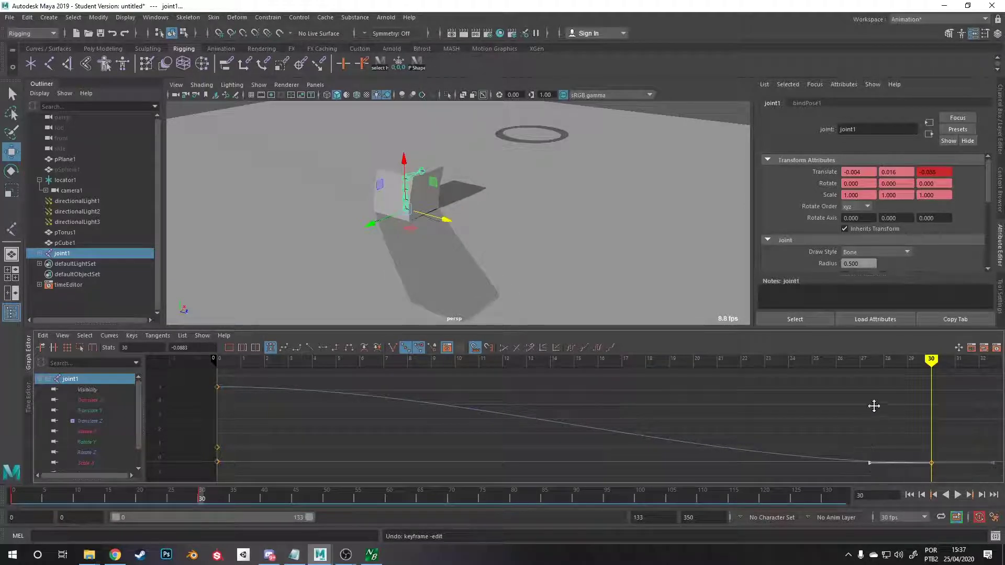
Break the tangents of the base joint's Translate Z key at frame 30, raise the incoming handle for an abrupt stop, and play the animation.
left_click(391, 349)
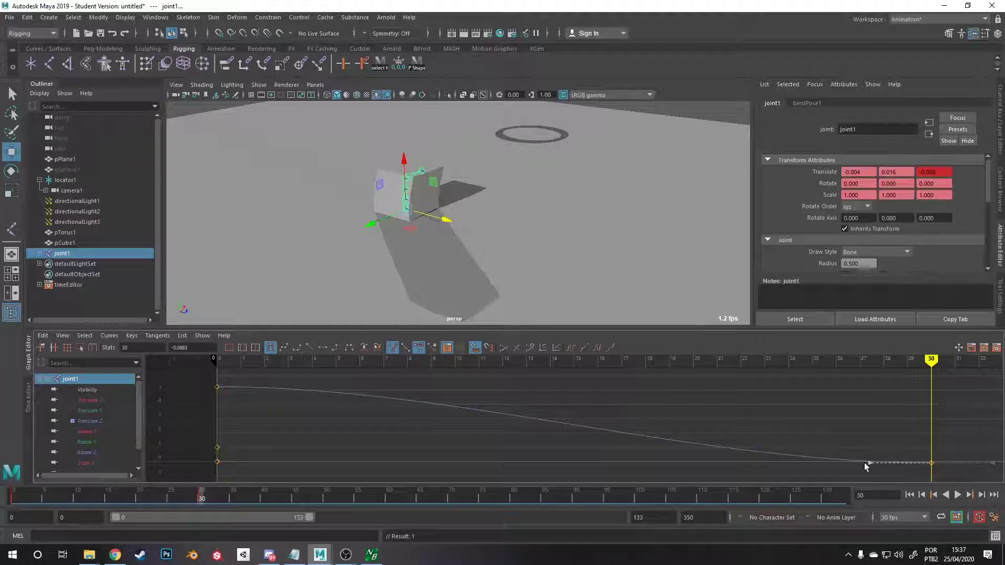
left_click_drag(866, 464, 868, 442)
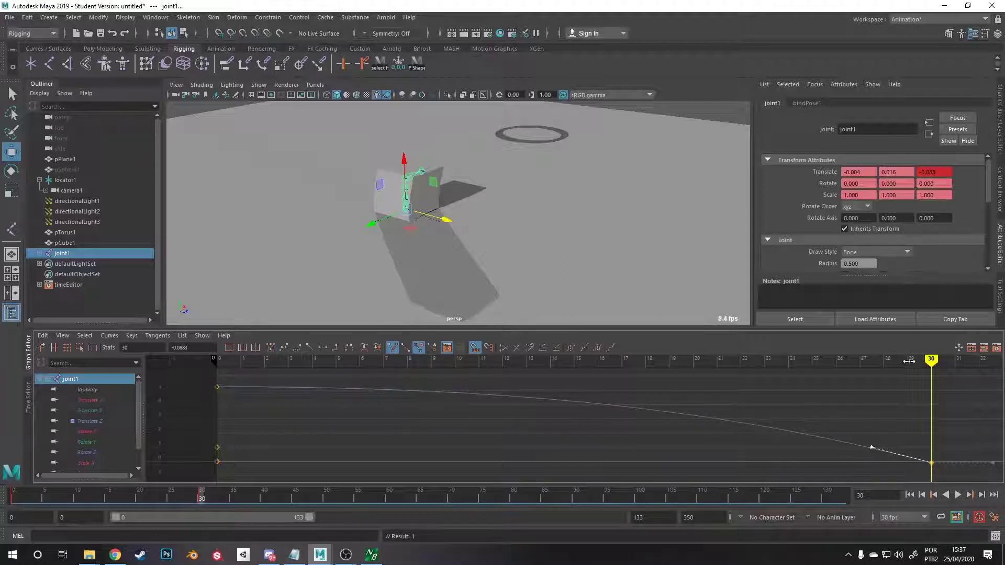
key("alt+v")
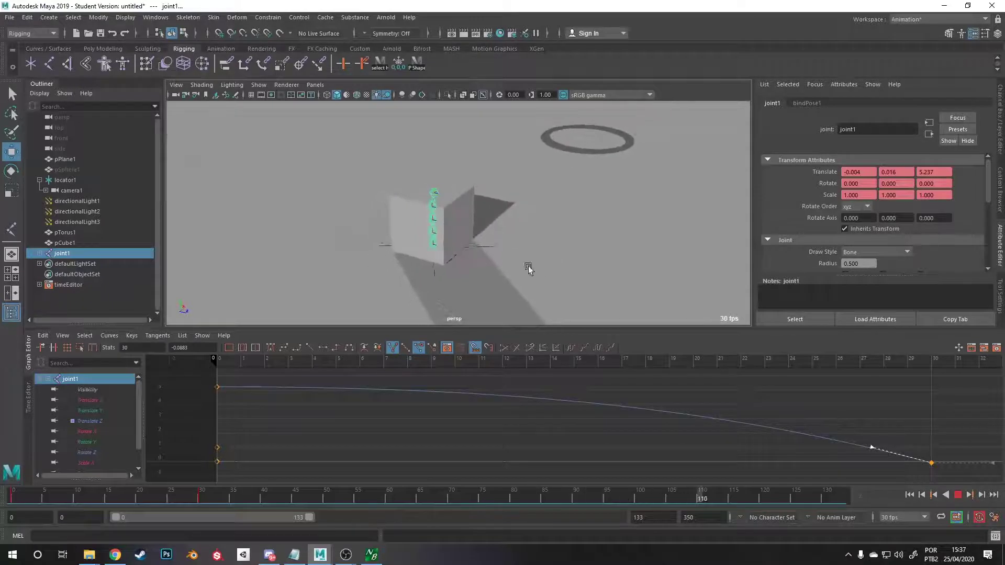
mouse_move(316, 551)
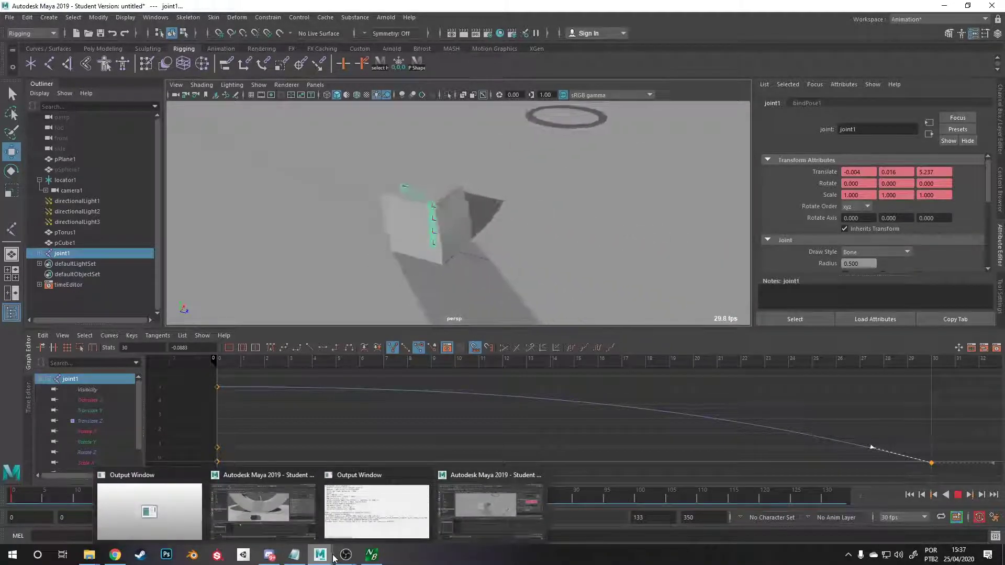
left_click(511, 496)
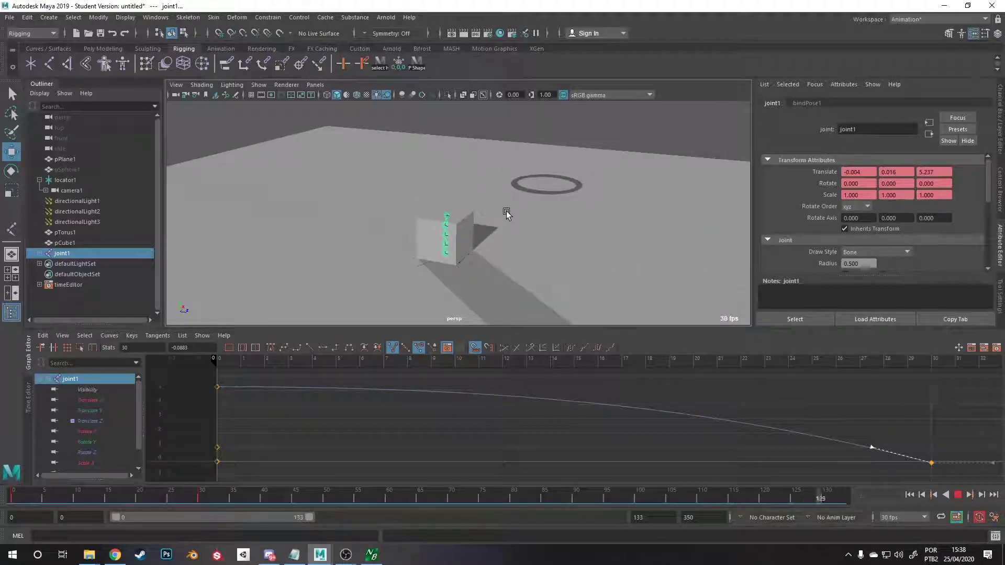
Raise the base joint's Translate X key at frame 0 to about 2.881, and unhide the sphere pSphere1.
left_click(99, 401)
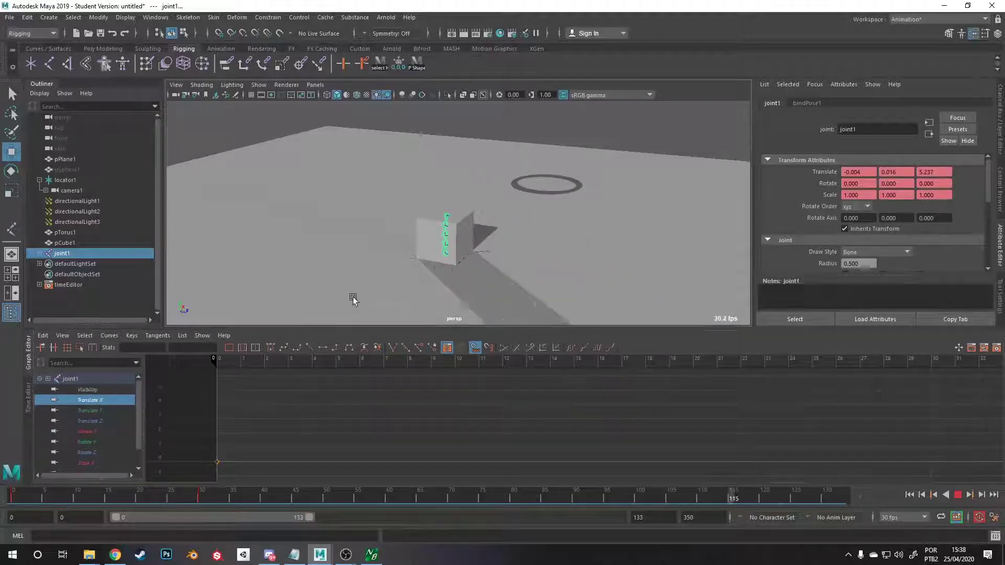
left_click(218, 464)
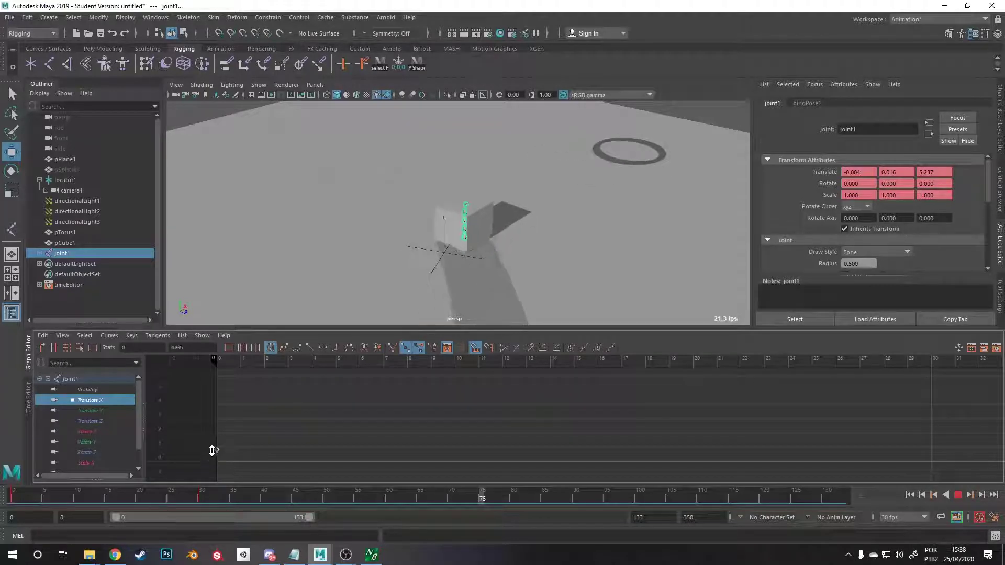
middle_click_drag(213, 455, 208, 421)
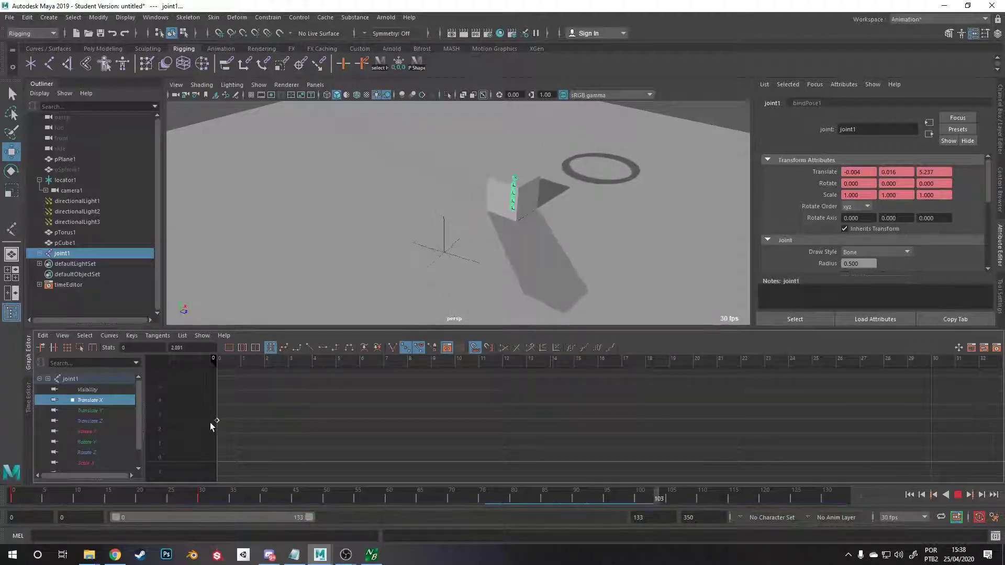
left_click(92, 169)
key("shift+h")
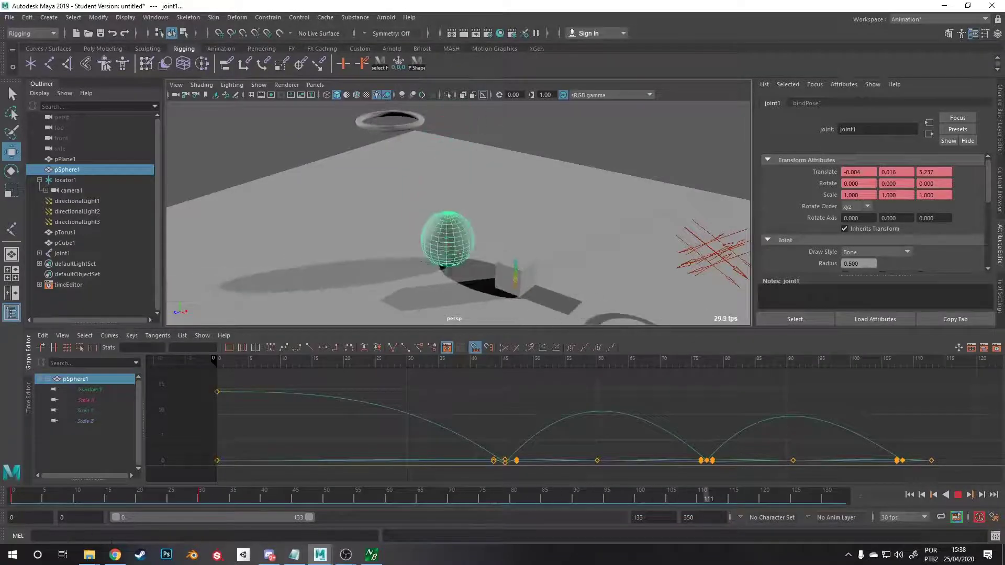
mouse_move(116, 554)
left_click(131, 523)
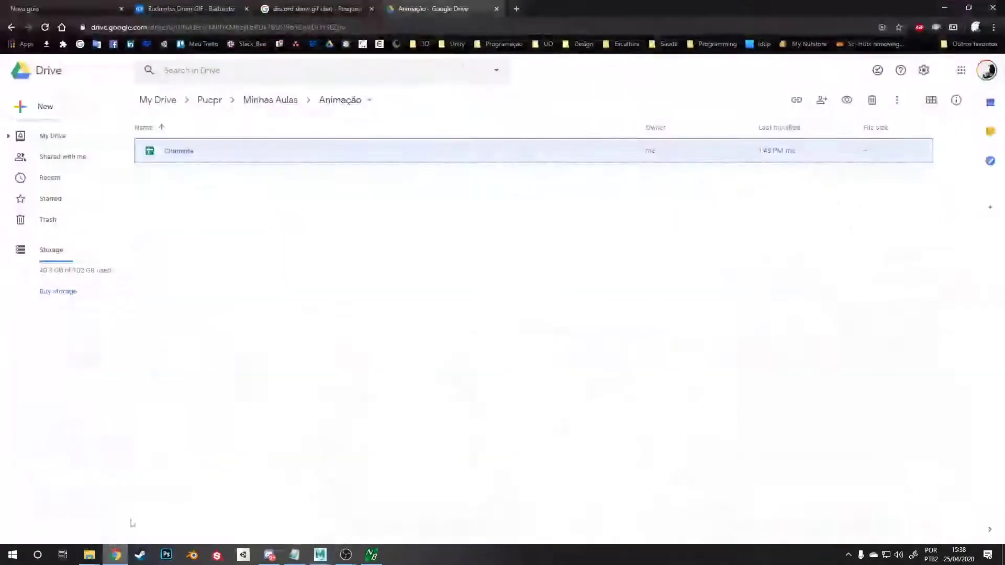
left_click(935, 10)
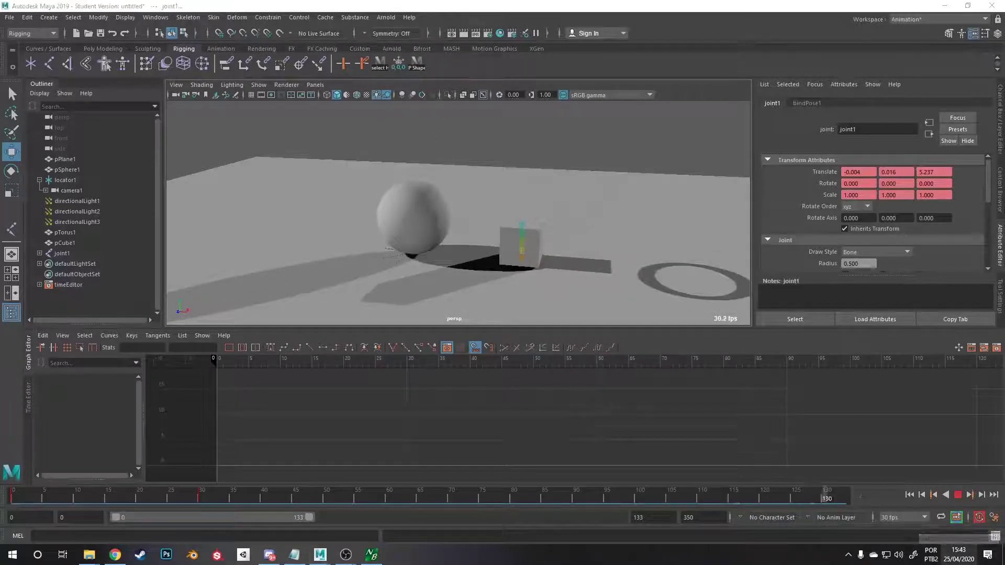
left_click(958, 555)
key("Escape")
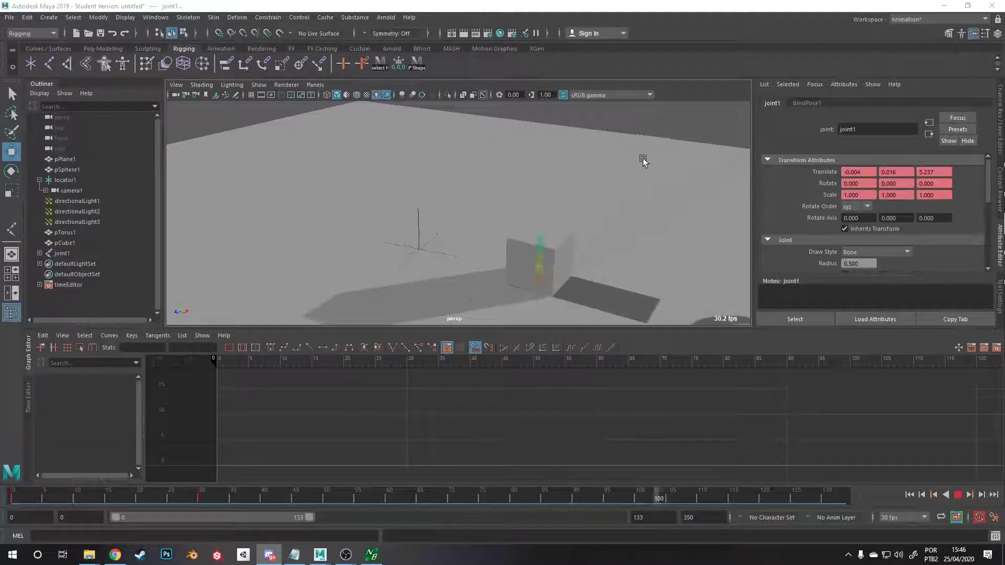
left_click(601, 96)
left_click(599, 95)
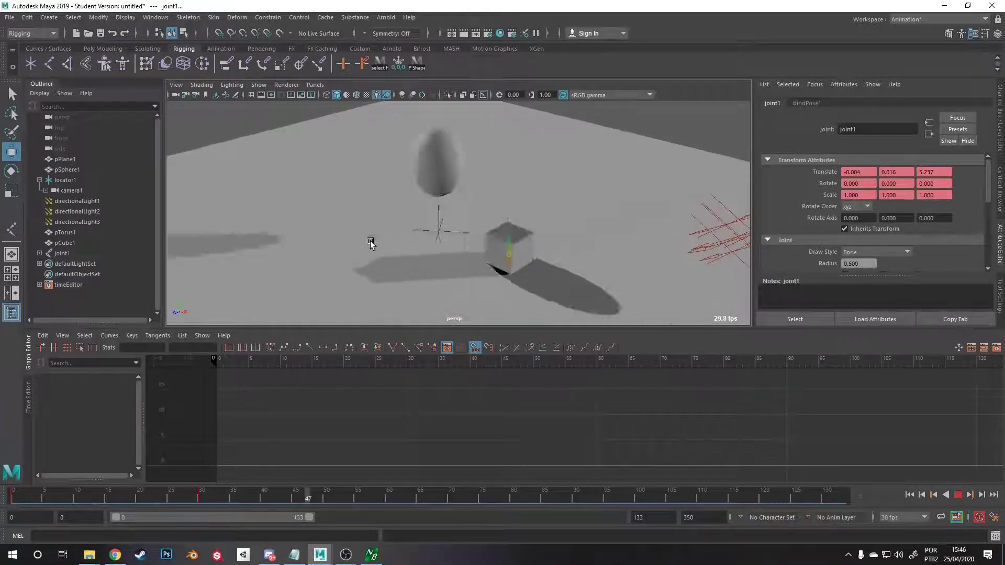
Stop the playback and unparent camera1 from locator1.
key("space")
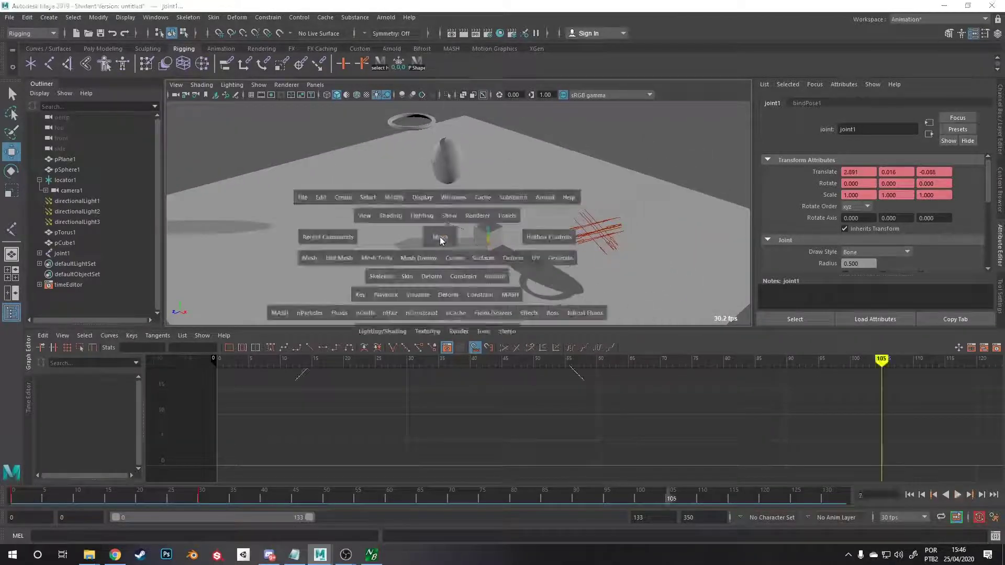
key("space")
key("Escape")
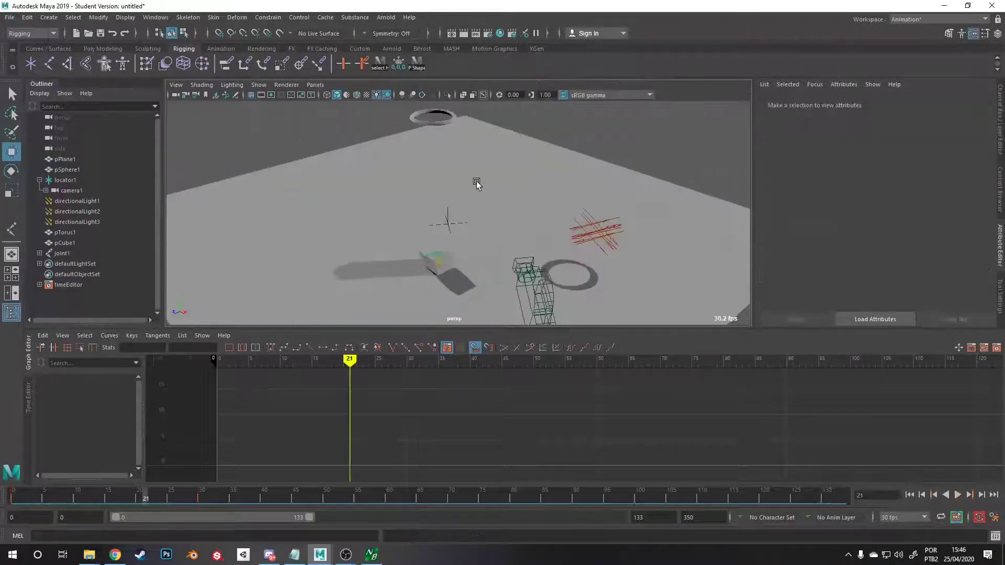
scroll(462, 262, "down", 3)
left_click(499, 267)
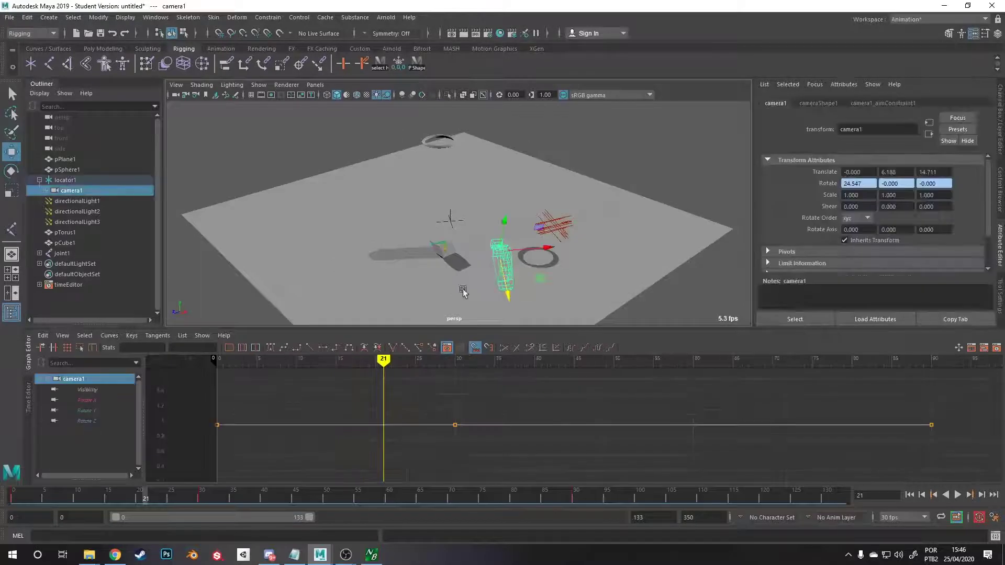
left_click_drag(409, 255, 221, 143, "alt")
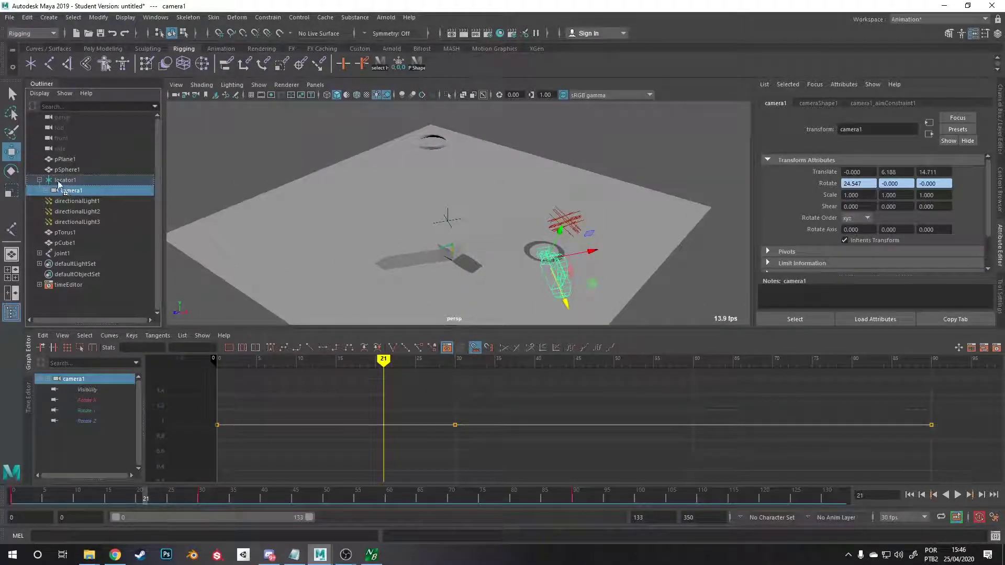
middle_click_drag(55, 177, 56, 177)
left_click_drag(602, 262, 264, 141, "alt")
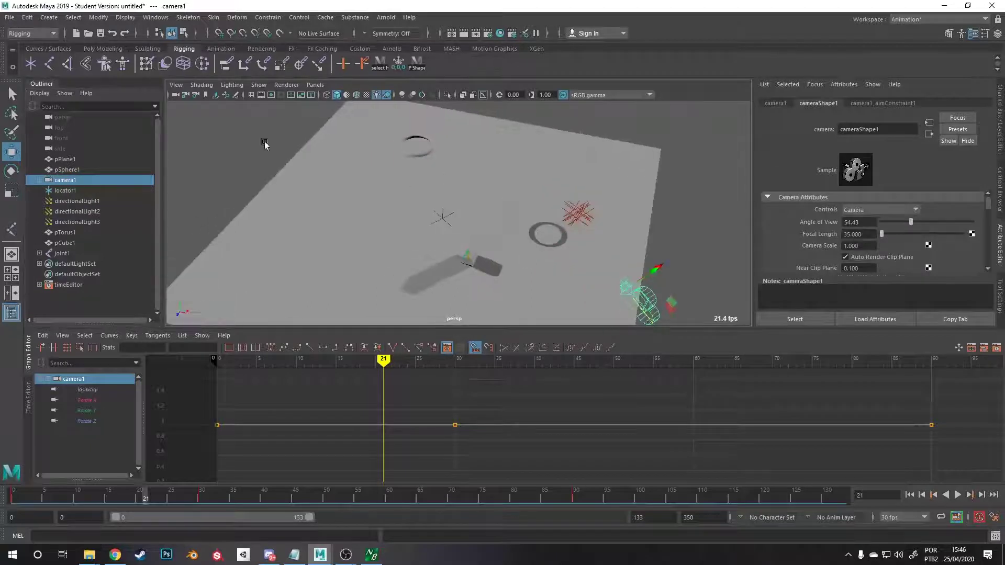
Create a NURBS circle at the origin, enlarge its radius, and reduce its sweep to an open arc of roughly half a circle.
left_click(59, 47)
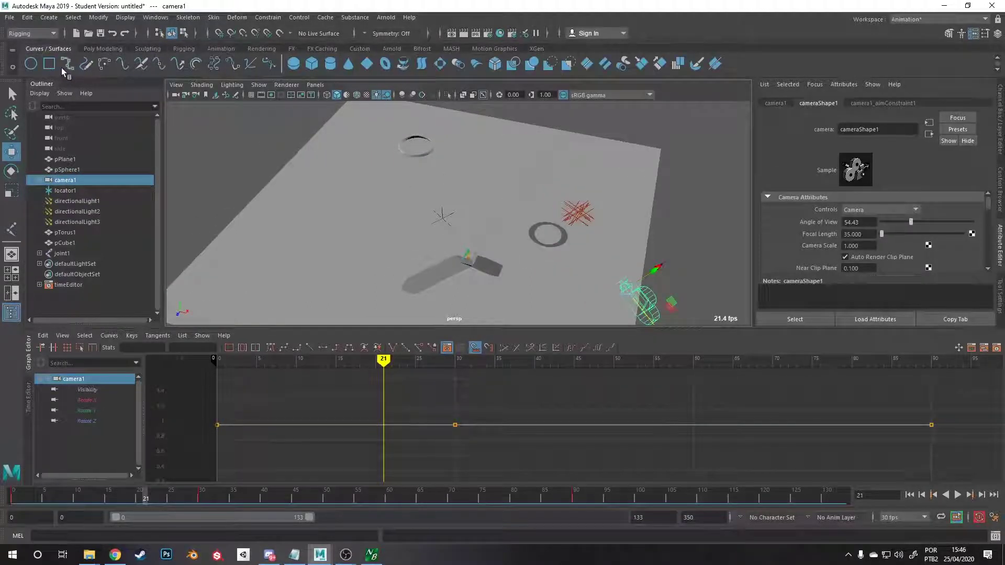
left_click(31, 64)
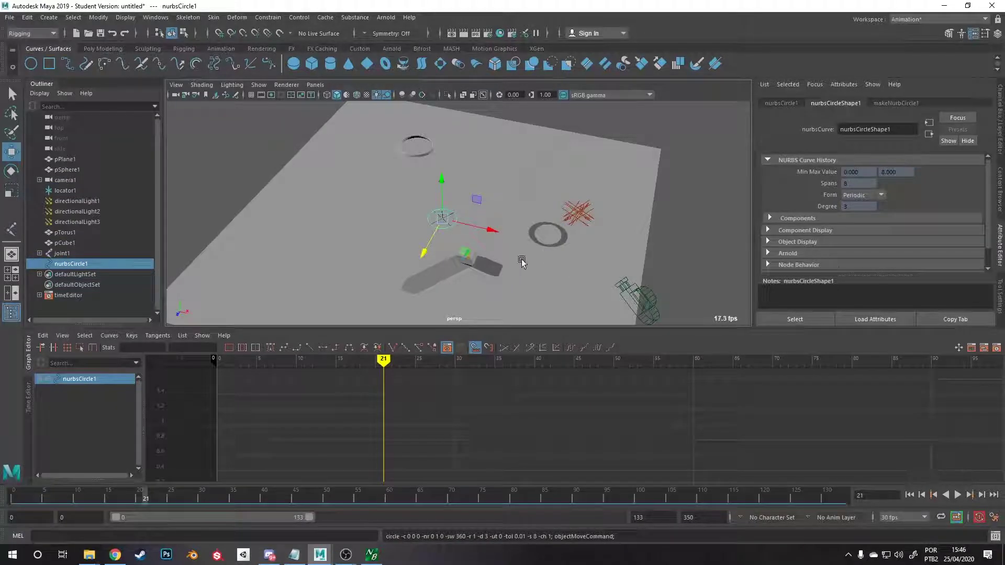
left_click(880, 104)
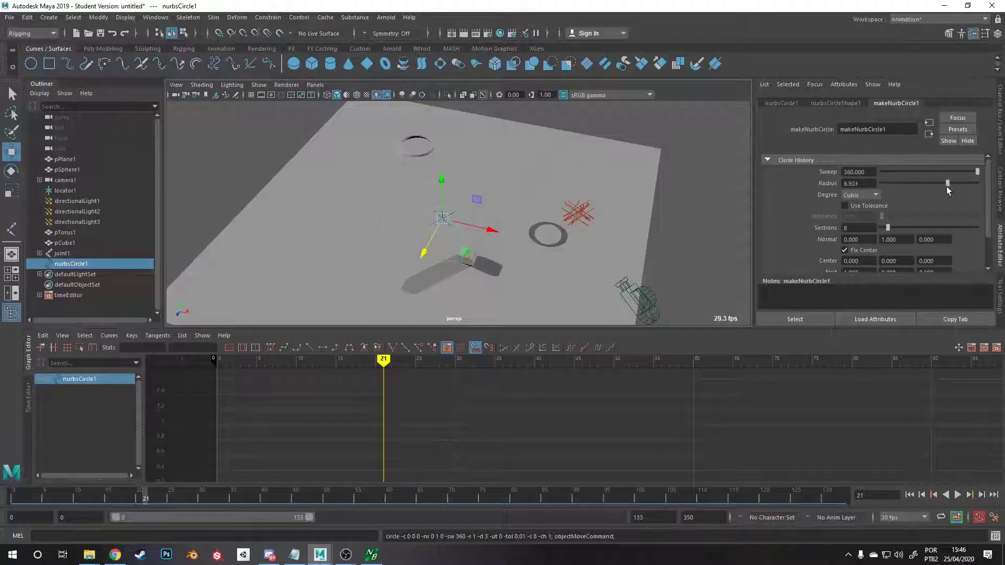
left_click_drag(943, 174, 913, 181)
Switch to the Animation menu set and try to attach camera1 to the nurbsCircle1 arc as a motion path.
left_click(639, 297)
left_click(455, 185, "shift")
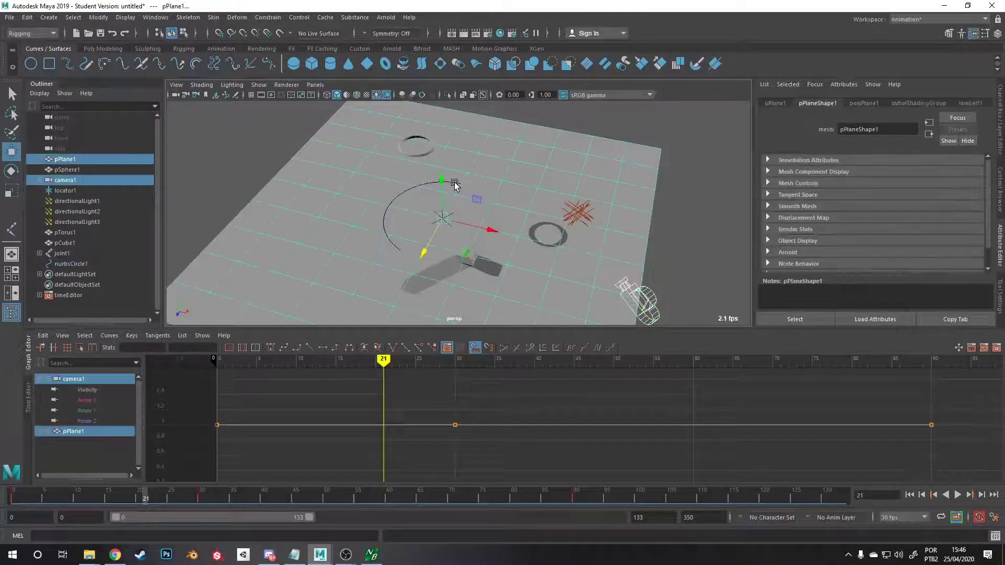
left_click(451, 187)
left_click(448, 188)
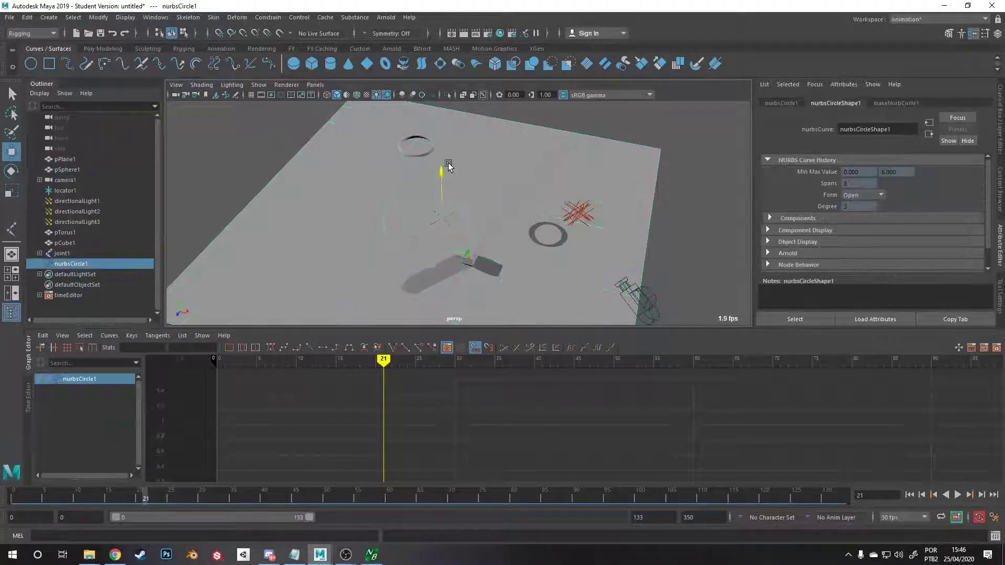
left_click_drag(445, 159, 616, 236, "alt")
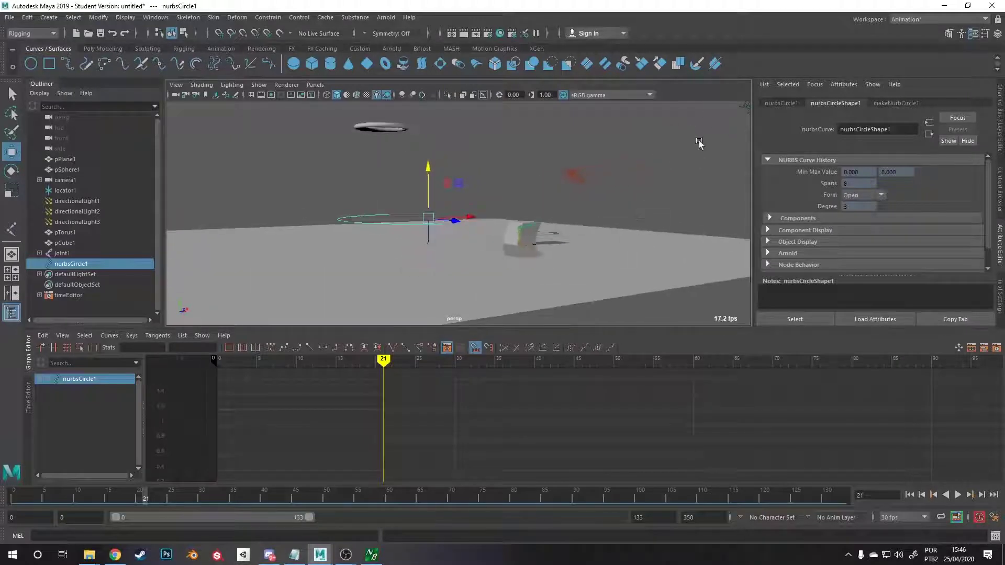
left_click(742, 107)
left_click(354, 218, "shift")
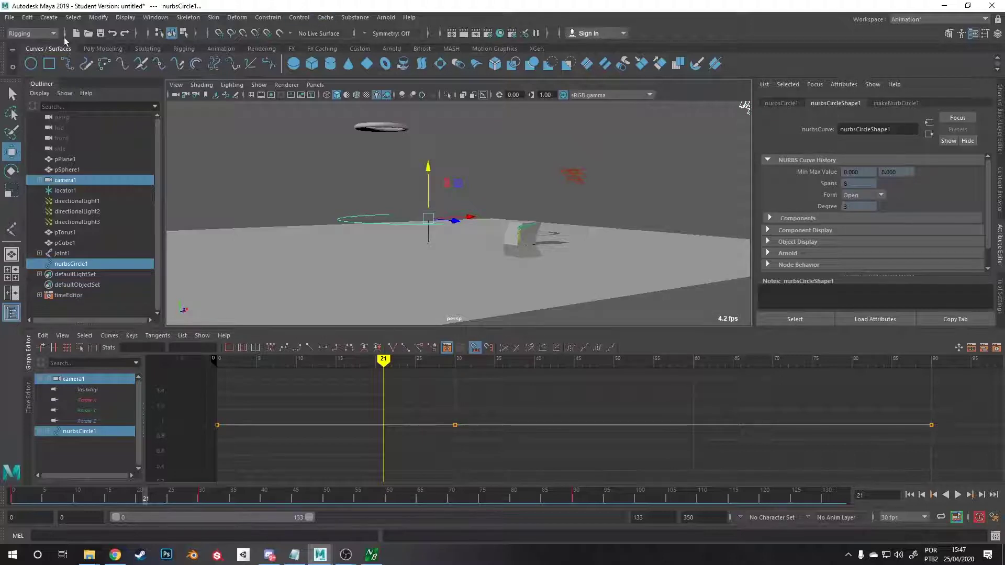
left_click(52, 33)
left_click(31, 63)
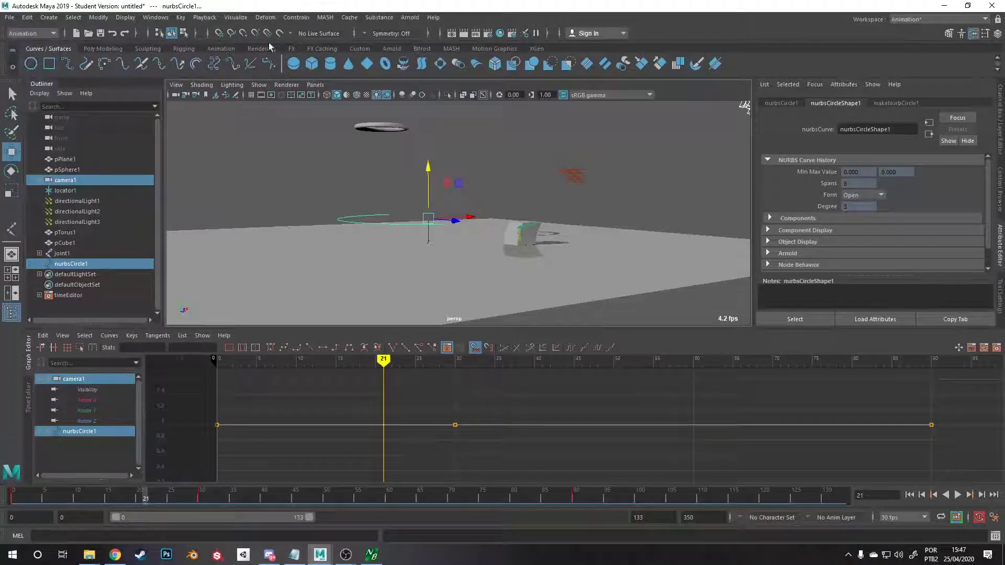
left_click(302, 21)
mouse_move(388, 110)
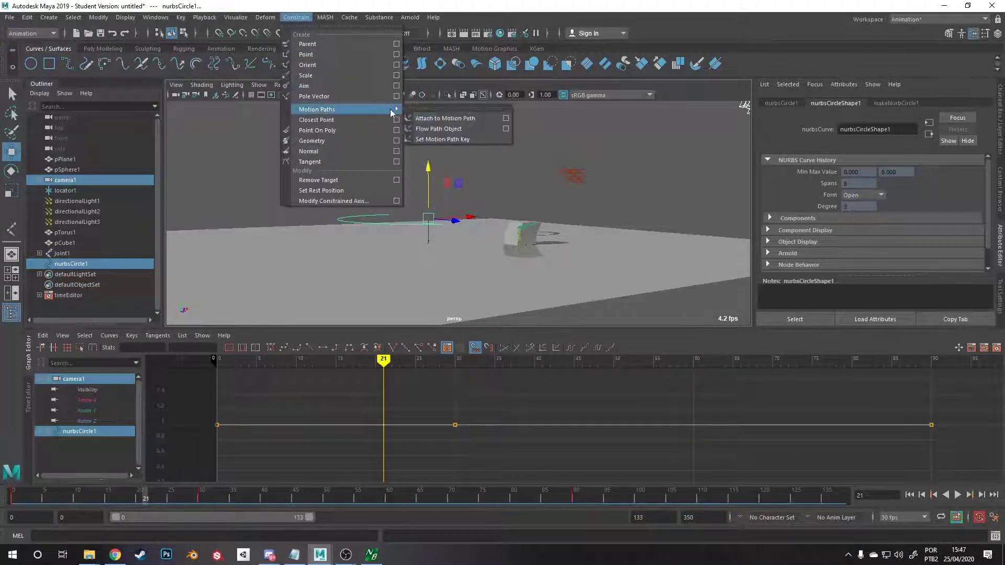
left_click(460, 127)
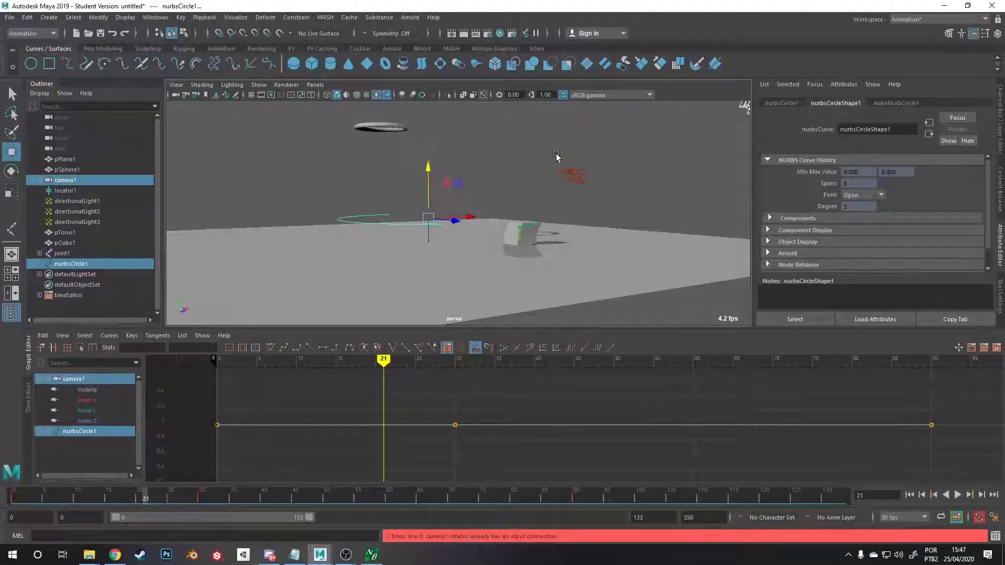
Delete the aim constraint camera1_aimConstraint1 from camera1 to free its rotation channels.
left_click_drag(559, 157, 567, 154, "alt")
left_click(704, 149)
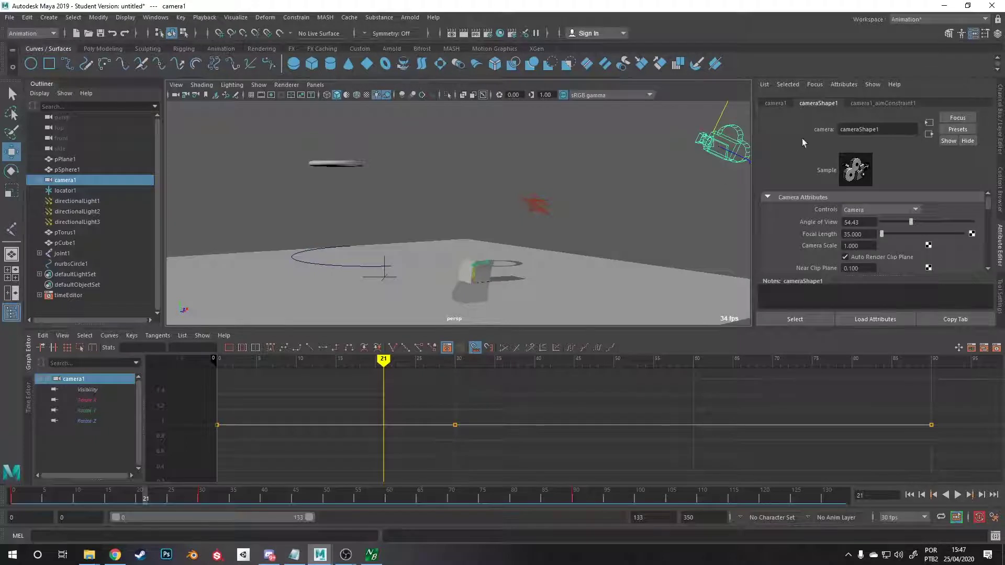
left_click(861, 105)
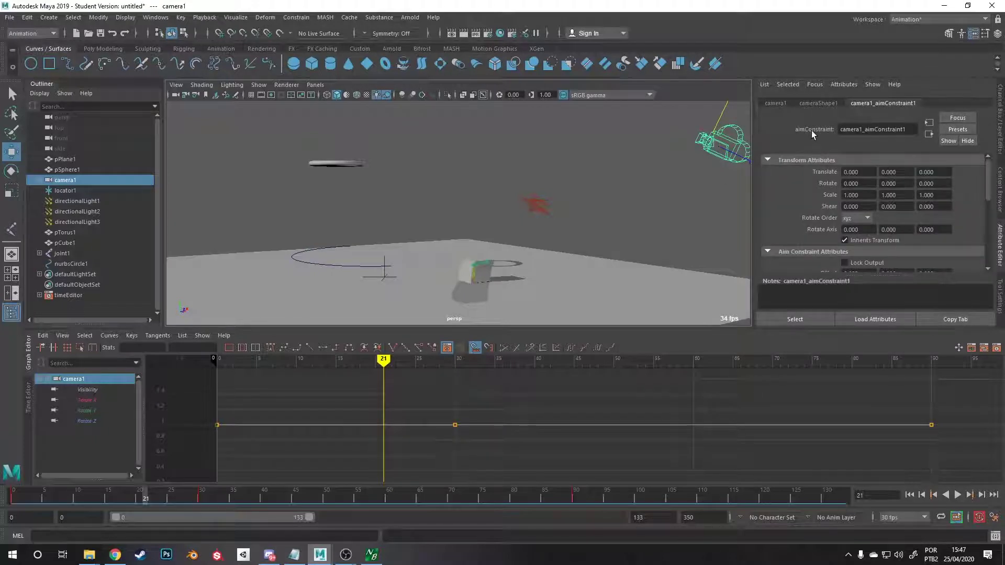
left_click(28, 18)
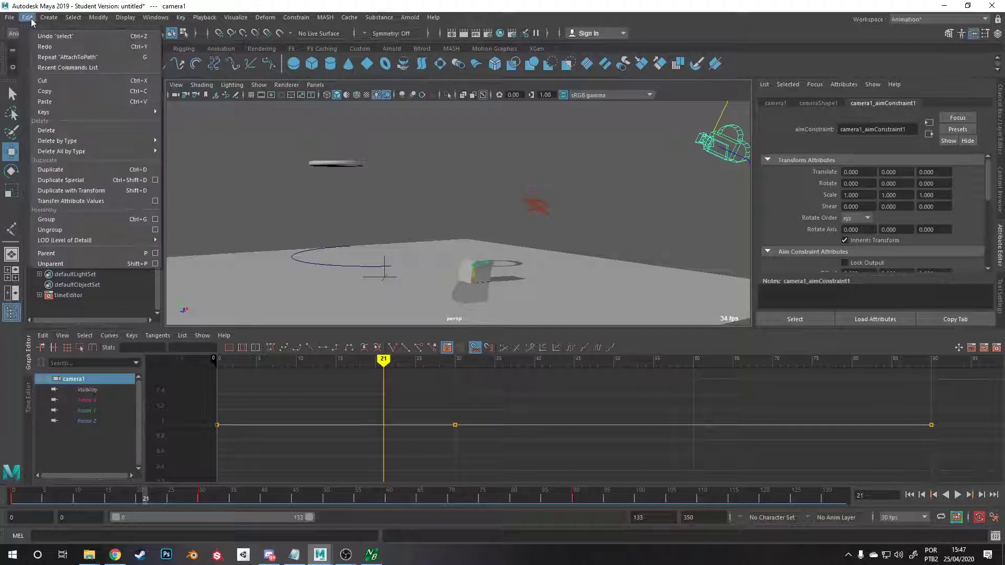
mouse_move(123, 139)
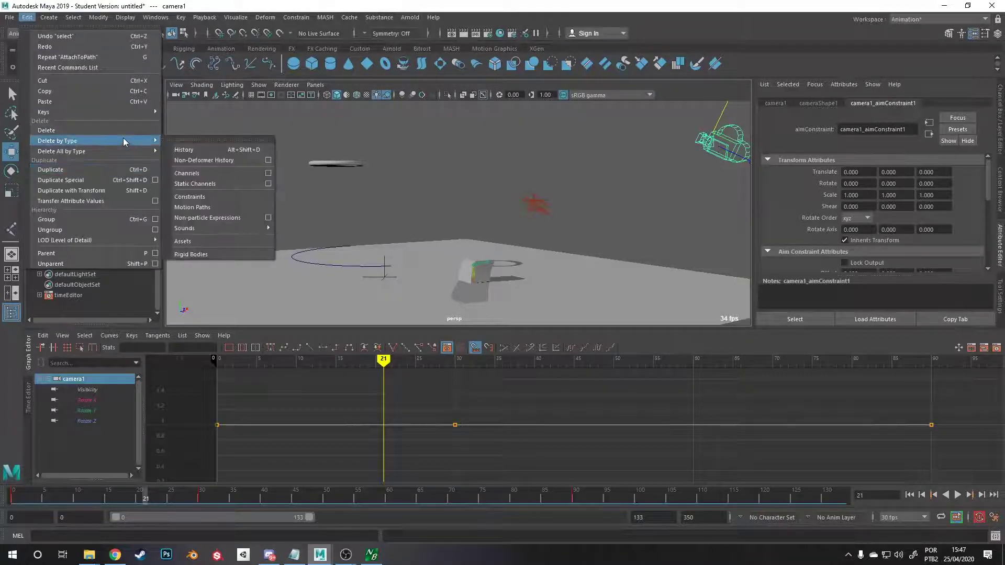
left_click(170, 146)
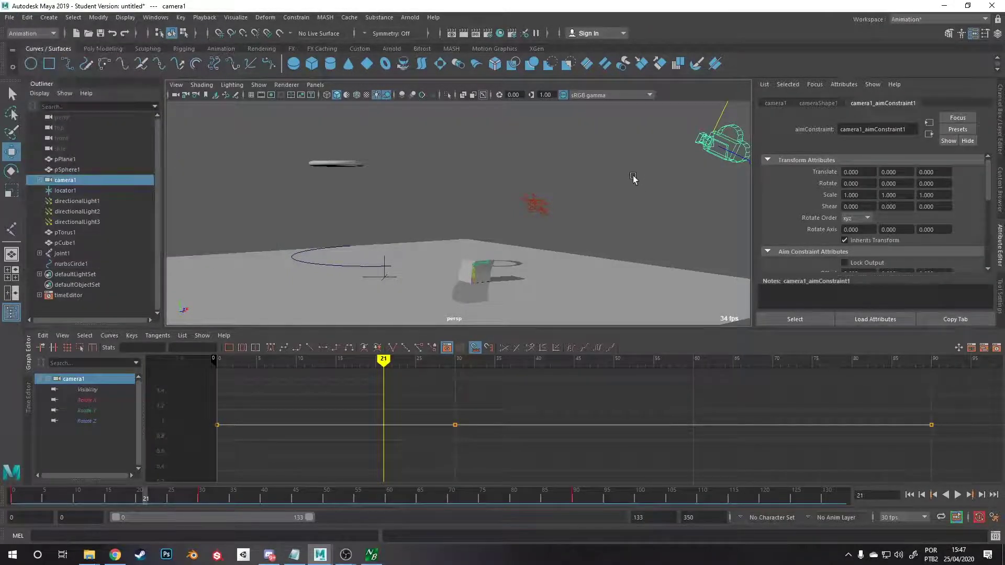
left_click(39, 180)
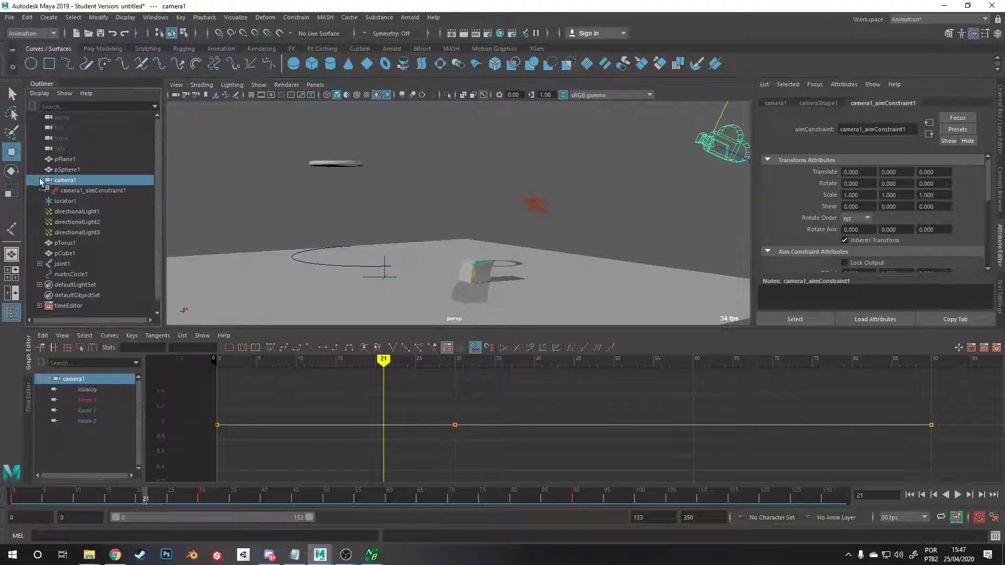
left_click(75, 192)
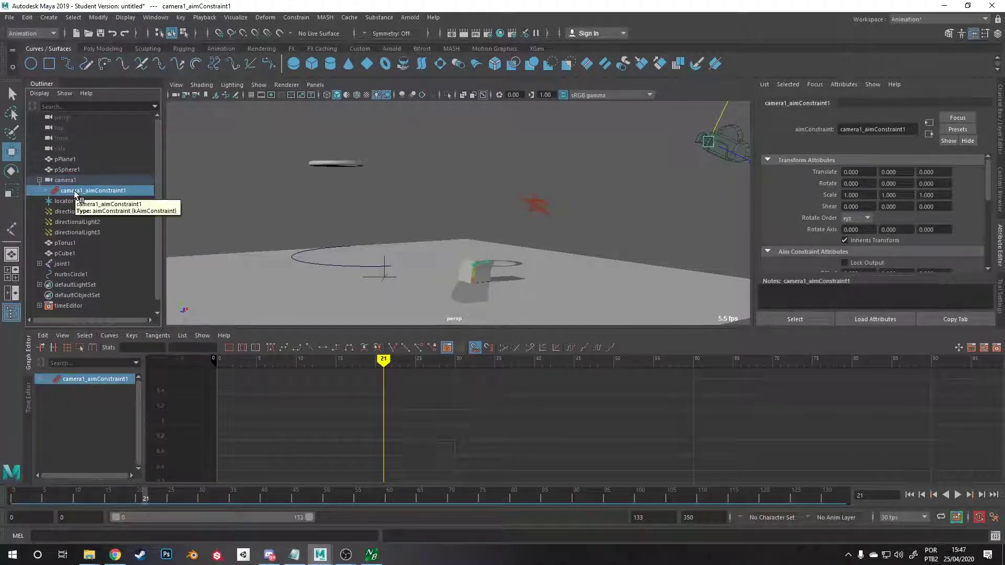
key("Delete")
Attach camera1 to the nurbsCircle1 arc with Attach to Motion Path.
left_click(703, 147)
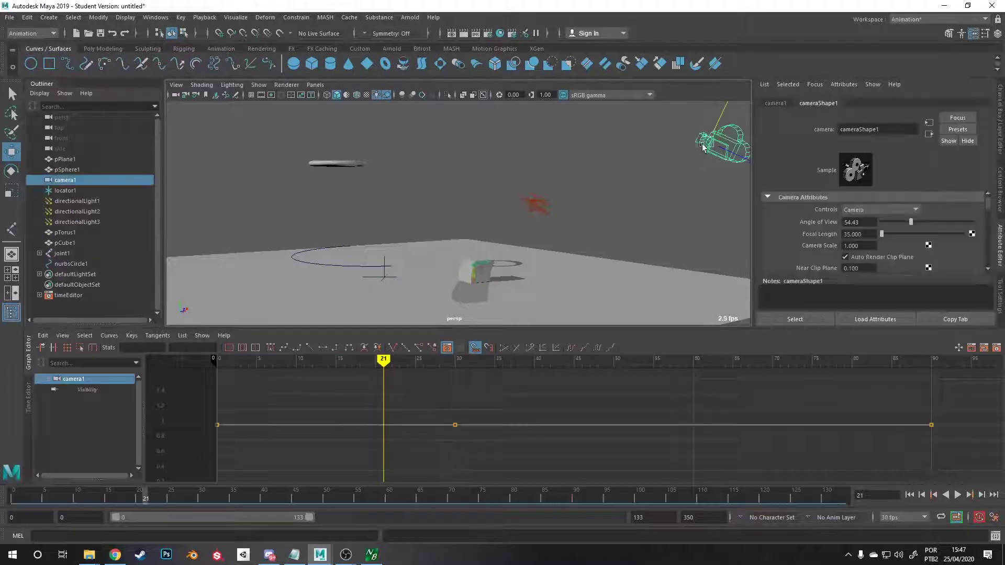
left_click_drag(378, 253, 356, 230, "alt")
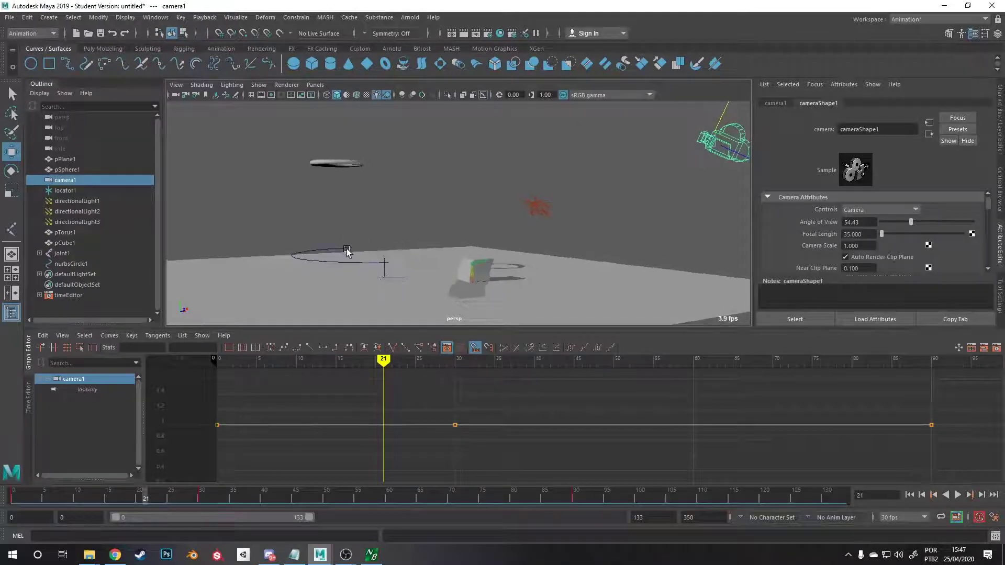
left_click(347, 252, "shift")
left_click(305, 19)
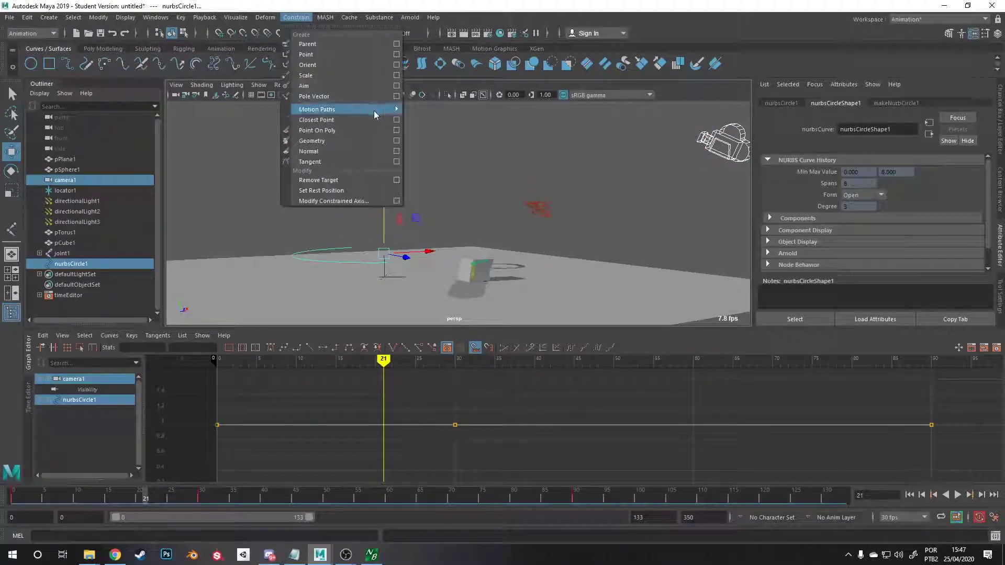
mouse_move(373, 111)
left_click(446, 118)
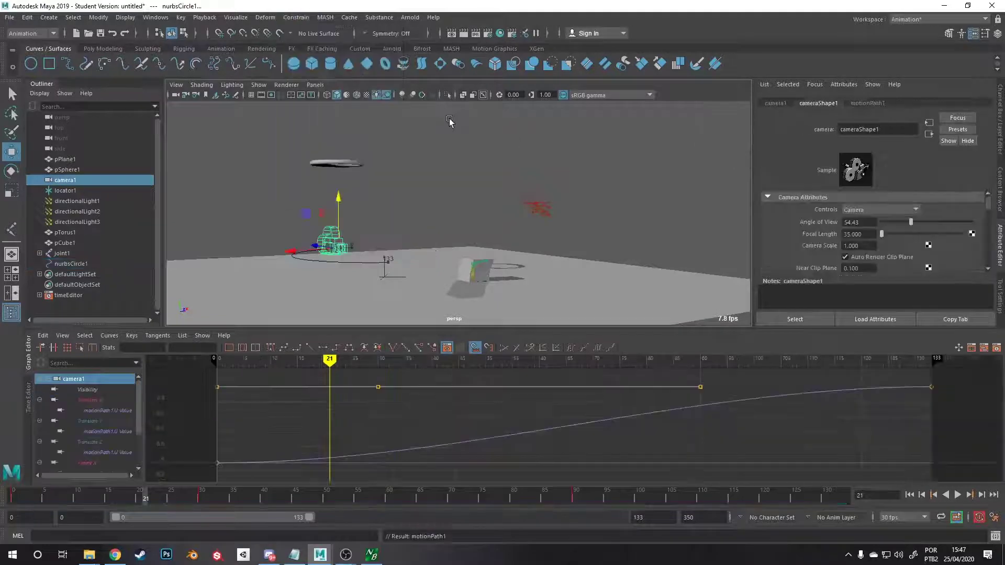
Scrub the timeline to frame 45 to check how camera1 travels along the arc.
left_click_drag(450, 161, 412, 189, "alt")
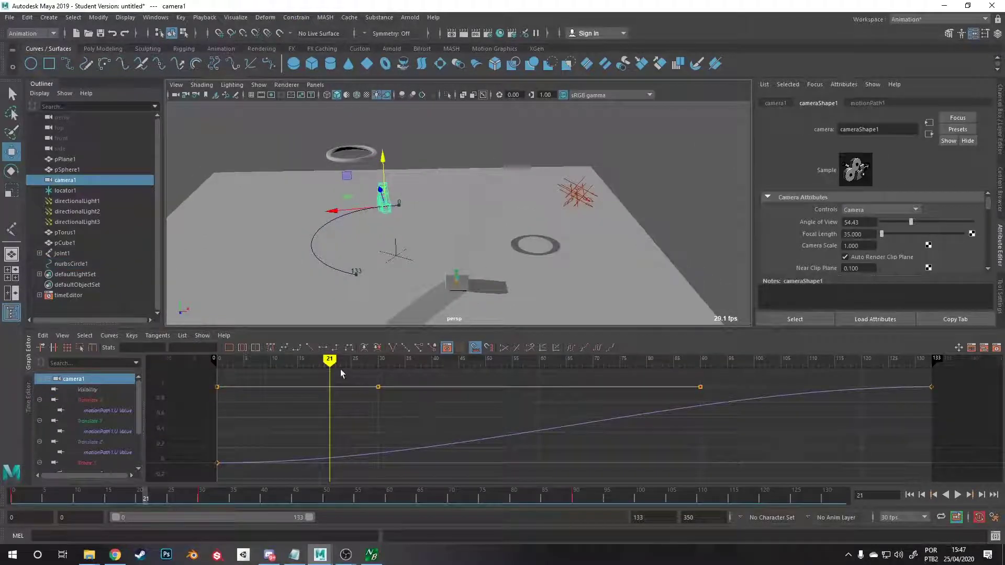
mouse_move(340, 366)
left_mouse_down()
mouse_move(647, 366)
mouse_move(325, 366)
mouse_move(796, 366)
mouse_move(816, 355)
mouse_move(301, 354)
mouse_move(827, 355)
mouse_move(330, 355)
mouse_move(478, 354)
mouse_move(394, 355)
left_mouse_up()
key("Escape")
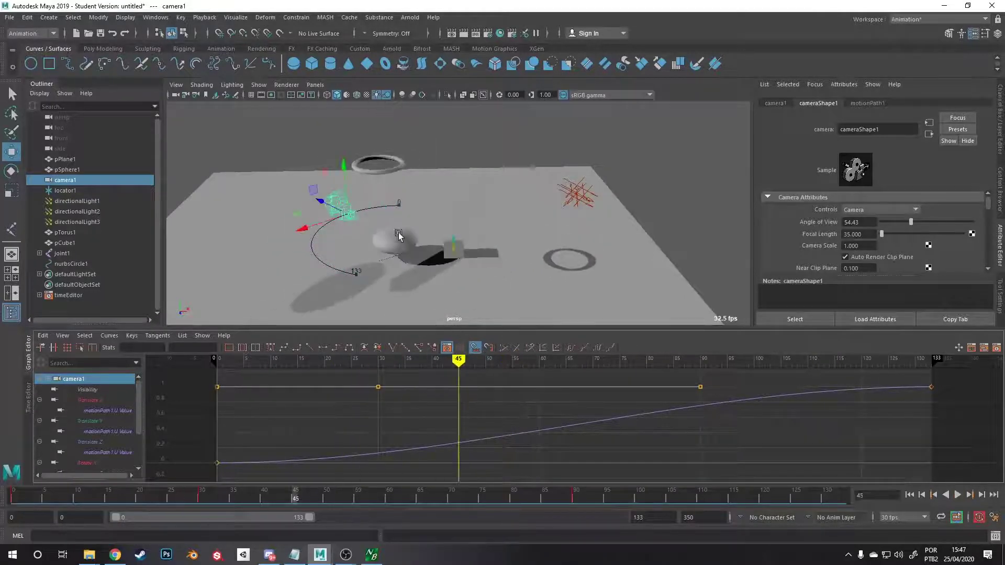
left_click(304, 17)
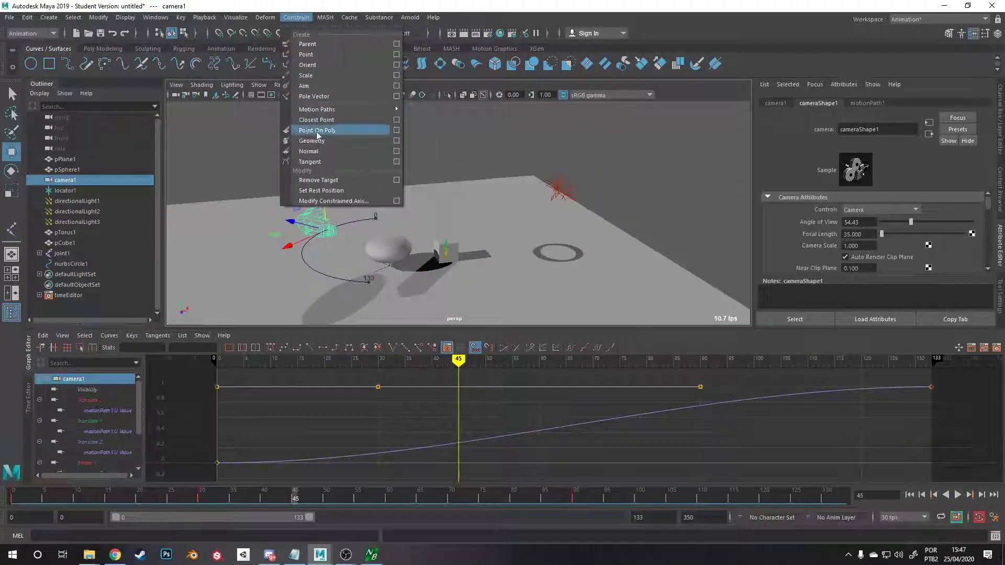
mouse_move(346, 108)
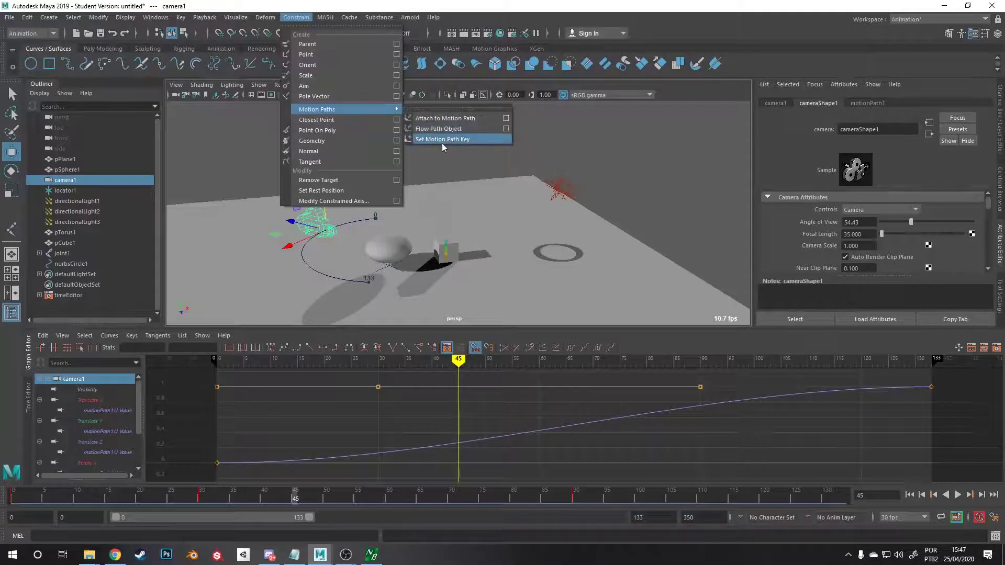
left_click(333, 225)
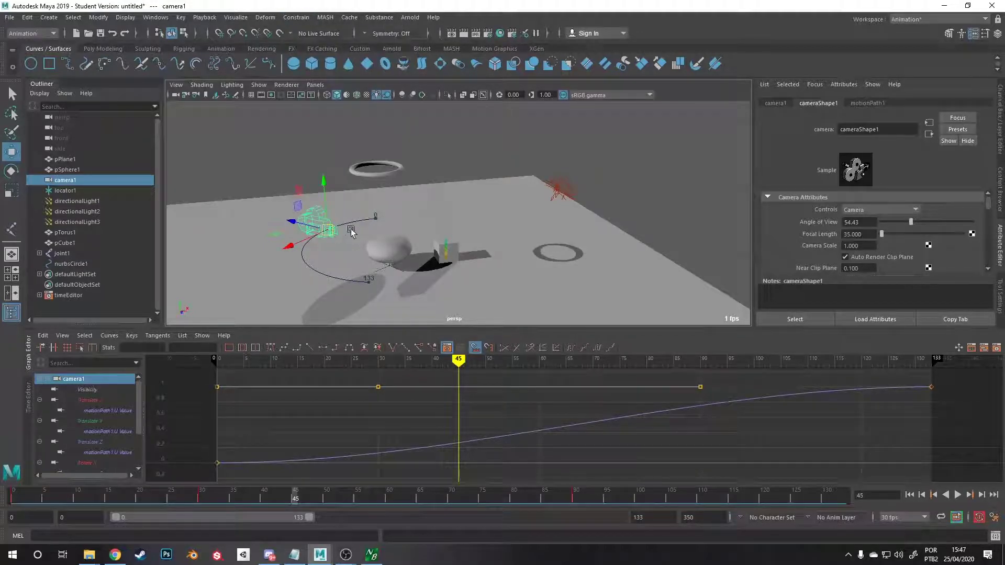
key("ctrl+z")
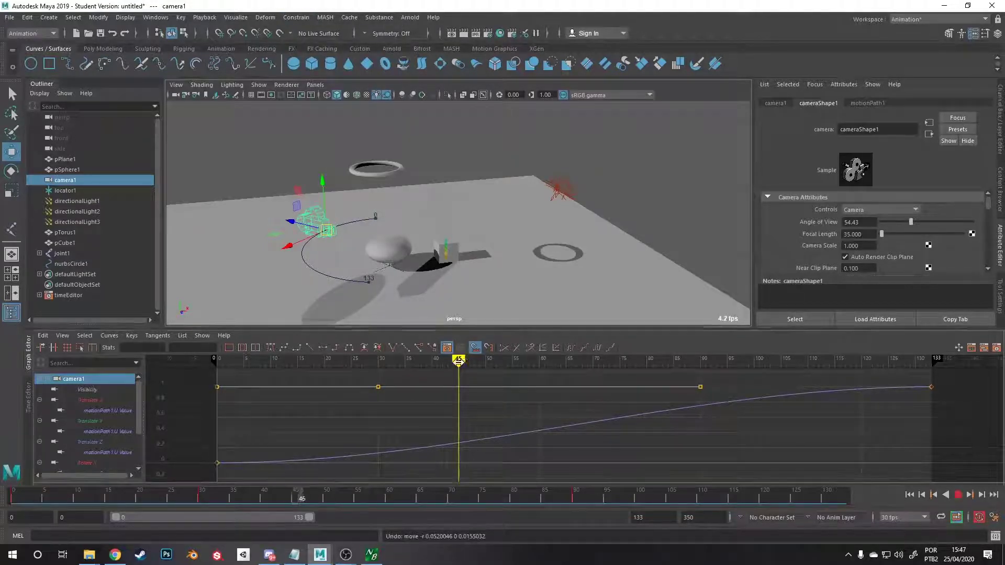
Play the animation, inspect the arc from several angles, and scrub to frame 114 to check the camera's orientation along the path.
key("alt+v")
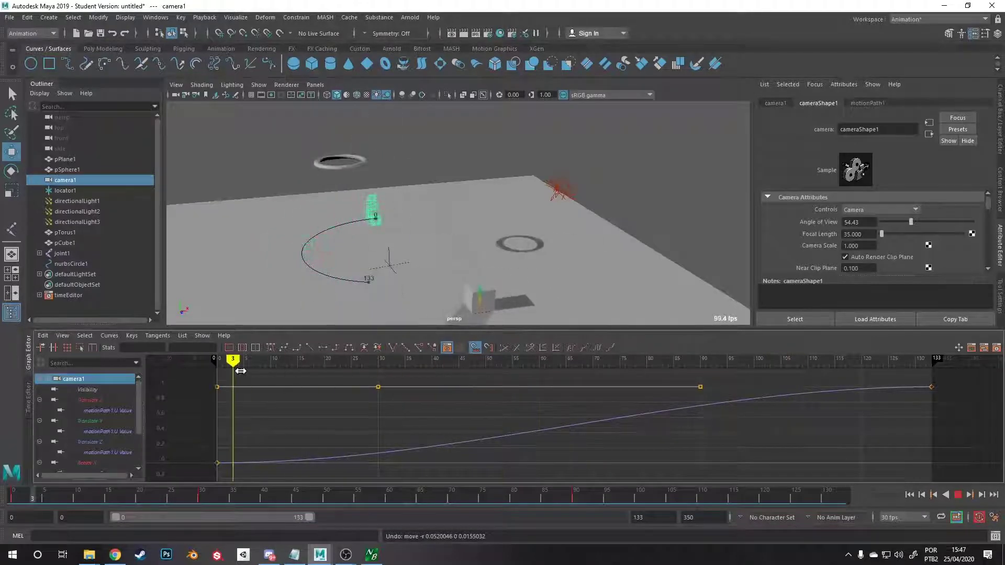
key("alt+v")
left_click_drag(345, 314, 348, 241, "alt")
left_click(366, 209)
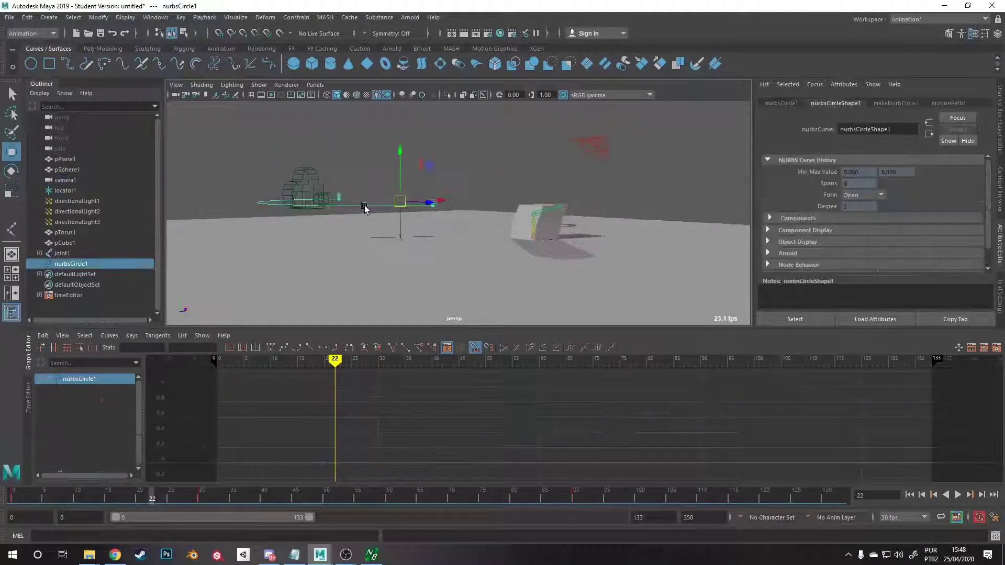
left_click_drag(365, 209, 353, 299, "alt")
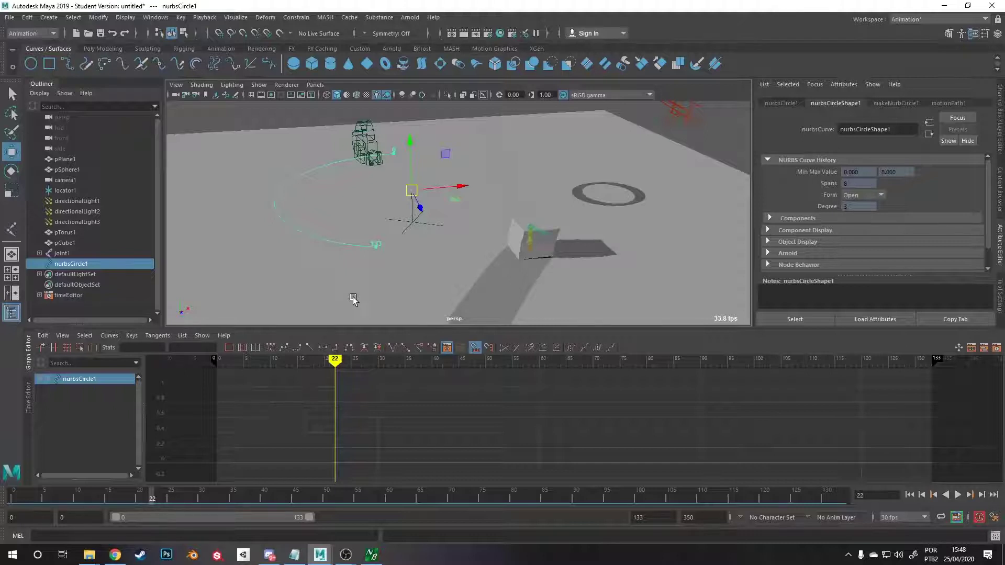
left_click_drag(353, 299, 400, 255, "alt")
left_click_drag(335, 361, 829, 362)
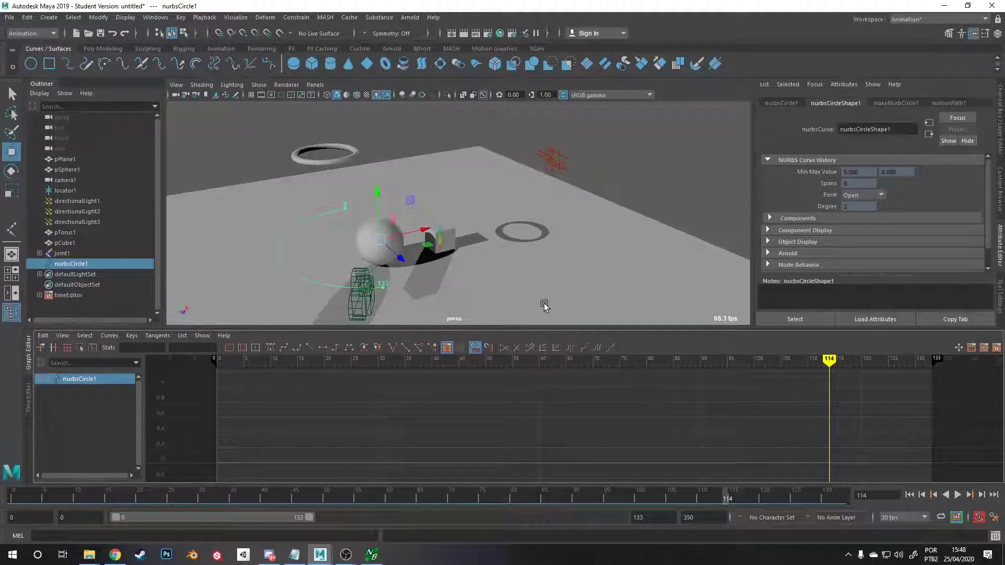
Review camera1's motionPath1 attributes, inspect the camera on the arc from several angles, and scrub to frame 88.
left_click(361, 272)
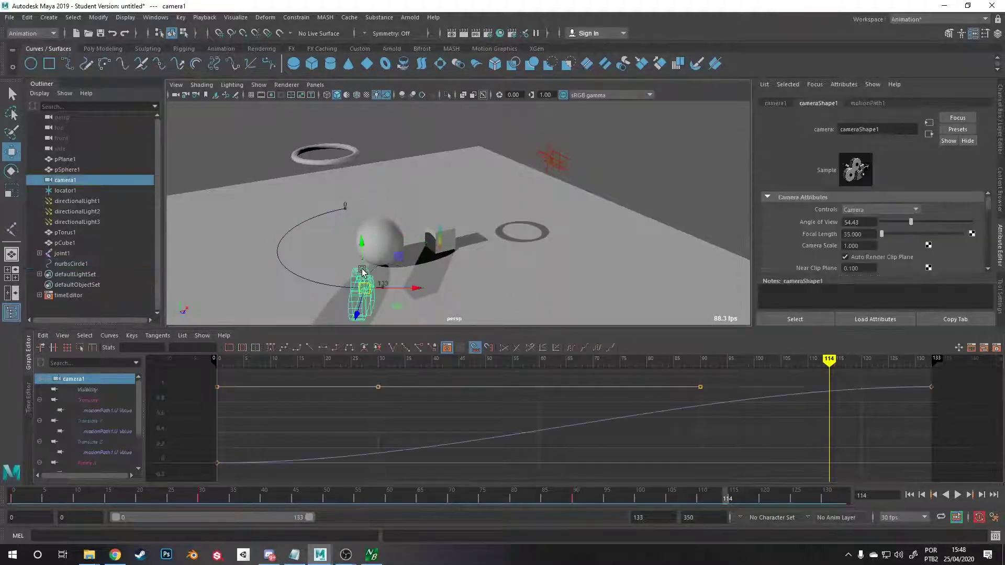
left_click(867, 104)
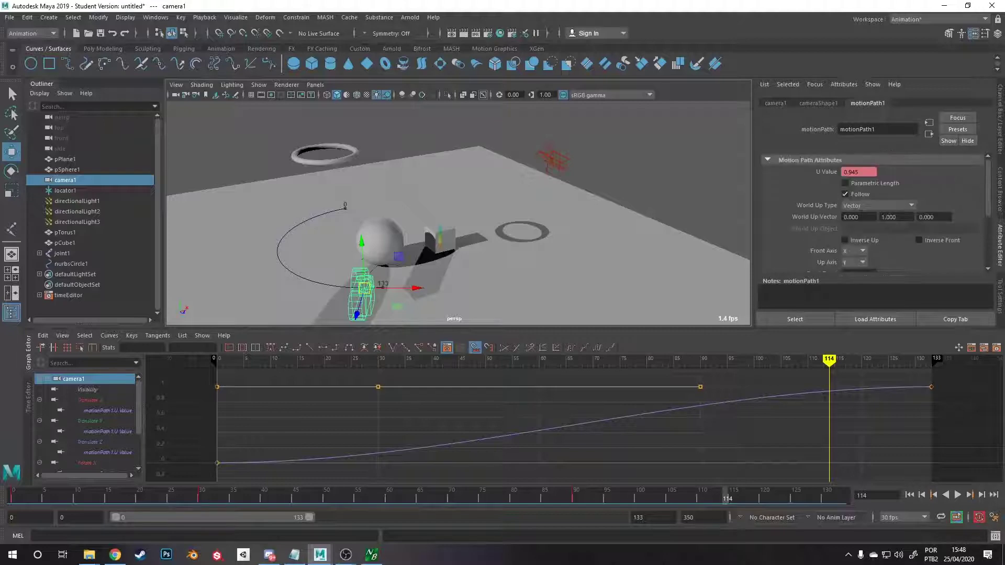
scroll(934, 257, "down", 3)
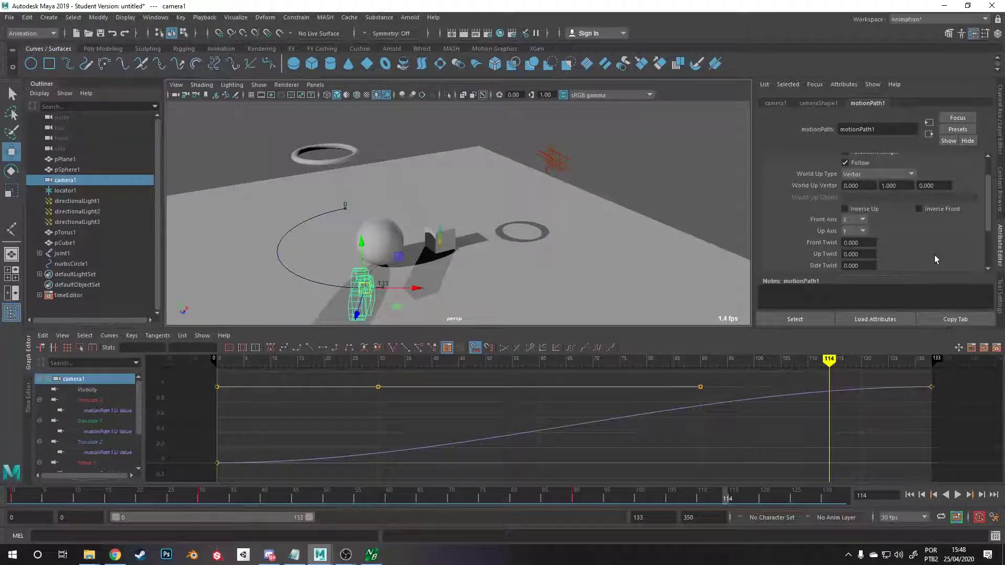
scroll(911, 221, "up", 3)
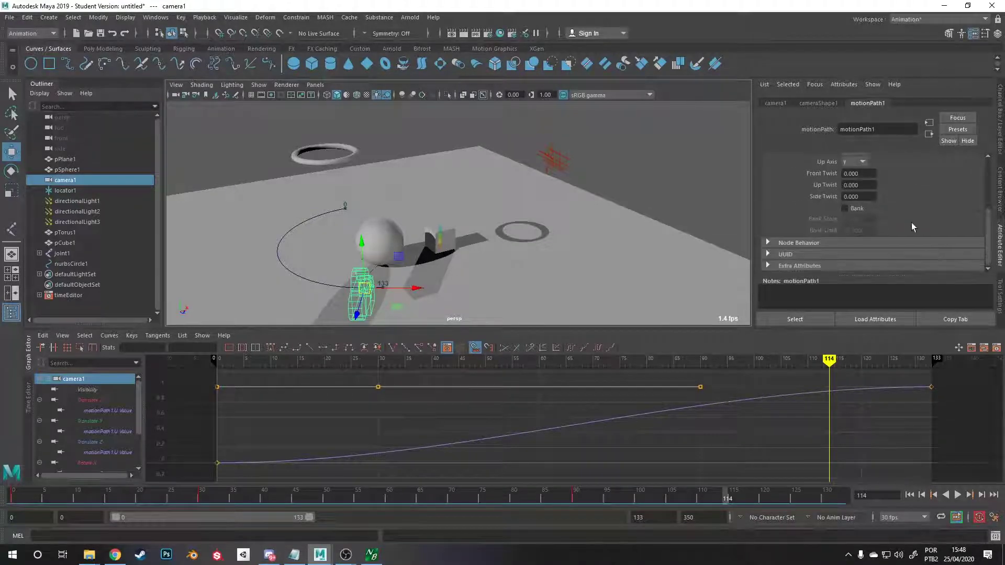
scroll(913, 224, "up", 1)
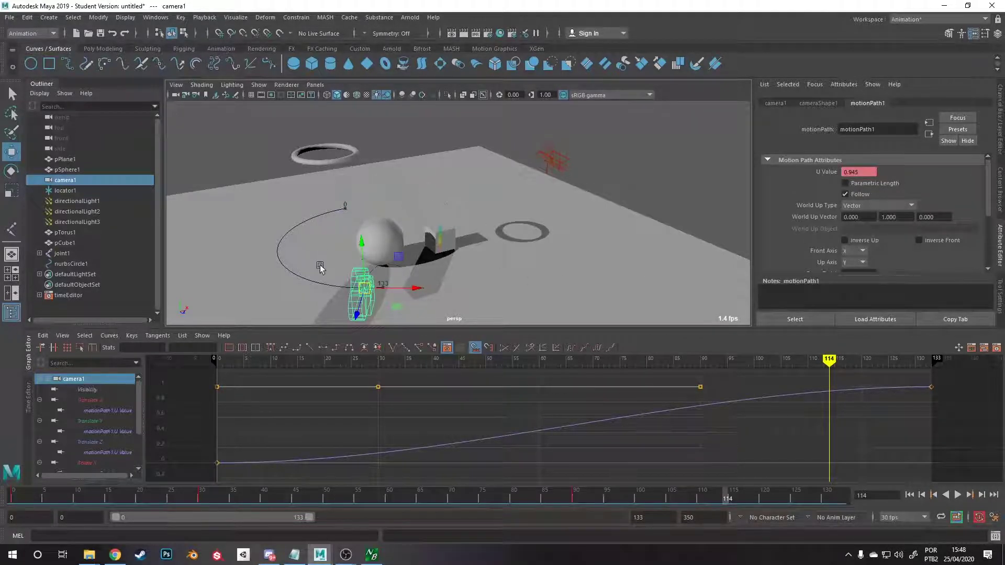
left_click_drag(320, 267, 286, 236, "alt")
left_click_drag(404, 249, 346, 173, "alt")
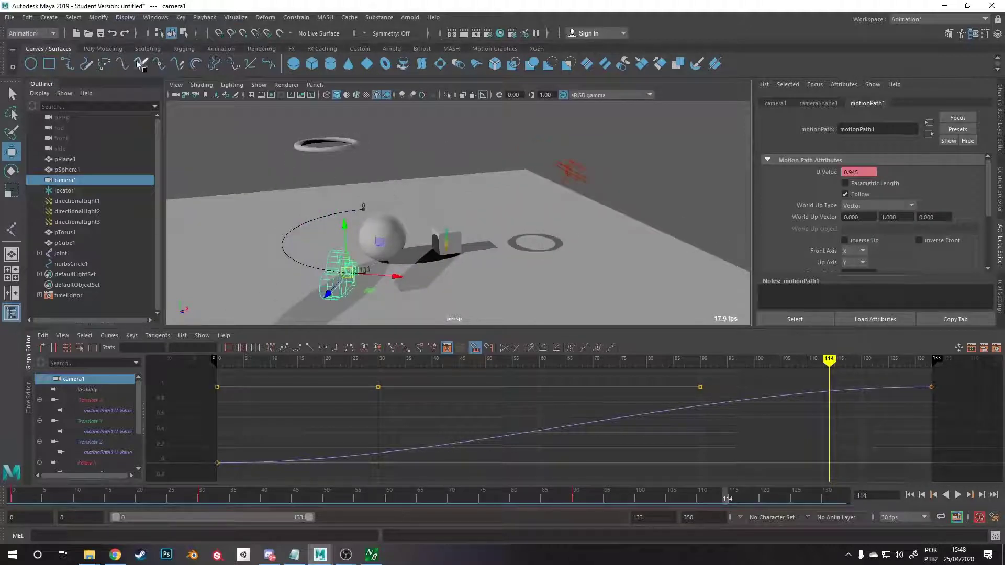
left_click_drag(387, 219, 397, 241, "alt")
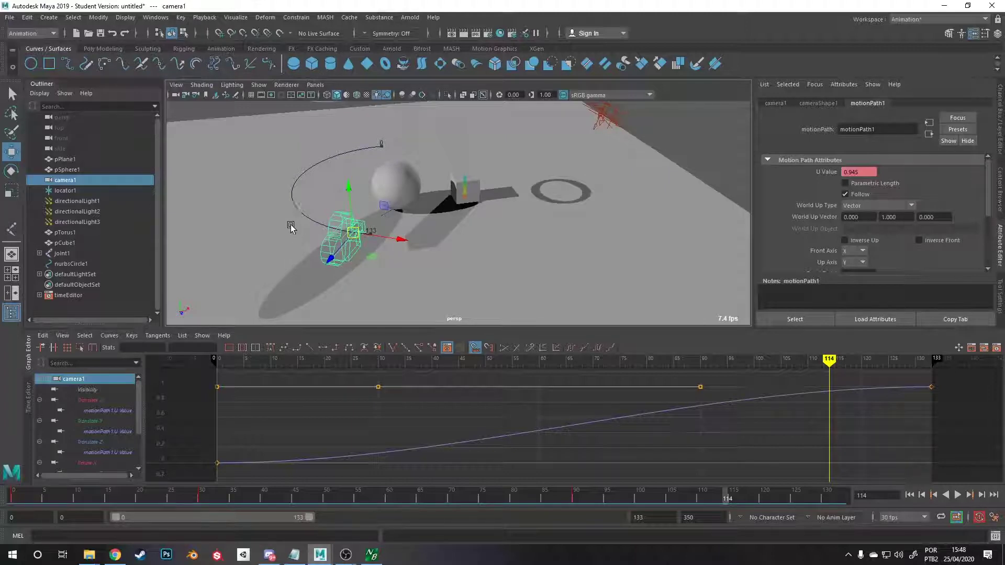
mouse_move(292, 226)
left_mouse_down("alt")
mouse_move(314, 218)
mouse_move(302, 224)
left_mouse_up("alt")
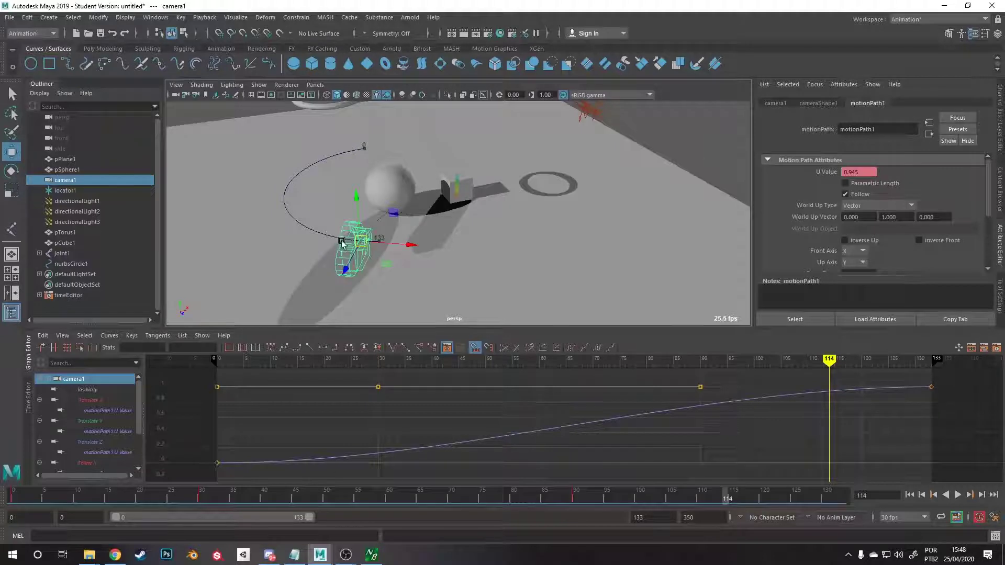
mouse_move(829, 387)
left_mouse_down()
mouse_move(246, 387)
mouse_move(729, 406)
mouse_move(790, 400)
mouse_move(227, 453)
mouse_move(637, 448)
mouse_move(789, 431)
mouse_move(394, 426)
mouse_move(813, 421)
mouse_move(686, 424)
left_mouse_up()
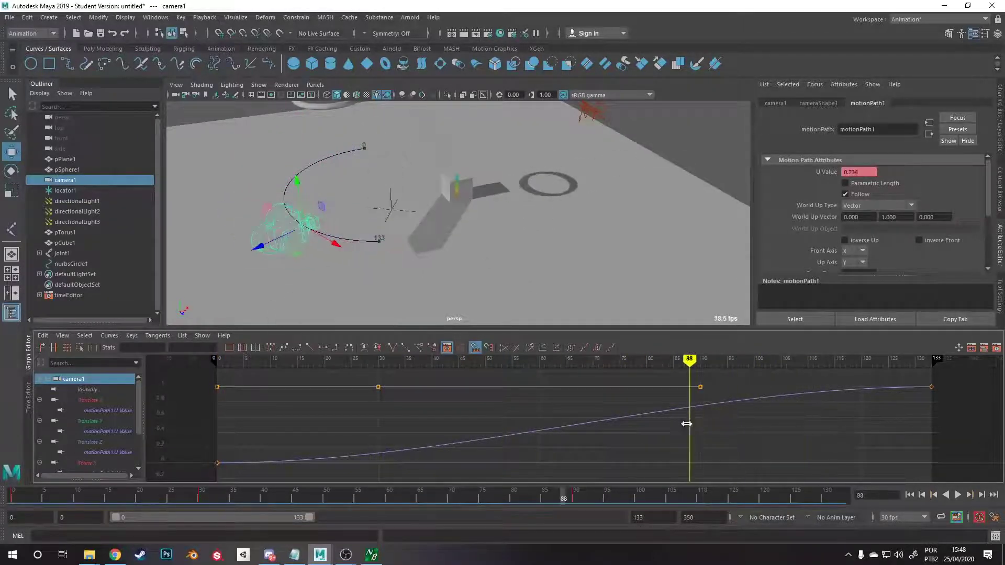
Try Y as the Front Axis of motionPath1, and return it to X.
left_click(861, 251)
left_click(857, 262)
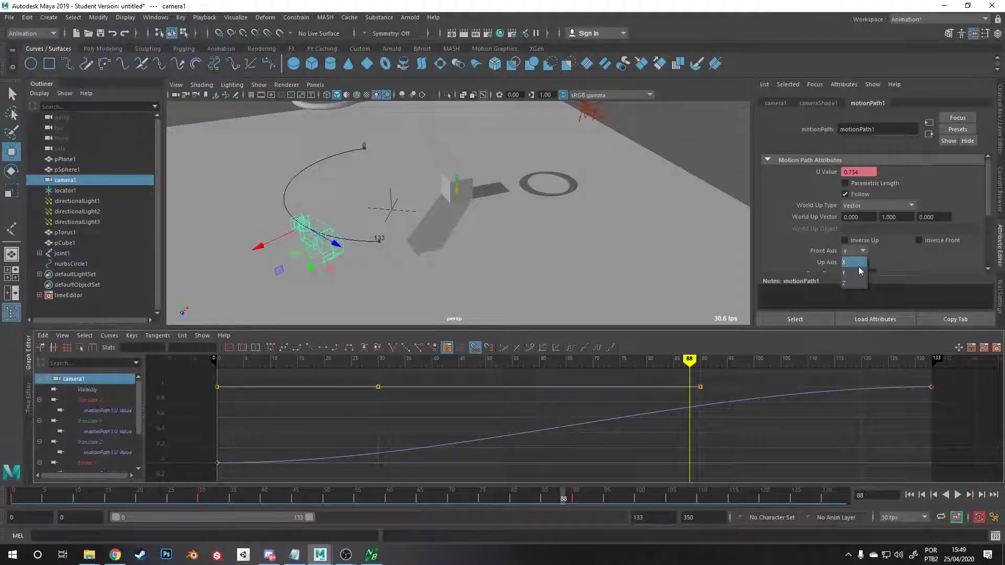
left_click(858, 265)
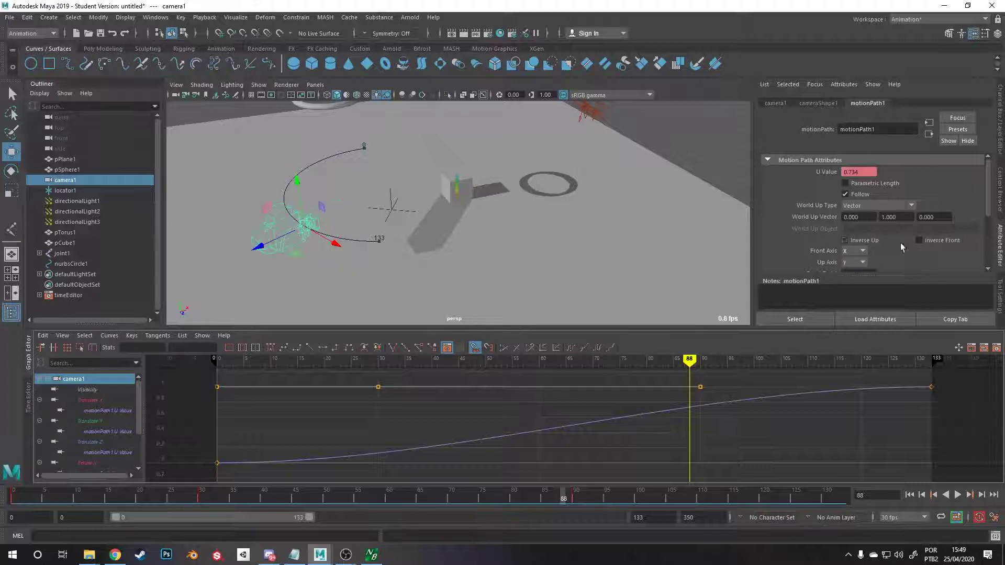
Enable Inverse Front on motionPath1 and set its Front Axis to Z, checking the camera's orientation at frame 77.
left_click(934, 243)
left_click(853, 251)
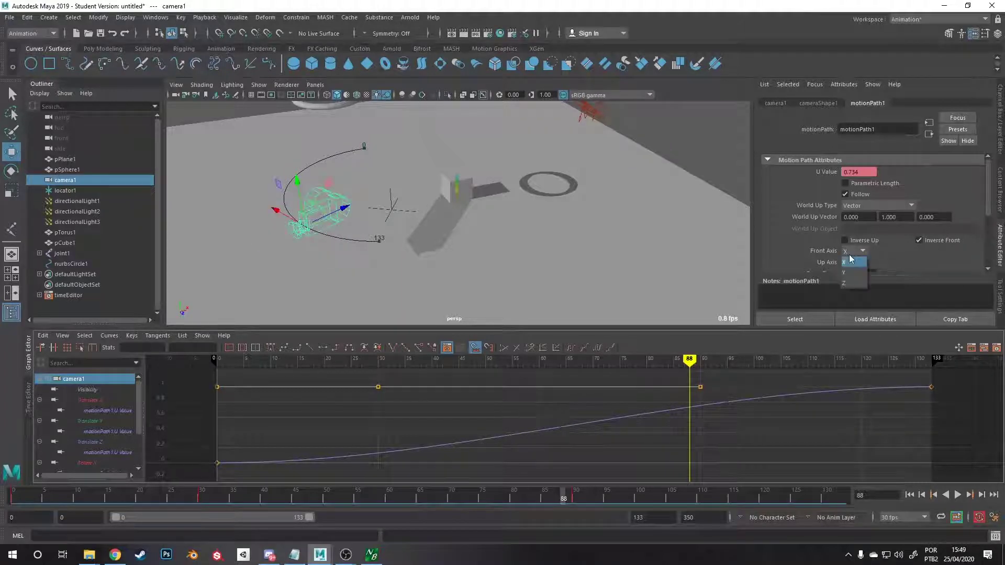
left_click(853, 274)
left_click_drag(325, 232, 278, 230, "alt")
mouse_move(689, 359)
left_mouse_down()
mouse_move(388, 359)
mouse_move(637, 358)
left_mouse_up()
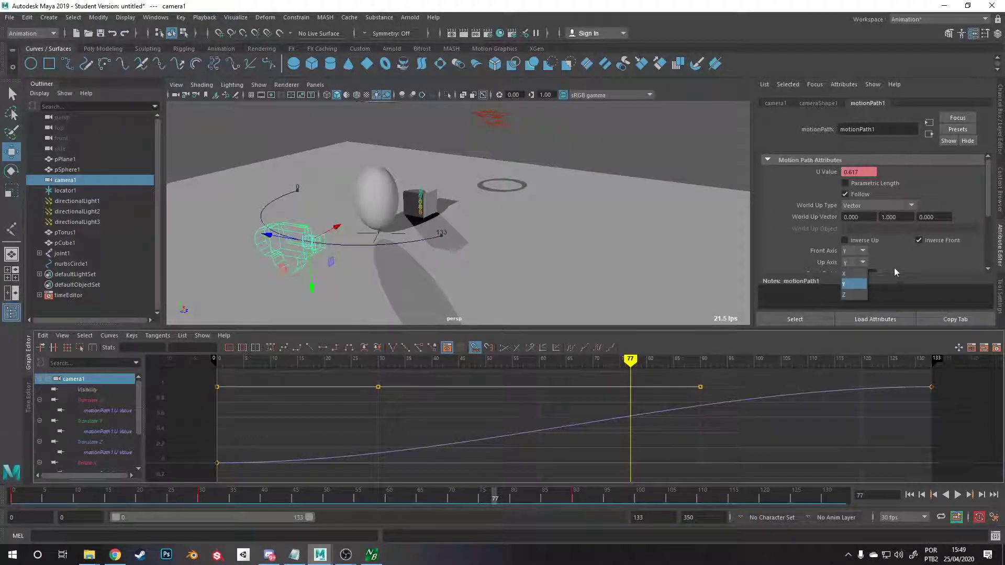
left_click(862, 251)
left_click(852, 283)
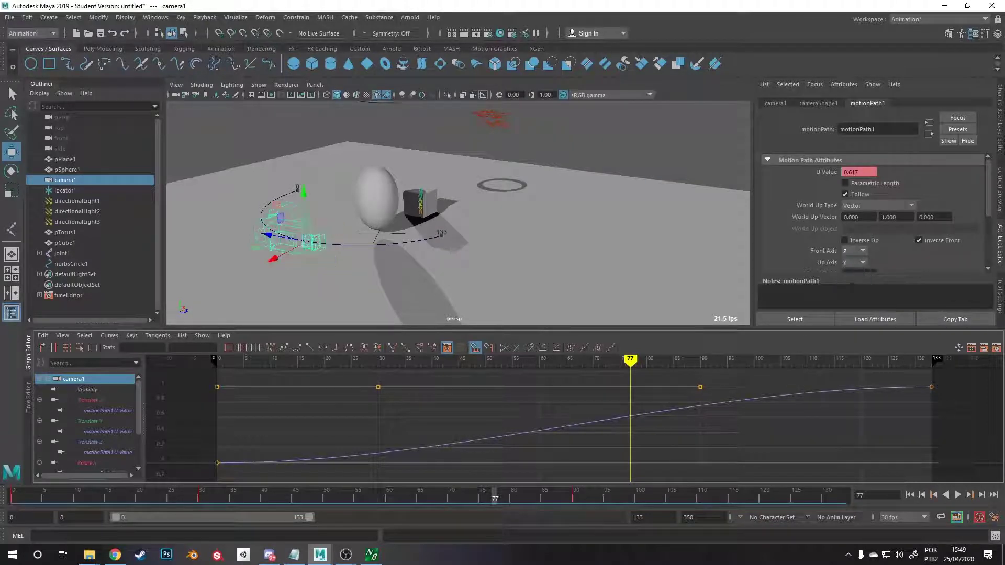
Play the animation and scrub through frames 48, 44 and 111 to check camera1's orientation along the arc.
key("alt+v")
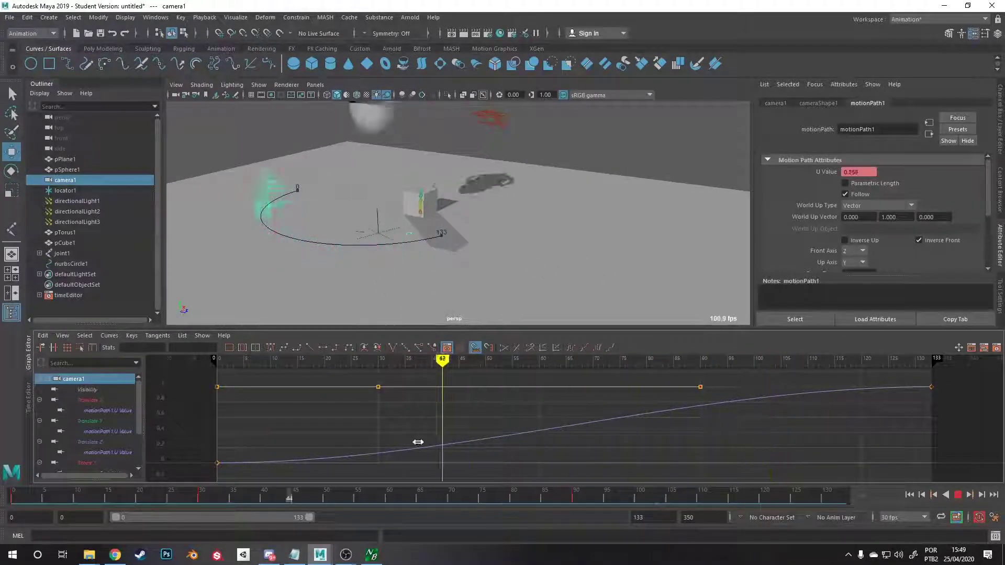
mouse_move(273, 441)
left_mouse_down()
mouse_move(489, 410)
mouse_move(474, 411)
left_mouse_up()
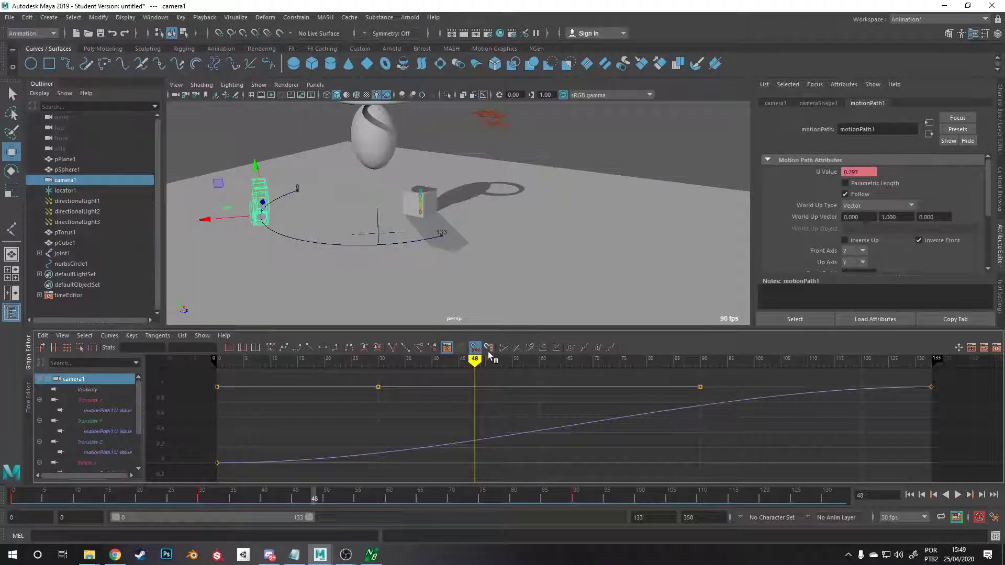
left_click_drag(485, 355, 453, 359)
left_click_drag(443, 244, 410, 240, "alt")
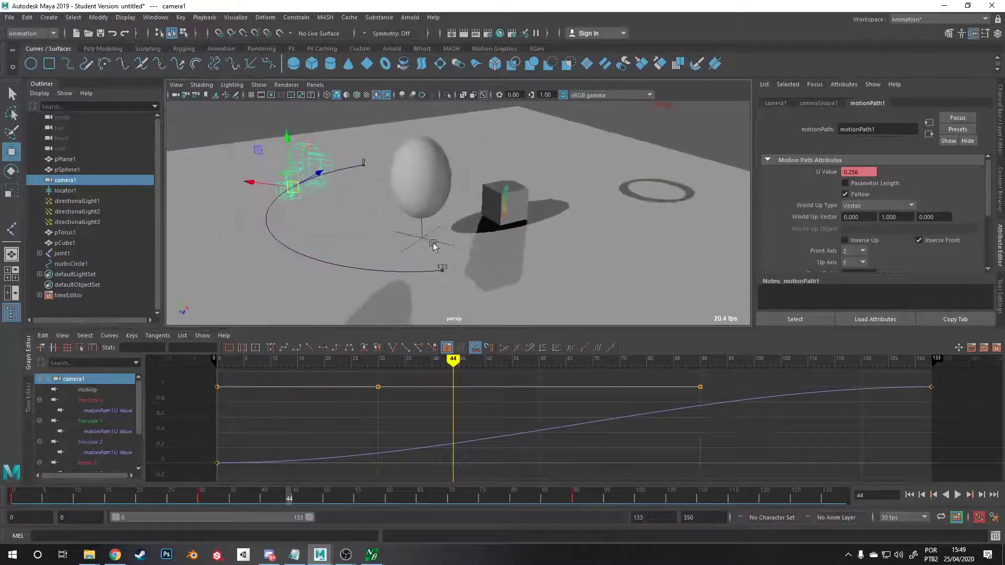
left_click(299, 18)
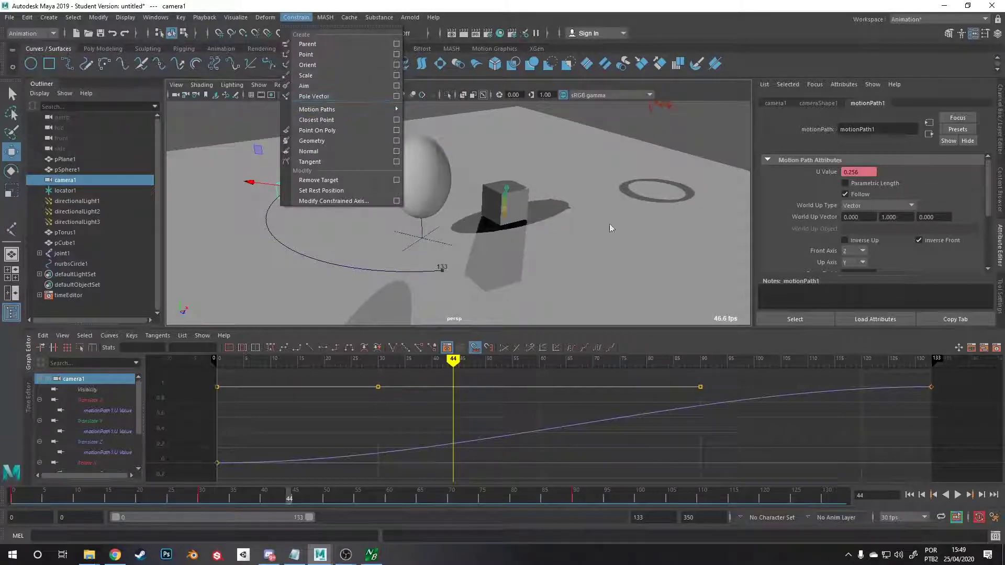
key("Escape")
left_click_drag(435, 219, 280, 260, "alt")
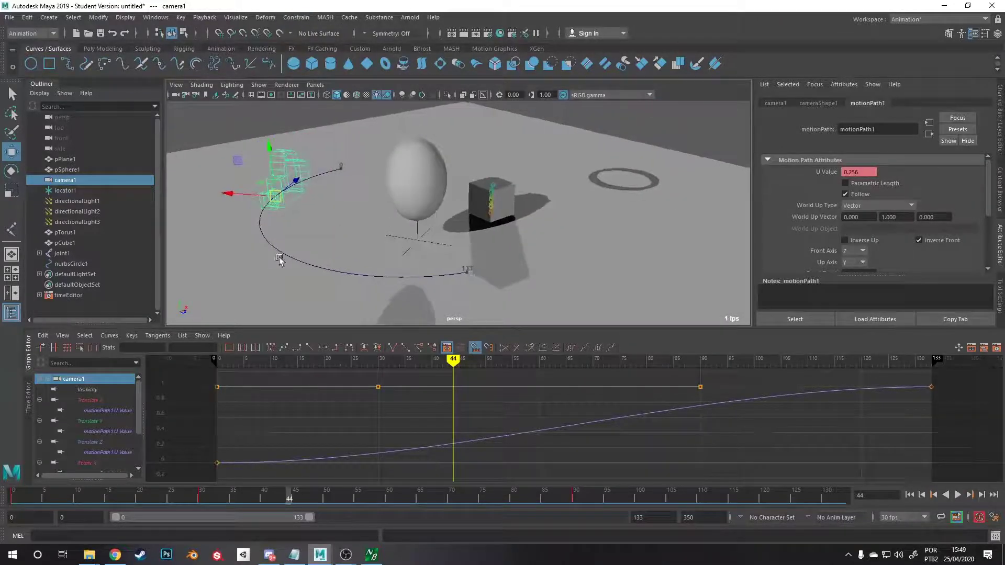
mouse_move(456, 364)
left_mouse_down()
mouse_move(330, 361)
mouse_move(727, 347)
mouse_move(814, 357)
left_mouse_up()
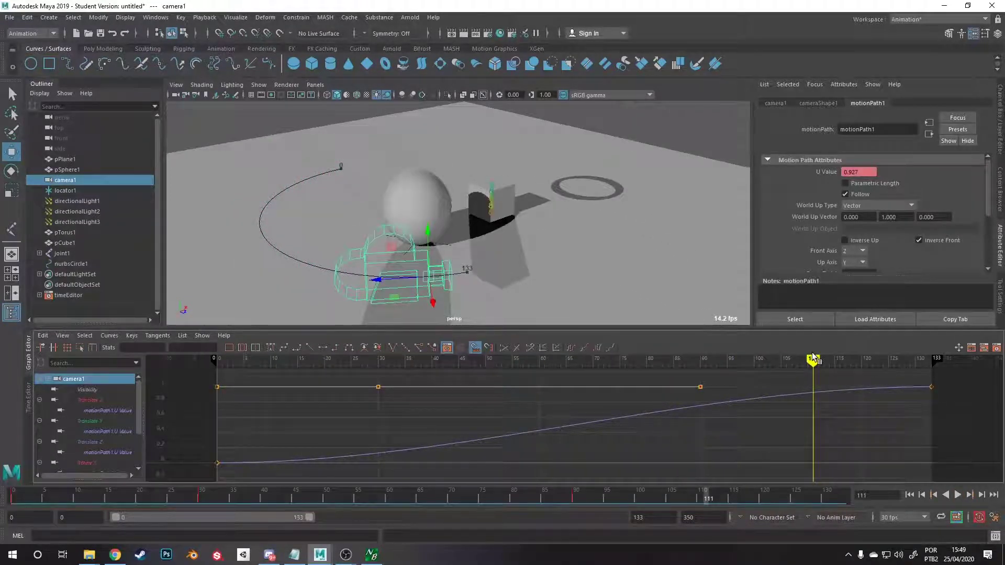
Compare locator1 with camera1, and scrub from frame 55 back to the start with locator1 selected.
left_click(56, 191)
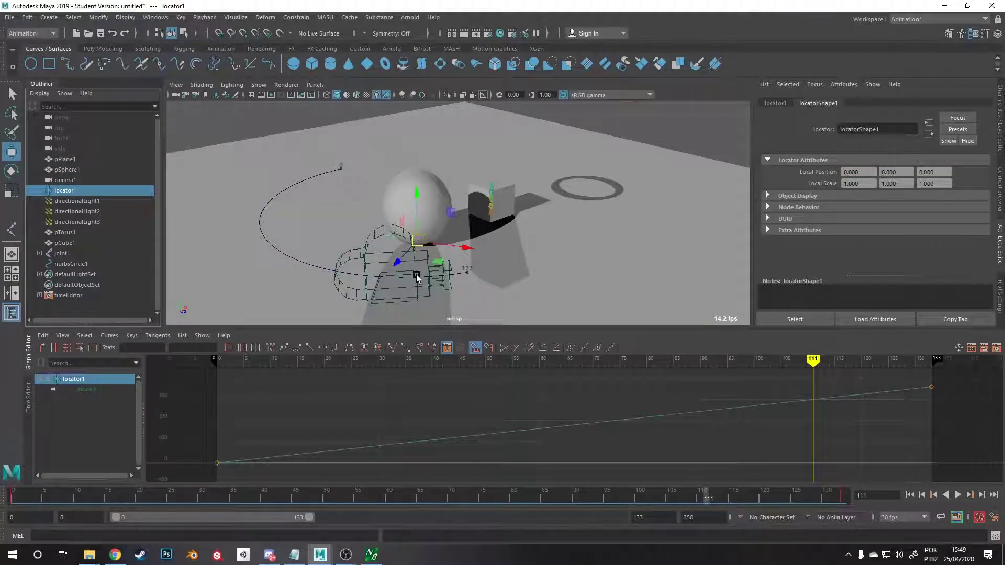
left_click(412, 275)
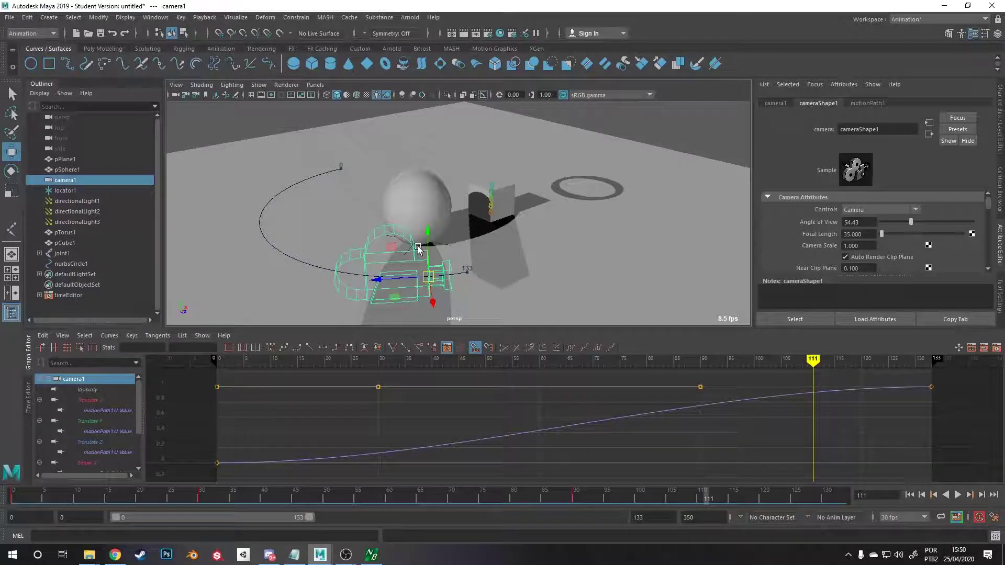
left_click_drag(418, 250, 361, 265, "alt")
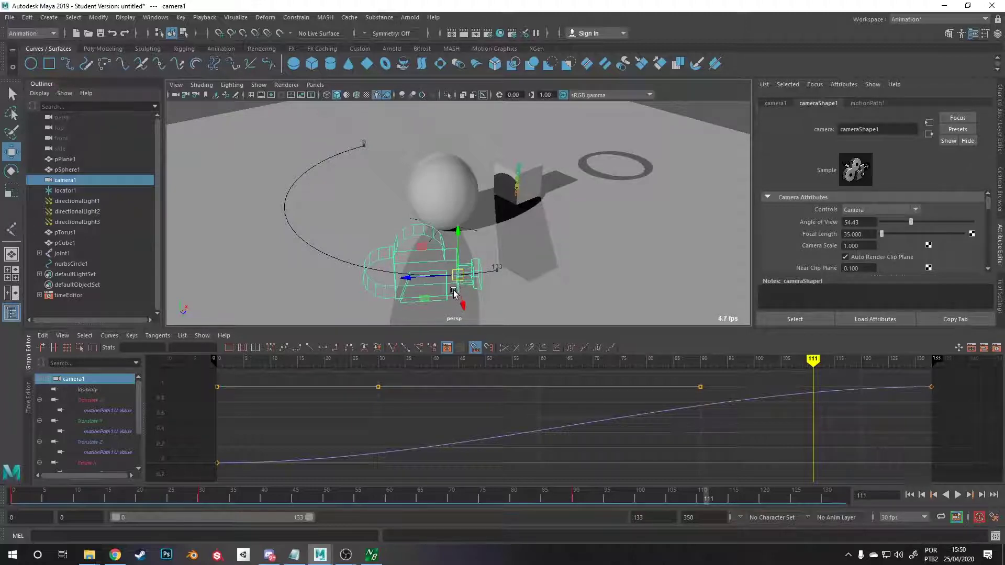
key("e")
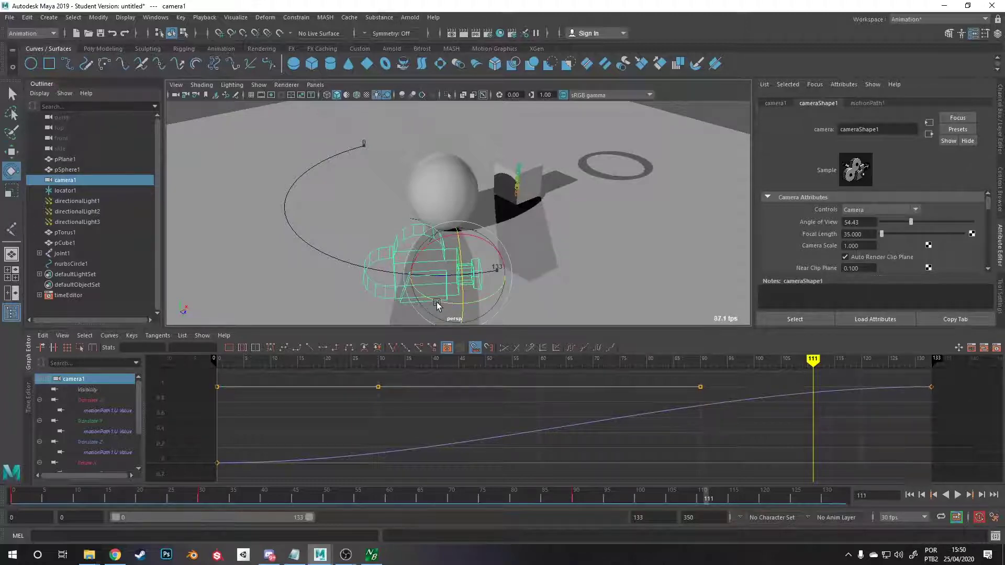
left_click(85, 191)
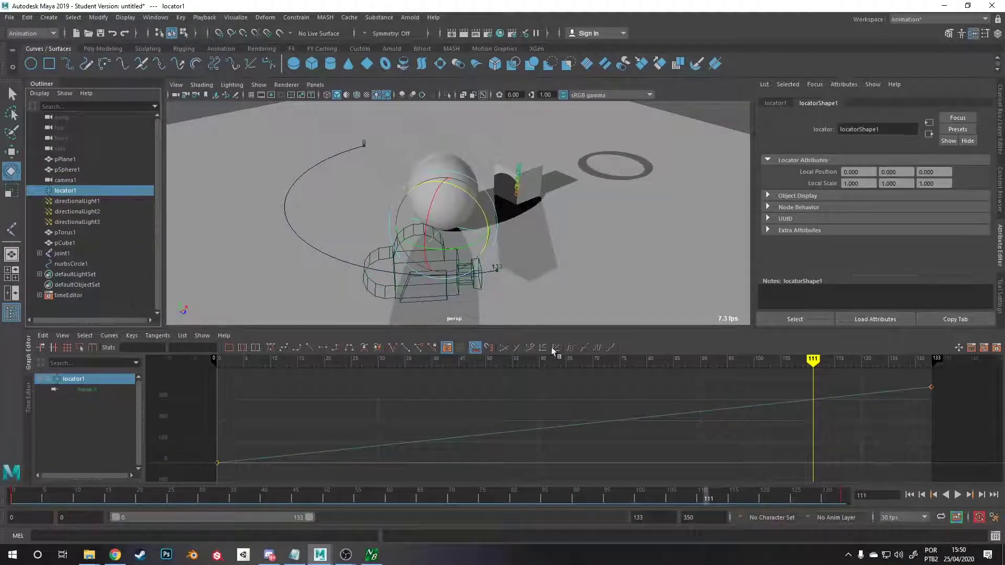
left_click_drag(555, 384, 511, 360)
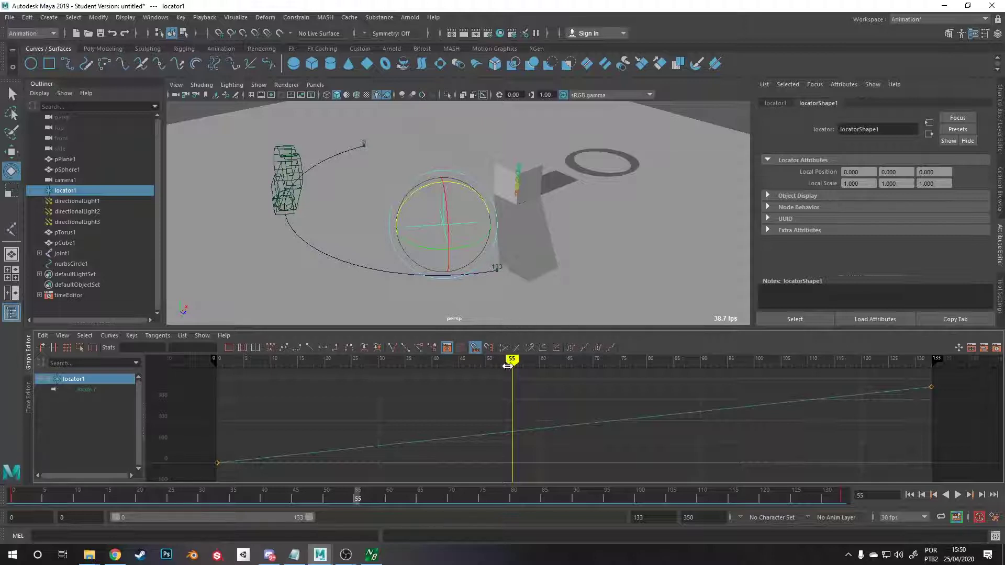
mouse_move(508, 366)
left_mouse_down()
mouse_move(930, 365)
mouse_move(194, 357)
left_mouse_up()
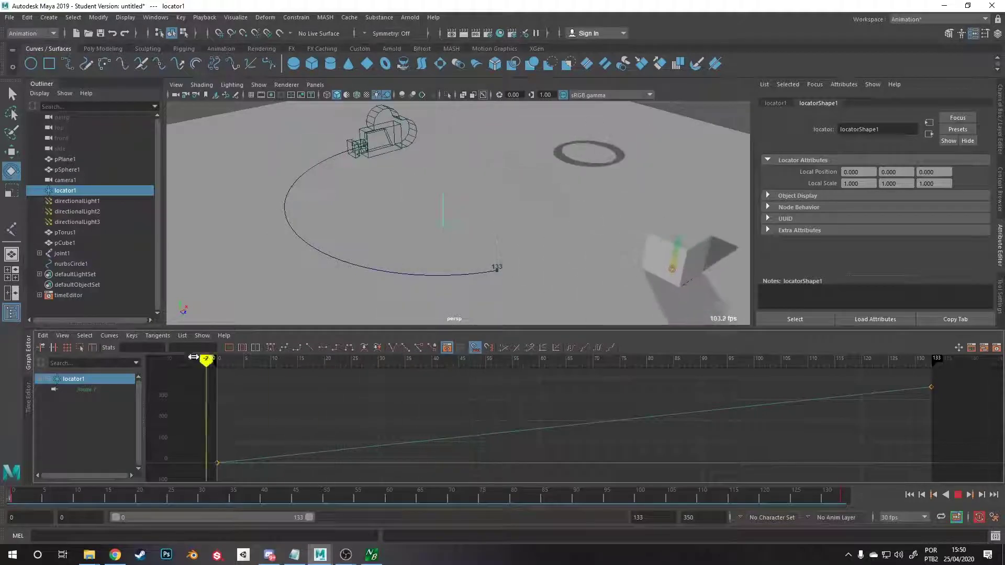
key("Escape")
Clear the selection, view the scene from another angle, and replay the animation to check camera1's travel along the arc.
scroll(421, 202, "up", 3)
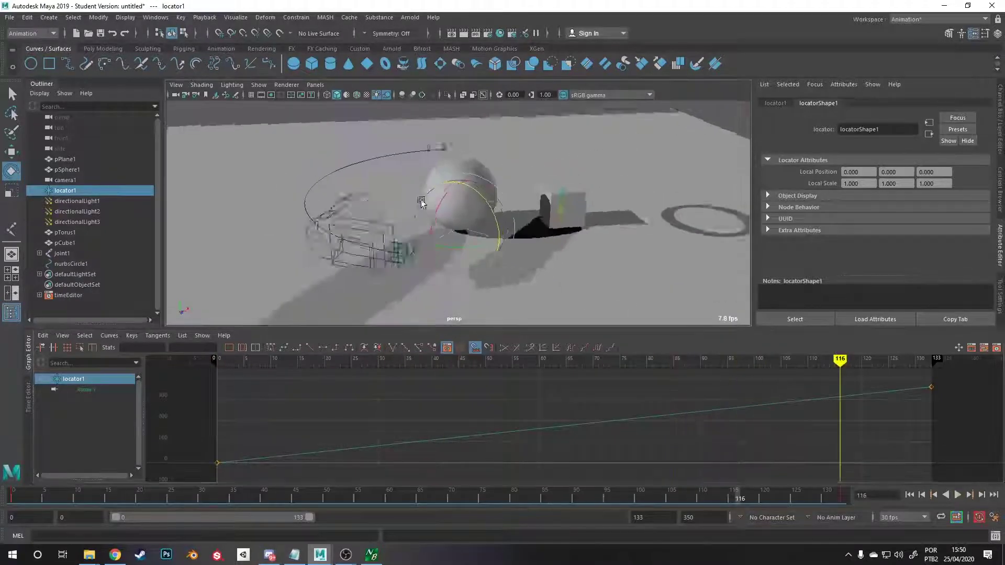
scroll(421, 202, "down", 3)
key("w")
left_click(488, 195)
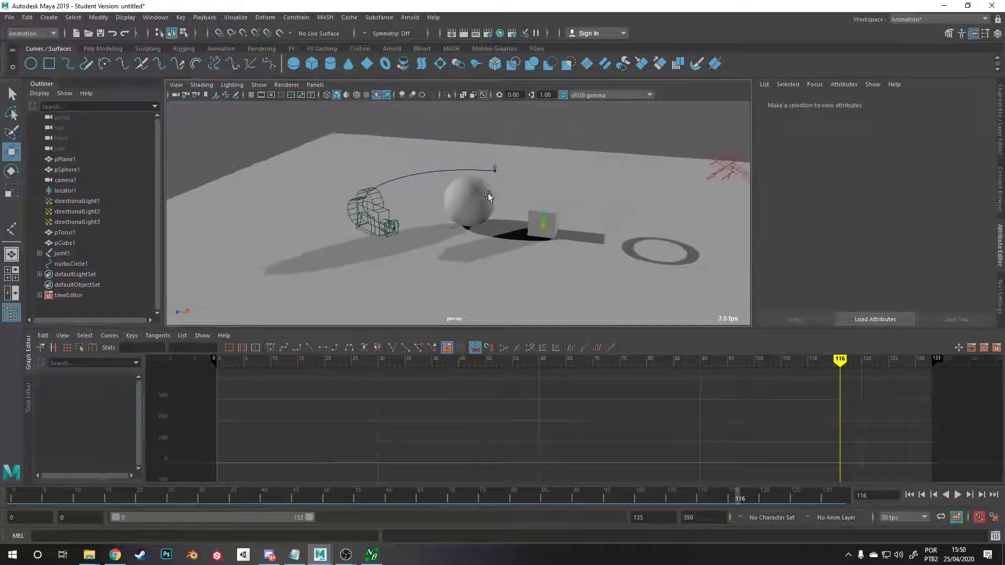
middle_click_drag(488, 195, 465, 220, "alt")
left_click_drag(815, 355, 238, 359)
key("alt+v")
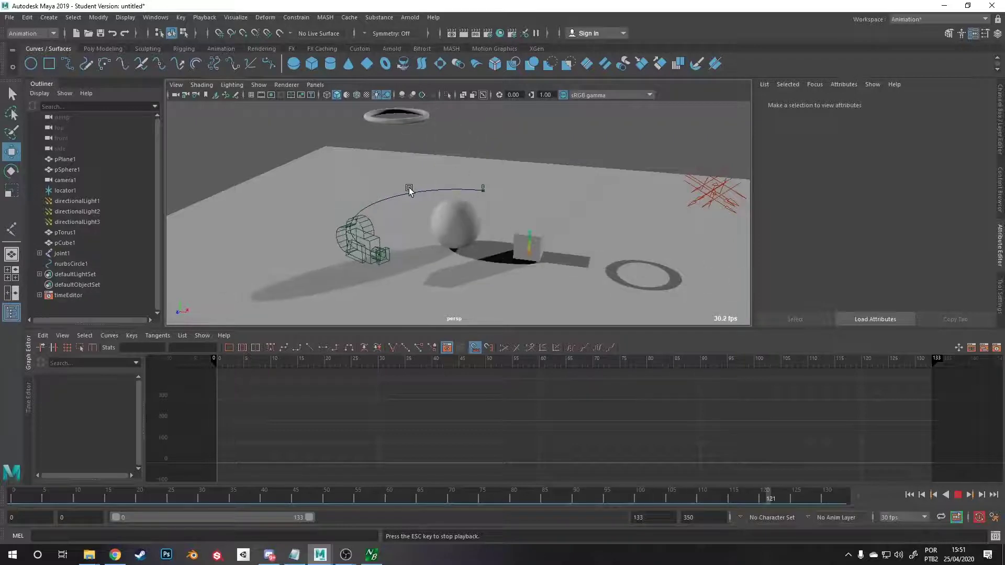
key("Escape")
Set the tangents of camera1's motionPath1 U Value keys to linear and play the animation to check the constant speed.
left_click(374, 220)
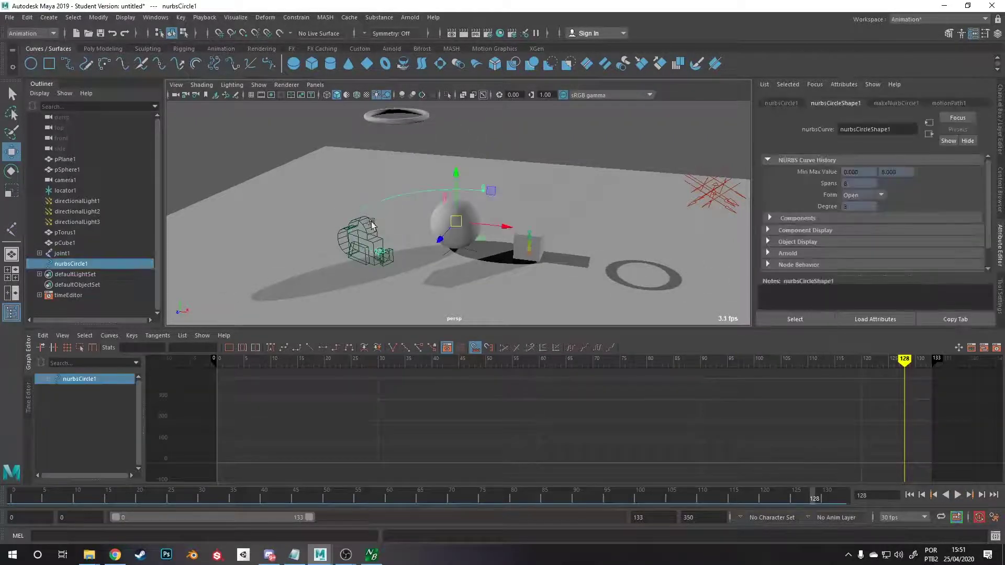
scroll(743, 421, "down", 5)
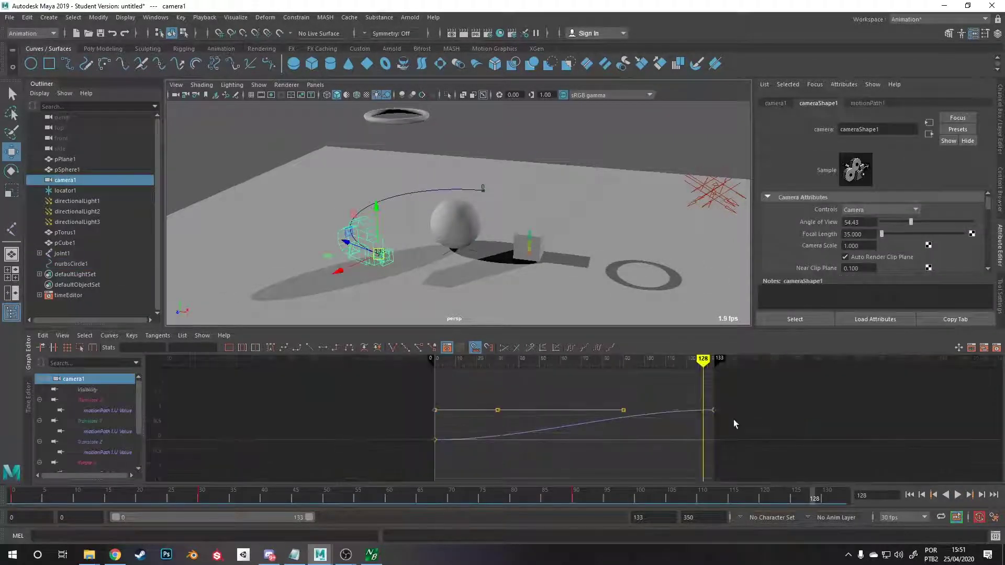
scroll(759, 411, "up", 3)
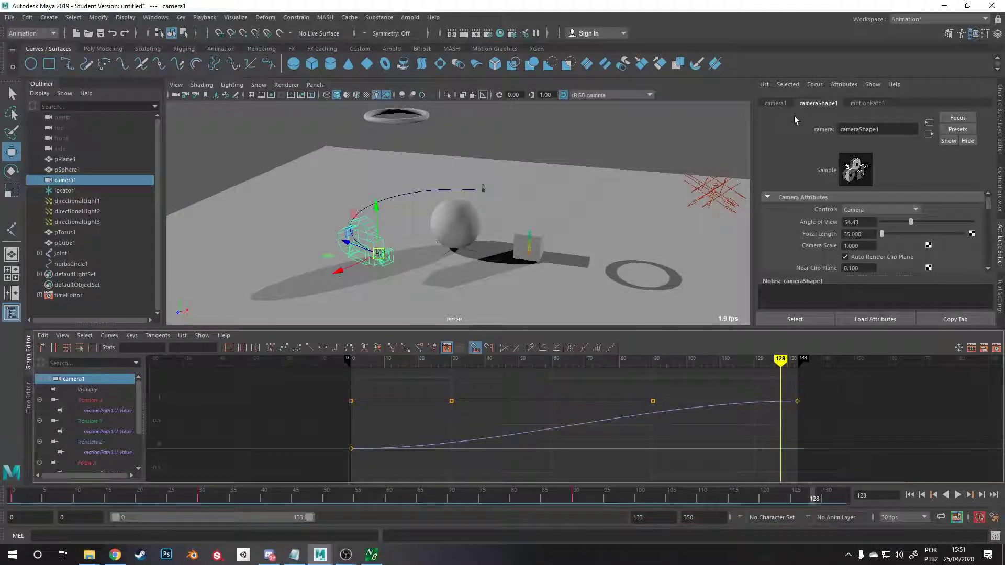
left_click(866, 104)
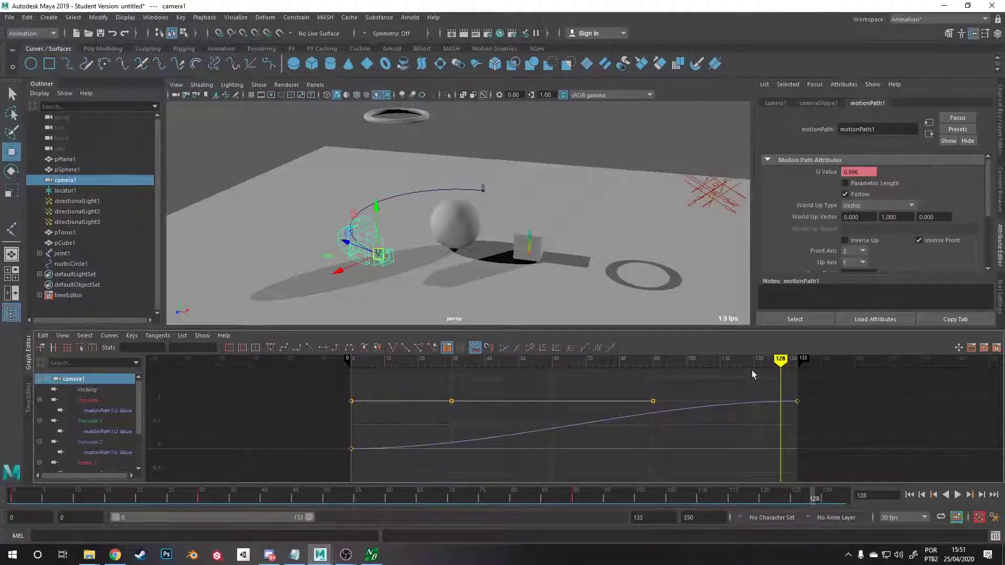
left_click_drag(789, 435, 788, 434)
left_click_drag(308, 482, 310, 480)
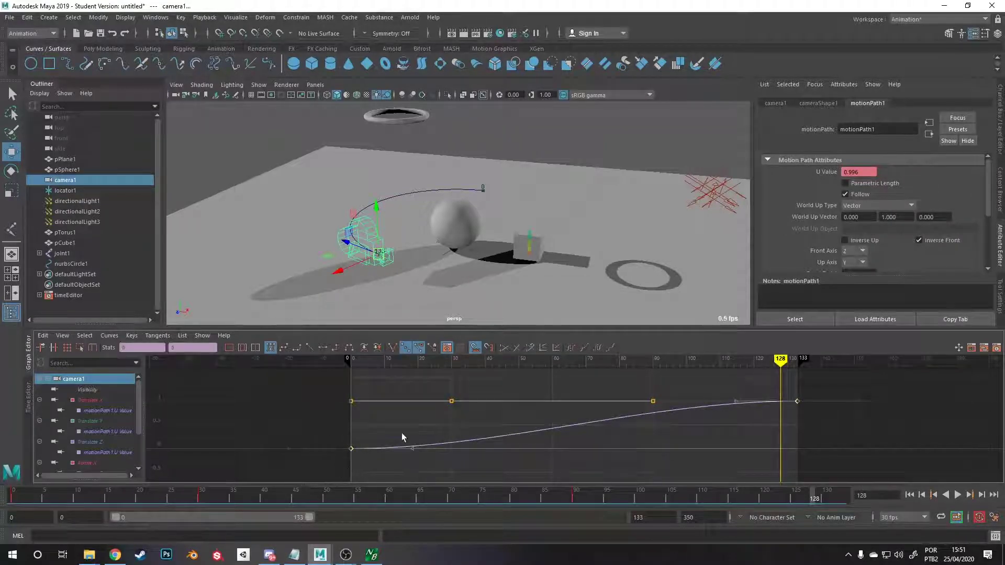
left_click(308, 348)
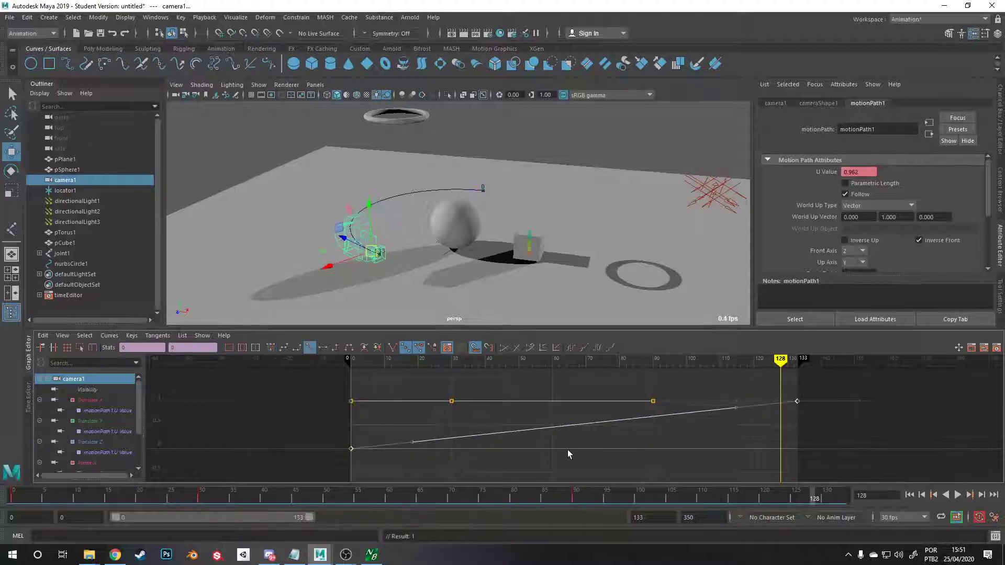
key("alt+v")
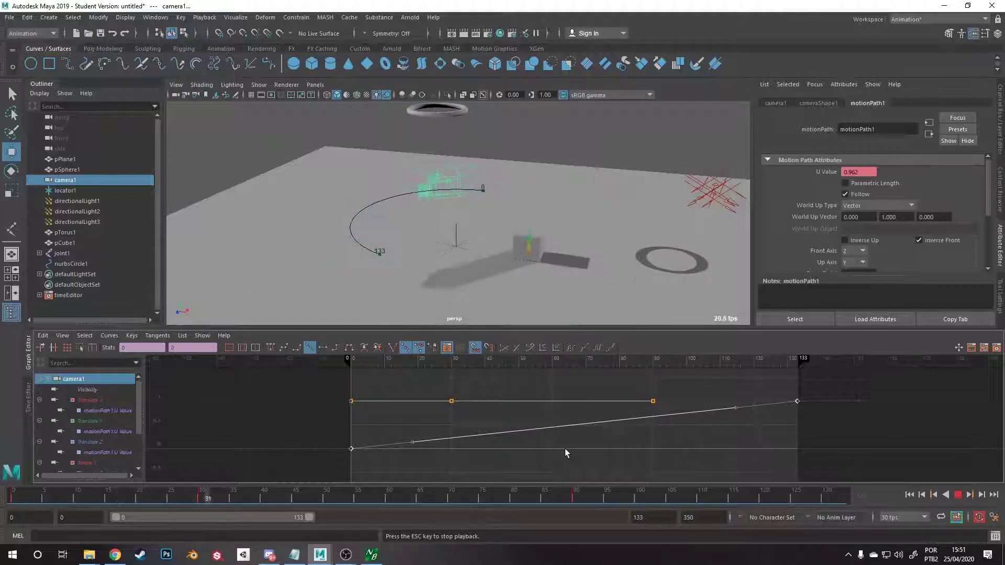
key("Escape")
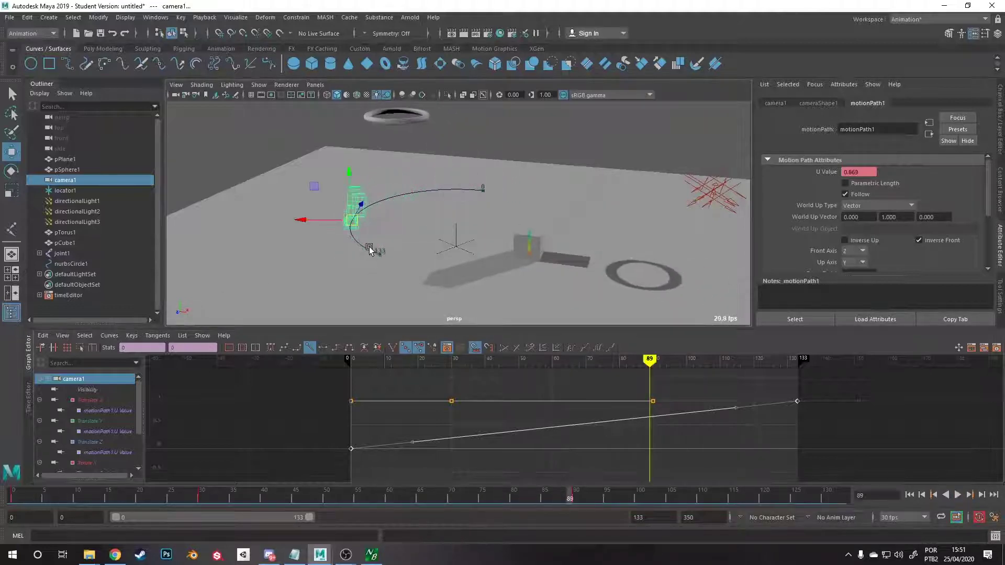
Set the Sweep of nurbsCircle1 to 360 to close the path, and play the animation along the full circle.
left_click(365, 247)
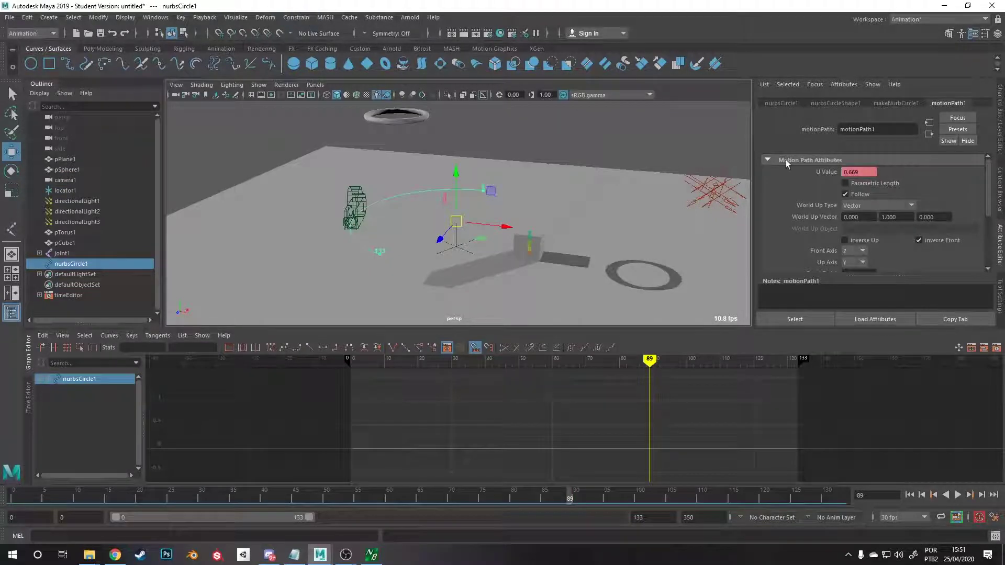
scroll(790, 178, "down", 5)
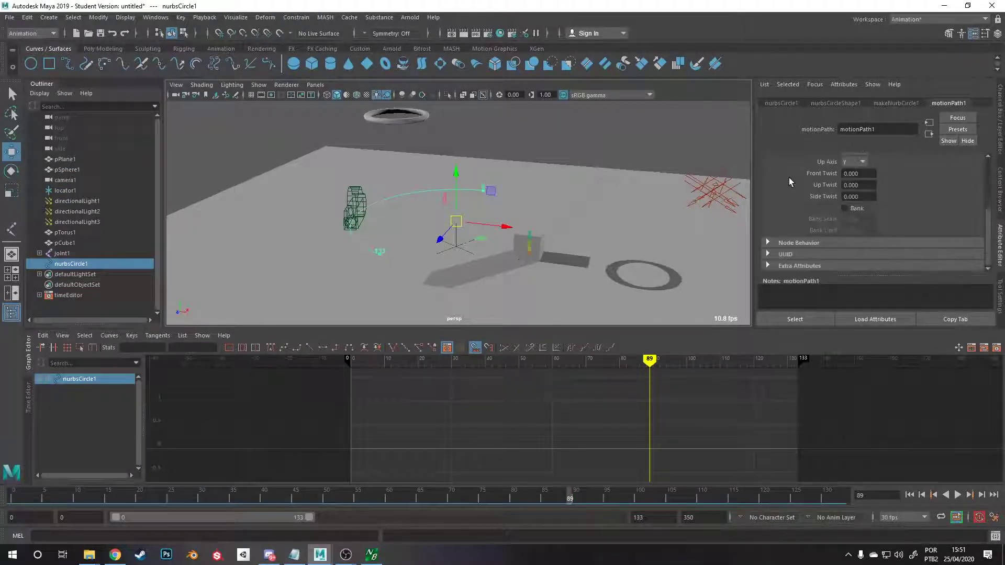
scroll(789, 177, "up", 4)
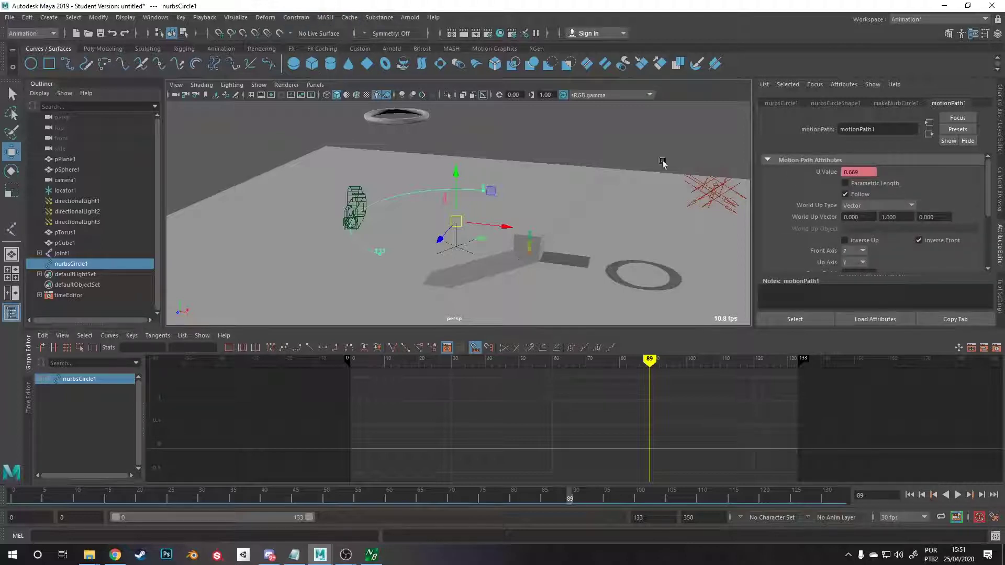
left_click(892, 103)
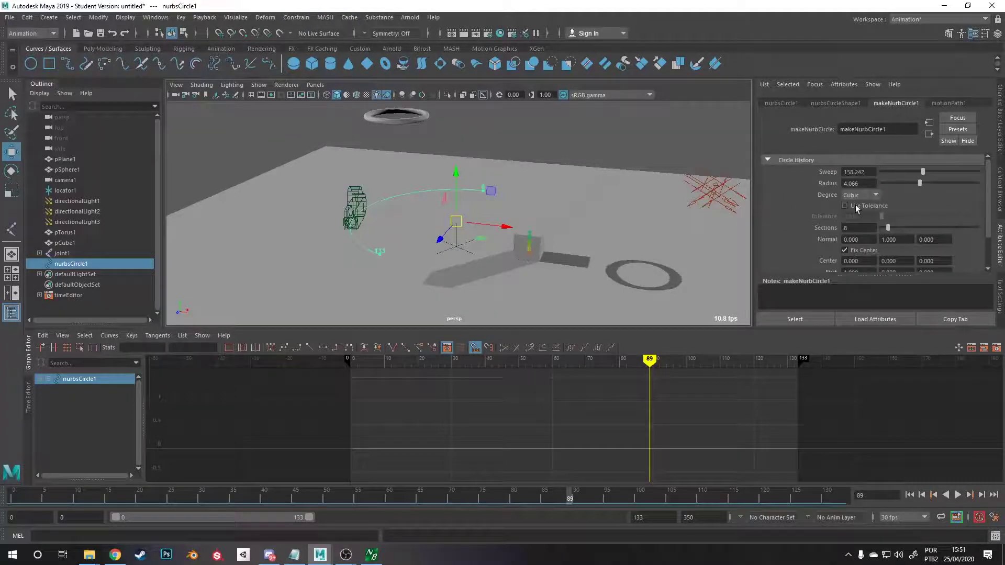
left_click_drag(931, 173, 977, 172)
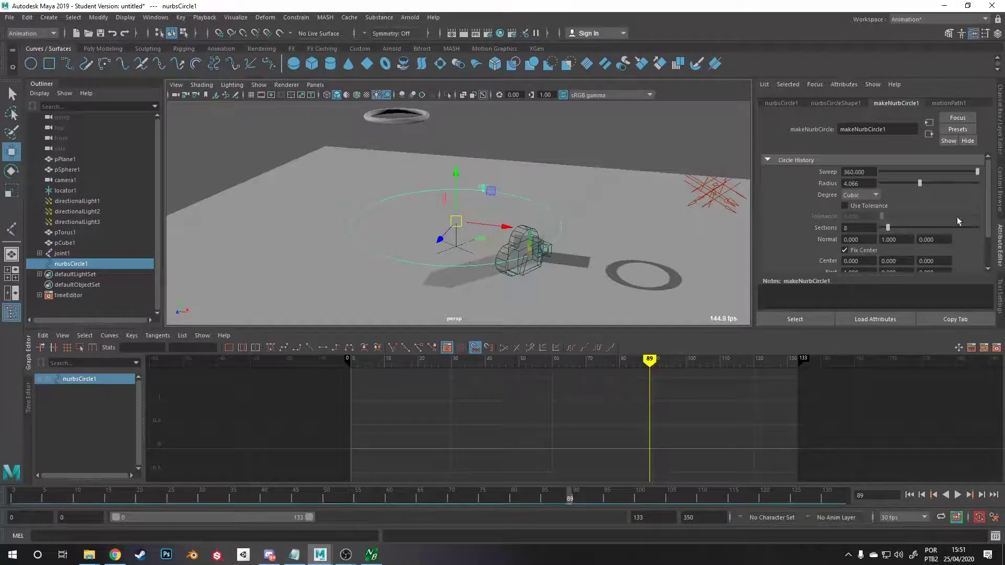
key("alt+v")
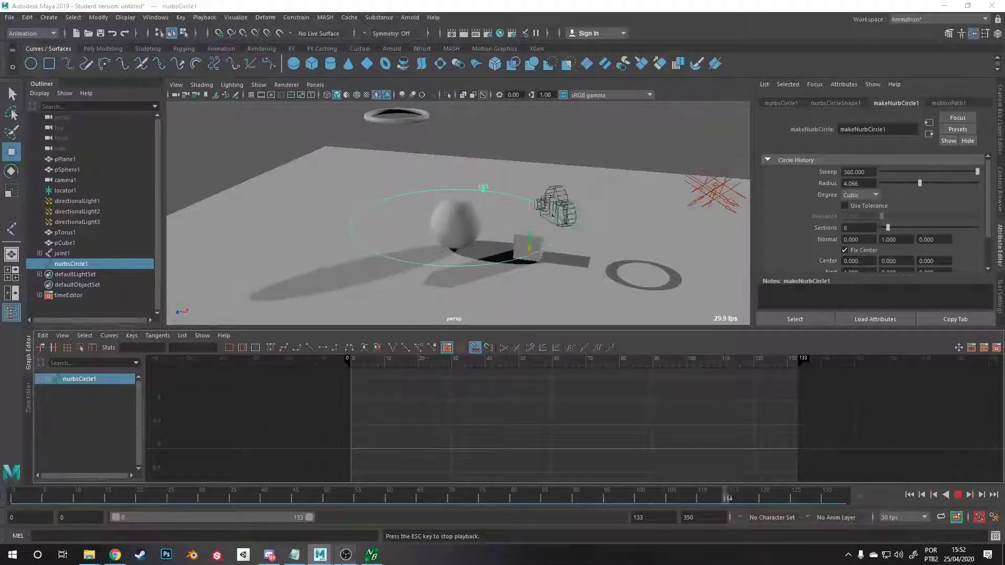
Switch to the Maya window with the Aula1.mb scene and delete pCube1.
mouse_move(346, 555)
left_click(369, 526)
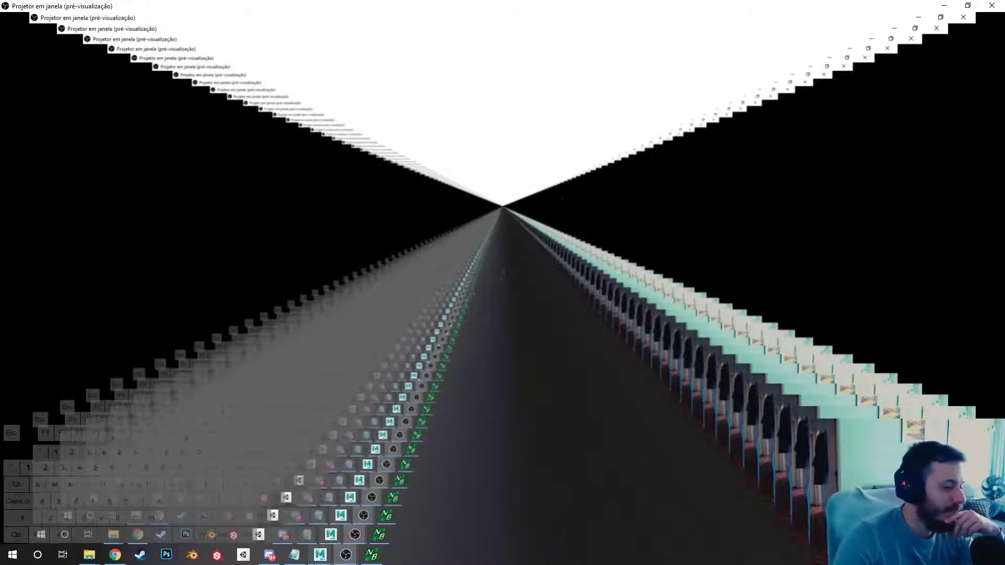
mouse_move(320, 555)
left_click(500, 504)
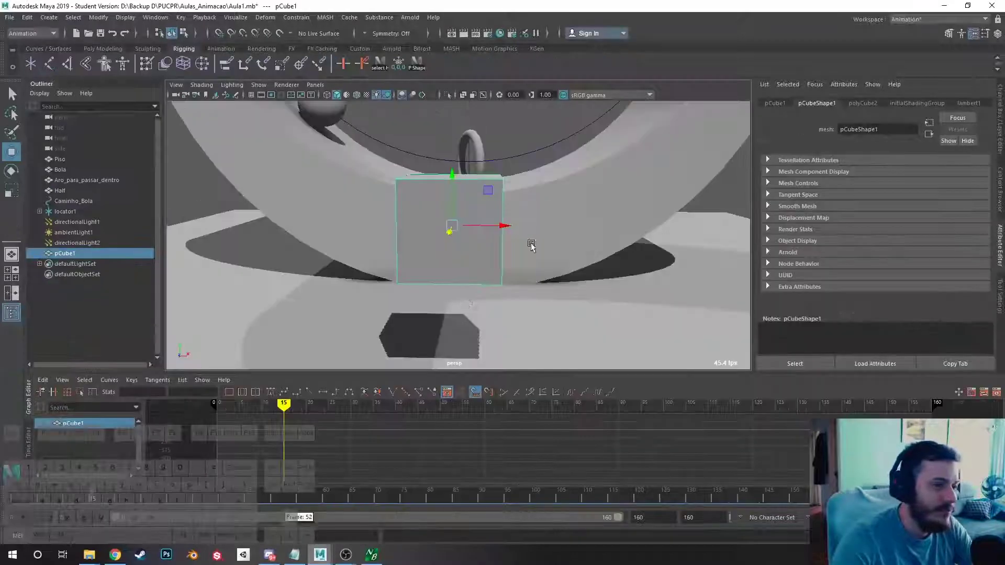
left_click_drag(529, 242, 399, 220, "alt")
key("Delete")
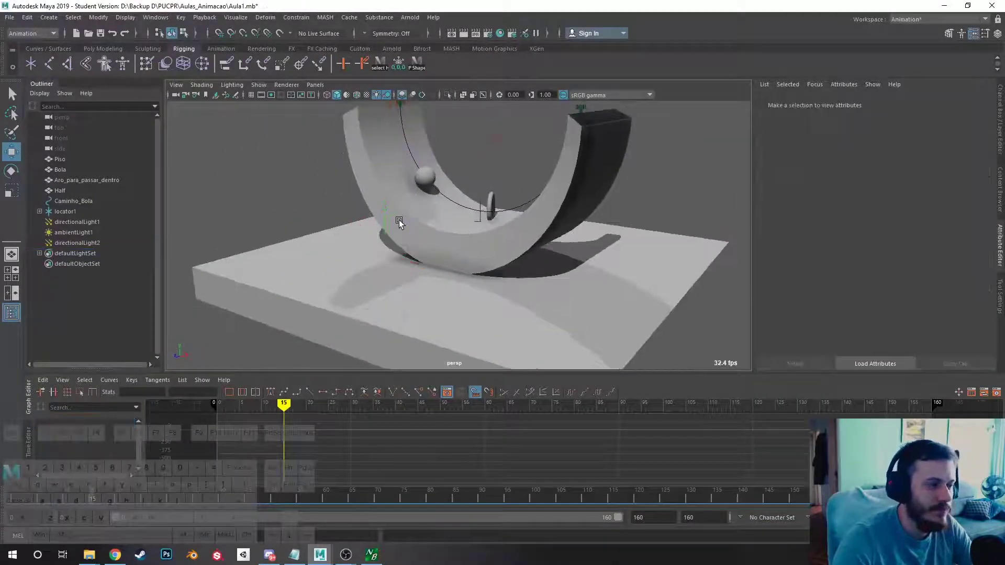
Move the Aula1.mb animation to frame 25, save the scene, and view the half-pipe from the front.
left_click_drag(307, 411, 327, 413)
mouse_move(503, 269)
left_mouse_down("alt")
mouse_move(497, 283)
mouse_move(504, 251)
mouse_move(520, 262)
mouse_move(507, 264)
left_mouse_up("alt")
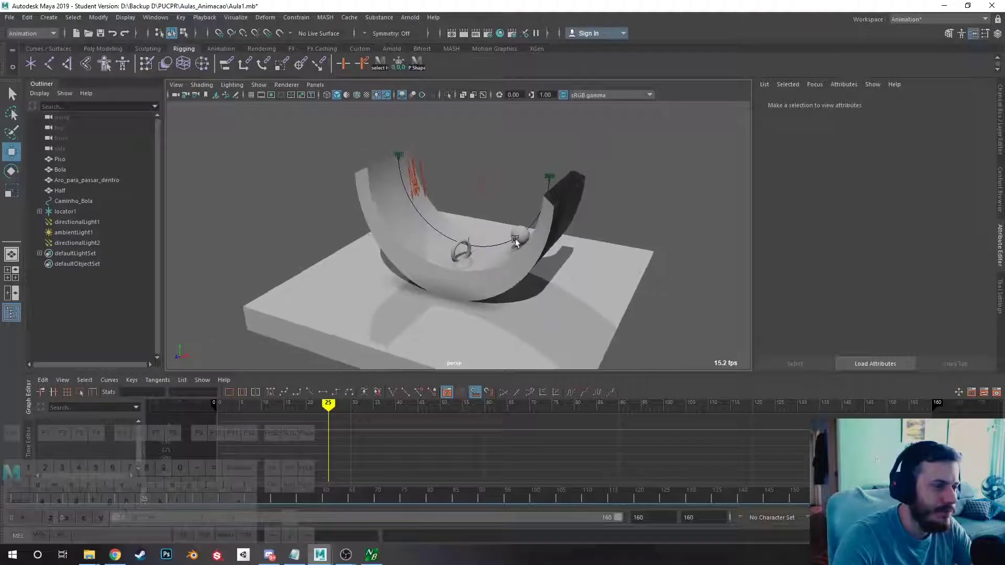
left_click(9, 17)
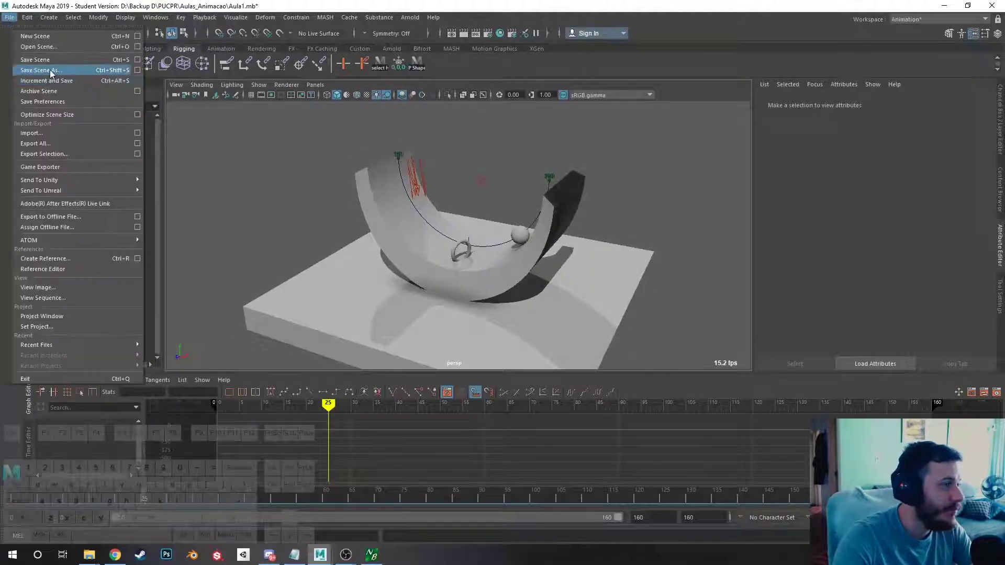
left_click(88, 61)
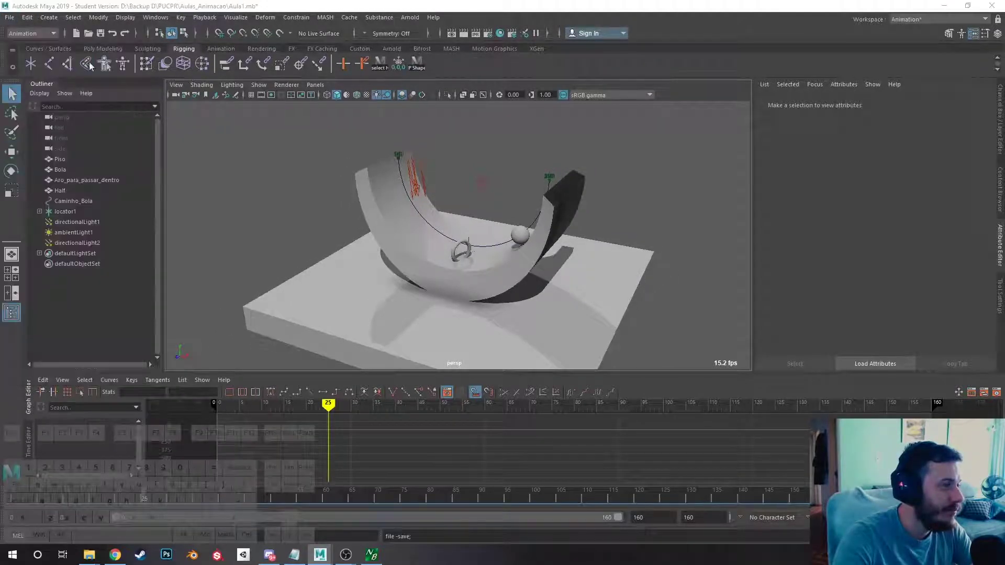
left_click(477, 287)
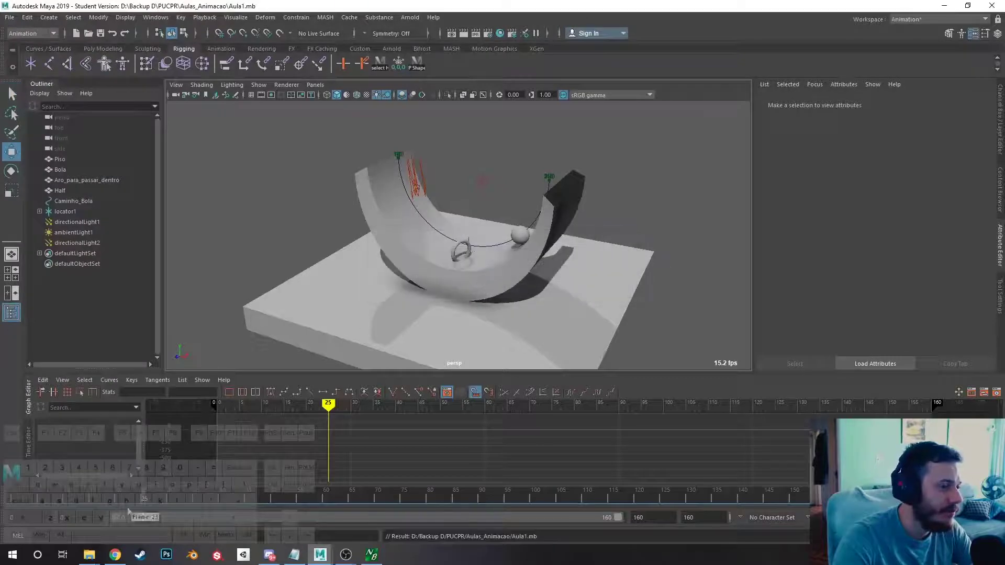
left_click_drag(383, 186, 388, 283, "alt")
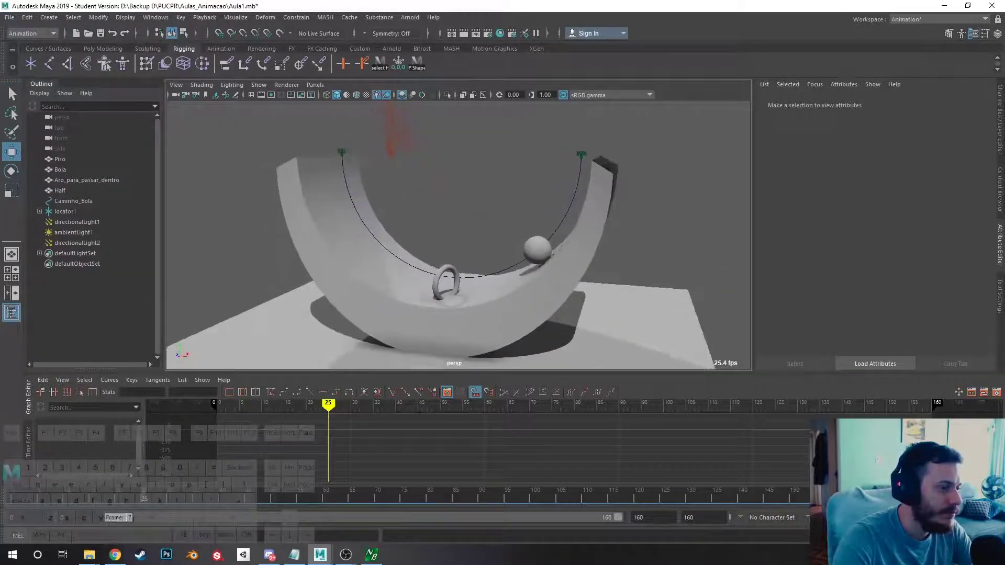
Switch to Google Drive in Chrome and upload the Aula1.mb scene file to the Animação folder.
left_click(115, 554)
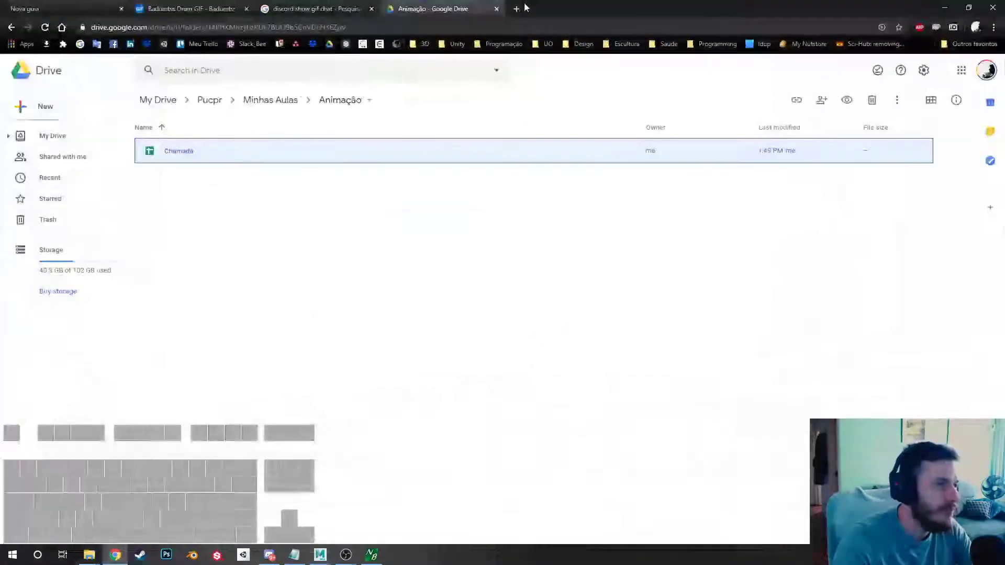
left_click(363, 236)
right_click(329, 197)
left_click(256, 282)
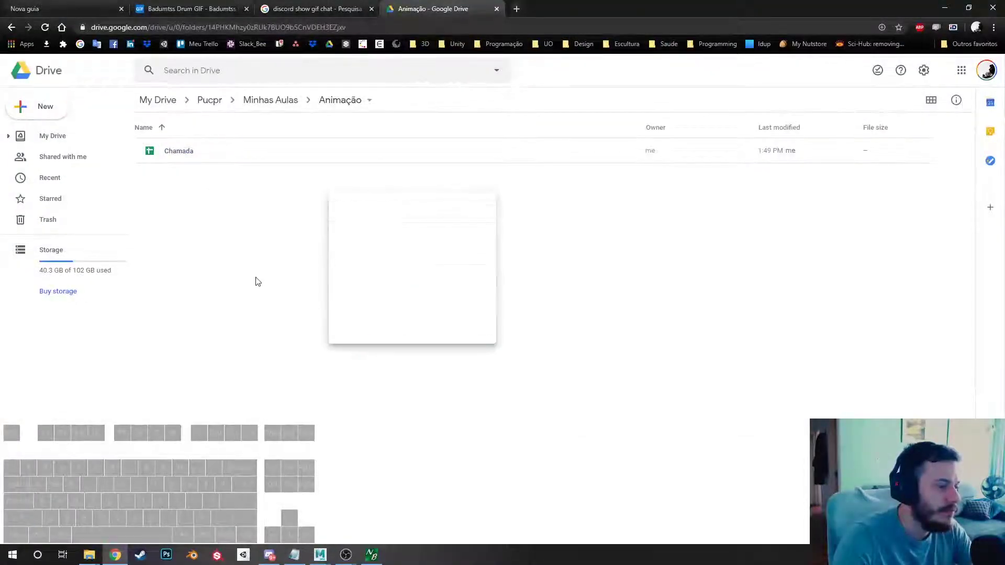
left_click(98, 559)
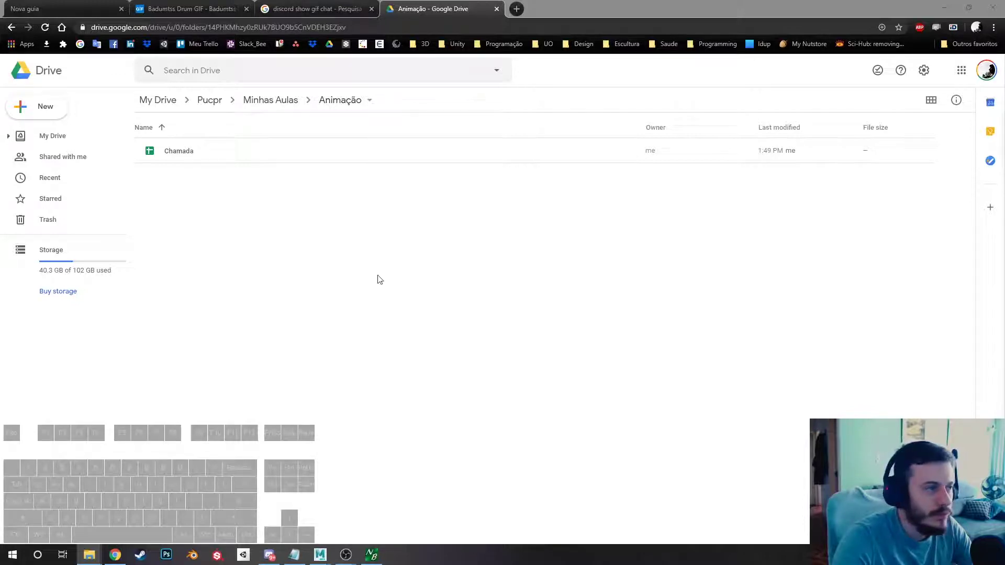
left_click(478, 254)
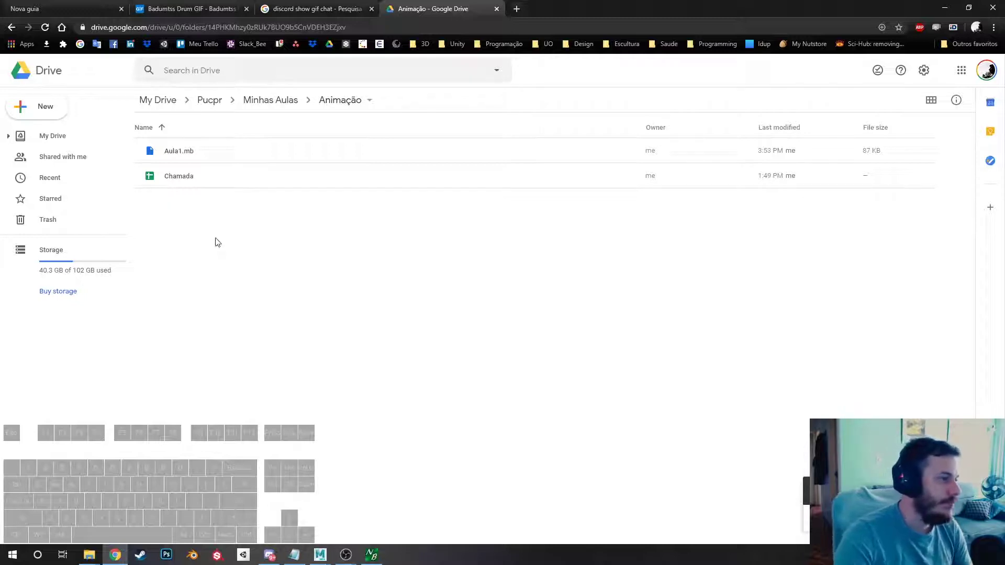
Share Aula1.mb through a link, setting link sharing to Anyone with the link with Can view access.
left_click(204, 147)
right_click(204, 148)
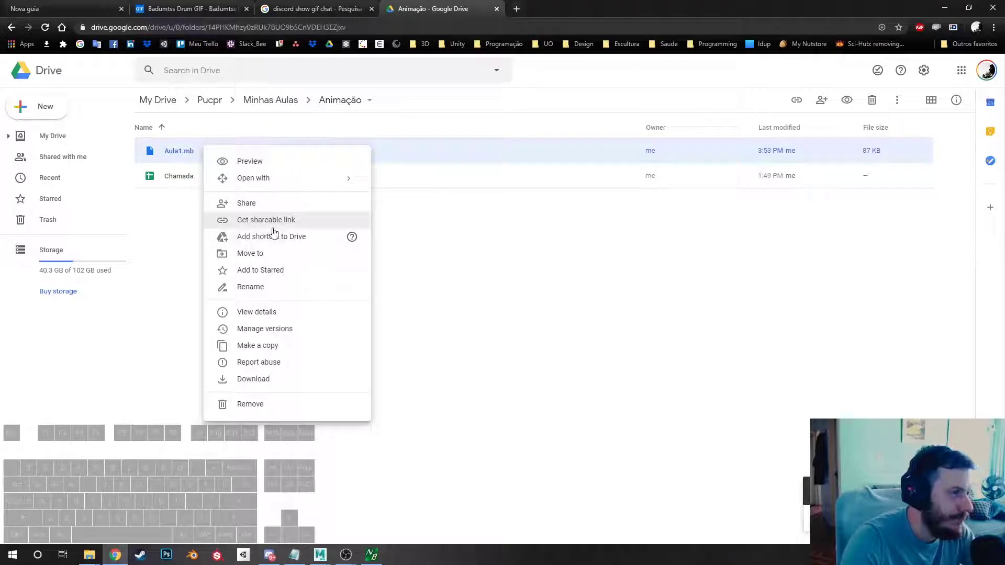
left_click(273, 203)
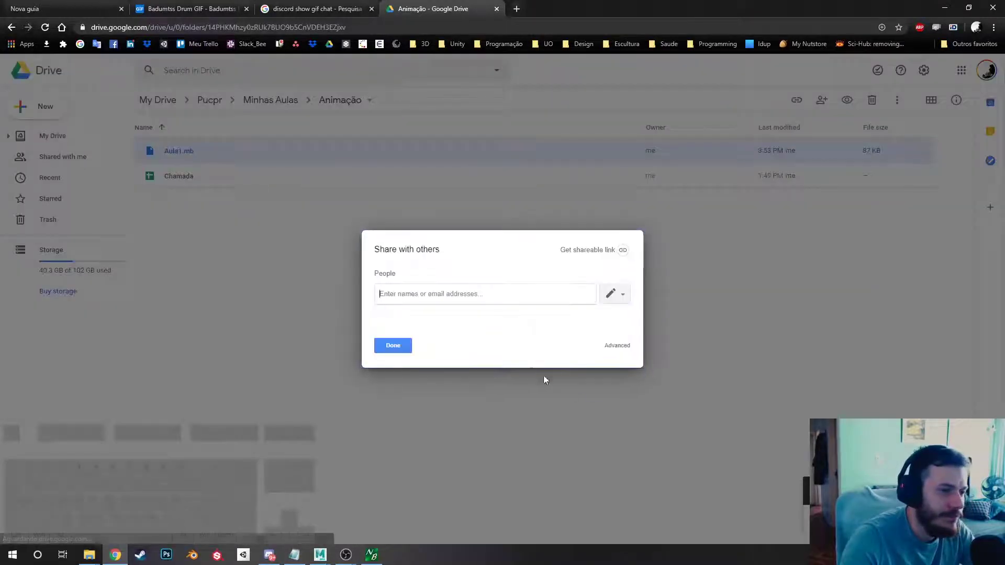
left_click(609, 345)
left_click(609, 255)
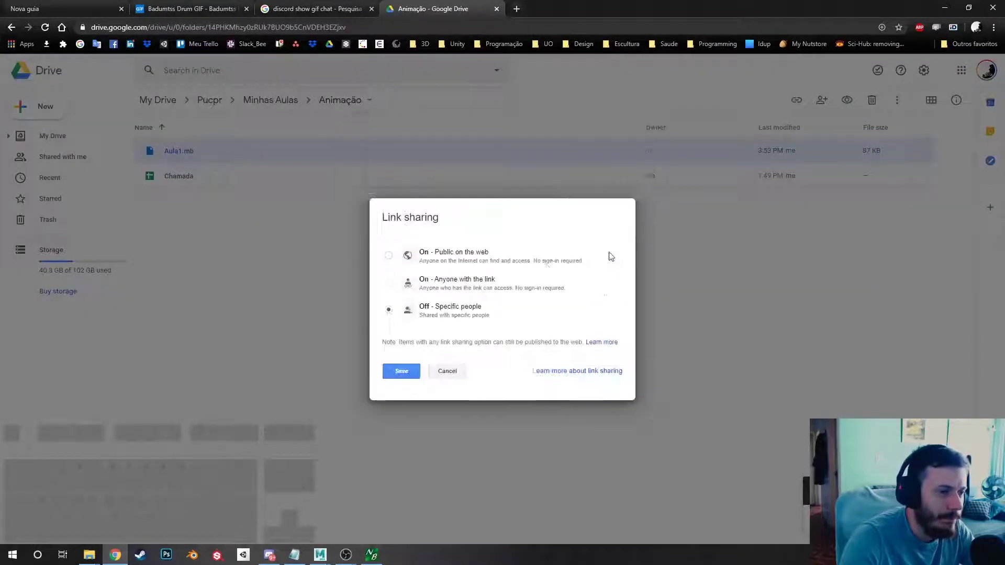
left_click(471, 291)
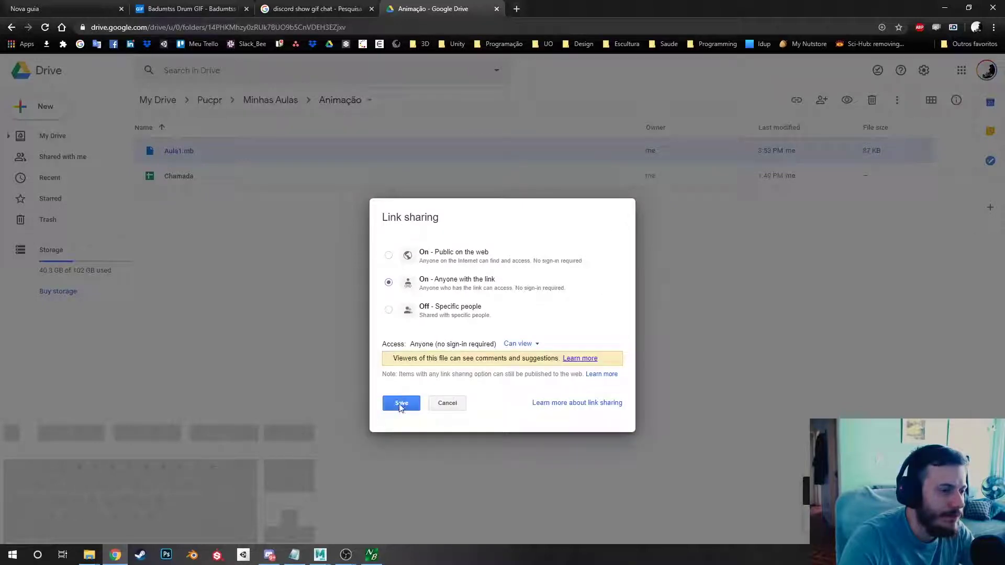
left_click(400, 403)
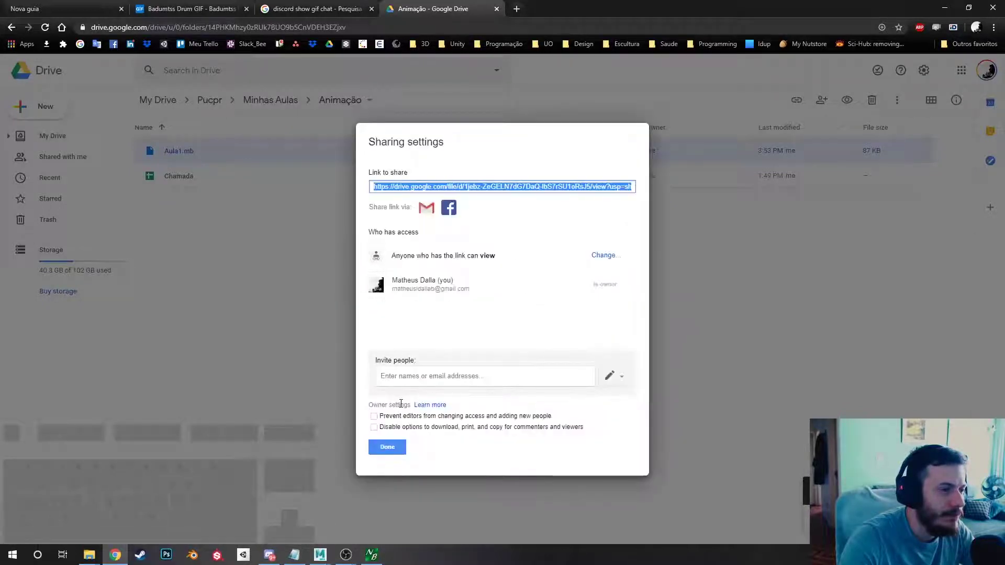
left_click(387, 447)
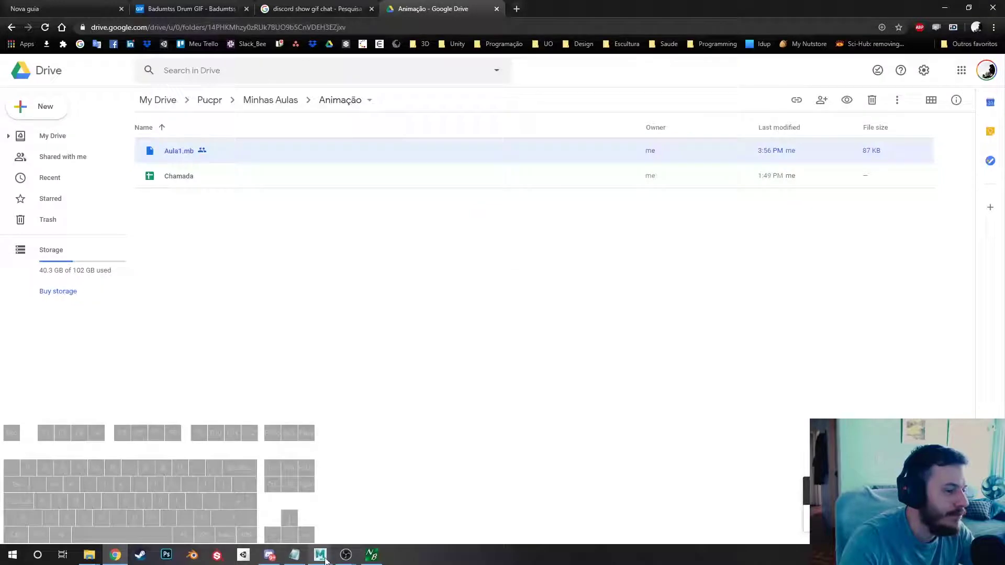
Switch to Discord, look at the Aula1.mb scene in Maya, and return to the Animação folder in Google Drive.
left_click(269, 555)
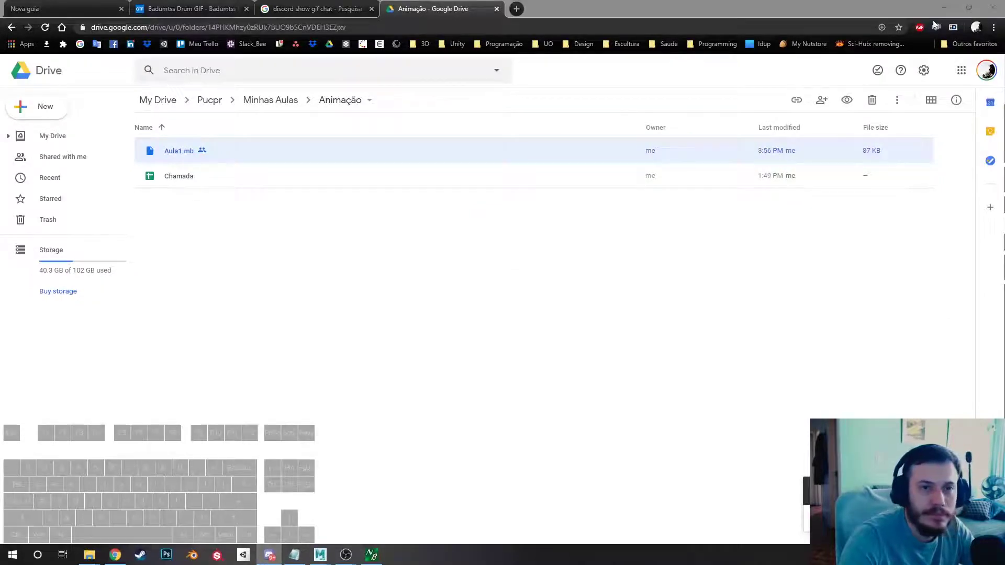
left_click(936, 9)
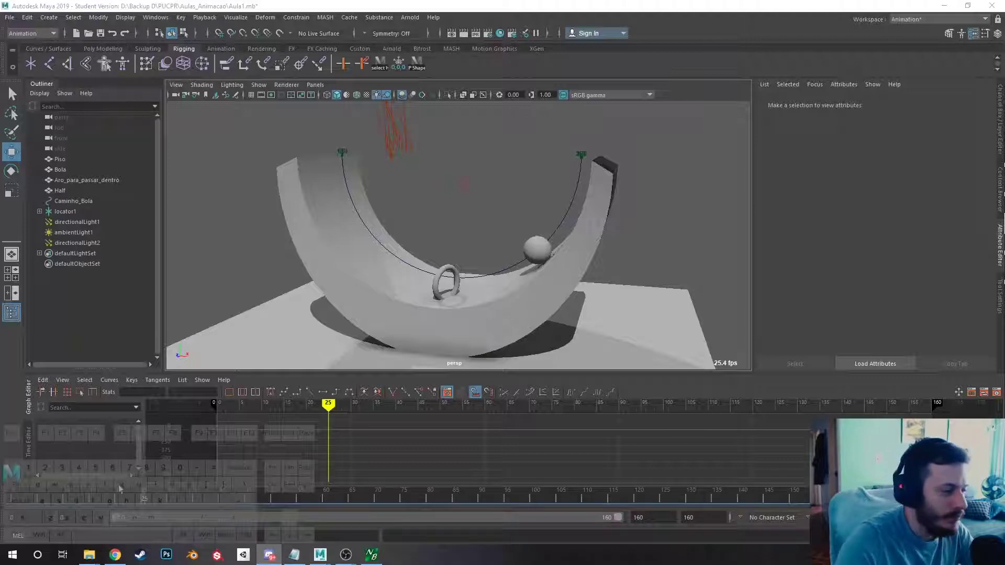
left_click(115, 555)
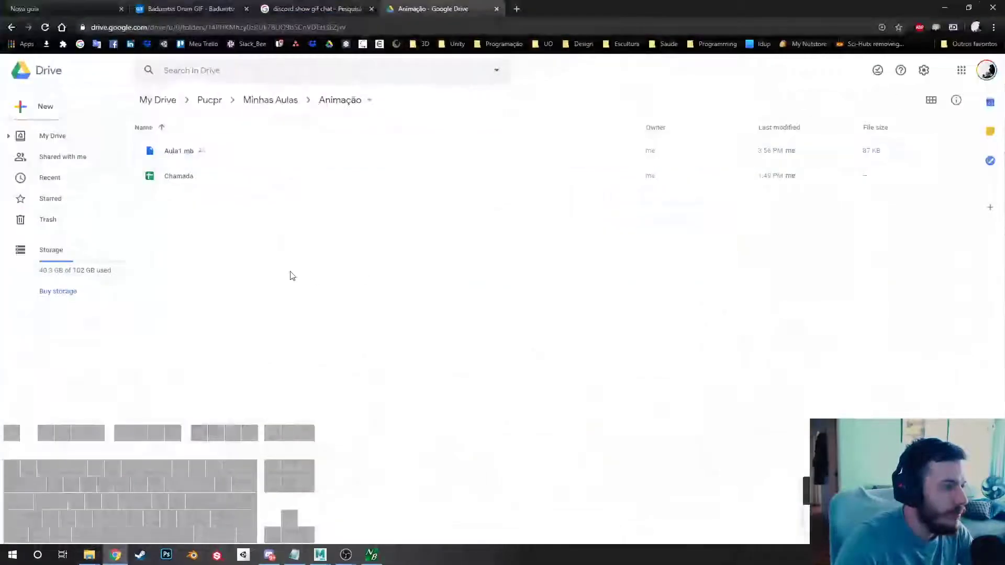
Create a new folder named Entregas_01 inside the Animação folder.
right_click(292, 276)
left_click(365, 293)
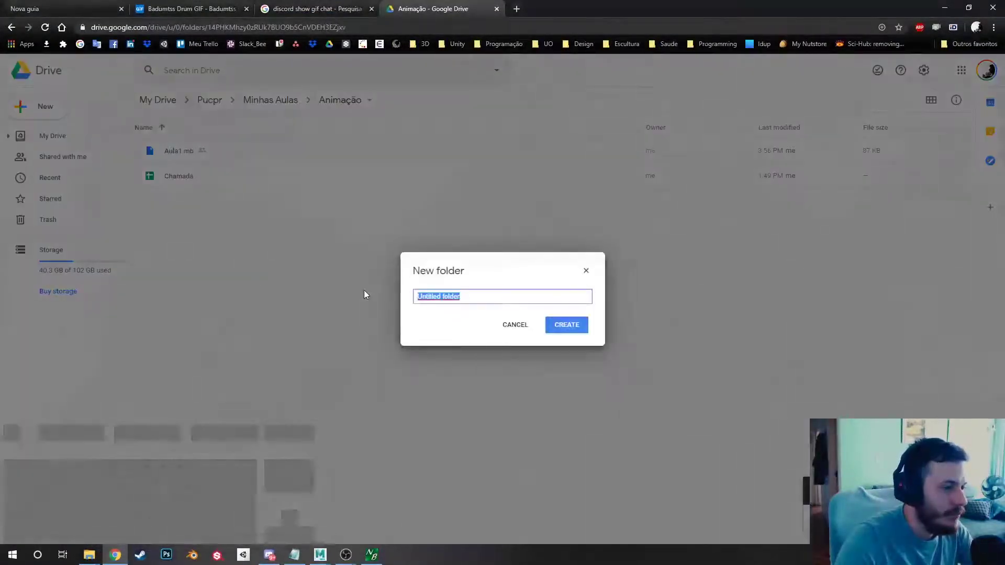
type("Entregas_")
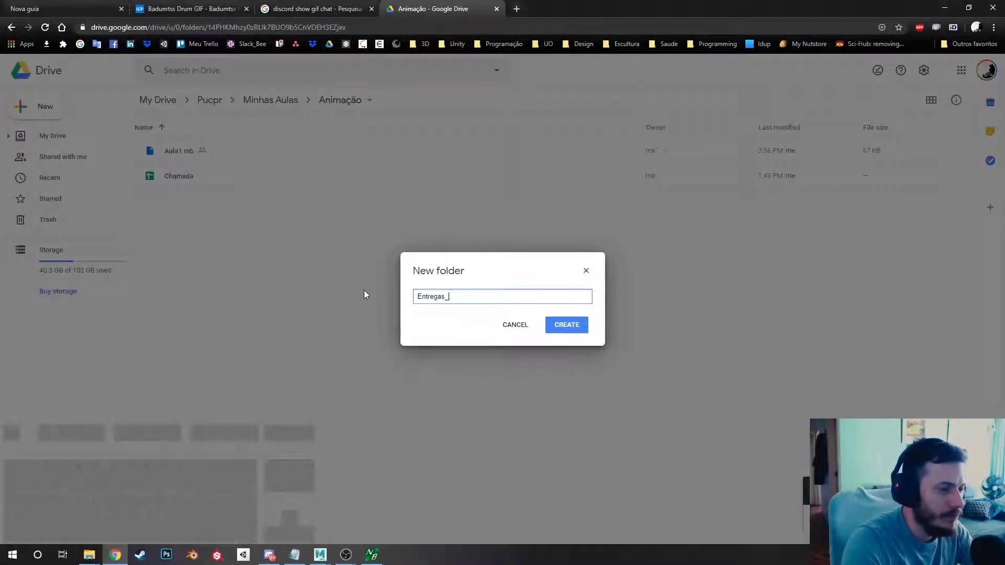
type("A1")
key("Return")
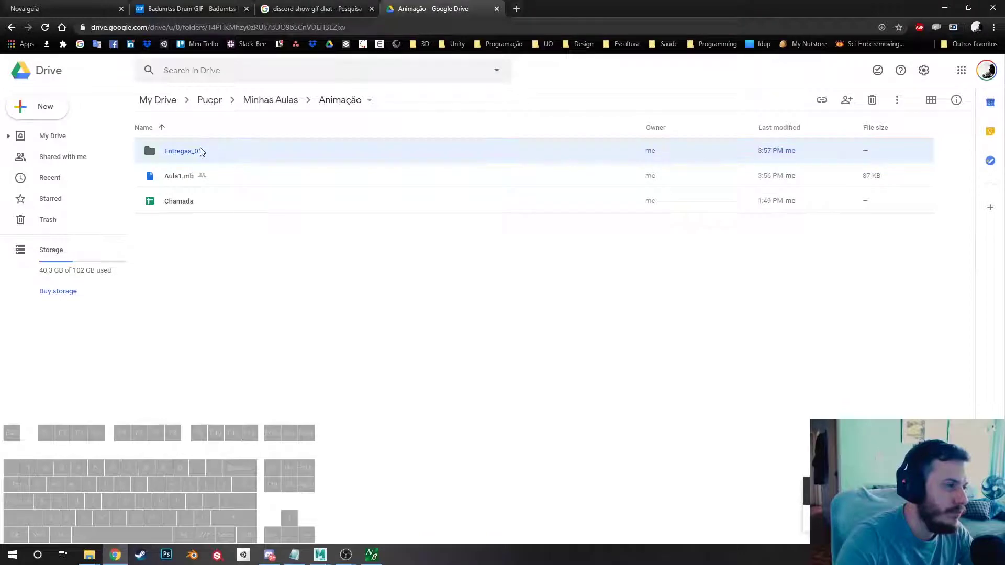
Rename the Entregas_01 folder as Entregas_Animação_LOOP_01.
right_click(200, 150)
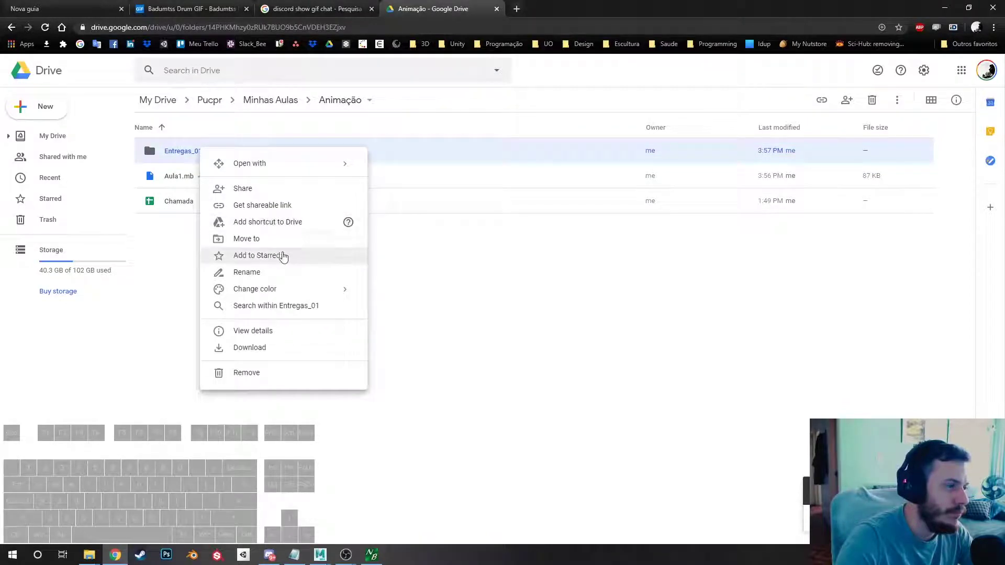
left_click(275, 273)
left_click(444, 297)
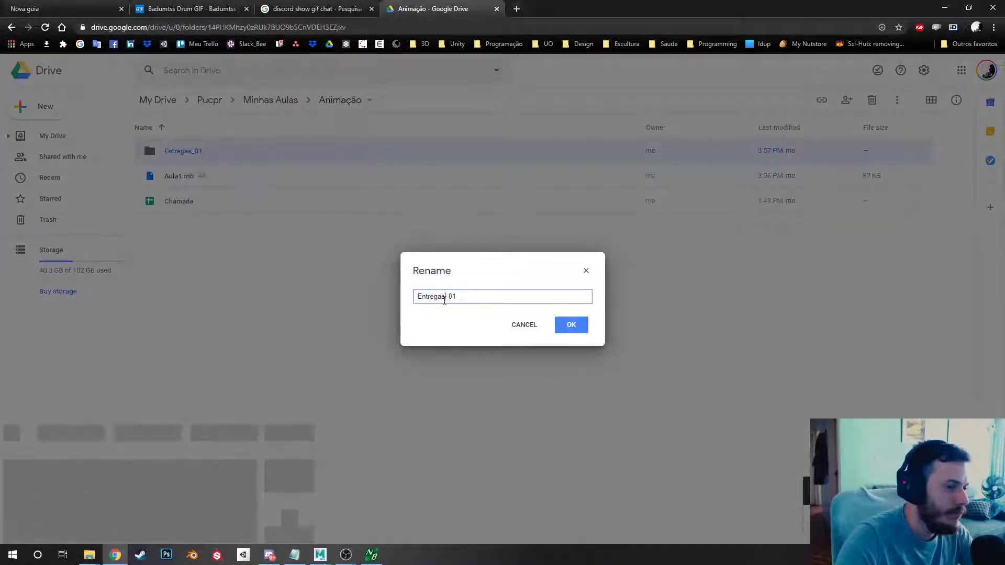
type("_Animaçã")
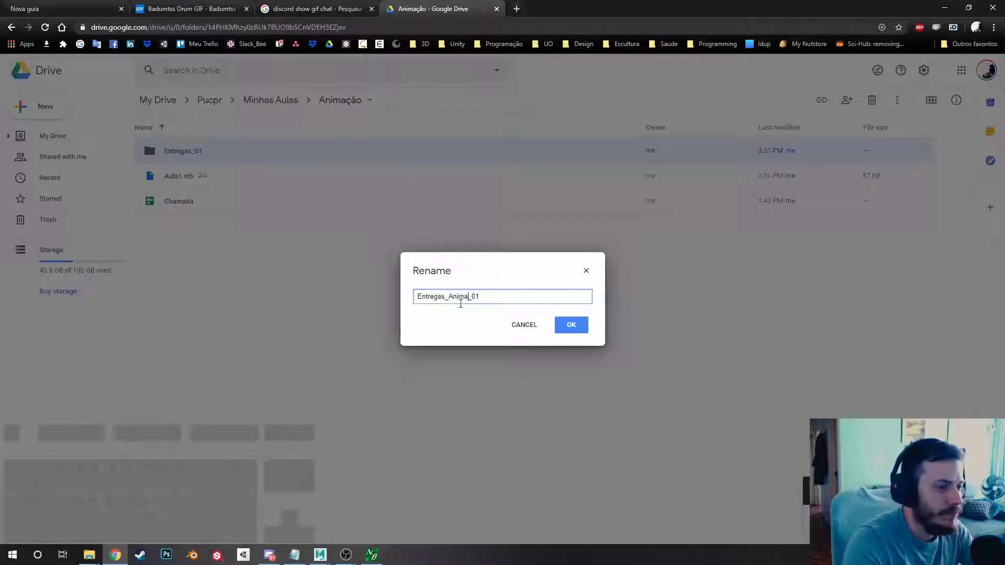
type("o_LOOp")
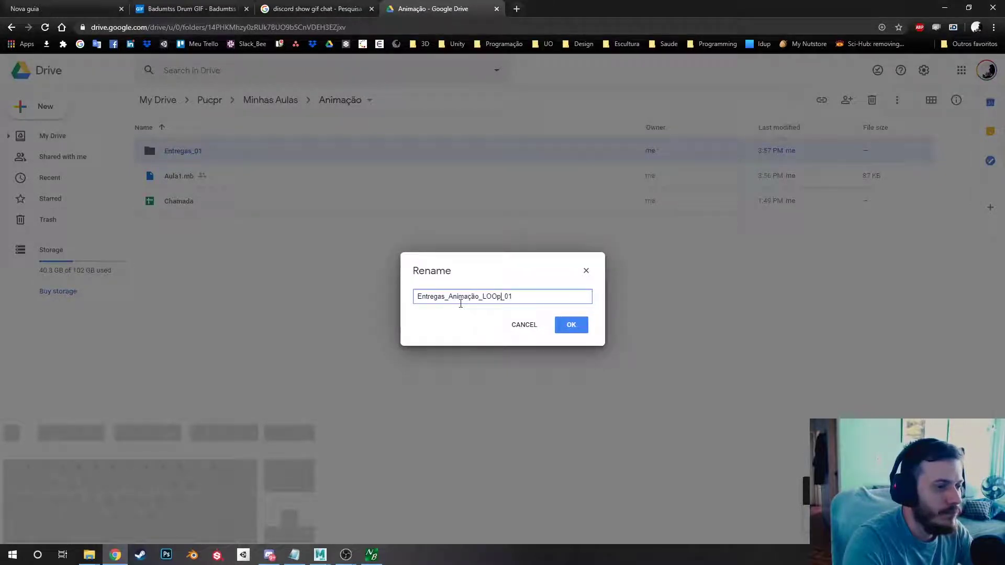
type("P")
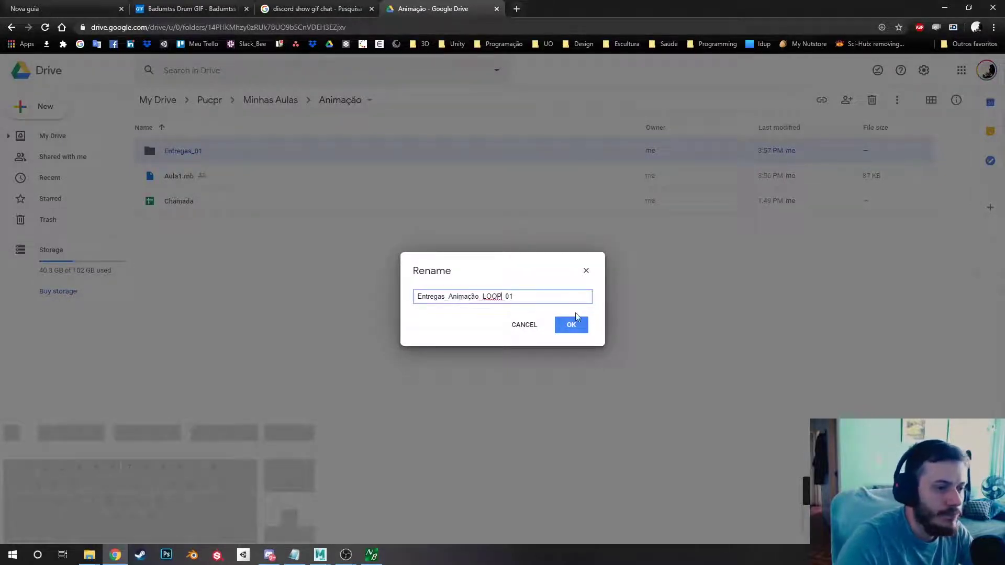
left_click(571, 325)
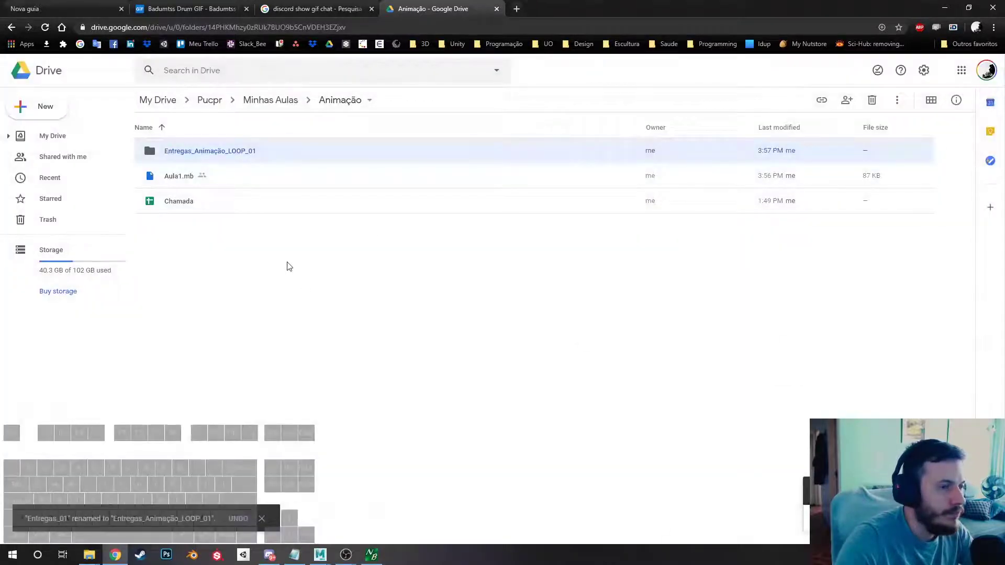
Share the Entregas_Animação_LOOP_01 folder with Anyone with the link, granting Can organize, add, & edit access.
right_click(310, 158)
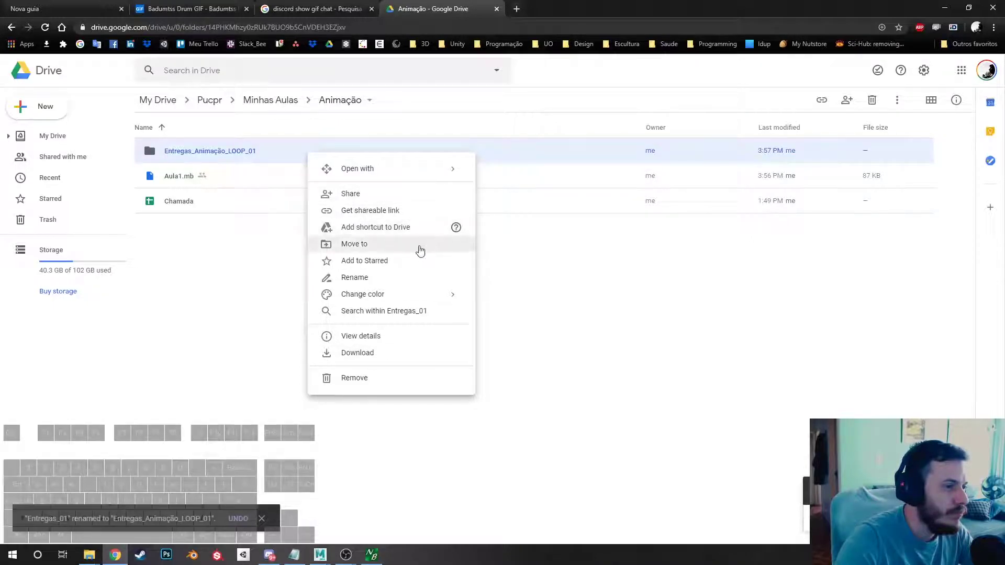
left_click(398, 197)
left_click(618, 346)
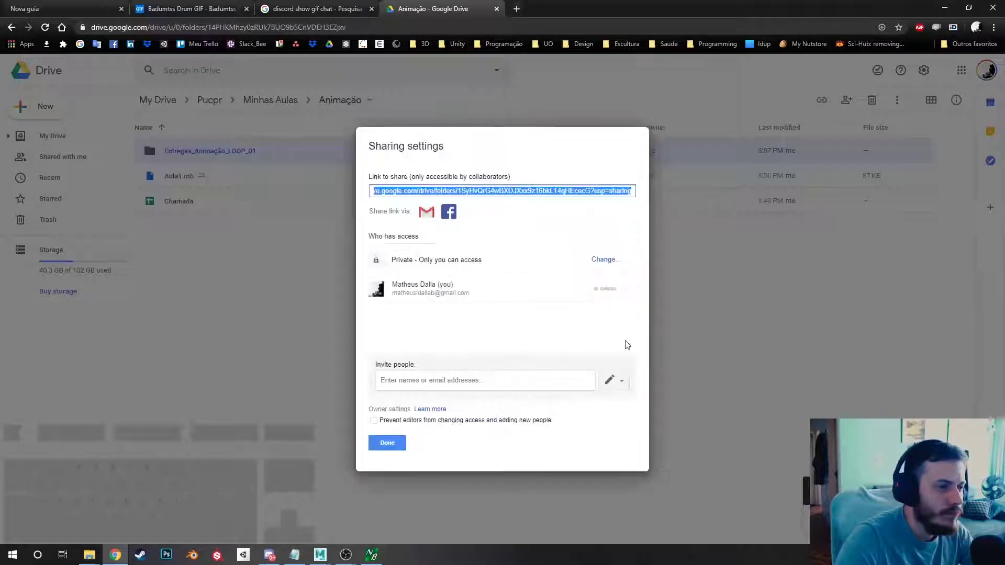
left_click(604, 260)
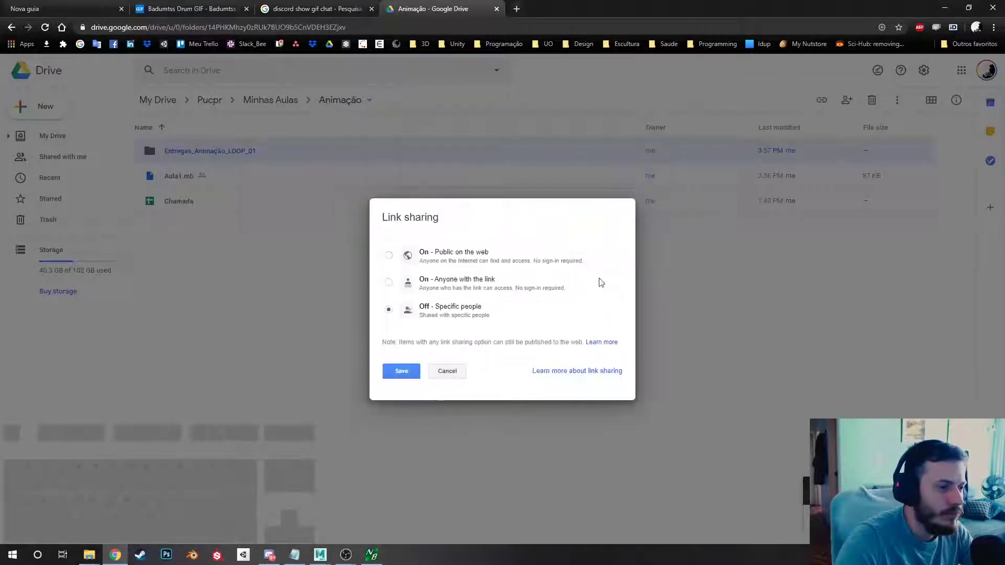
left_click(478, 286)
left_click(528, 344)
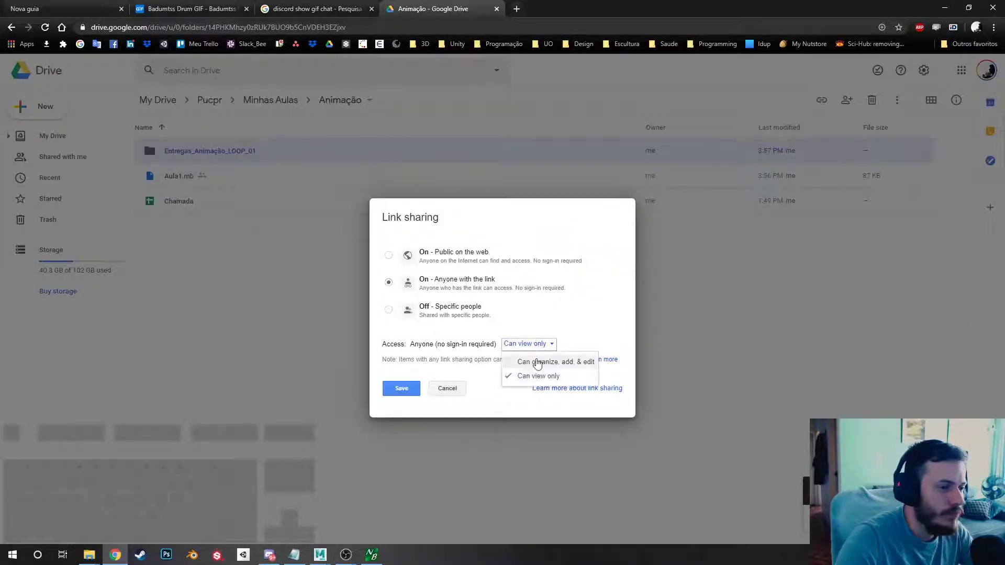
left_click(537, 359)
left_click(395, 393)
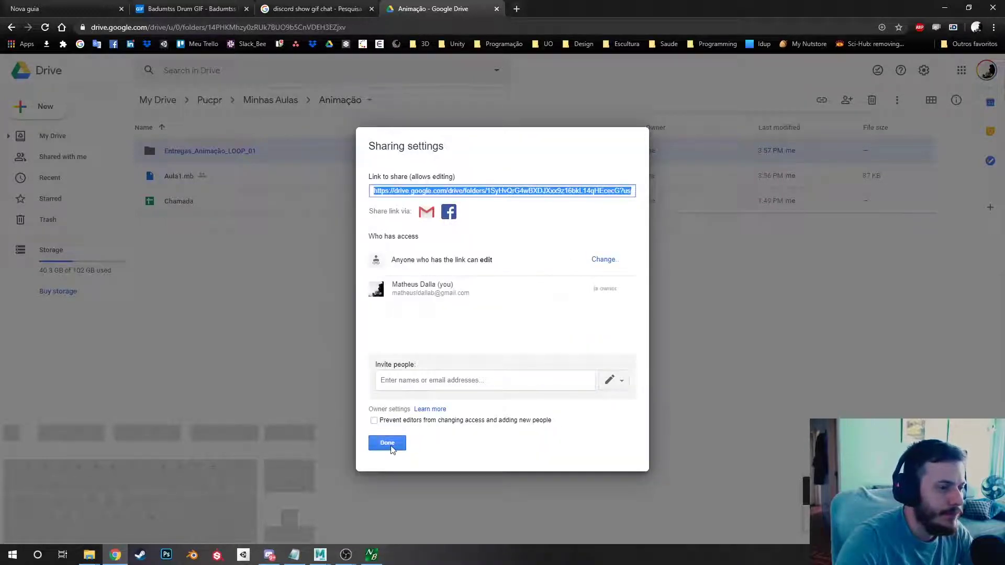
left_click(387, 443)
Get the shareable link of the Entregas_Animação_LOOP_01 folder and switch to Discord.
right_click(314, 153)
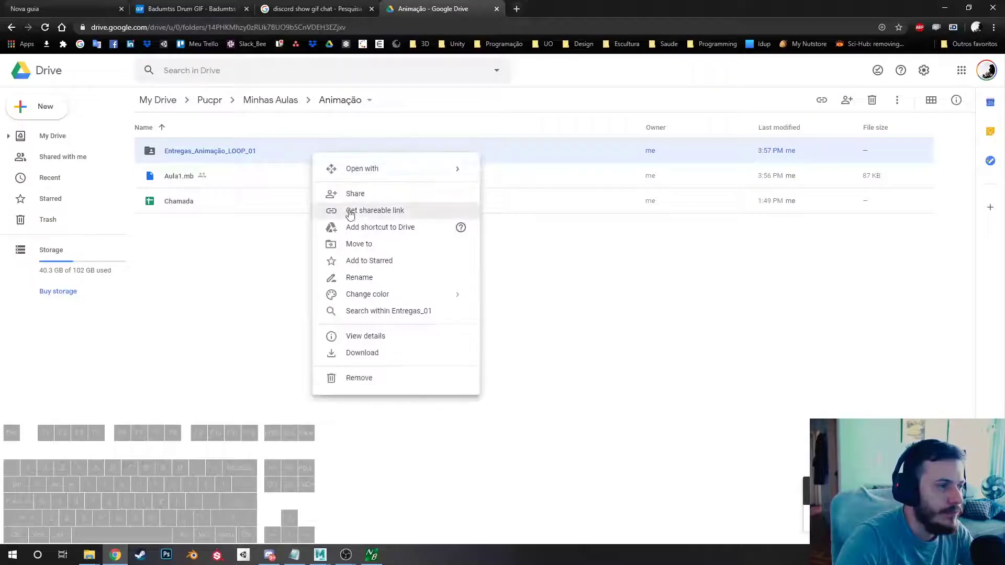
left_click(350, 213)
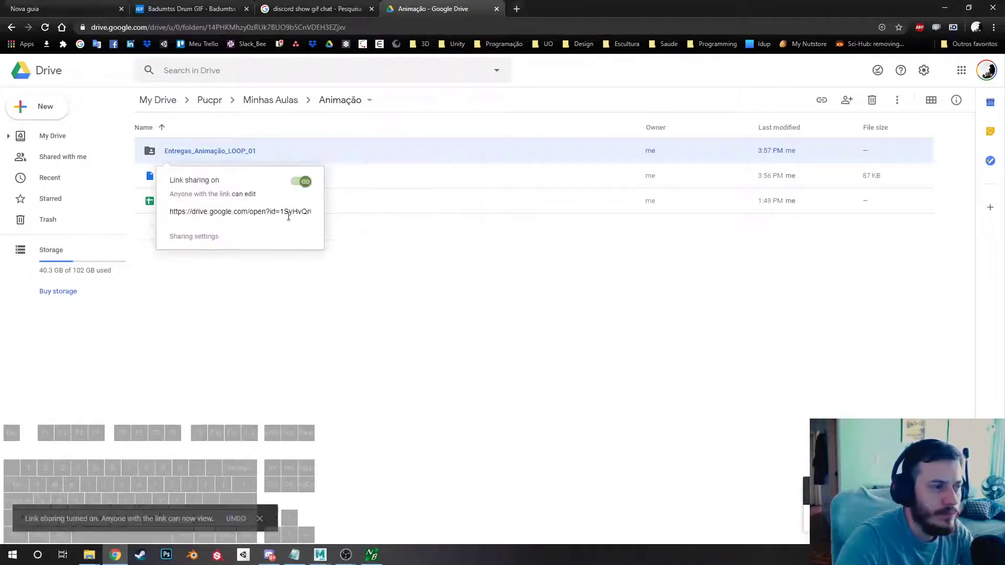
left_click(270, 555)
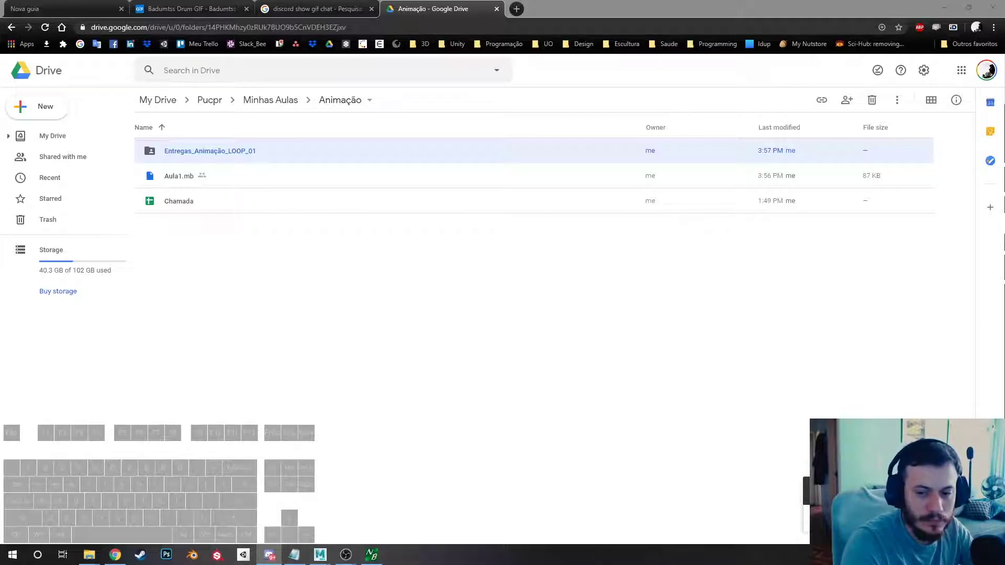
Return to Google Drive, get the shareable link of the Aula1.mb file, and switch back to Discord.
left_click(303, 191)
left_click(292, 184, "shift")
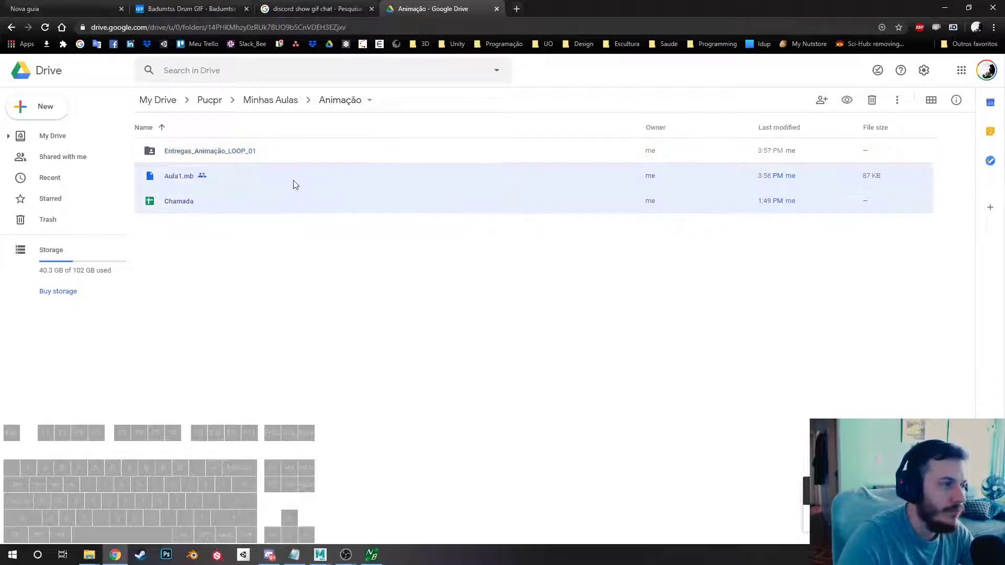
right_click(292, 183)
left_click(294, 260)
left_click(425, 302)
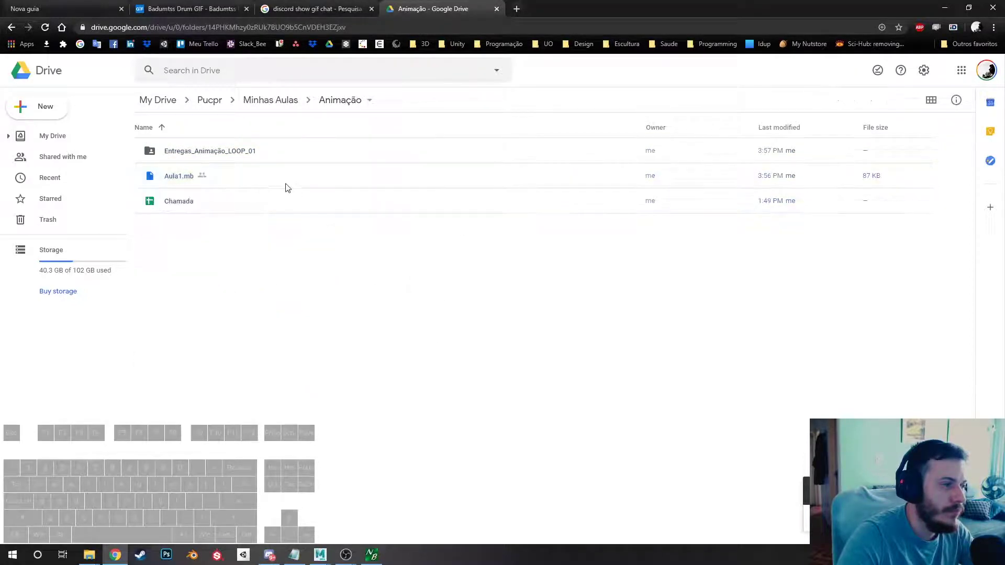
right_click(287, 187)
left_click(345, 258)
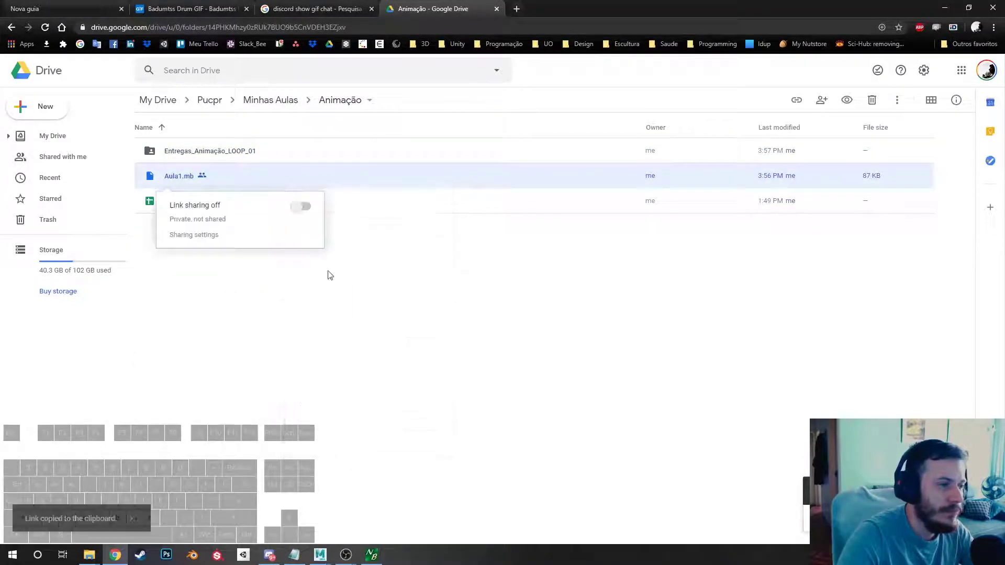
key("alt+Tab")
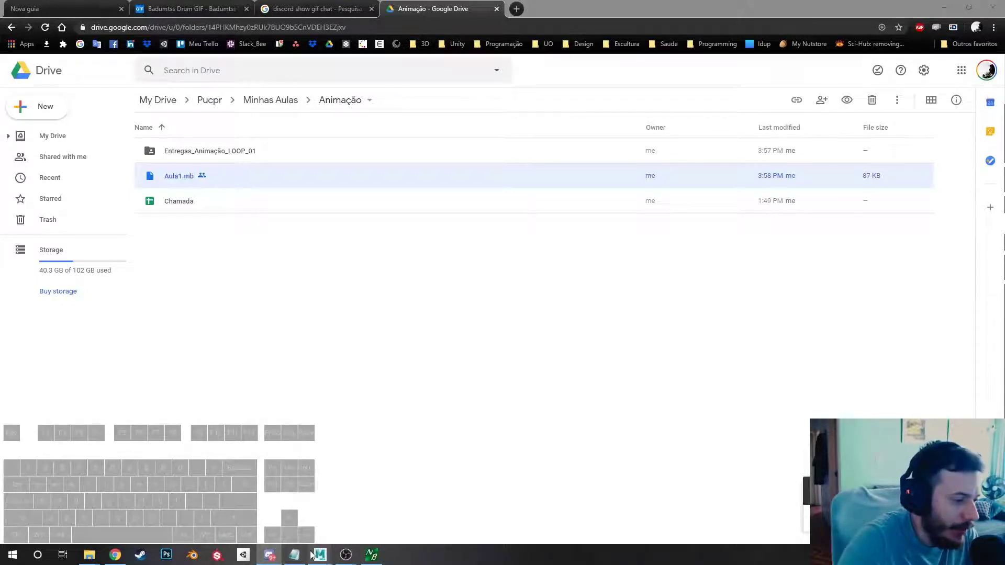
Switch to Maya and play the Aula1.mb animation, highlighting the ring Aro_para_passar_dentro for a moment during playback.
mouse_move(320, 554)
left_click(490, 505)
mouse_move(478, 195)
left_mouse_down("alt")
mouse_move(462, 207)
mouse_move(471, 206)
left_mouse_up("alt")
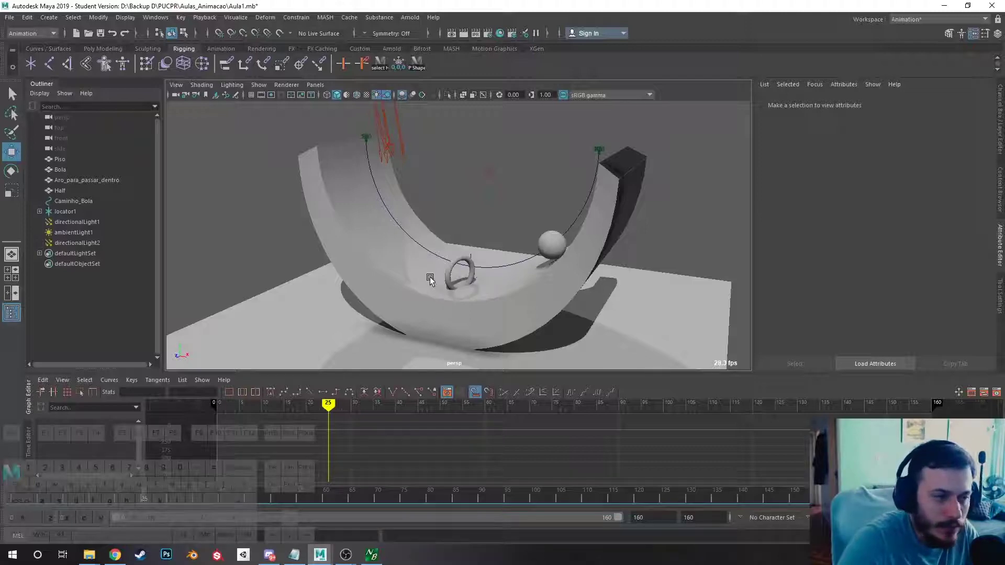
key("alt+v")
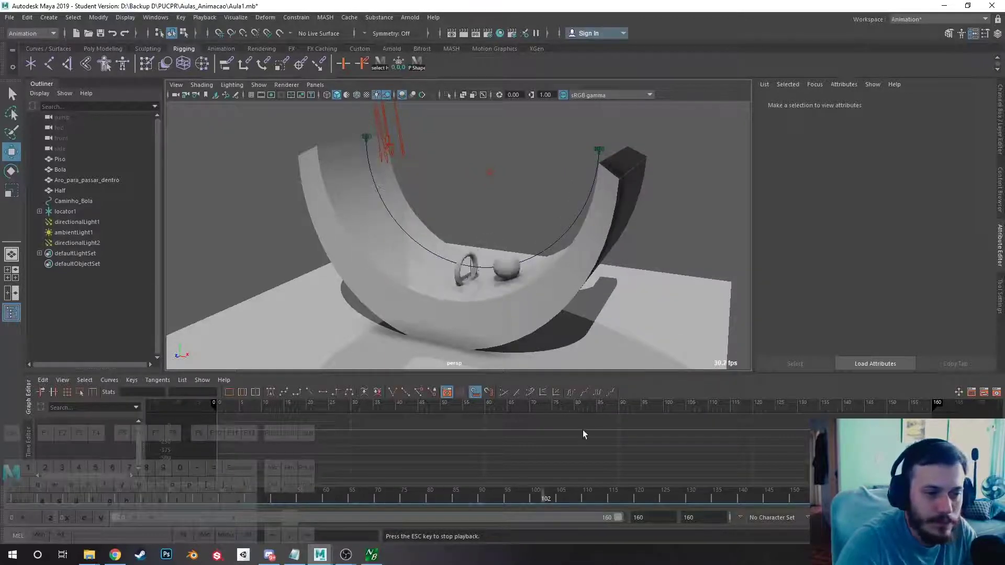
left_click(480, 241)
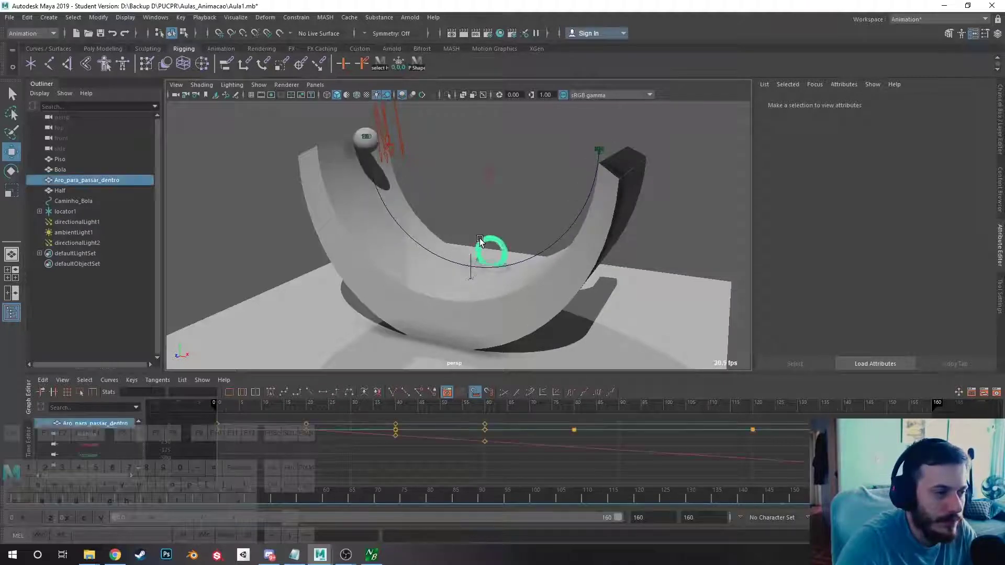
left_click(671, 251)
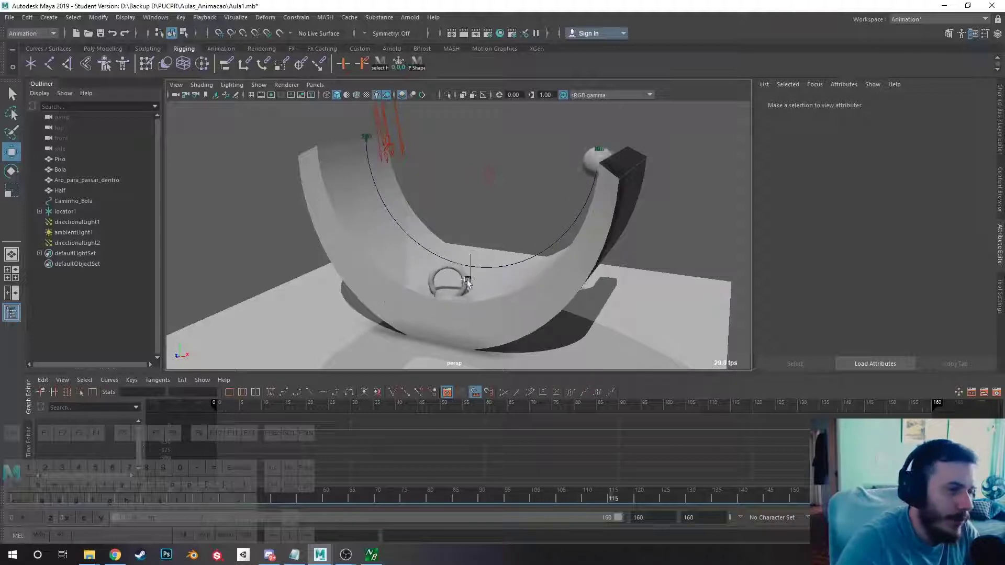
Watch the ball and ring loop from above and from the front of the half-pipe, and stop playback at frame 26.
left_click_drag(448, 281, 419, 231, "alt")
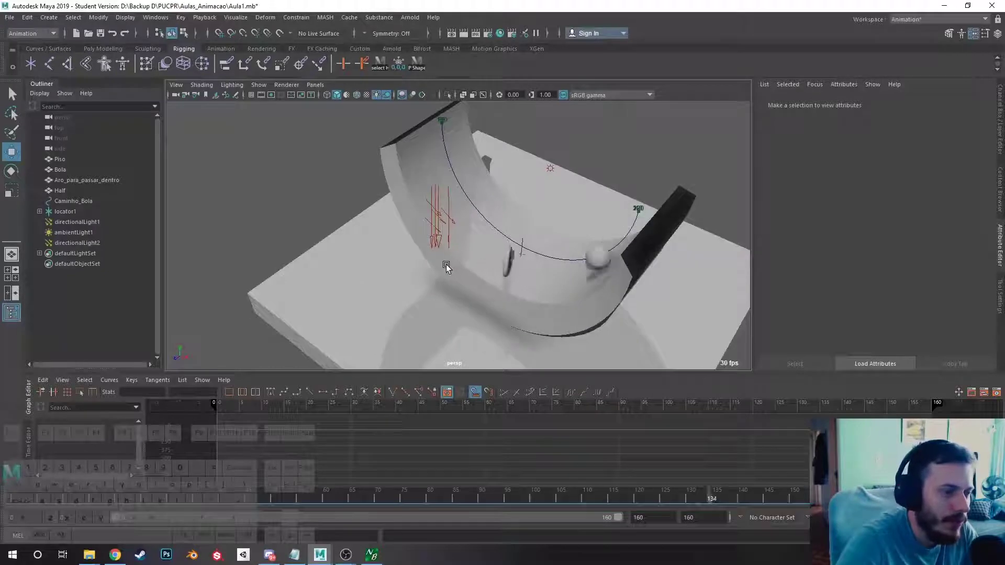
left_click_drag(445, 265, 521, 280, "alt")
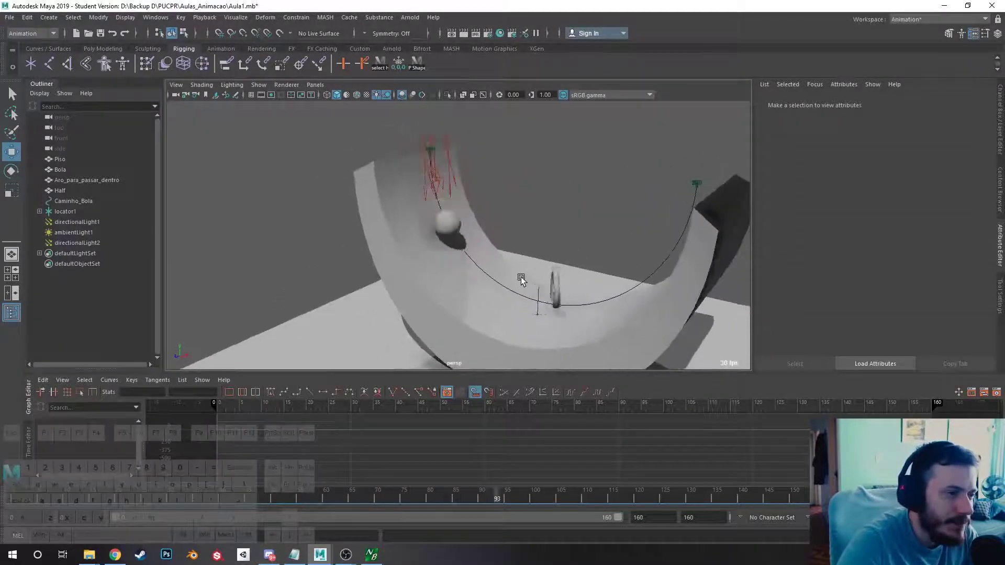
left_click_drag(542, 181, 484, 265, "alt")
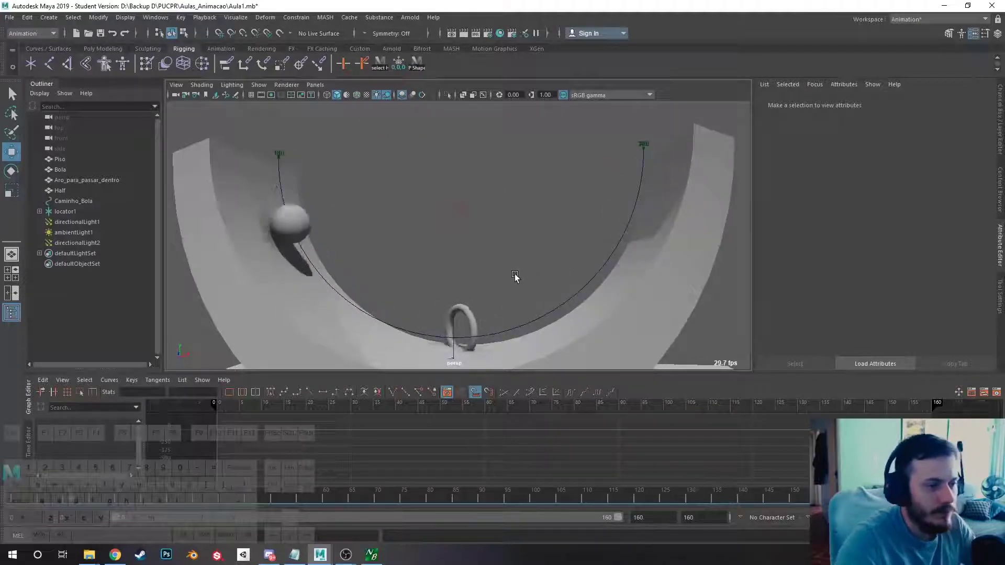
key("Escape")
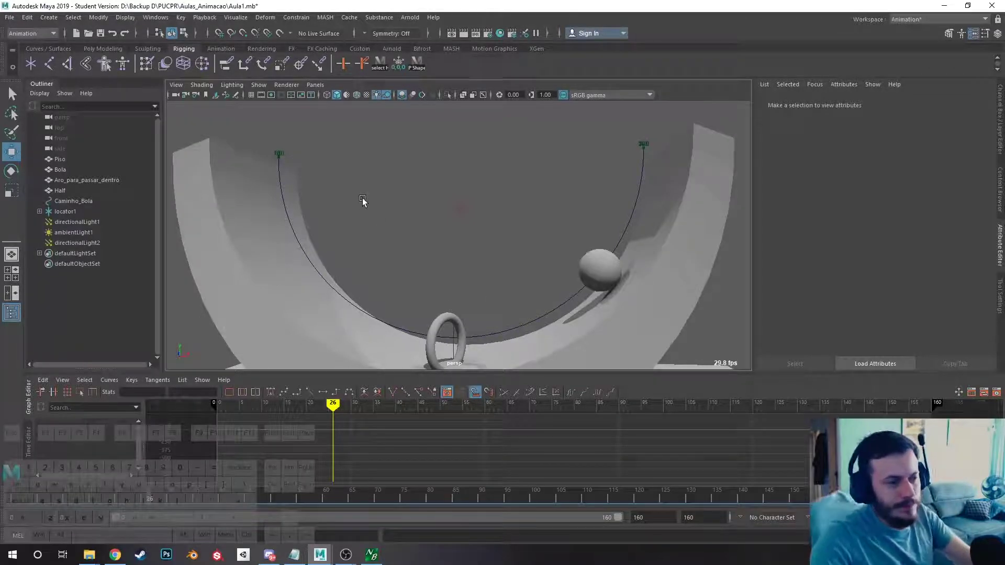
Frame the half-pipe from a raised three-quarter view, open the Playblast options and choose qt as the output format.
right_click(550, 496)
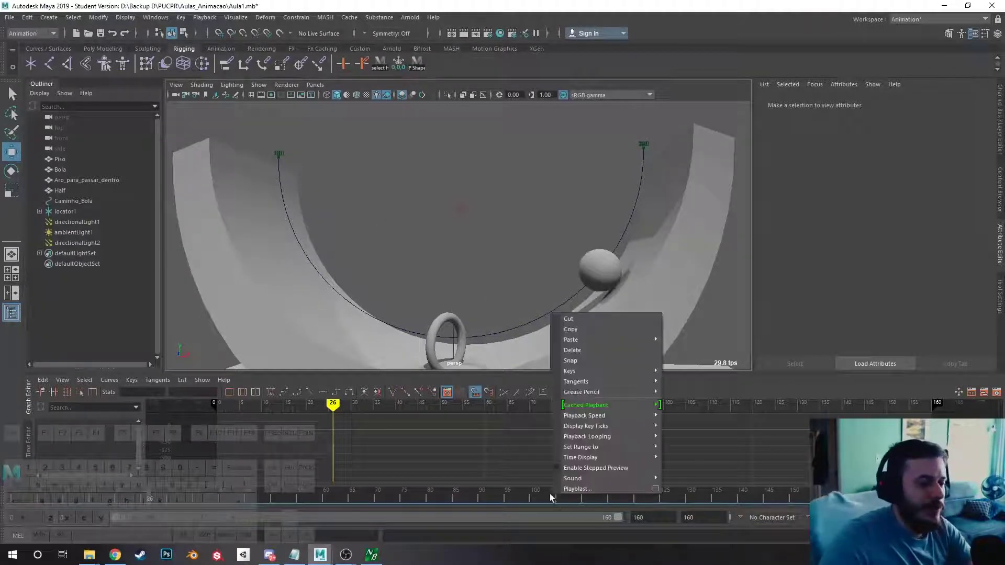
left_click(411, 169)
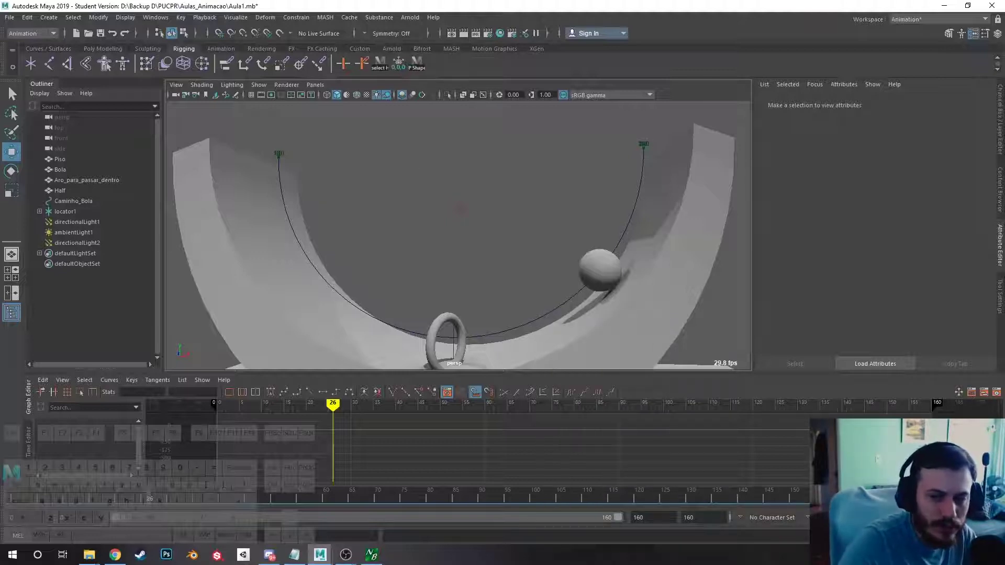
left_click_drag(540, 188, 502, 216, "alt")
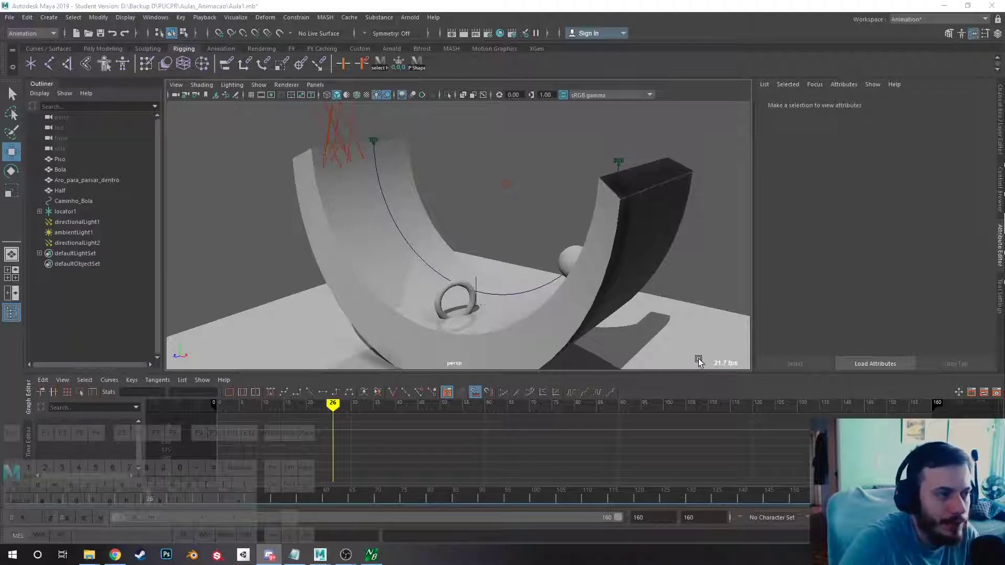
scroll(482, 275, "up", 3)
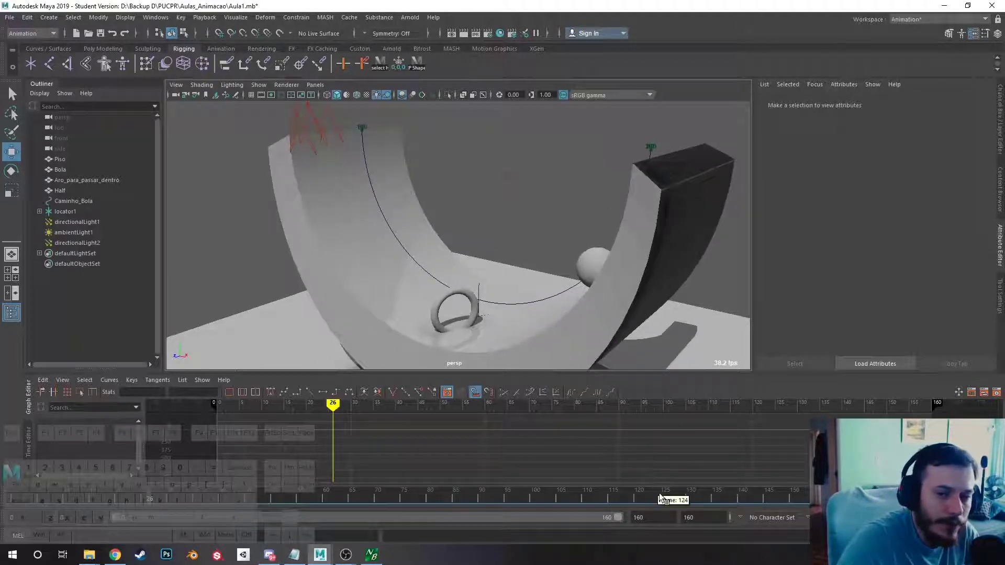
right_click(616, 495)
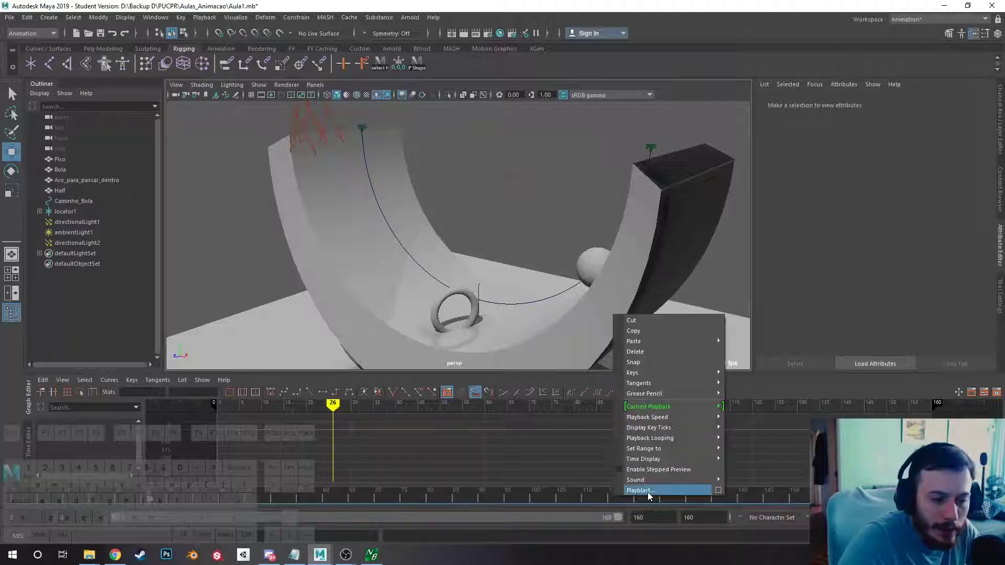
left_click(719, 491)
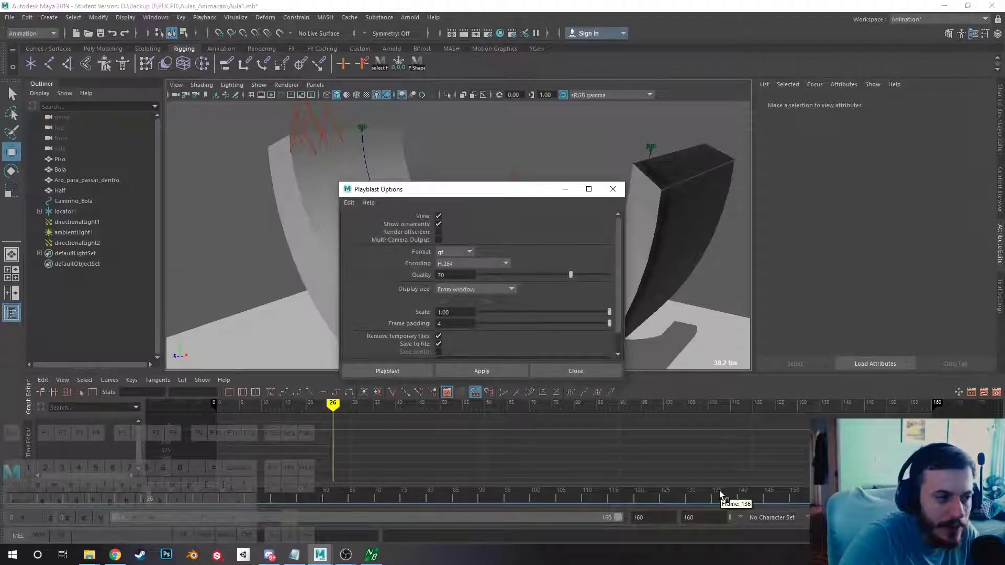
left_click(458, 252)
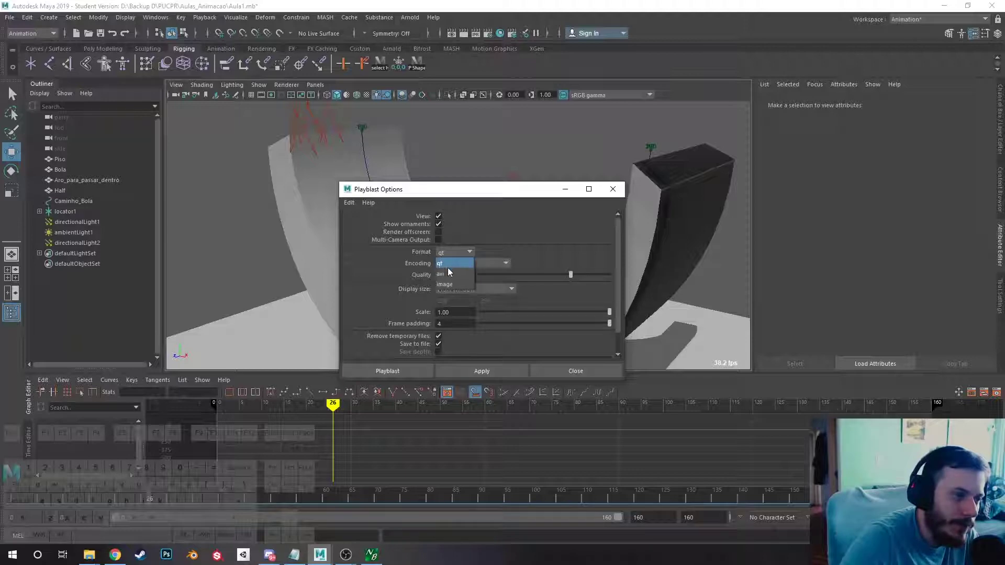
left_click(447, 266)
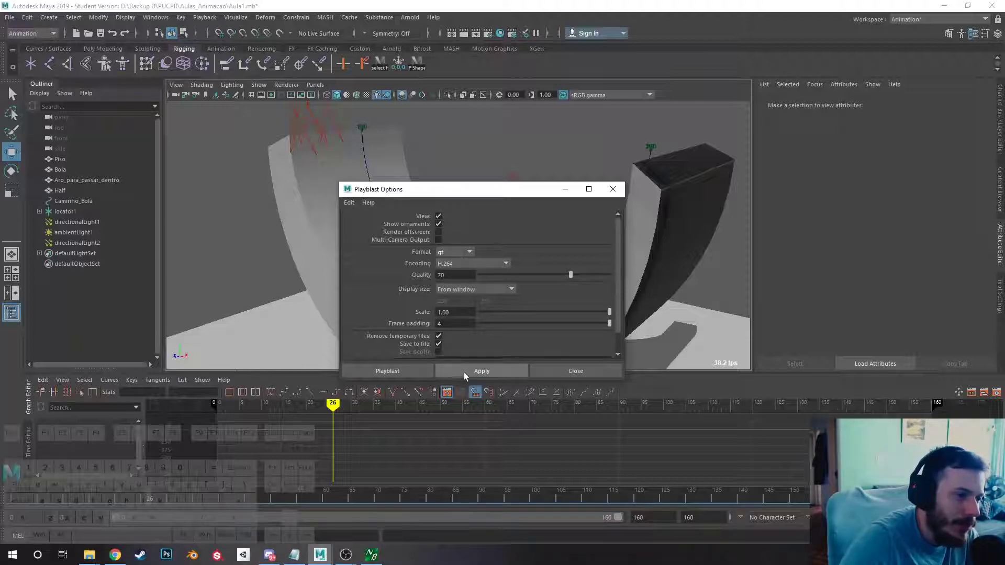
scroll(493, 339, "down", 2)
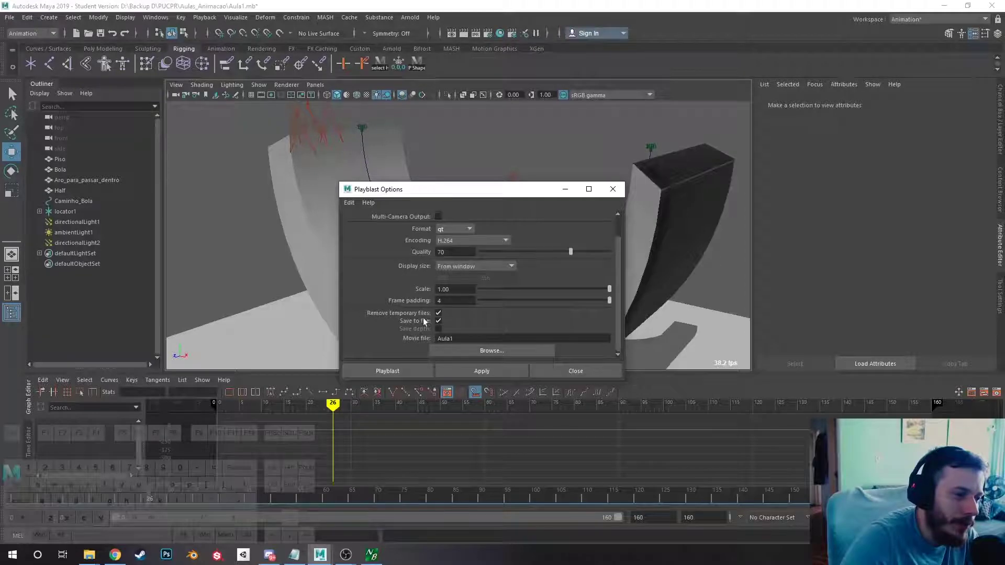
Export the Playblast to the Desktop as Aula1_Exemplo, watch the resulting movie and close it.
left_click(454, 348)
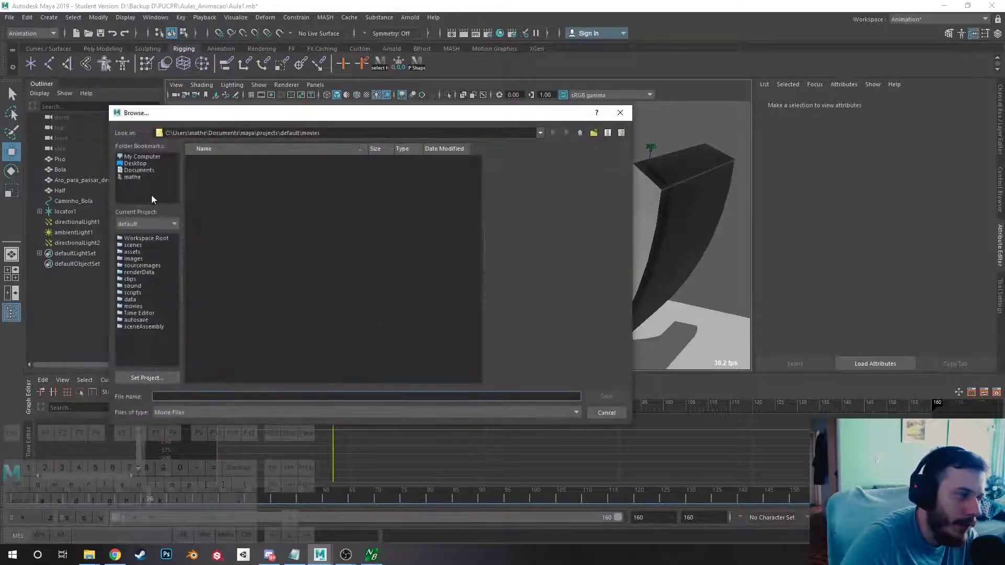
left_click(145, 163)
left_click(305, 393)
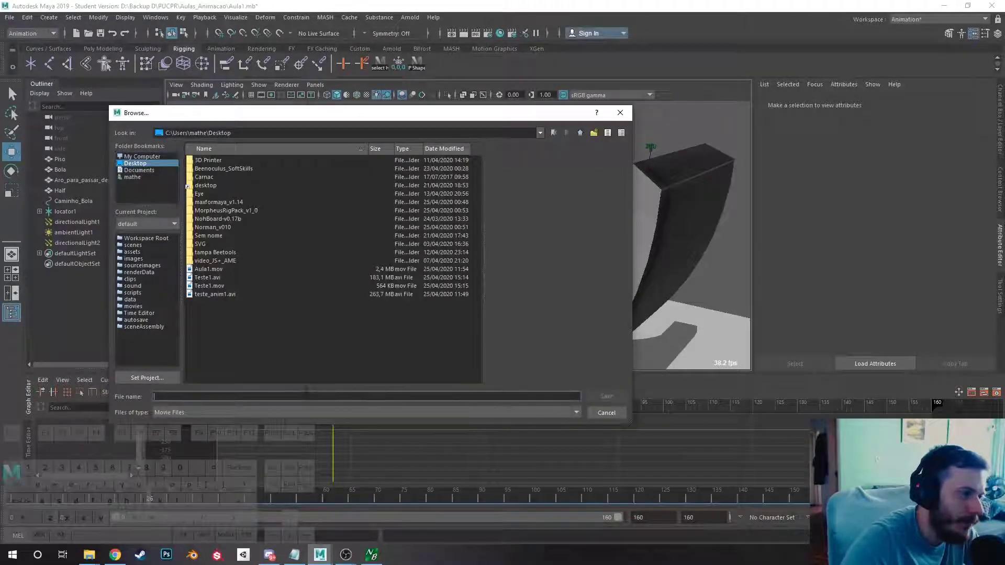
type("Aula")
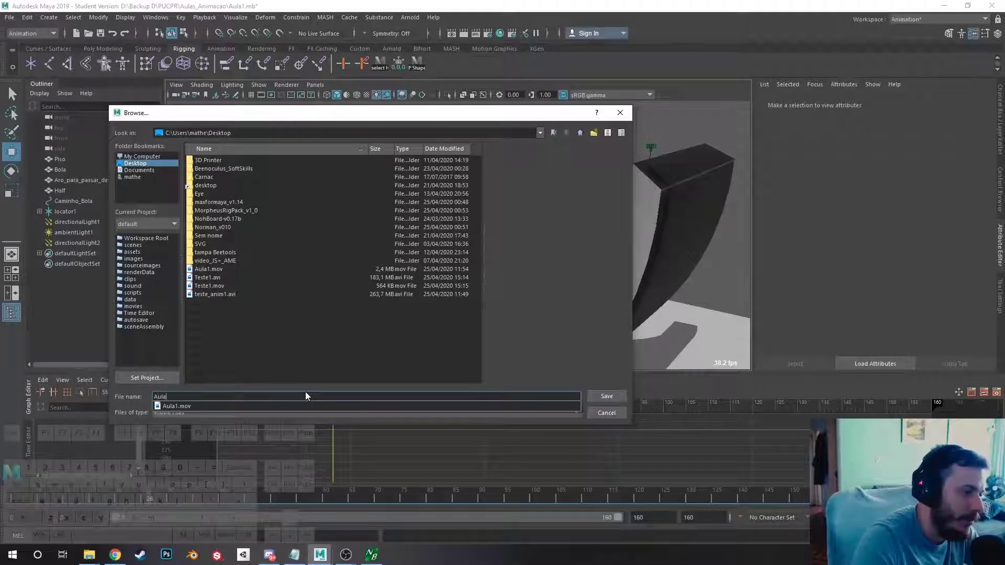
type("1_Exemplo")
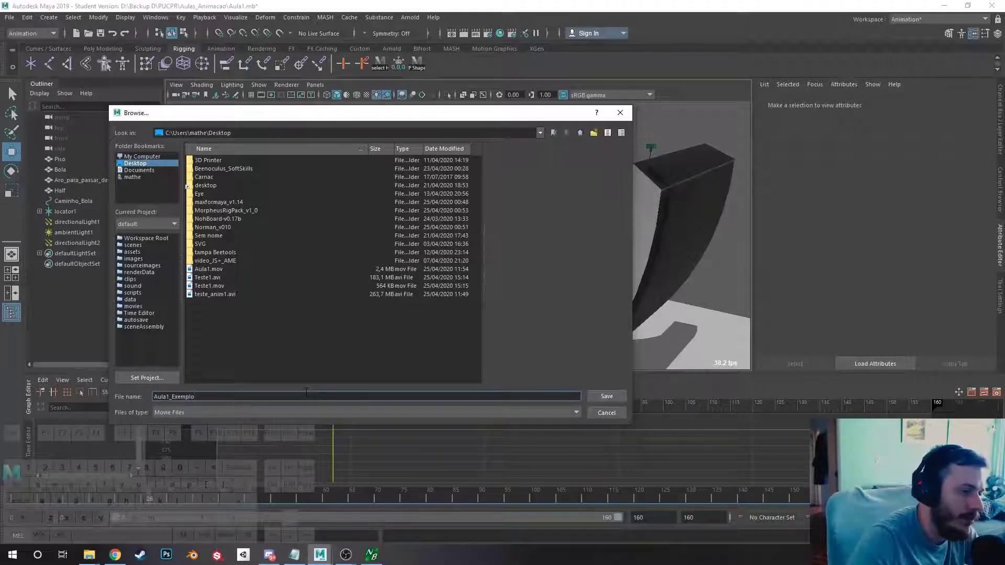
left_click(605, 397)
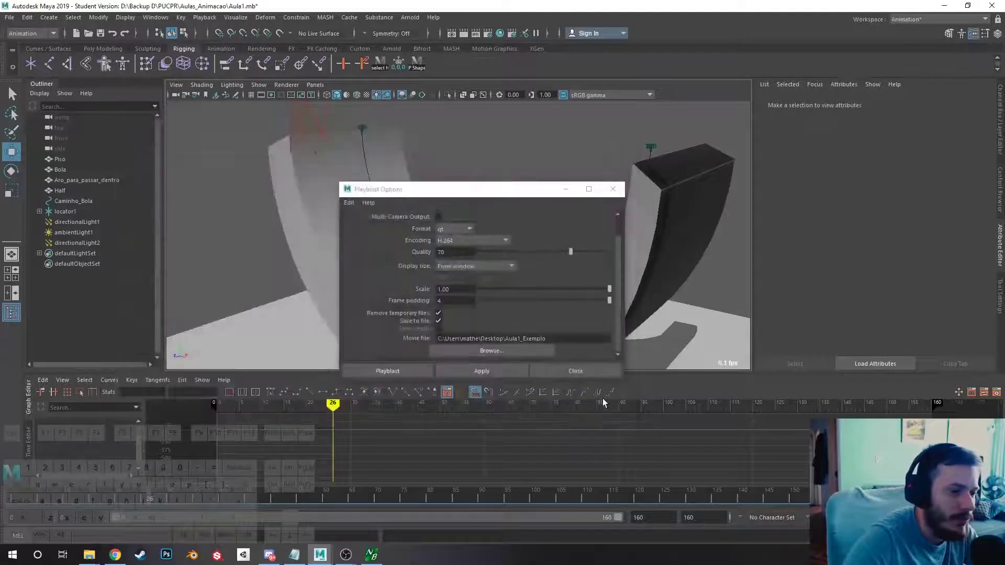
left_click(520, 365)
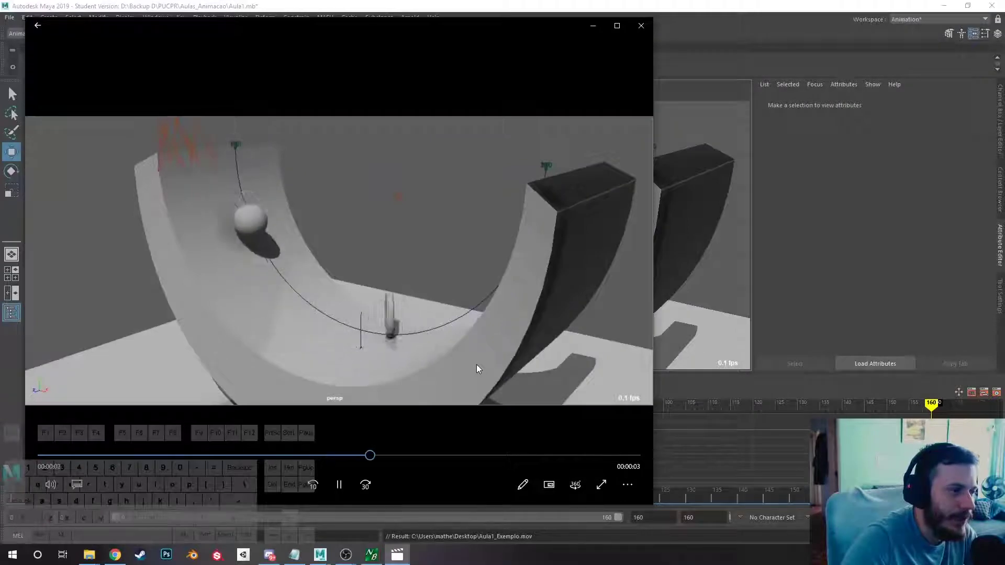
left_click(640, 26)
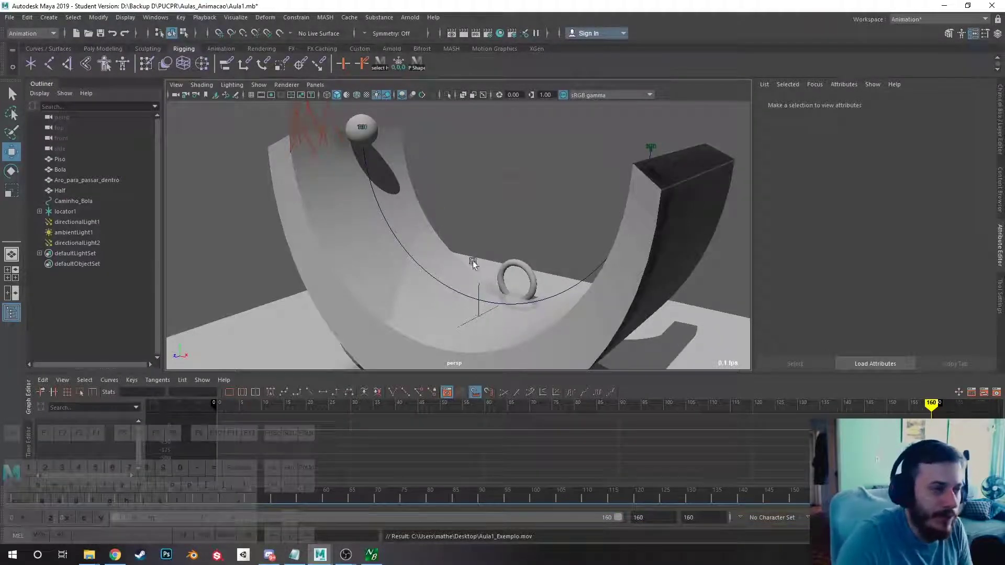
Look through the scene camera cameraShape1 and scrub the animation to frame 64.
left_click(315, 85)
mouse_move(341, 100)
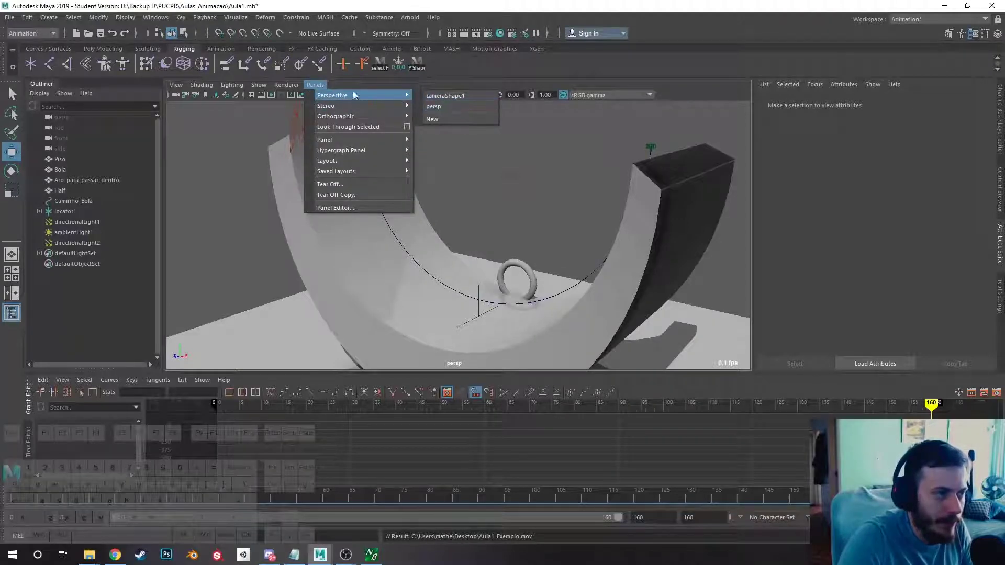
left_click(450, 98)
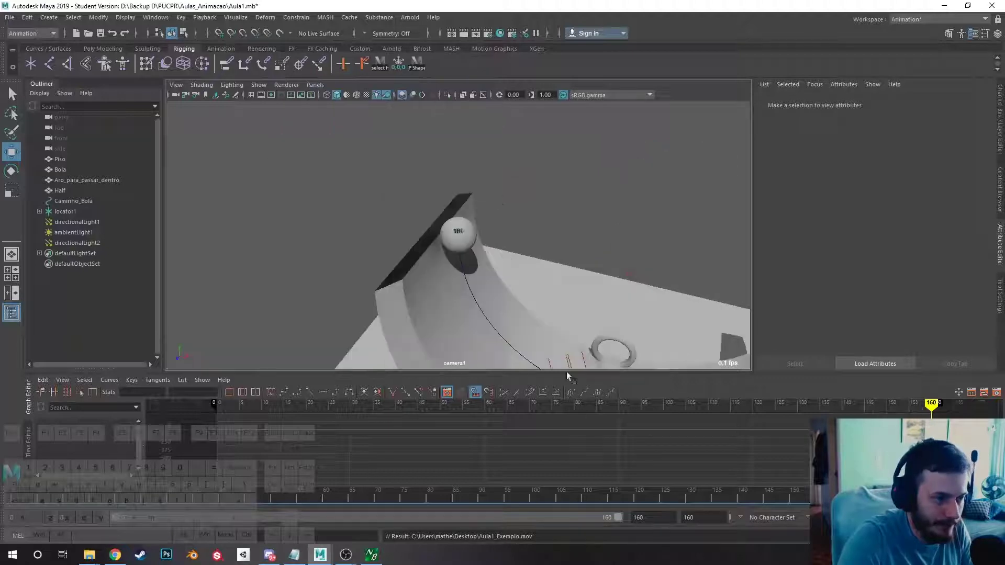
mouse_move(562, 403)
left_mouse_down()
mouse_move(418, 404)
mouse_move(494, 388)
mouse_move(502, 404)
left_mouse_up()
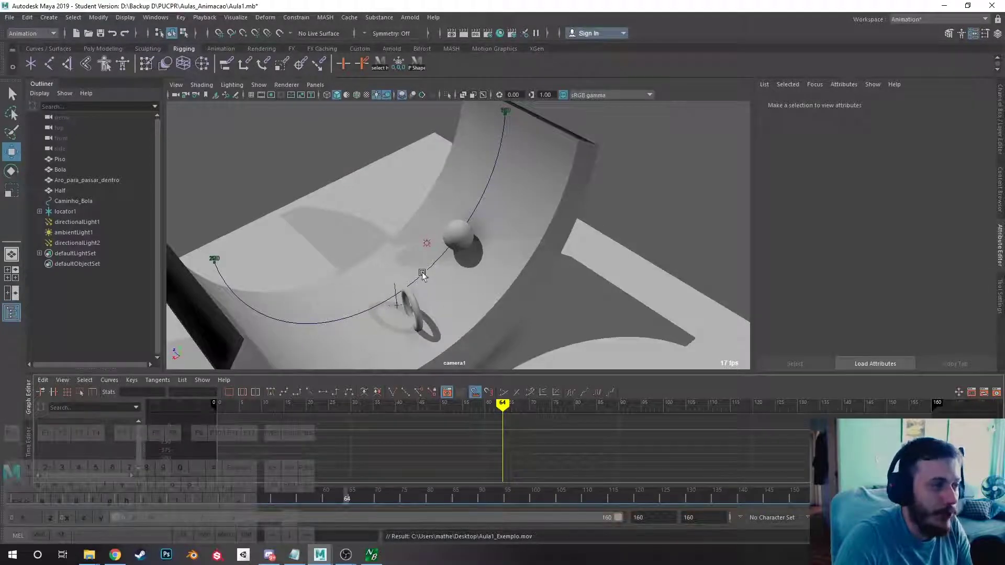
Hide NURBS curves, lights and locators in the camera view.
left_click(258, 86)
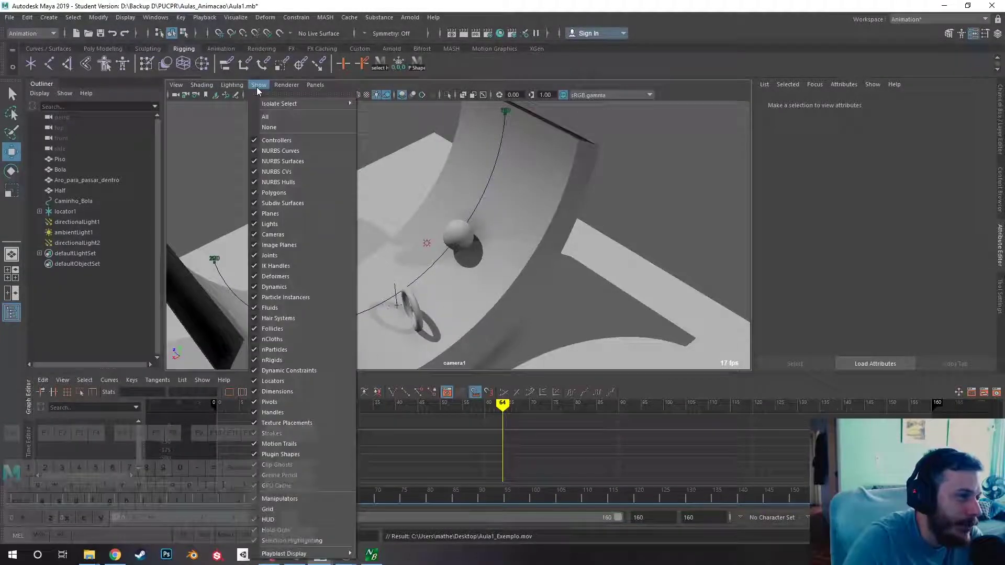
left_click(311, 152)
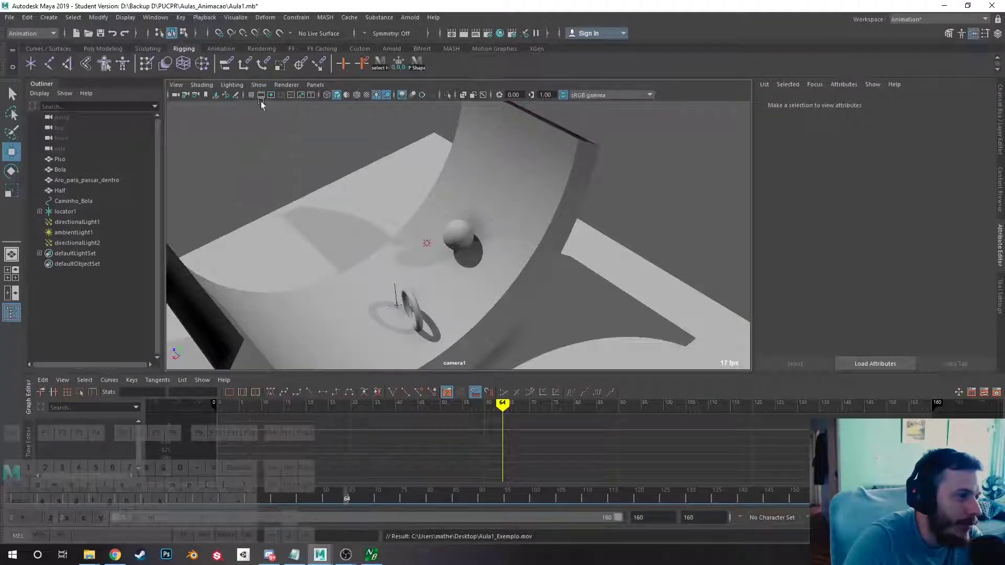
left_click(258, 85)
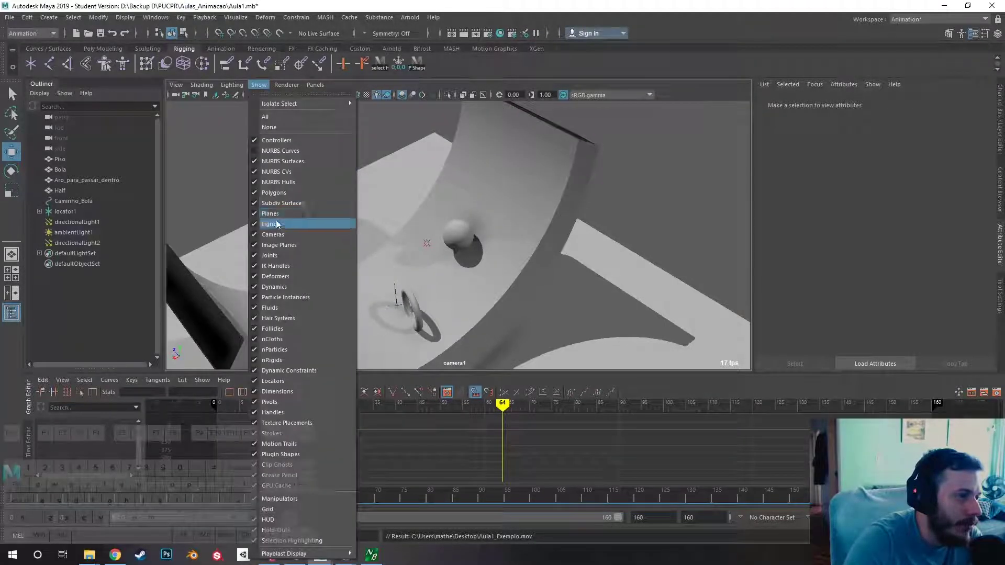
left_click(277, 224)
left_click(259, 85)
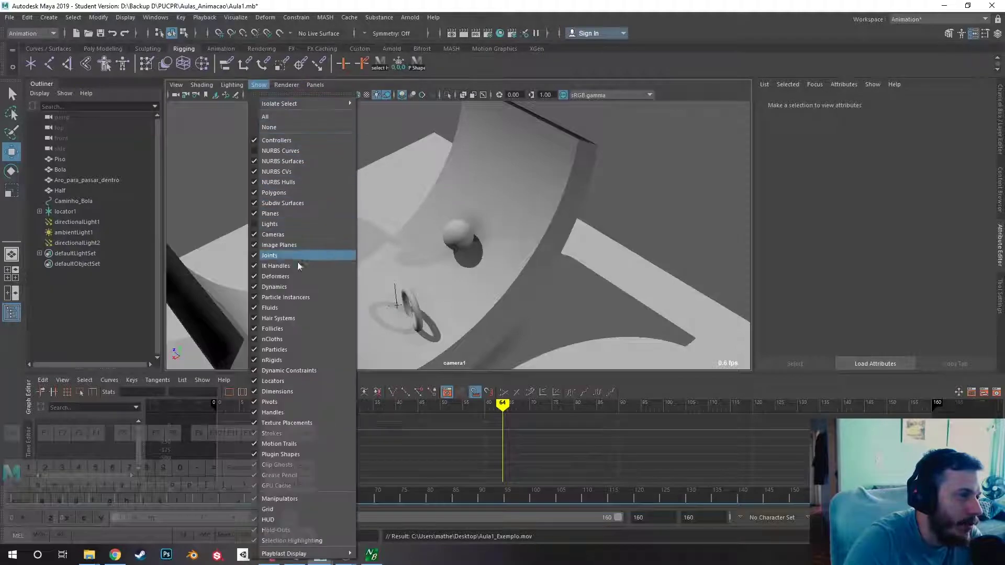
left_click(308, 381)
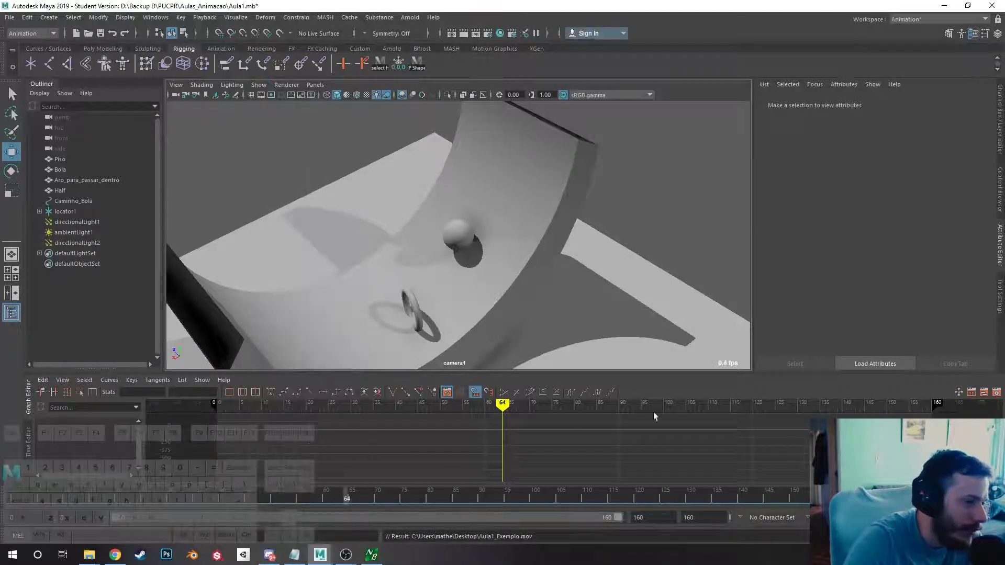
Playblast the clean camera view, overwriting Aula1_Exemplo.mov, and watch the resulting movie before closing it.
right_click(555, 501)
left_click(648, 491)
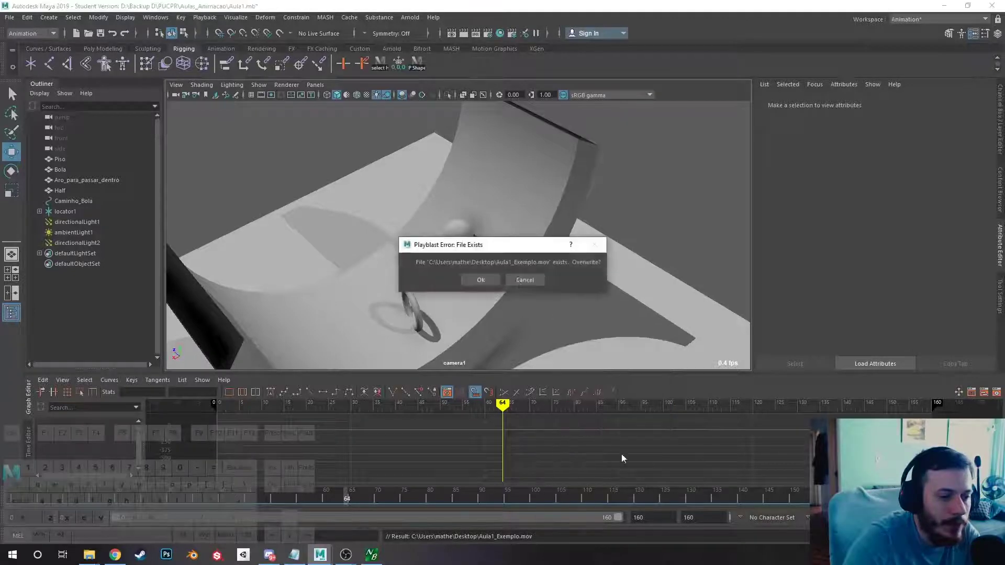
left_click(493, 280)
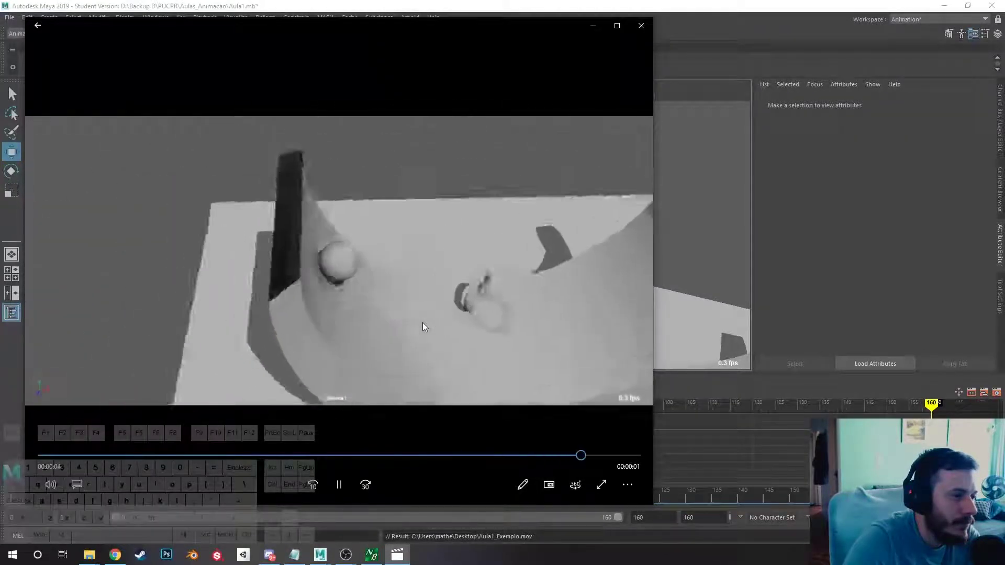
left_click(641, 26)
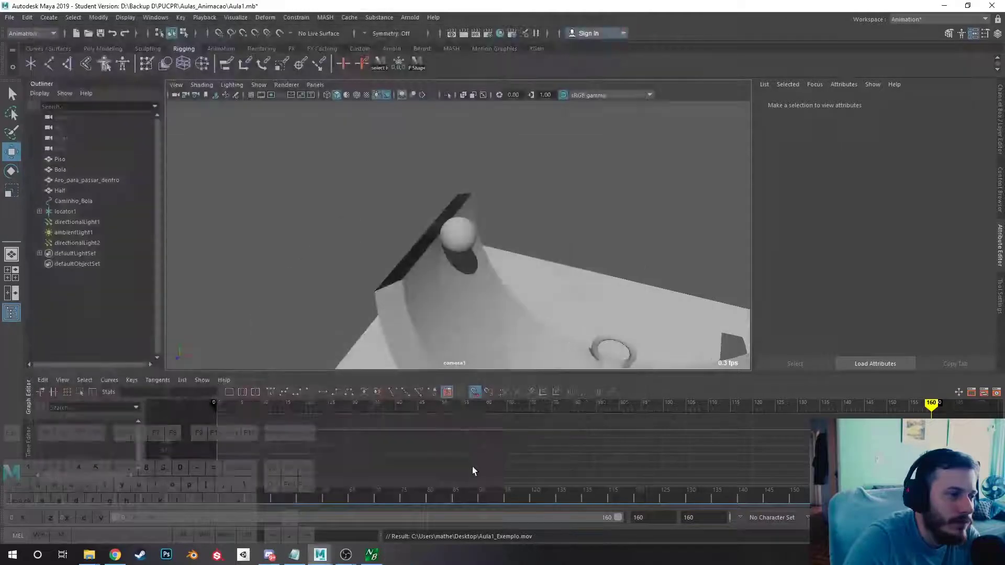
Show lights, NURBS curves and locators again in the camera view.
left_click(258, 84)
left_click(260, 222)
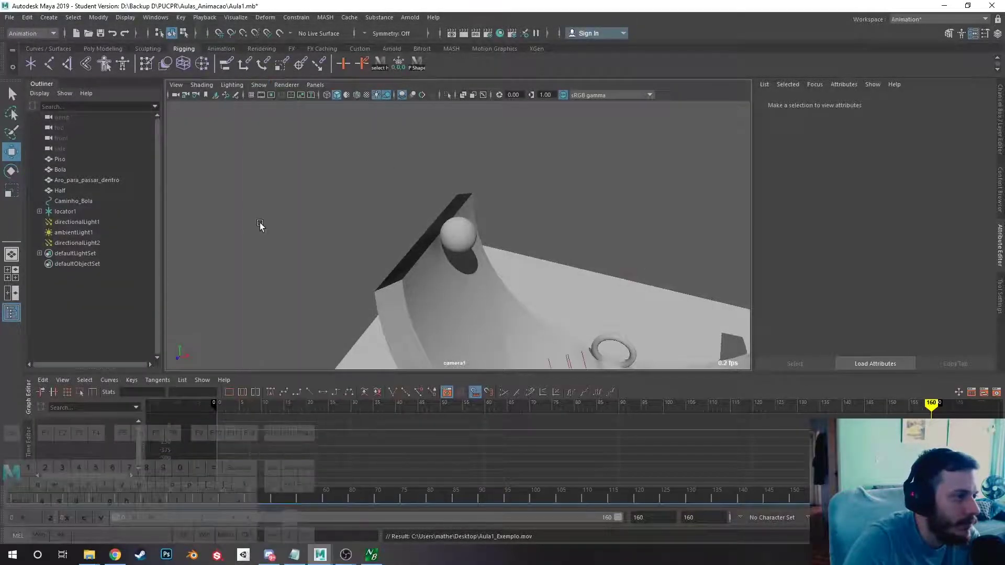
left_click(258, 84)
left_click(284, 150)
left_click(258, 85)
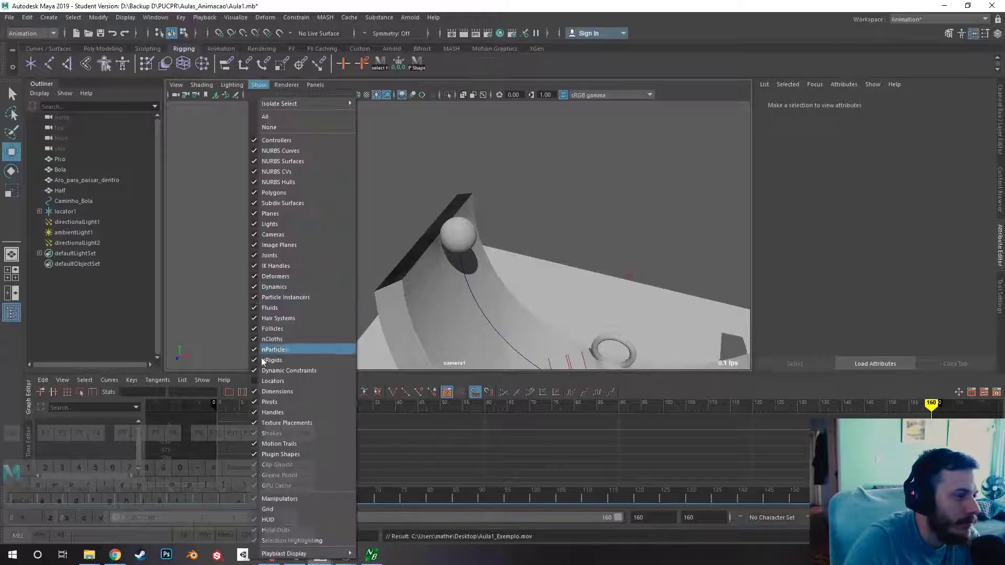
left_click(270, 381)
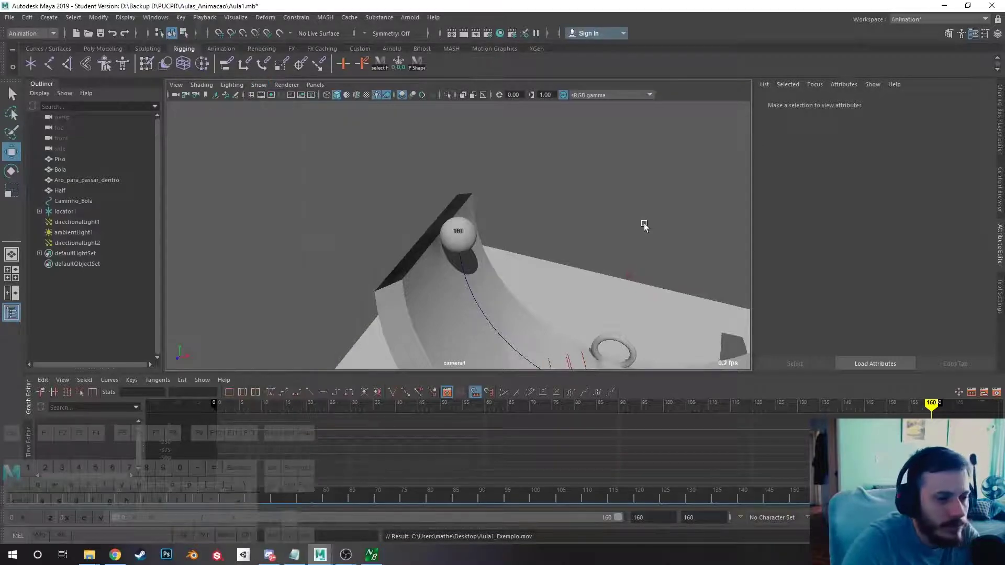
Scrub the animation to frame 14, and briefly check the Animação folder in Google Drive before returning to Maya.
left_click_drag(931, 402, 279, 402)
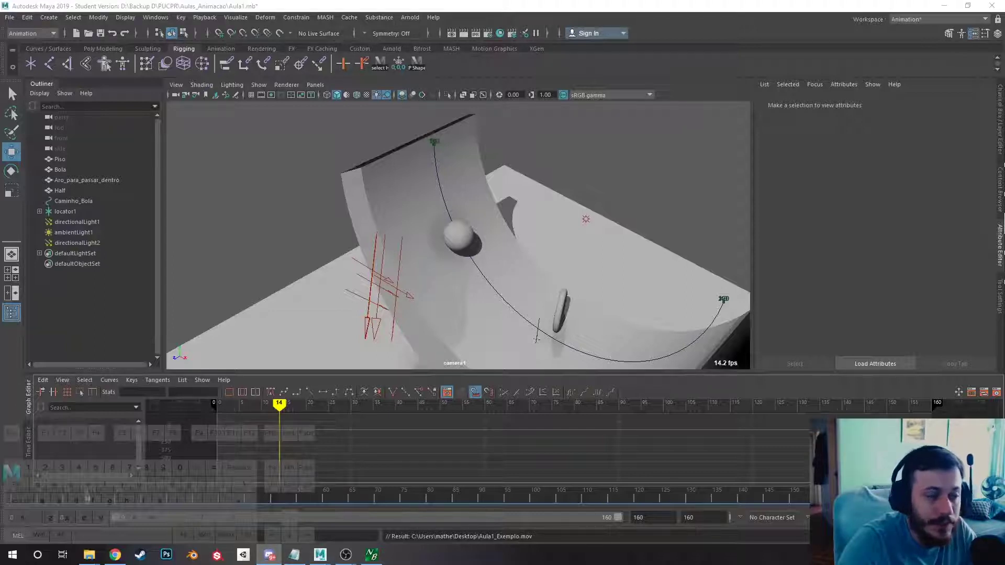
left_click(644, 168)
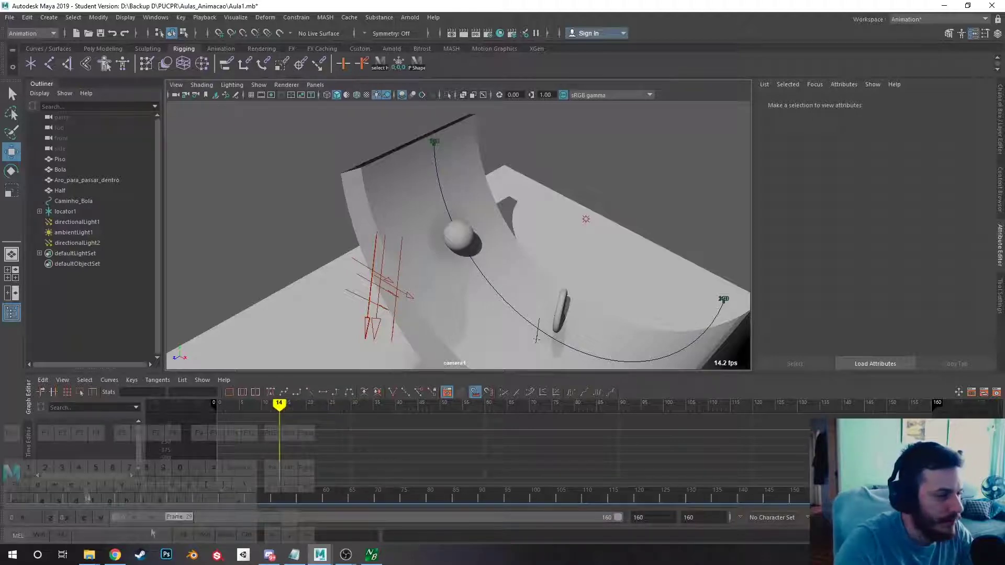
left_click(124, 560)
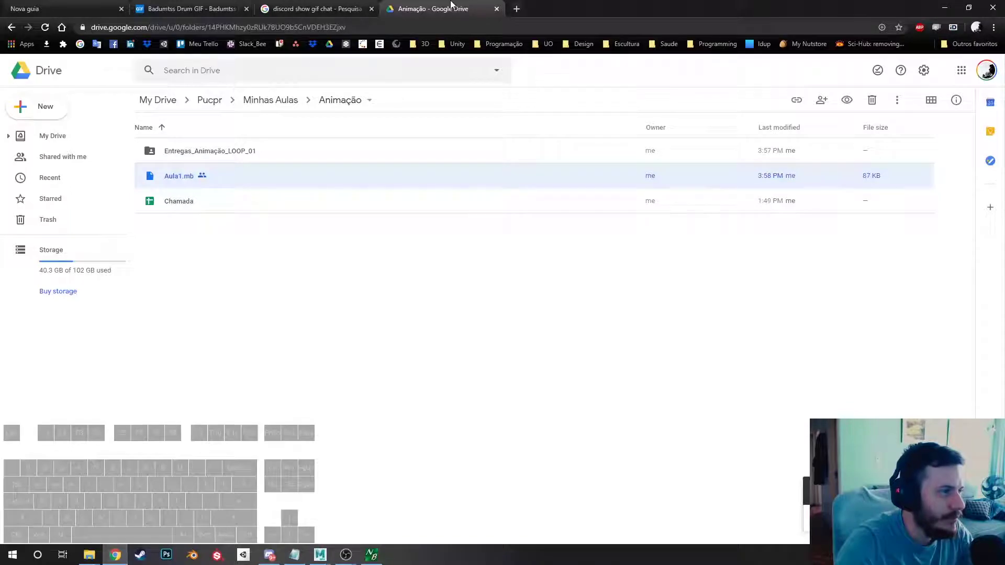
left_click(944, 8)
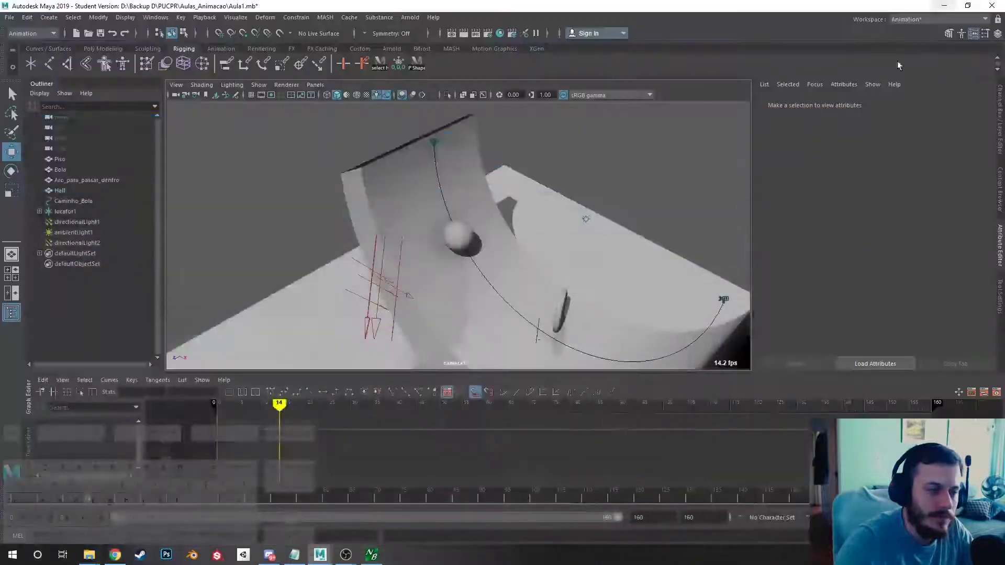
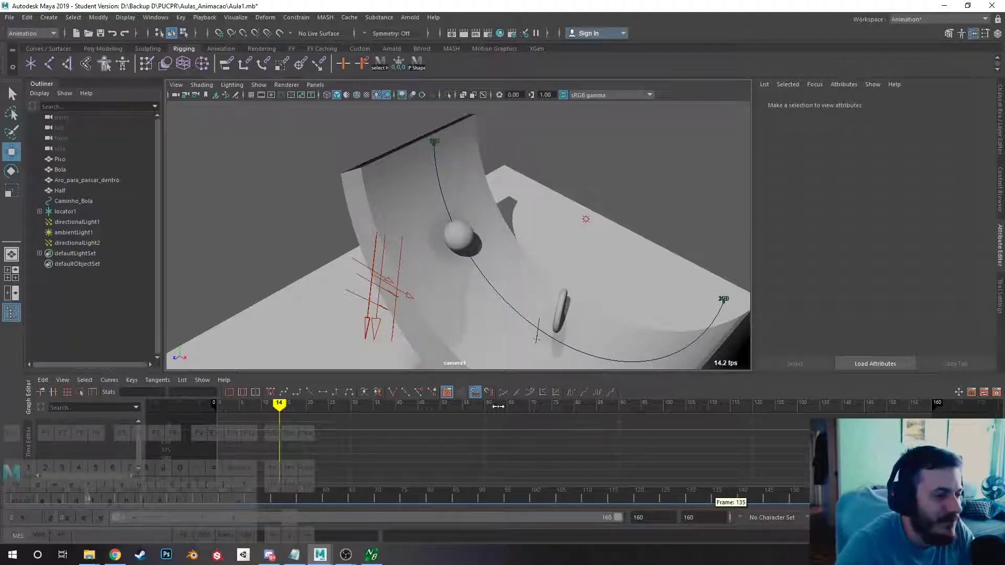
Scrub the ball animation to frame 56 and switch to the SwordFish2_282_v2.blend scene in Blender.
left_click_drag(281, 402, 468, 475)
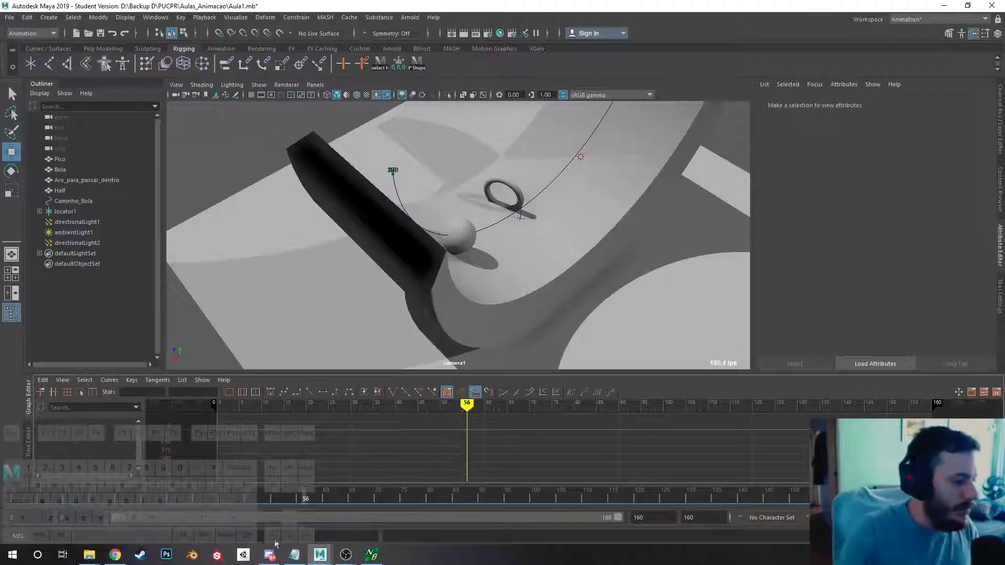
left_click(294, 554)
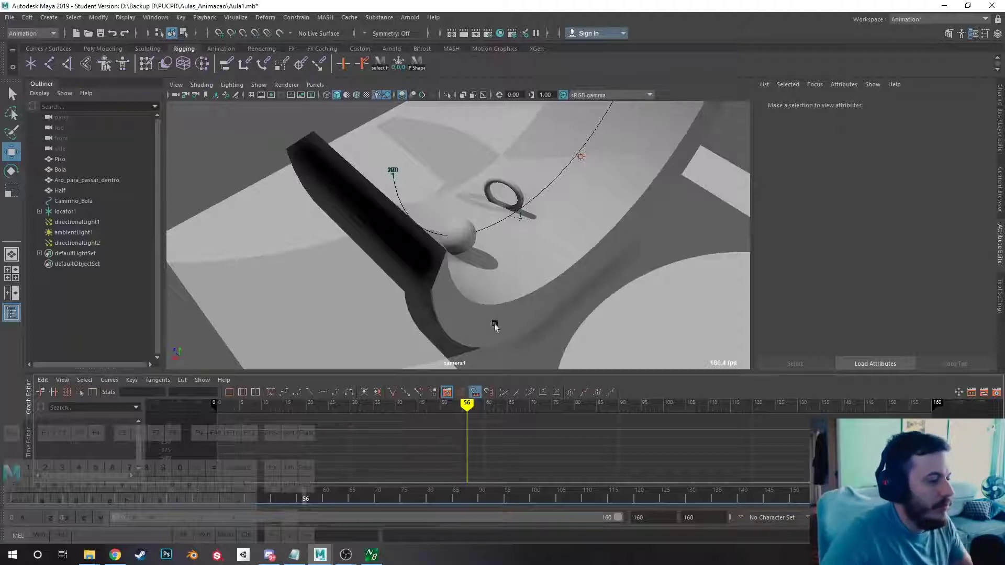
left_click(198, 558)
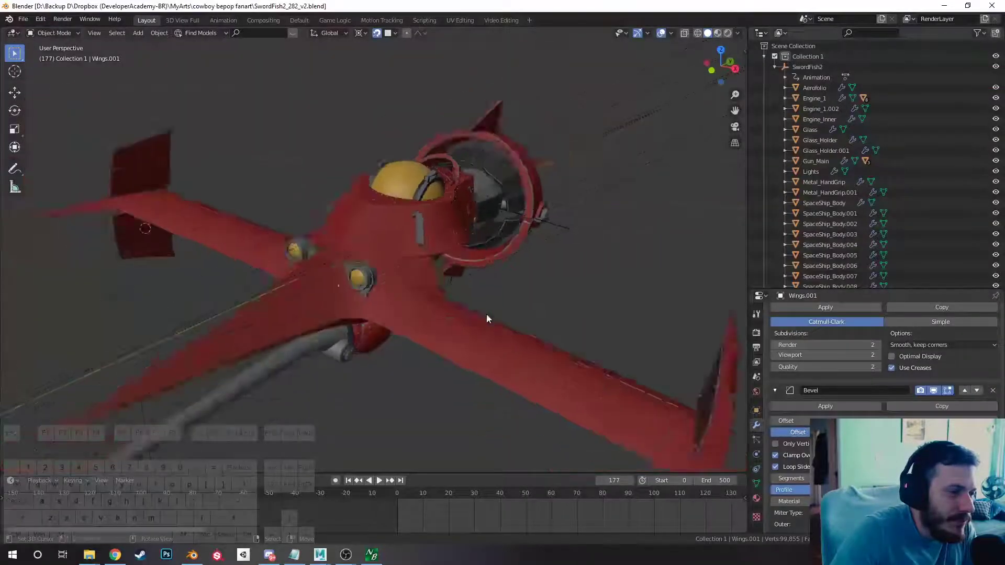
Play the spaceship animation from frame 0 and change the viewport shading to Material Preview.
key("shift+space")
key("space")
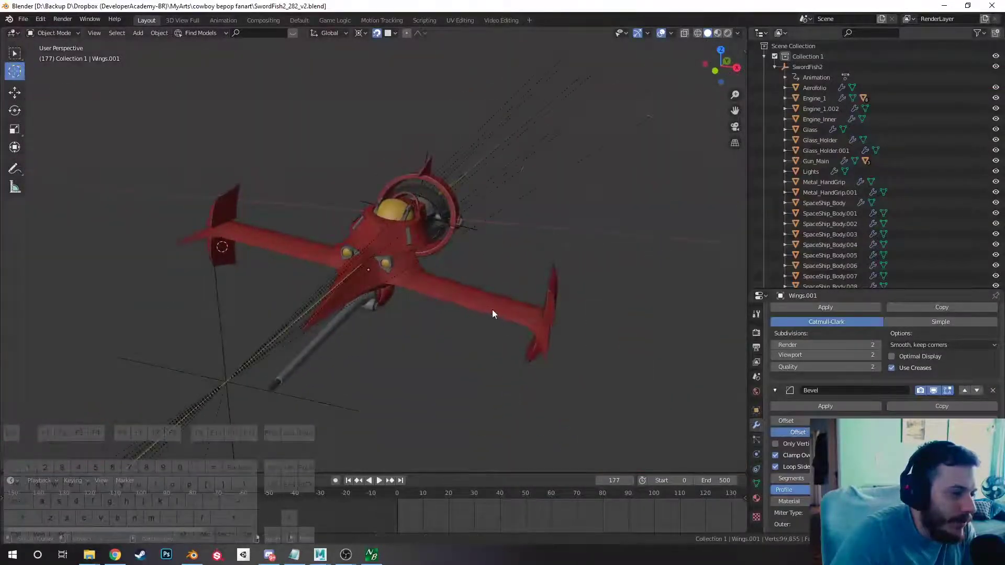
right_click(482, 297)
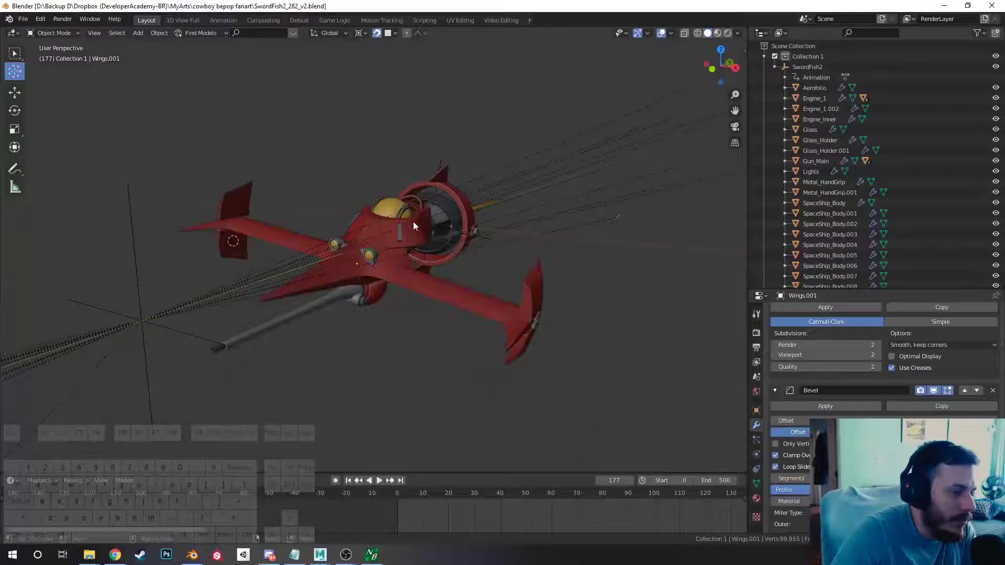
left_click(397, 504)
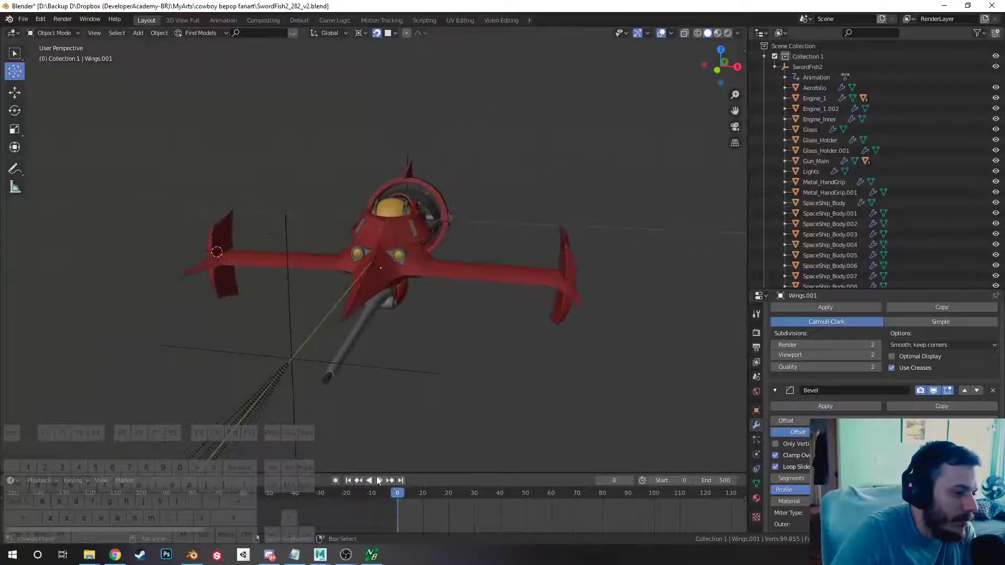
key("shift+space")
left_click(409, 356)
key("space")
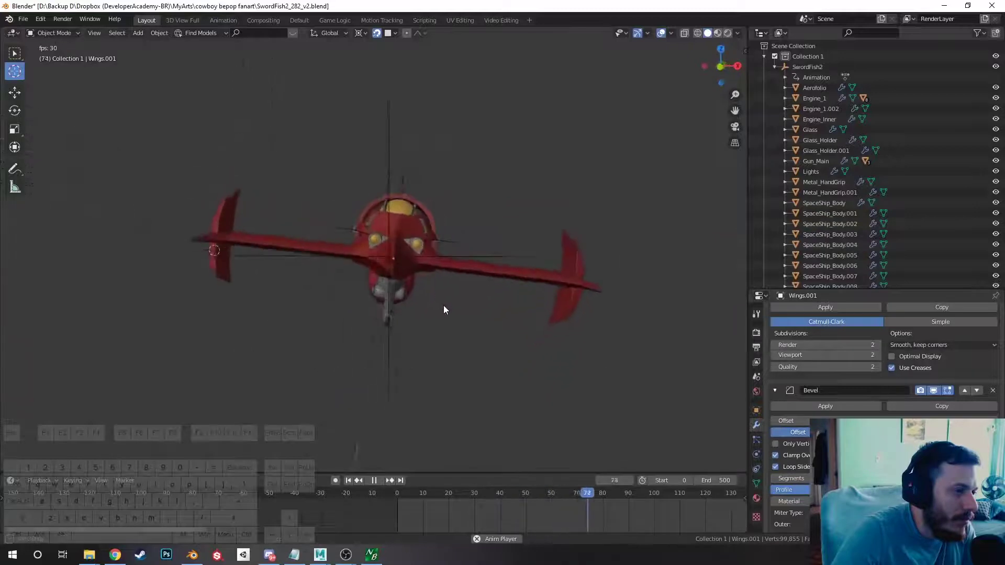
key("z")
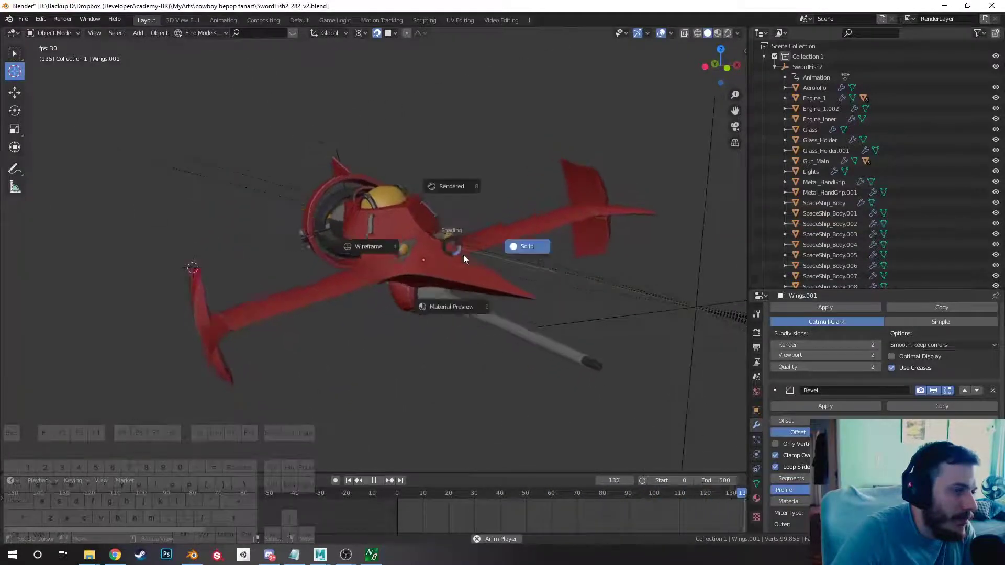
left_click(457, 307)
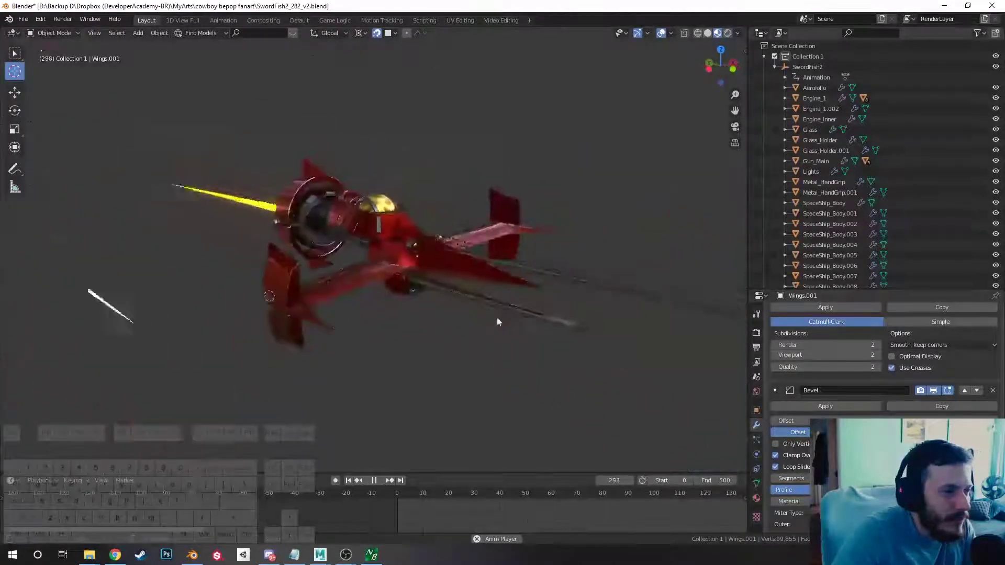
Add a camera to the scene and move it beside the spaceship's wing.
left_click(137, 33)
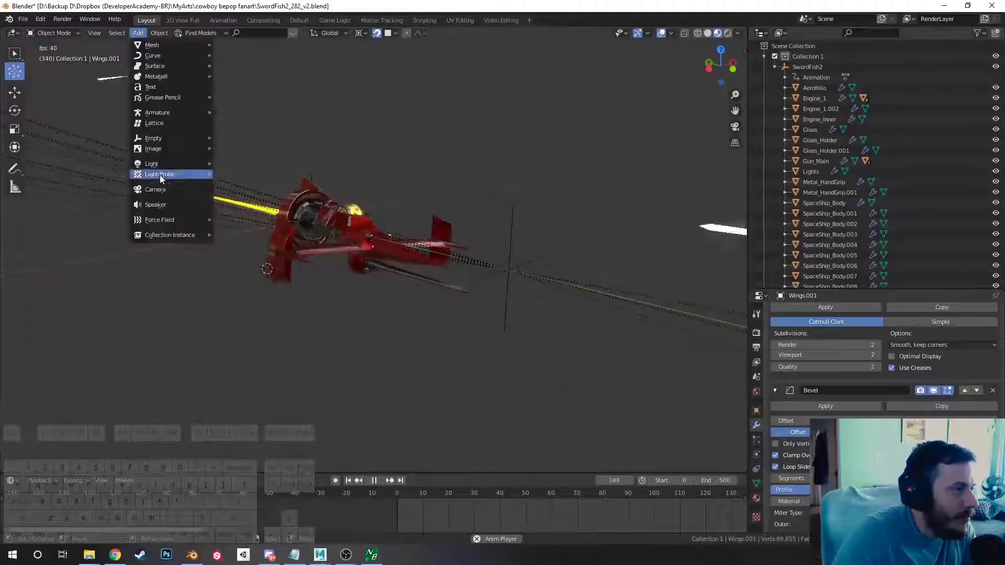
left_click(155, 189)
key("g")
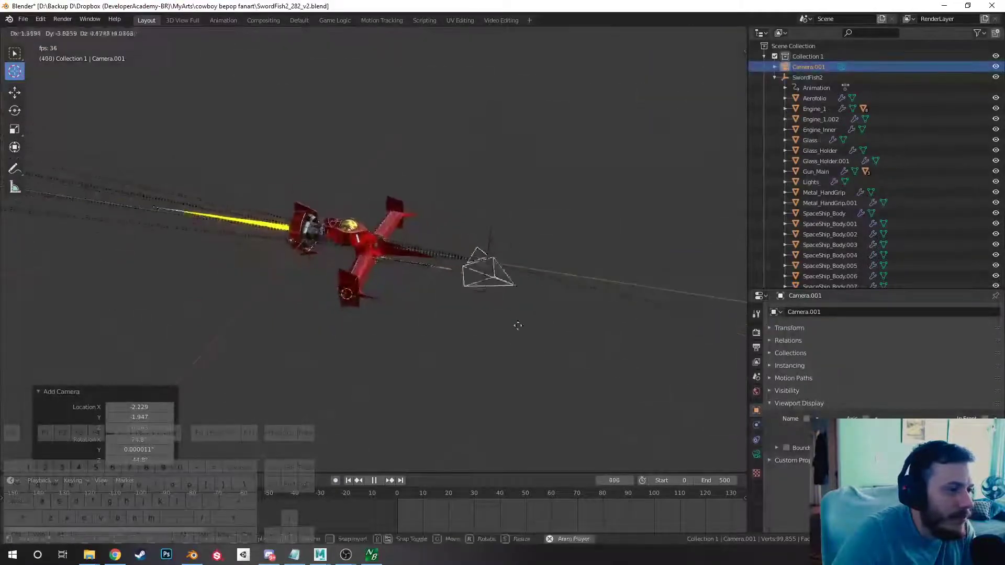
left_click(491, 353)
key("g")
left_click(465, 129)
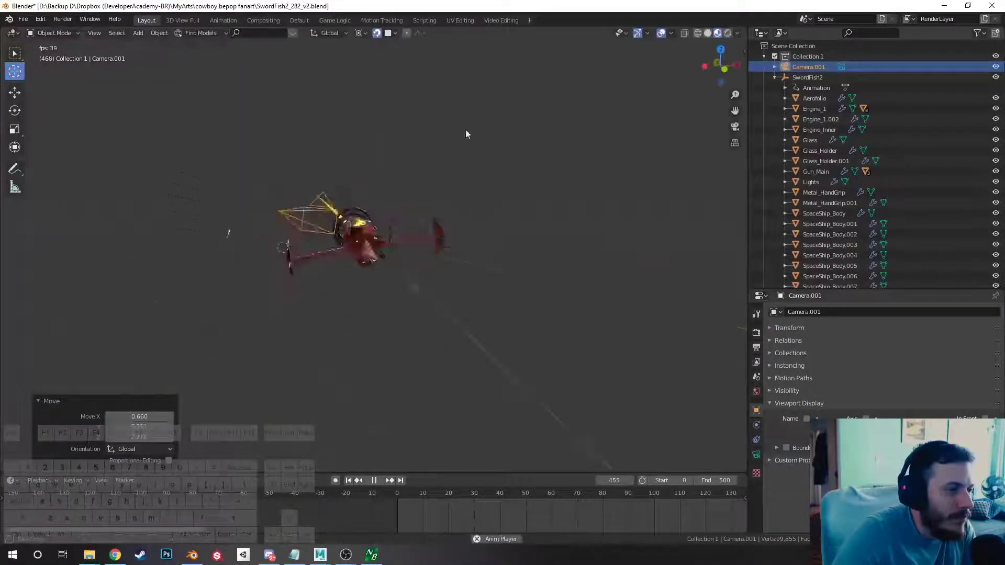
middle_click_drag(465, 129, 427, 146)
Add a Track To constraint to the new camera and set its target to Aerofolio.
left_click(755, 424)
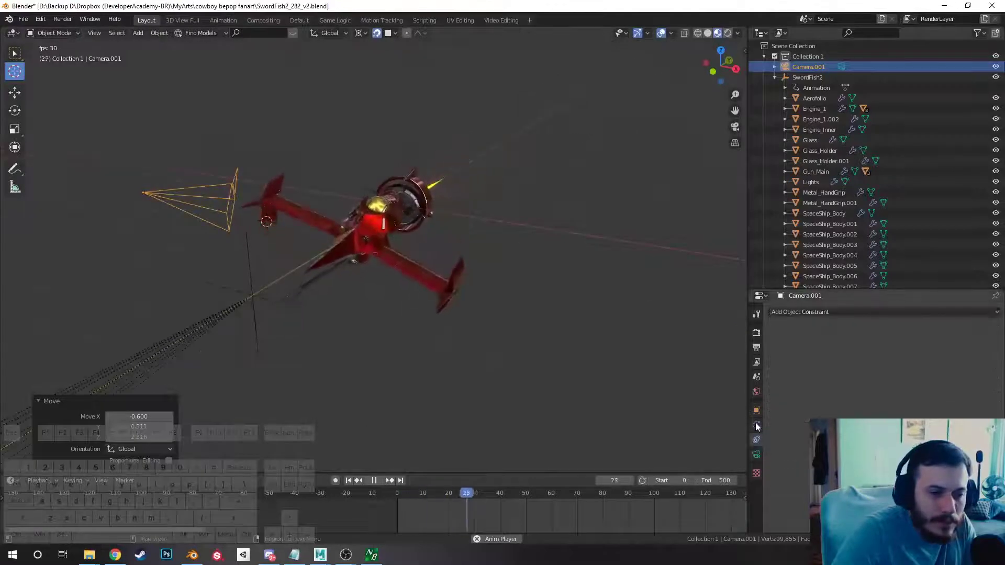
left_click(875, 311)
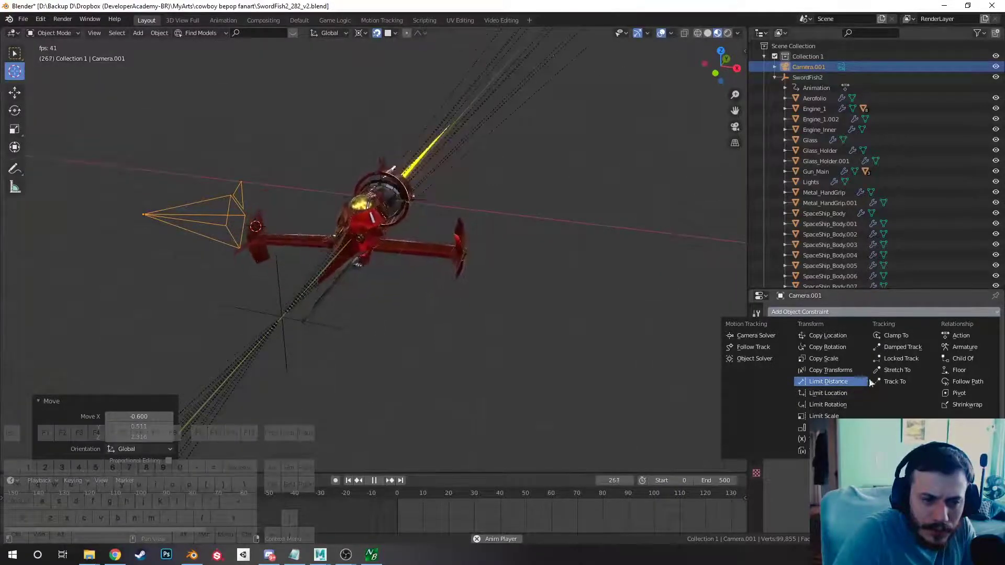
left_click(887, 381)
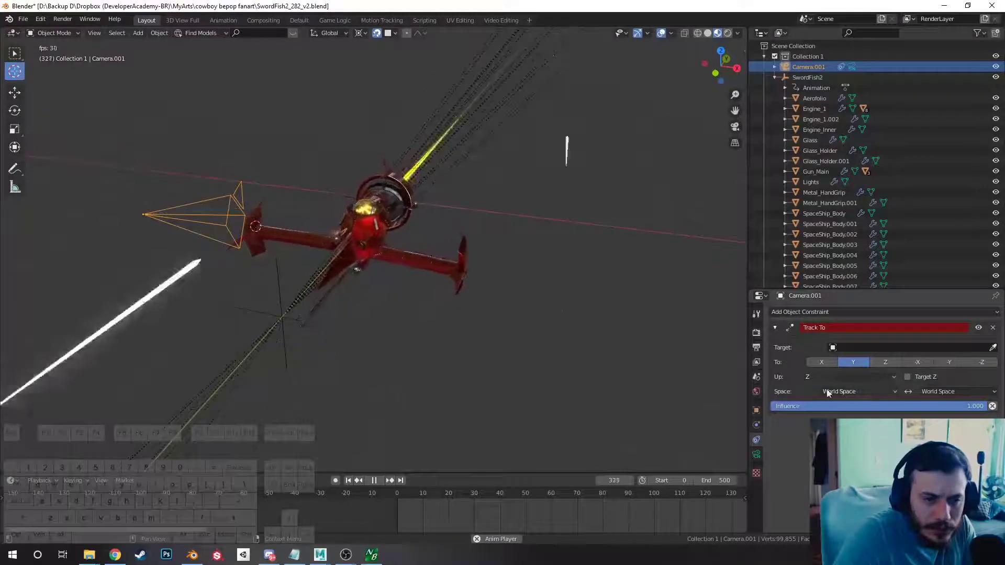
left_click(858, 348)
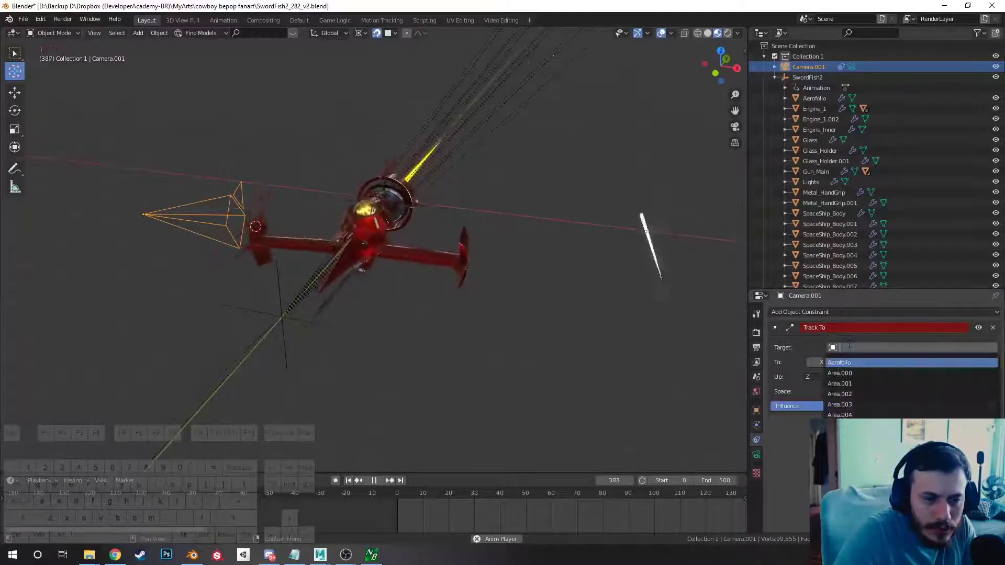
left_click(859, 372)
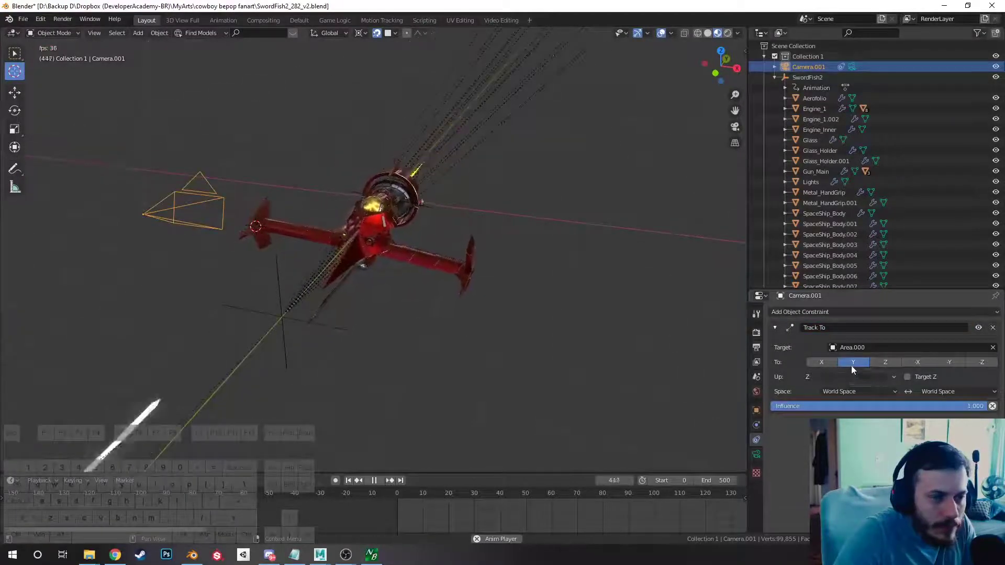
left_click(858, 347)
left_click(844, 362)
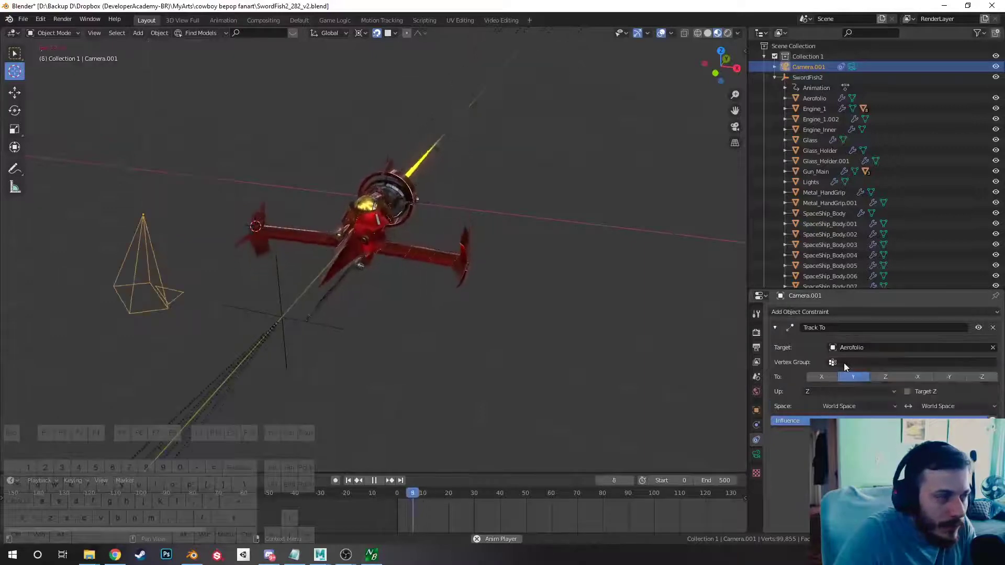
Set the constraint's tracking axis to Z, move the camera to the ship's opposite side, and stop playback.
left_click(885, 377)
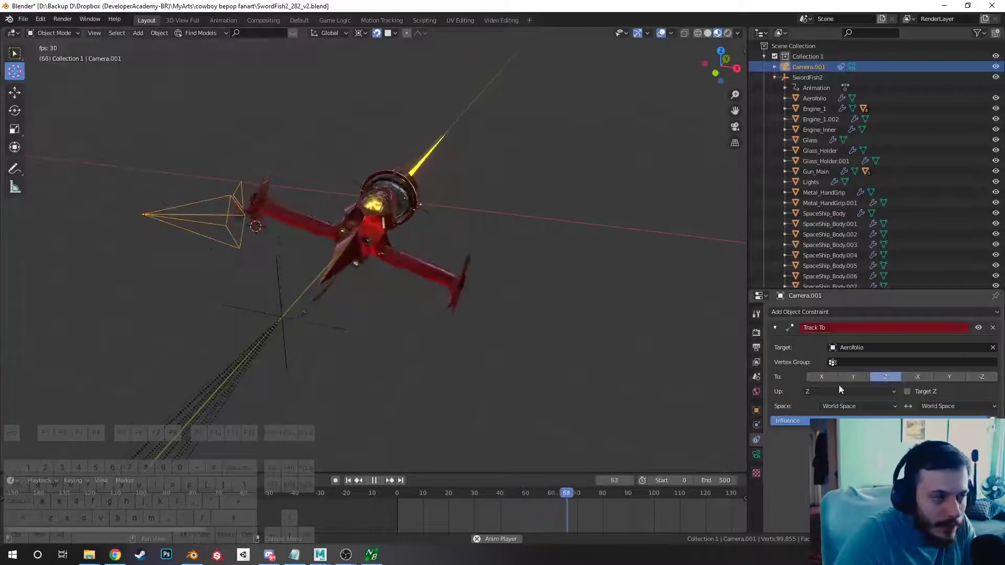
key("g")
left_click(628, 289)
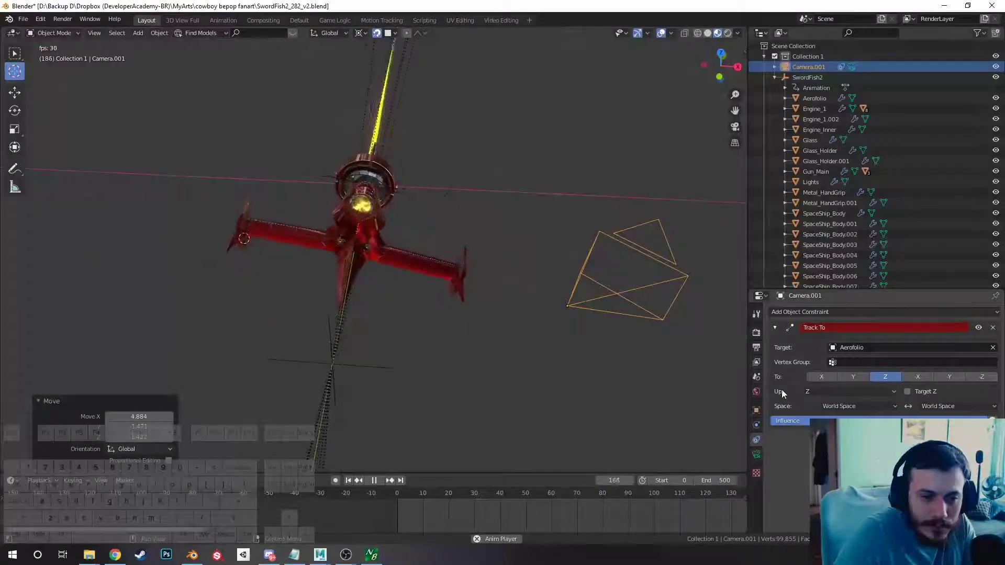
key("space")
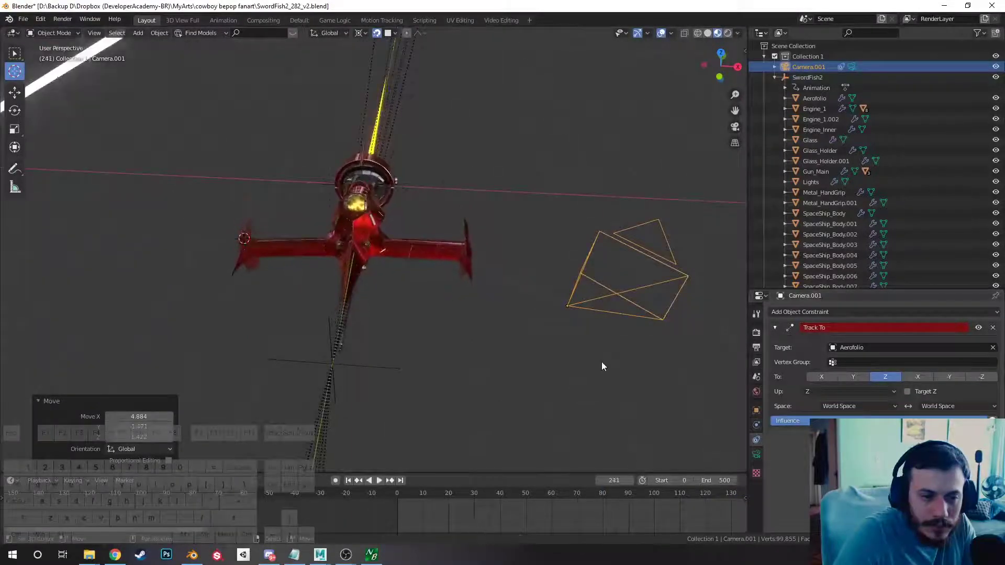
Compare the X and Y tracking axes, return to Z, and move the camera across the ship to test the tracking.
left_click(820, 377)
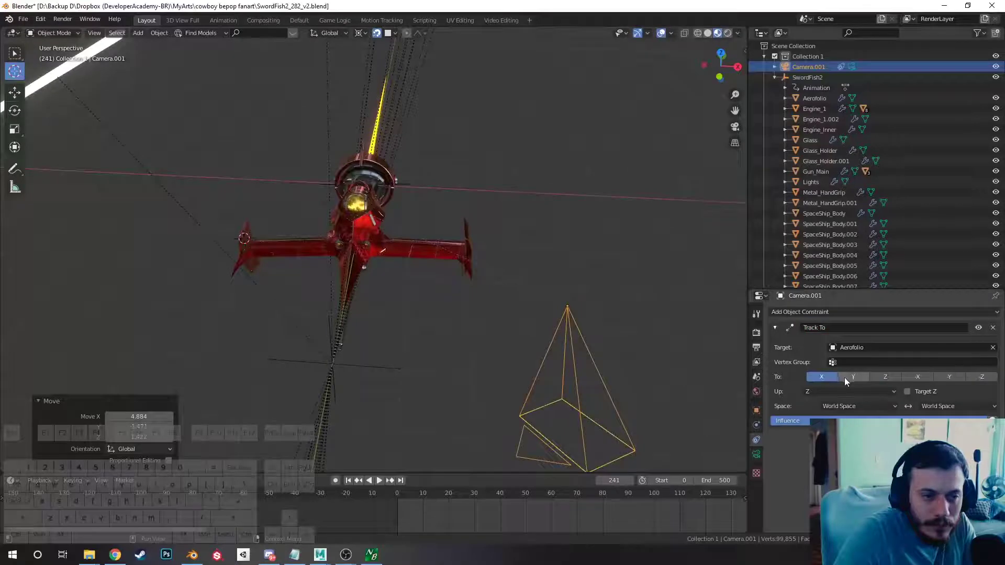
left_click(843, 378)
left_click(887, 375)
key("g")
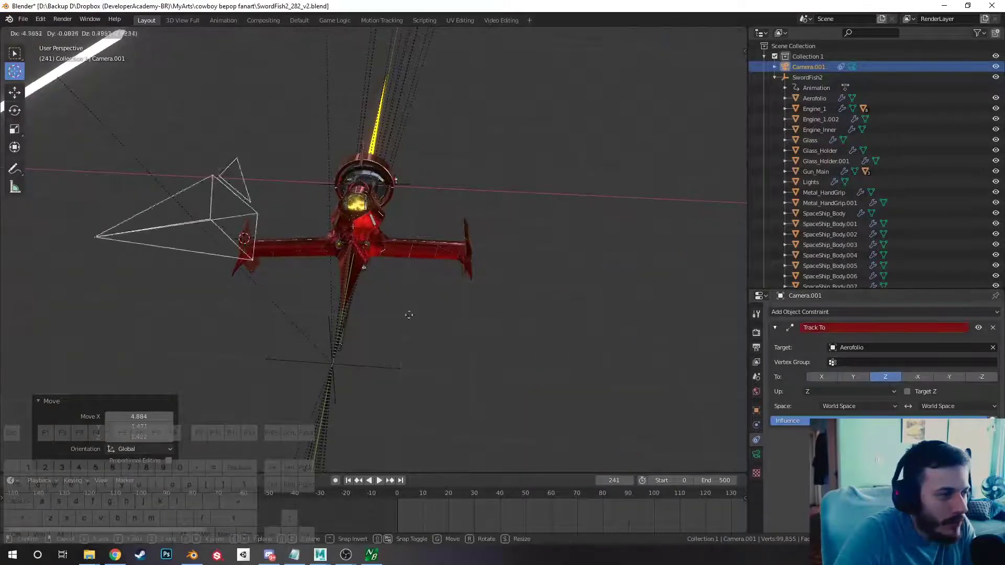
left_click(434, 324)
middle_click_drag(440, 328, 507, 316)
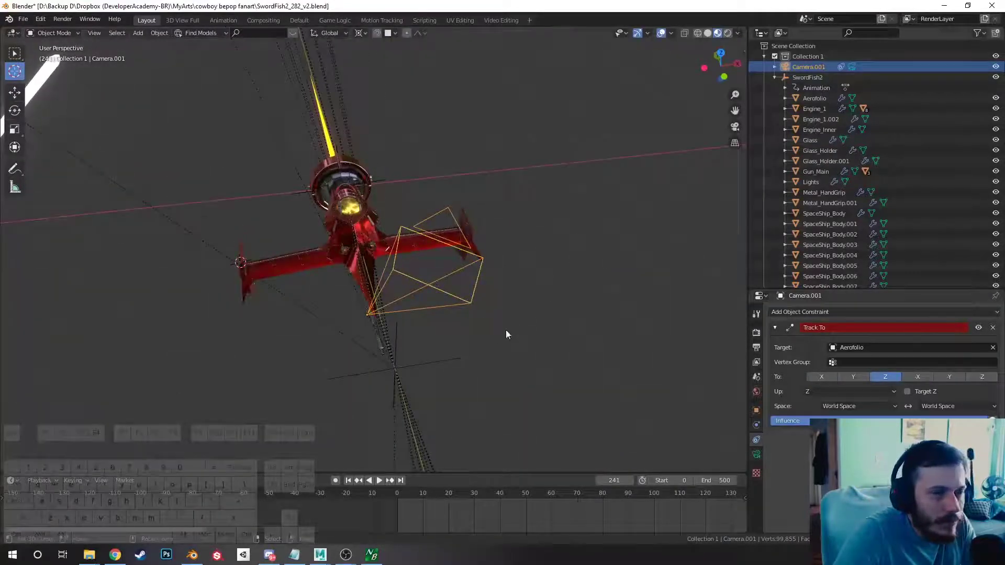
Reposition the camera around the ship while testing the -Y tracking axis, and set the axis back to Z.
key("g")
left_click(591, 369)
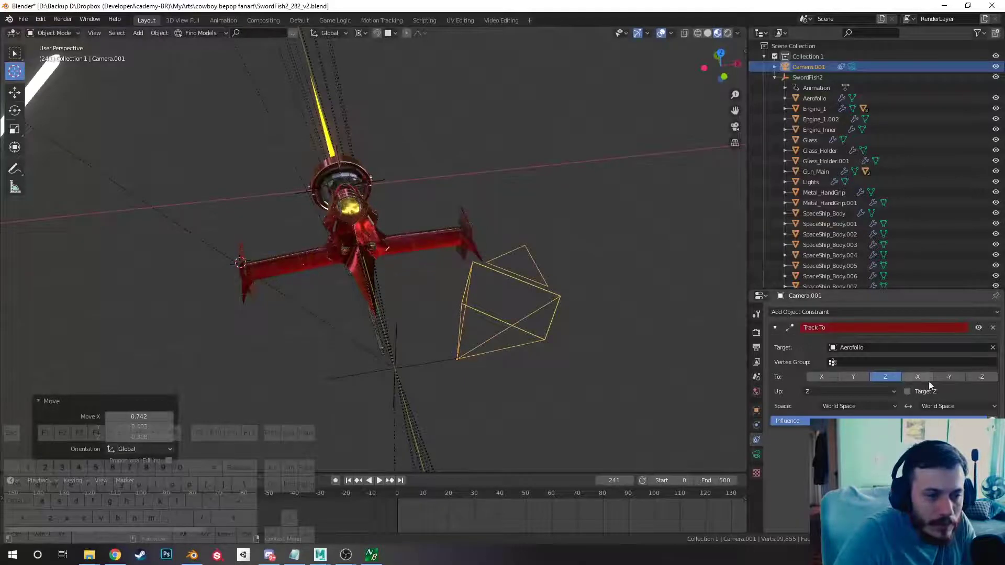
left_click(949, 376)
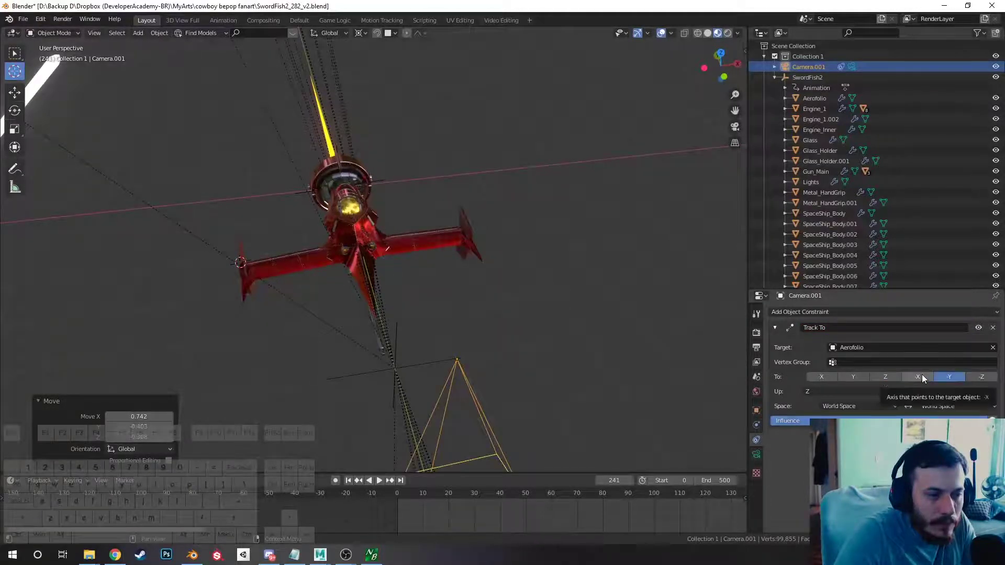
key("g")
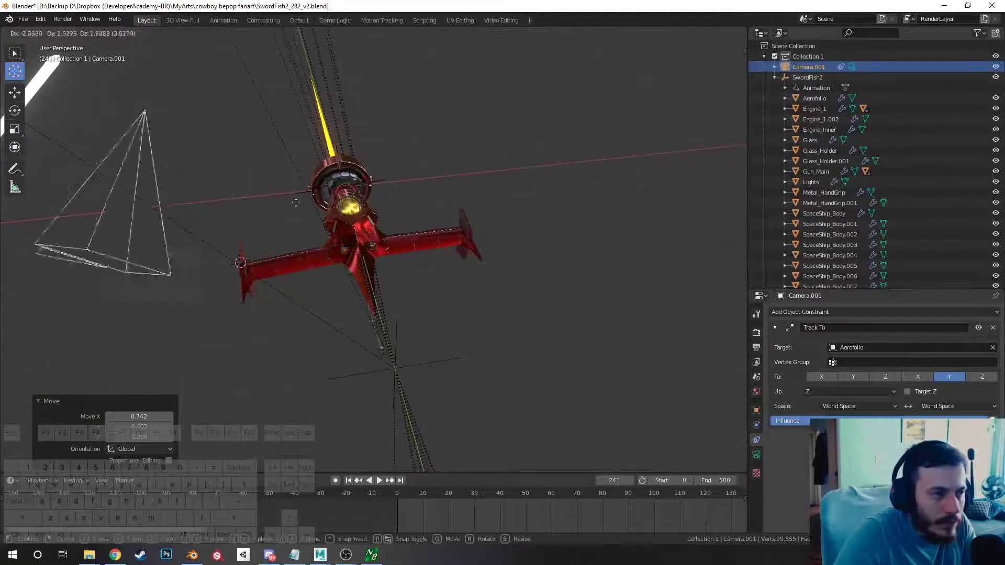
left_click(302, 200)
left_click(877, 378)
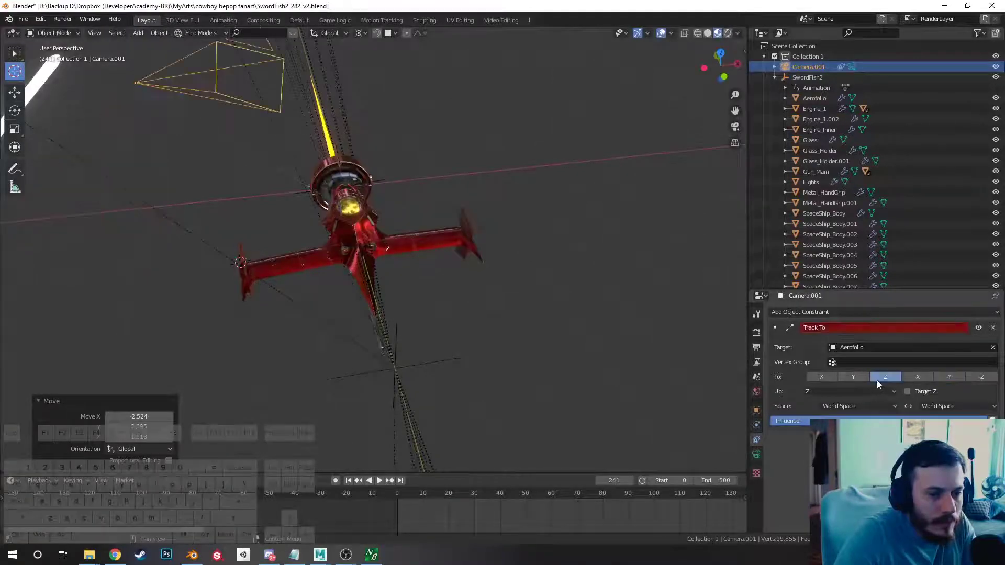
Add a Plain Axes empty and place it above the spaceship, beside the camera.
middle_click_drag(544, 299, 639, 336)
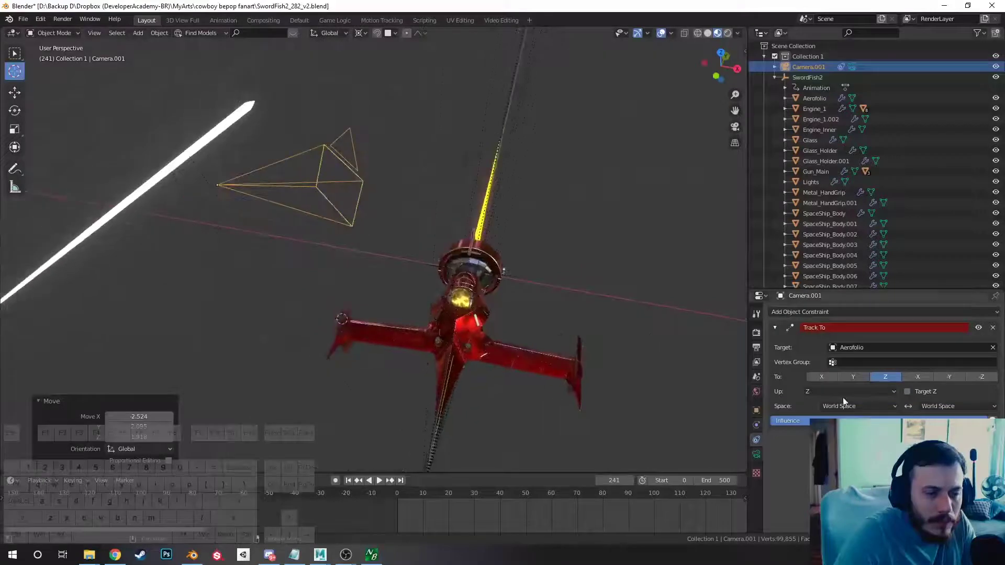
middle_click_drag(727, 353, 586, 335)
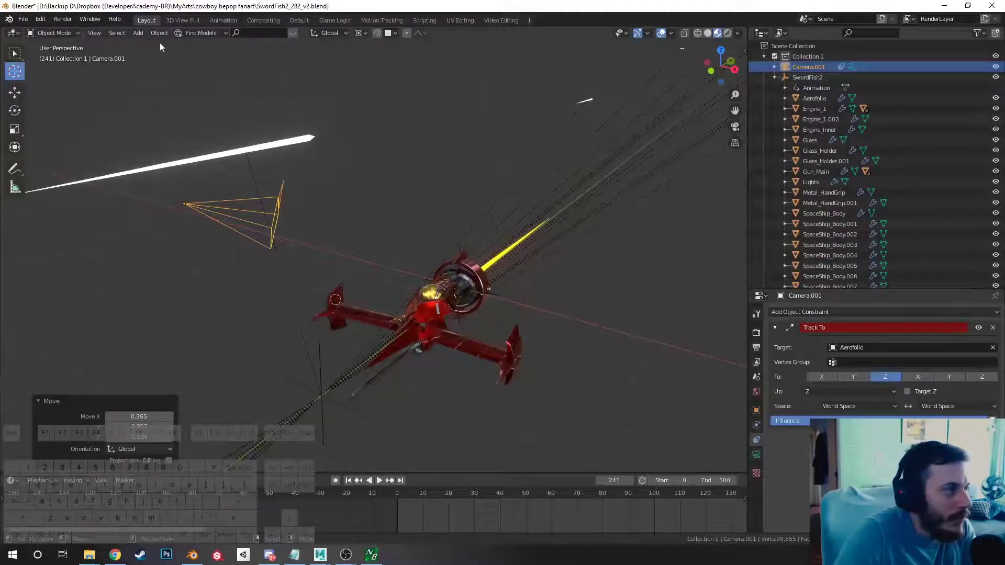
left_click(138, 33)
mouse_move(179, 140)
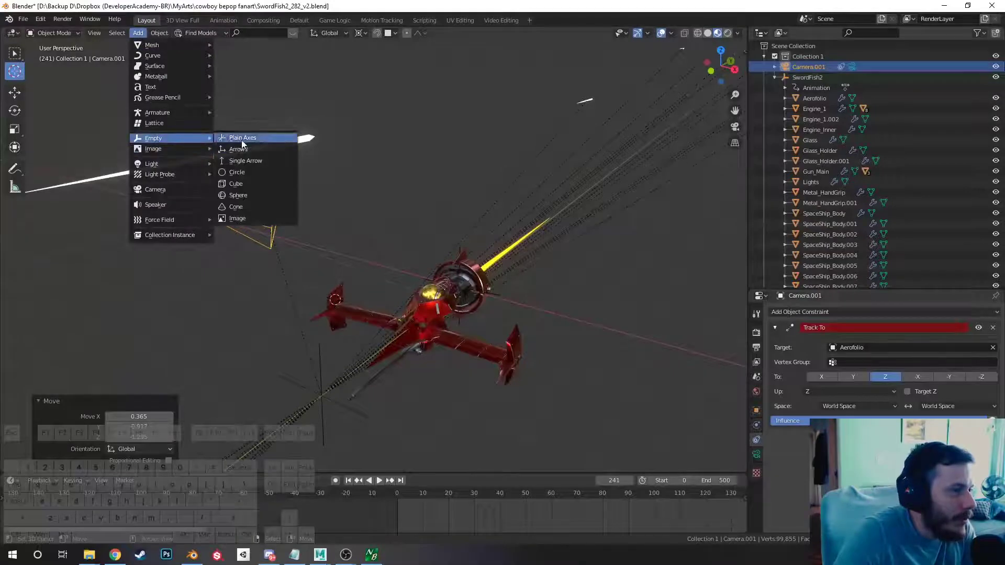
left_click(241, 139)
key("g")
left_click(365, 238)
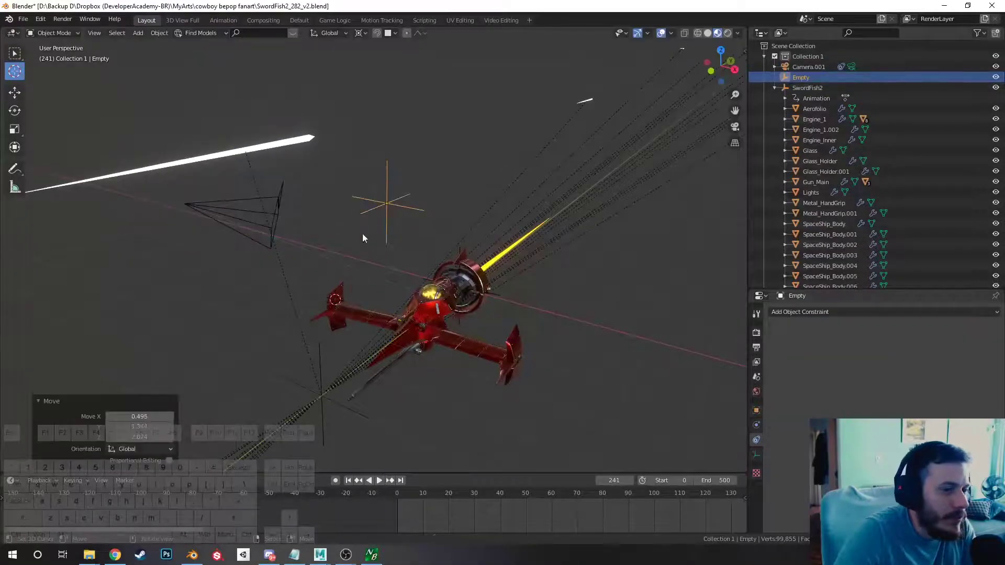
Set the Empty as the target of the camera's Track To constraint.
left_click(281, 209)
left_click(863, 347)
type("e")
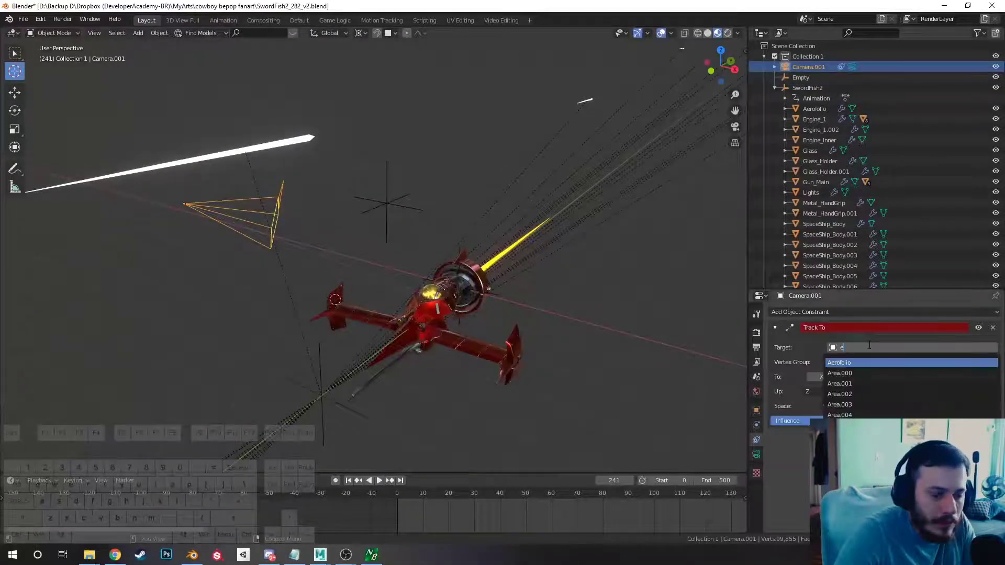
type("mpty")
key("Return")
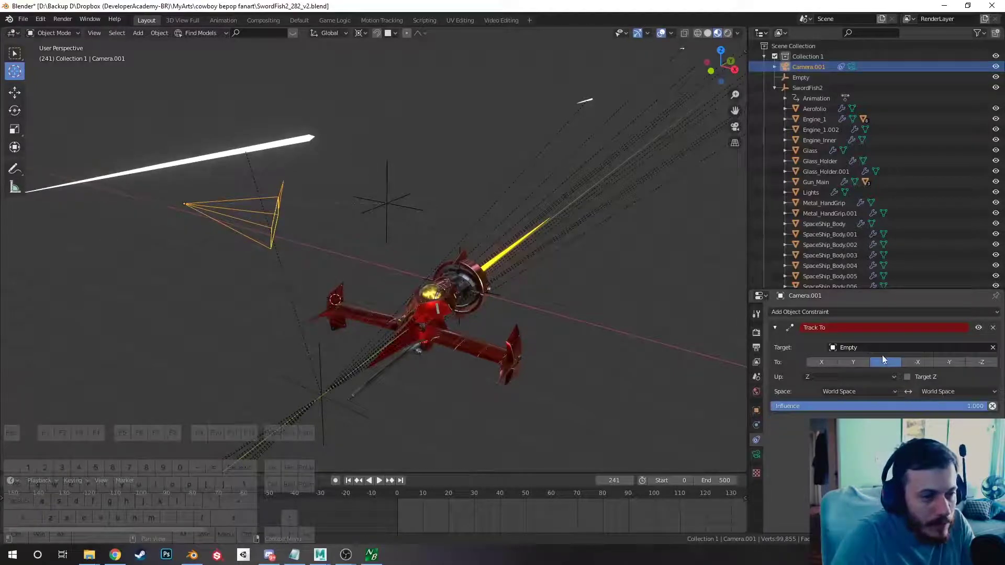
Compare the X and Y tracking axes of the constraint, keep Y, and set the up axis to Y.
left_click(854, 362)
left_click(820, 362)
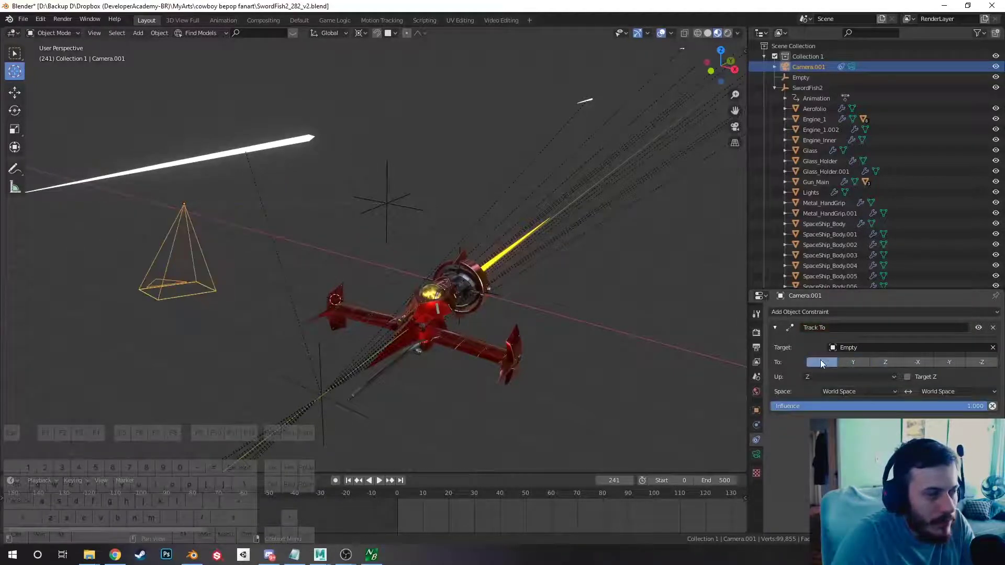
left_click(849, 363)
left_click(868, 378)
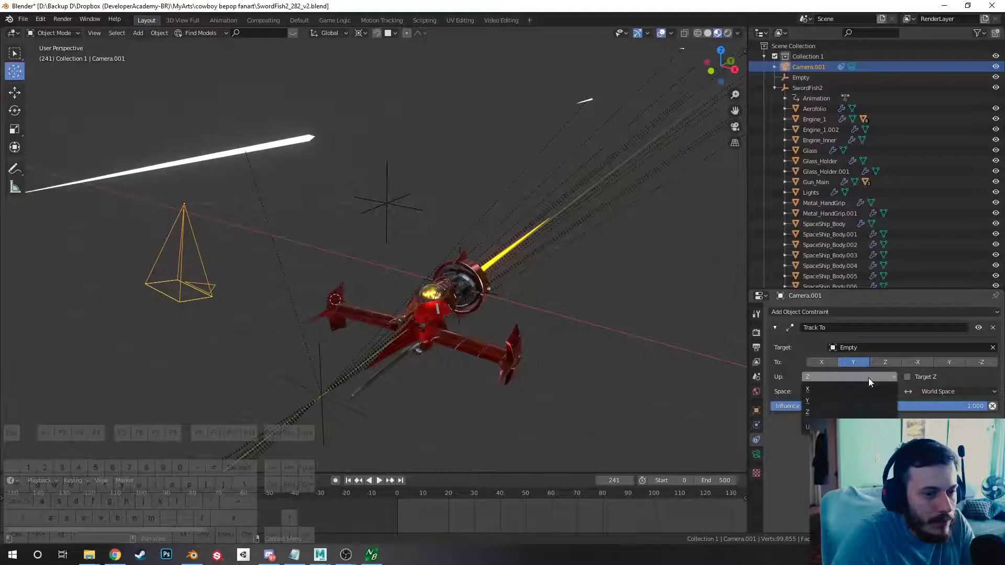
left_click(844, 400)
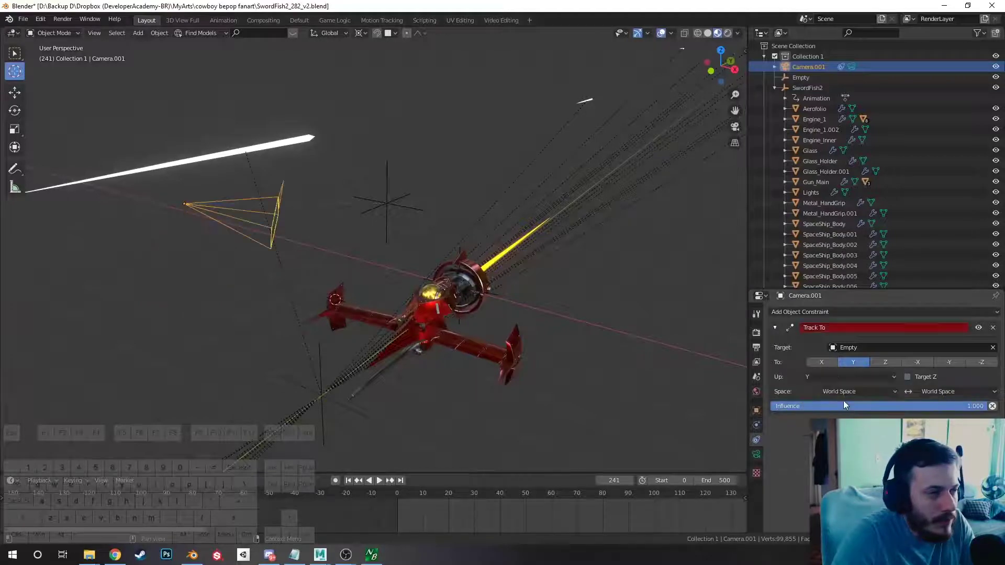
Move the camera to the opposite side of the ship and set the constraint's tracking axis to -Z.
middle_click_drag(470, 340, 331, 337)
key("g")
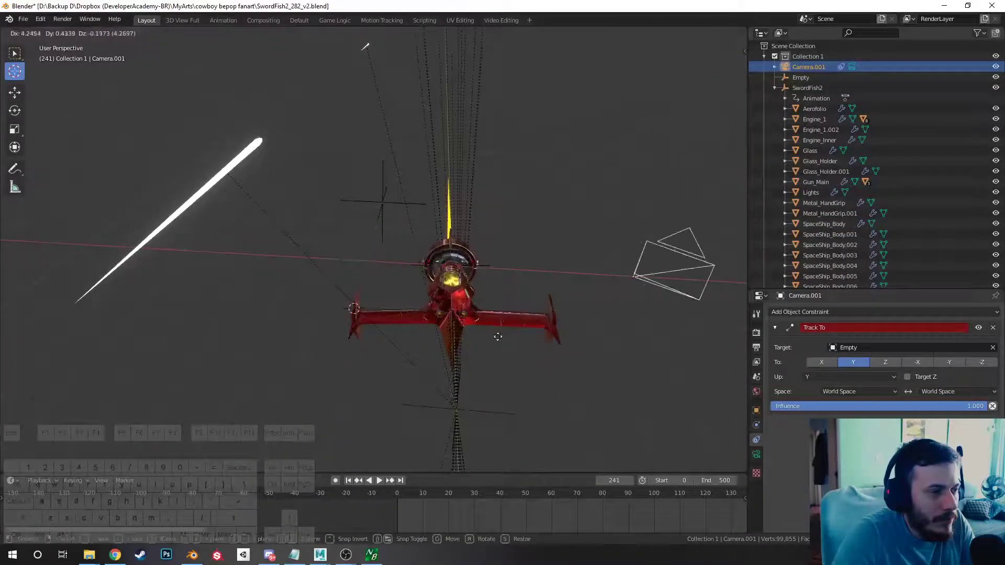
left_click(497, 337)
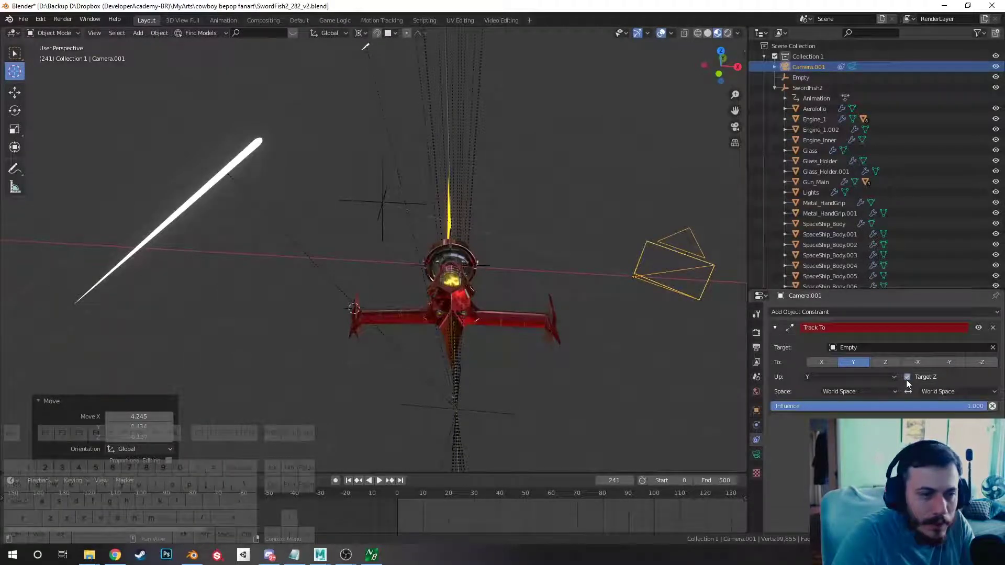
left_click(988, 363)
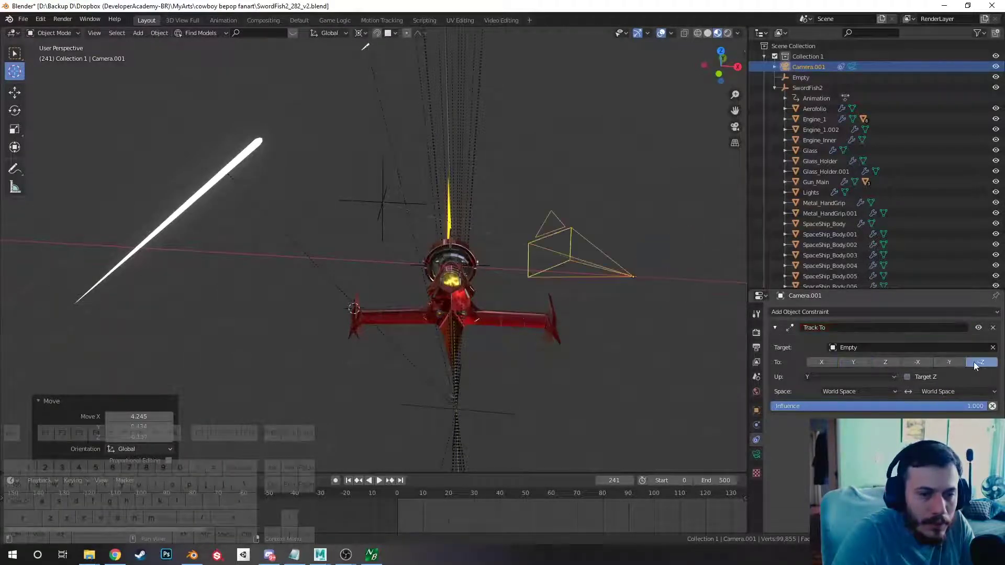
Move the camera repeatedly around the Empty, from different sides and heights, to test that it keeps aiming at the target.
middle_click_drag(601, 351, 608, 363)
key("g")
left_click(344, 327)
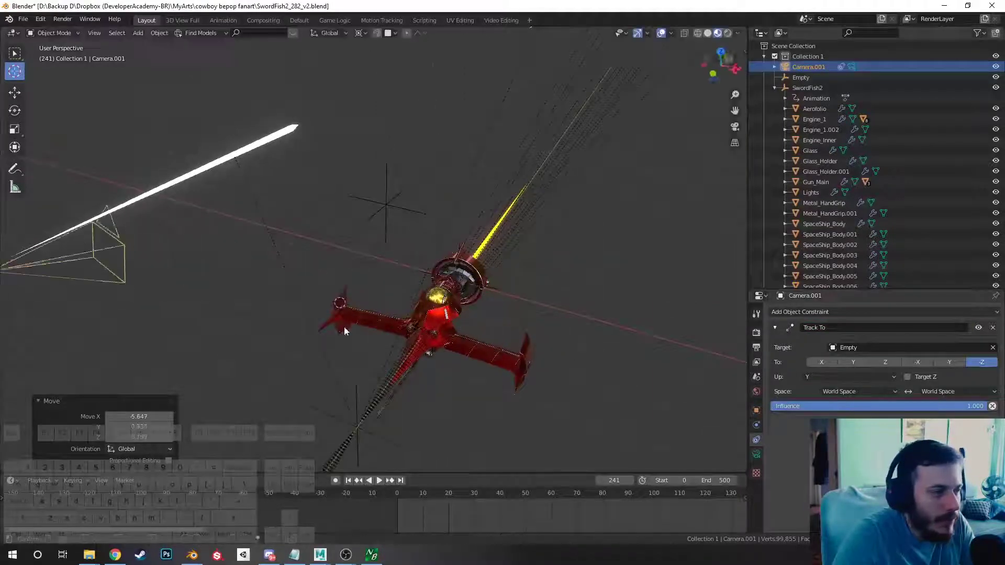
middle_click_drag(344, 327, 459, 239)
key("g")
left_click(574, 359)
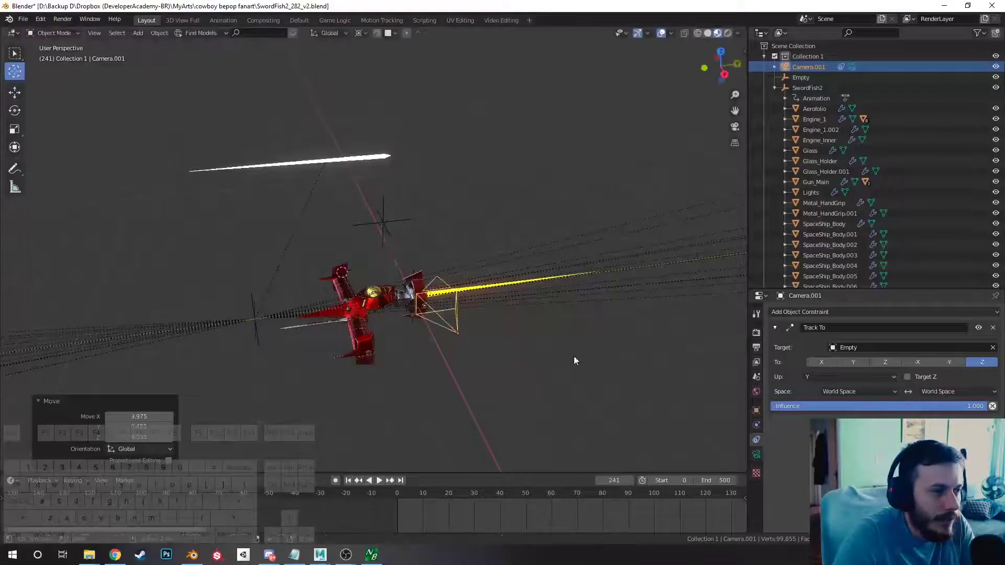
middle_click_drag(574, 359, 630, 357)
key("g")
left_click(285, 343)
middle_click_drag(285, 342, 370, 355)
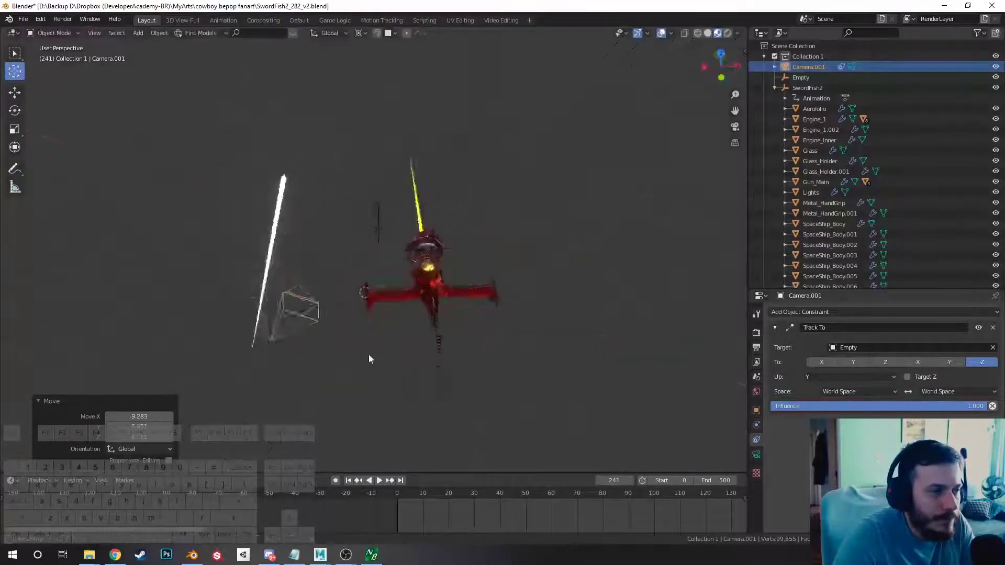
key("g")
left_click(280, 140)
middle_click_drag(281, 139, 551, 276)
key("g")
left_click(551, 276)
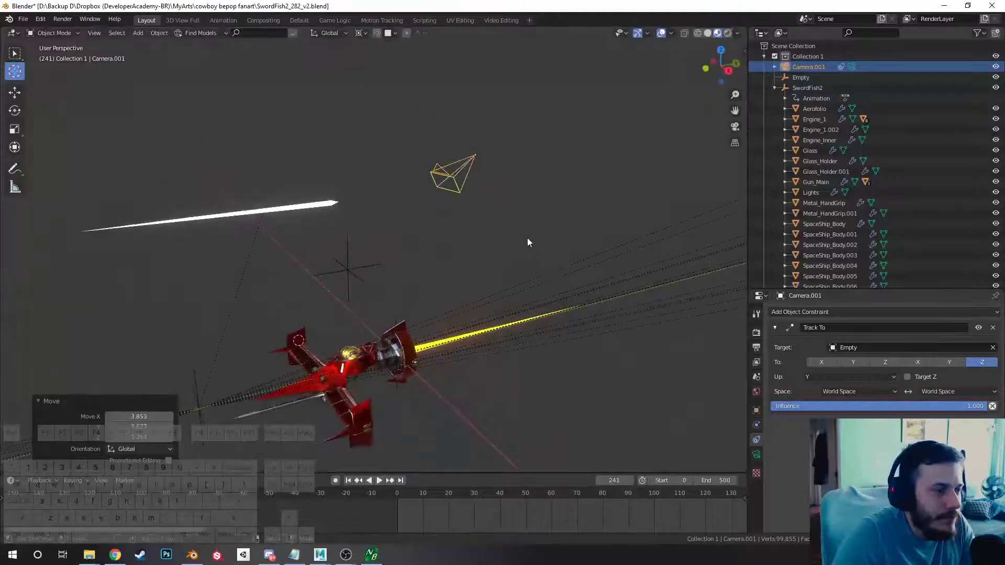
middle_click_drag(526, 238, 573, 235)
key("g")
left_click(272, 246)
key("g")
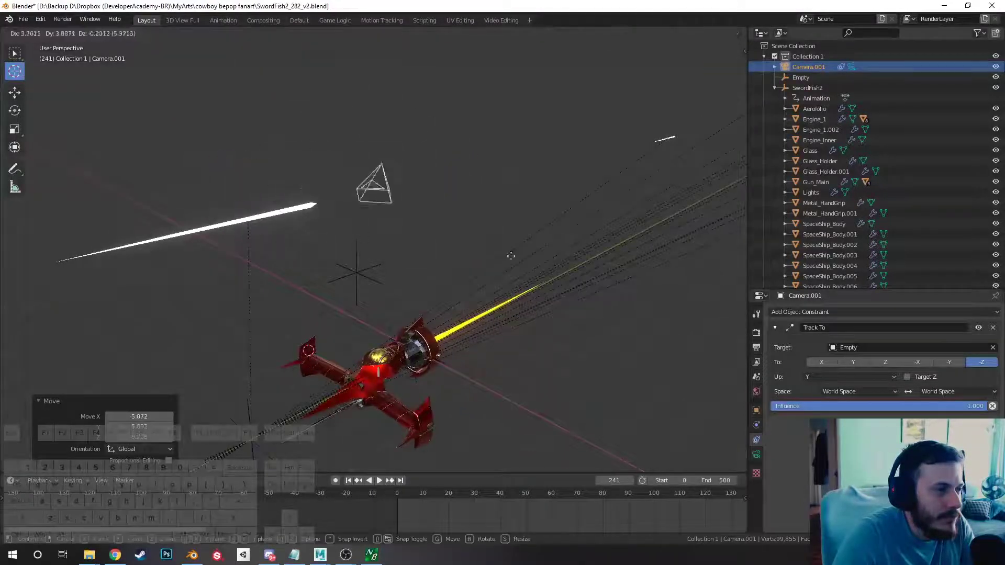
left_click(594, 251)
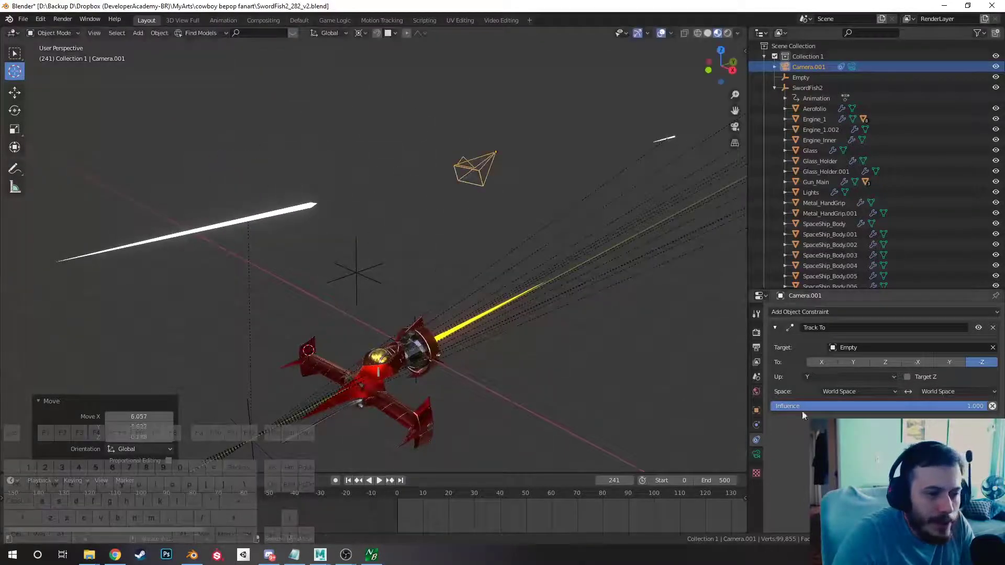
Enable depth of field in the camera's settings and choose the Empty as the focus object.
left_click(759, 455)
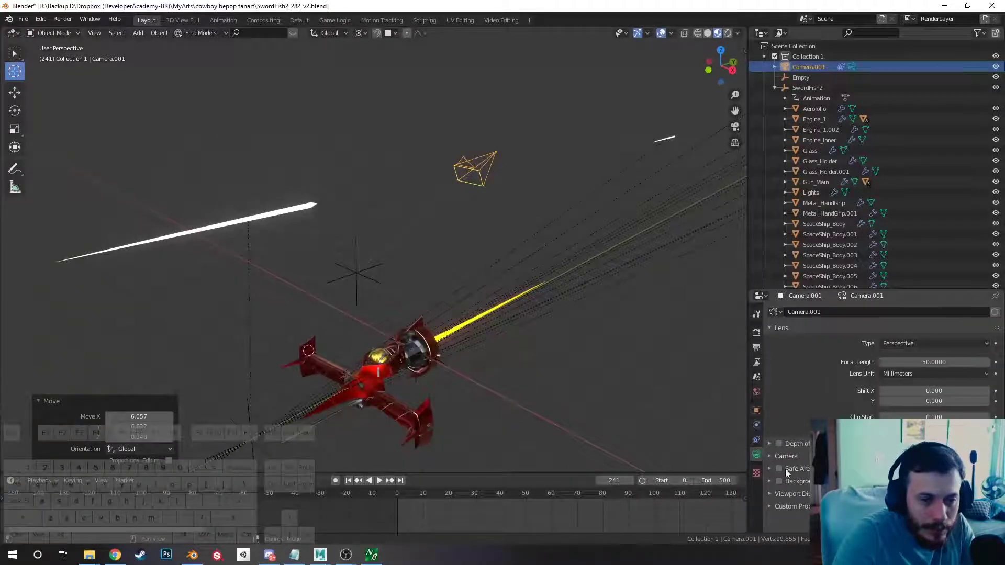
left_click(771, 449)
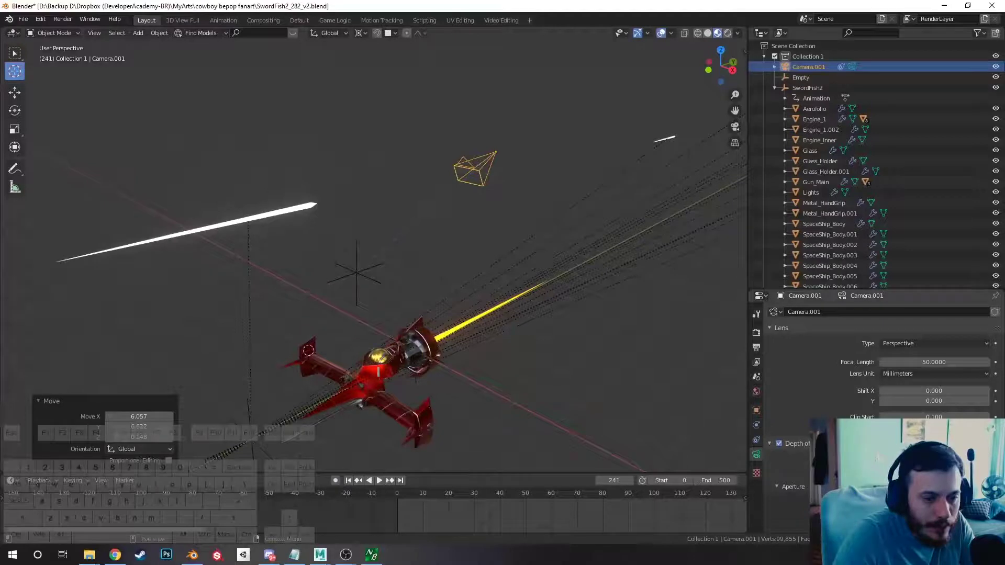
left_click(889, 459)
type("empty")
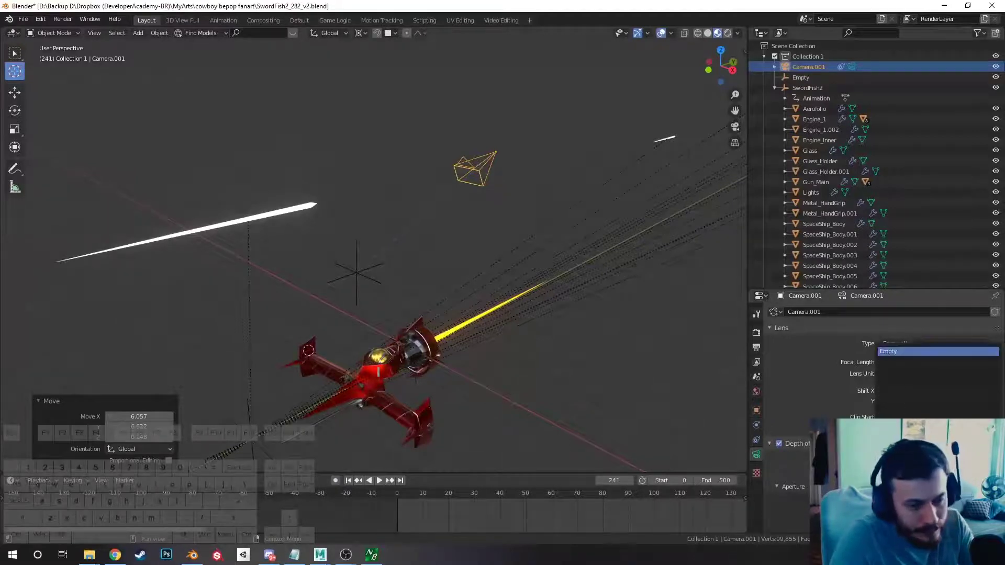
left_click(903, 352)
Move the Empty to several positions around the ship to test how the camera follows it.
left_click(353, 275)
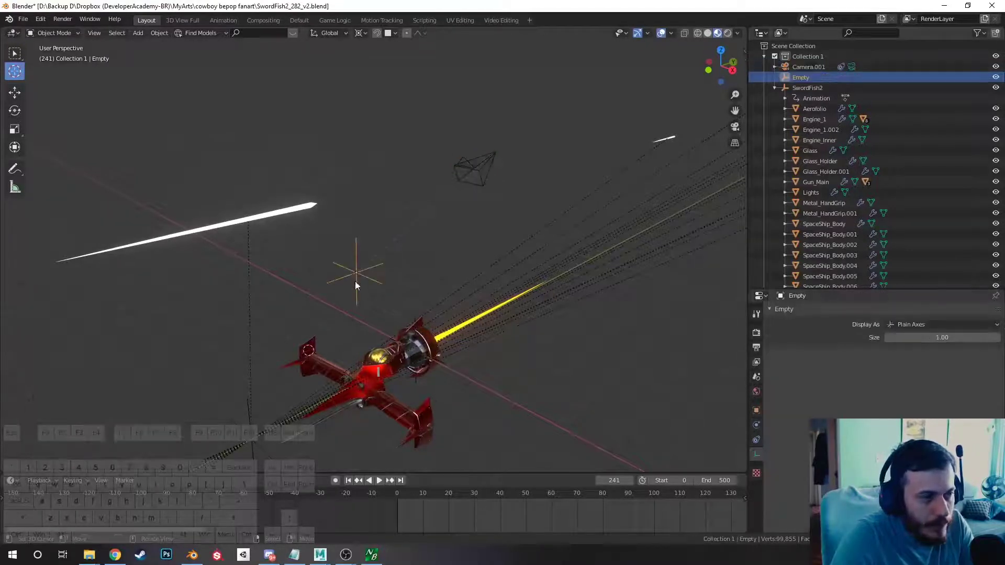
key("g")
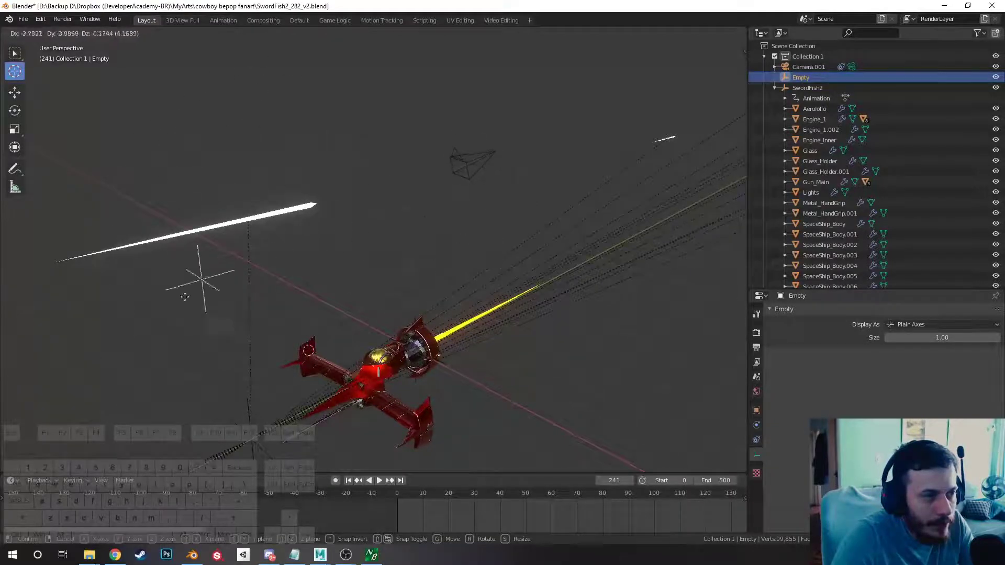
left_click(375, 207)
middle_click_drag(434, 247, 300, 271)
key("g")
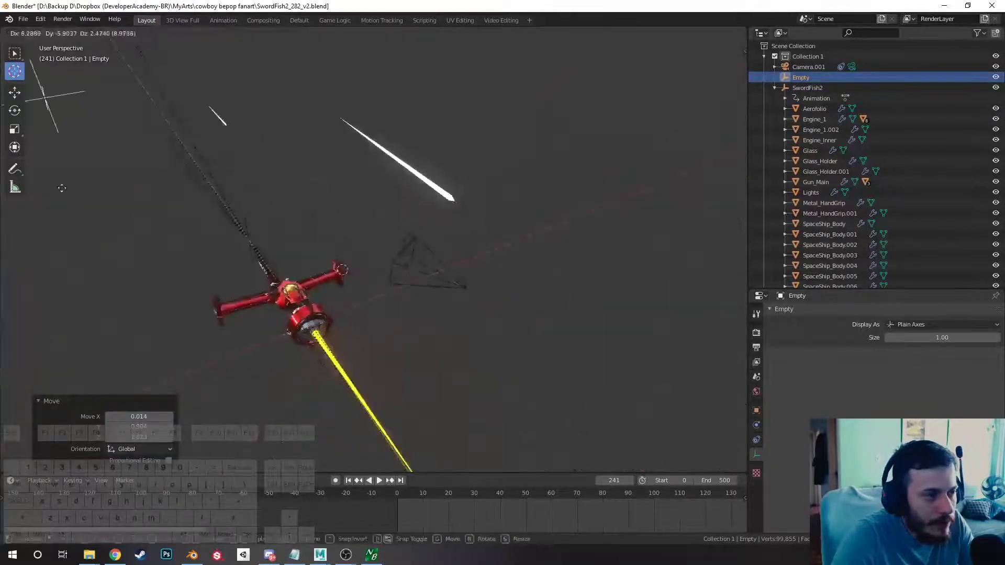
left_click(404, 206)
middle_click_drag(404, 206, 491, 298)
key("g")
left_click(496, 318)
middle_click_drag(551, 282, 505, 234)
Select the camera, play the spaceship animation in a close view, and stop it to scrub to frame 97.
left_click(447, 174)
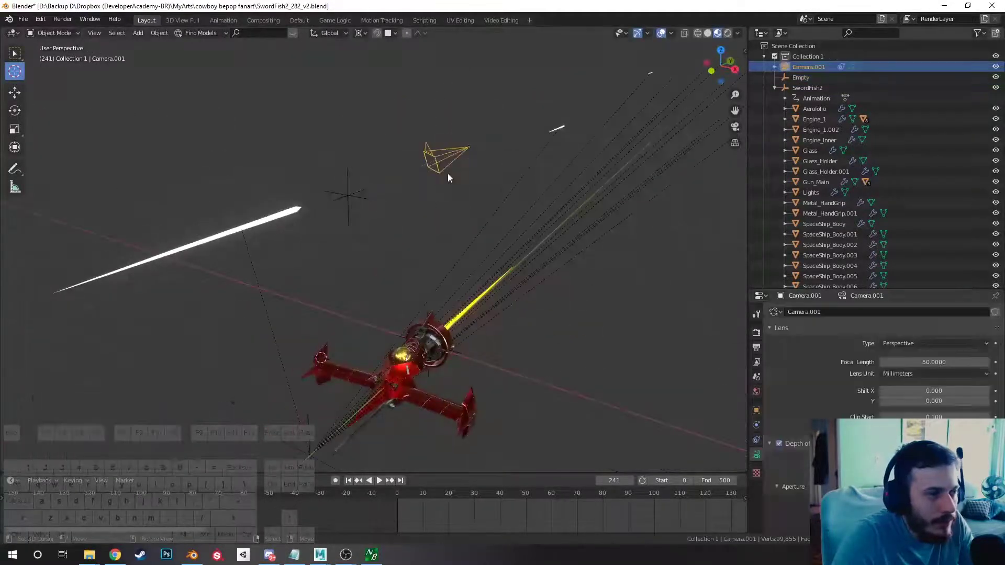
middle_click_drag(447, 175, 461, 253)
scroll(471, 261, "up", 5)
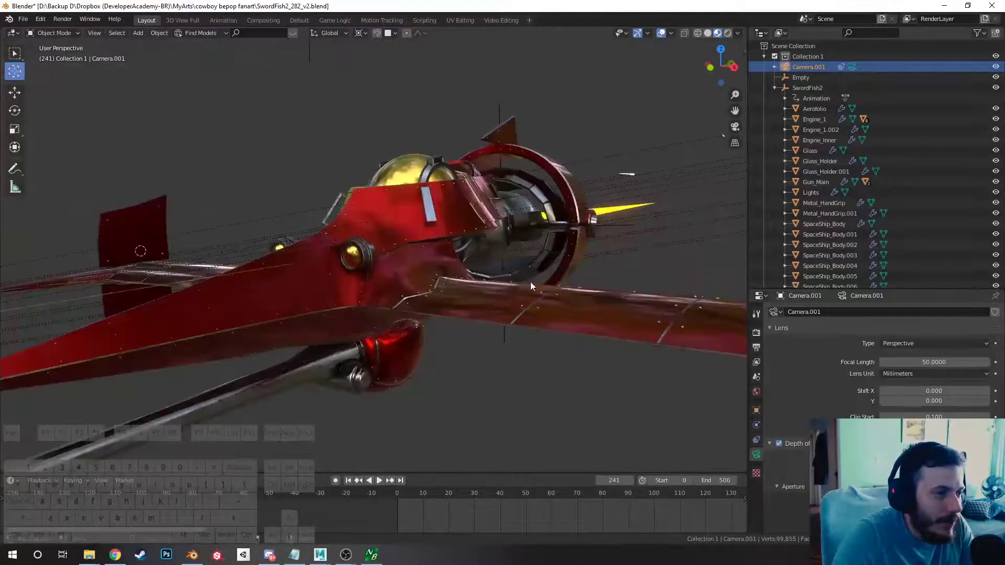
key("space")
left_click(738, 505)
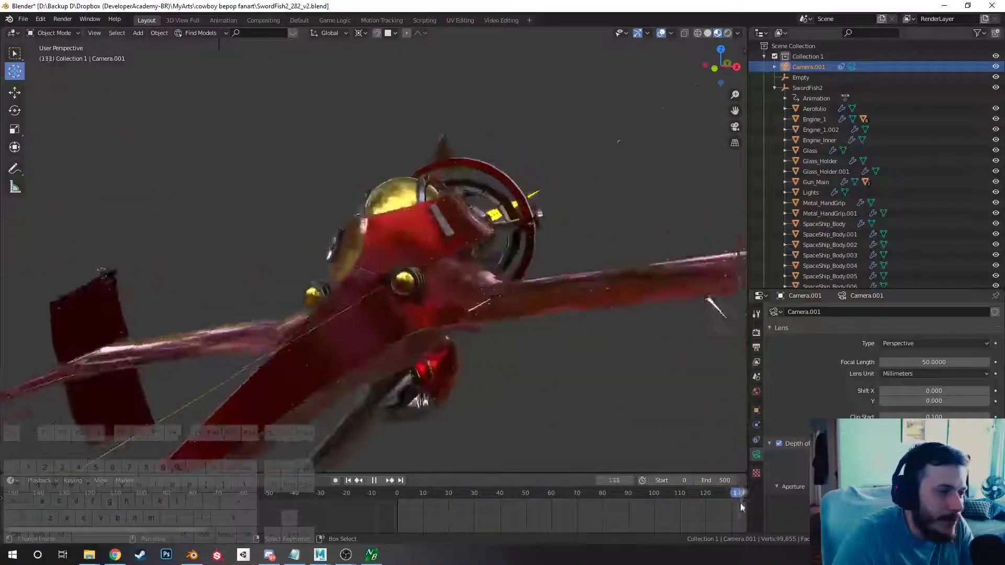
key("Escape")
mouse_move(633, 525)
left_mouse_down()
mouse_move(738, 500)
mouse_move(647, 512)
left_mouse_up()
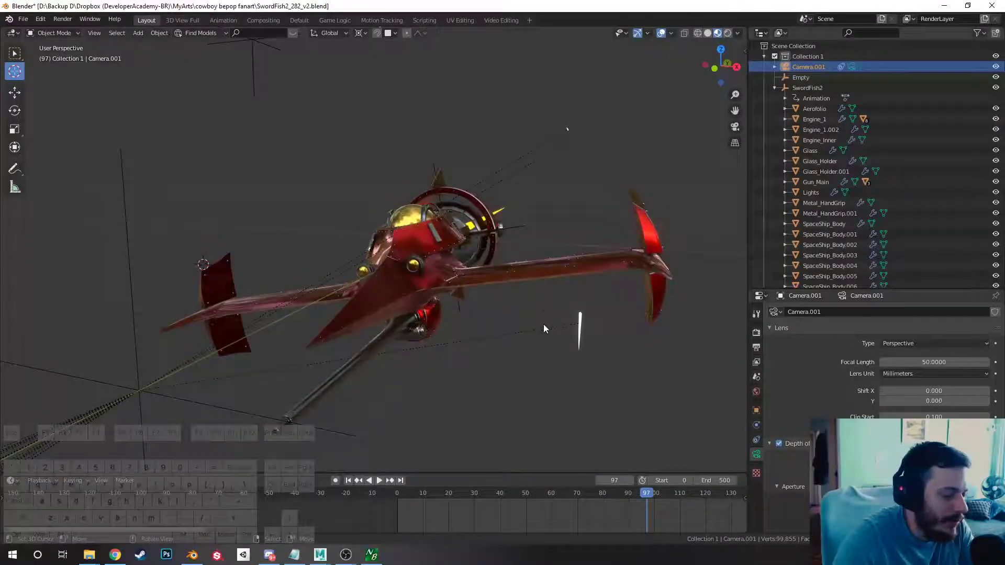
Play the spaceship animation in Rendered shading, return to Material Preview, and stop playback.
key("space")
key("z")
left_click(531, 235)
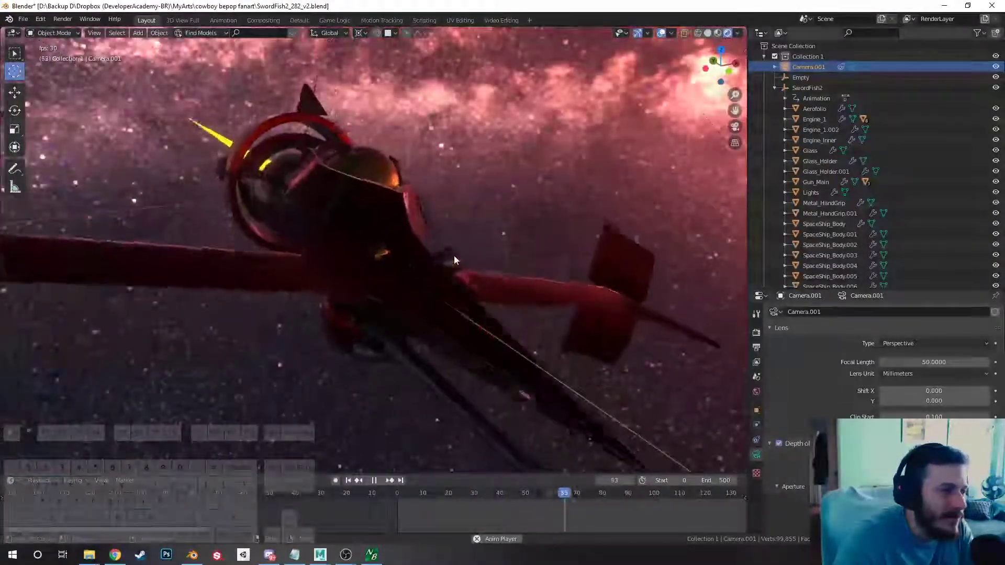
key("z")
left_click(466, 303)
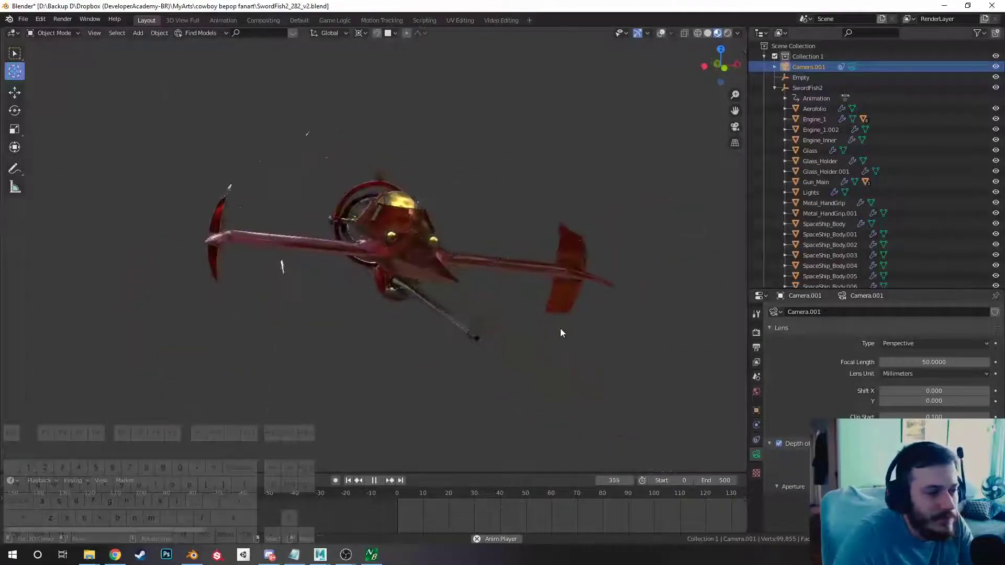
key("space")
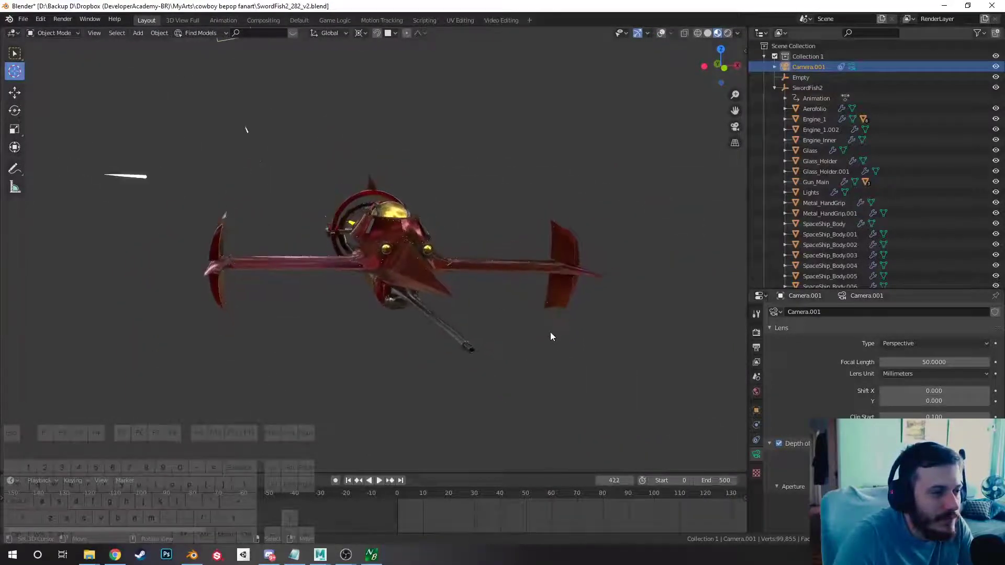
View the ship from another angle and close Blender without saving the changes.
middle_click_drag(550, 332, 458, 294)
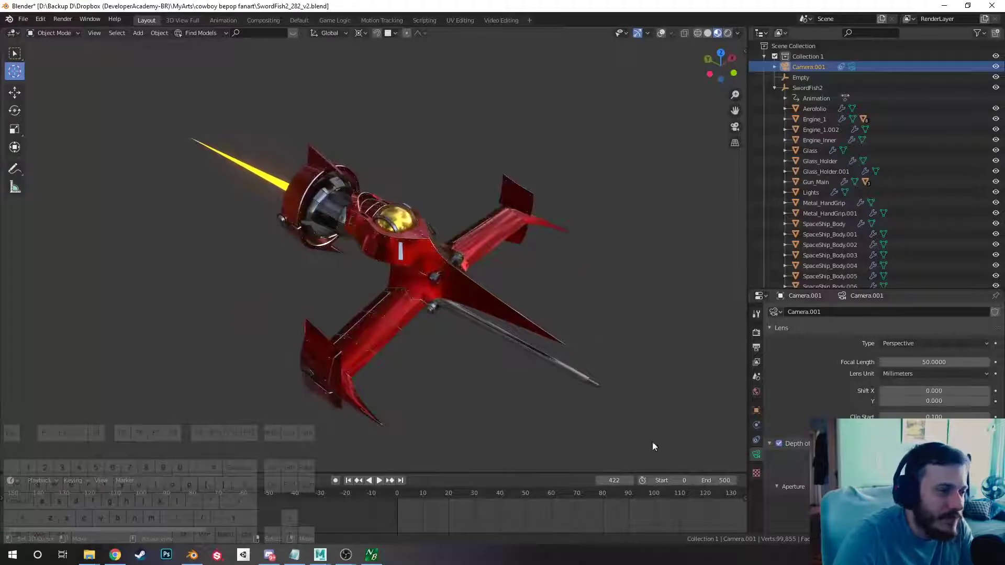
left_click(992, 6)
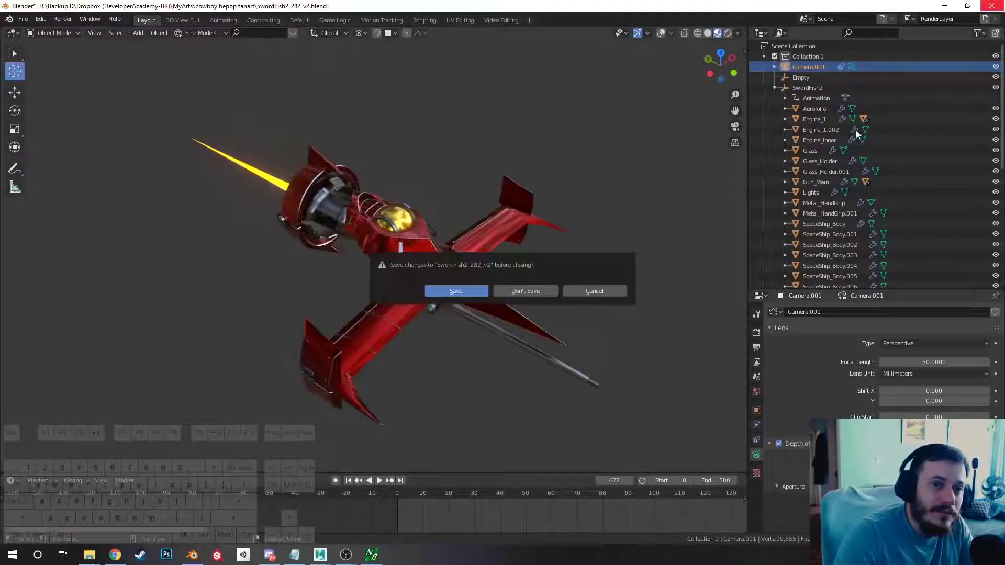
left_click(526, 291)
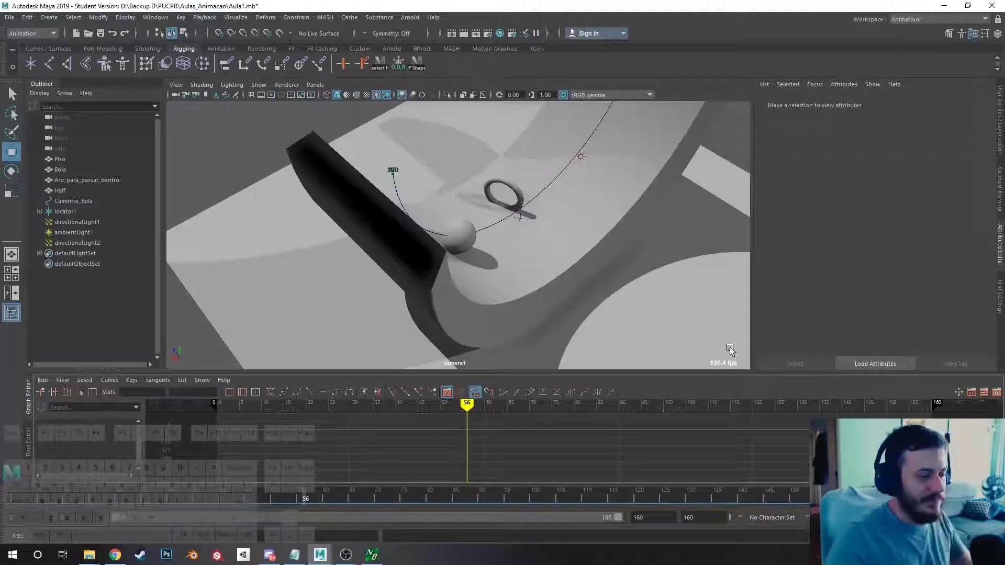
key("space")
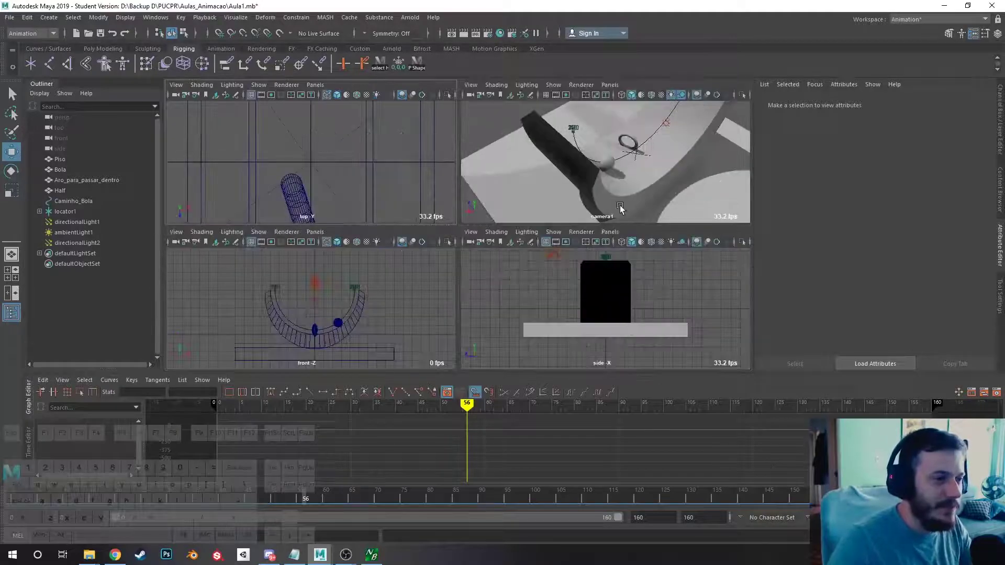
key("space")
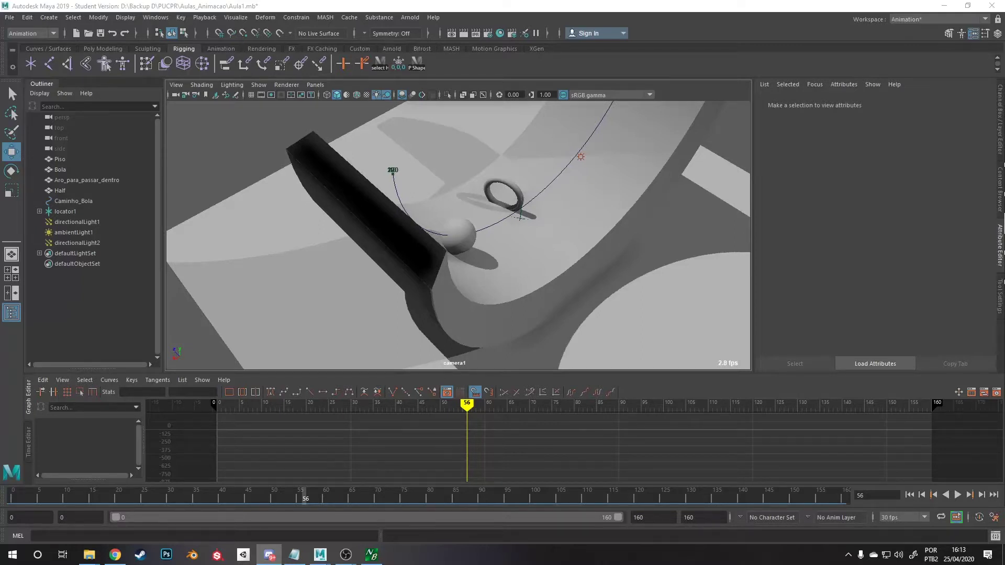
mouse_move(350, 558)
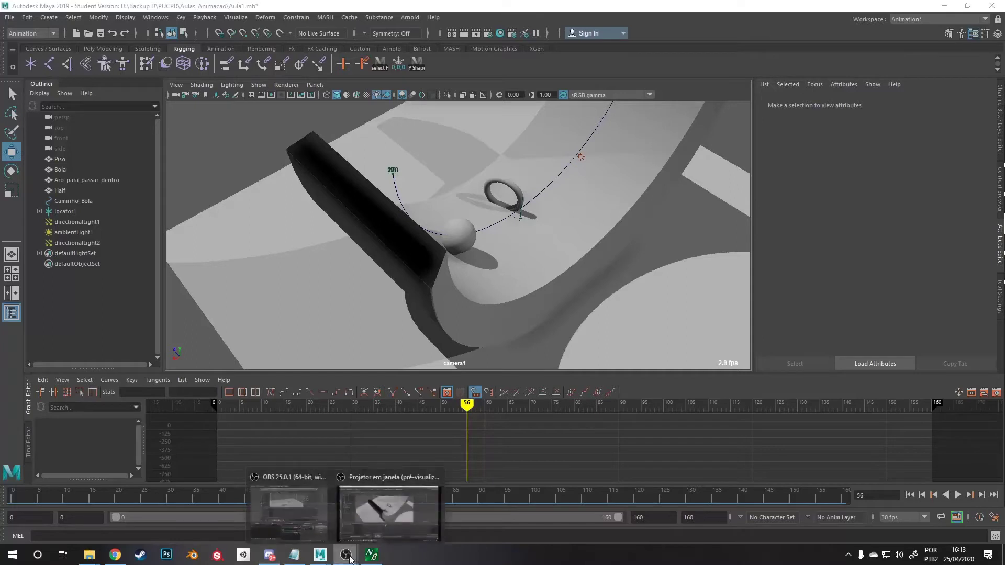